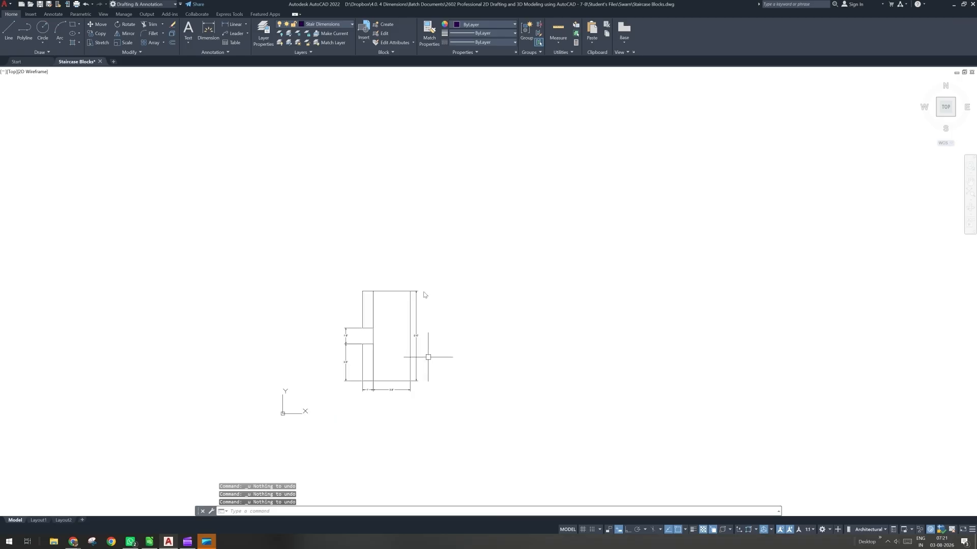
- Inspect the stair plan block by selecting it and checking its grips
middle_drag(389, 316, 379, 345)
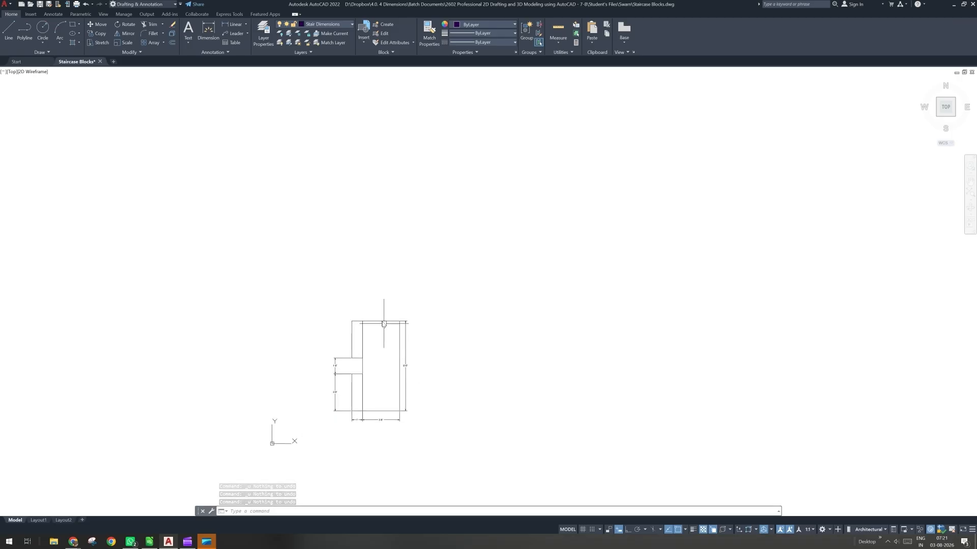
click(384, 324)
key(Escape)
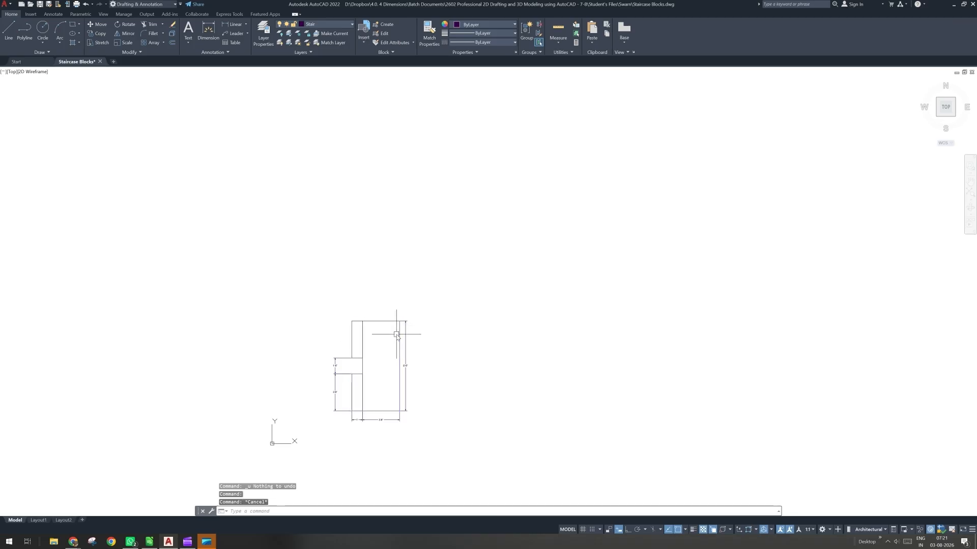
key(Escape)
scroll(379, 329, up, 2)
click(358, 402)
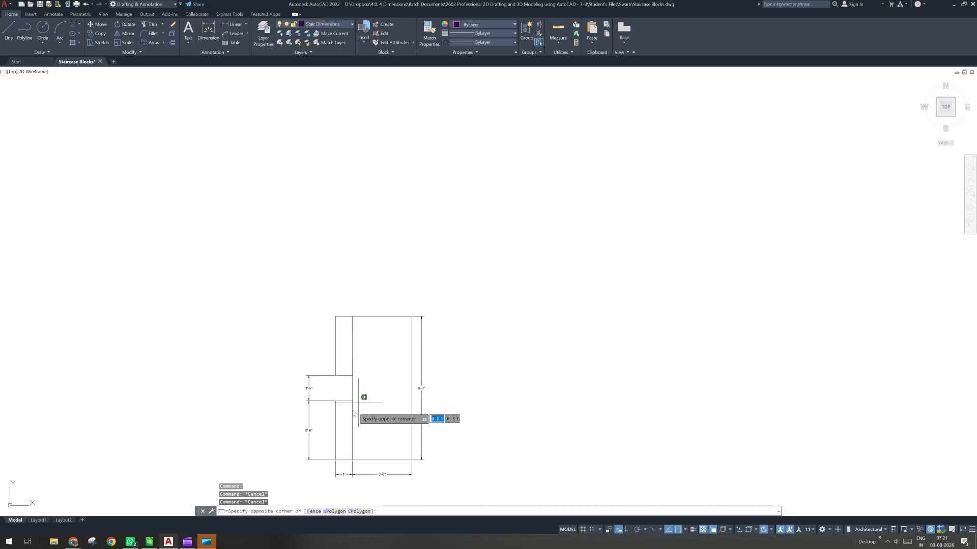
click(355, 411)
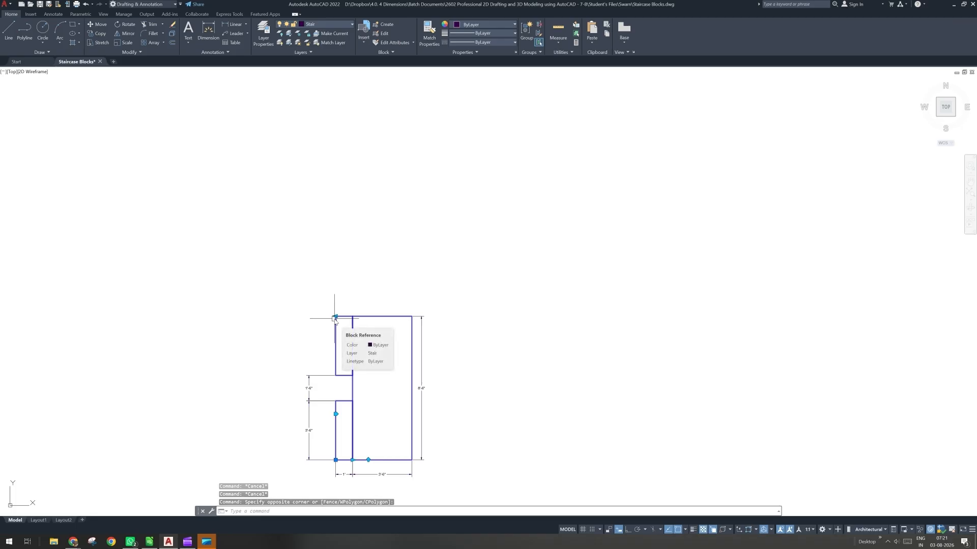
key(Escape)
key(Escape)
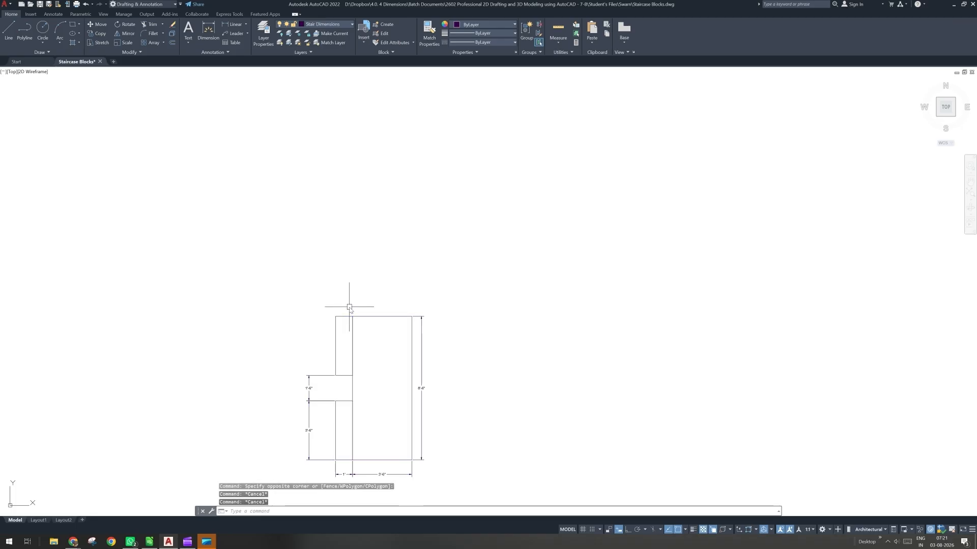
click(235, 25)
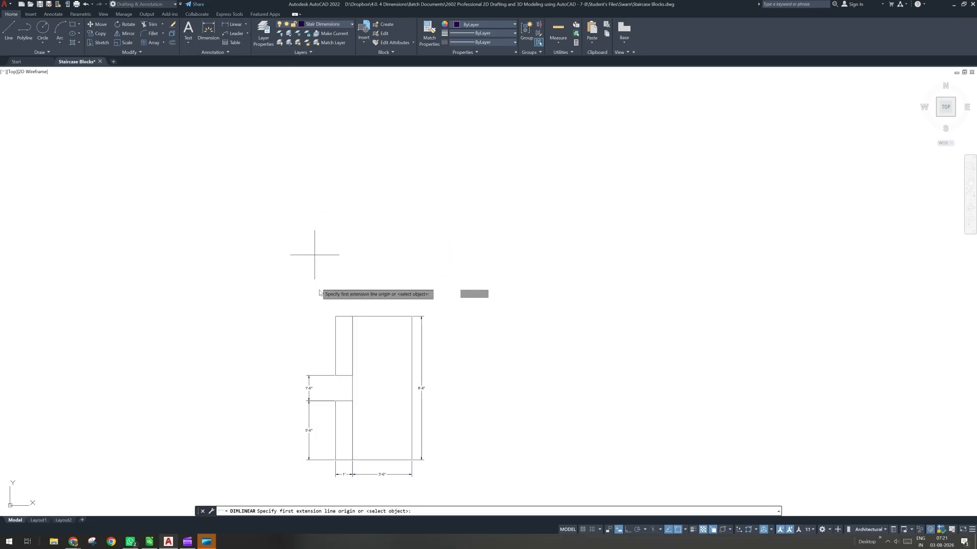
click(335, 316)
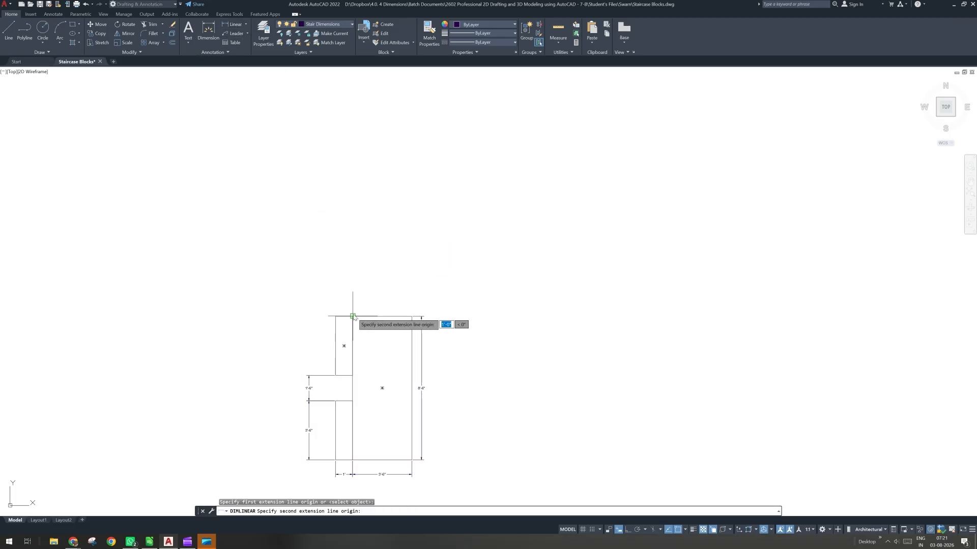
click(353, 316)
scroll(357, 309, up, 4)
key(Escape)
scroll(357, 309, down, 2)
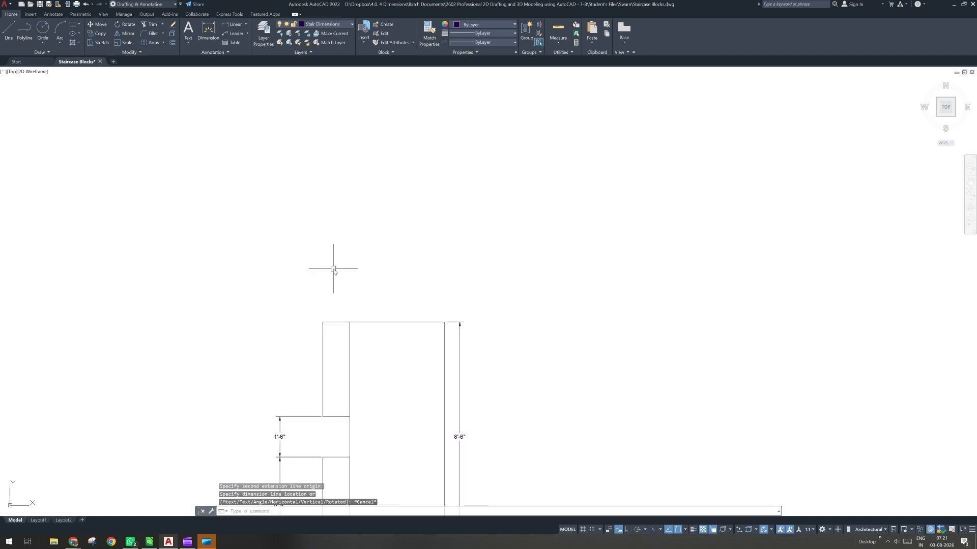
text(L)
key(Return)
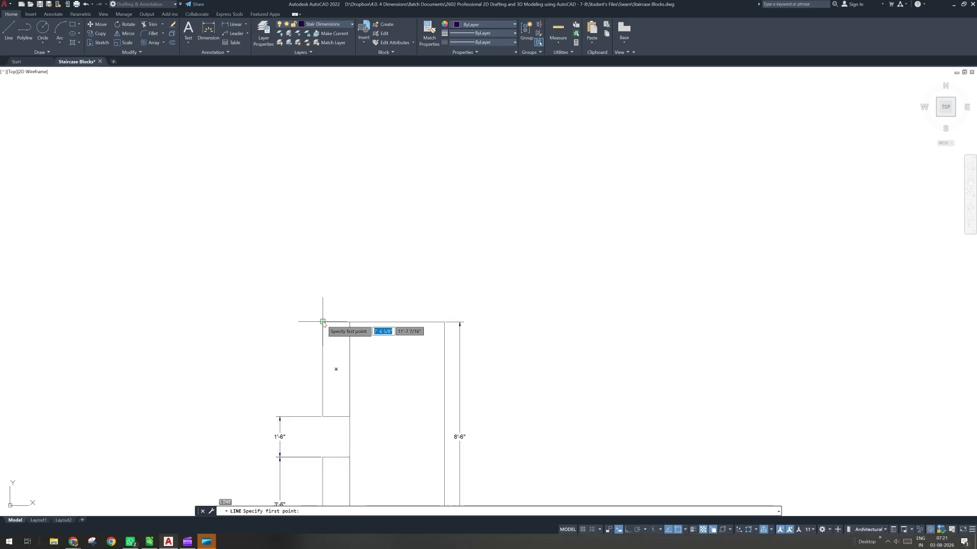
key(Escape)
key(Escape)
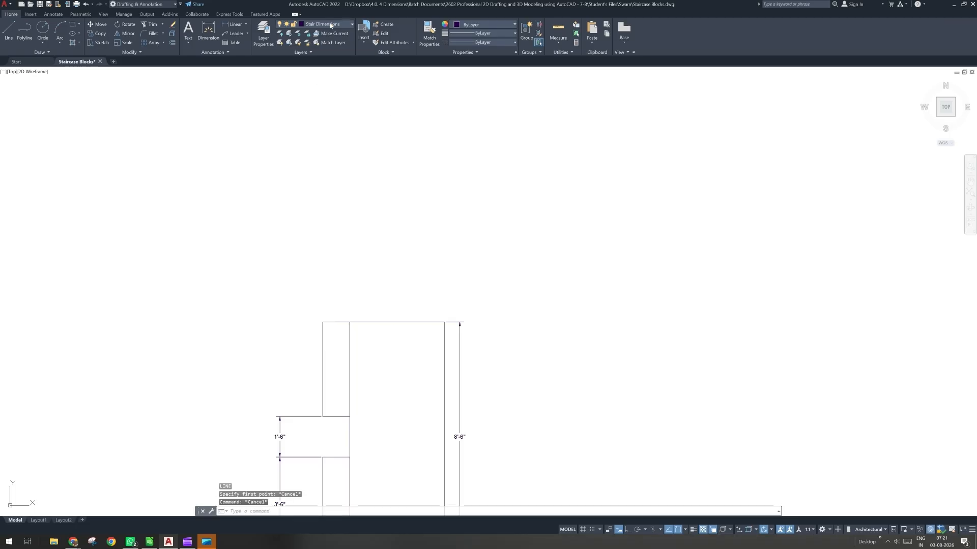
- Make the Stair layer current and, with Ortho on, draw a 12-inch tread and a 6-inch upward riser above the plan, aligned with its left edge
click(330, 25)
click(312, 51)
text(l)
key(Return)
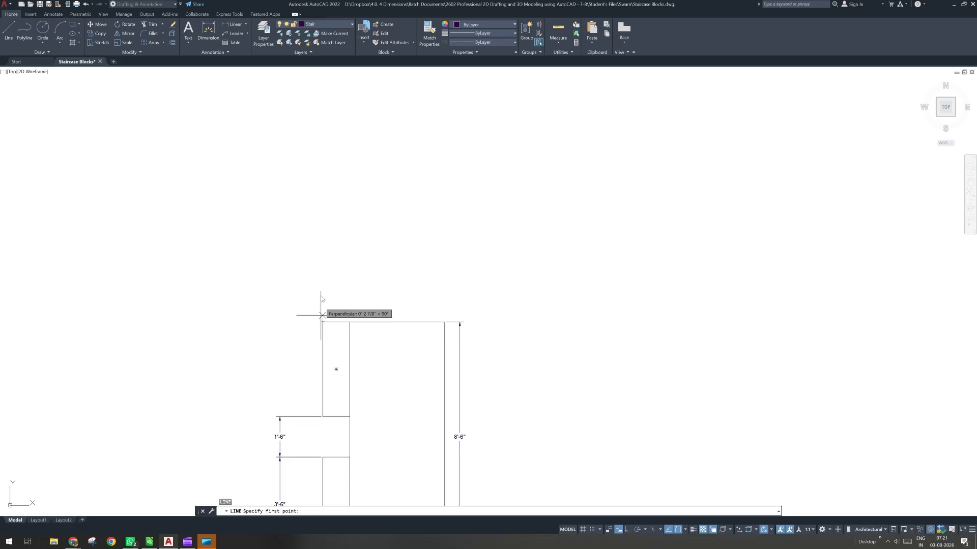
click(322, 283)
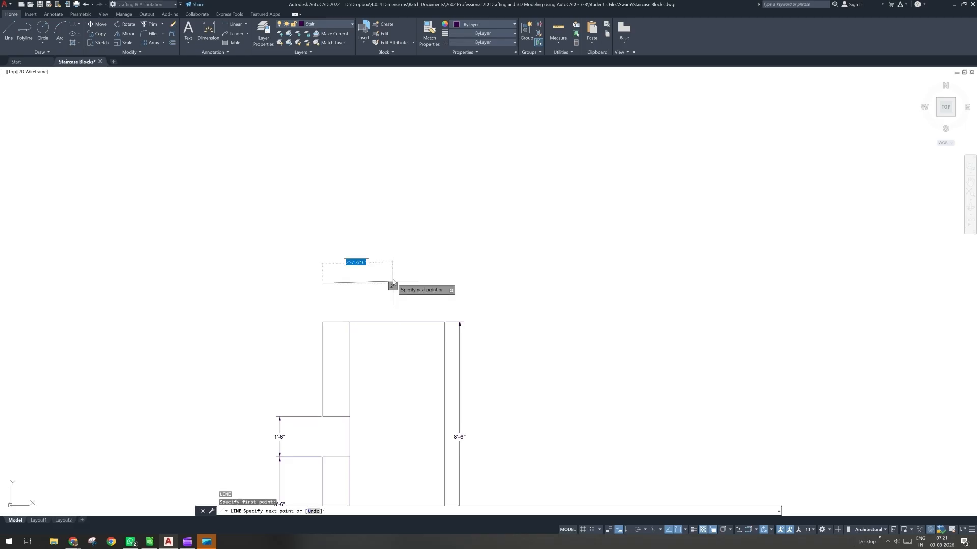
key(F8)
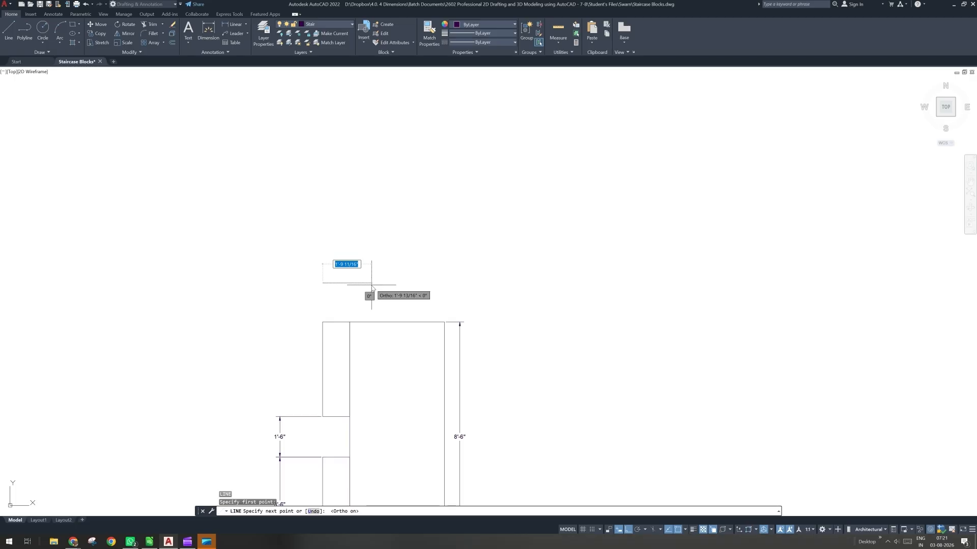
text(12)
key(Return)
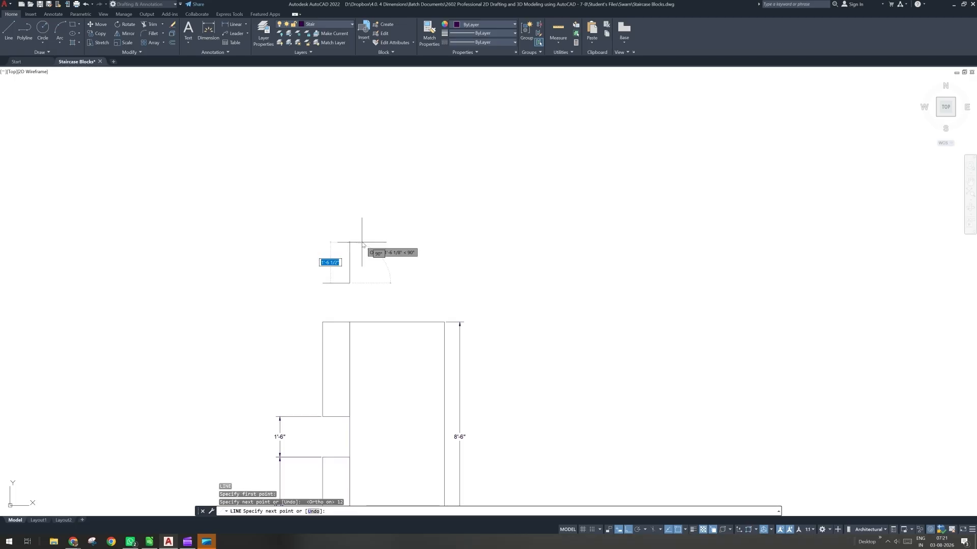
text(6)
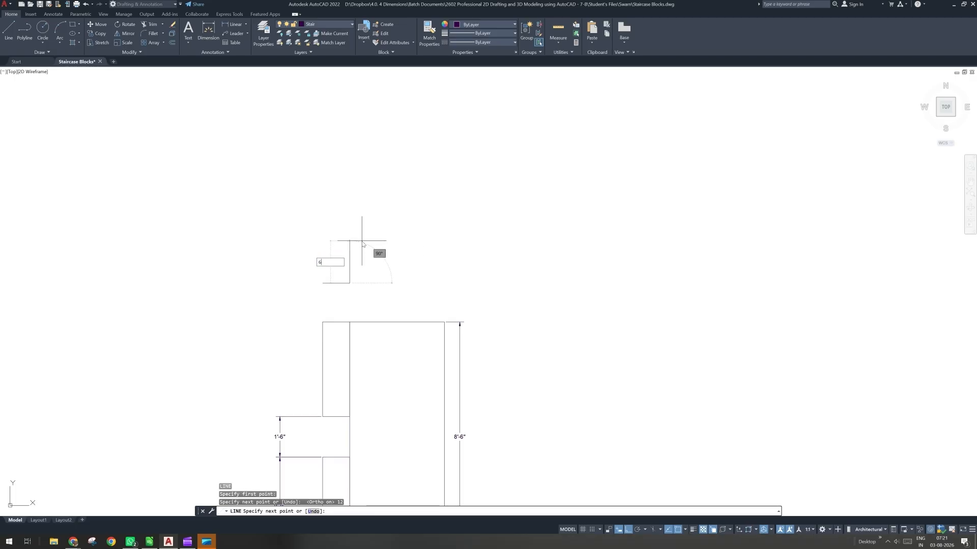
key(Return)
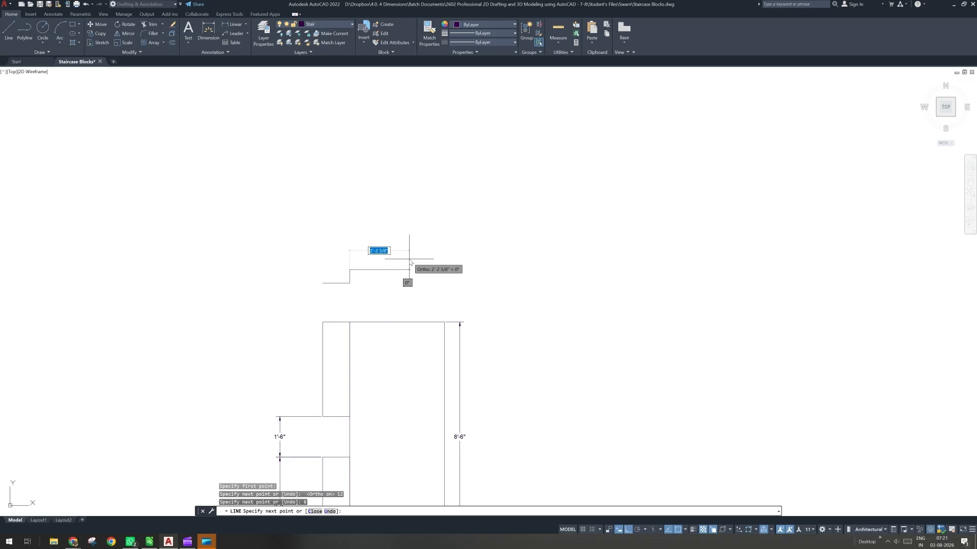
- Continue the stair profile with a second 12-inch tread and 6-inch riser, and end the line
text(12)
key(Return)
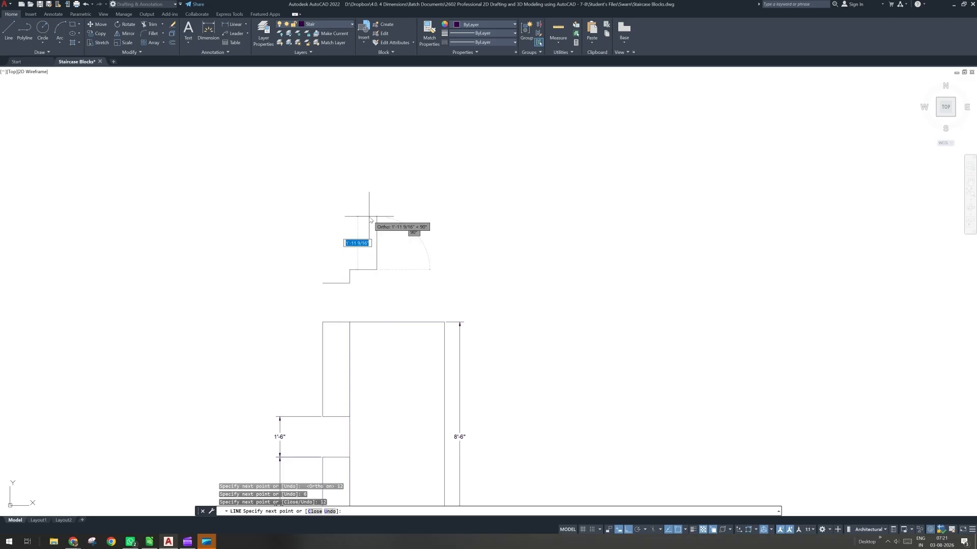
text(6)
key(Return)
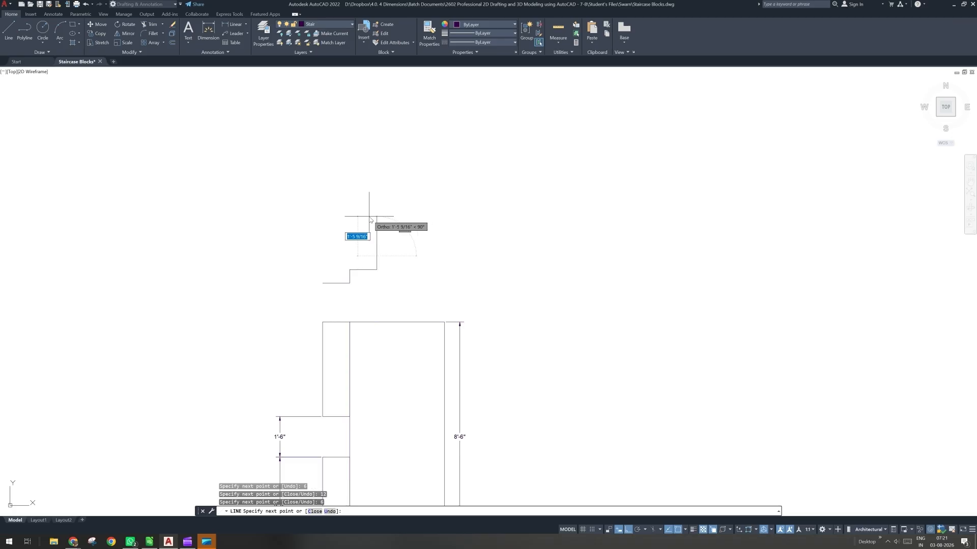
key(Return)
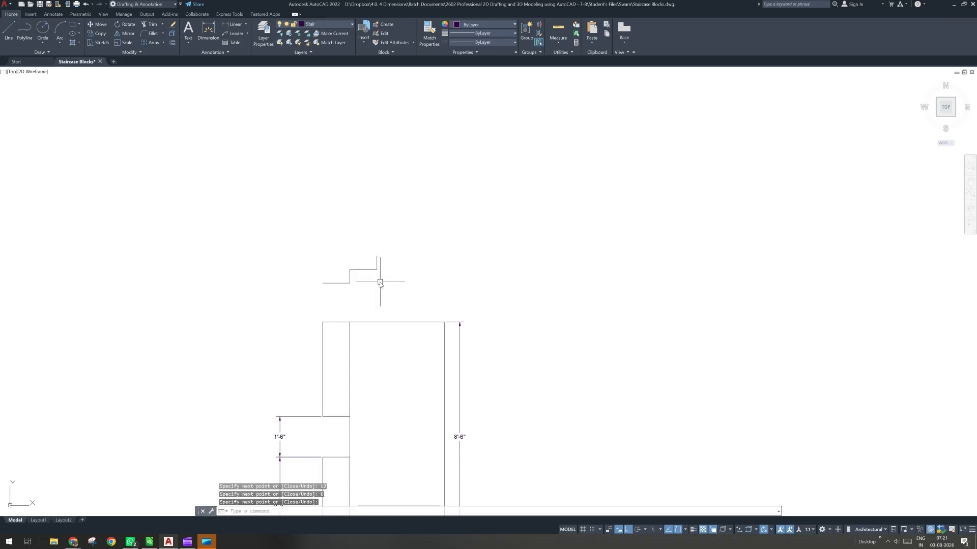
- Draw a 6-inch riser straight down from the left end of the first tread
scroll(386, 272, up, 2)
middle_drag(394, 266, 384, 237)
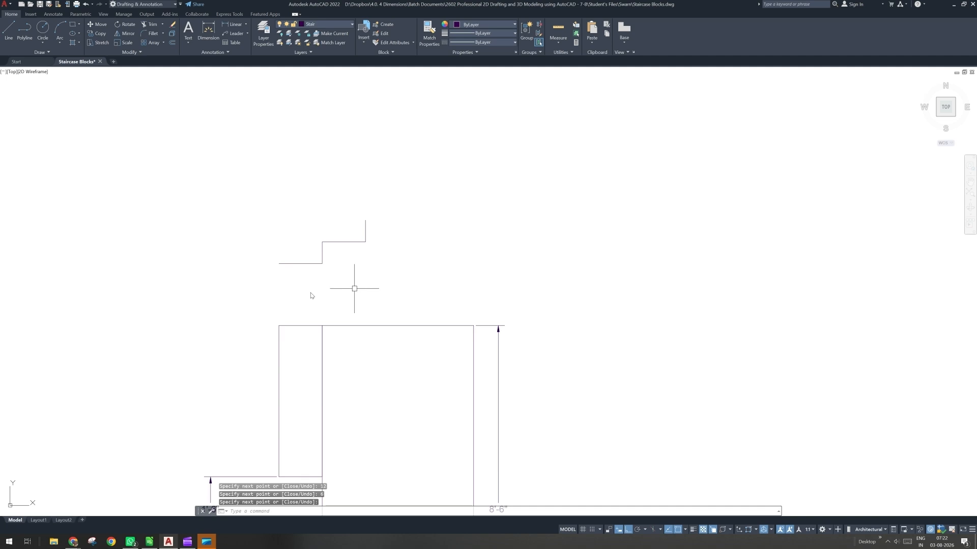
key(Return)
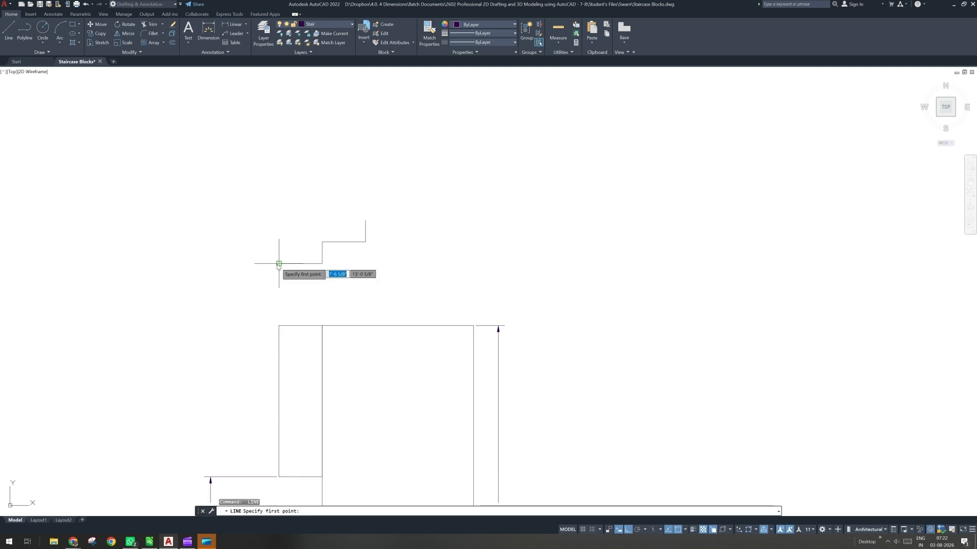
click(279, 264)
click(279, 289)
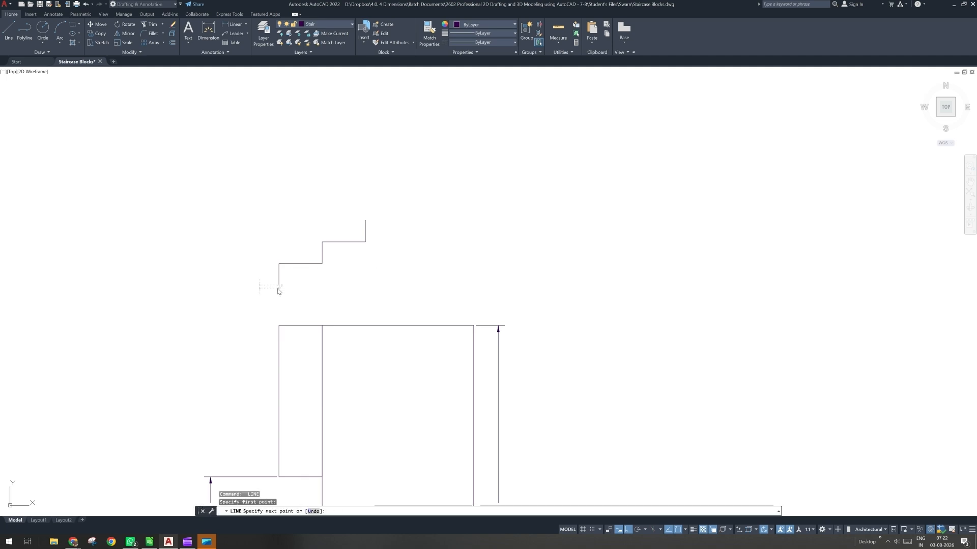
text(6)
key(Return)
key(Escape)
key(Escape)
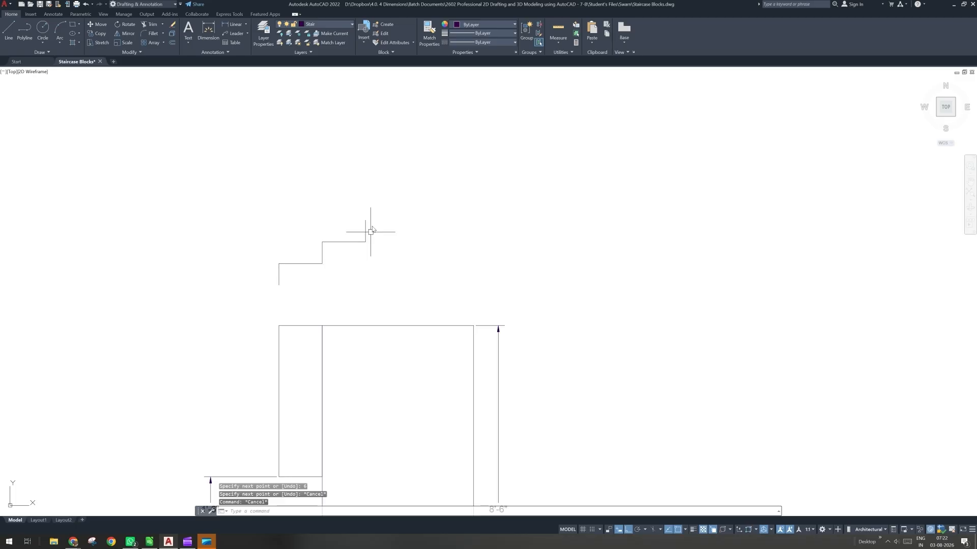
- Delete the vertical riser line at the right end of the upper tread
click(366, 235)
key(Delete)
middle_drag(371, 264, 375, 241)
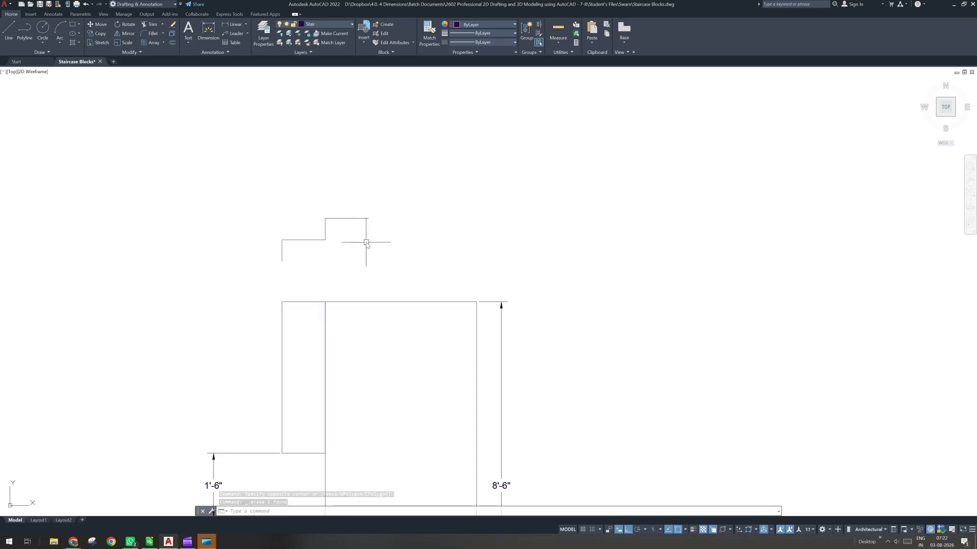
- Draw a diagonal line from the foot of the lowest riser to the right end of the upper tread
text(l)
key(Return)
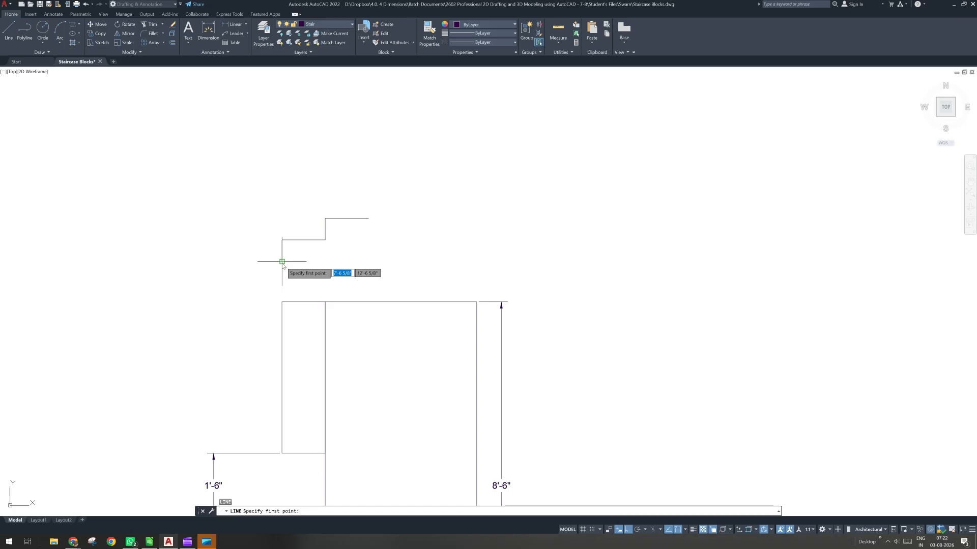
click(282, 262)
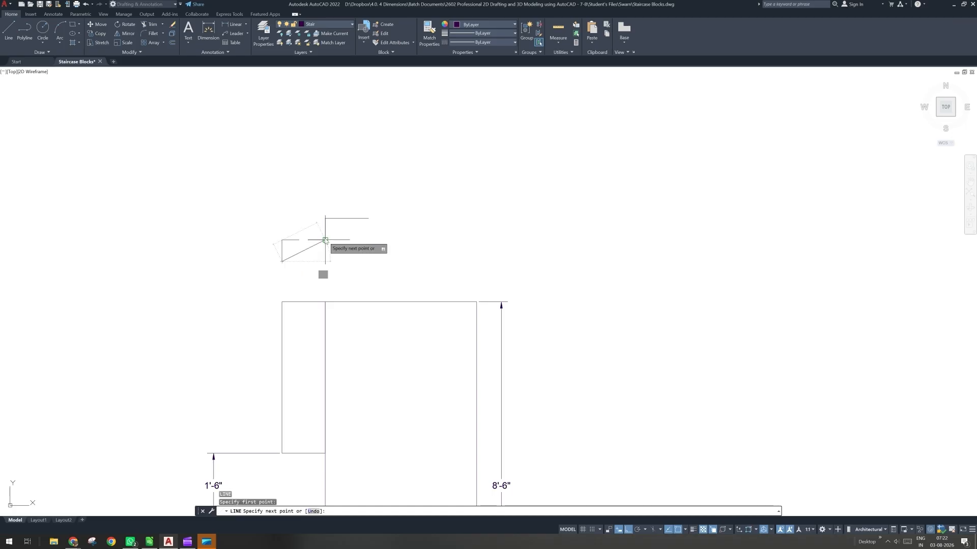
click(368, 218)
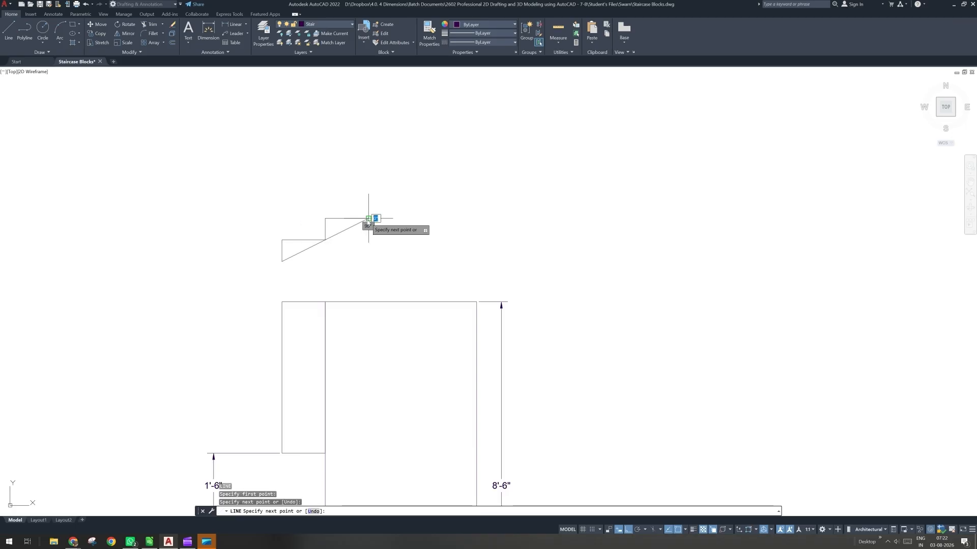
key(Escape)
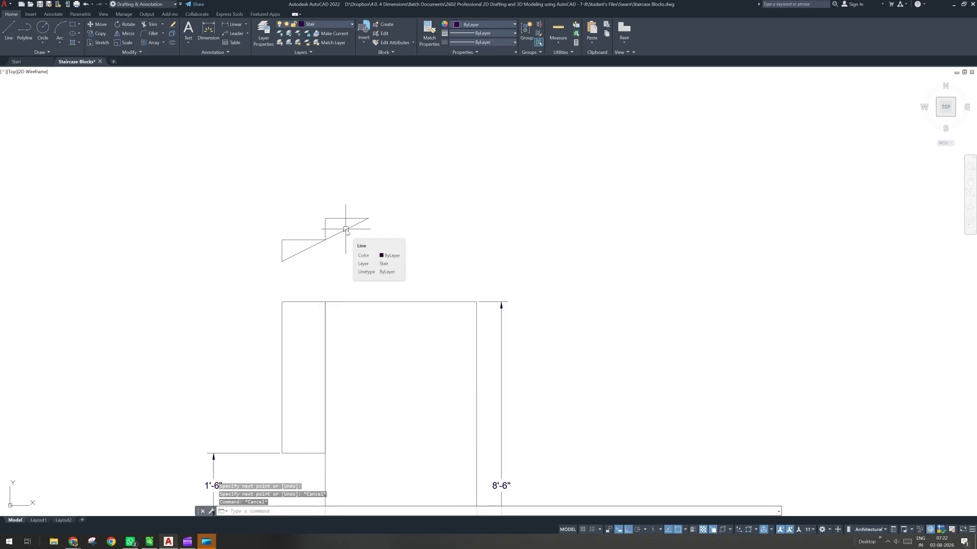
key(Escape)
key(Escape)
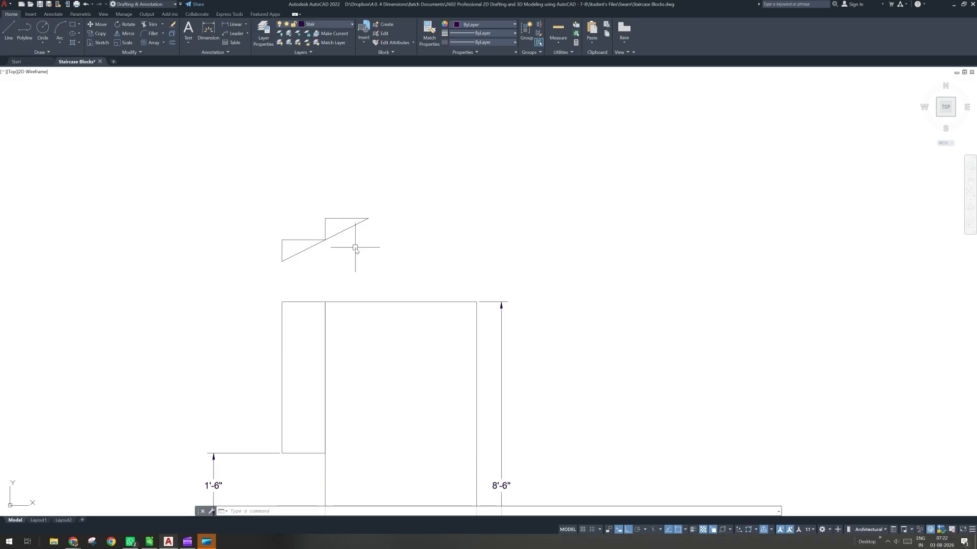
text(l)
key(Return)
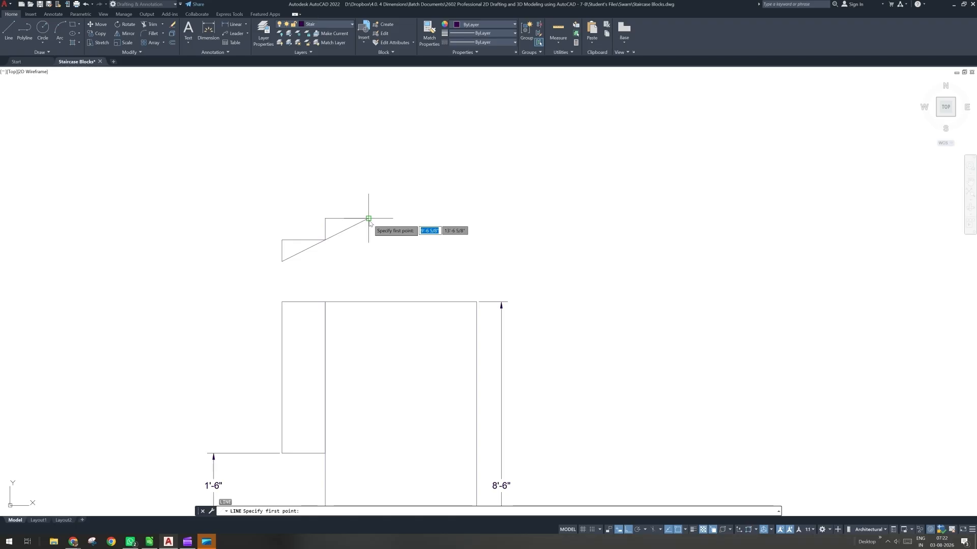
key(Escape)
key(Escape)
- Offset the diagonal stair line 5 inches toward its lower side
text(o)
key(Return)
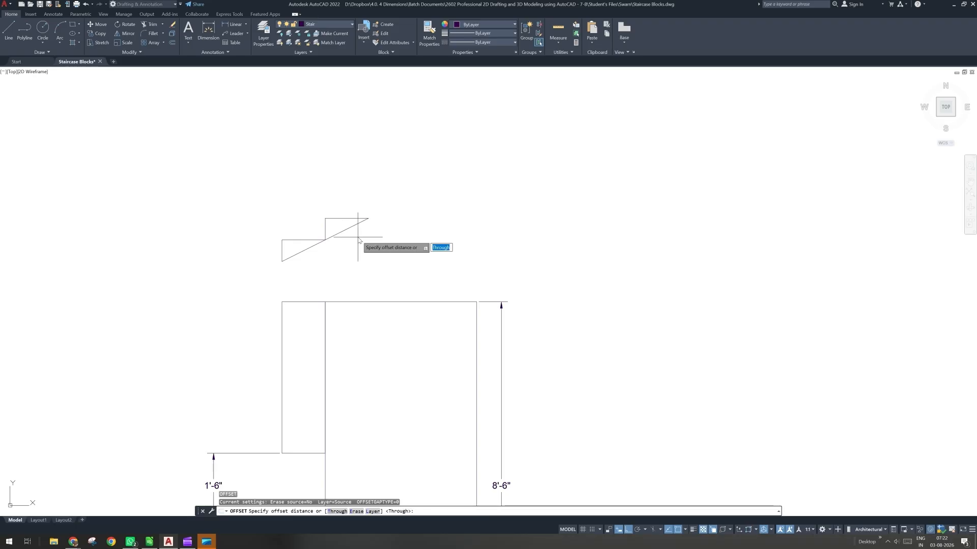
text(5)
key(Return)
click(355, 230)
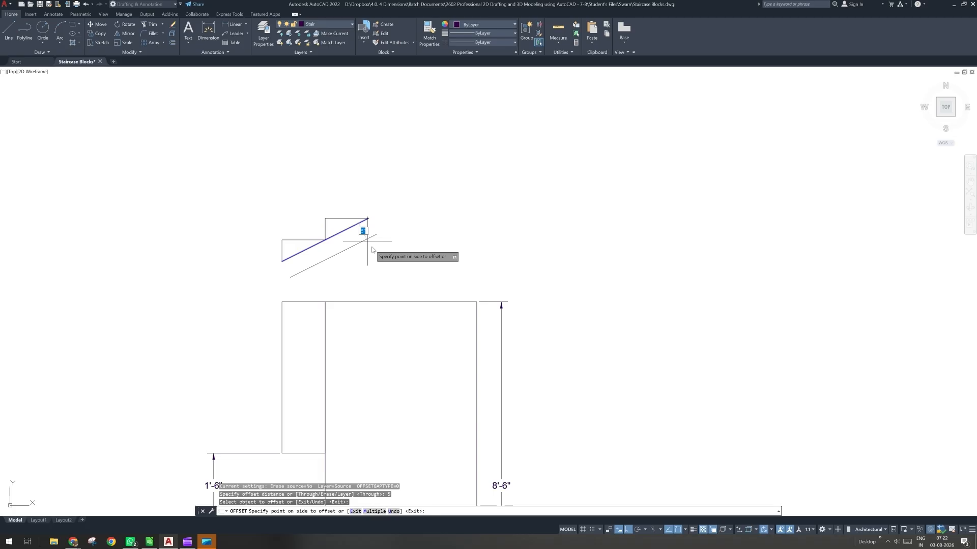
click(347, 230)
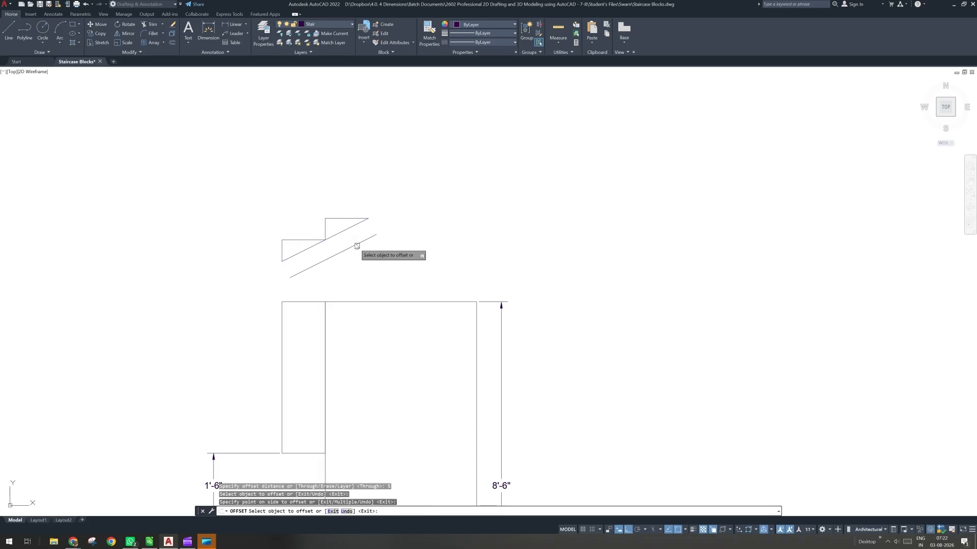
key(Escape)
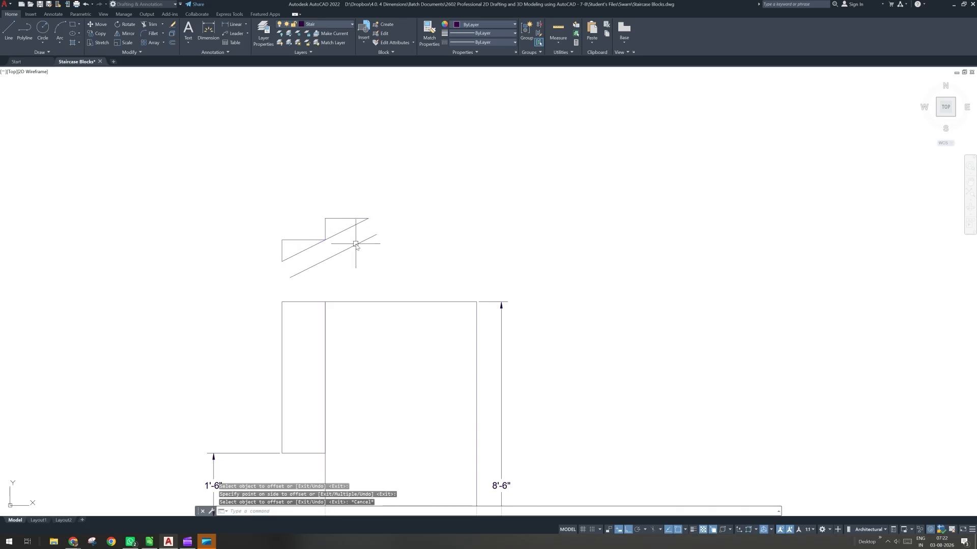
- Draw a horizontal line from the foot of the lowest riser across and past the offset diagonal line
text(l)
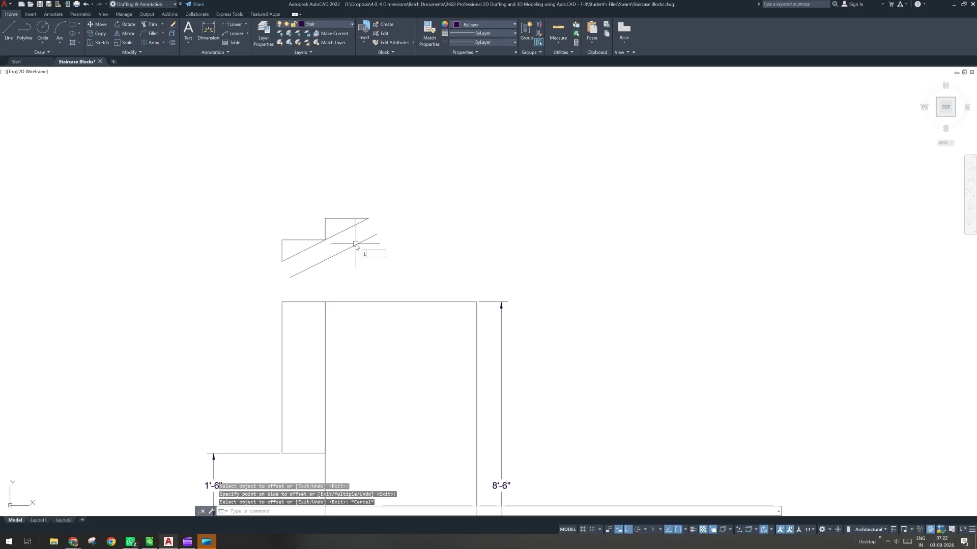
key(Return)
click(285, 264)
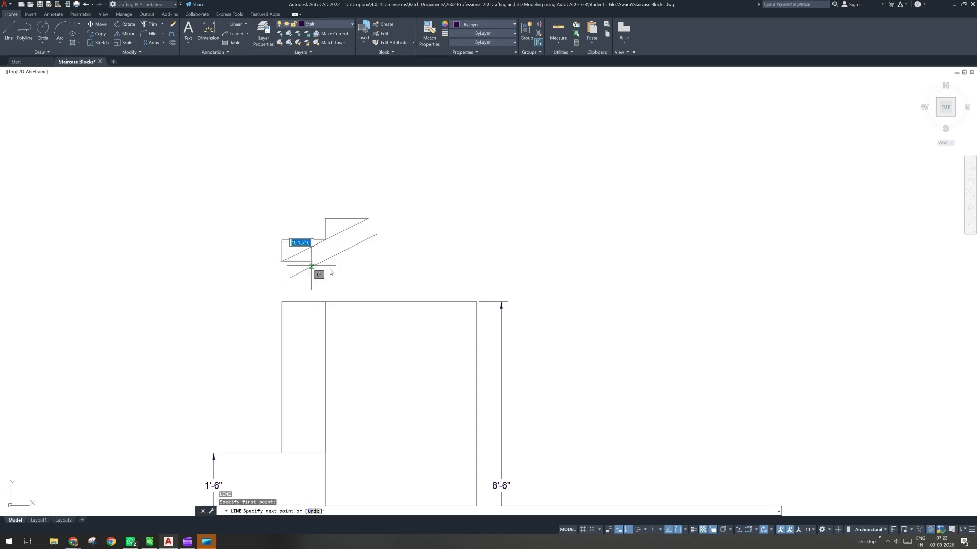
click(350, 263)
key(Return)
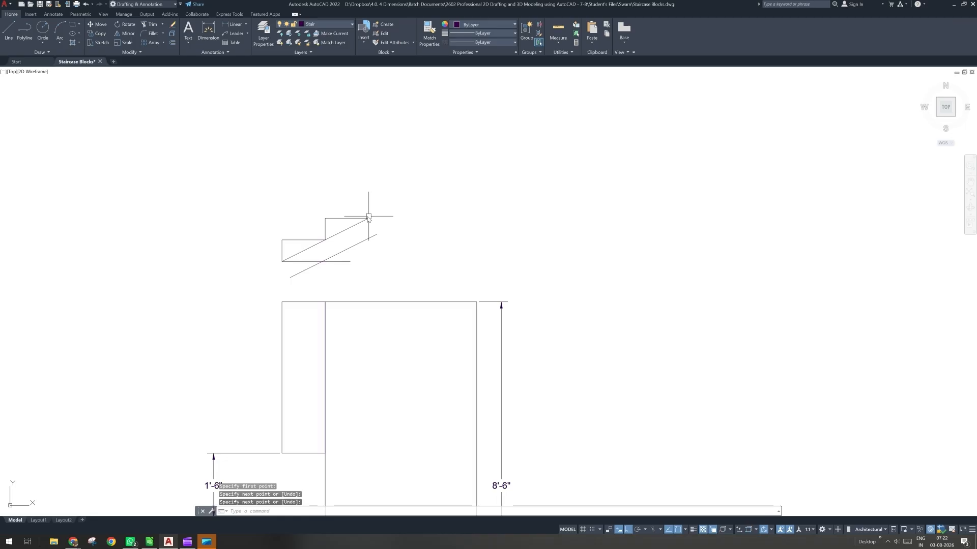
key(Return)
click(369, 218)
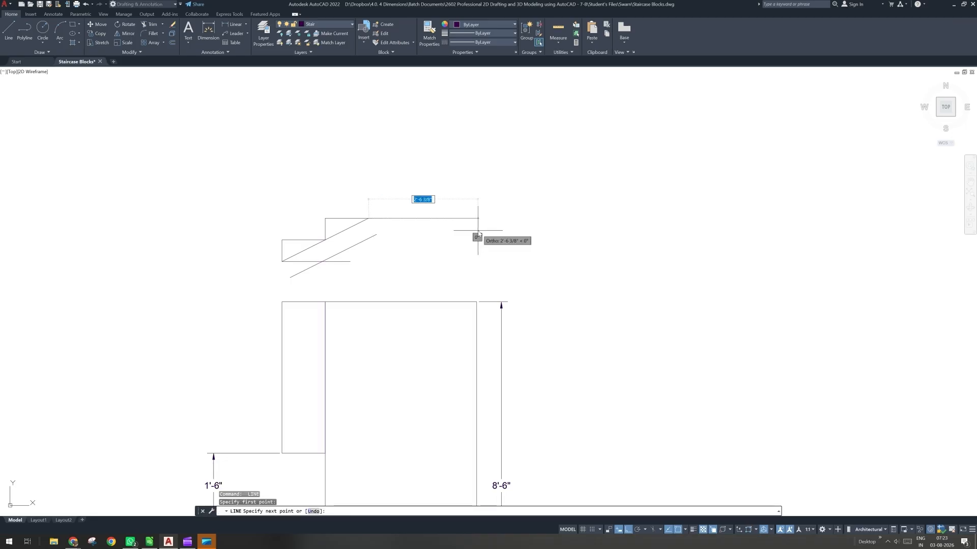
key(Escape)
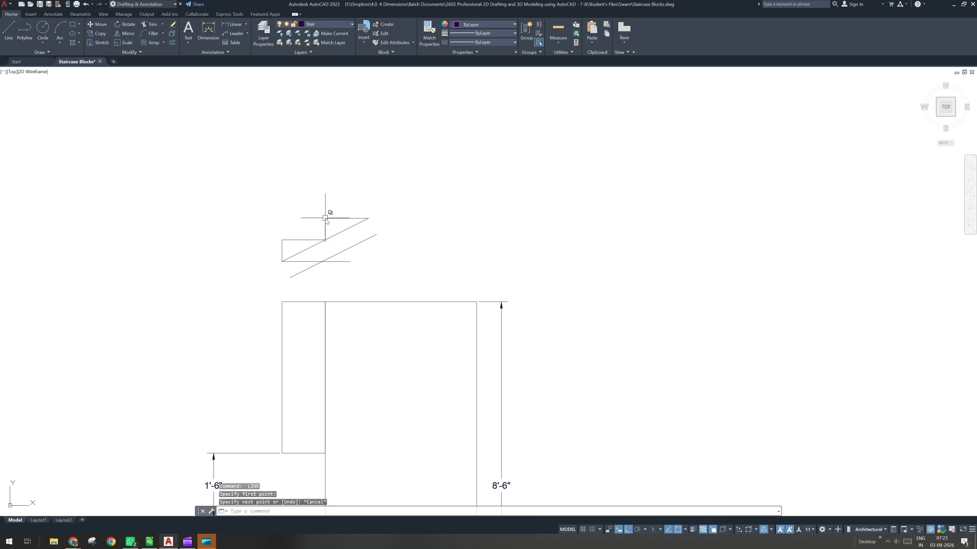
- Draw the landing outline from the top of the upper riser: 42 inches right, 5 inches down, then back left past the offset diagonal
key(space)
click(325, 218)
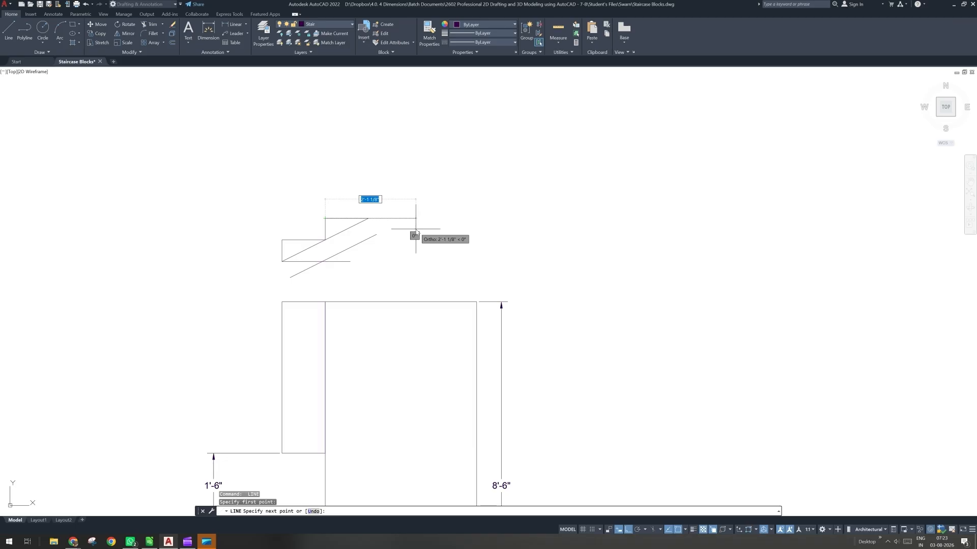
text(42)
key(Return)
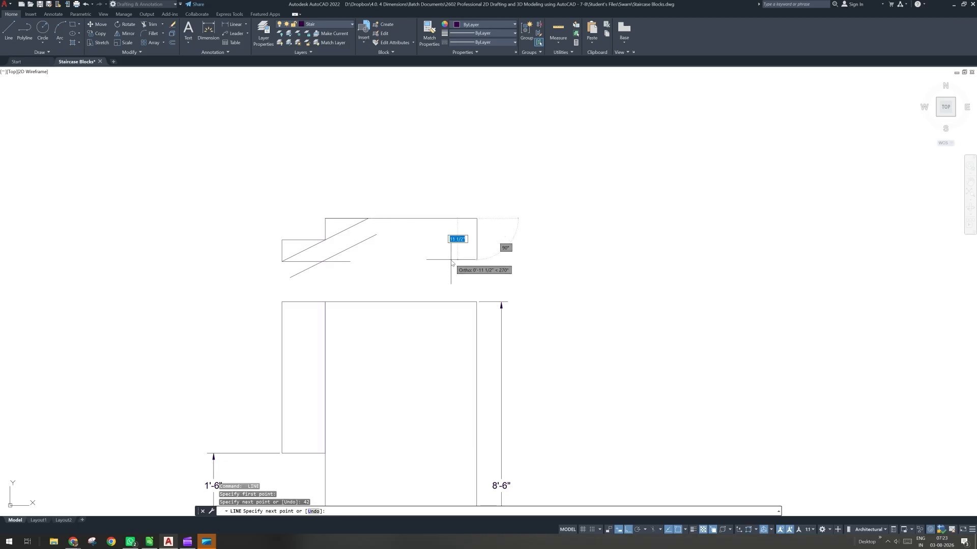
text(5)
key(Return)
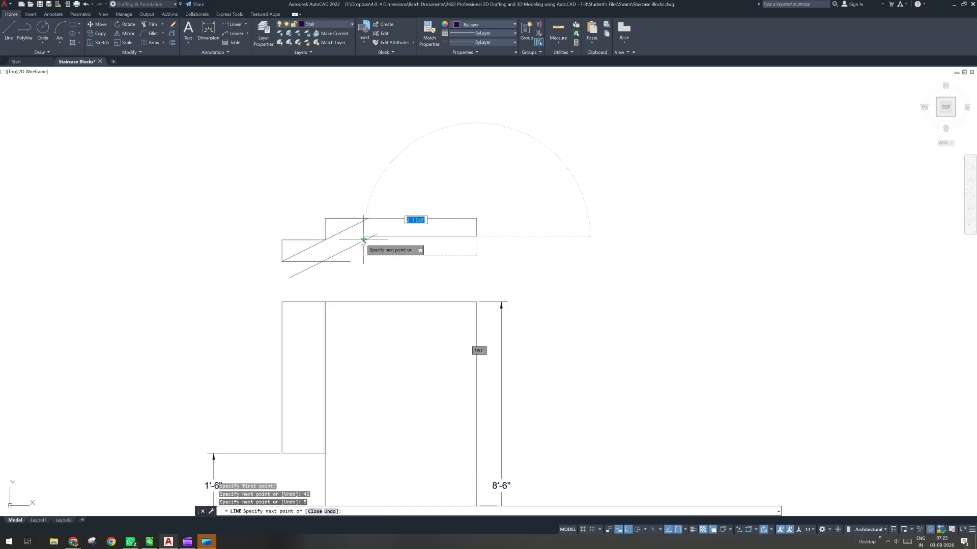
click(355, 237)
key(Escape)
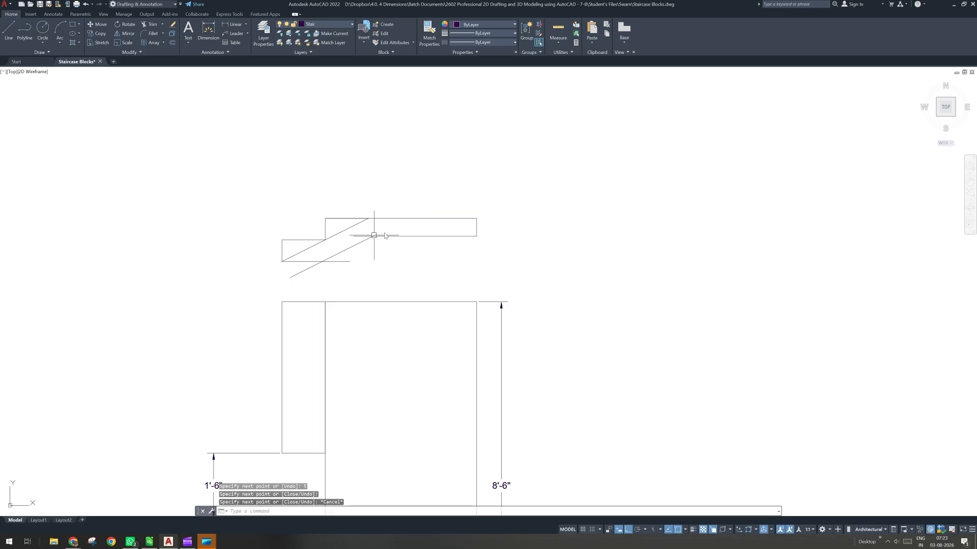
- Measure the landing slab's thickness at its right end with a linear dimension
click(235, 25)
click(476, 236)
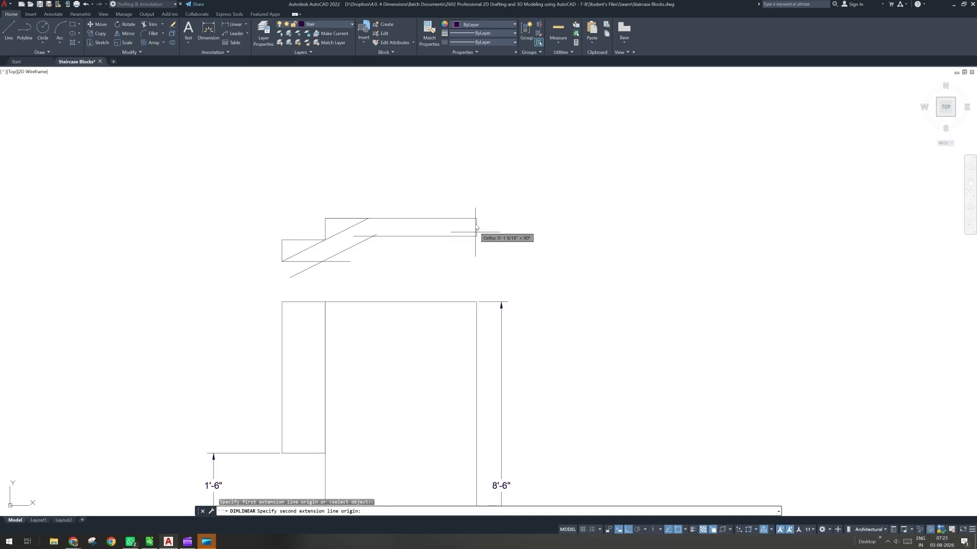
click(476, 218)
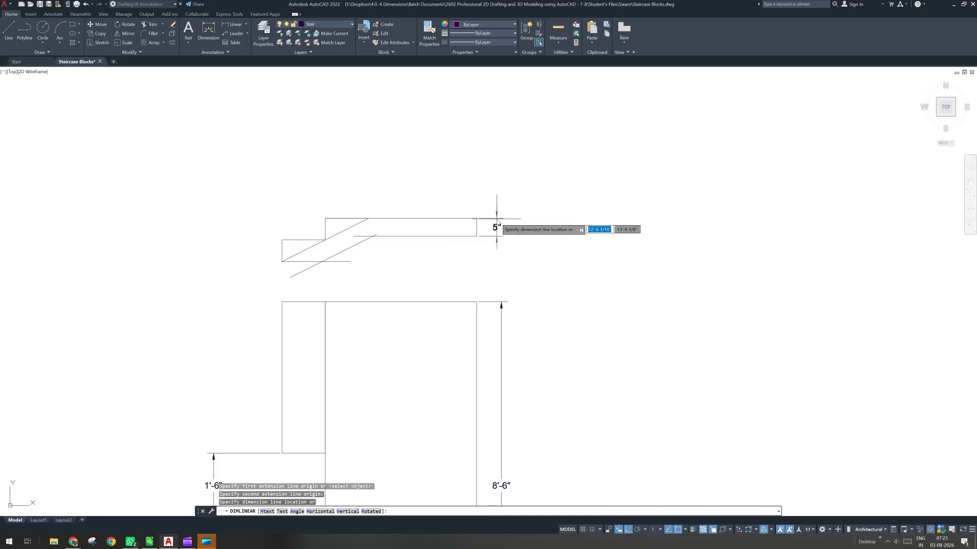
key(Escape)
key(Escape)
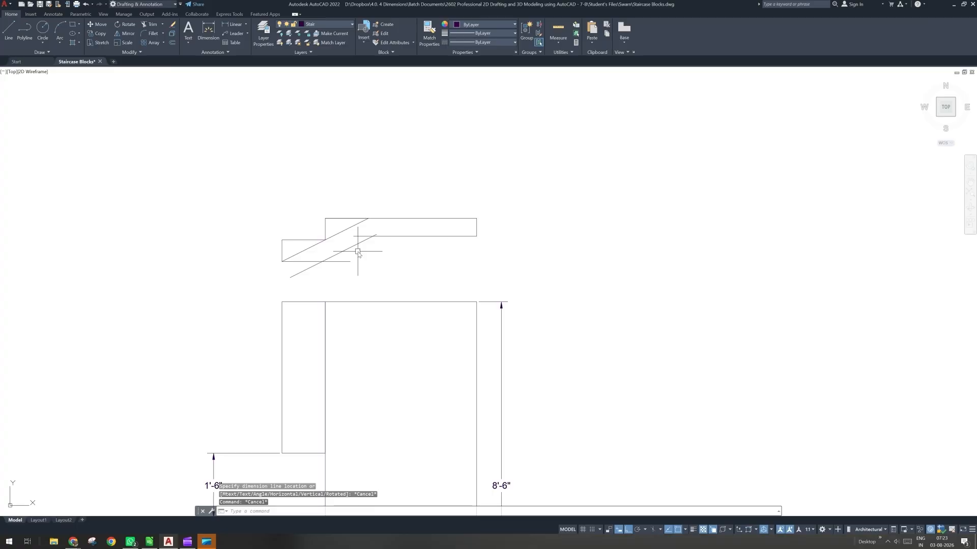
- Trim the overhanging ends where the offset diagonal crosses the landing's underside and the horizontal base line
text(TR)
key(Return)
scroll(377, 235, up, 2)
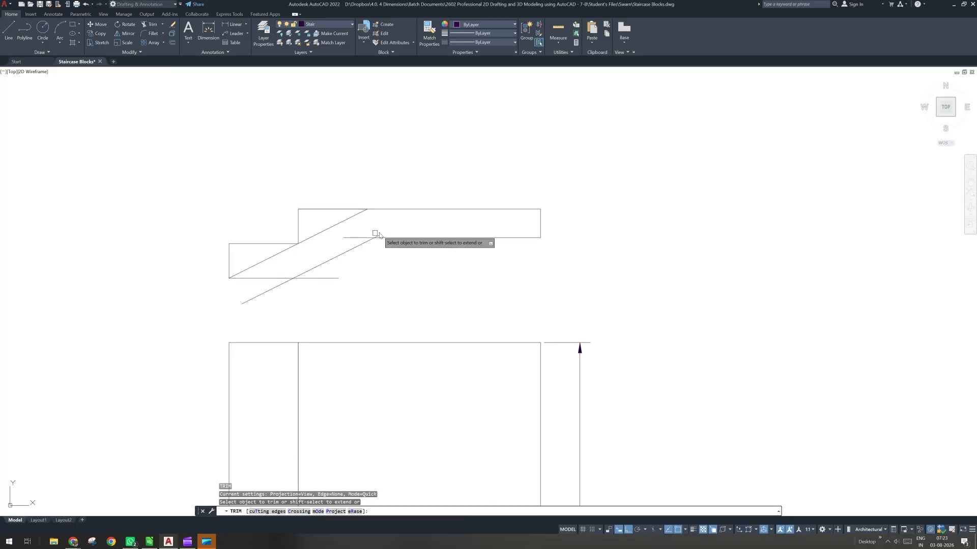
click(376, 235)
click(358, 237)
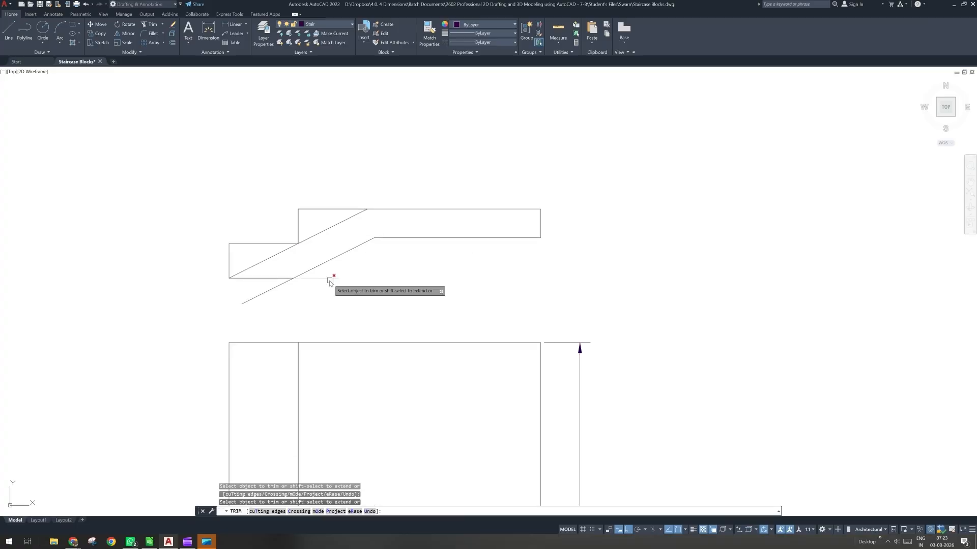
click(330, 280)
click(280, 285)
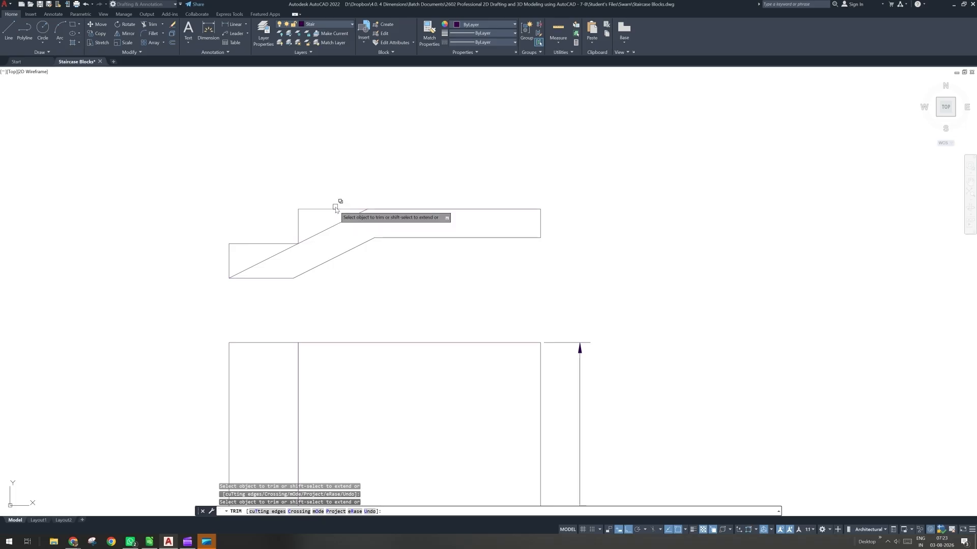
click(342, 208)
click(369, 234)
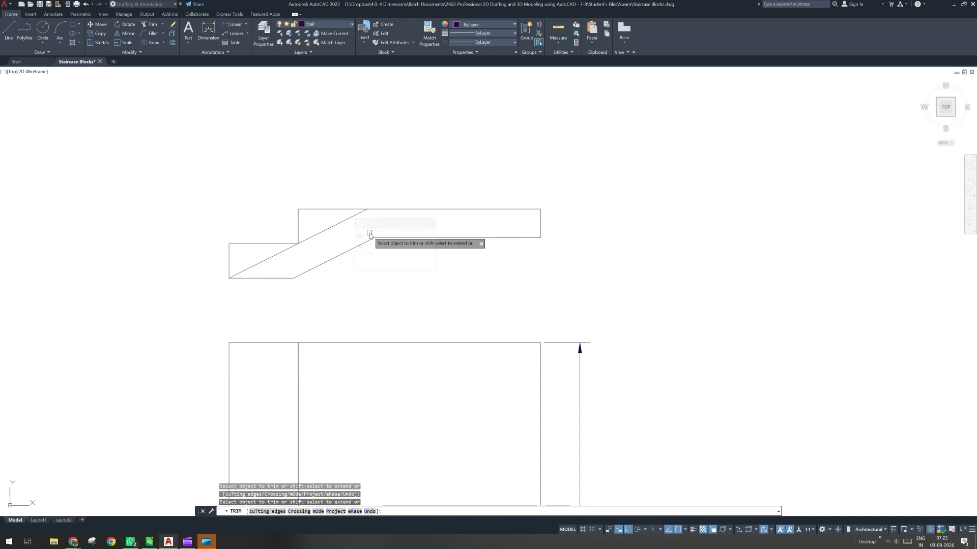
- Trim the part of the diagonal stair line under the upper tread, then undo and redo the trim
click(311, 237)
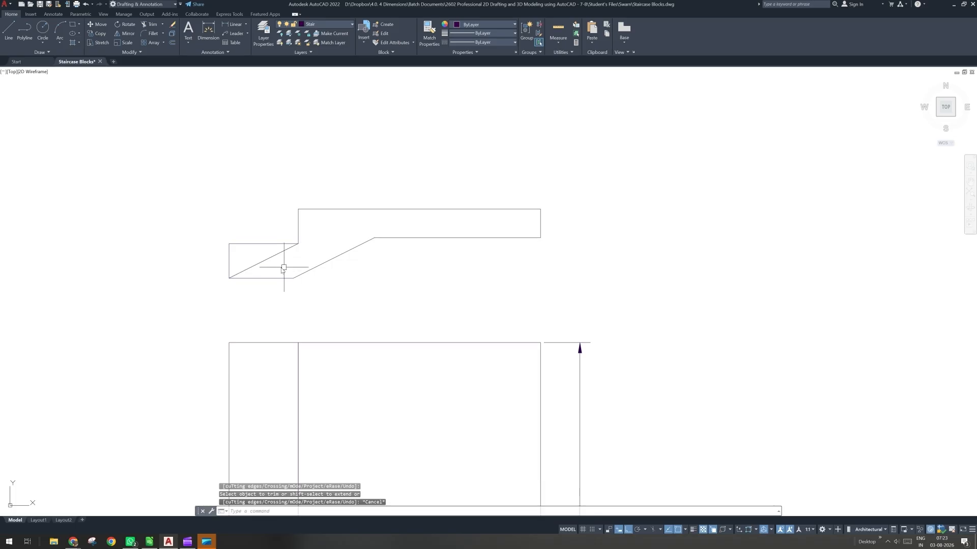
key(Escape)
key(Escape)
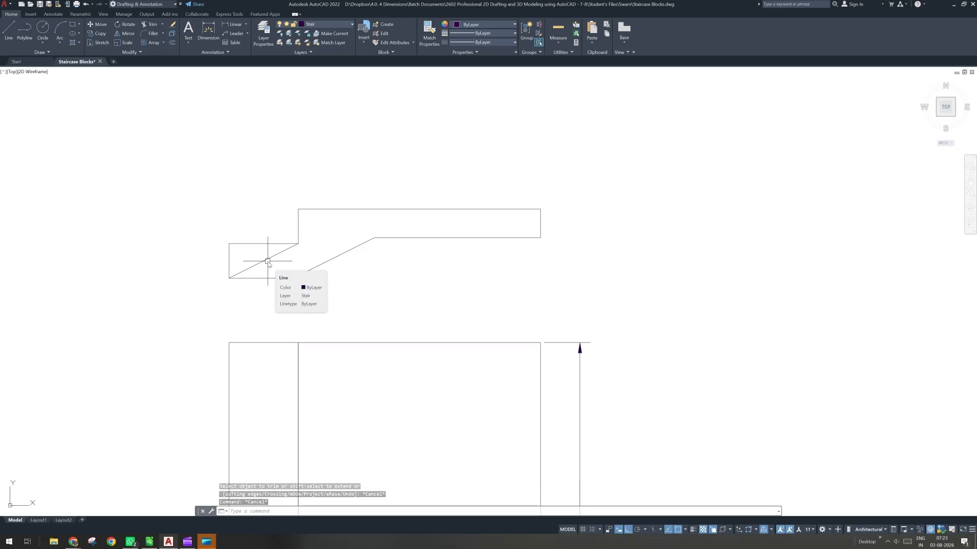
key(ctrl+z)
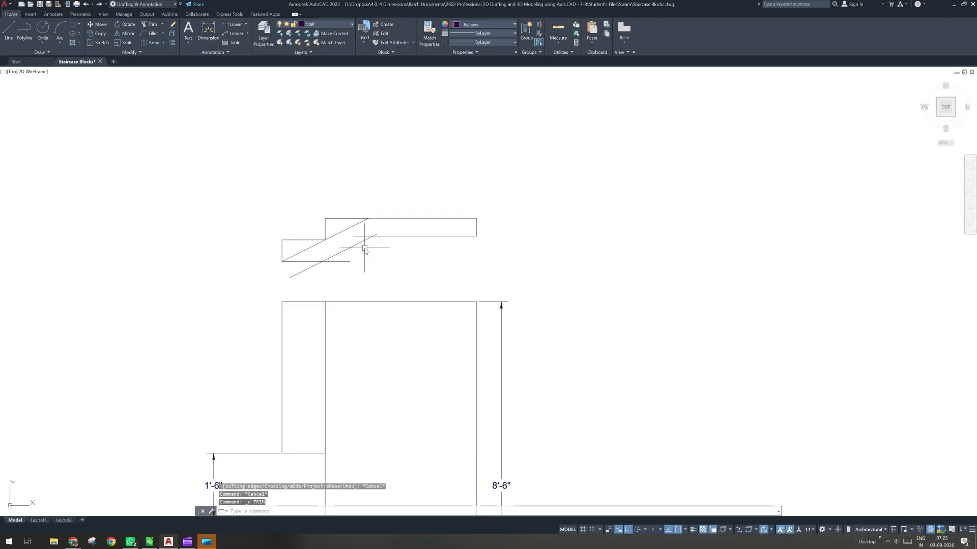
key(ctrl+y)
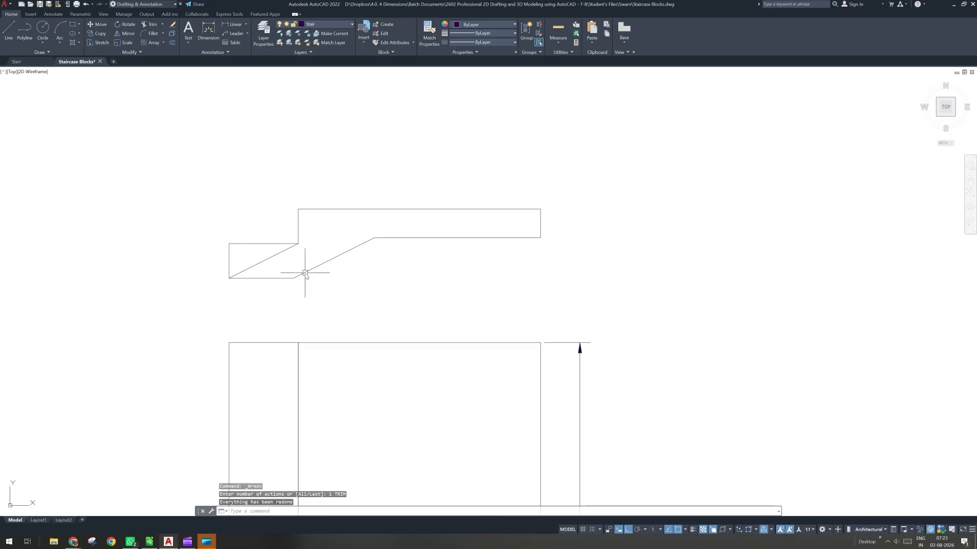
- Extend the shortened diagonal stair line back up to the top line of the upper tread
text(EX)
key(Return)
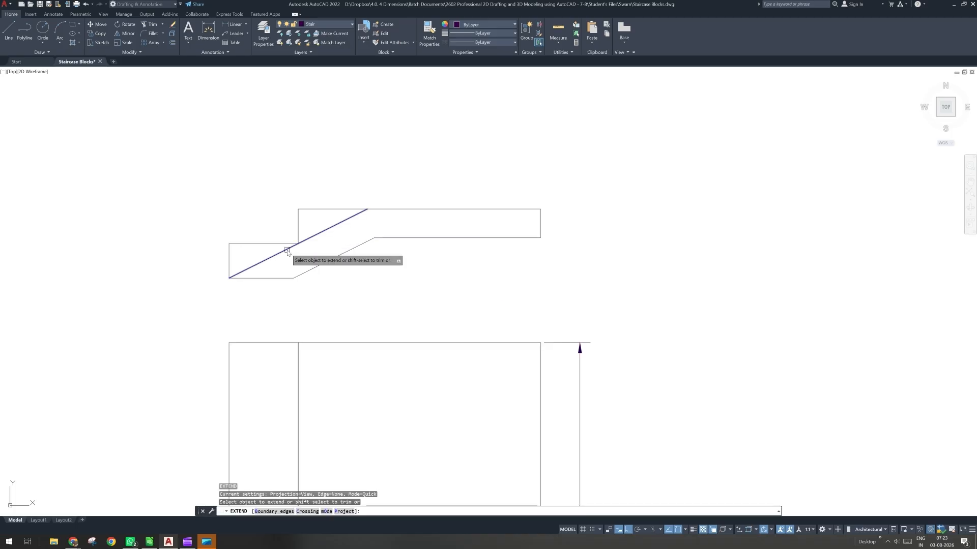
click(288, 252)
key(Escape)
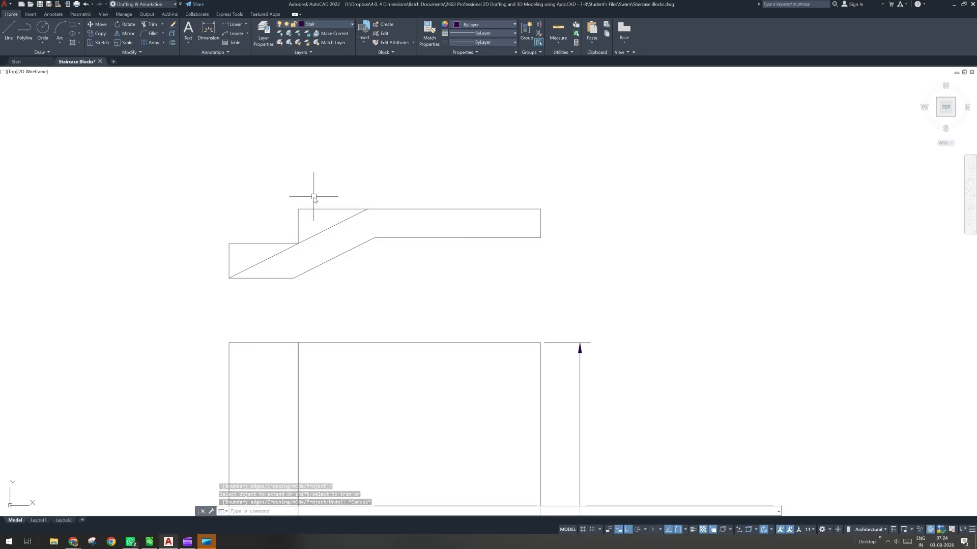
- Start a new block definition and name it Stair Side View, adapting the existing top view block's name
text(B)
key(Return)
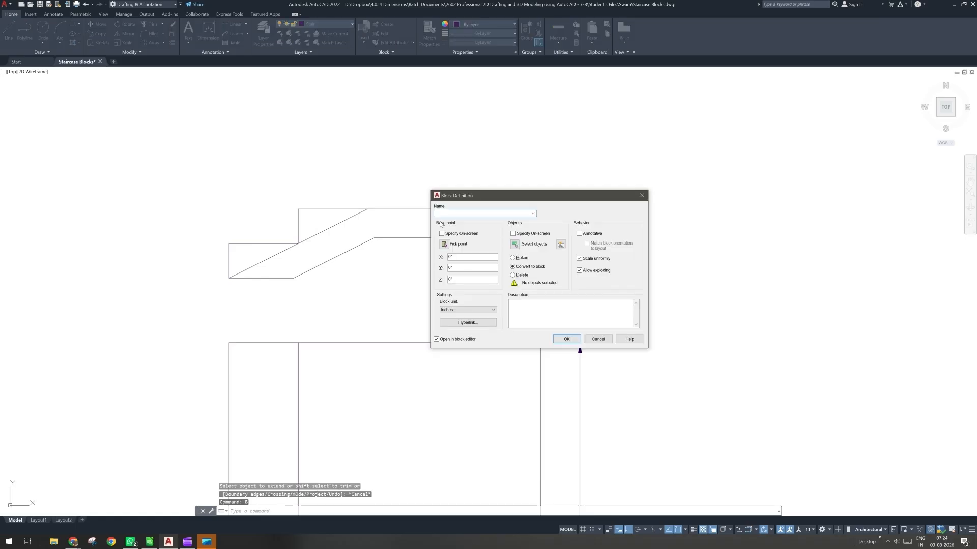
click(533, 214)
click(448, 220)
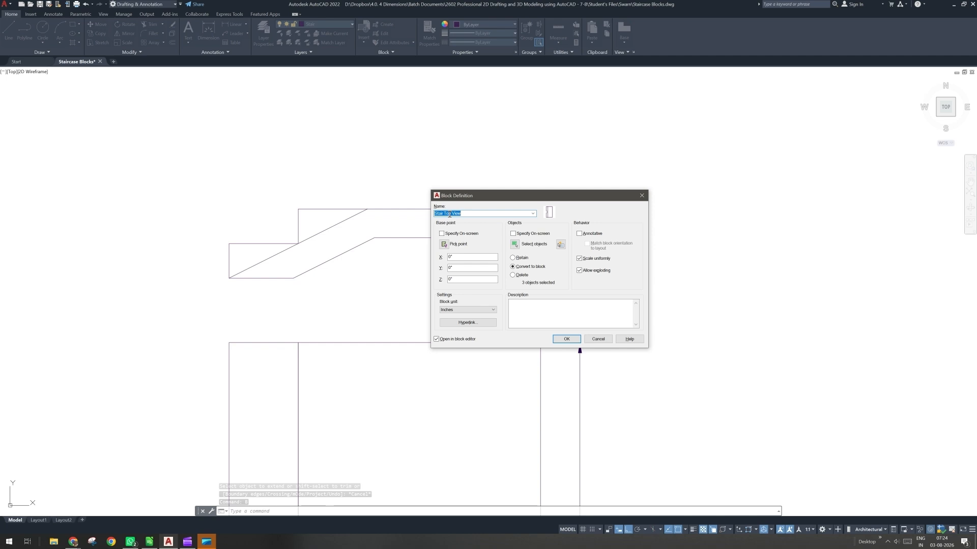
double_click(449, 214)
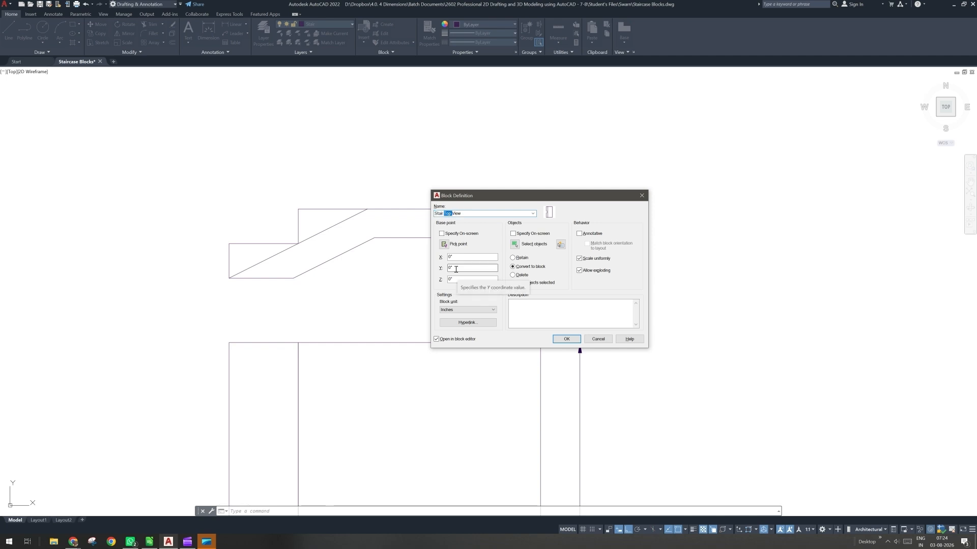
key(BackSpace)
text(S)
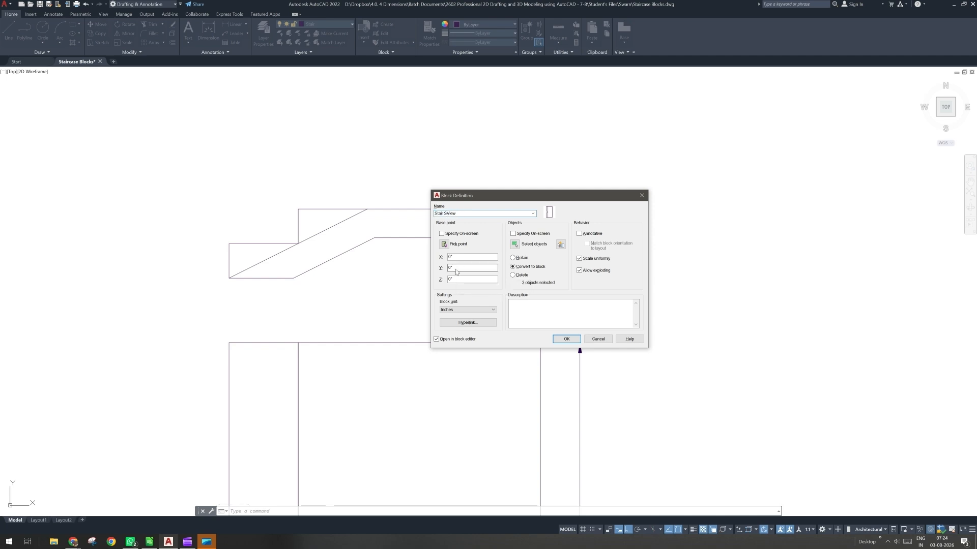
text(ection)
key(shift+Left)
key(shift+Left)
key(shift+Left)
key(shift+Left)
key(shift+Left)
key(shift+Left)
text(ide)
- Create the block from the whole side profile, with its base point at the foot of the lowest riser, and open it for block editing
click(454, 244)
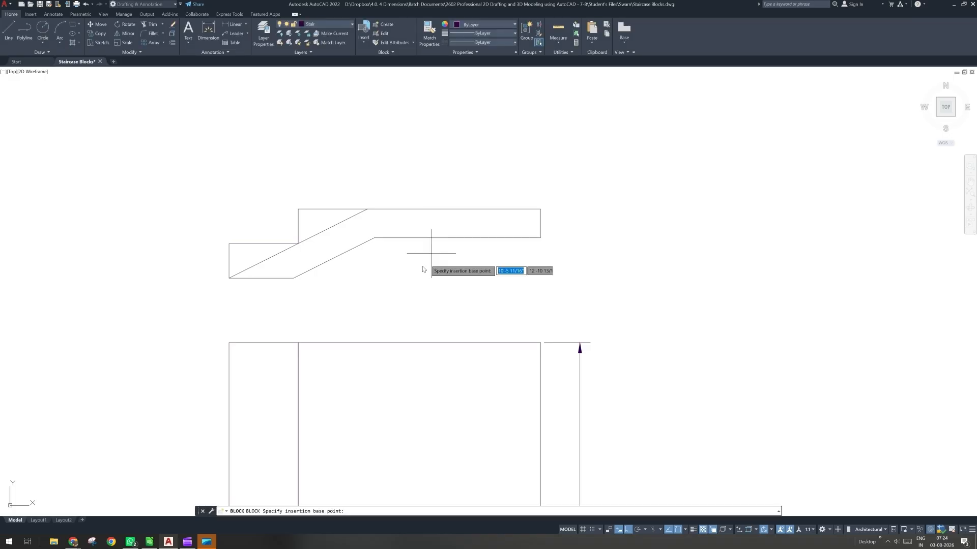
click(229, 278)
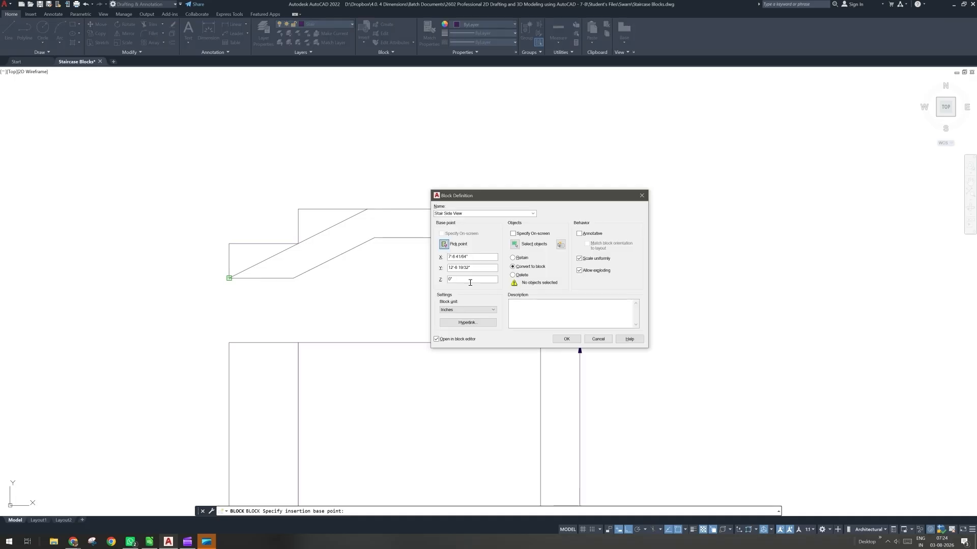
click(514, 245)
click(175, 300)
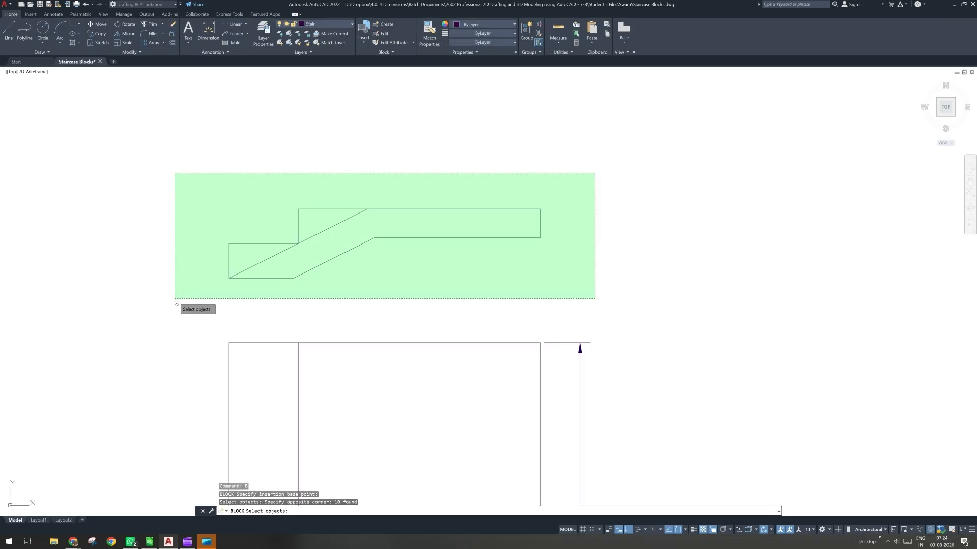
key(Return)
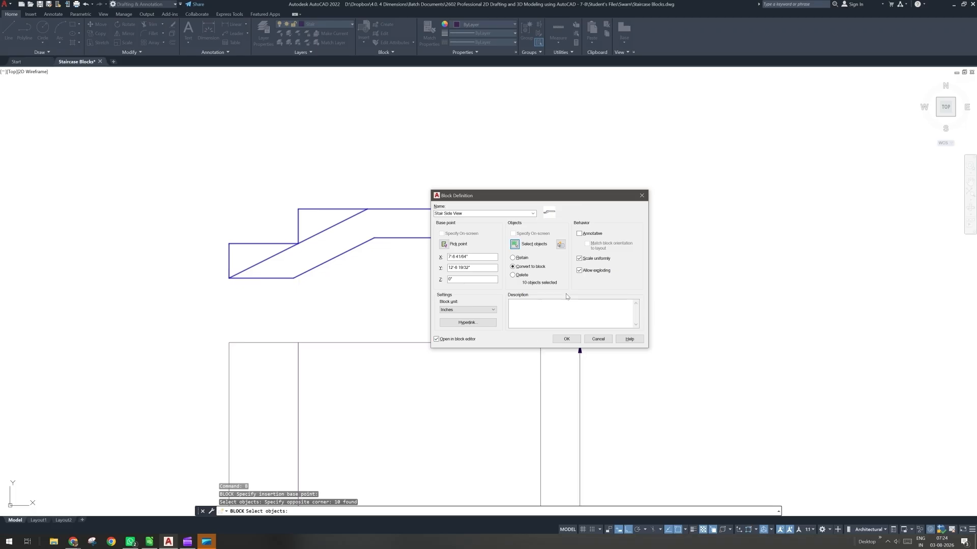
click(579, 338)
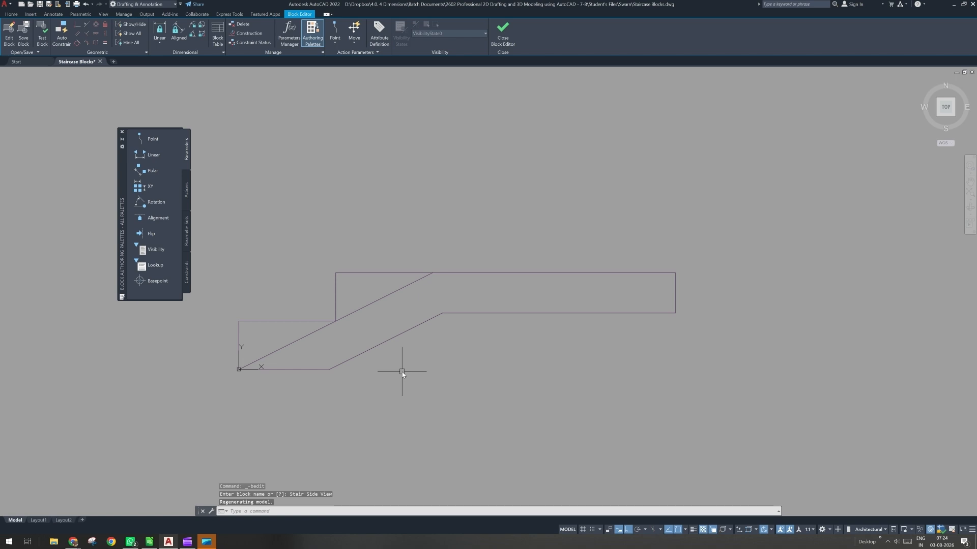
- Place an aligned dimension along the diagonal, from the foot of the lowest riser to the inner end of the lower tread
click(137, 160)
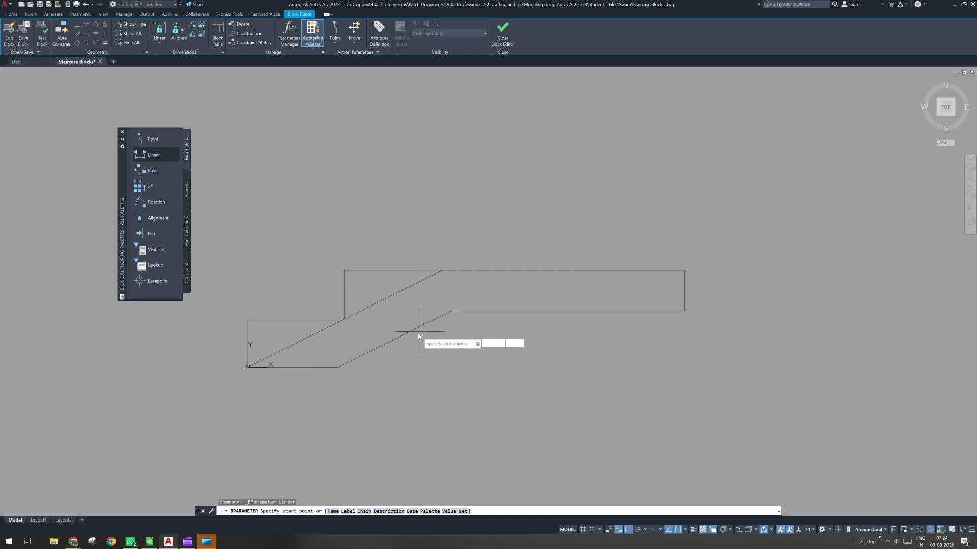
key(Escape)
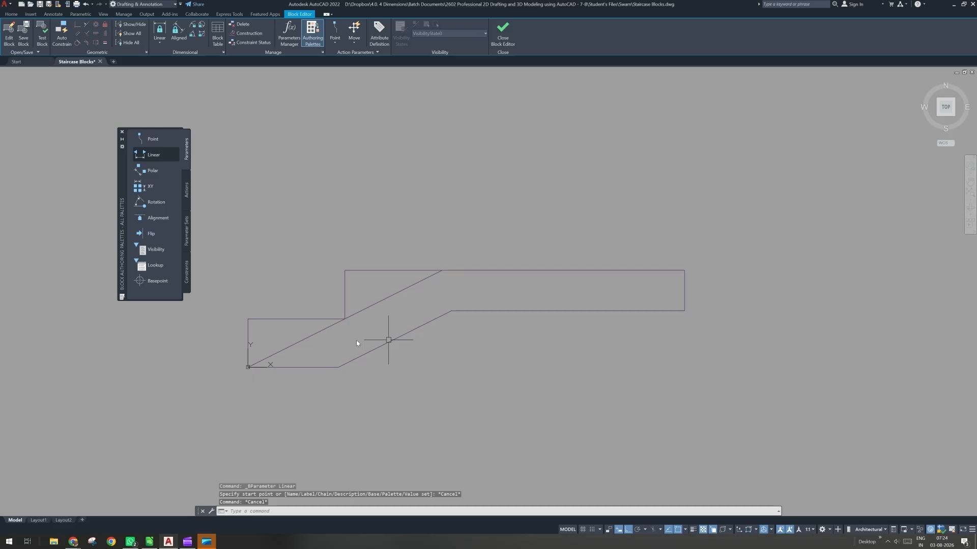
click(256, 363)
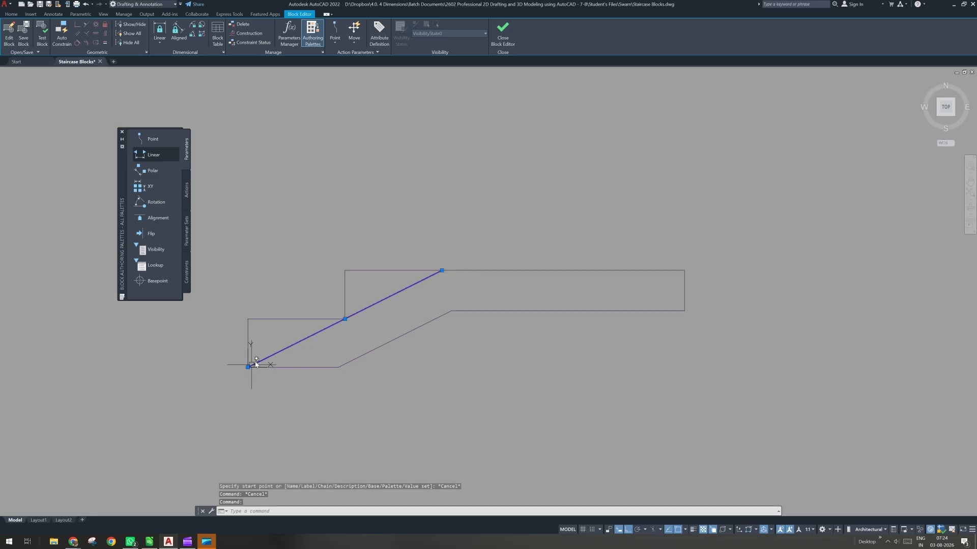
click(11, 14)
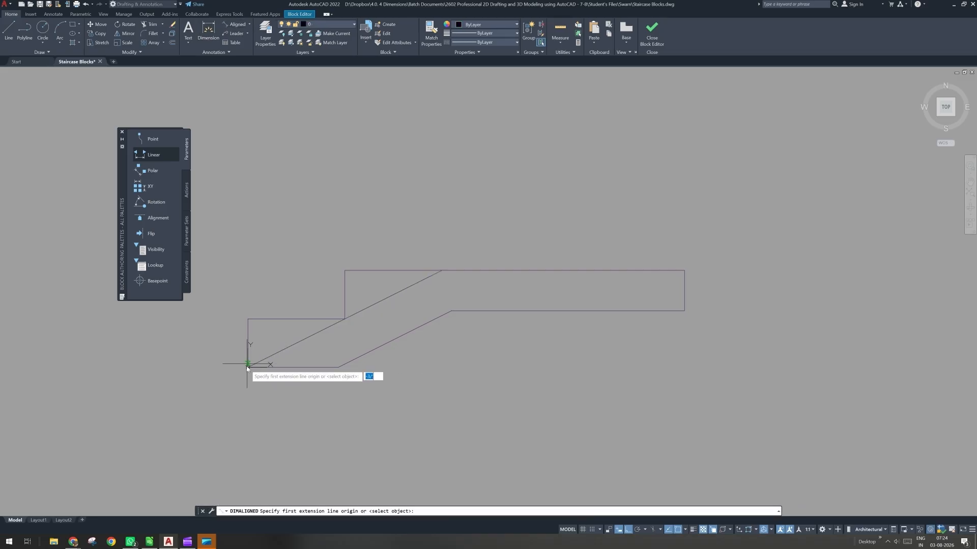
click(248, 364)
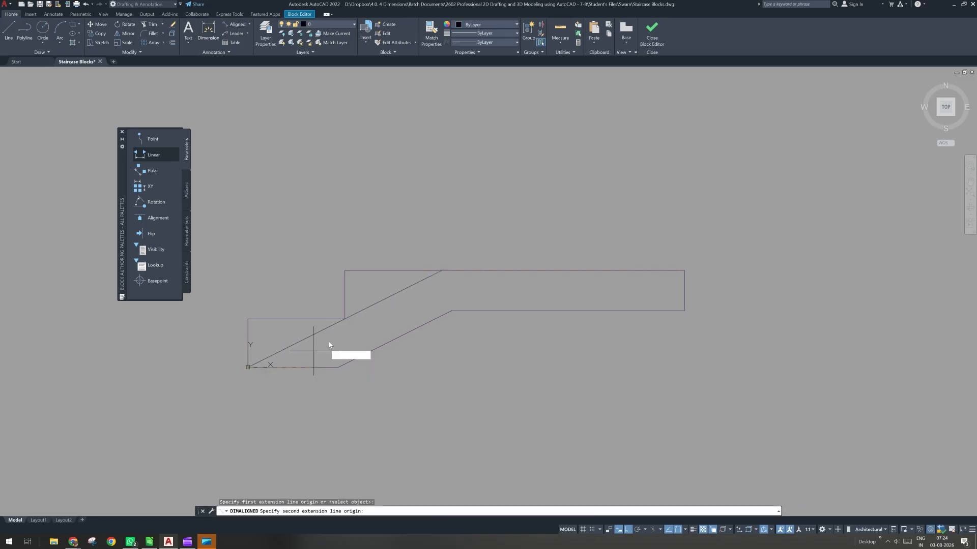
click(345, 319)
click(391, 370)
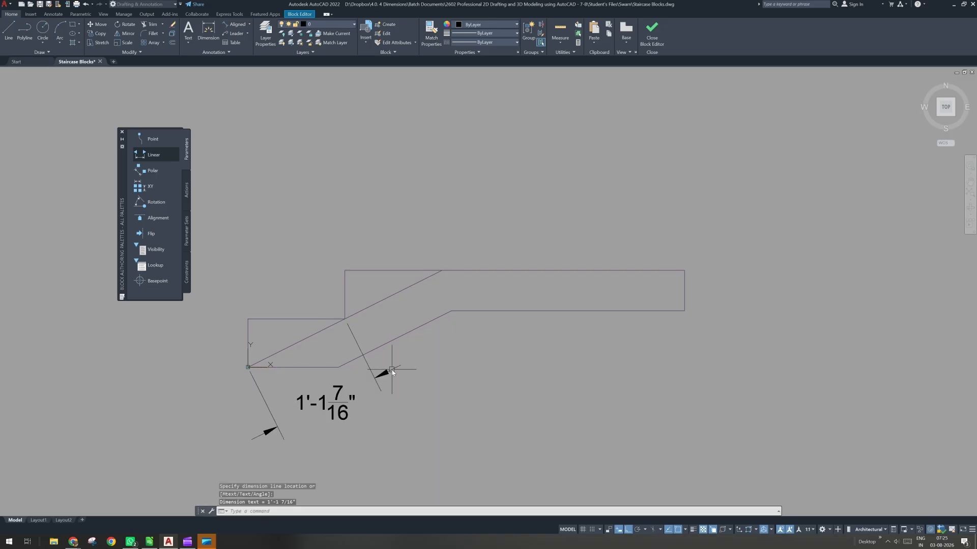
- Check the lower tread and riser lines by selecting them, and delete the aligned dimension along the diagonal
click(304, 320)
click(248, 331)
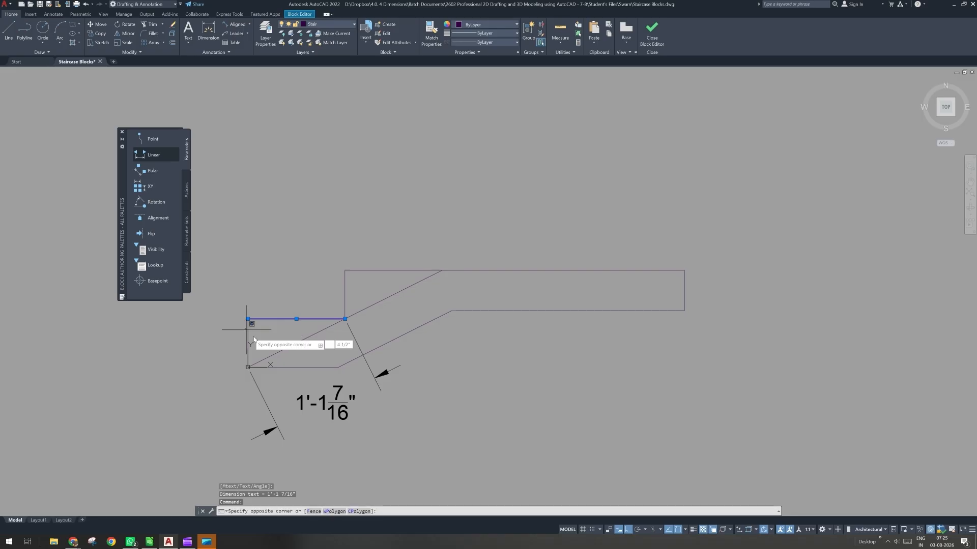
click(248, 333)
key(Escape)
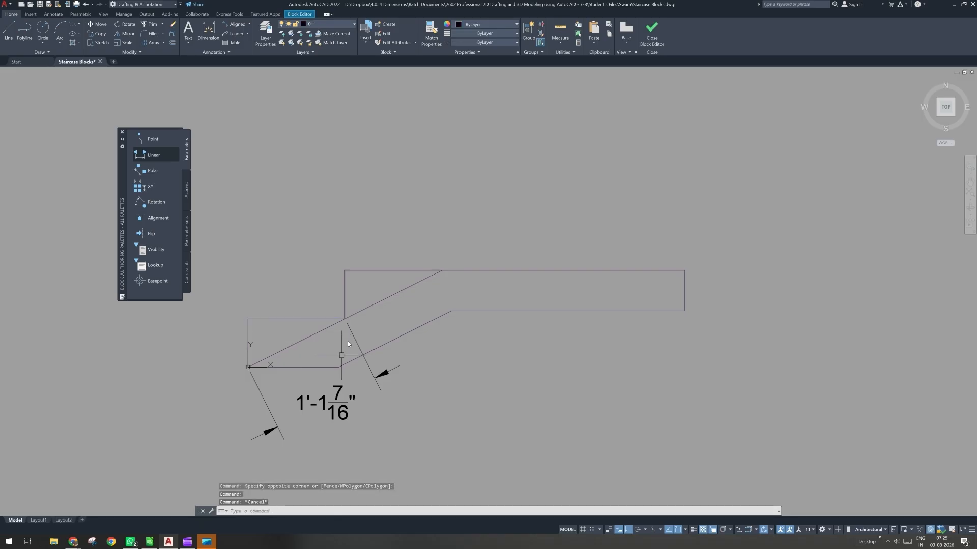
click(338, 406)
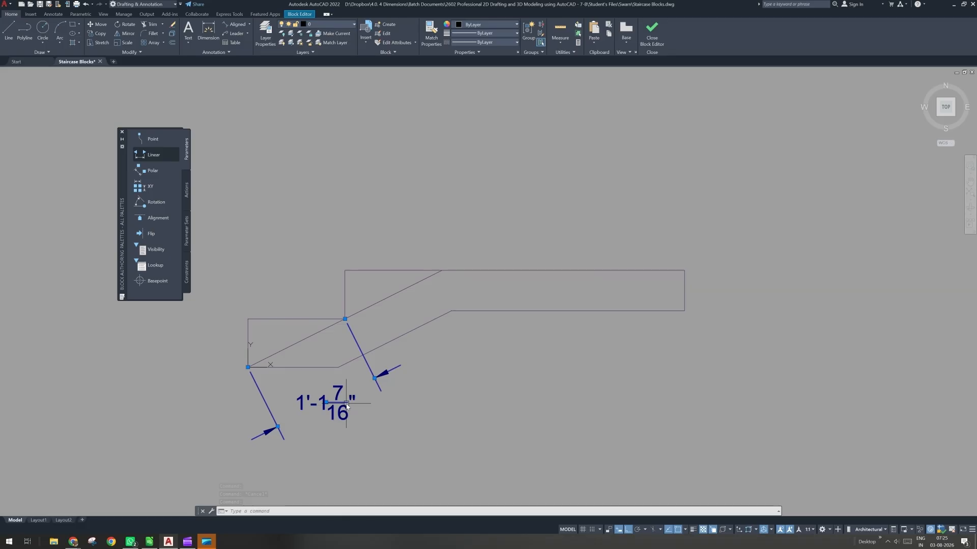
key(Delete)
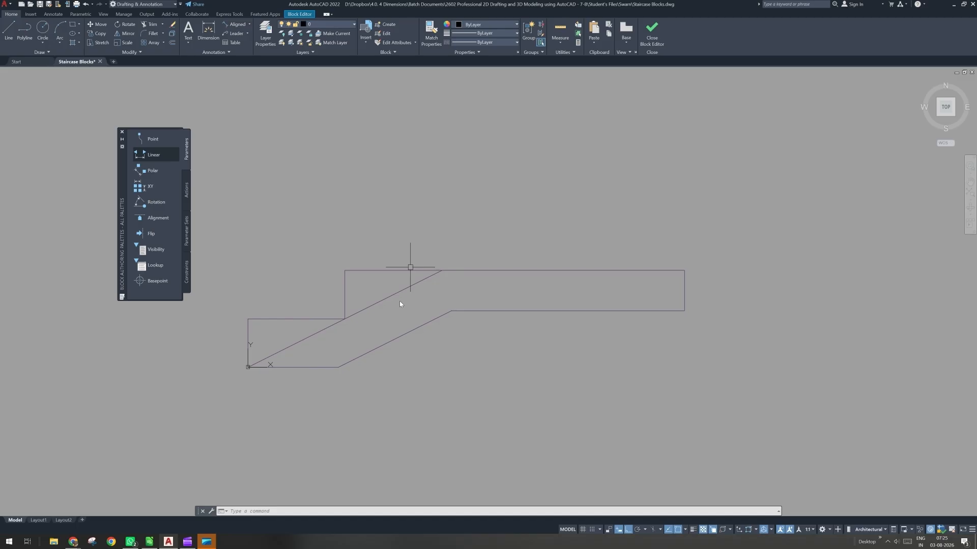
- Add a linear parameter along the diagonal from the riser foot to the lower tread's inner end, and a base point parameter at the riser foot
click(154, 156)
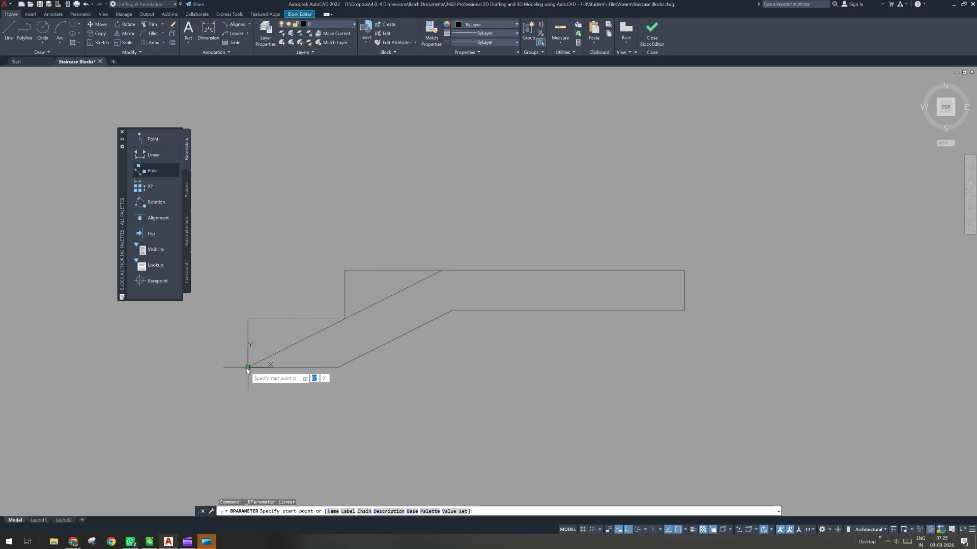
click(247, 367)
click(345, 320)
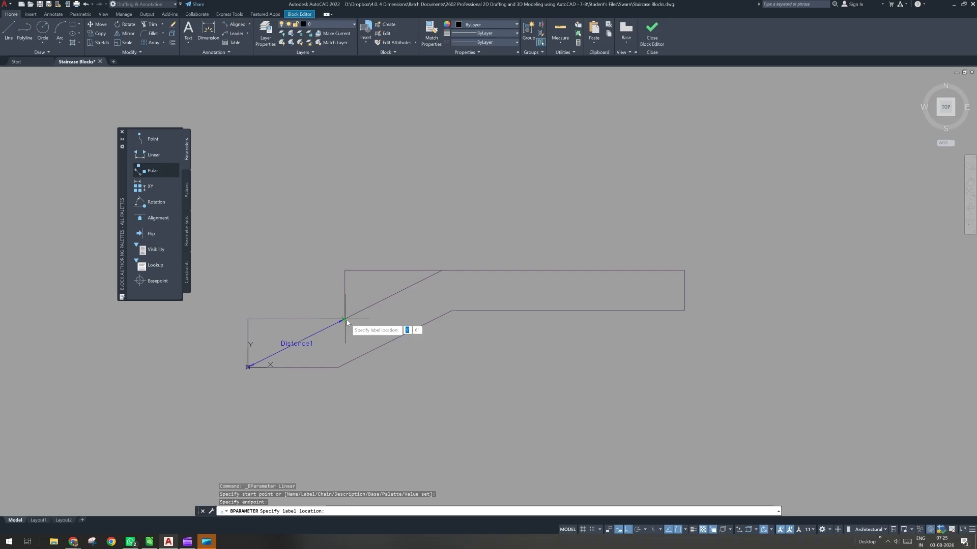
click(351, 349)
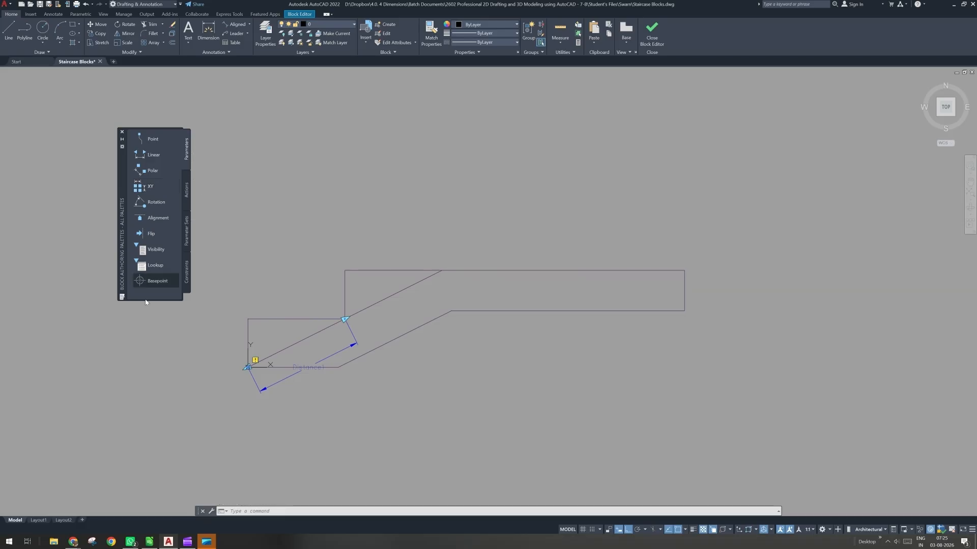
click(157, 281)
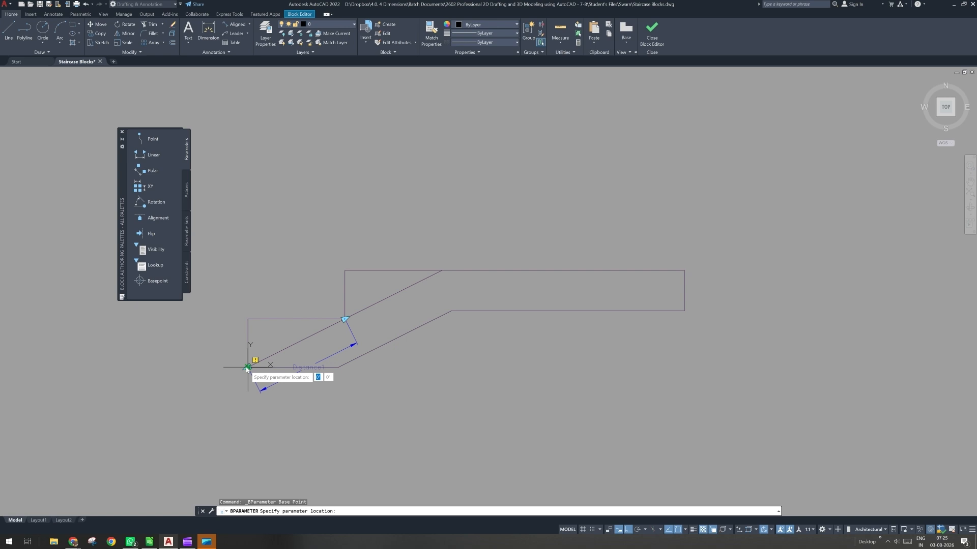
click(247, 368)
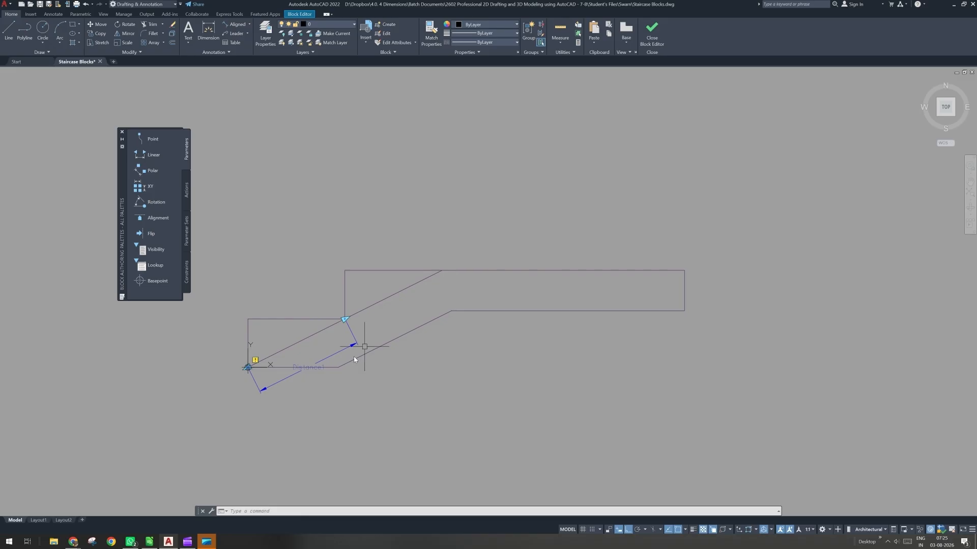
- Add a Move action at the linear parameter's upper end for the upper riser, upper tread and the three landing lines
click(186, 190)
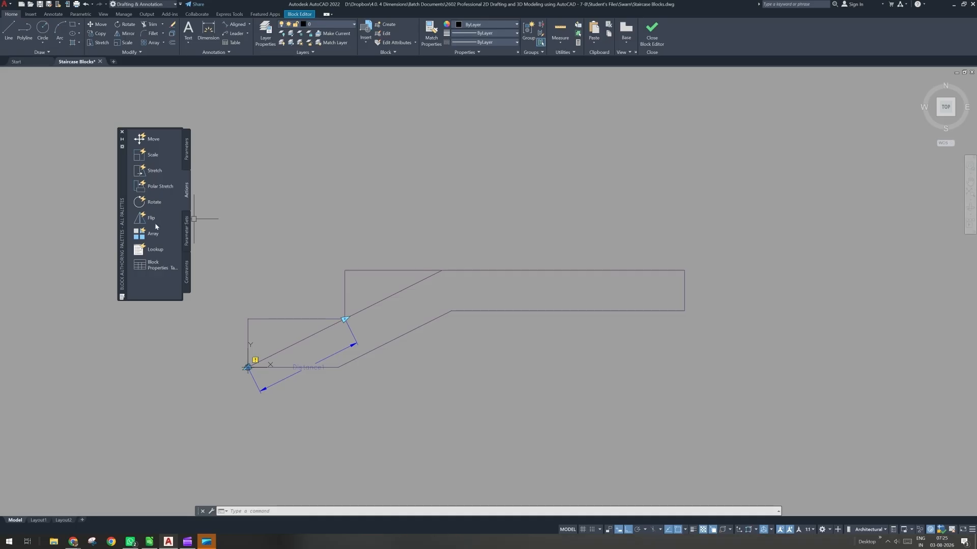
click(150, 143)
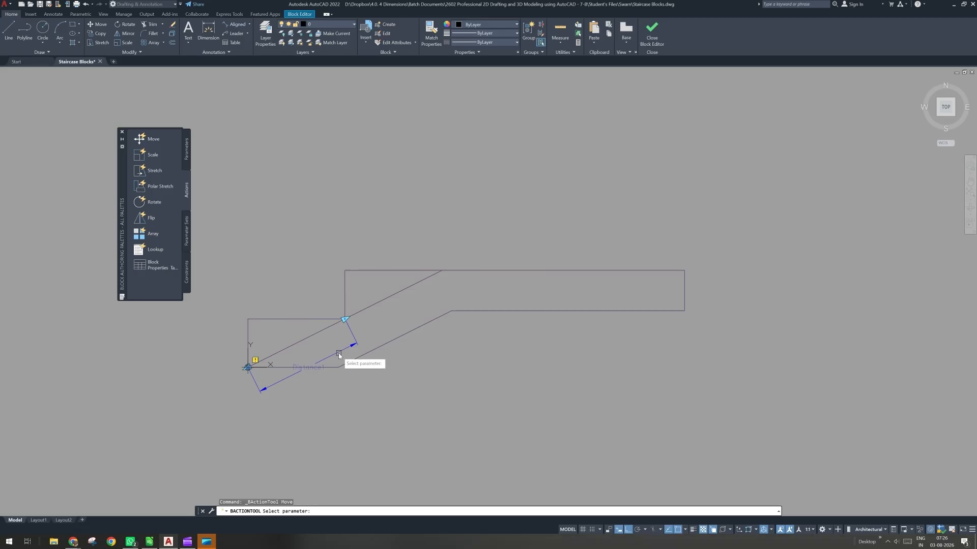
click(338, 353)
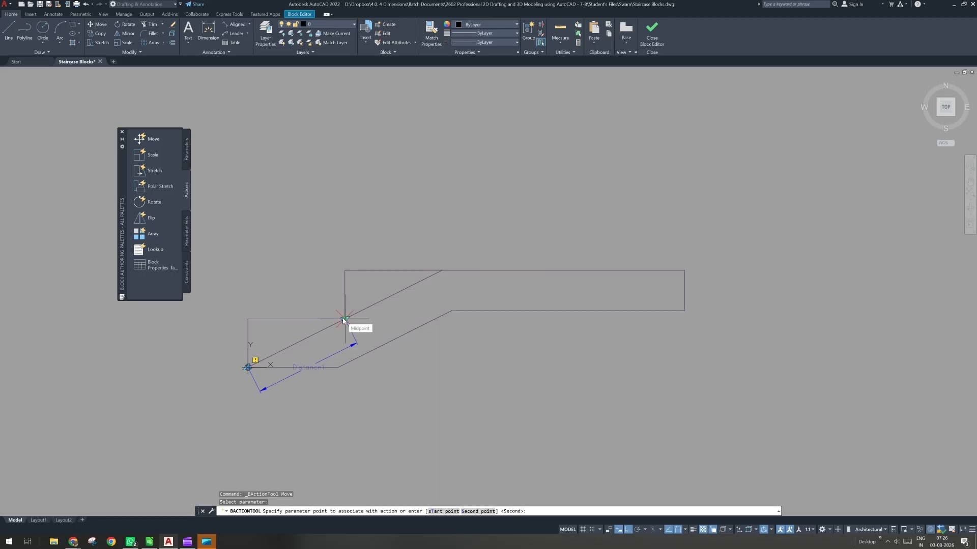
click(343, 320)
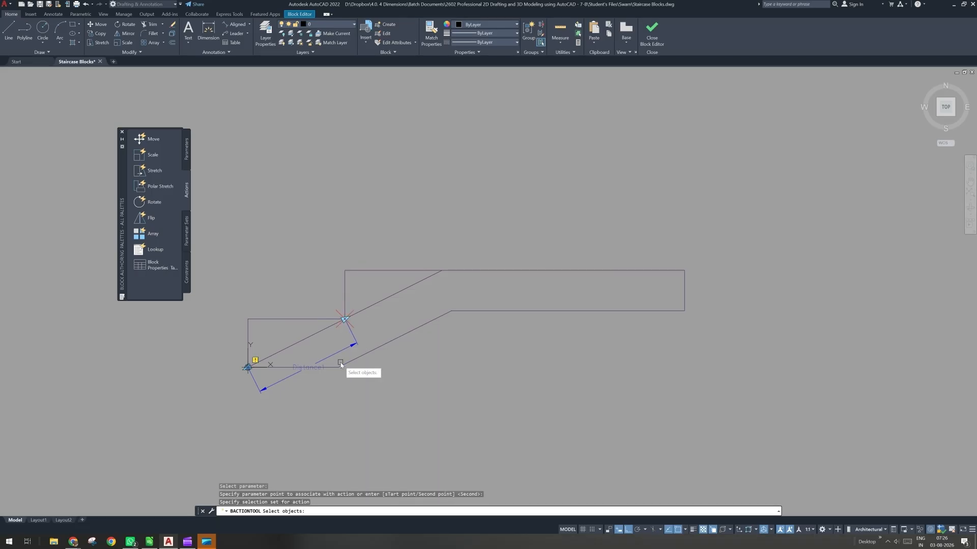
click(737, 239)
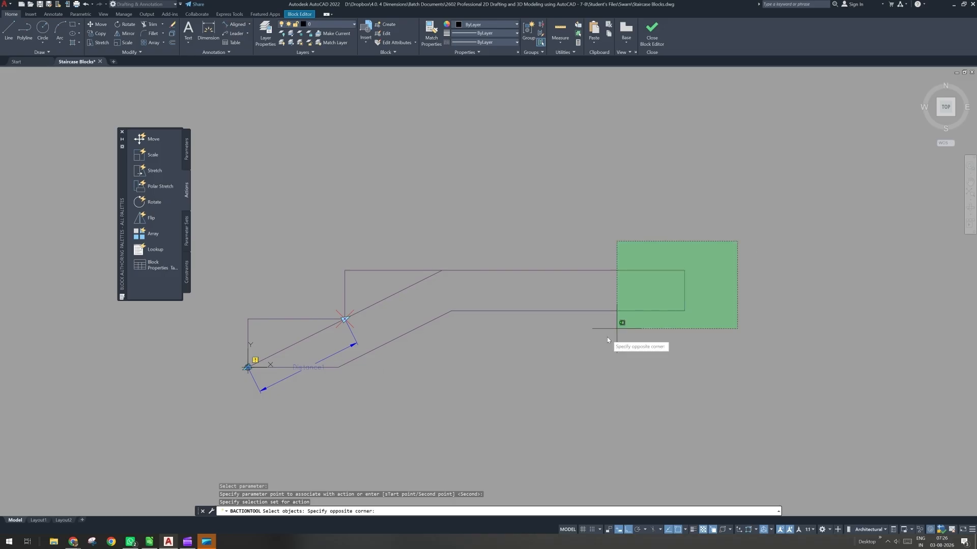
click(585, 350)
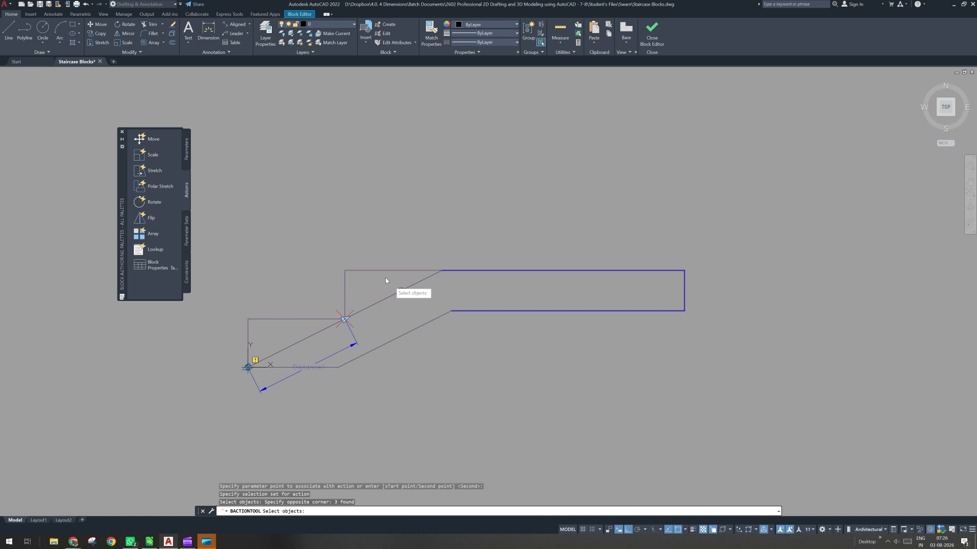
click(377, 253)
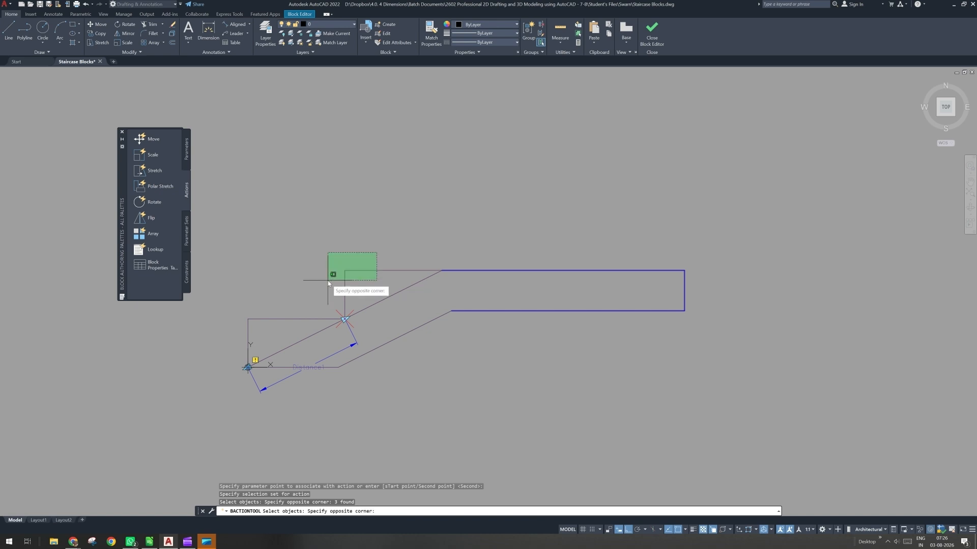
click(328, 280)
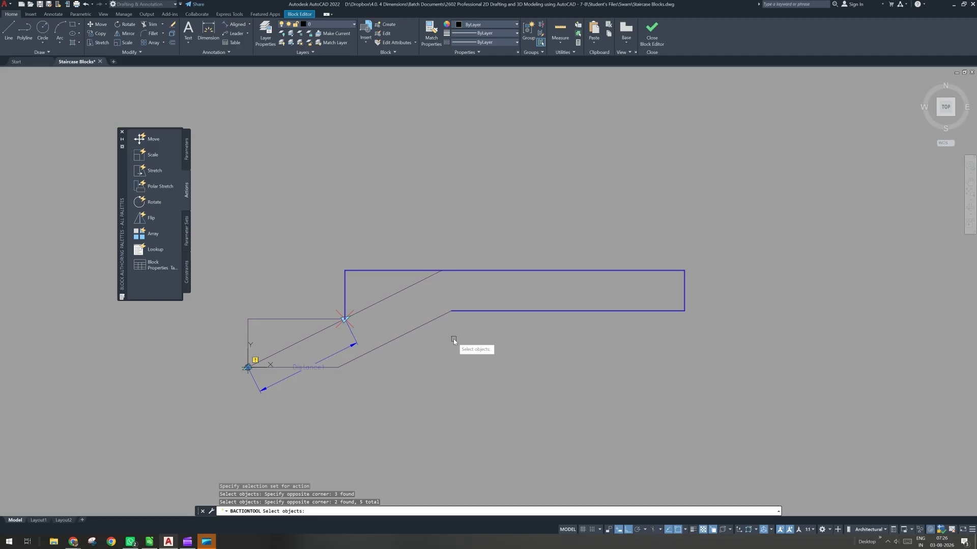
key(Return)
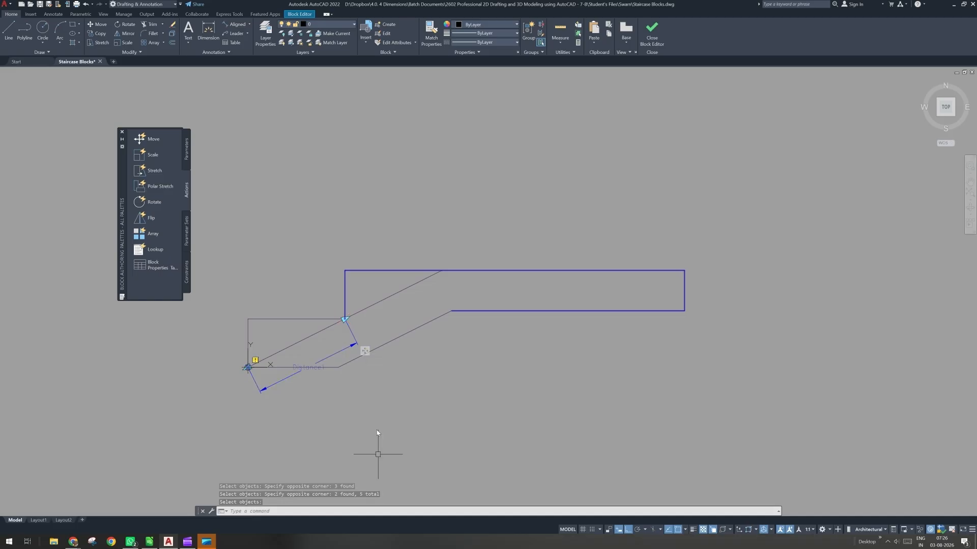
text(re)
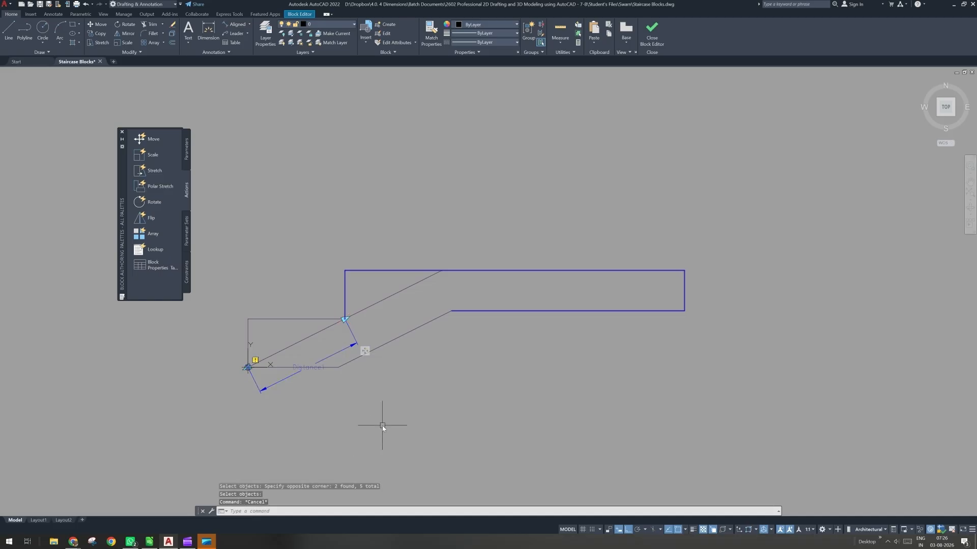
key(Return)
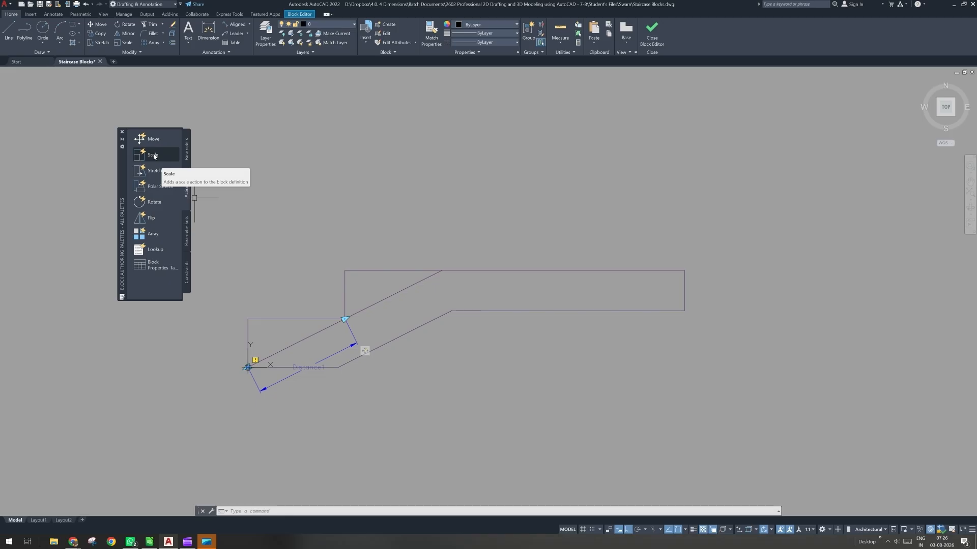
- Add an Array action for the lower riser and tread, spaced from the riser foot to the tread's inner end, and close the block editor
click(153, 235)
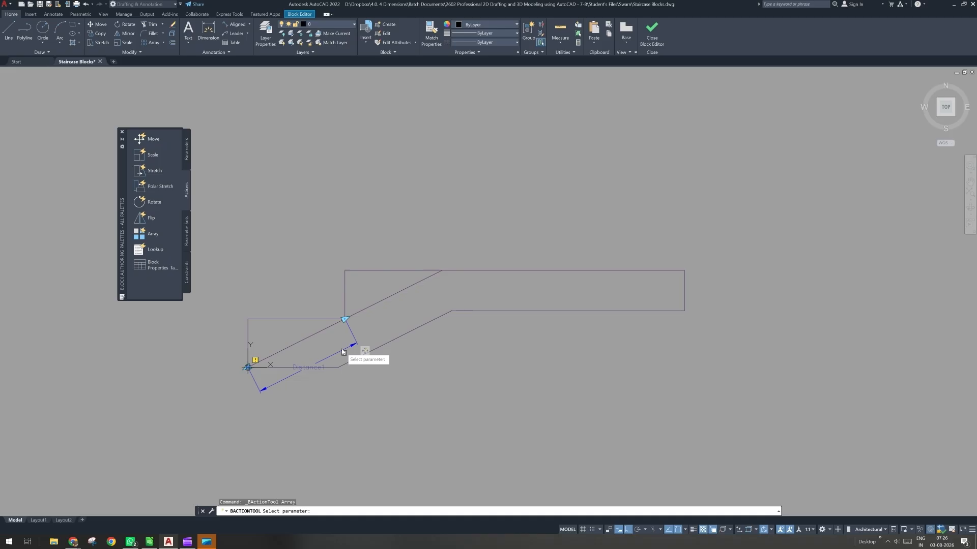
click(345, 351)
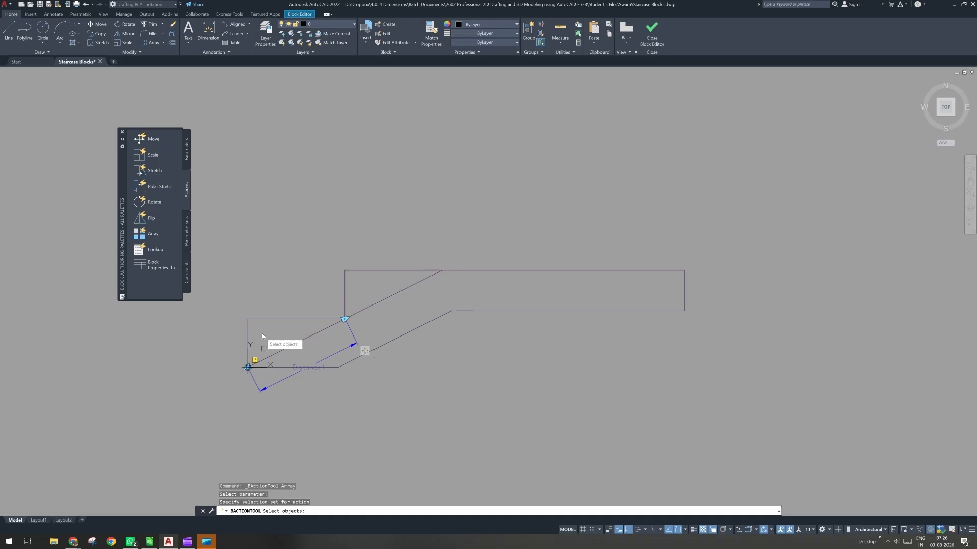
click(261, 306)
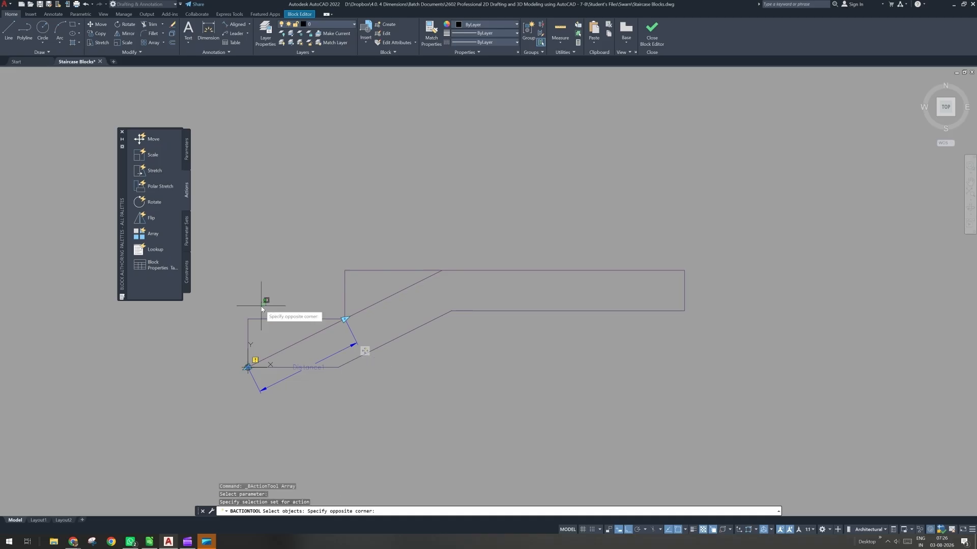
click(233, 328)
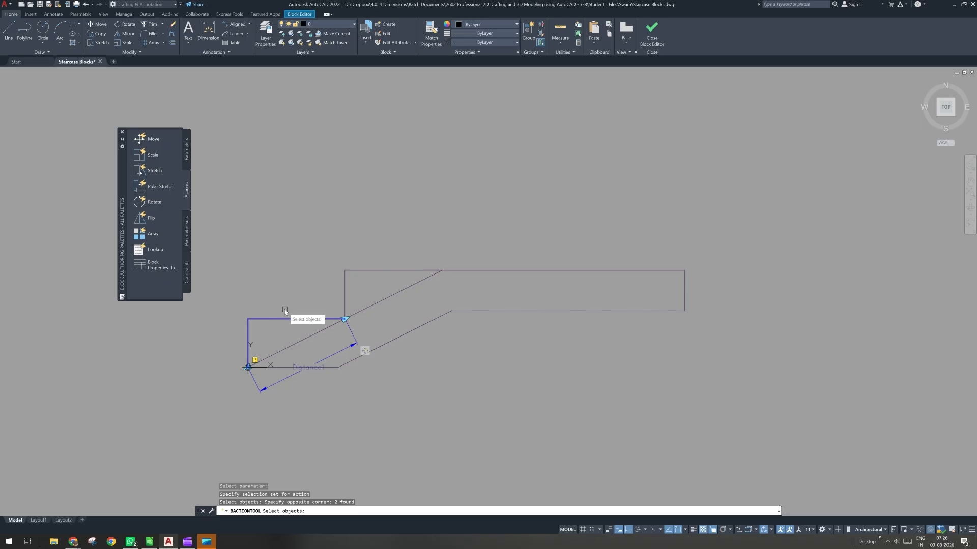
key(Return)
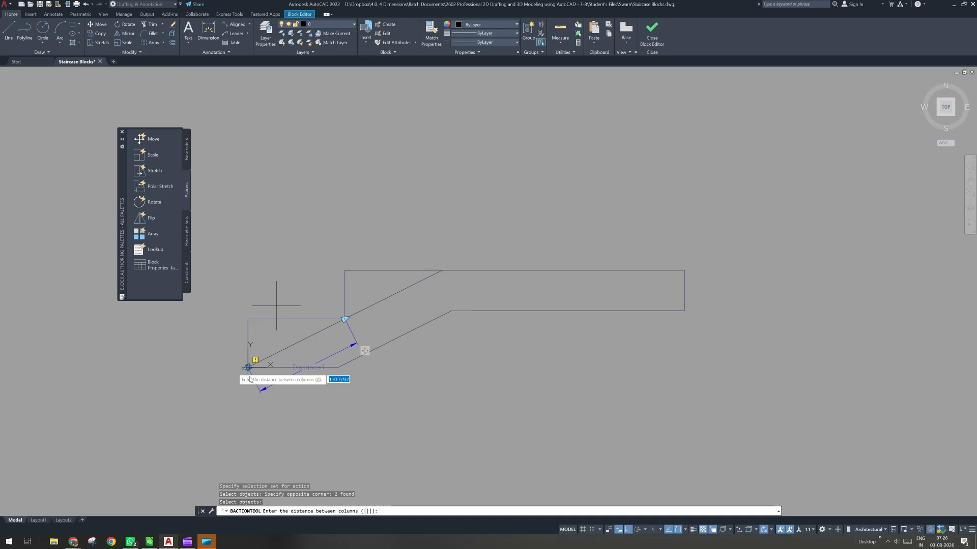
key(BackSpace)
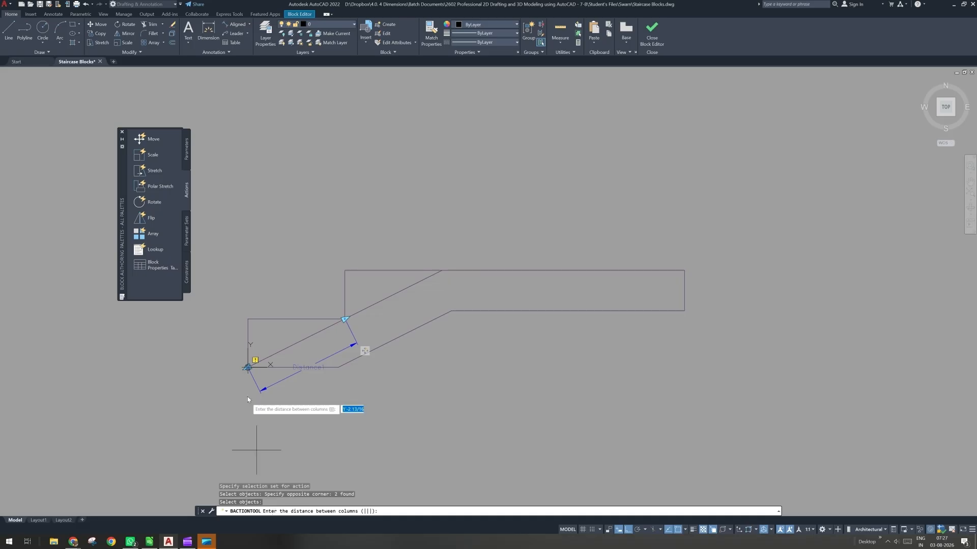
click(248, 367)
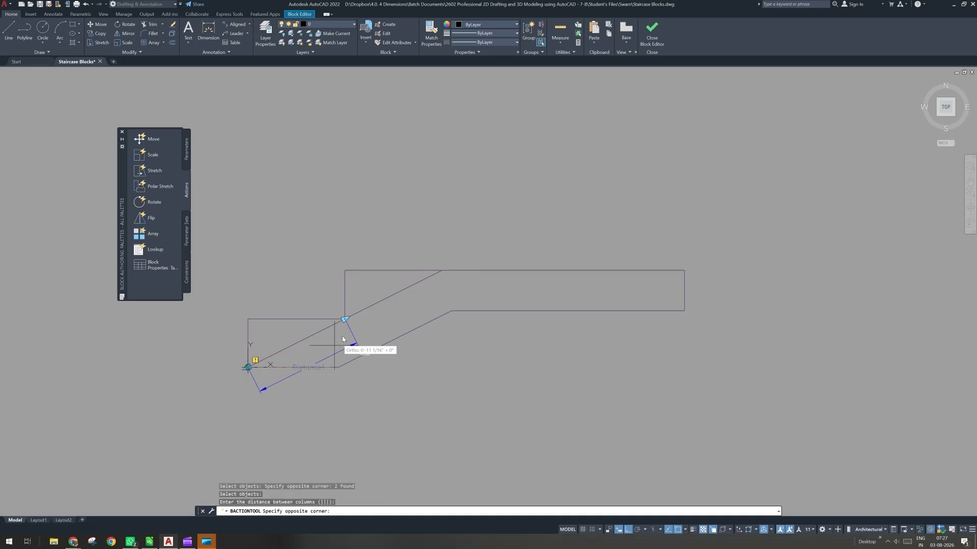
click(345, 319)
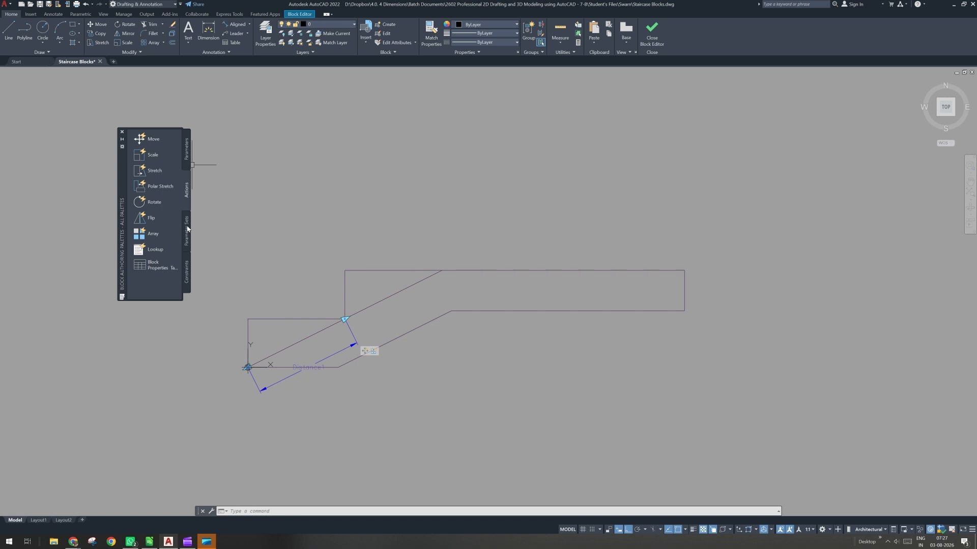
click(652, 35)
click(461, 256)
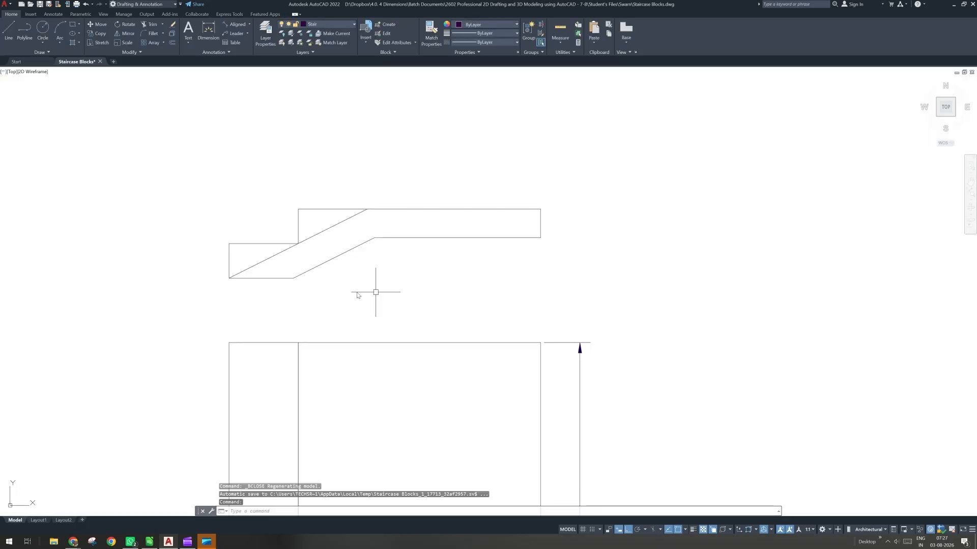
- Extend the stair block up the slope by its upper linear grip to a free point well beyond the lower steps
click(327, 263)
scroll(372, 274, down, 2)
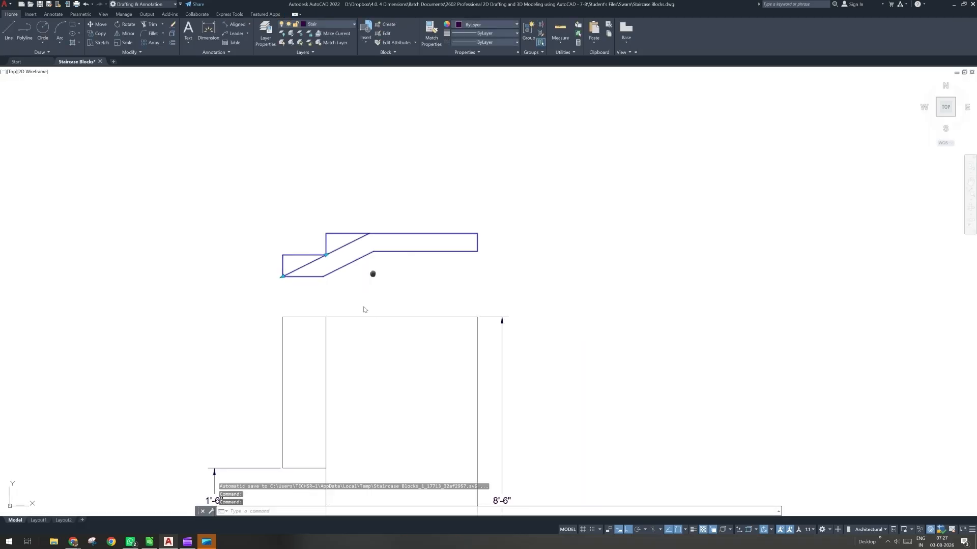
scroll(364, 309, down, 1)
click(328, 309)
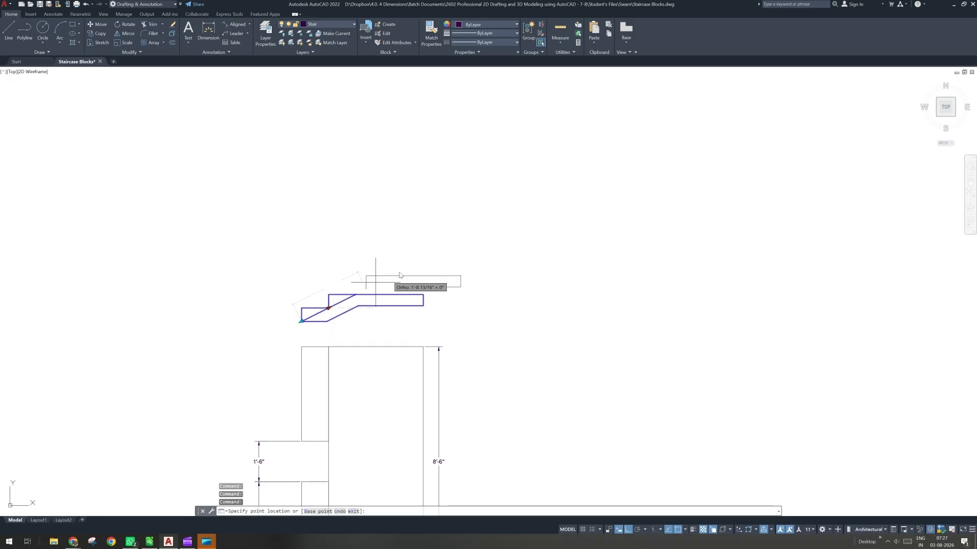
click(554, 189)
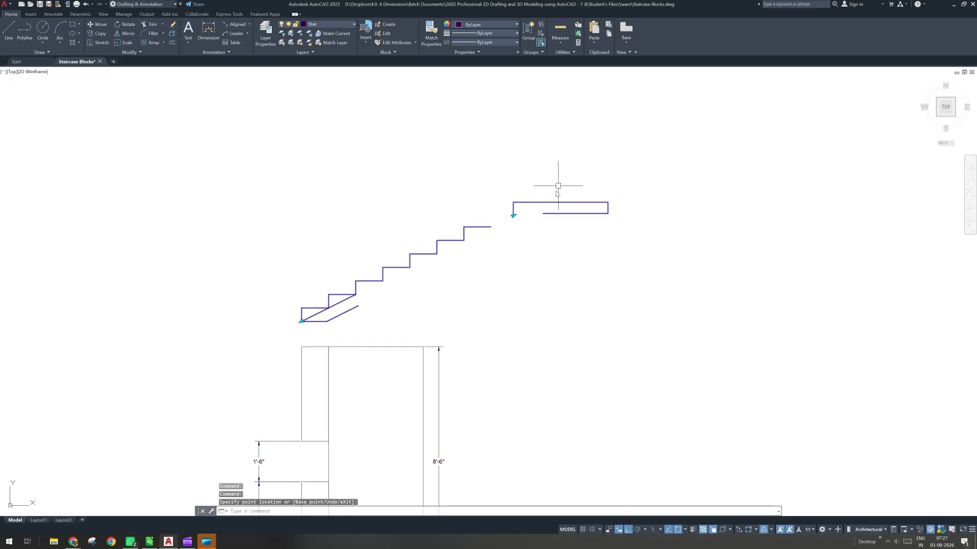
- Snap the extended stair block's upper linear grip to the outer end of the last arrayed tread, and deselect the block
scroll(488, 231, up, 2)
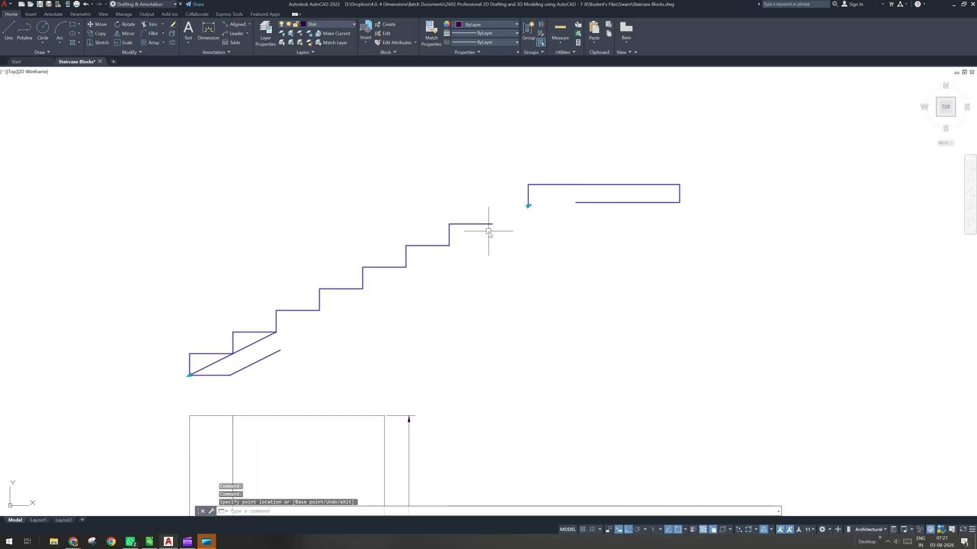
click(528, 206)
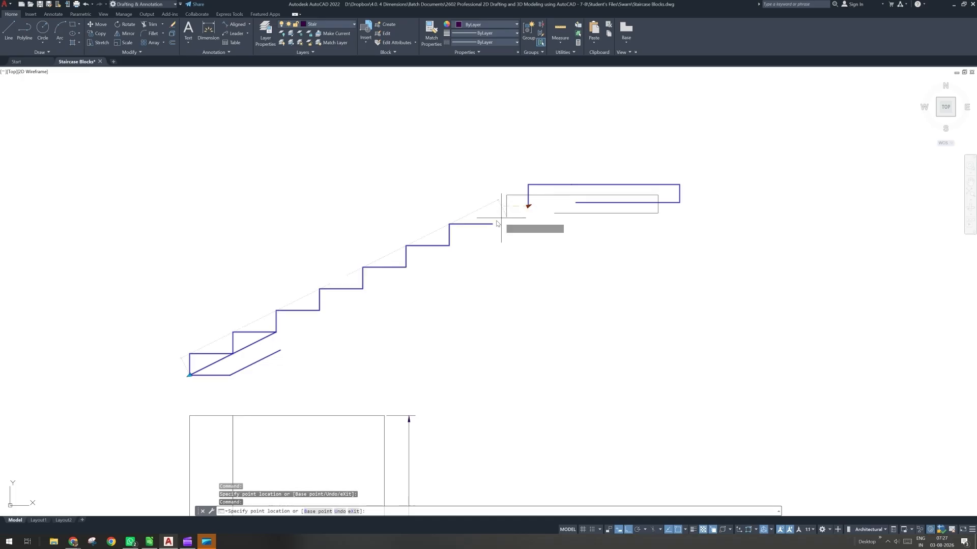
click(492, 224)
scroll(497, 234, up, 2)
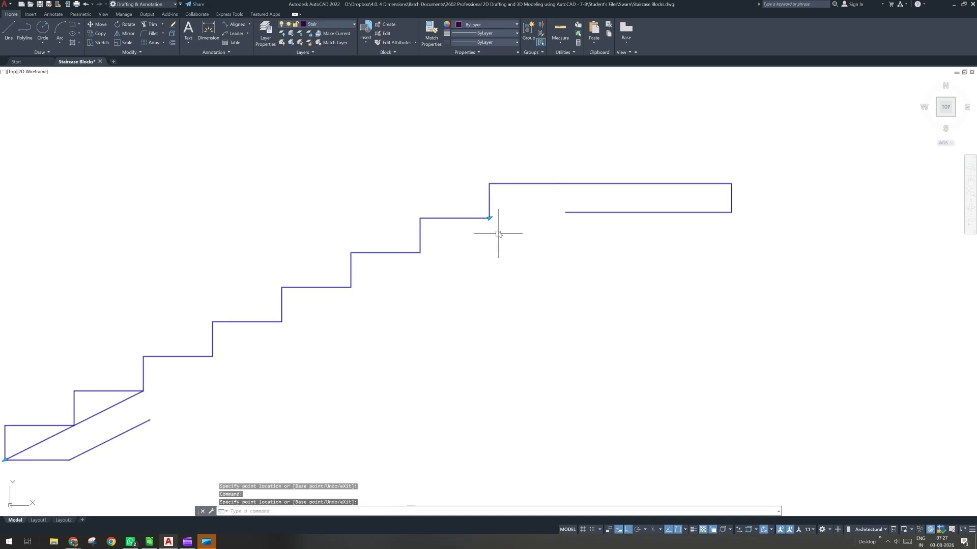
key(Escape)
scroll(492, 226, up, 2)
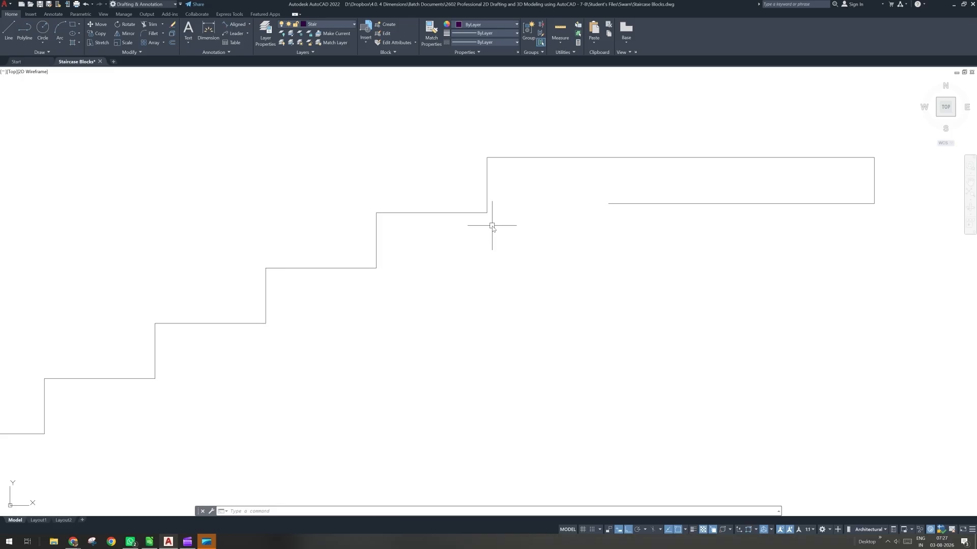
scroll(492, 226, down, 2)
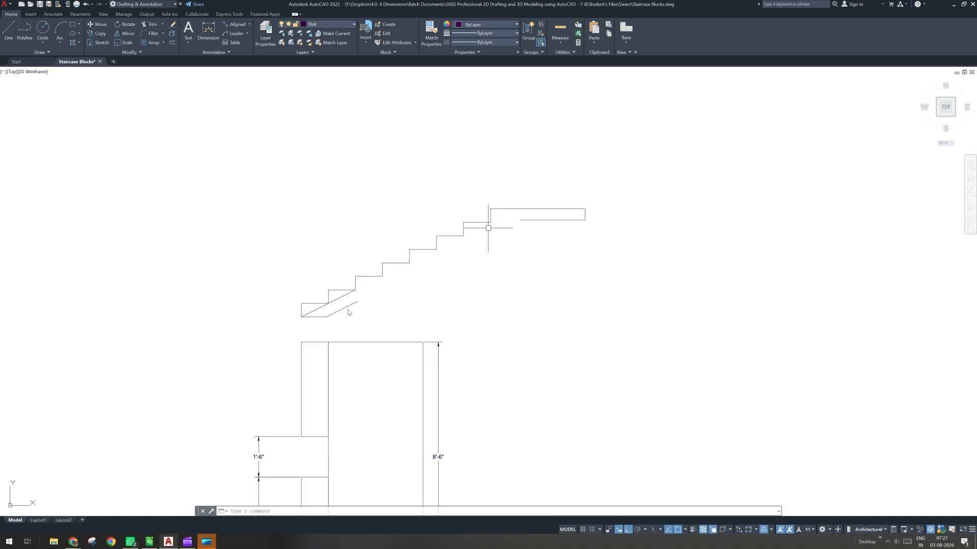
click(73, 542)
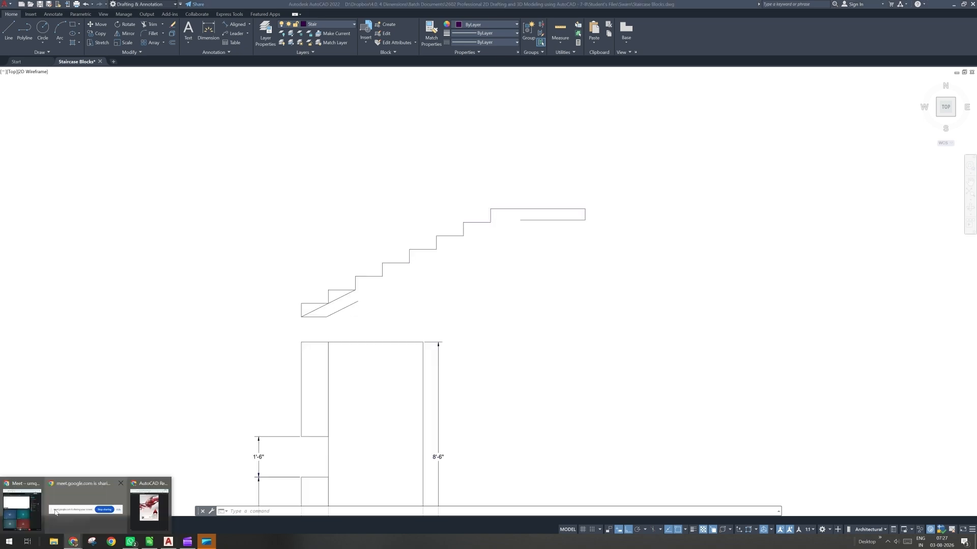
click(28, 513)
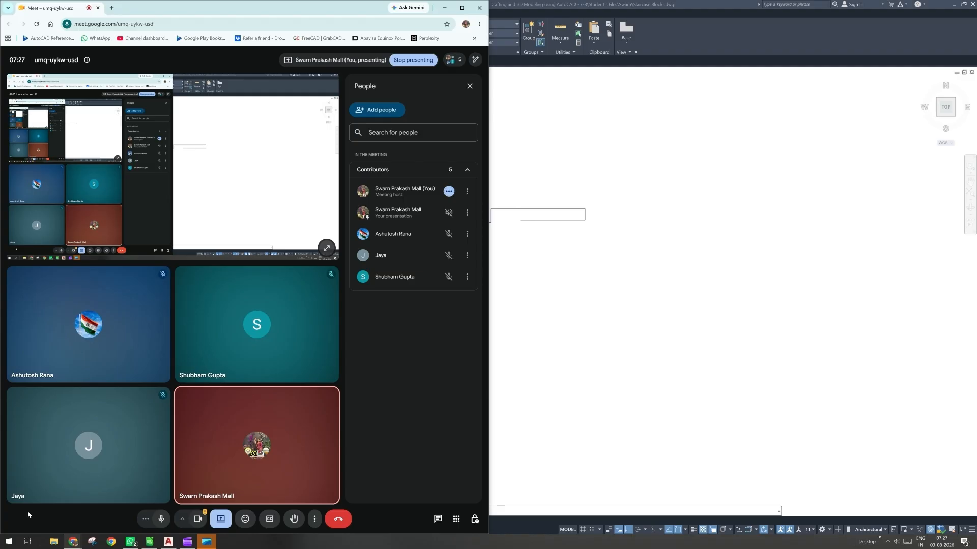
click(540, 371)
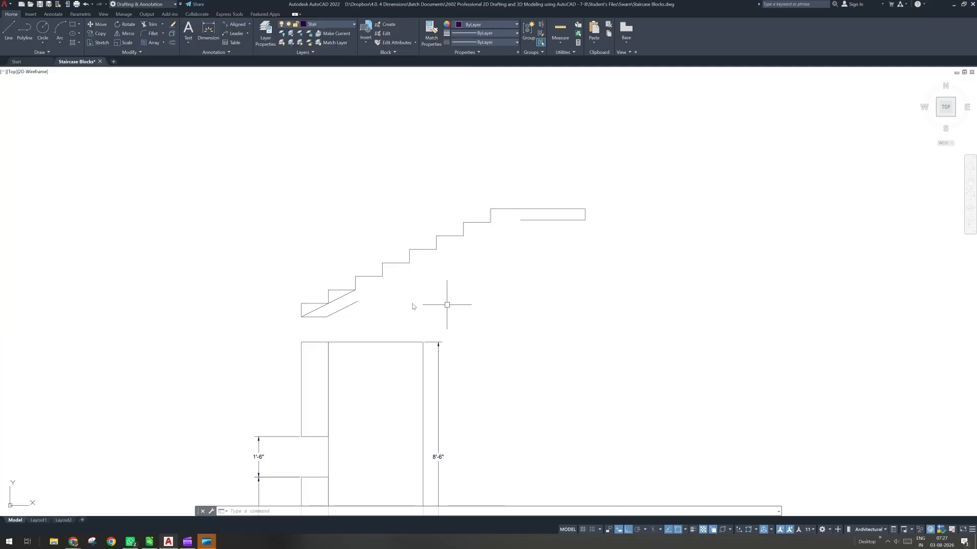
- Edit the Stair Side View block to add the sloping underside line to the Array action's selection set, and save the block changes
scroll(351, 296, up, 2)
click(351, 295)
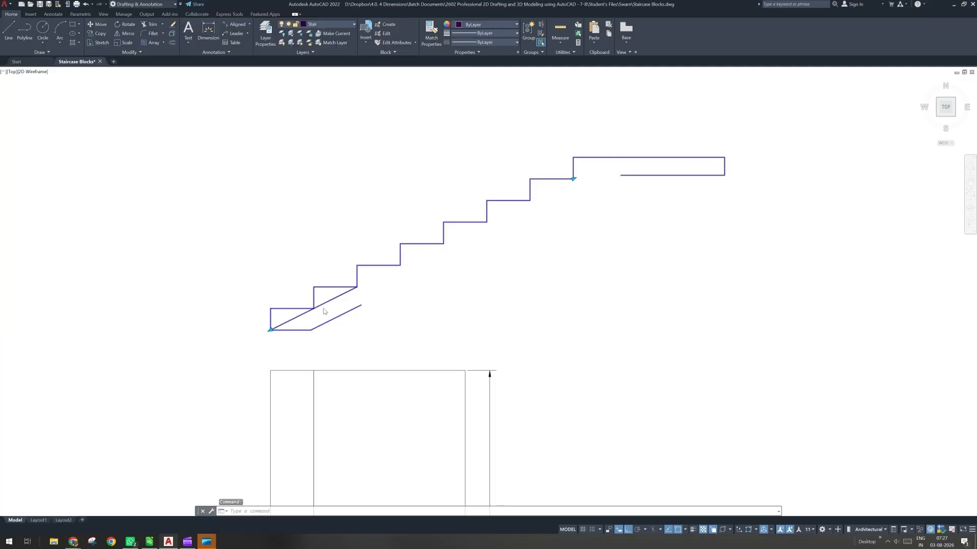
scroll(323, 311, up, 2)
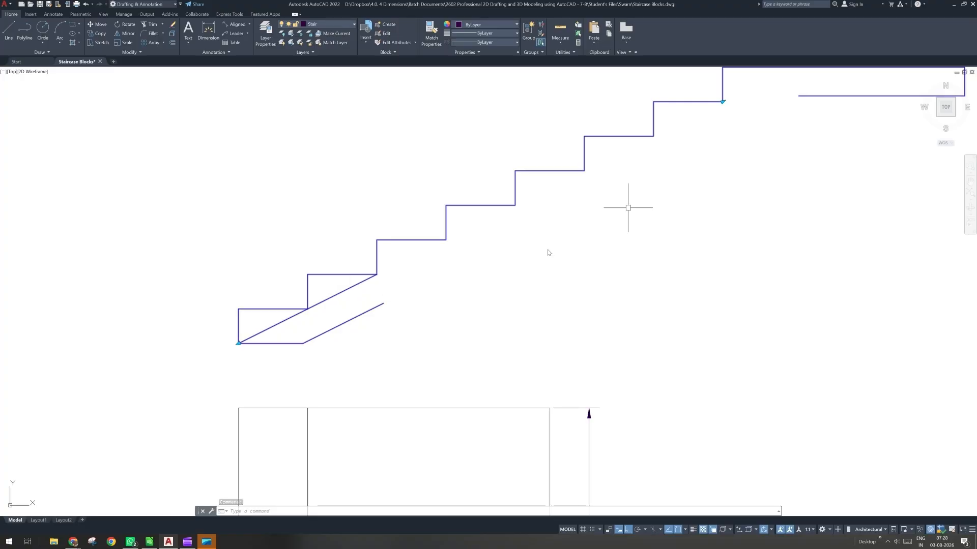
double_click(359, 316)
click(367, 274)
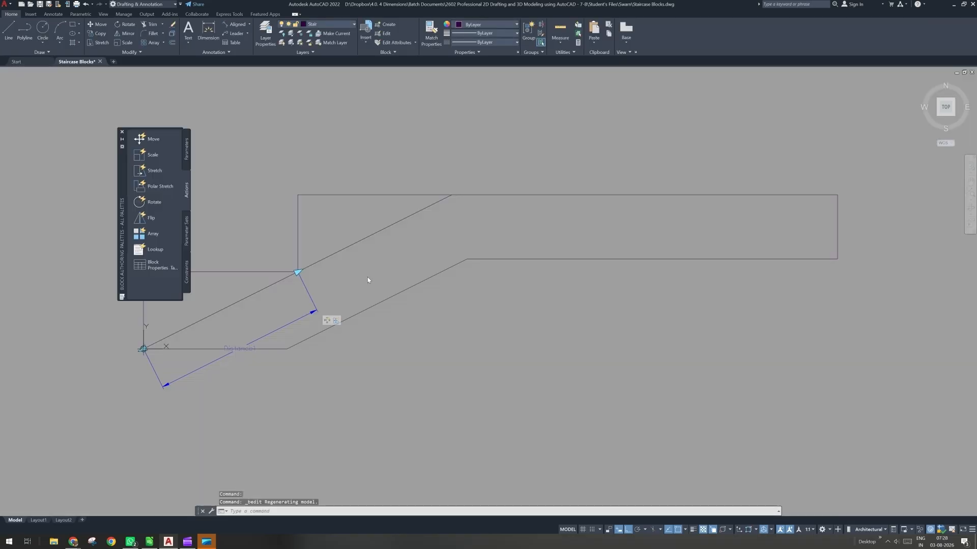
right_click(335, 321)
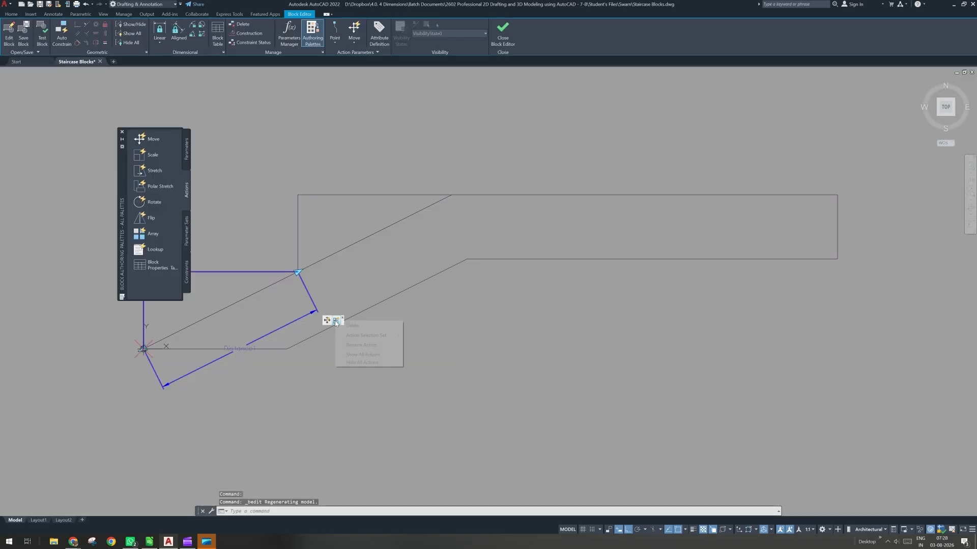
mouse_move(370, 334)
click(433, 344)
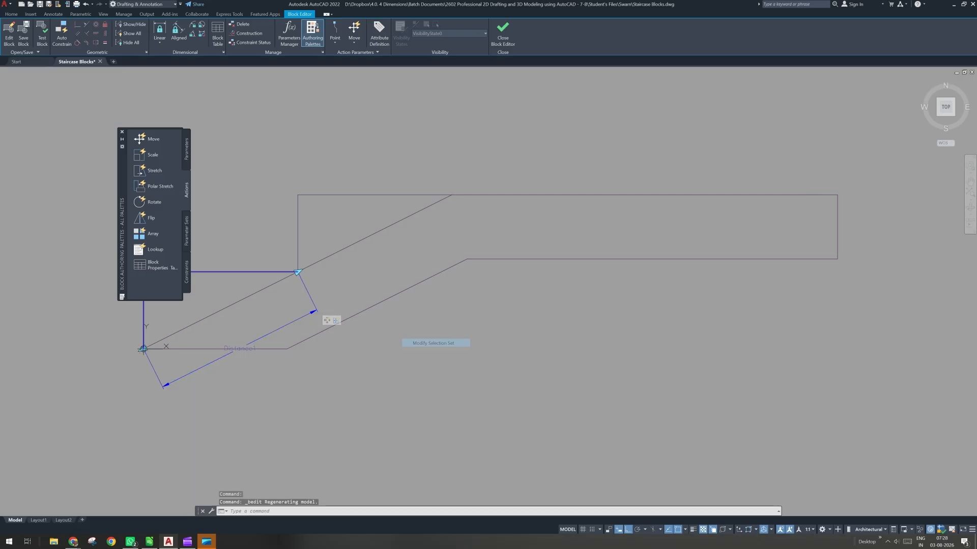
click(383, 302)
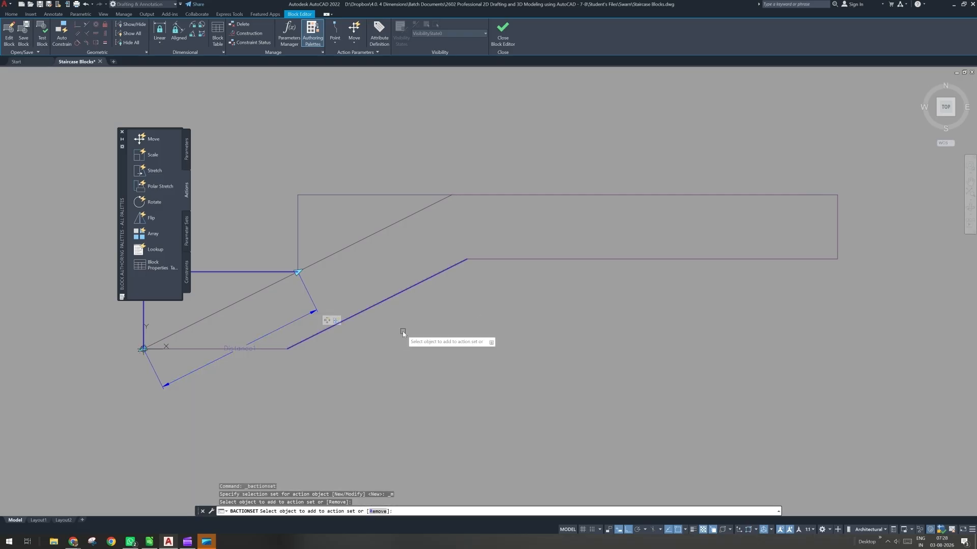
key(Return)
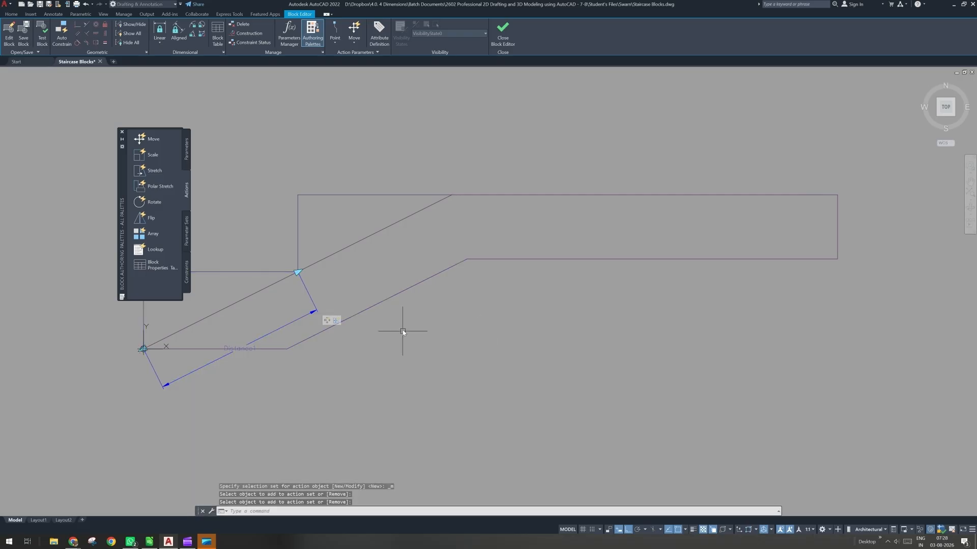
click(503, 40)
click(467, 261)
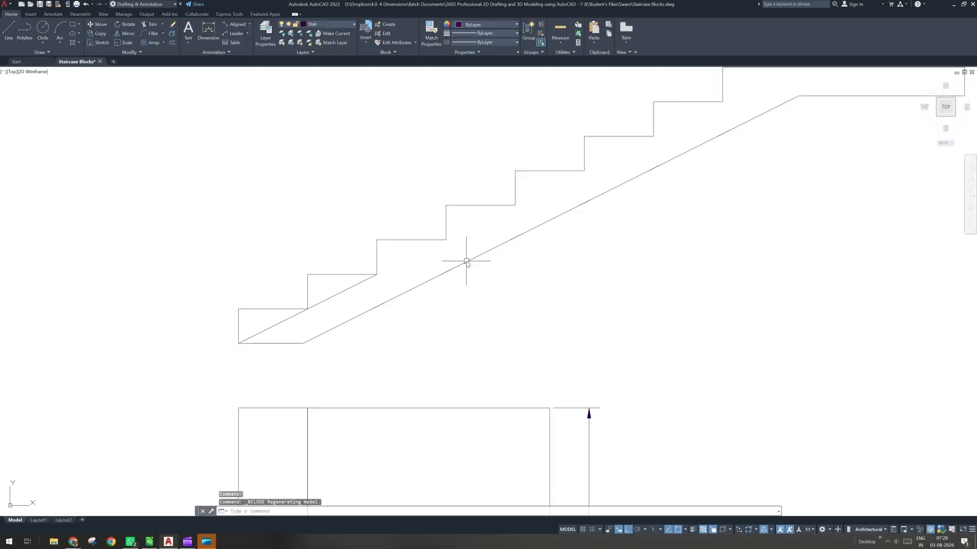
- Examine the extended stair's arrayed underside line and how its segments join along the slope, leaving the block definition unedited
scroll(467, 261, down, 3)
scroll(579, 213, up, 4)
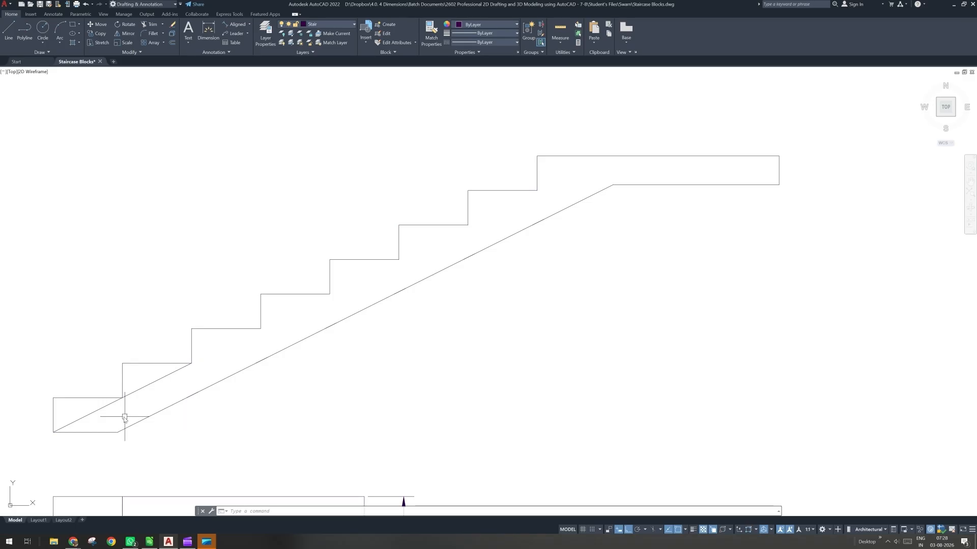
click(151, 414)
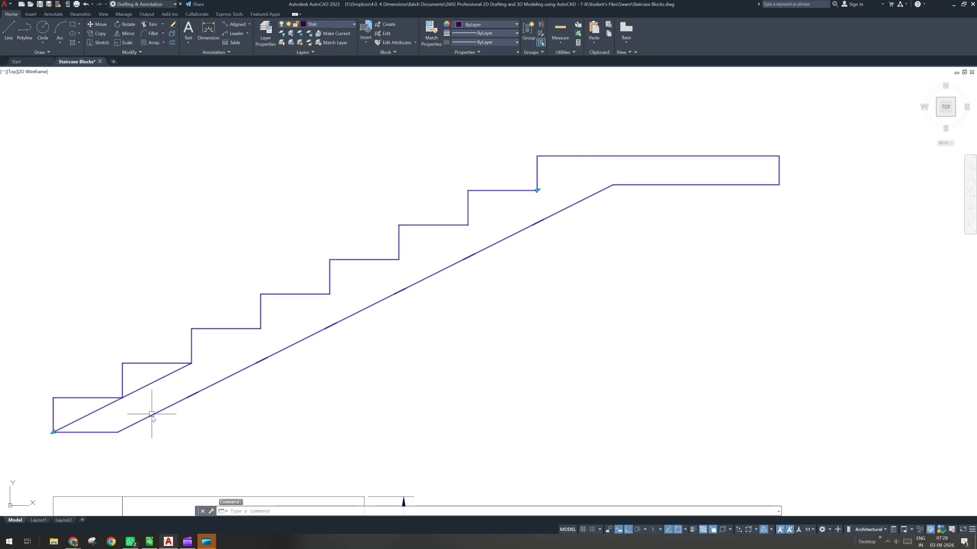
double_click(152, 414)
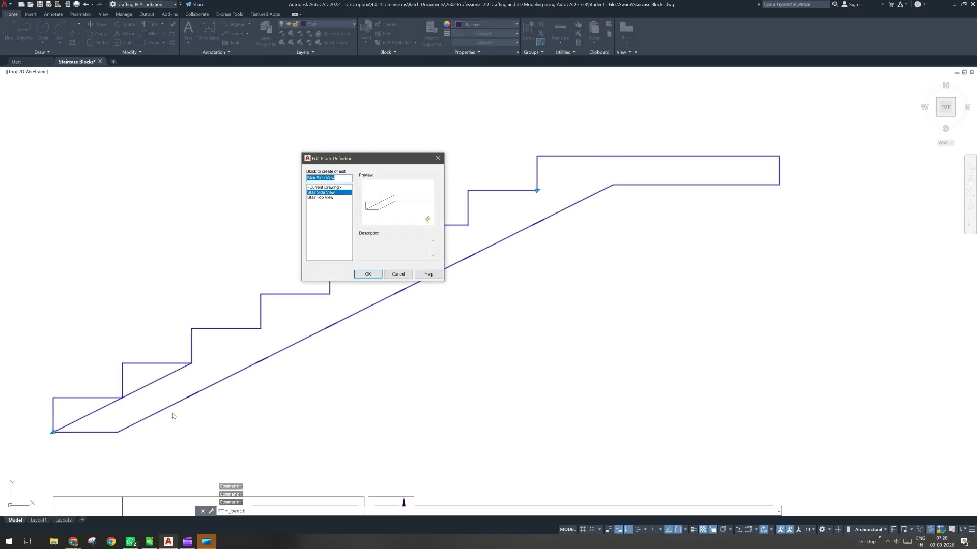
key(Escape)
click(170, 408)
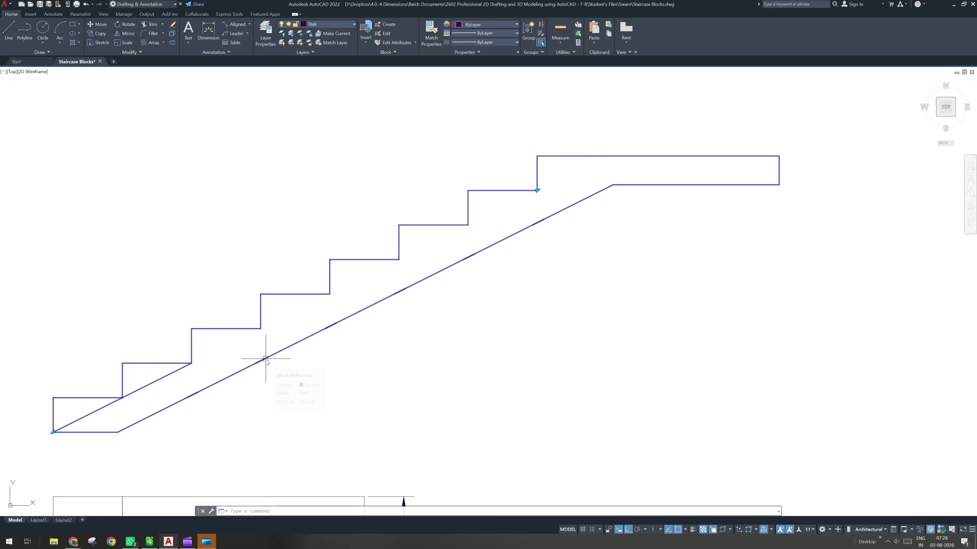
key(Escape)
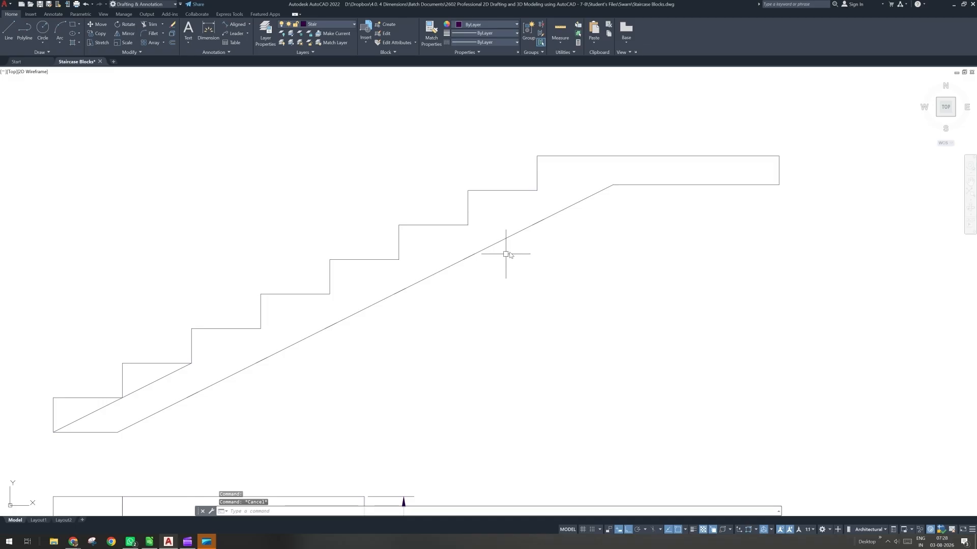
scroll(508, 252, down, 1)
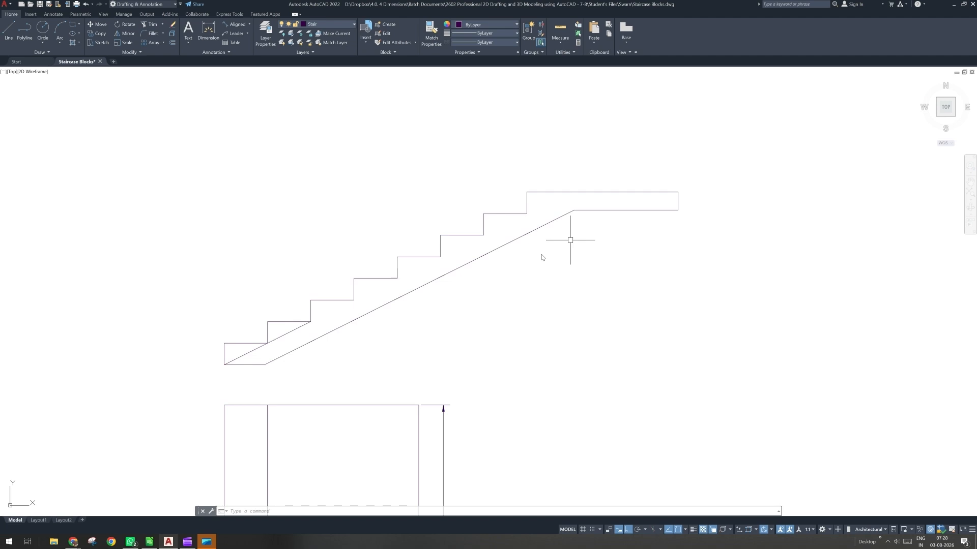
- Edit the Stair Side View block to add the diagonal line under the steps to the Array action's selection set, and save the changes
double_click(305, 332)
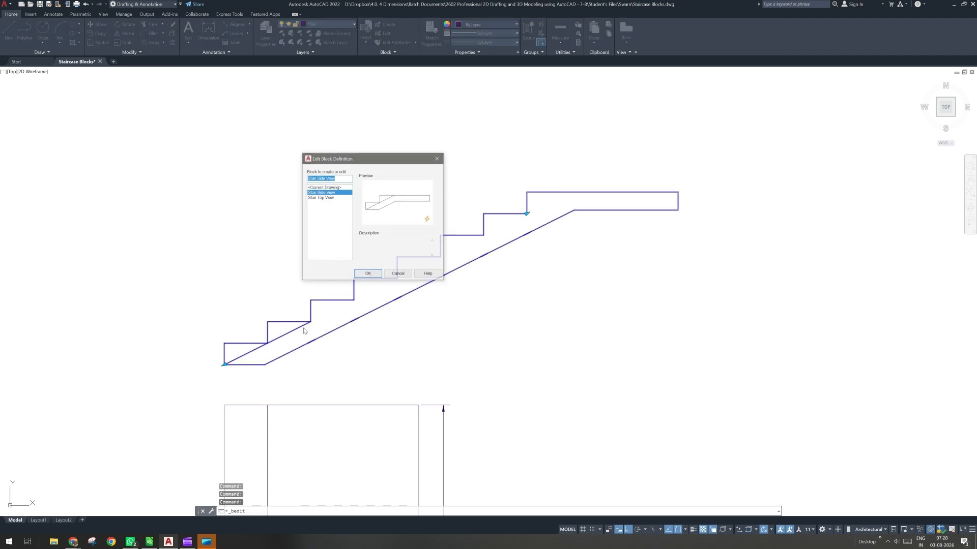
click(368, 274)
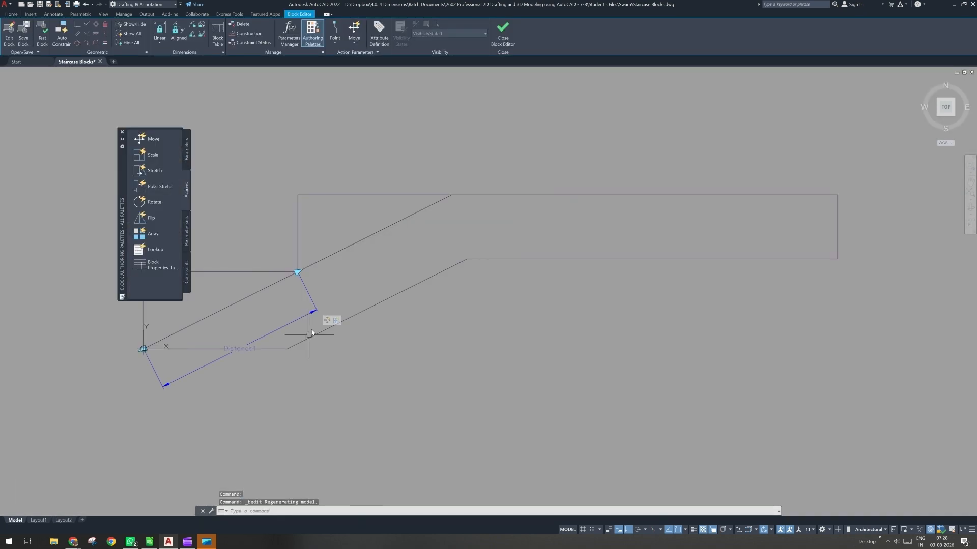
right_click(337, 320)
mouse_move(376, 337)
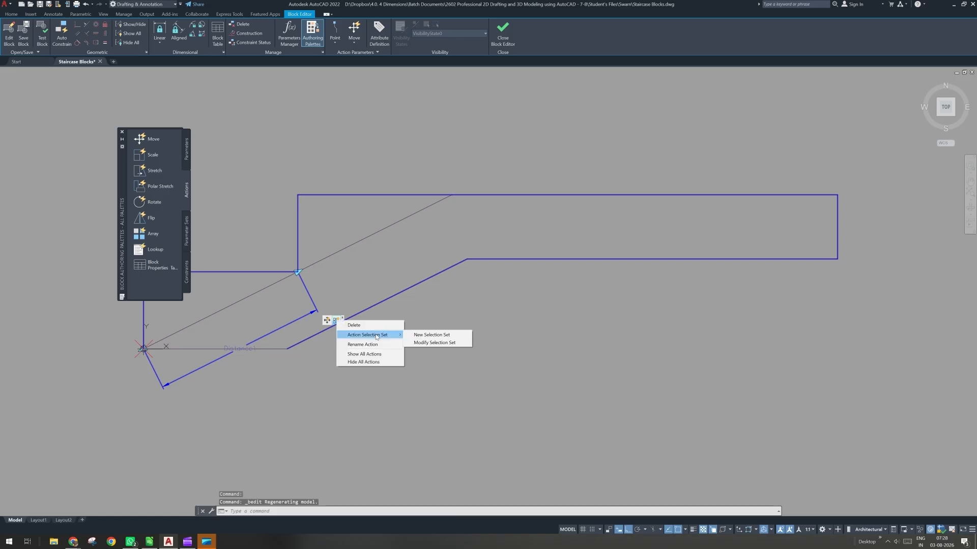
click(435, 342)
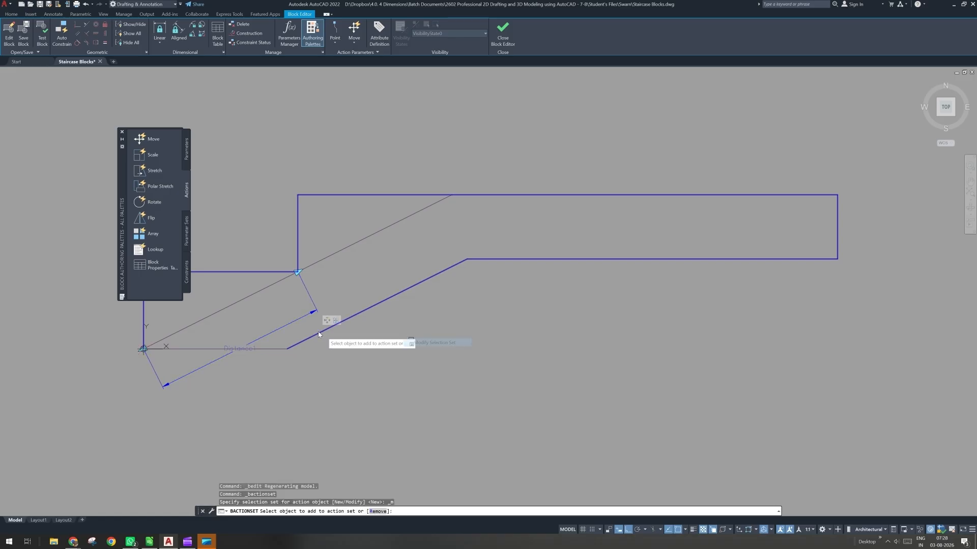
click(261, 291)
right_click(270, 301)
click(280, 303)
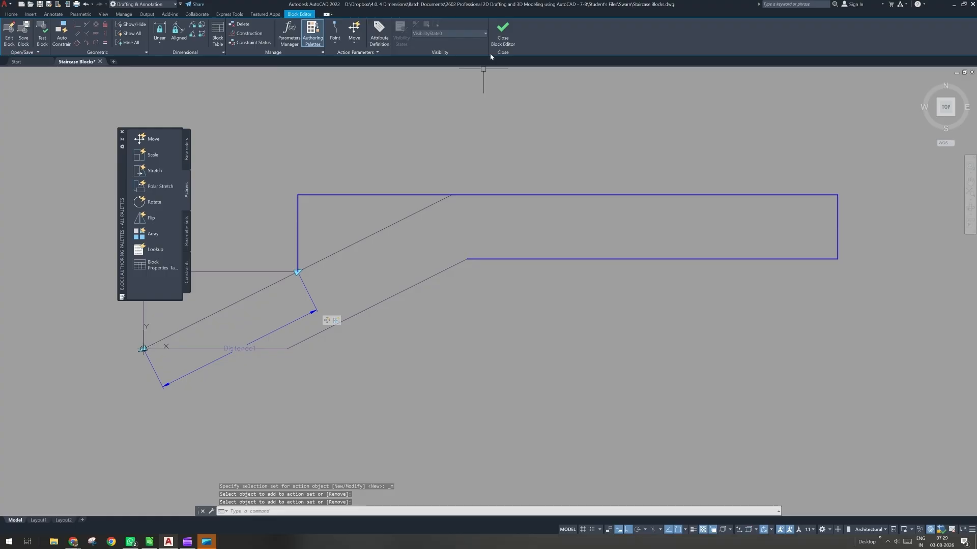
click(501, 38)
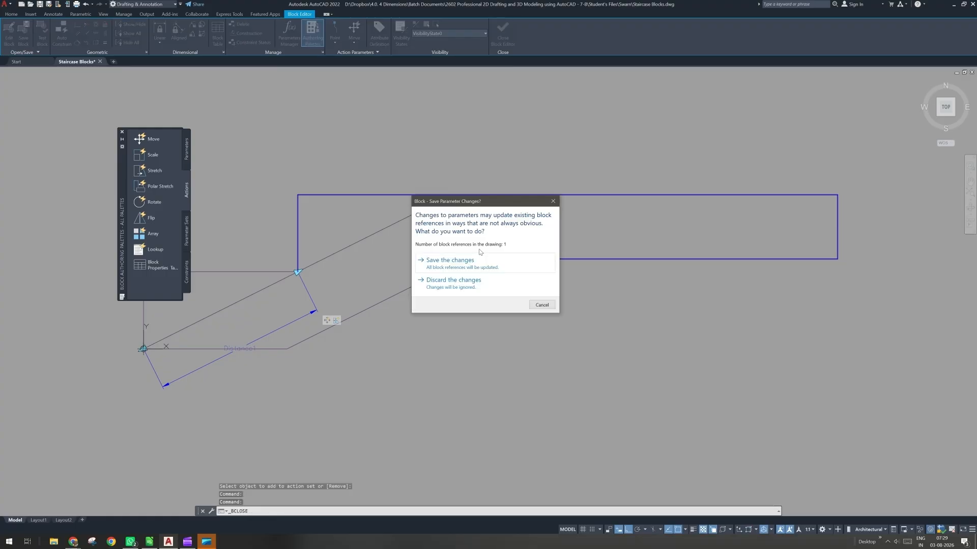
click(475, 263)
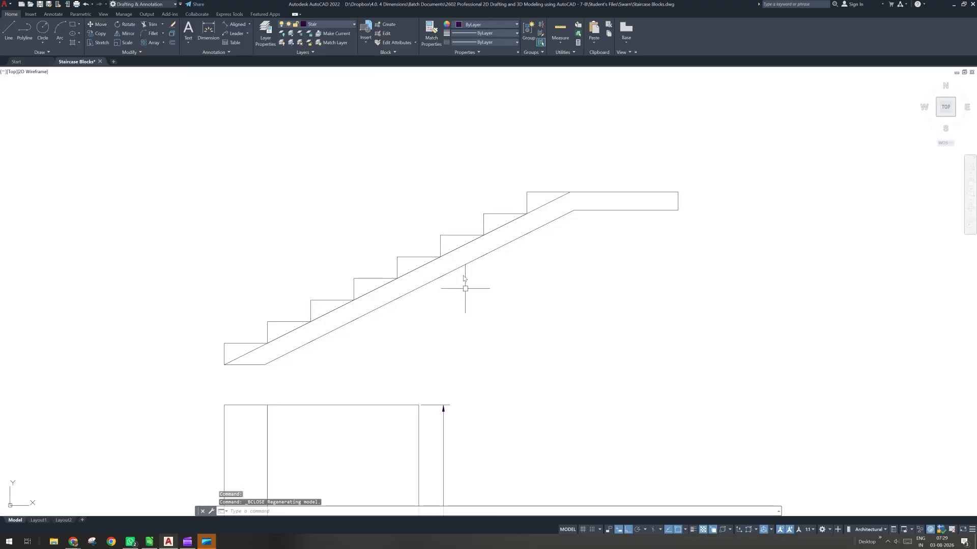
- Open the Stair Side View block definition for editing and regenerate the display
click(401, 297)
double_click(401, 298)
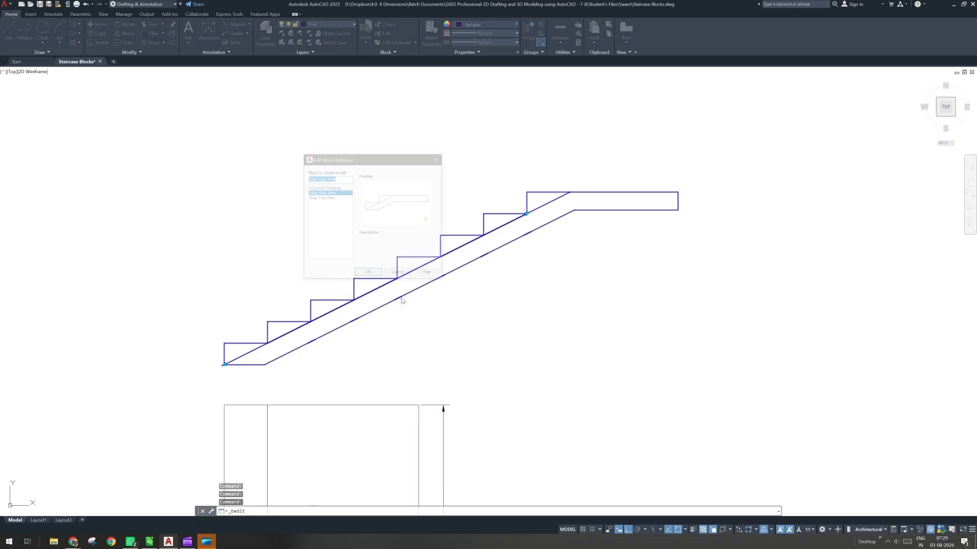
click(370, 273)
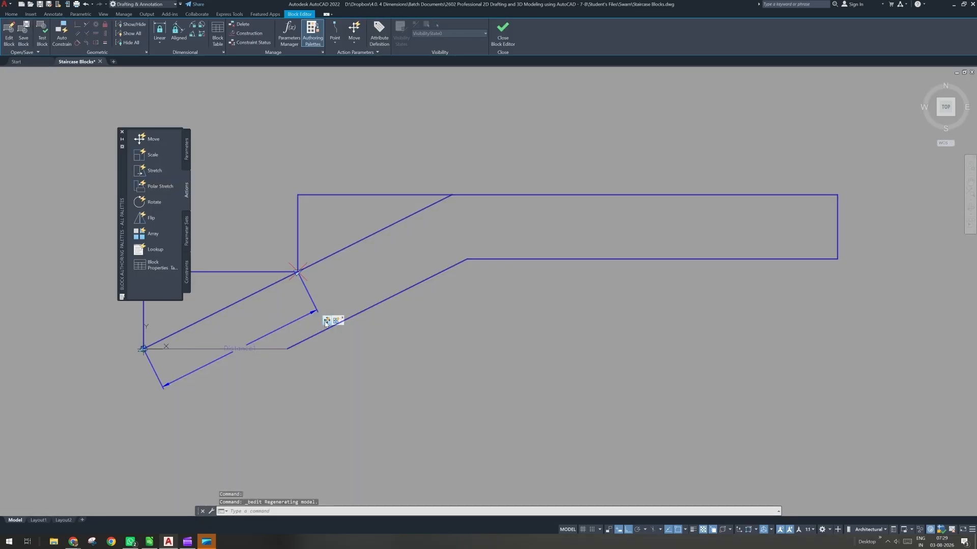
middle_drag(326, 324, 422, 323)
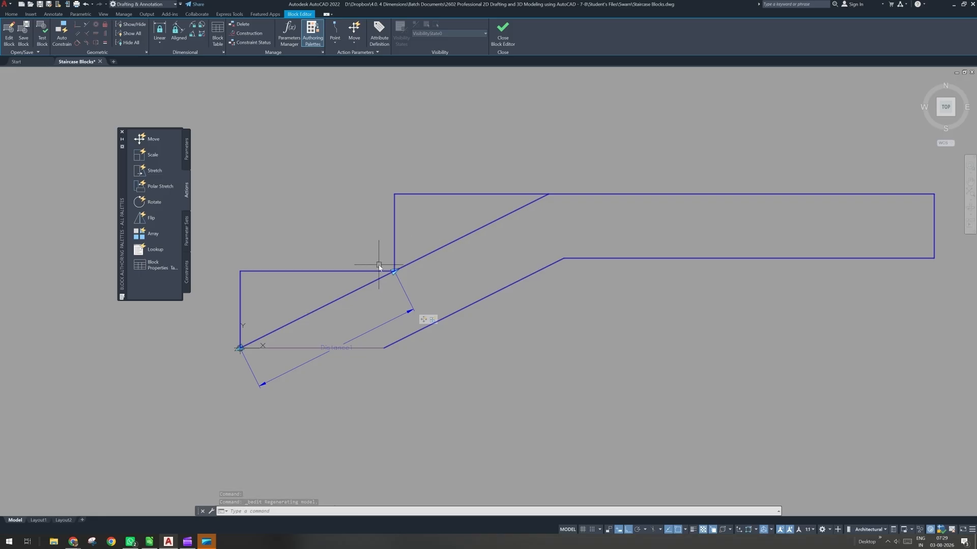
text(RE)
key(Return)
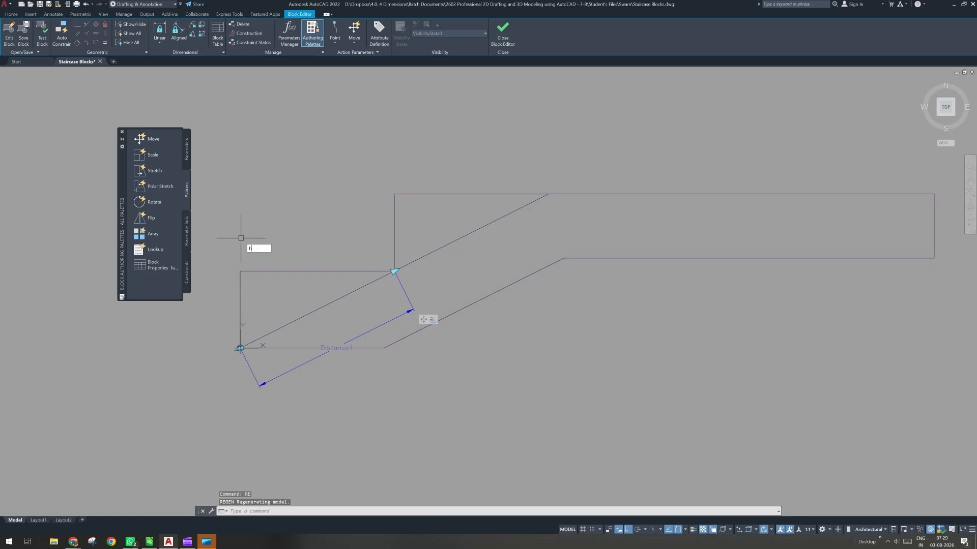
- Hatch the triangular areas of both steps above the diagonal line with the ANSI32 pattern, as separate hatches
text(h)
key(Return)
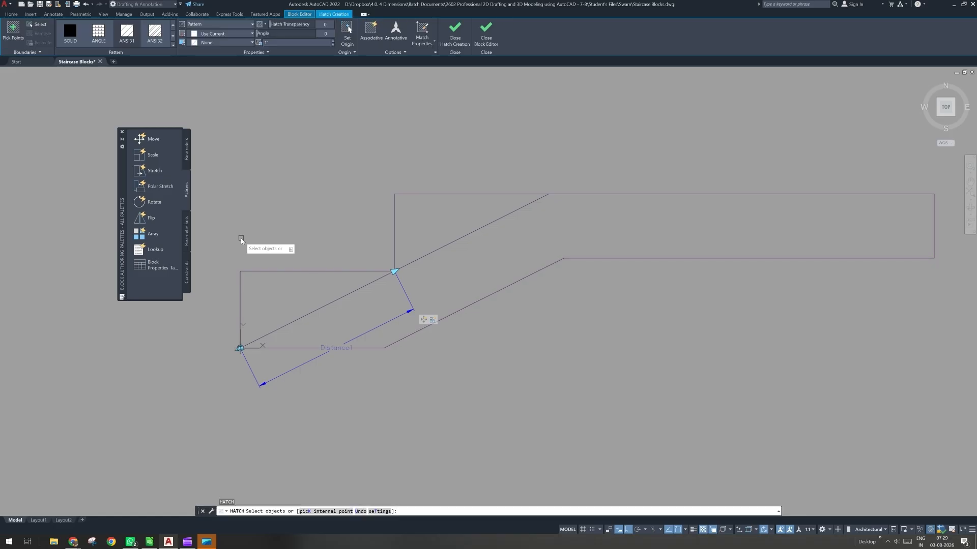
click(155, 35)
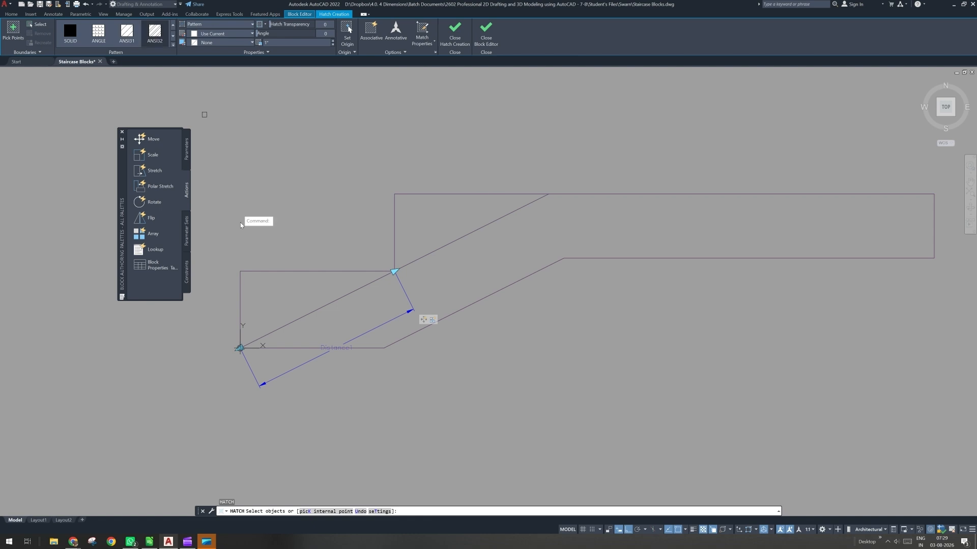
click(11, 14)
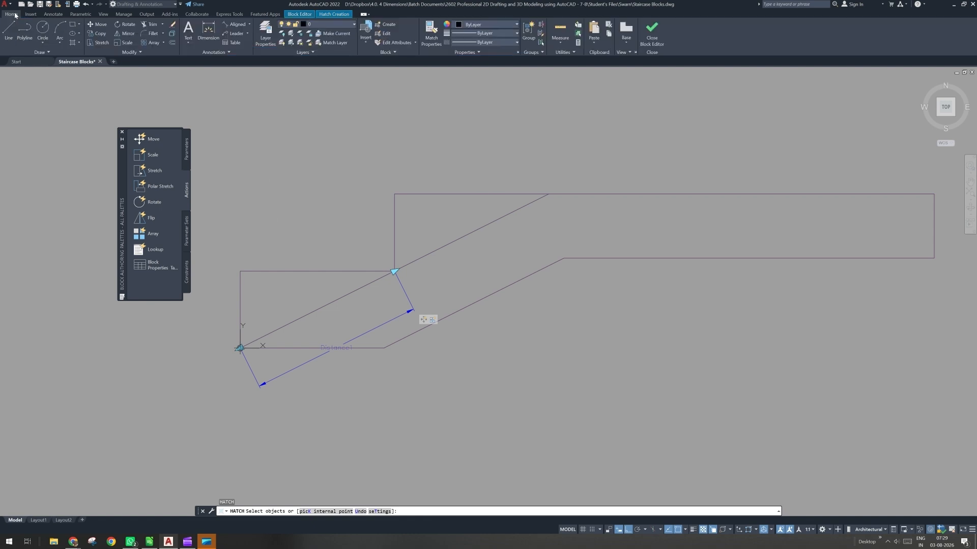
click(311, 24)
click(320, 52)
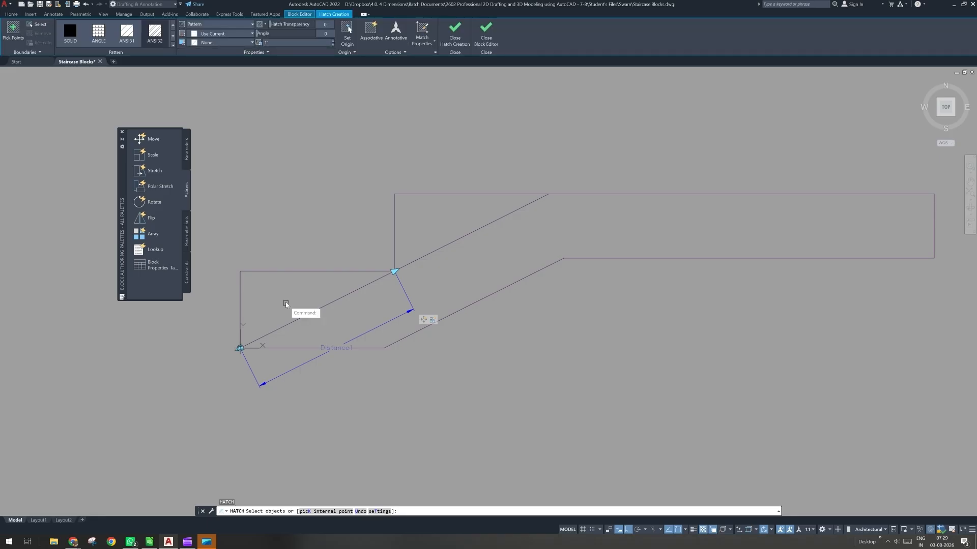
click(13, 31)
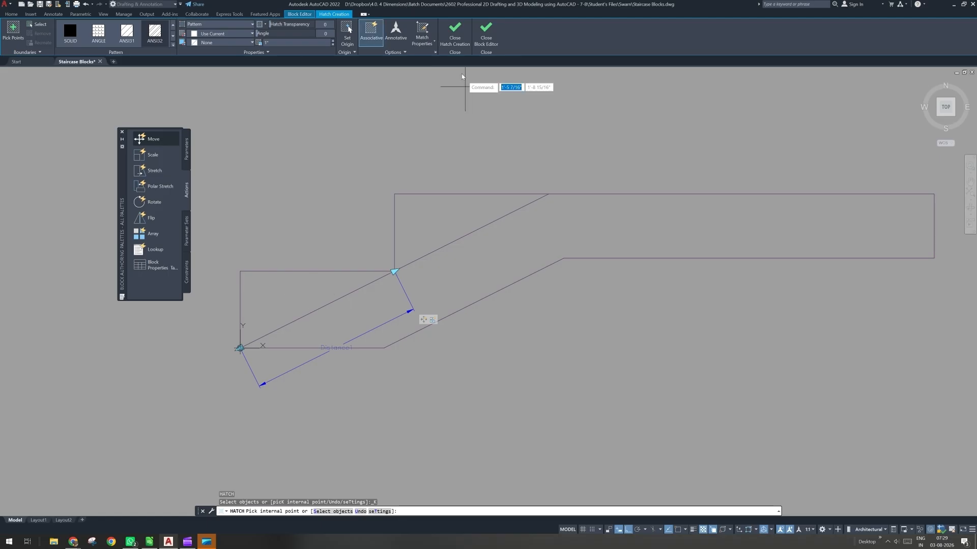
click(419, 51)
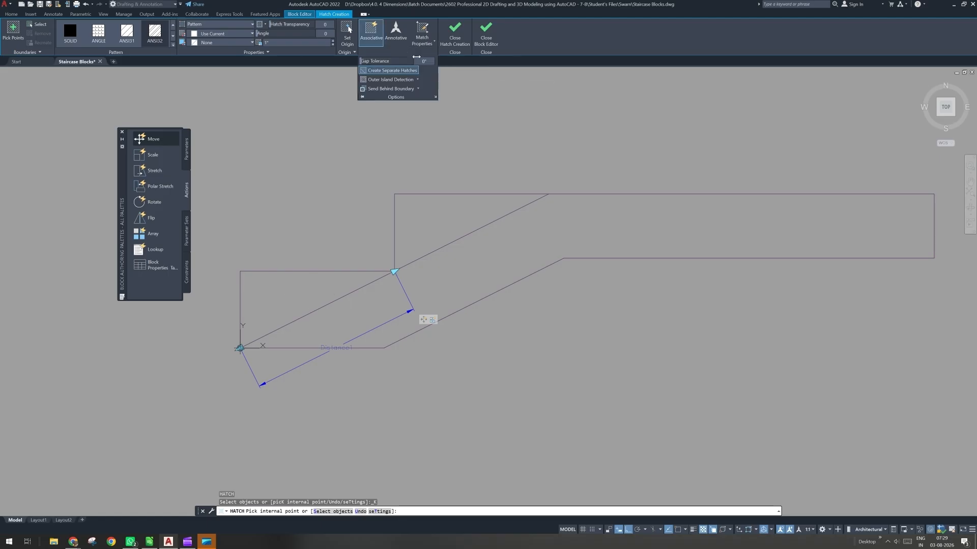
click(283, 300)
click(424, 244)
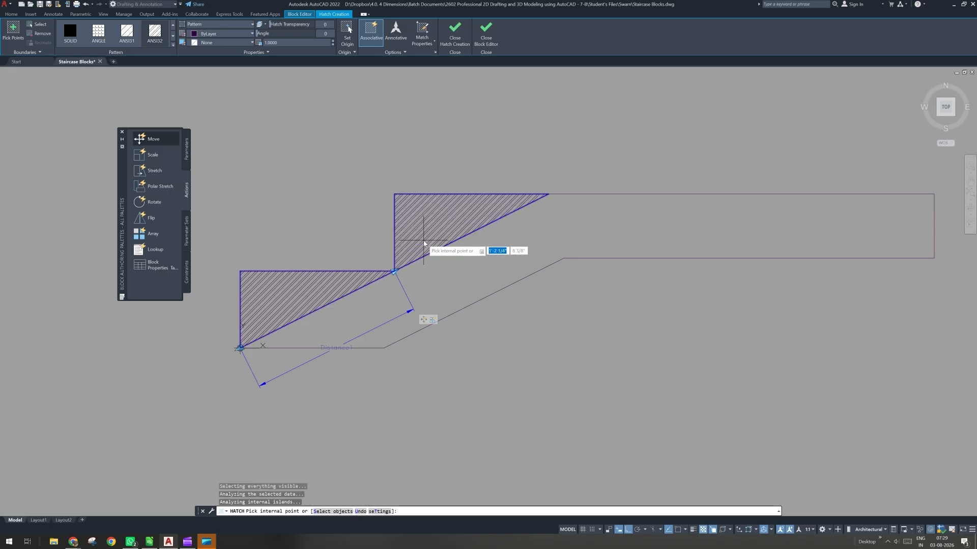
- Set the step hatches' angle to 90 and their colour to 99,100,102, and finish the hatch
click(283, 35)
text(90)
key(Return)
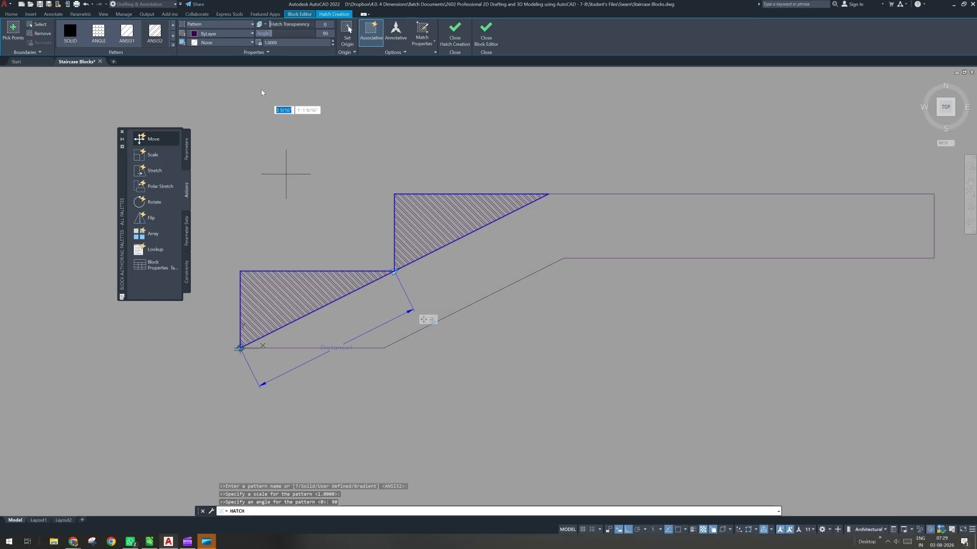
click(245, 35)
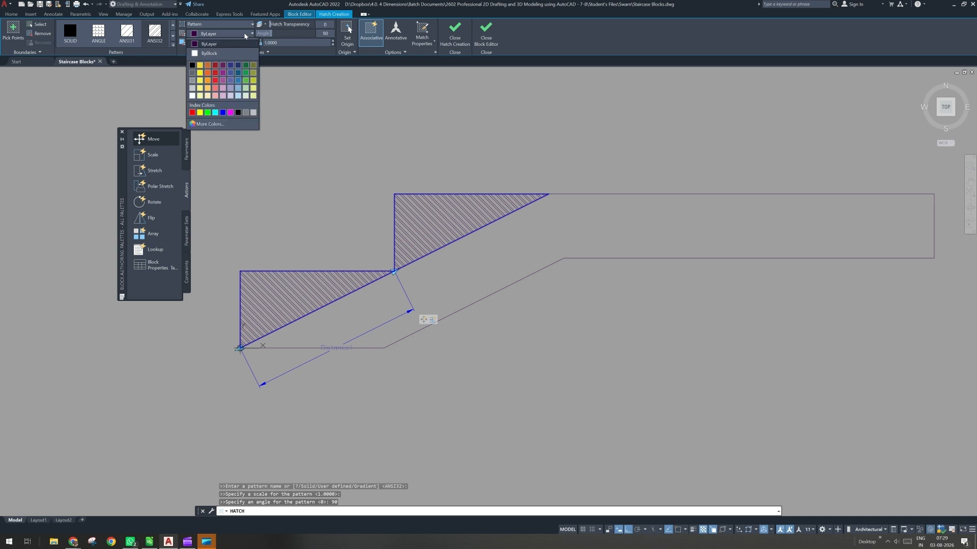
click(193, 73)
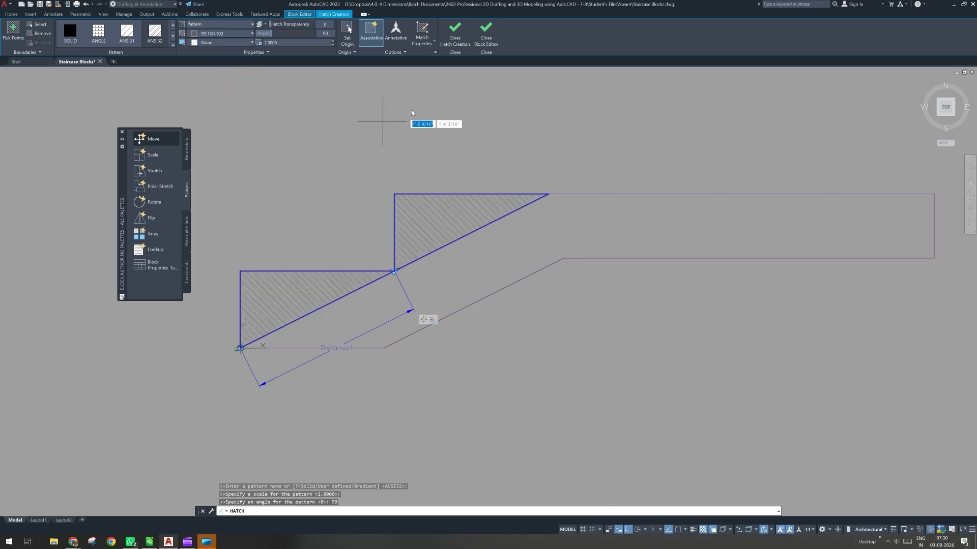
click(454, 40)
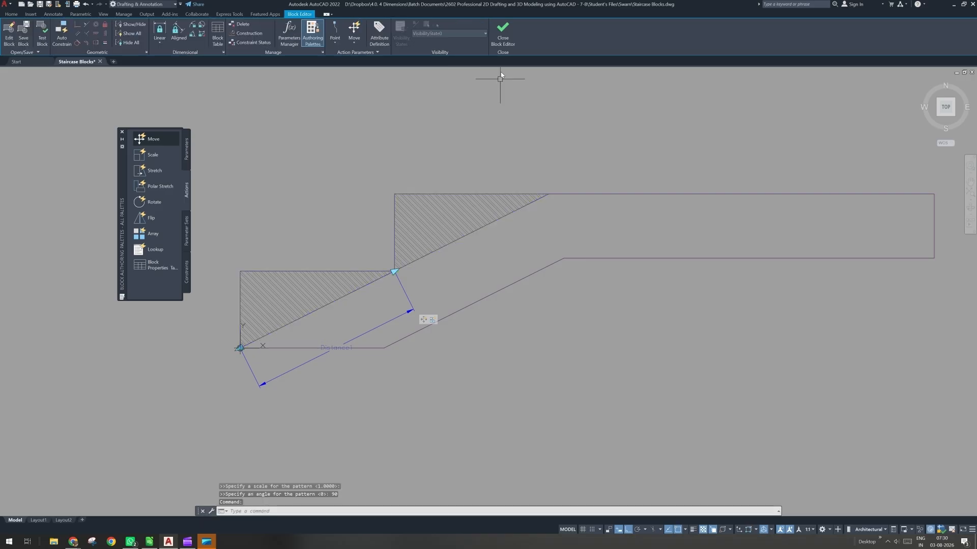
- Add the lower step's hatch to the Array action's selection set
right_click(435, 322)
mouse_move(471, 334)
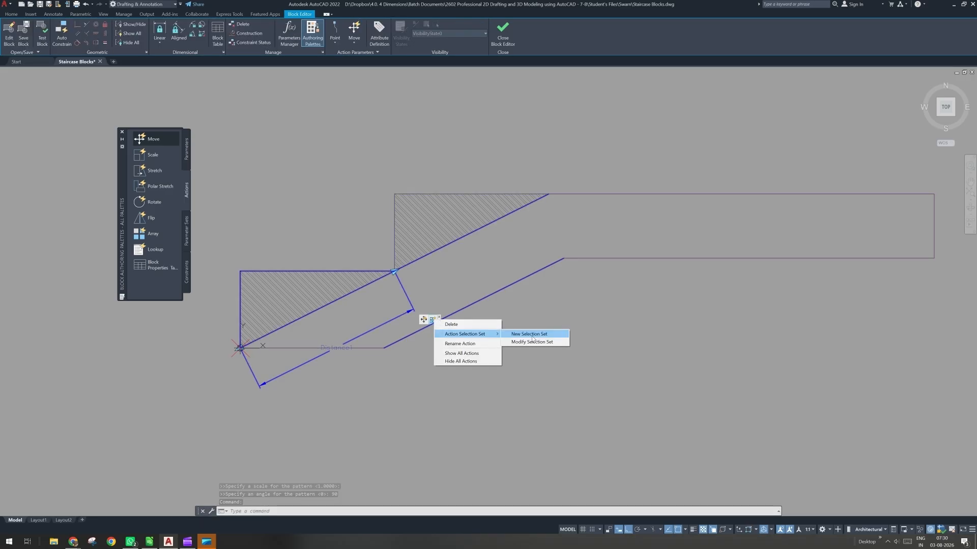
click(532, 342)
click(306, 287)
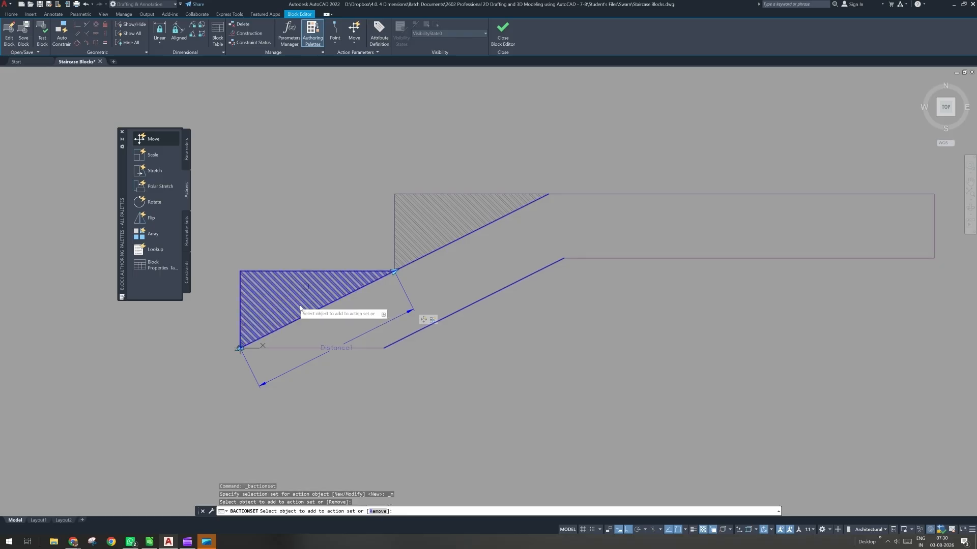
key(Return)
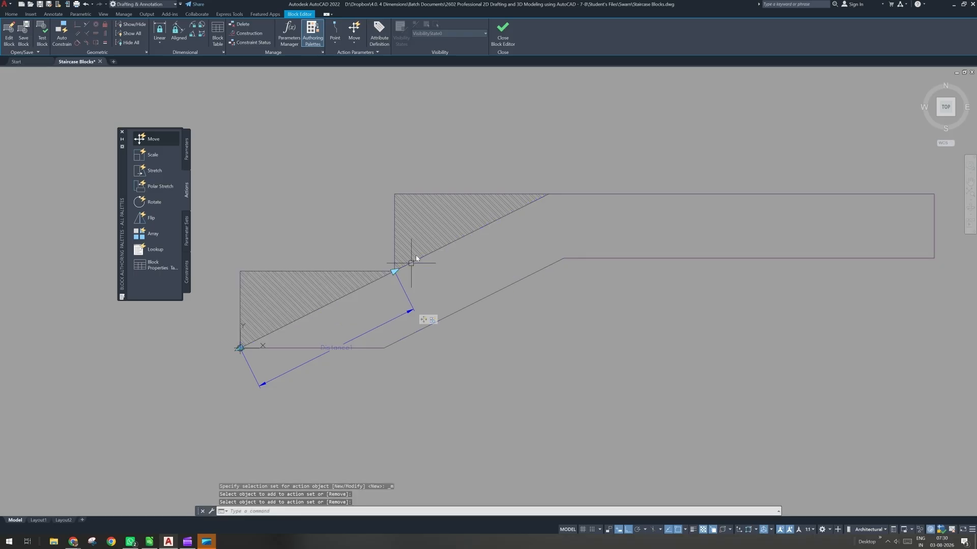
- Add the upper step's hatch to the Move action's selection set
right_click(423, 323)
mouse_move(455, 338)
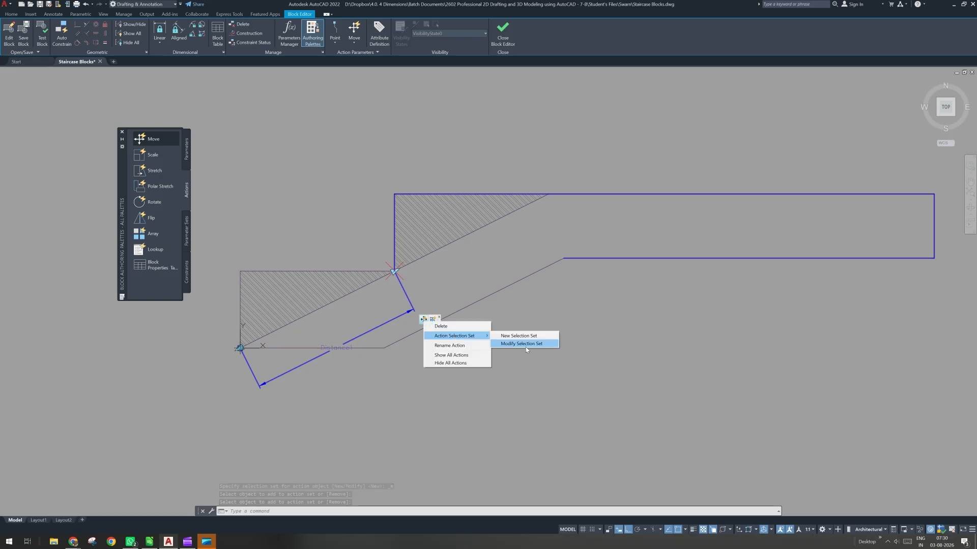
click(526, 346)
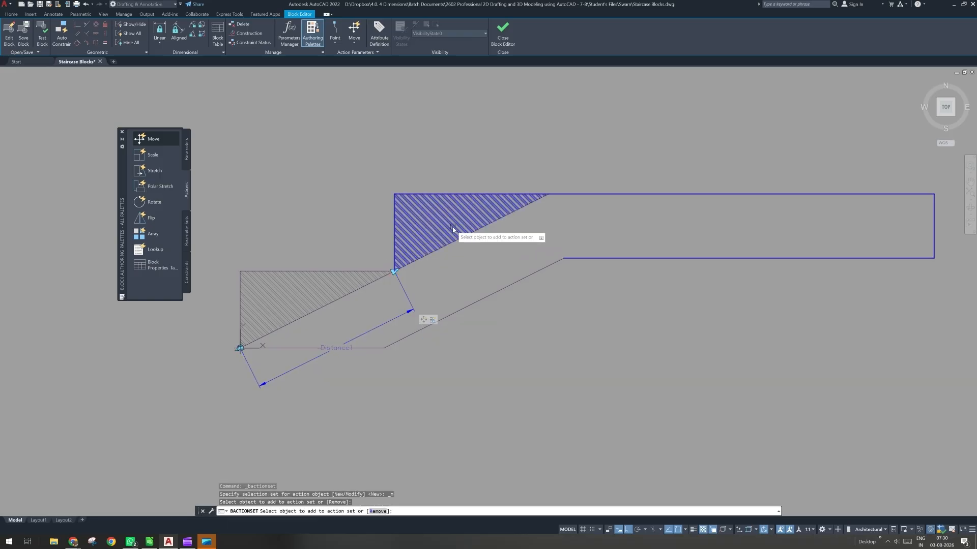
key(Return)
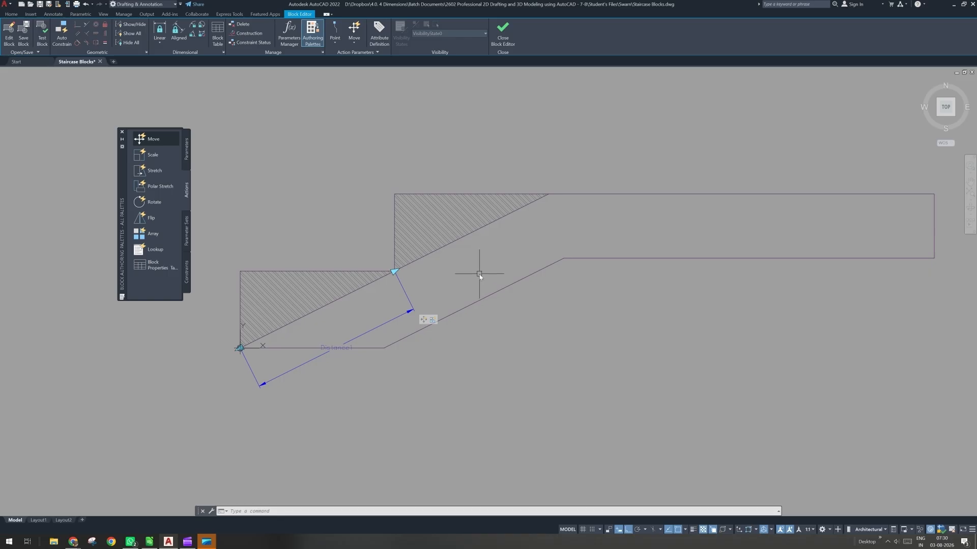
- Draw a horizontal line from the base of the upper riser to beyond the sloping underside line
click(513, 285)
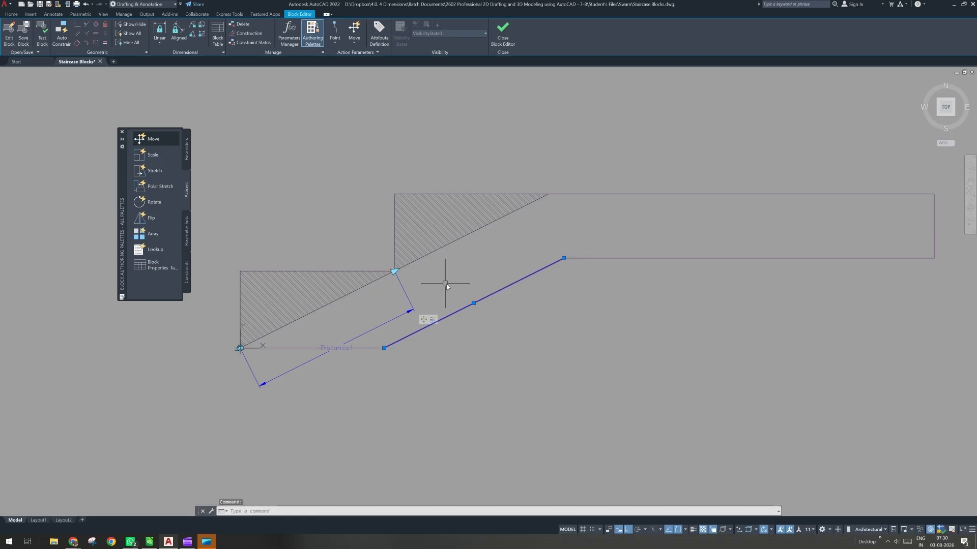
key(Escape)
key(Escape)
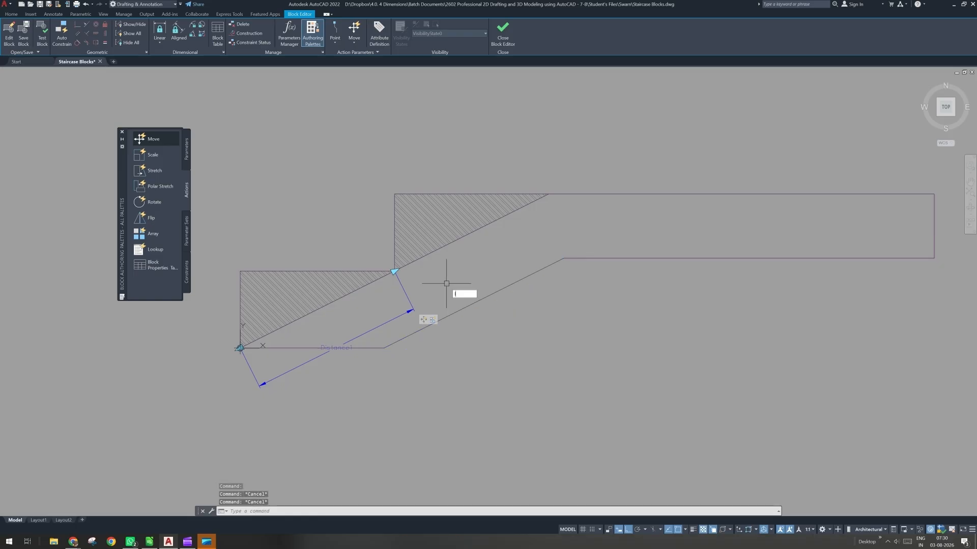
text(l)
key(Return)
click(395, 272)
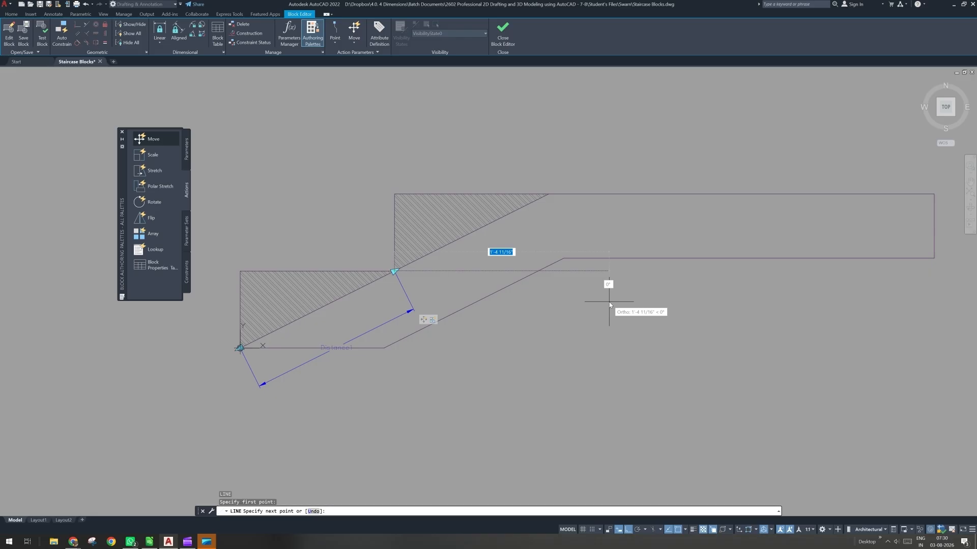
click(585, 302)
key(Escape)
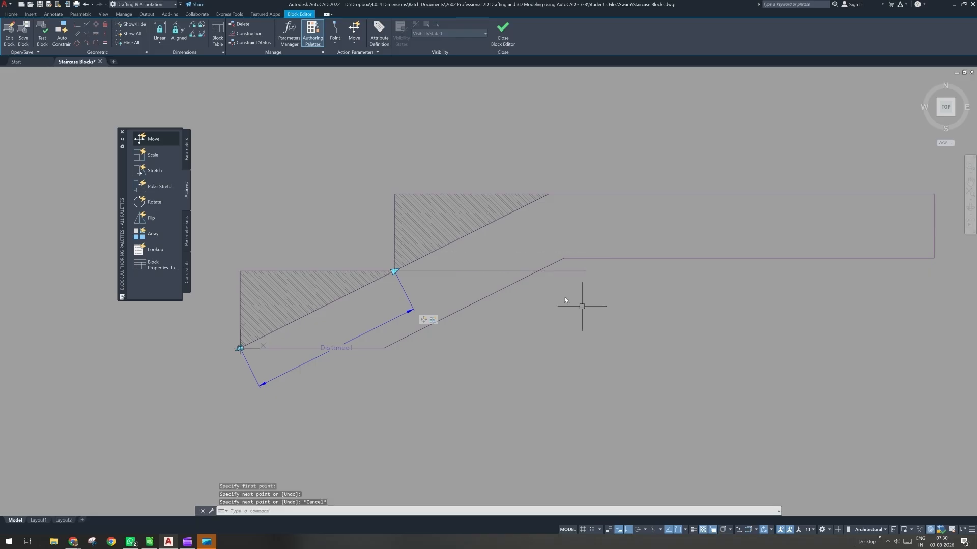
- Shorten the sloping underside line so its upper end meets the horizontal dividing line
click(554, 265)
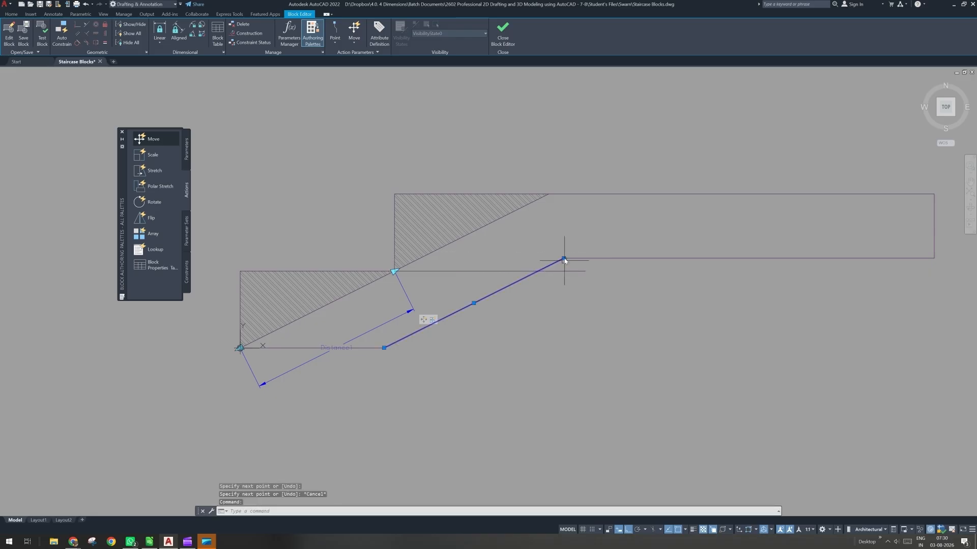
click(564, 260)
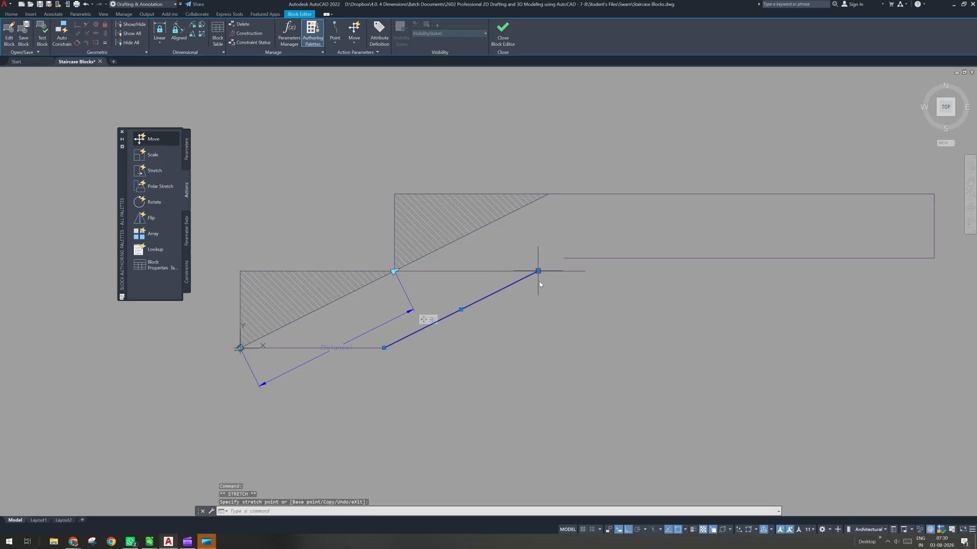
click(538, 271)
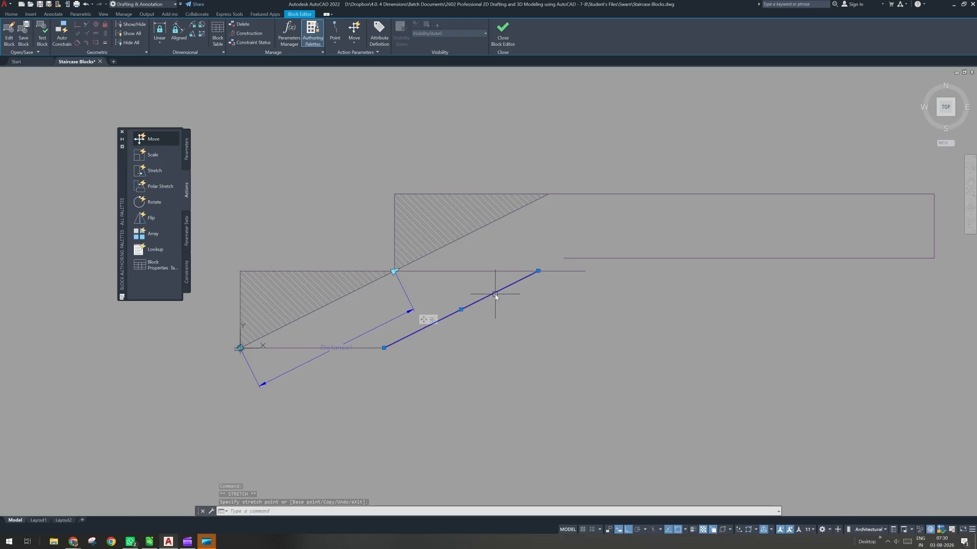
key(Escape)
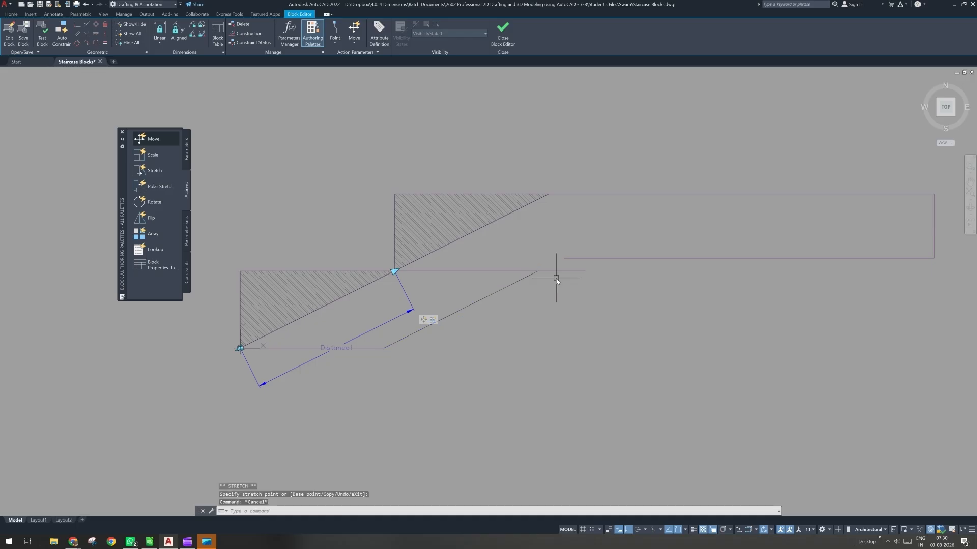
- Draw a short sloping line from the landing underside's inner end to the upper end of the shortened underside line
text(l)
key(Return)
click(564, 258)
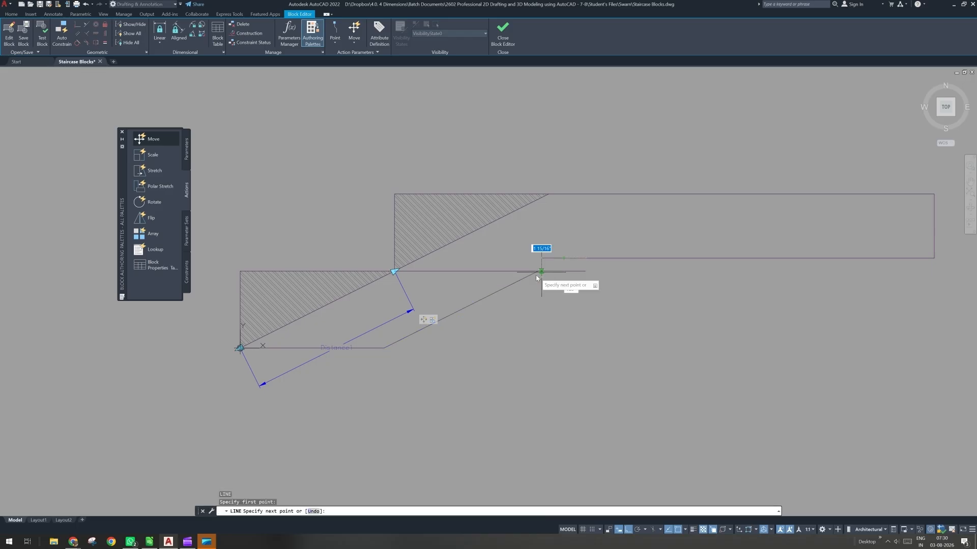
click(538, 271)
key(Escape)
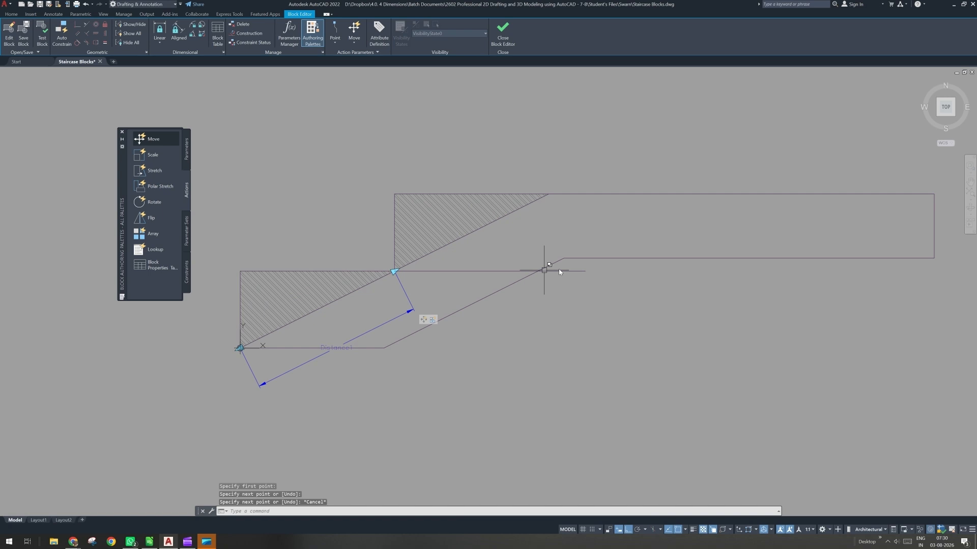
click(556, 264)
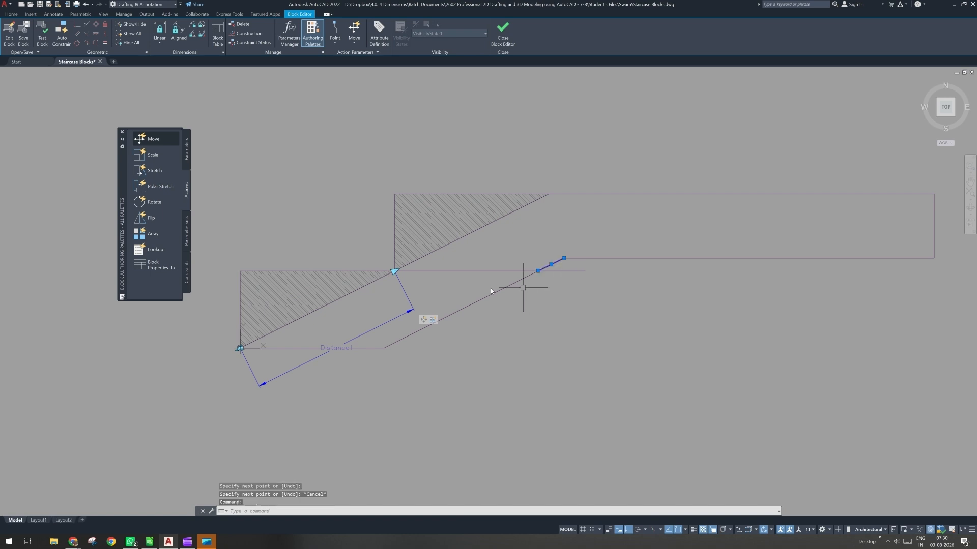
key(Escape)
- Hatch the landing slab region above the horizontal dividing line with the AR-CONC pattern at scale 0.5
click(480, 270)
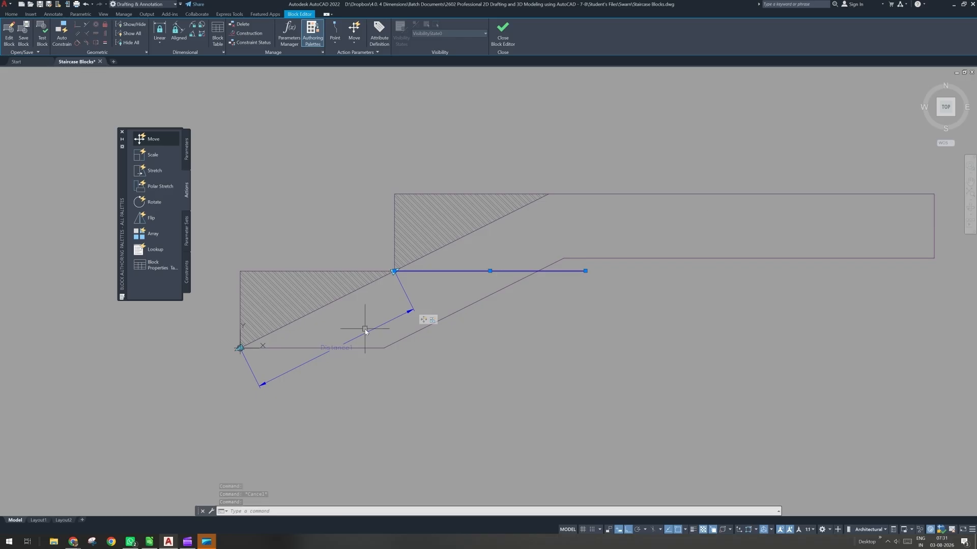
key(Escape)
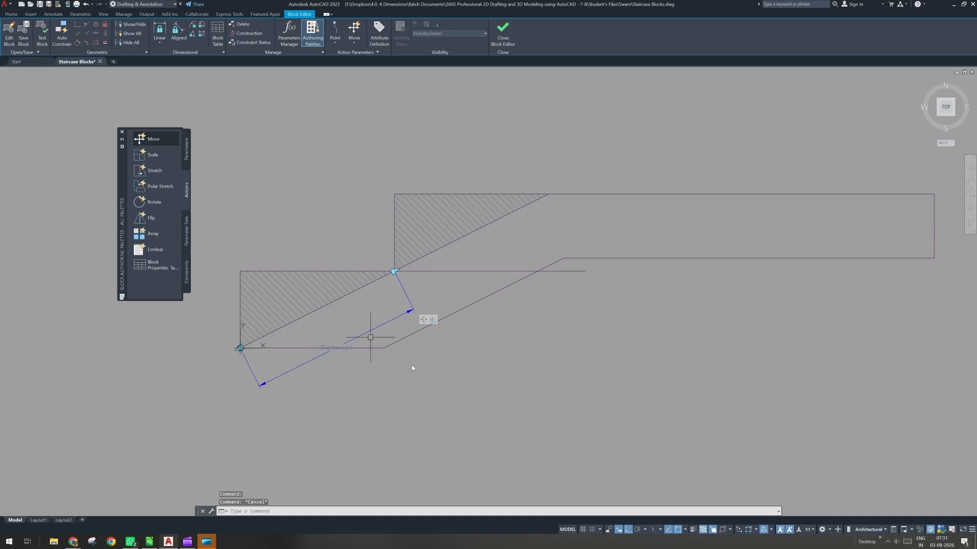
text(h)
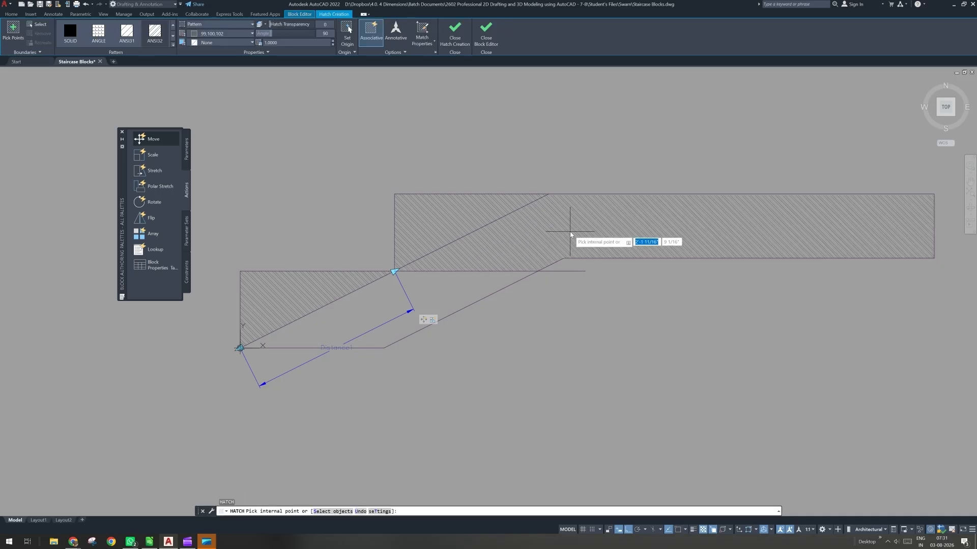
click(173, 45)
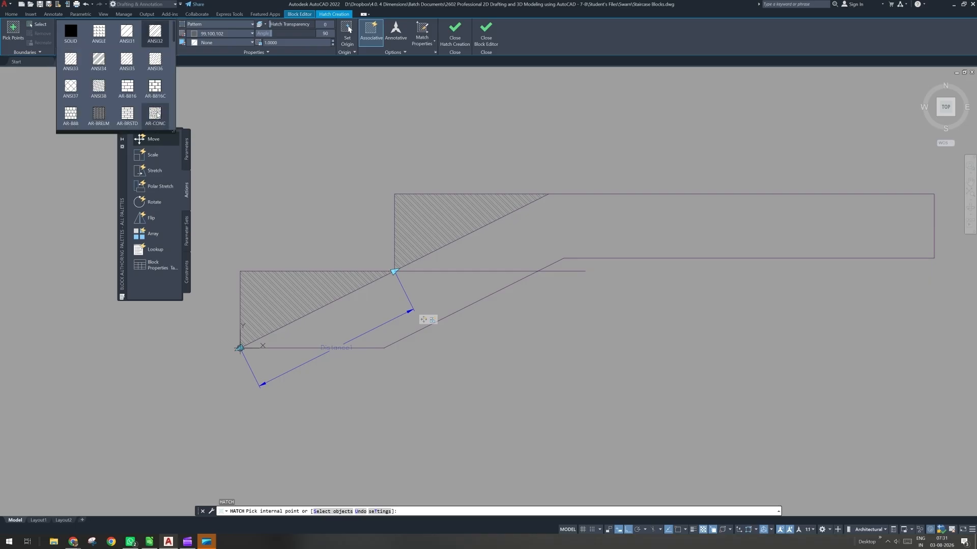
click(155, 114)
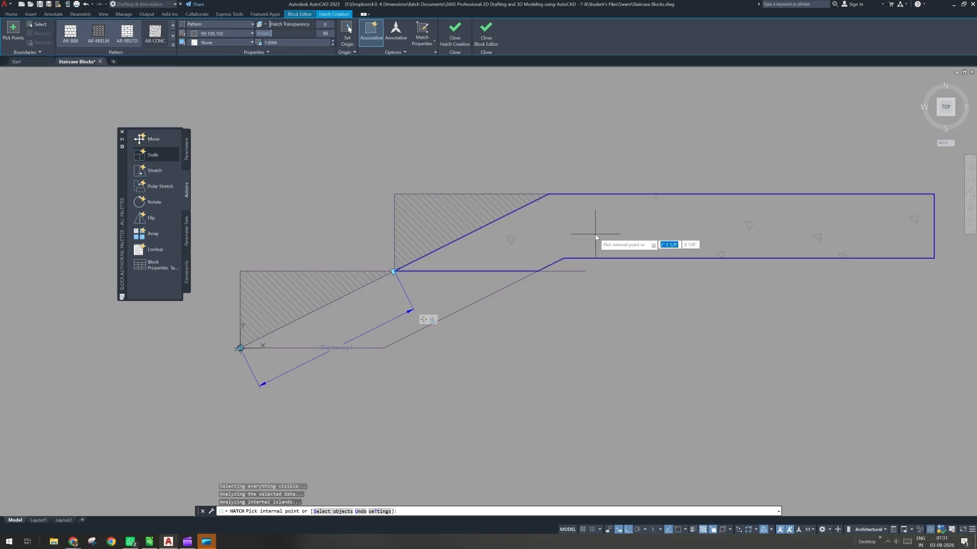
click(595, 234)
click(295, 44)
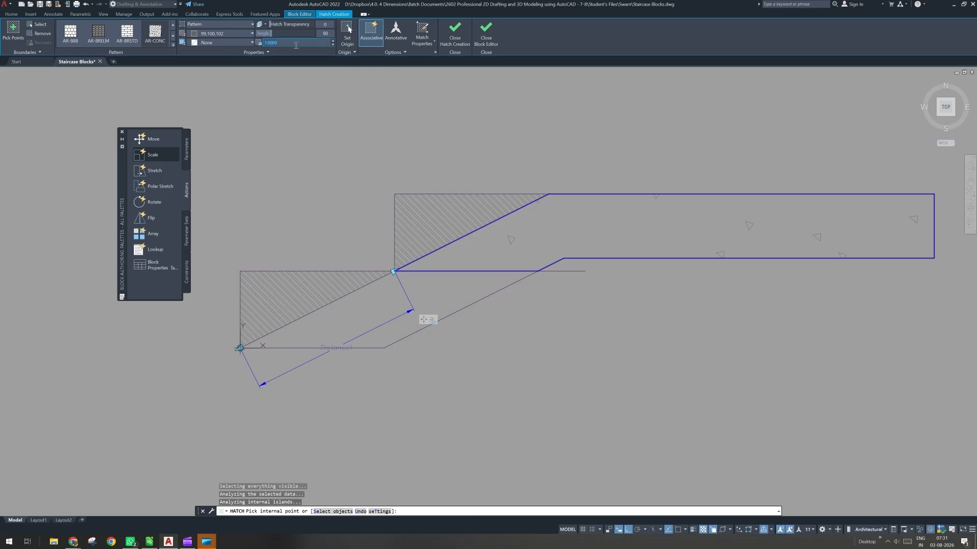
text(0.5)
key(Return)
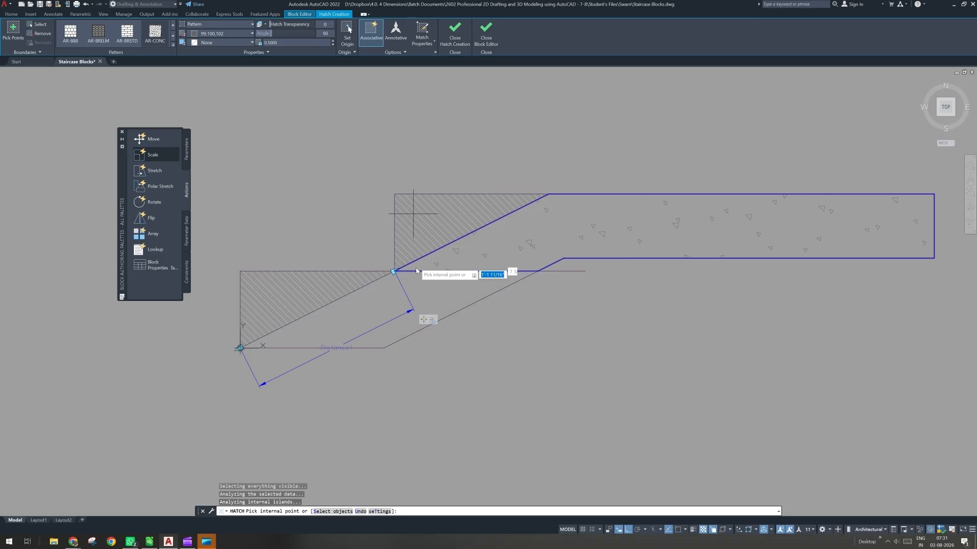
- Fill the sloping slab region below the dividing line with the same concrete pattern as a separate hatch, and erase the dividing line
click(440, 296)
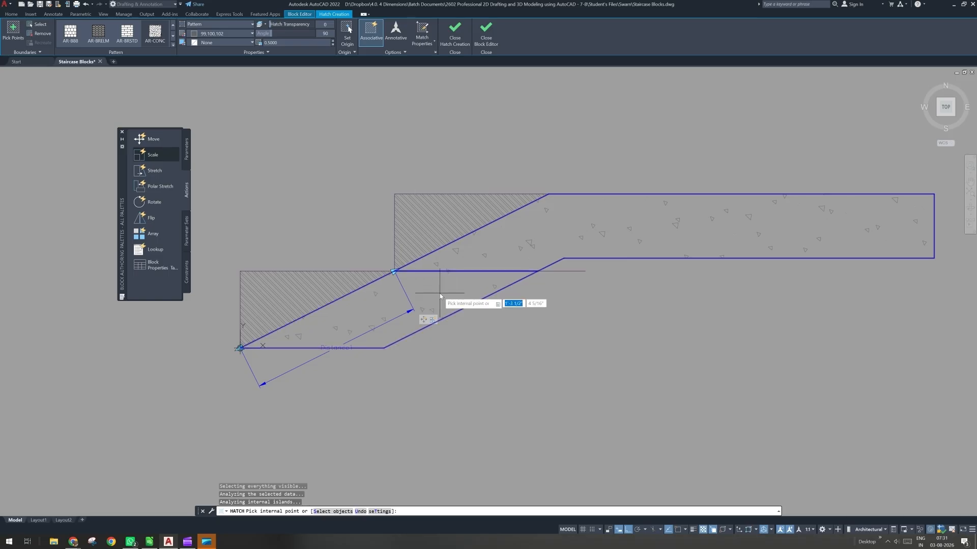
click(399, 53)
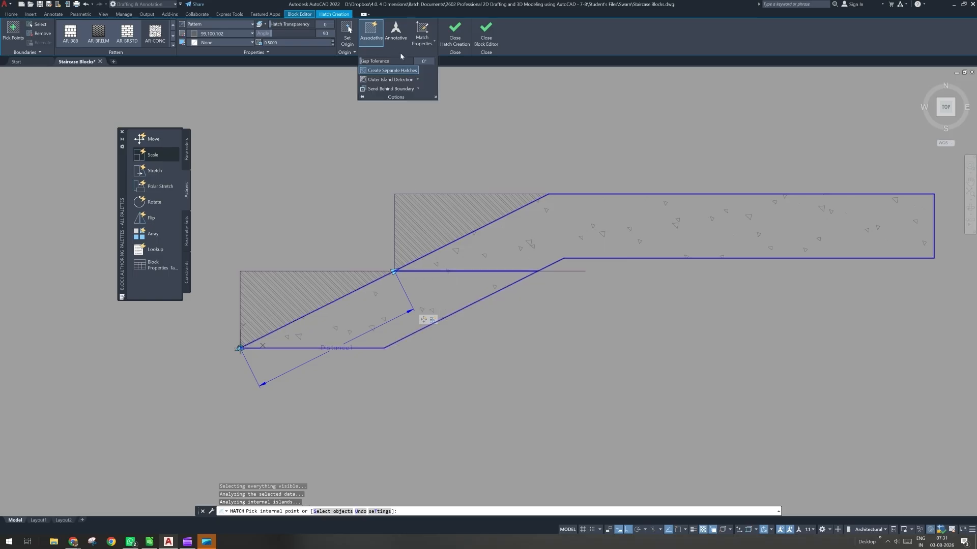
middle_drag(521, 262, 508, 254)
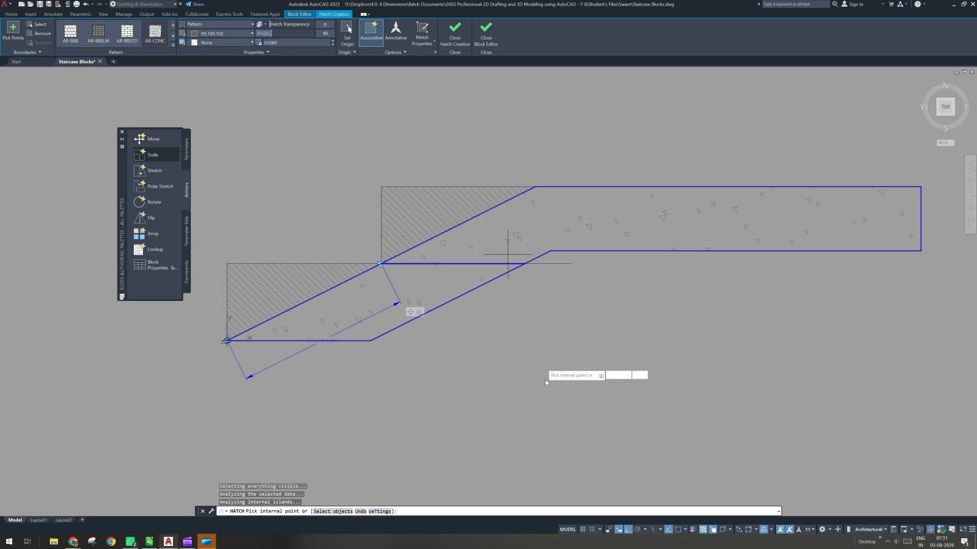
key(Return)
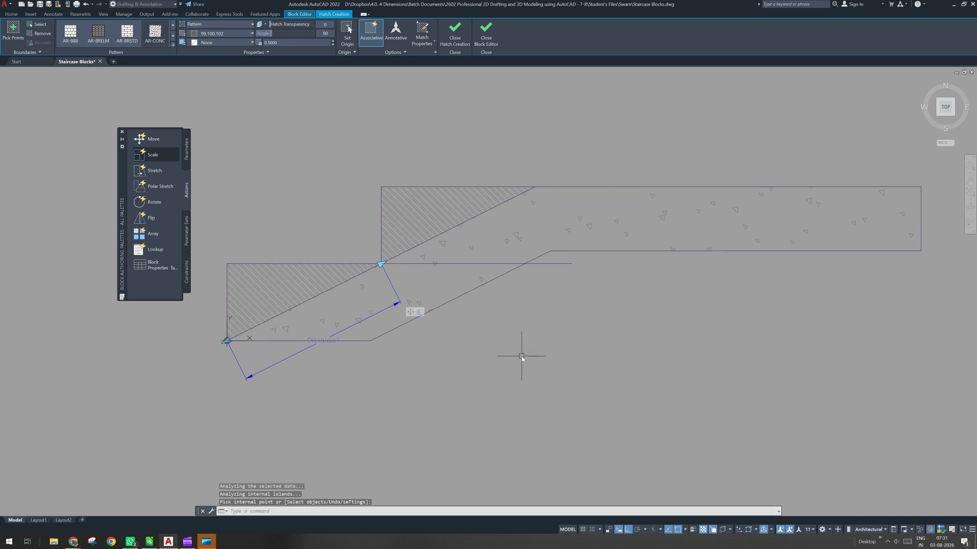
click(555, 264)
key(Delete)
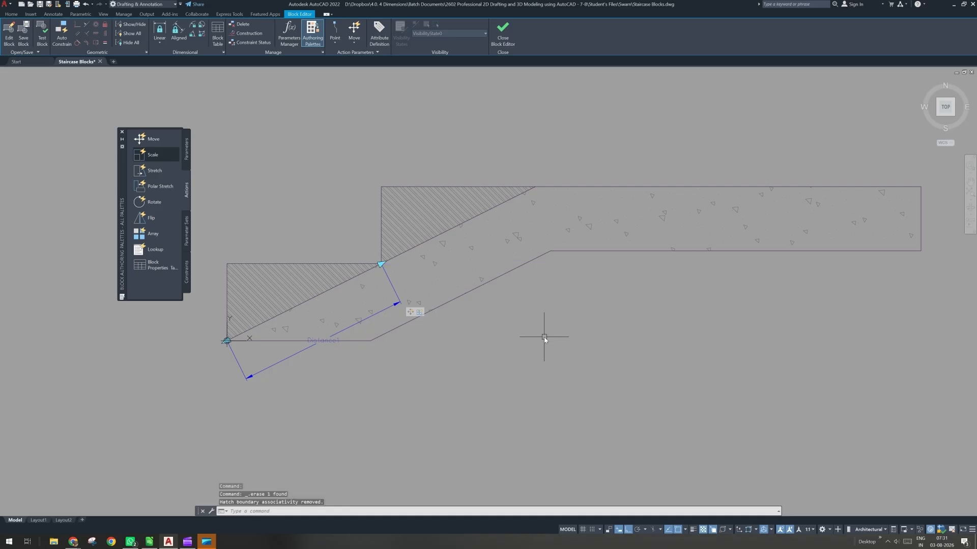
- Add the landing slab's concrete hatch to the Move action's selection set
right_click(412, 314)
mouse_move(458, 327)
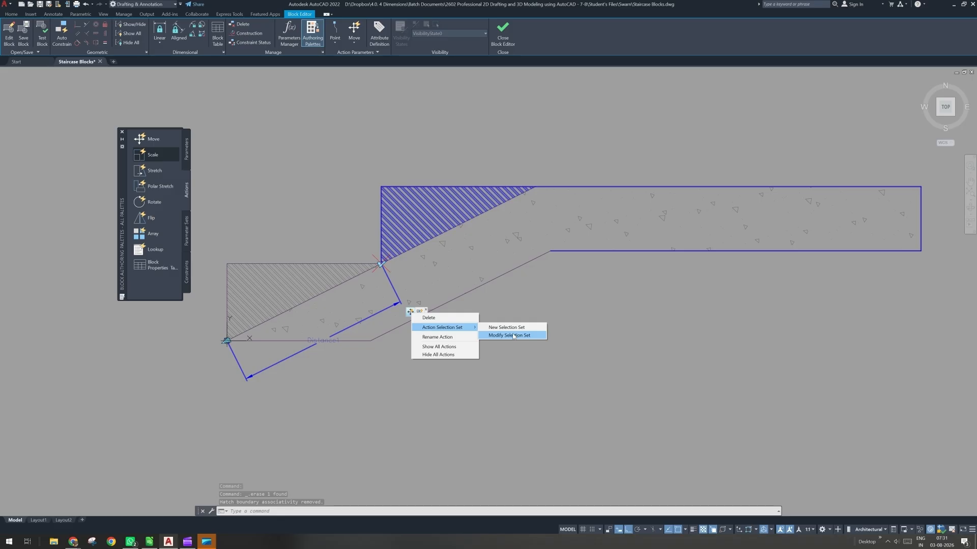
click(512, 335)
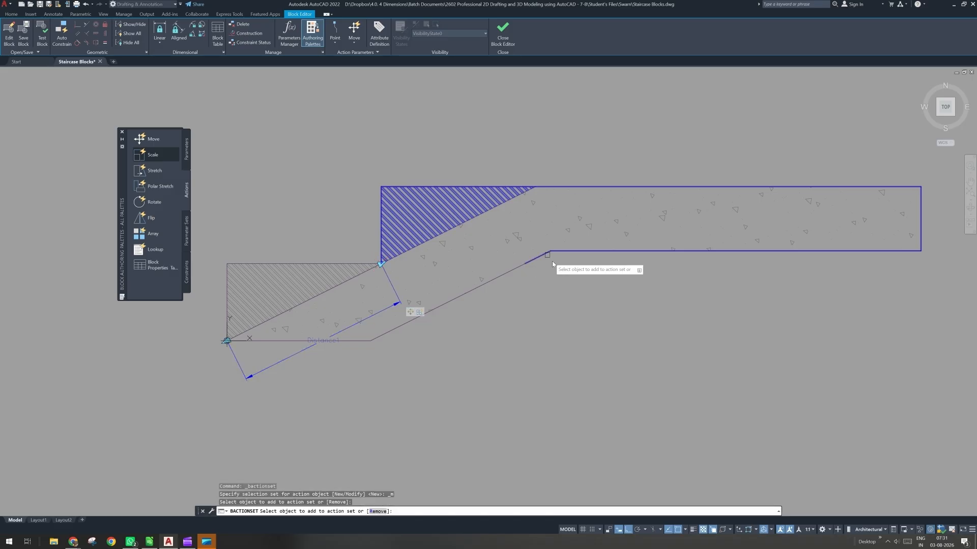
click(590, 233)
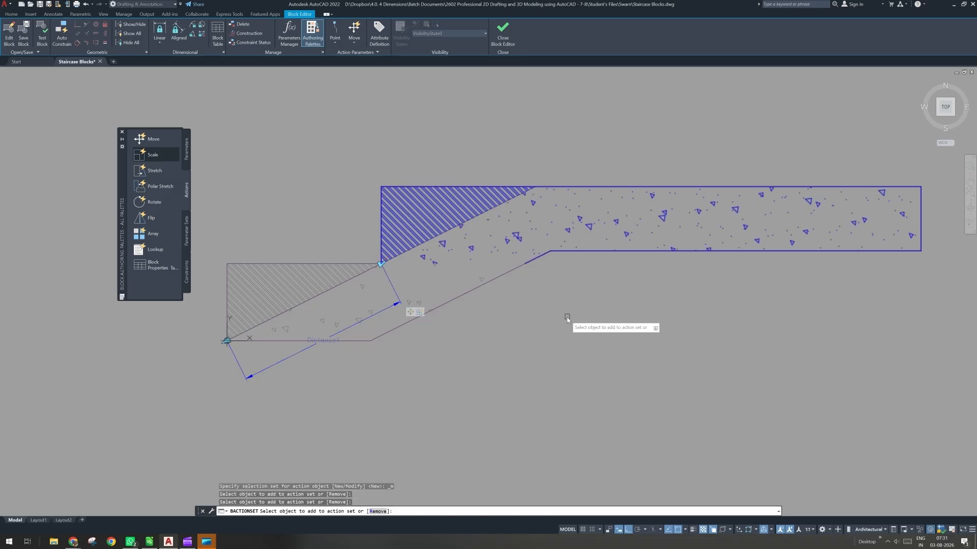
key(Return)
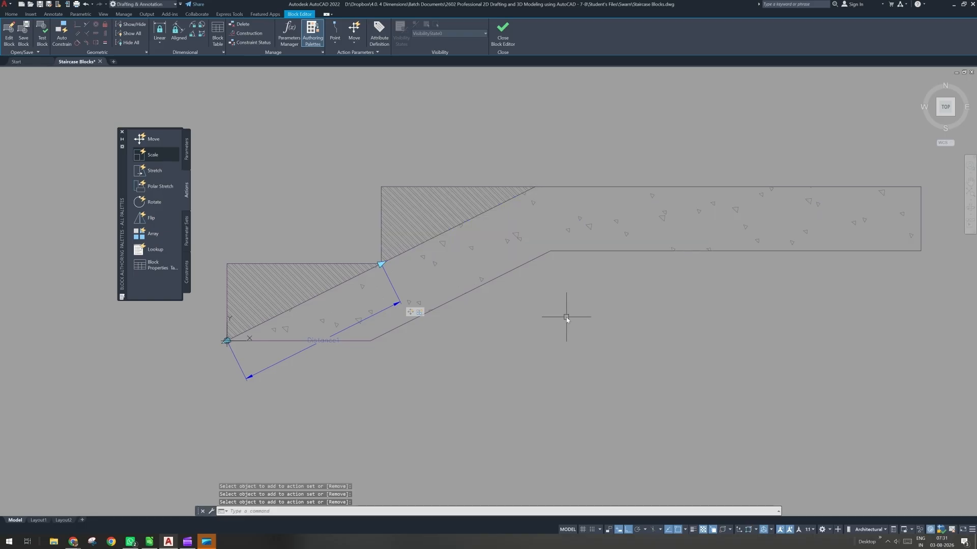
- Add the lower slab's concrete hatch to the Array action's selection set, and close the Block Editor saving the block changes
right_click(421, 316)
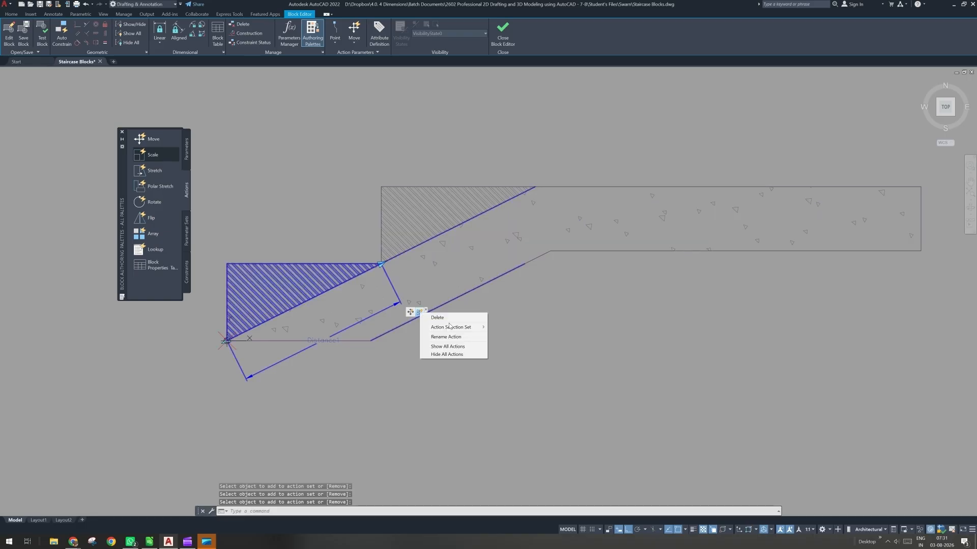
mouse_move(449, 327)
click(520, 335)
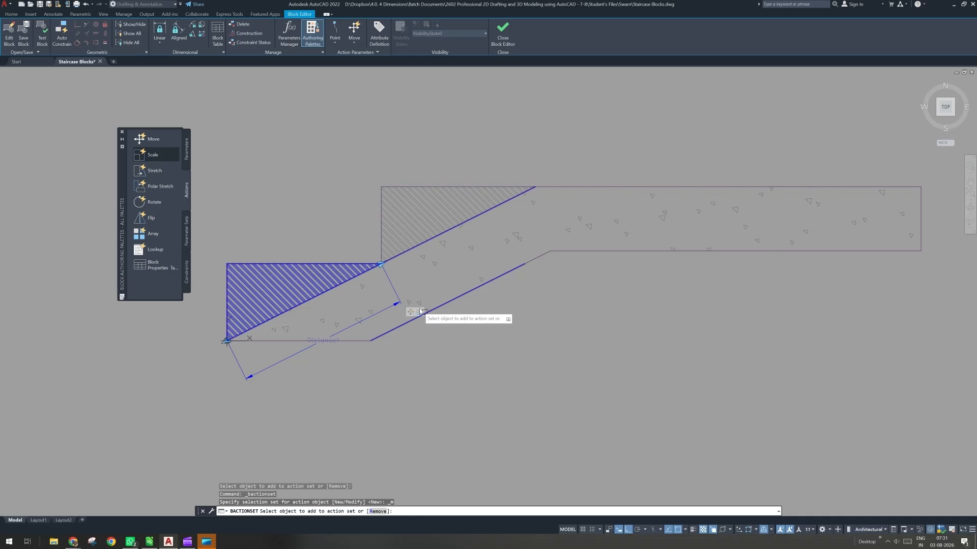
click(411, 301)
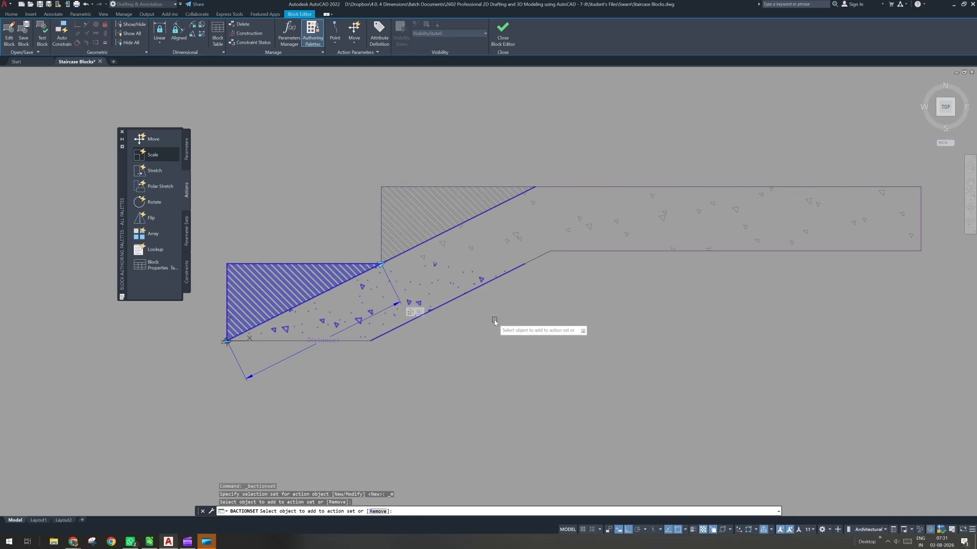
key(Return)
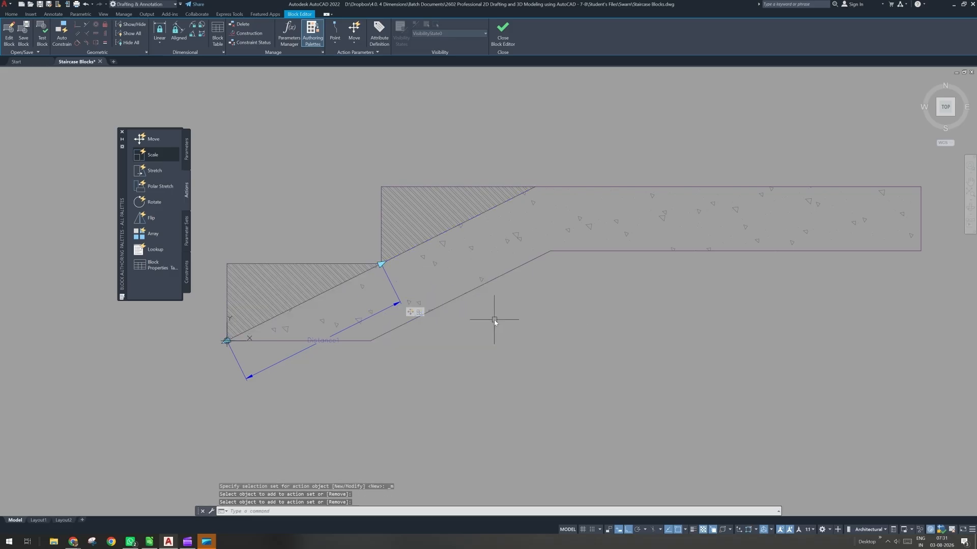
click(498, 40)
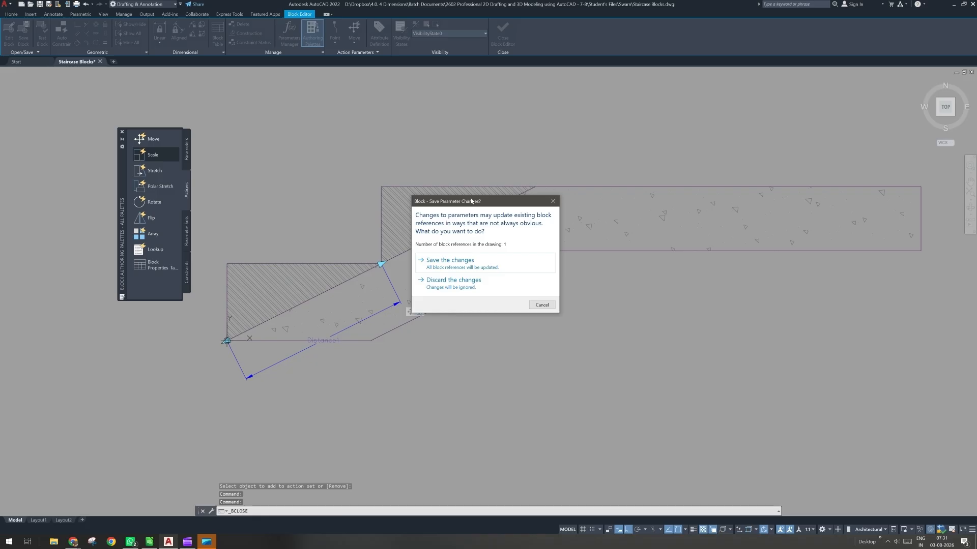
click(466, 264)
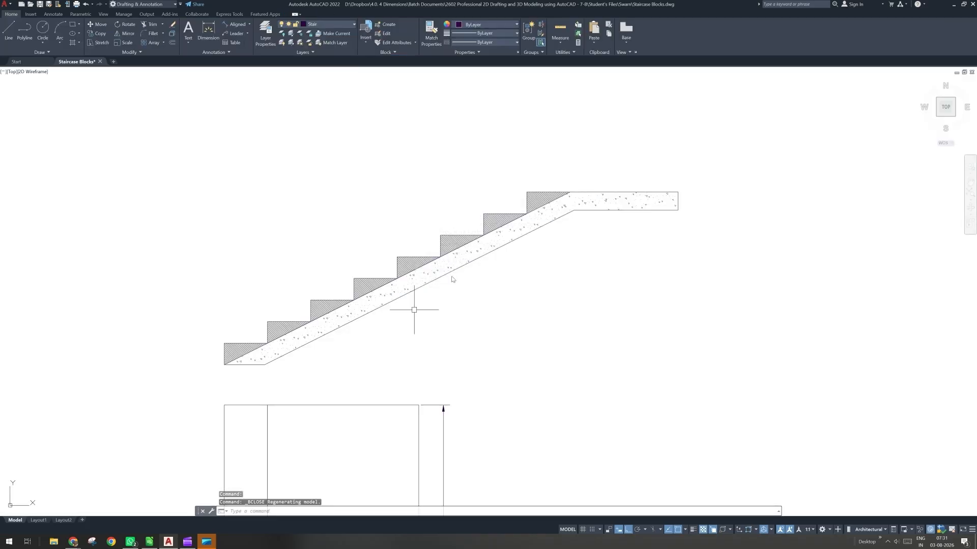
- Lengthen the side-view staircase block up the slope by stretching its upper distance grip well past the current landing
click(497, 249)
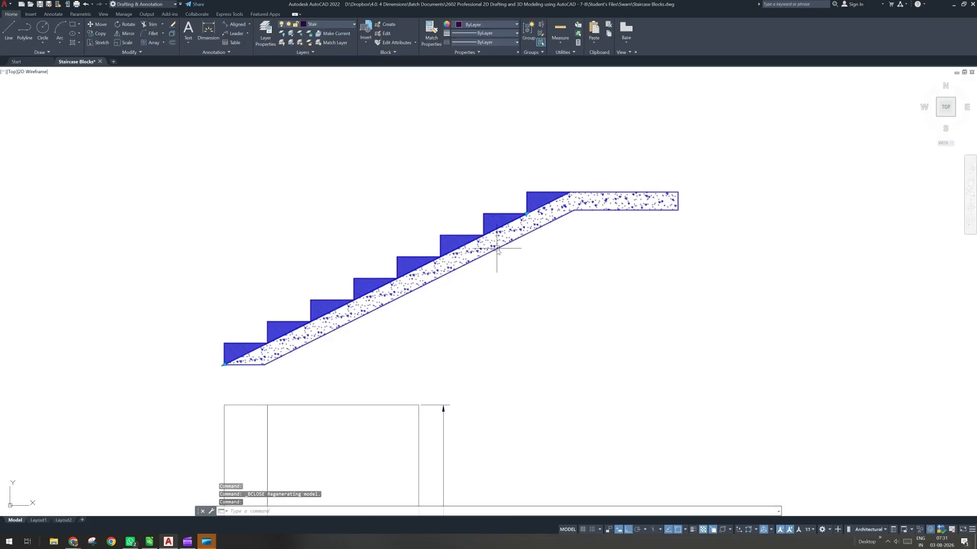
scroll(495, 284, down, 2)
click(515, 240)
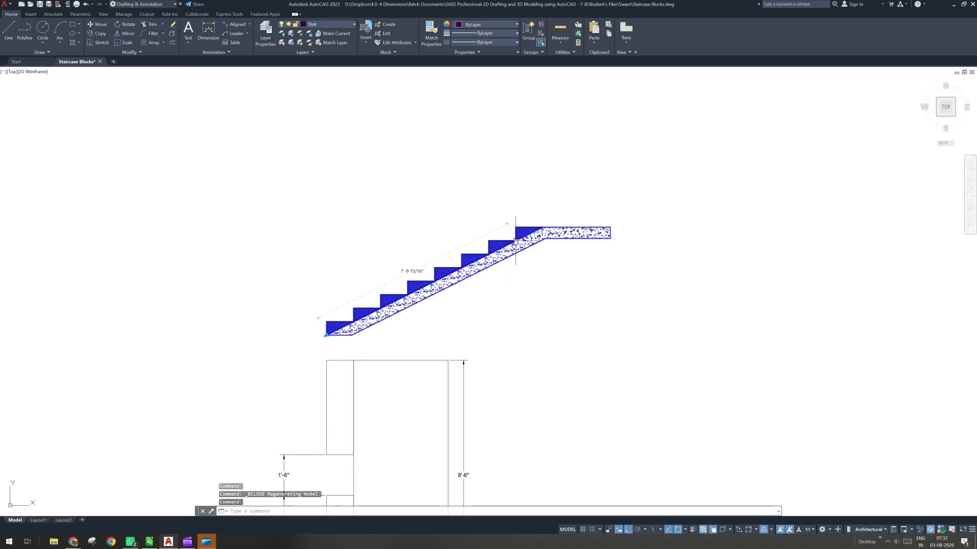
click(515, 241)
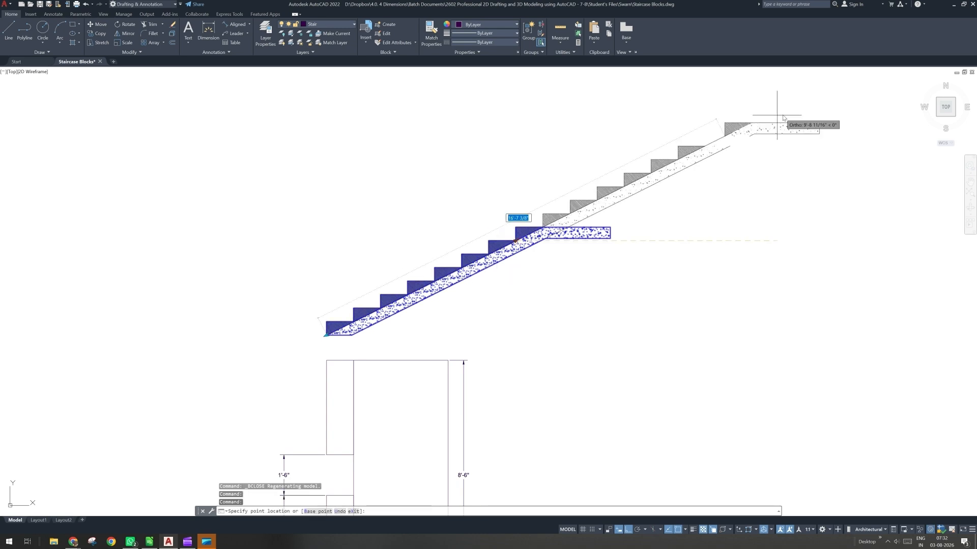
click(740, 132)
- Bring the staircase's distance grip back to the inner end of the last arrayed tread so the landing joins the flight
scroll(740, 131, up, 4)
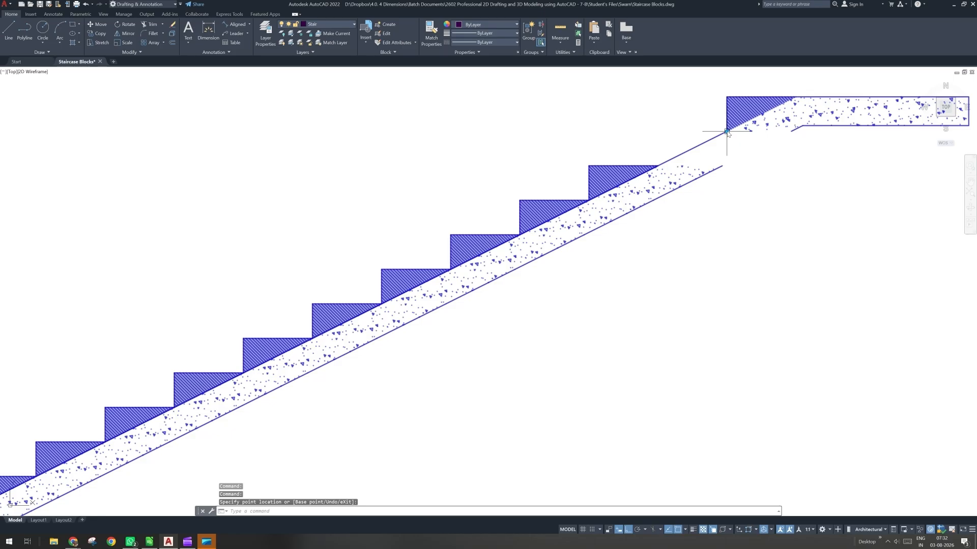
click(727, 132)
click(700, 151)
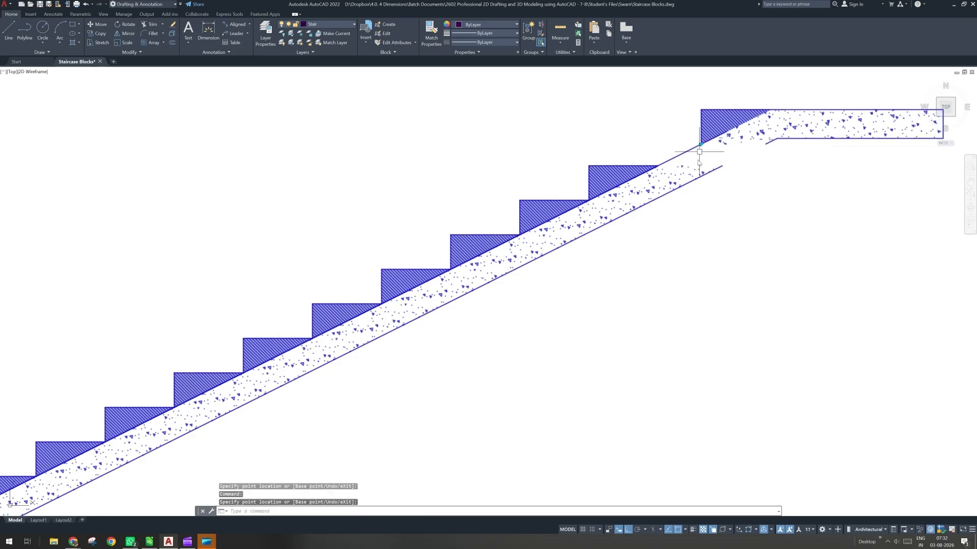
scroll(700, 144, up, 2)
click(701, 138)
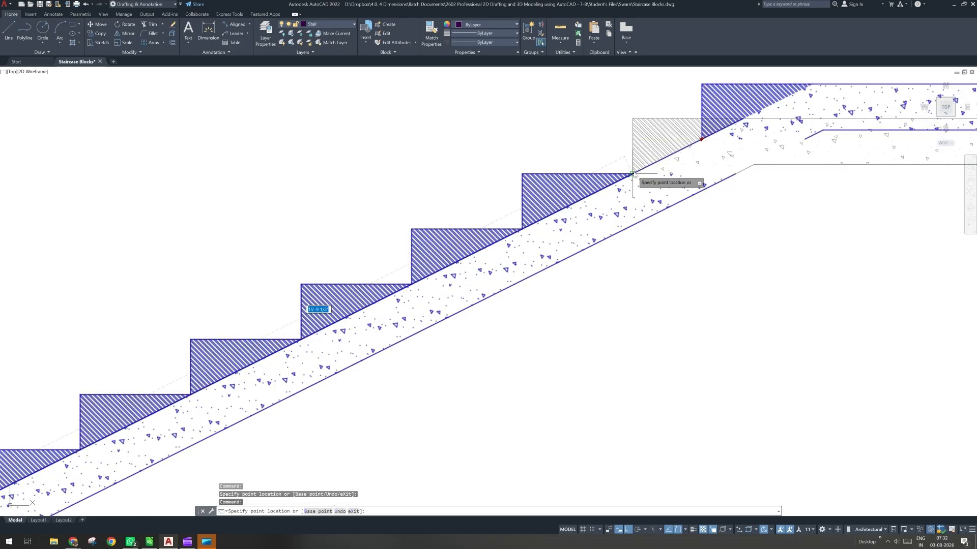
click(633, 174)
scroll(622, 241, down, 2)
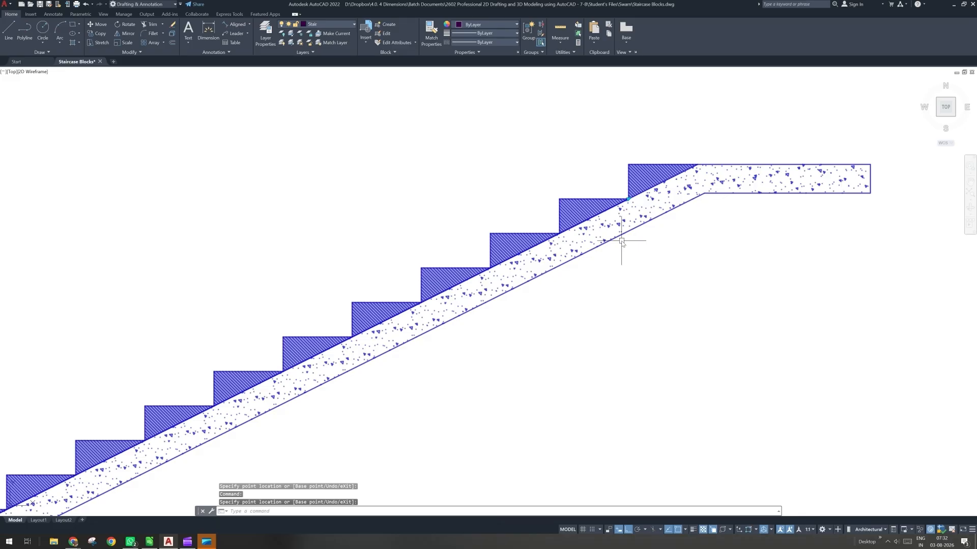
key(Escape)
- Extend the staircase by one more step, snapping its distance grip to the inner end of the added tread
scroll(621, 238, down, 2)
scroll(621, 237, down, 2)
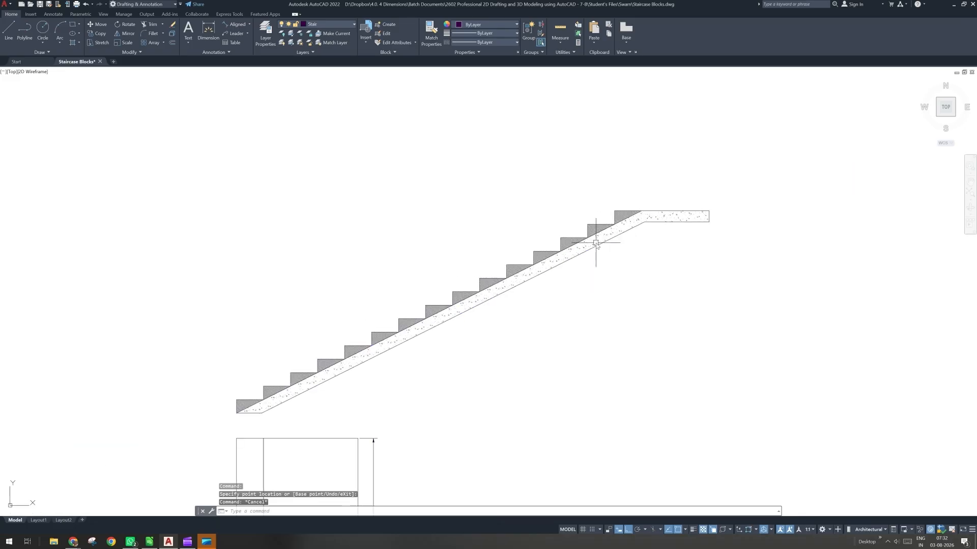
click(612, 224)
scroll(614, 225, up, 2)
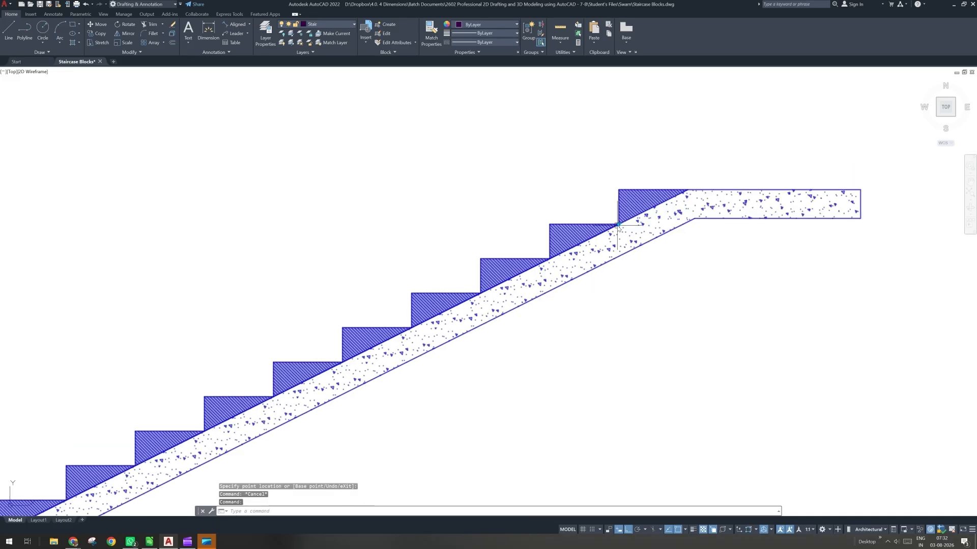
click(618, 224)
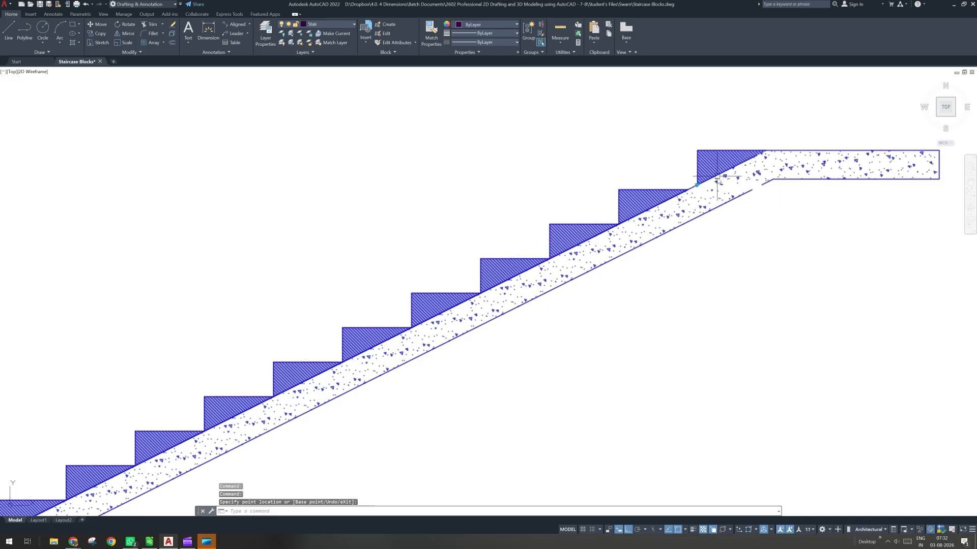
click(697, 184)
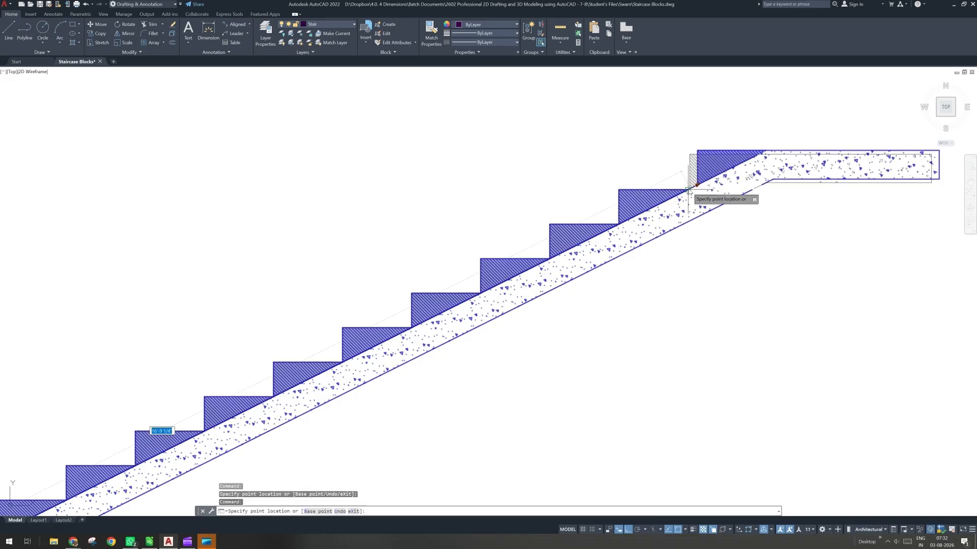
click(688, 189)
- Open the Stair Side View block definition in the Block Editor
double_click(673, 190)
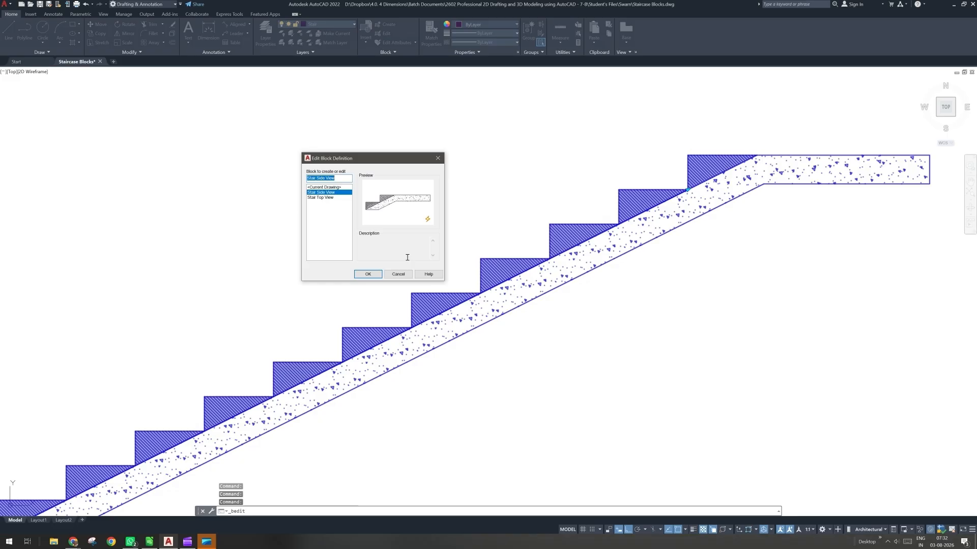
click(374, 275)
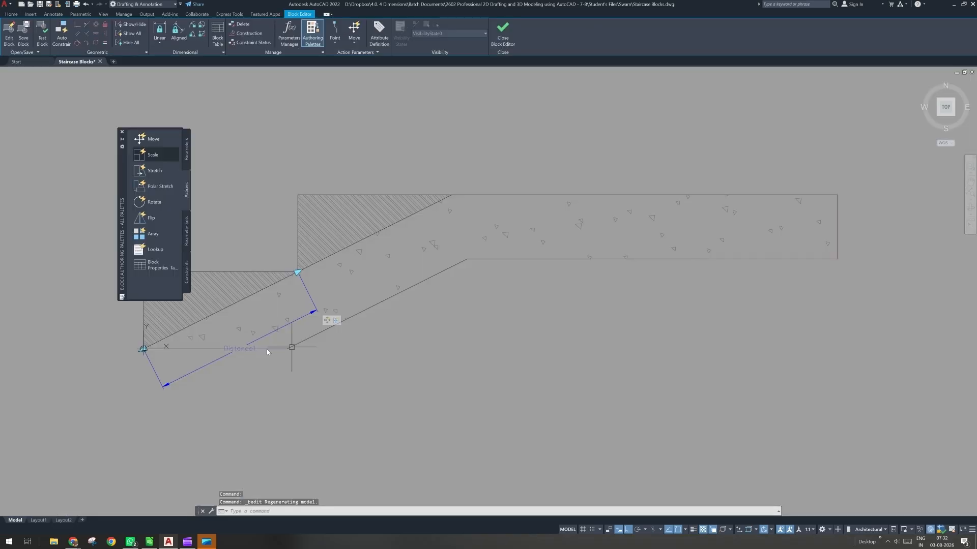
- Set the distance type of the staircase's Distance1 linear parameter to Increment in its properties
click(199, 368)
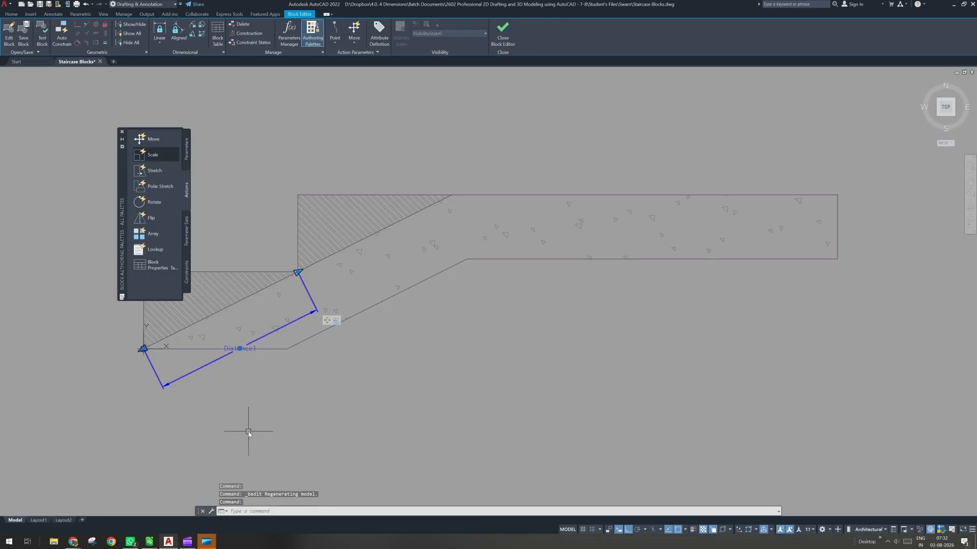
key(ctrl+1)
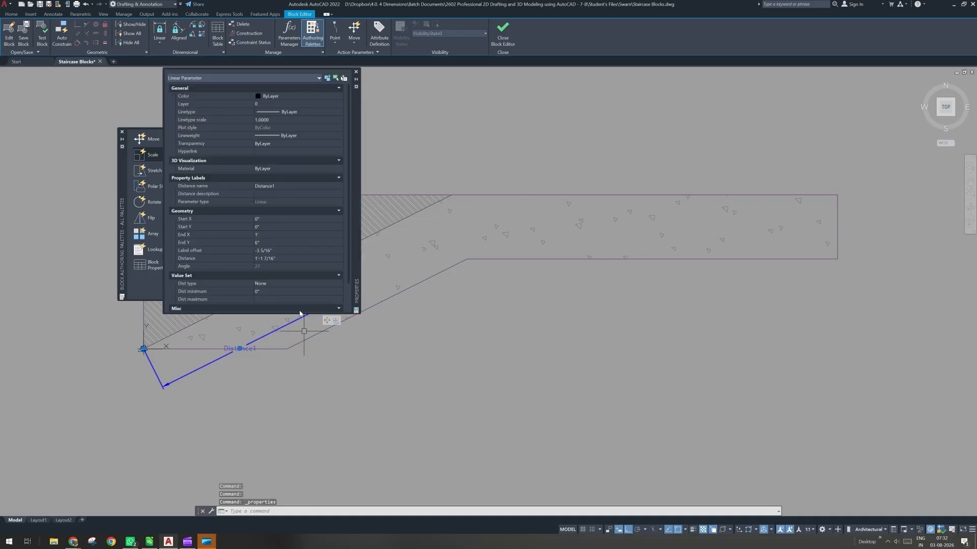
drag(354, 202, 519, 265)
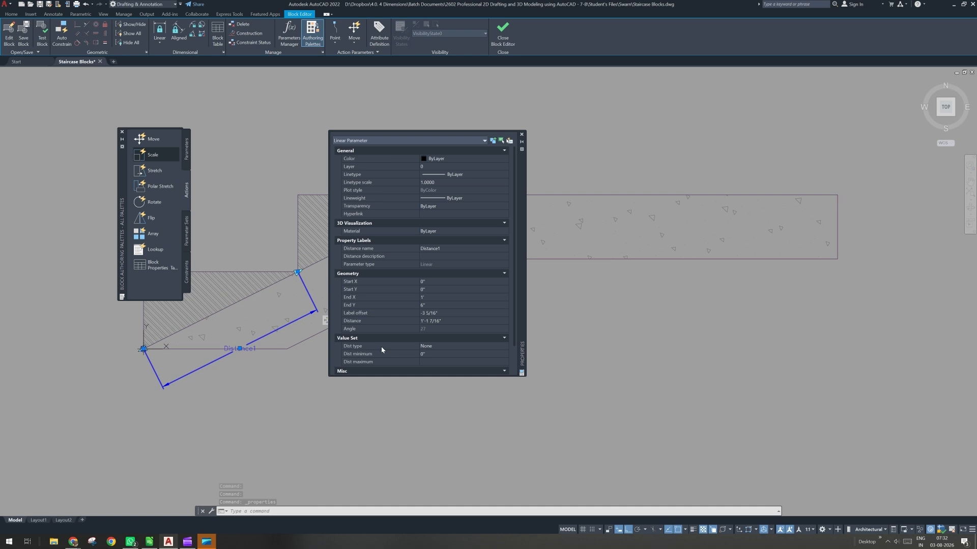
scroll(381, 346, down, 3)
click(445, 306)
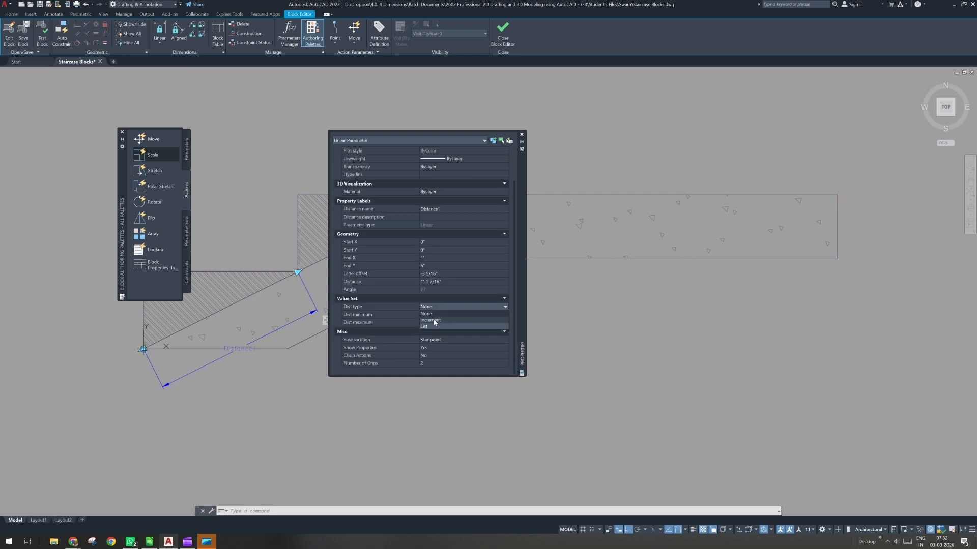
click(434, 321)
click(436, 307)
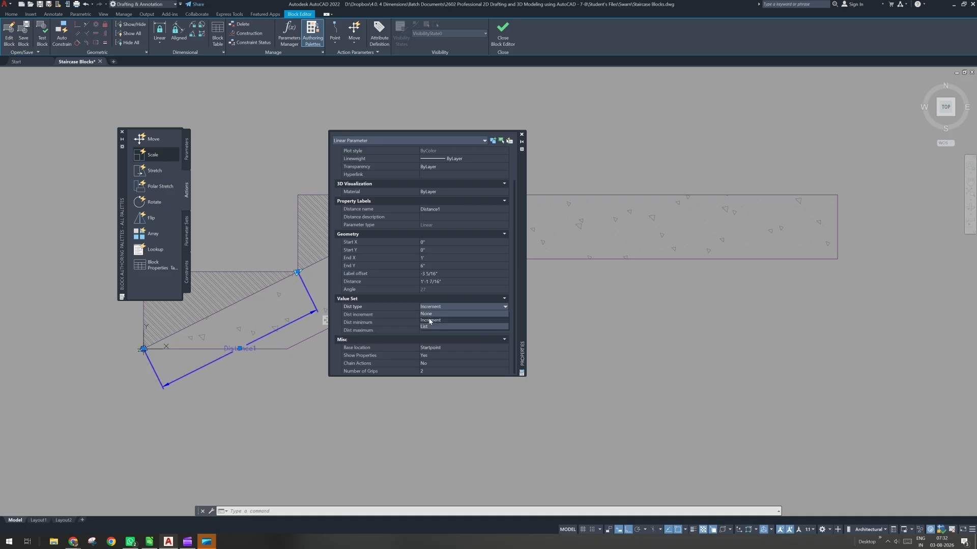
click(429, 320)
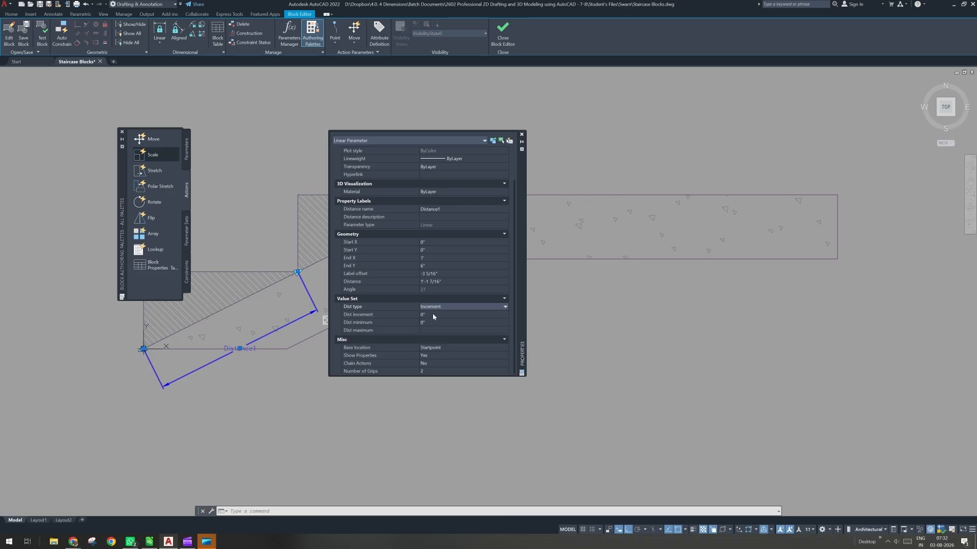
click(423, 315)
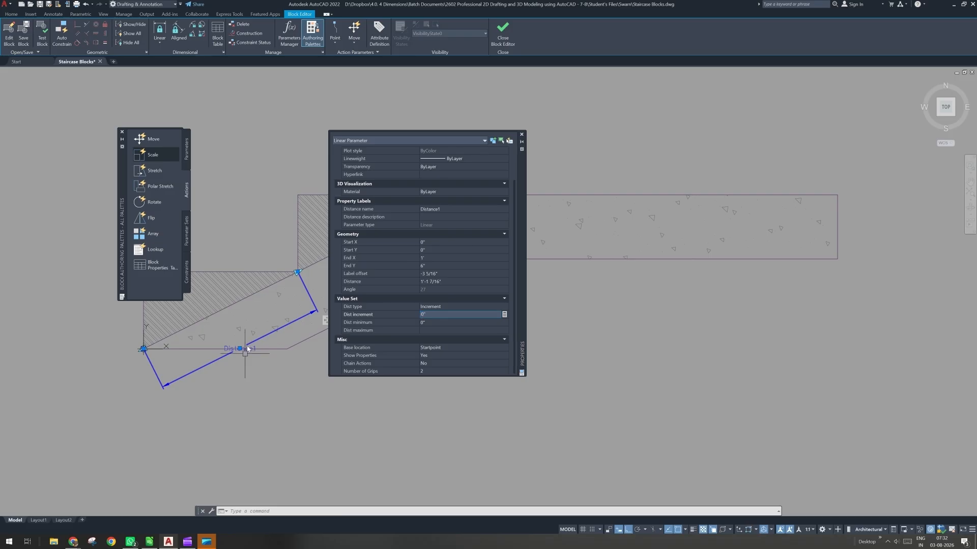
click(11, 14)
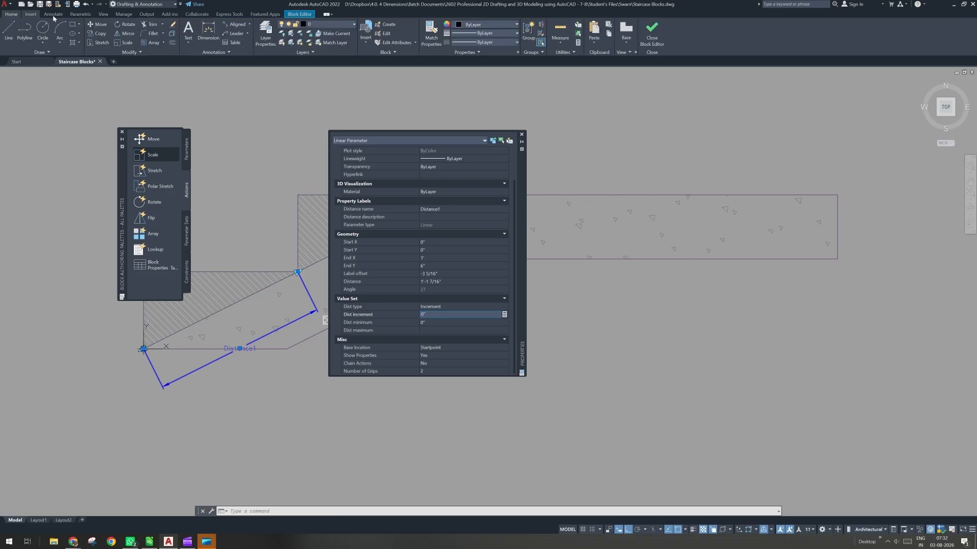
click(251, 25)
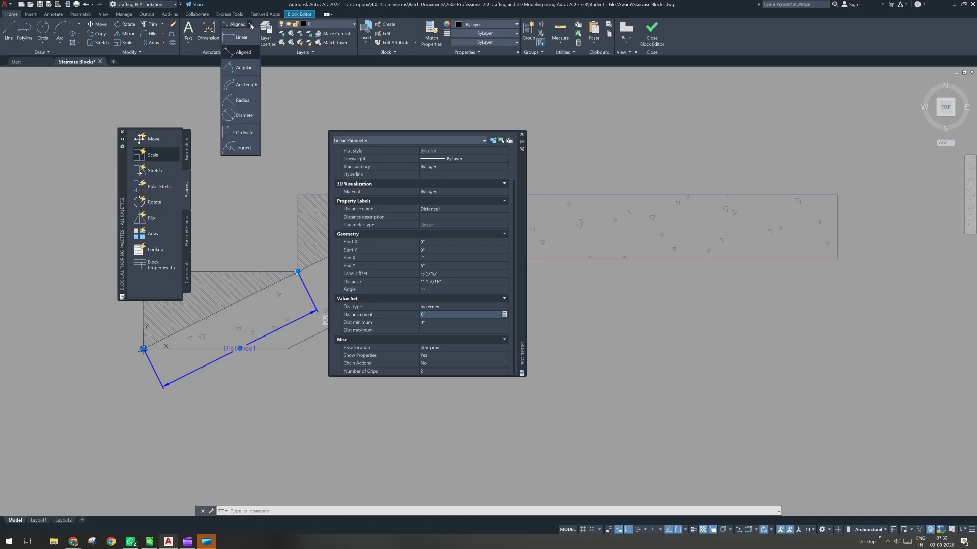
click(241, 54)
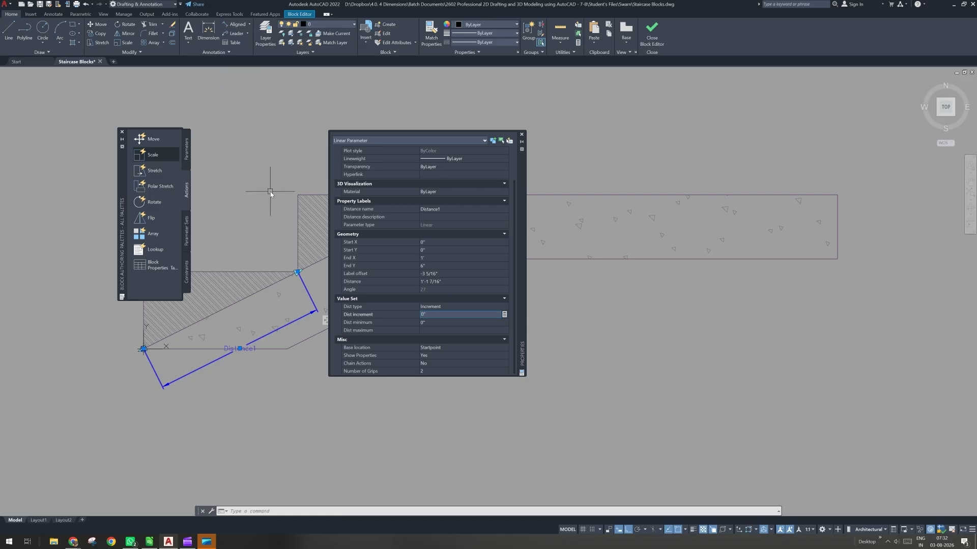
- Modify the Stair Dimensions style so its primary units are Decimal with a precision of 0.00000000
text(d)
key(Return)
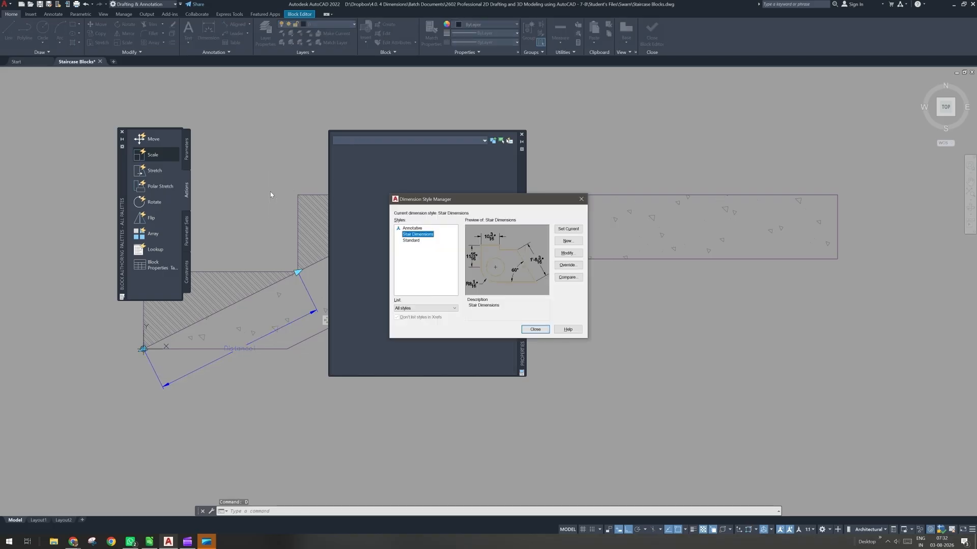
click(562, 254)
click(498, 197)
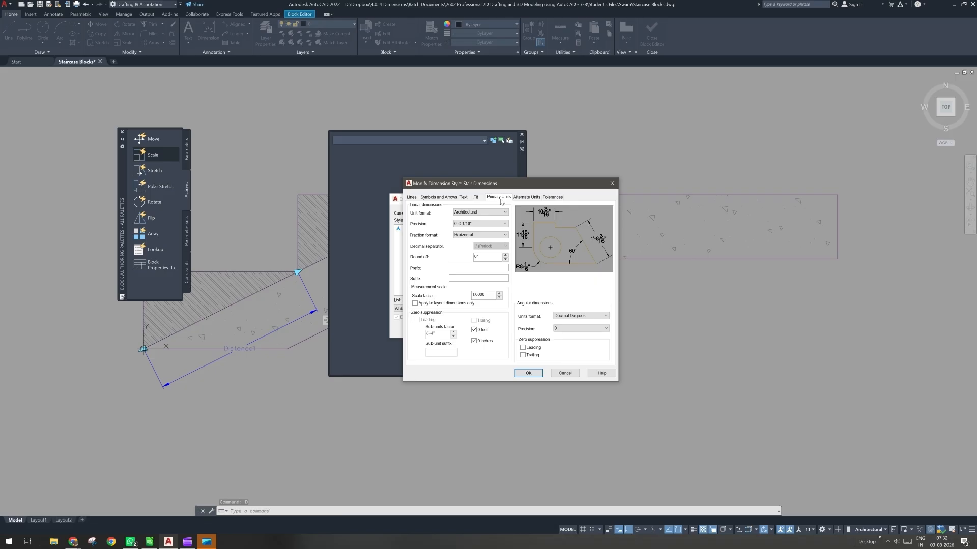
click(478, 212)
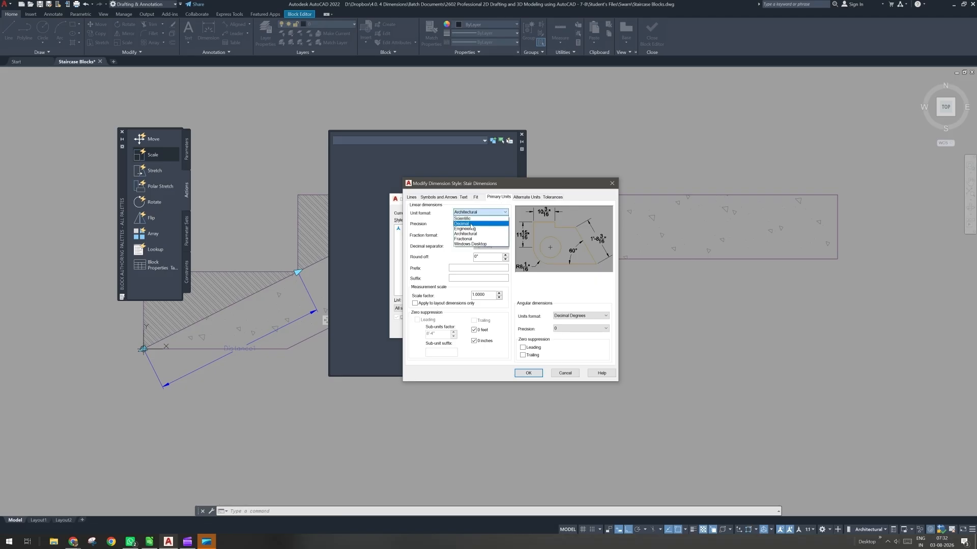
click(472, 224)
click(474, 224)
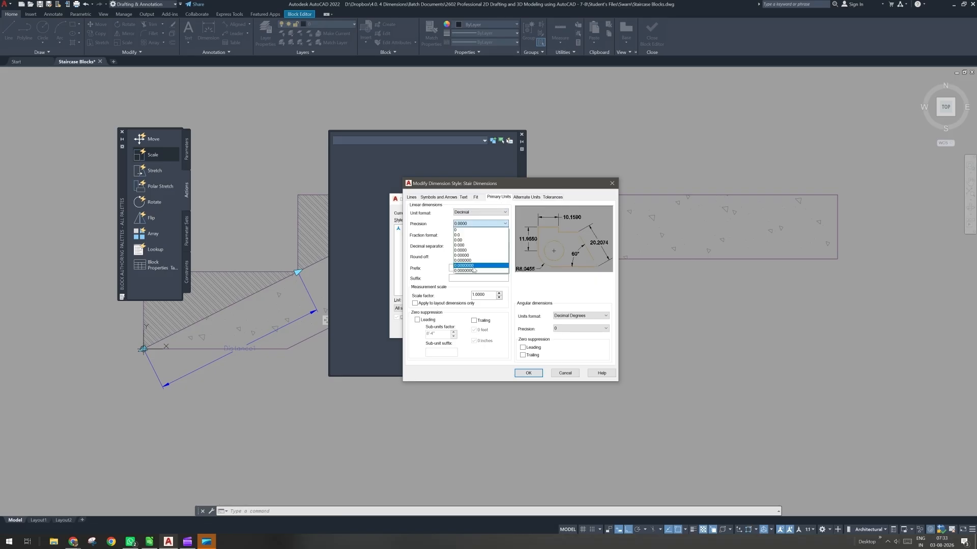
click(474, 270)
click(534, 373)
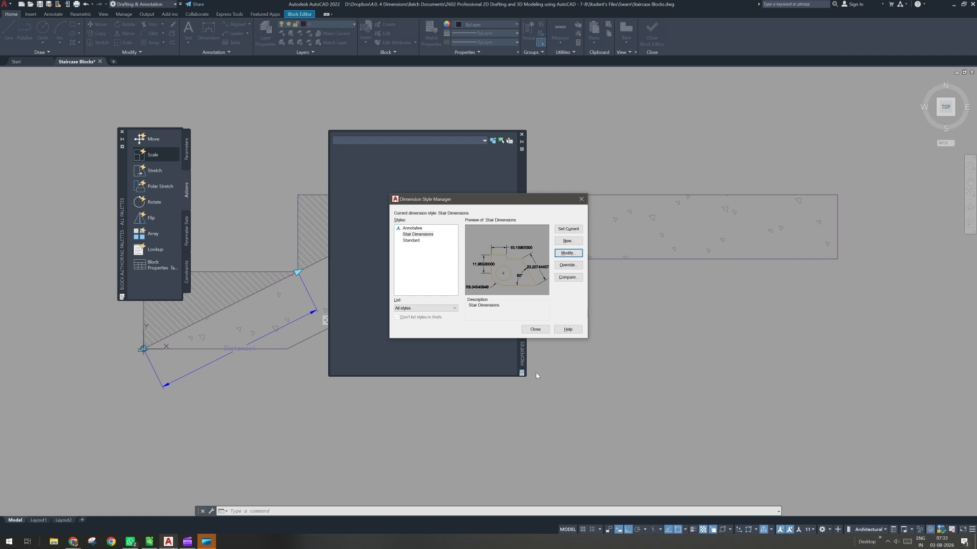
click(535, 330)
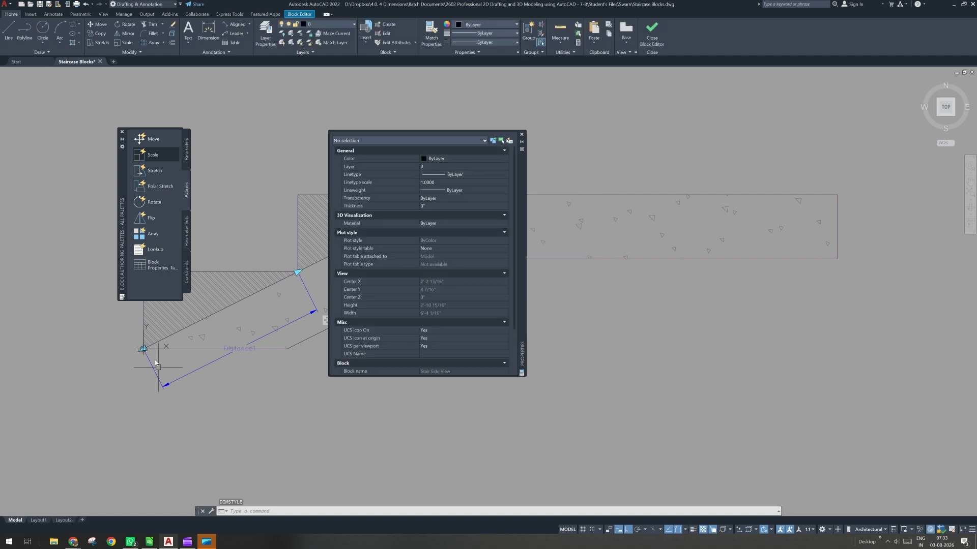
- Add an aligned dimension below the step from the distance parameter's start point to its end point
click(236, 26)
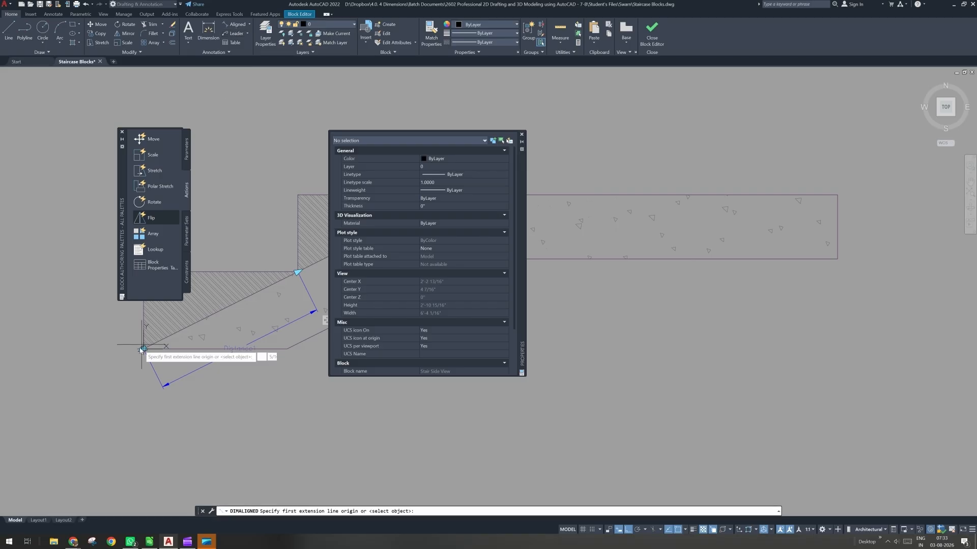
click(143, 349)
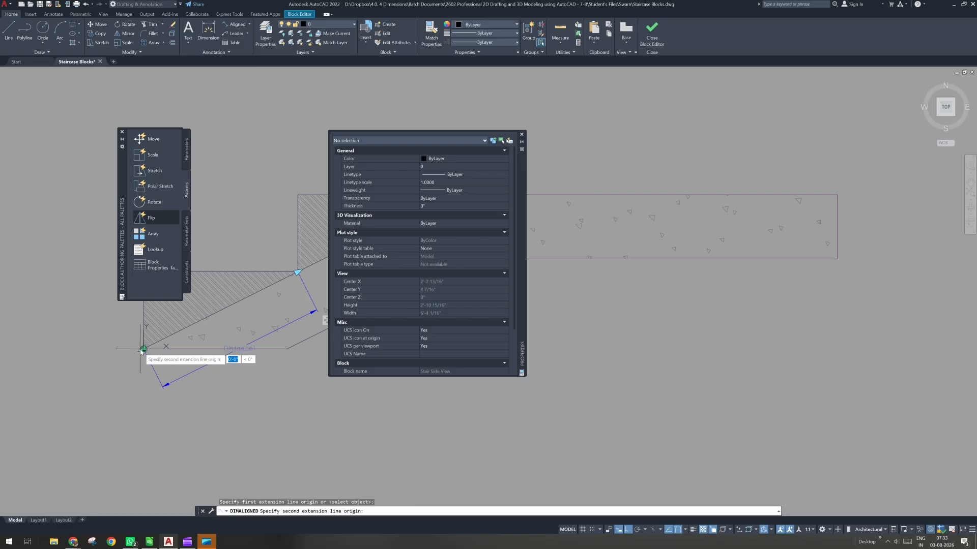
click(298, 274)
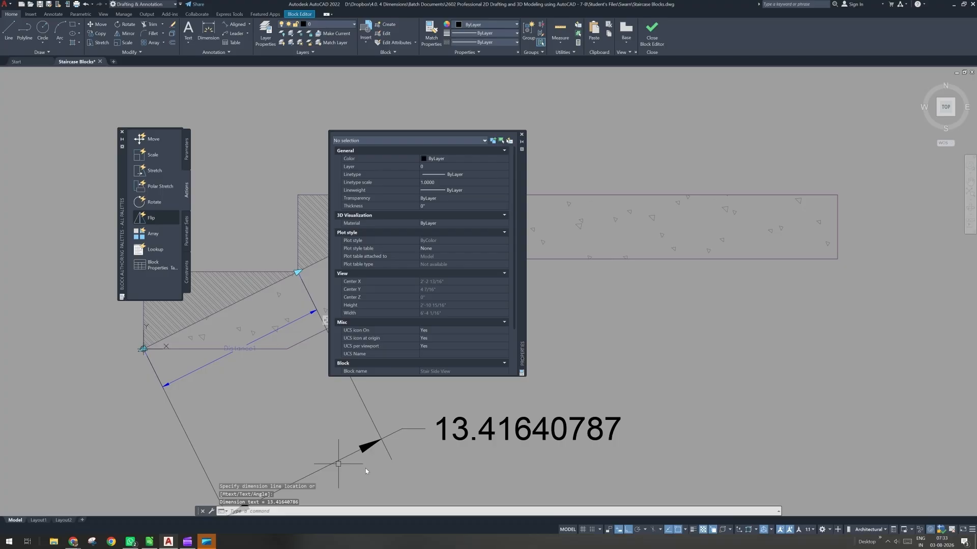
click(632, 432)
- Set the drawing's length units to Decimal with a precision of 0.00000000
click(193, 372)
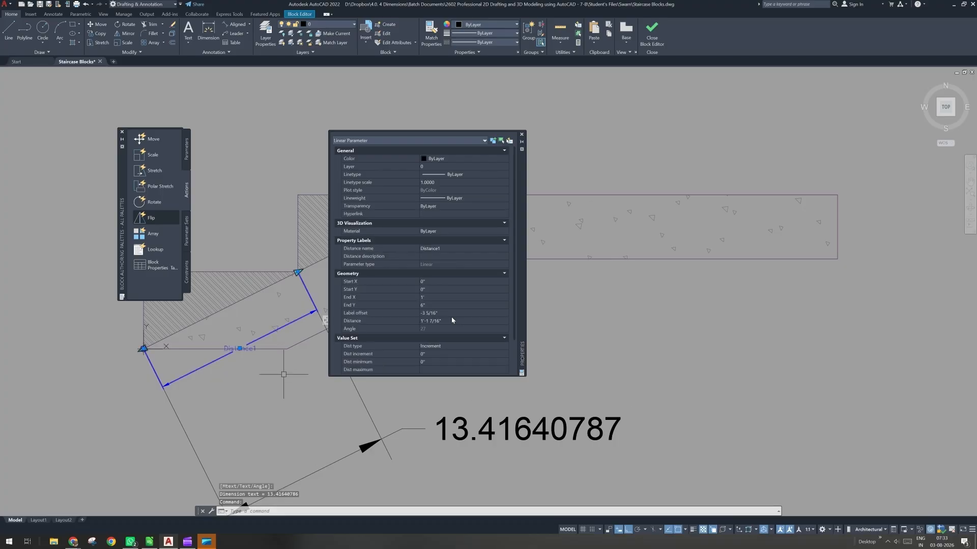
click(447, 321)
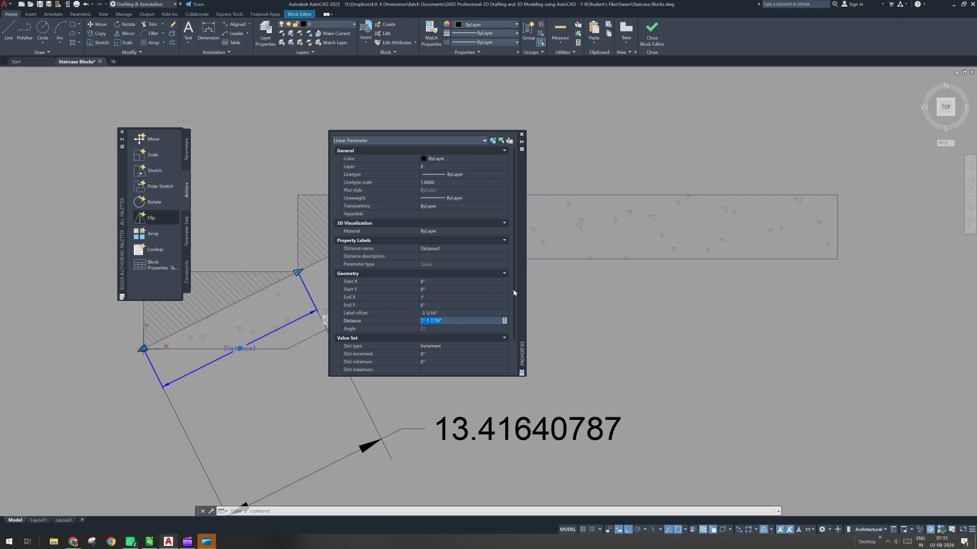
scroll(513, 294, down, 2)
scroll(516, 318, down, 1)
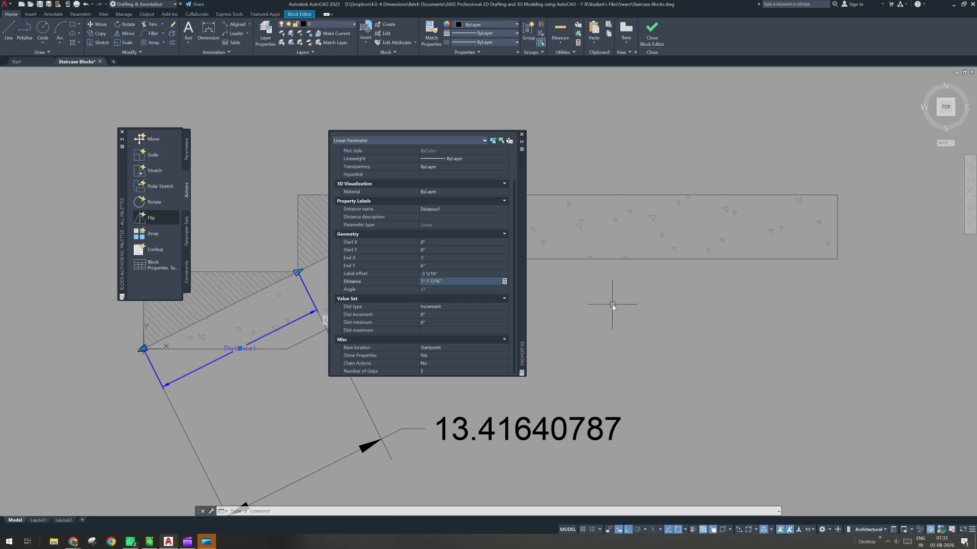
click(628, 319)
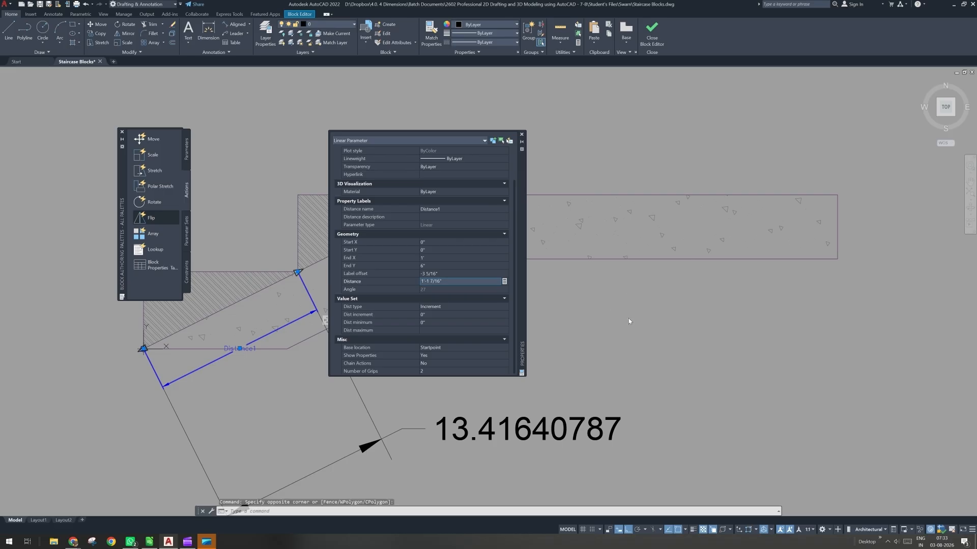
text(un)
key(Return)
click(430, 232)
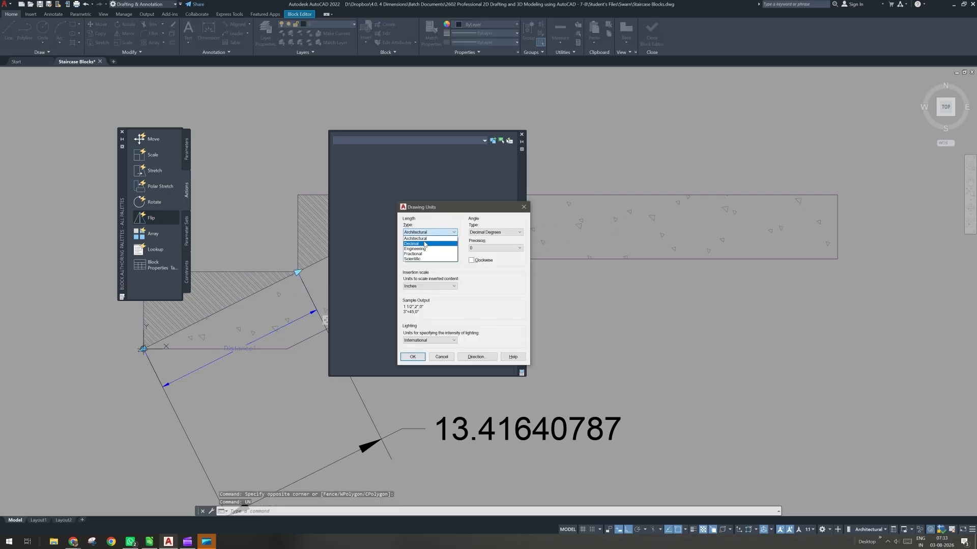
click(425, 244)
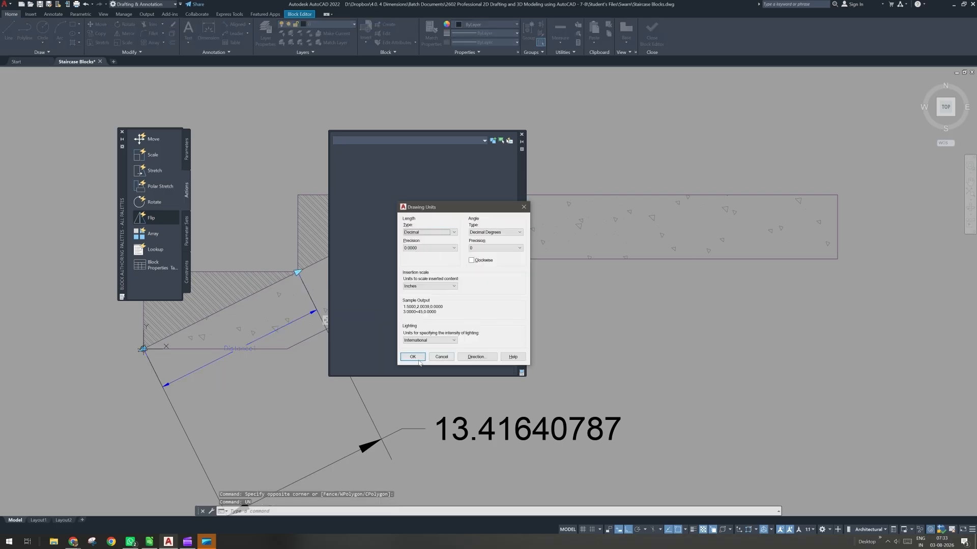
click(433, 248)
click(421, 295)
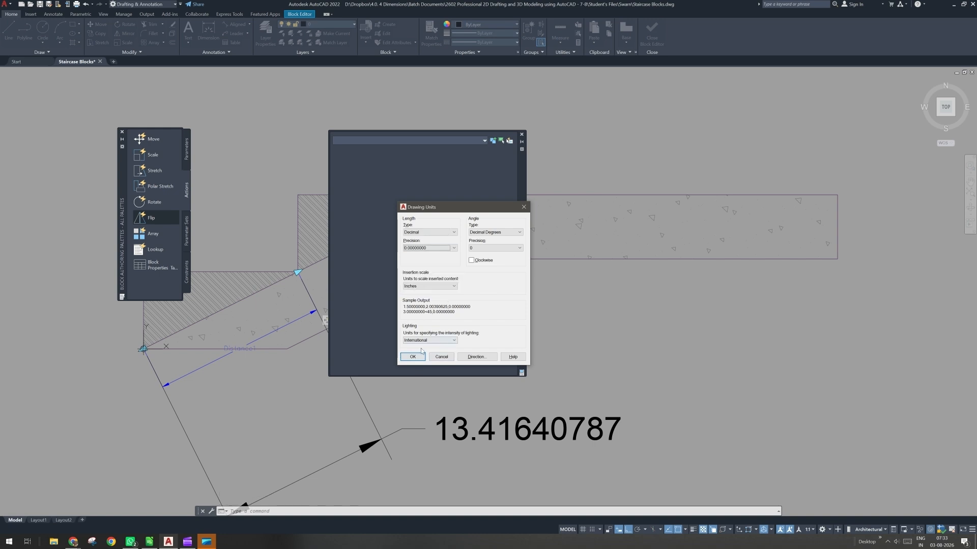
click(414, 357)
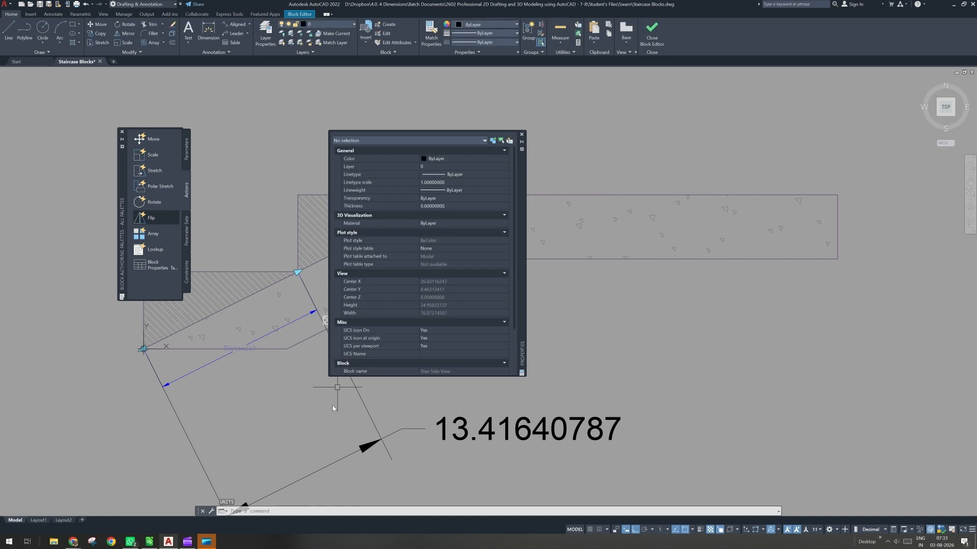
- Copy the Distance1 parameter's distance value into its minimum distance, setting the minimum to 13.41640786
click(227, 358)
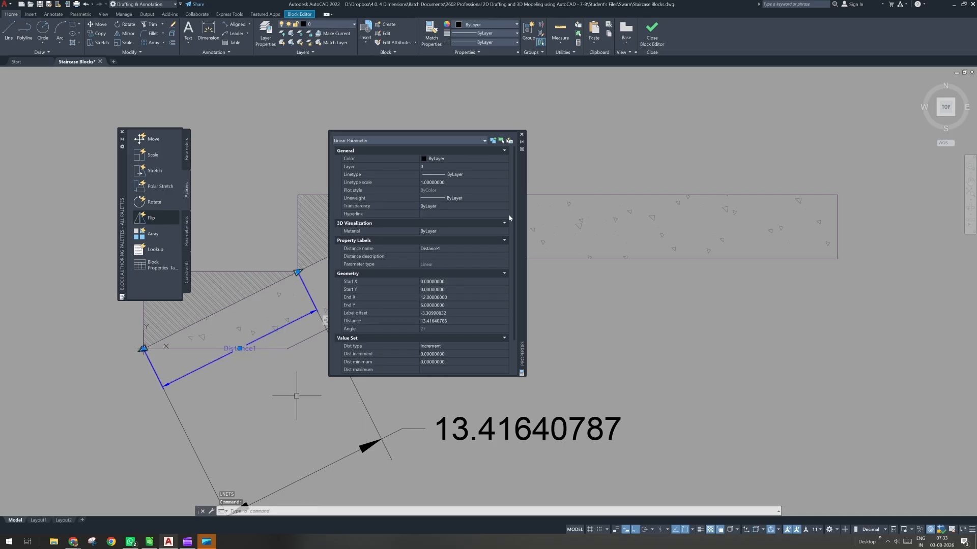
drag(515, 229, 515, 278)
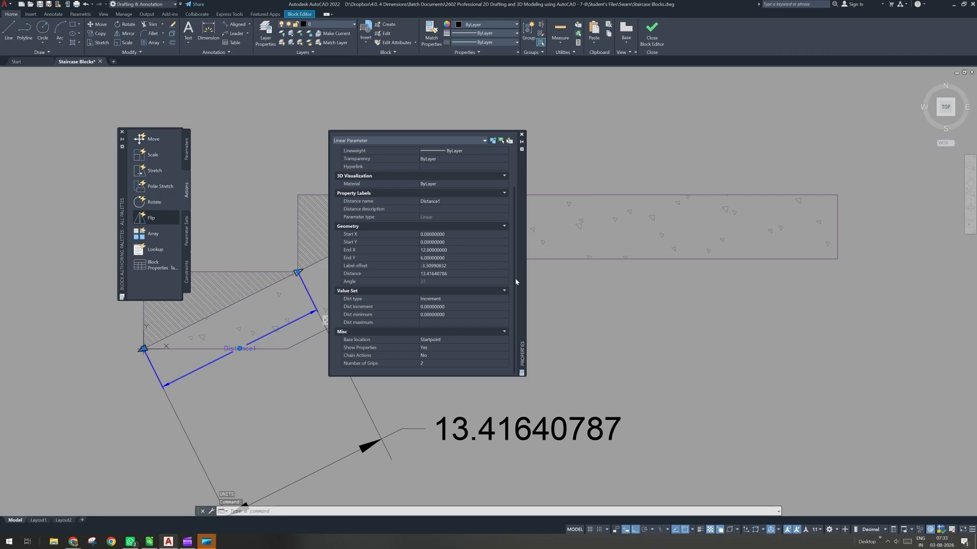
click(450, 273)
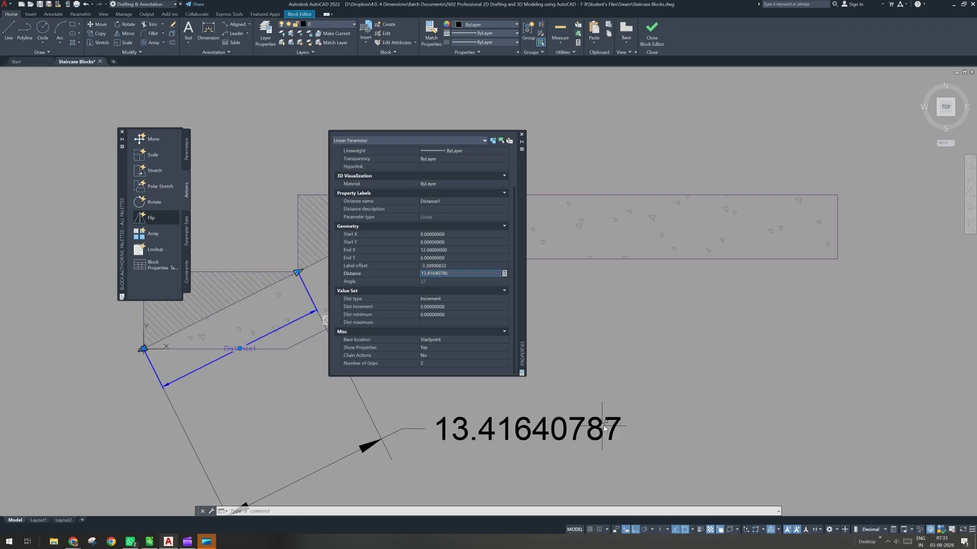
double_click(446, 279)
double_click(446, 278)
key(ctrl+c)
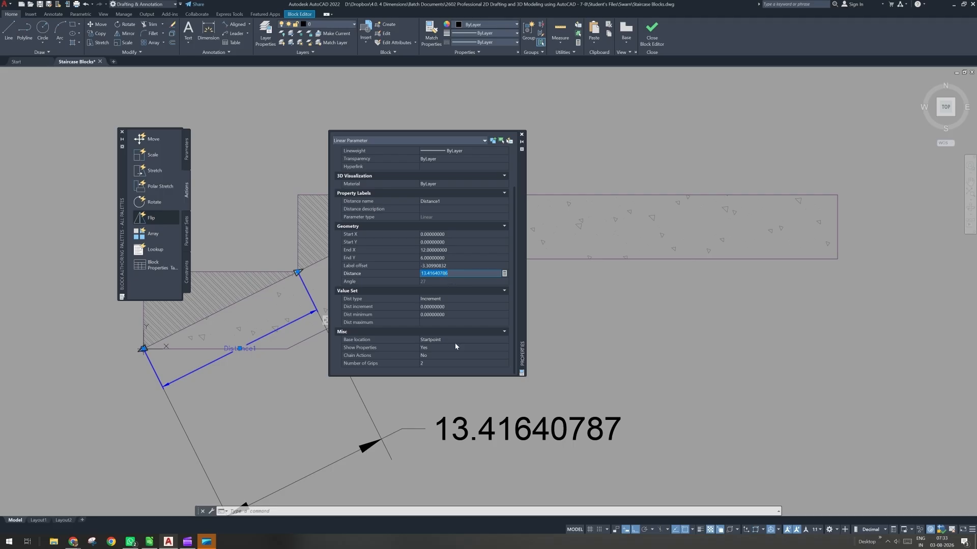
click(440, 341)
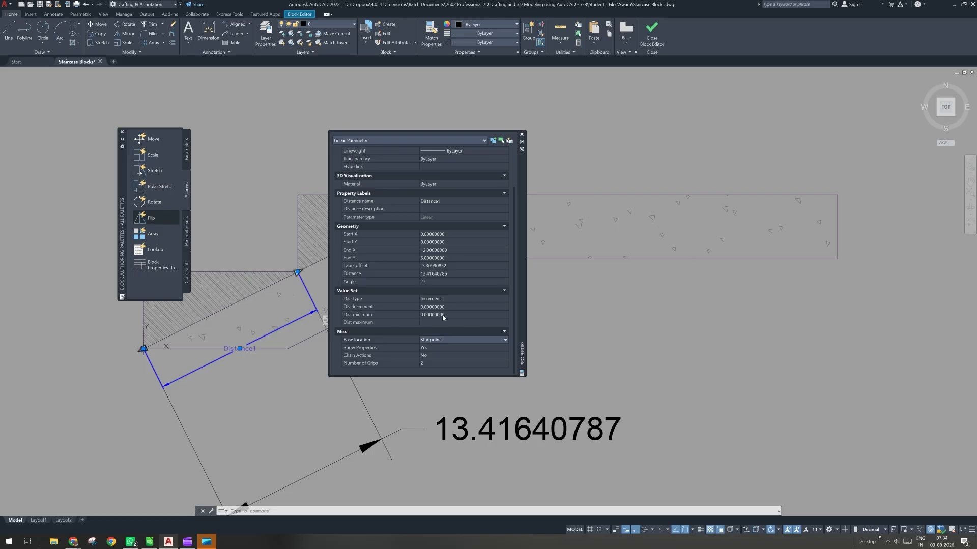
click(442, 315)
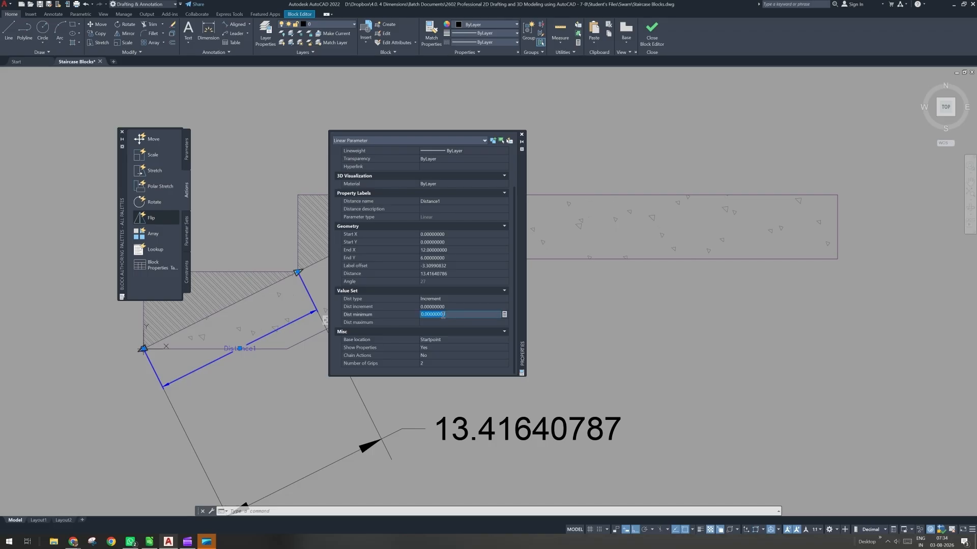
key(ctrl+v)
click(449, 322)
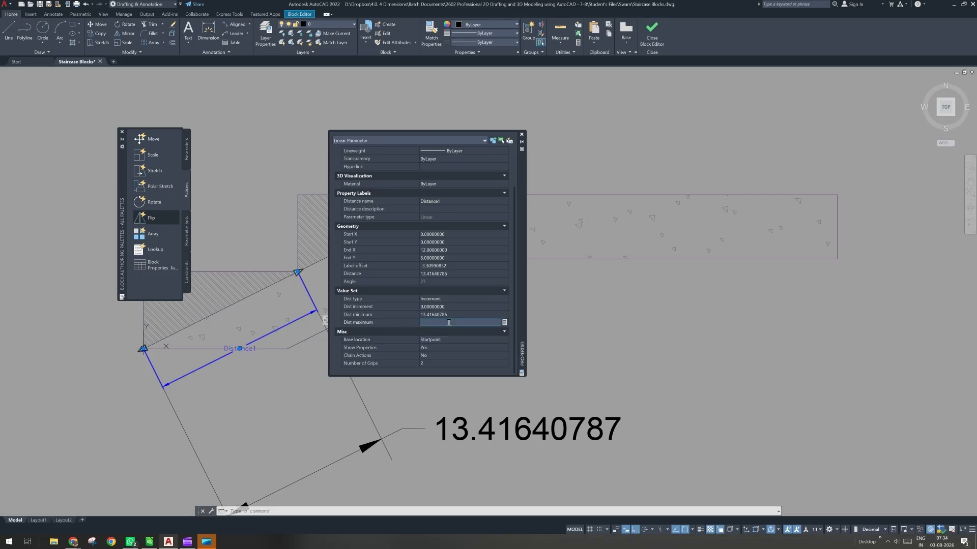
- Set the Distance1 parameter's distance increment to the copied value of 13.41640786
click(446, 306)
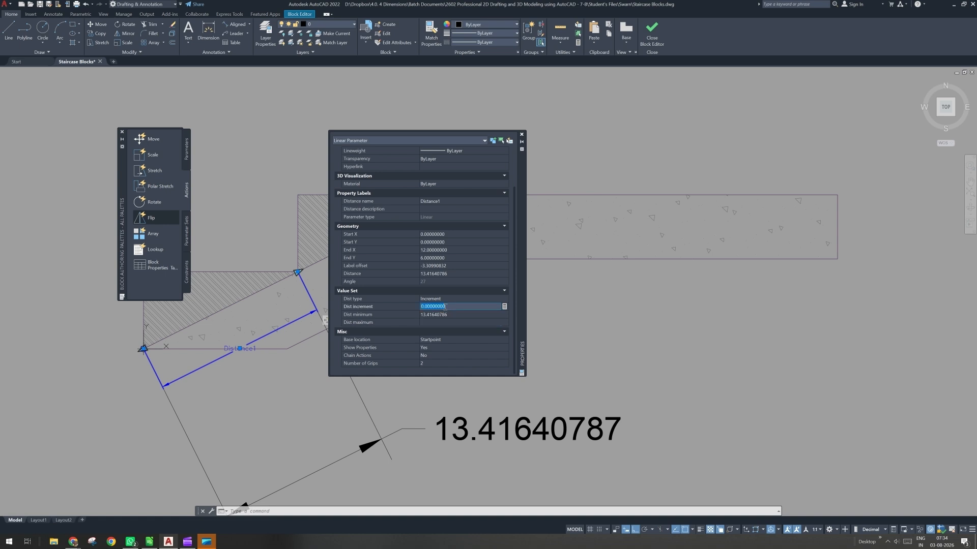
key(ctrl+v)
click(446, 322)
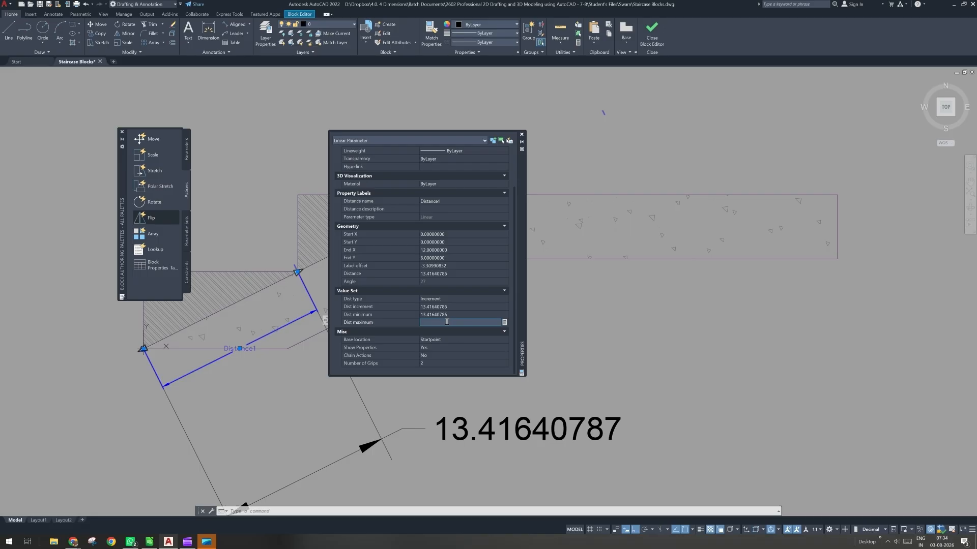
- Calculate 25*12 in Calculator and set the Distance1 parameter's maximum distance to 300
click(9, 541)
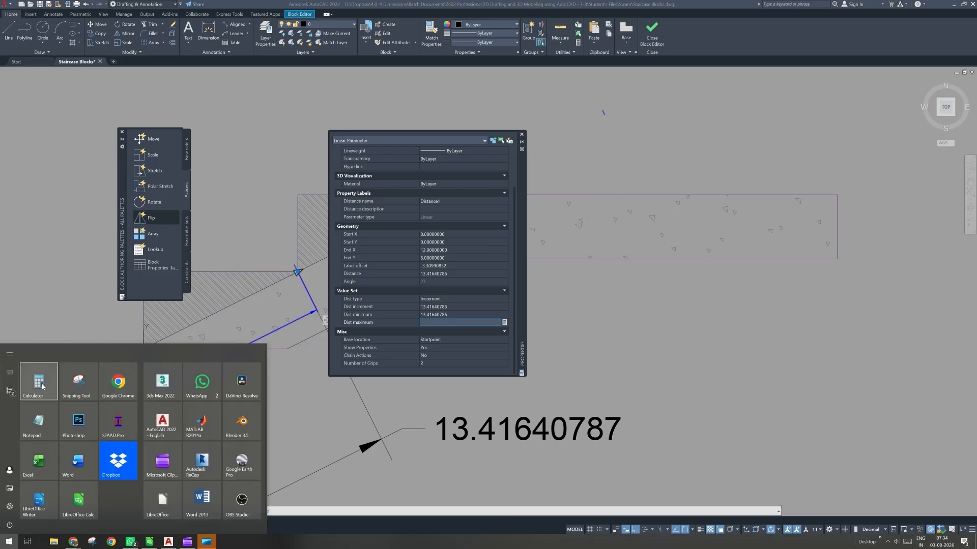
click(42, 387)
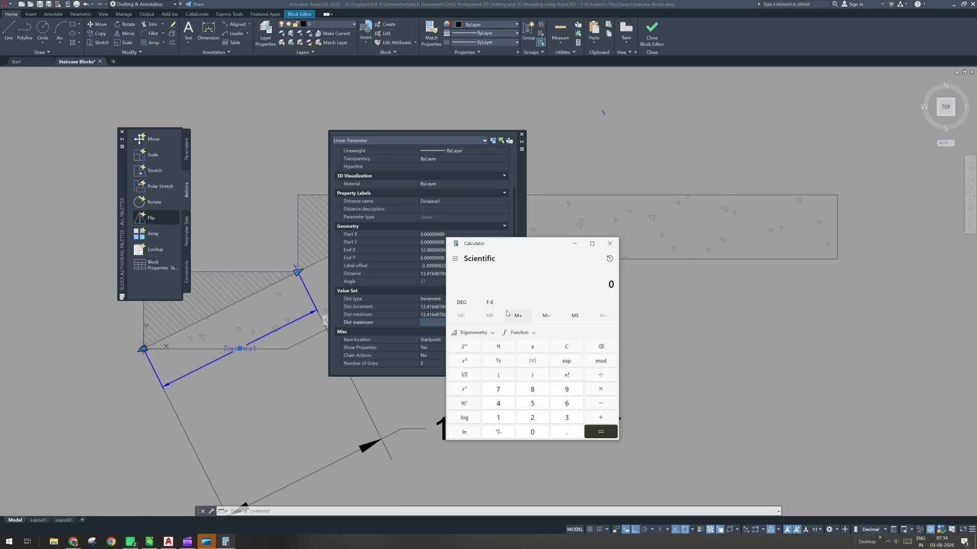
text(2)
text(5*1)
text(2)
key(Return)
click(609, 249)
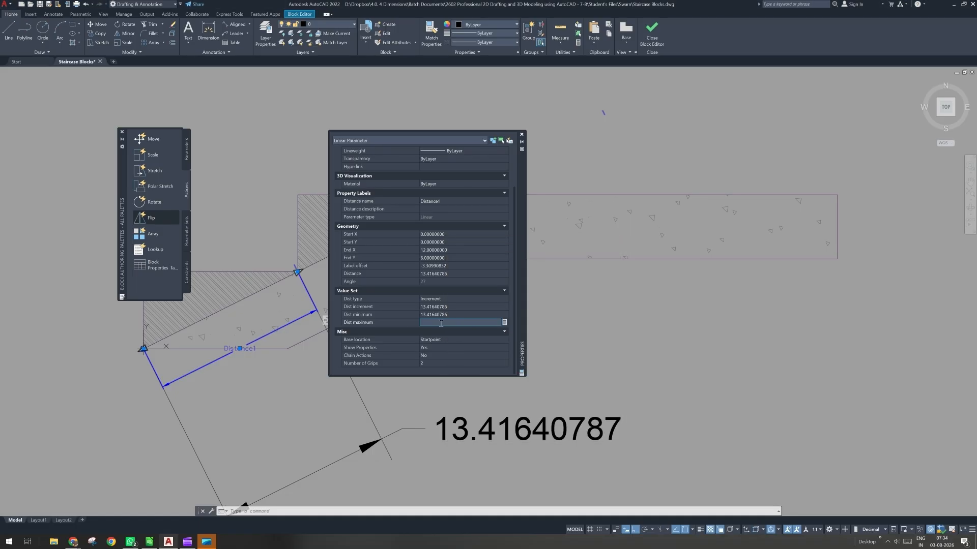
text(300)
key(Return)
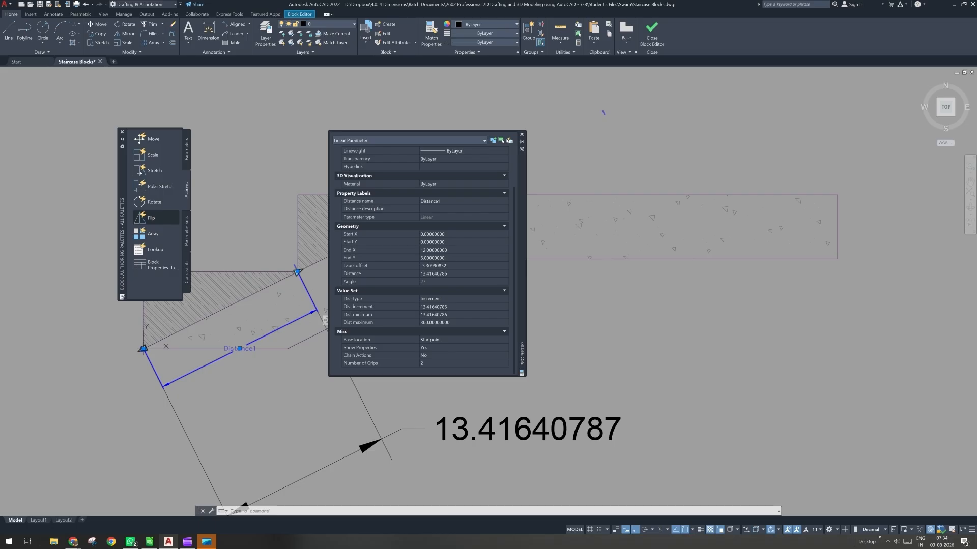
- Leave block editing with the changes saved and close the Properties palette
middle_drag(585, 138, 595, 138)
click(653, 41)
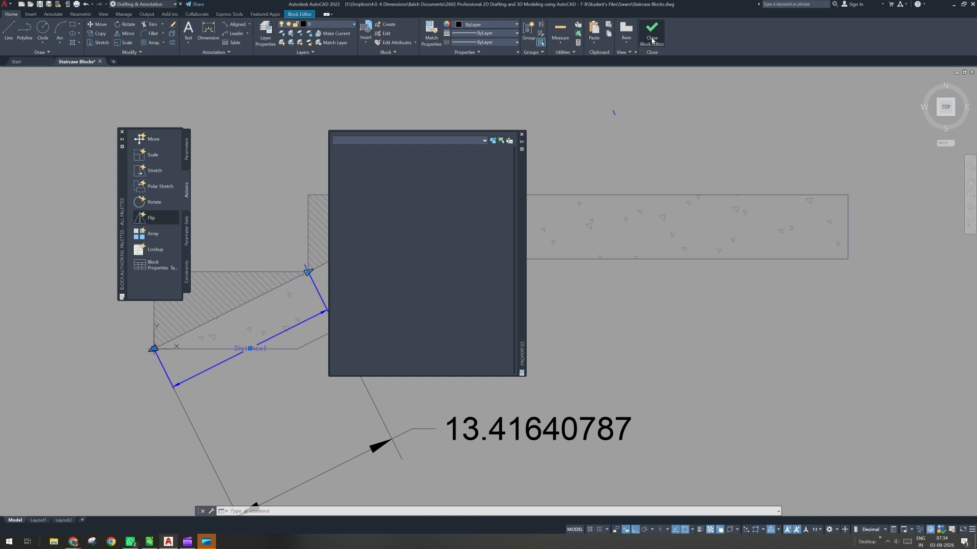
click(652, 41)
click(485, 264)
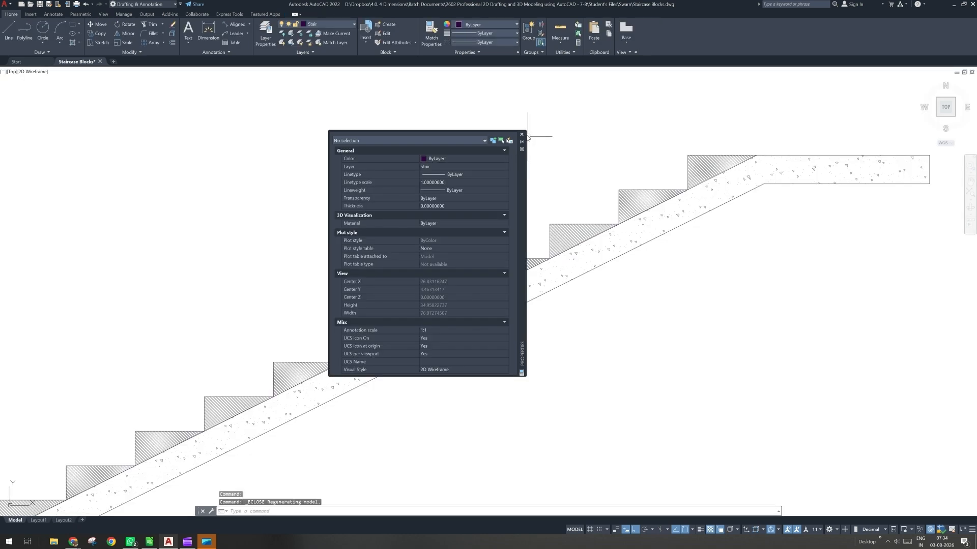
click(522, 134)
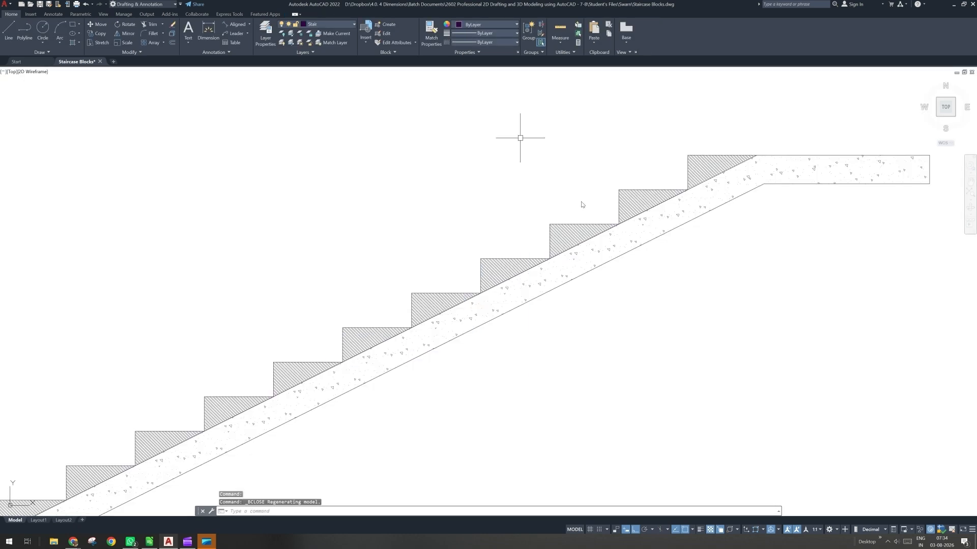
- Extend the stair block up the slope by about six whole steps using its upper distance grip
click(682, 230)
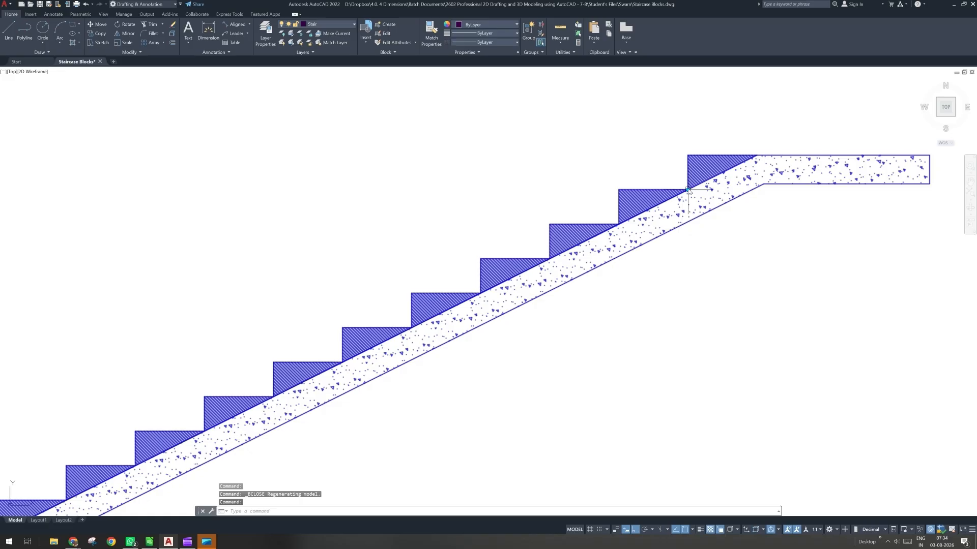
click(688, 190)
middle_drag(774, 162, 664, 194)
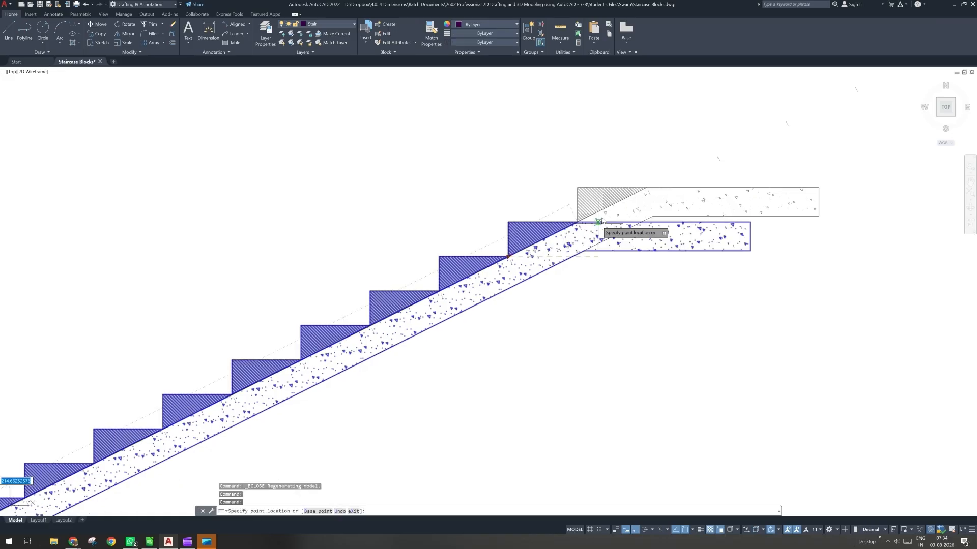
scroll(777, 138, down, 4)
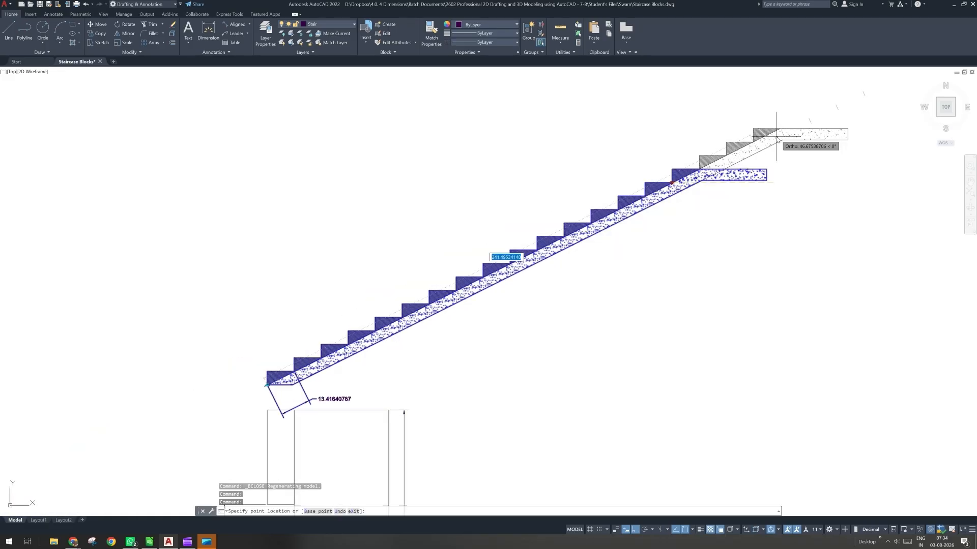
middle_drag(777, 138, 551, 228)
click(608, 200)
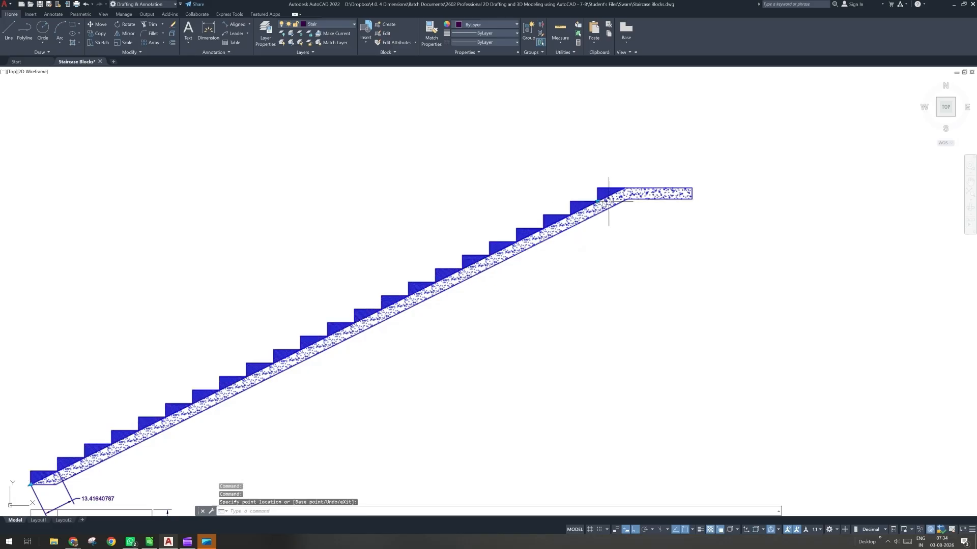
- Examine closely the corner where the highest step's riser meets the tread and the sloping slab, and deselect the stair
scroll(606, 202, up, 10)
scroll(582, 199, up, 5)
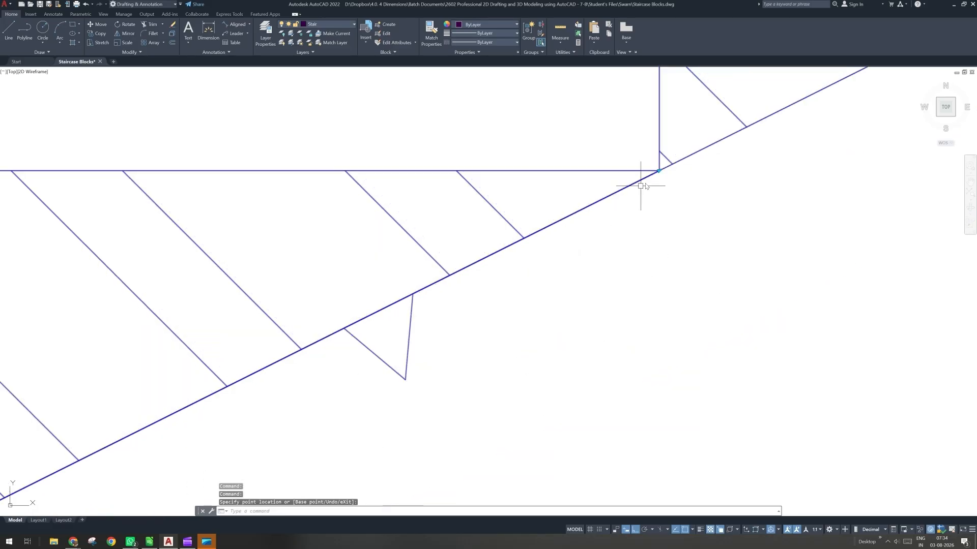
scroll(640, 186, up, 5)
scroll(710, 138, up, 5)
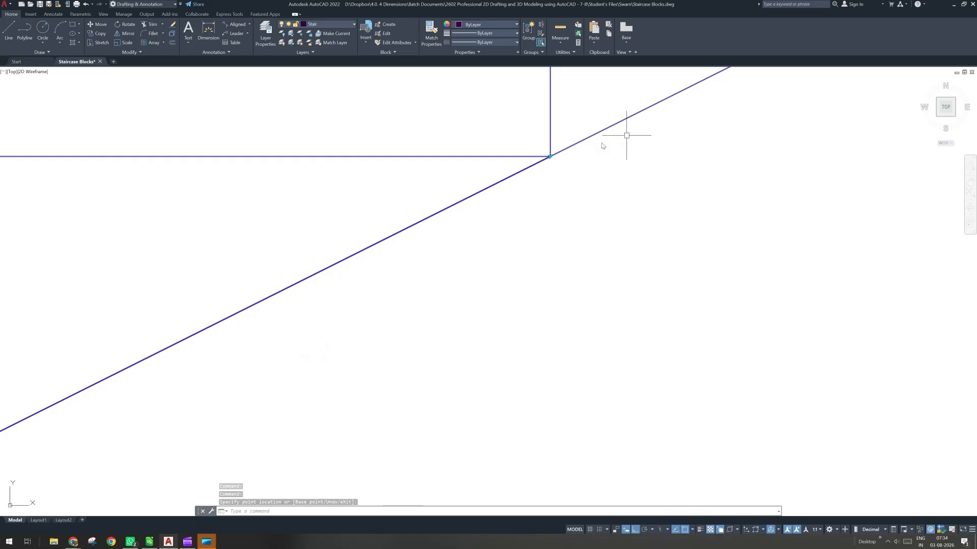
scroll(534, 157, up, 5)
middle_drag(640, 160, 649, 130)
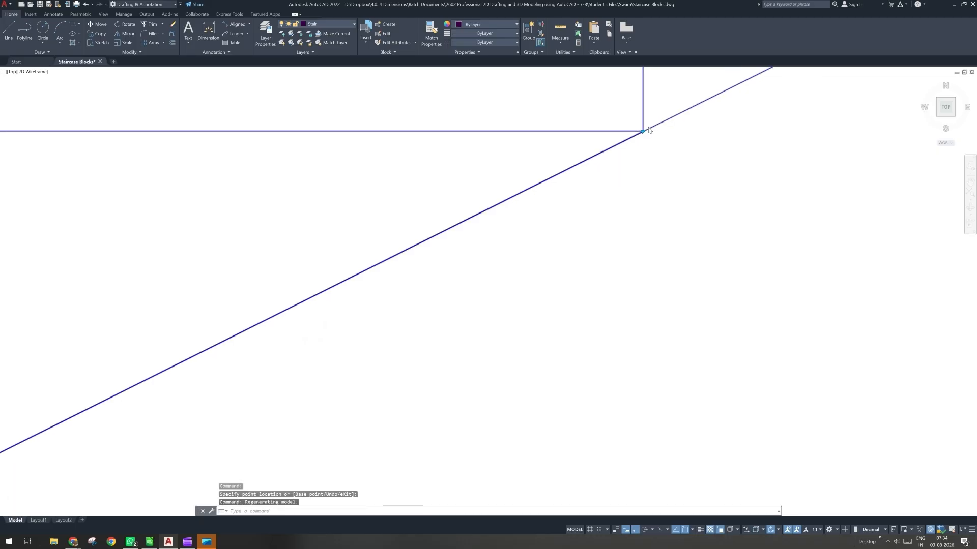
scroll(636, 145, up, 3)
scroll(618, 164, up, 3)
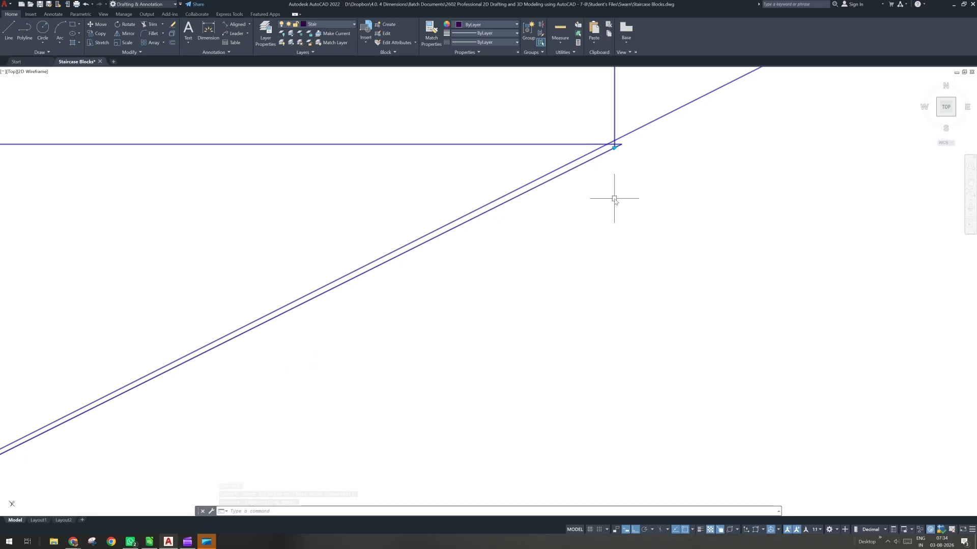
middle_drag(614, 198, 504, 334)
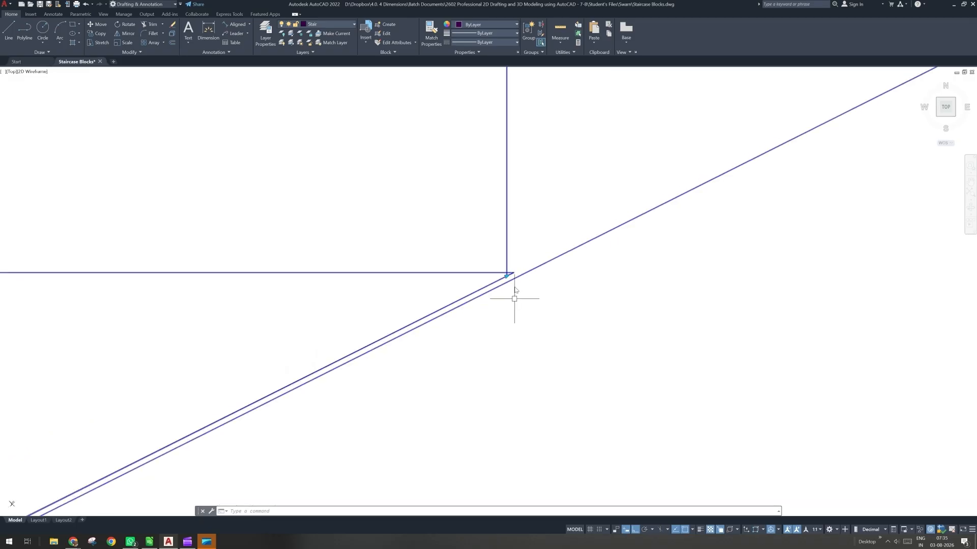
mouse_move(517, 295)
middle_down()
mouse_move(451, 342)
mouse_move(445, 304)
mouse_move(468, 310)
mouse_move(583, 256)
middle_up()
scroll(444, 300, down, 5)
scroll(471, 310, down, 10)
scroll(583, 255, down, 3)
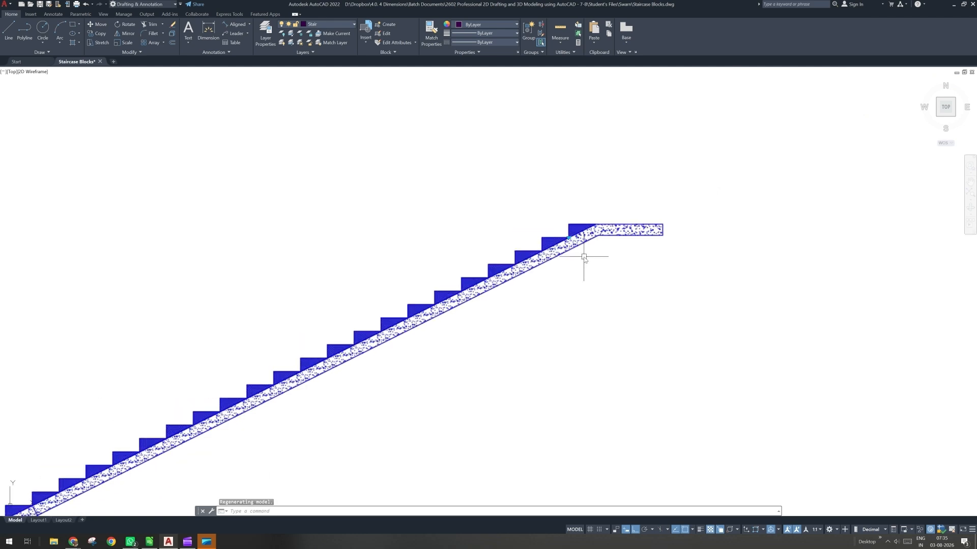
key(Escape)
- Shorten the stair block by one step at its upper distance grip and extend it again by one step
scroll(580, 252, up, 6)
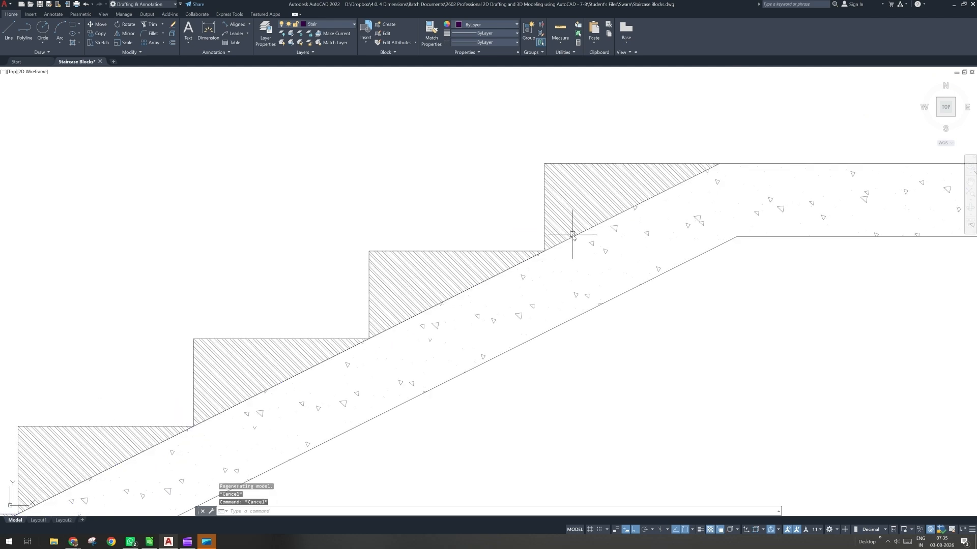
click(543, 263)
click(544, 251)
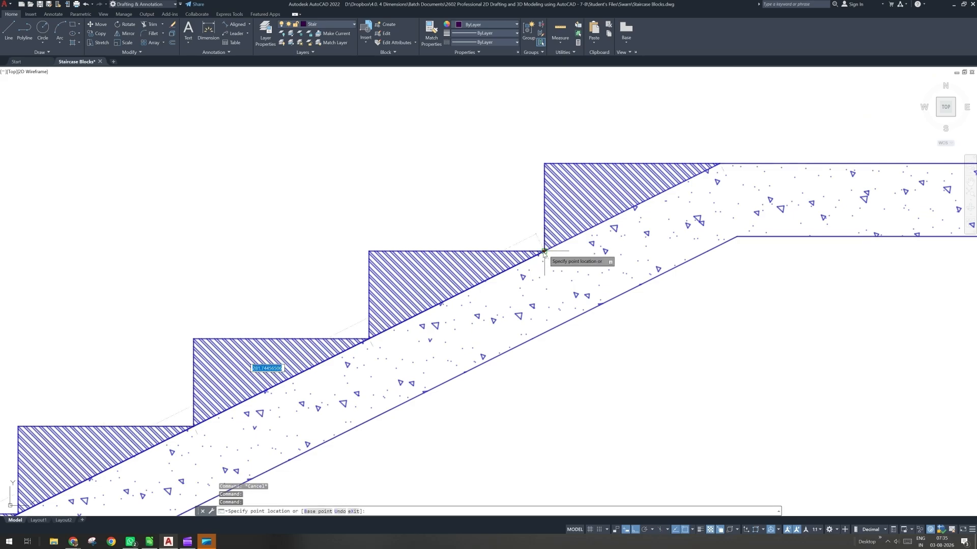
click(378, 333)
scroll(499, 311, down, 5)
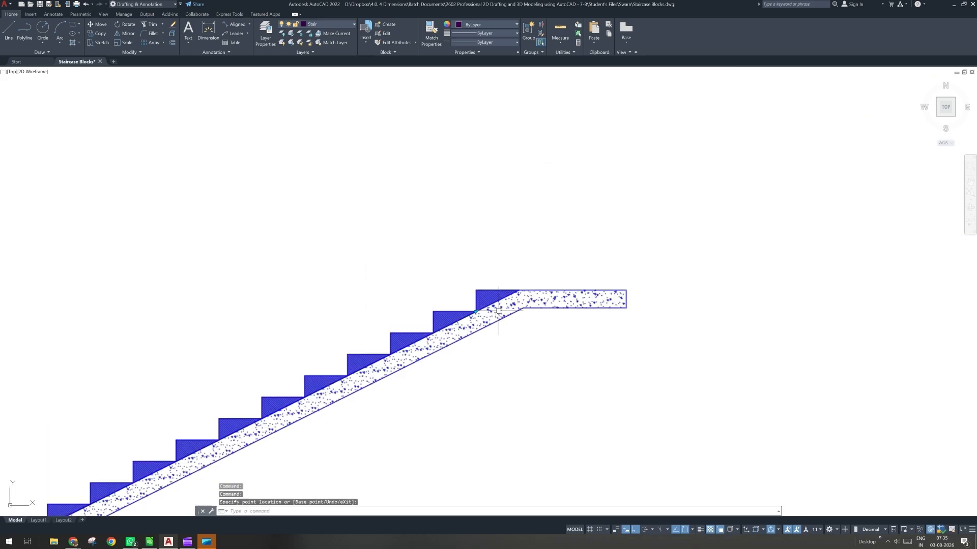
click(475, 312)
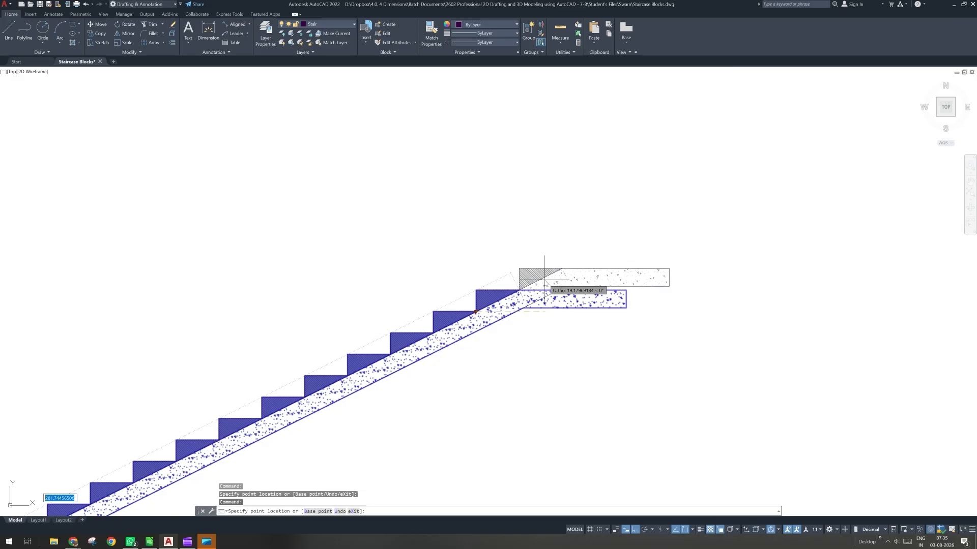
click(516, 290)
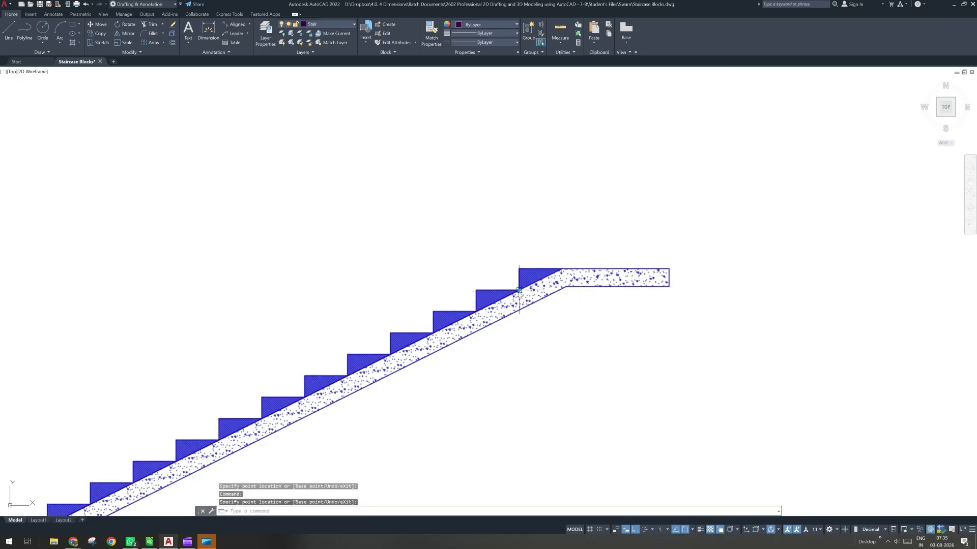
- Shorten the stair block to six steps using its upper distance grip and deselect it
click(519, 290)
middle_drag(415, 352, 593, 228)
scroll(593, 227, down, 6)
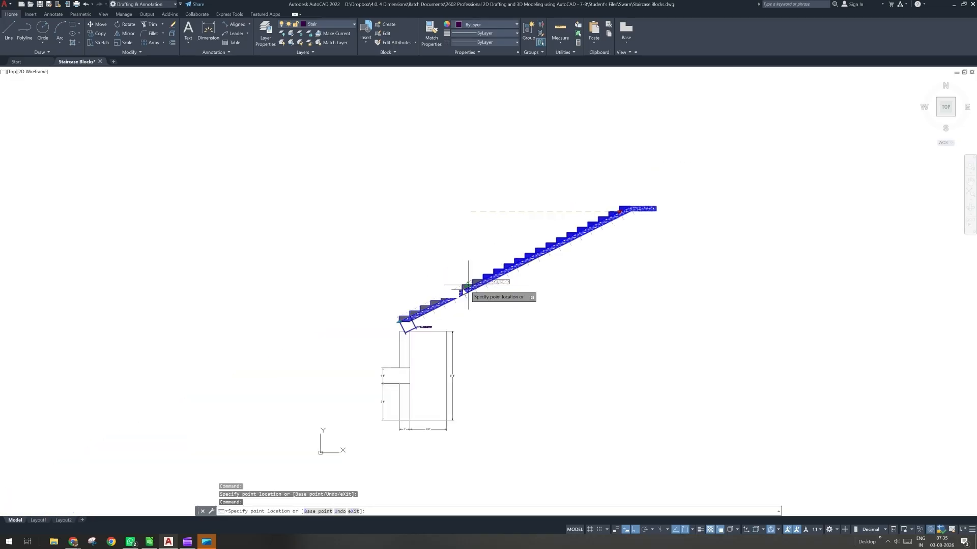
scroll(464, 291, up, 4)
key(Escape)
key(Escape)
scroll(371, 335, up, 2)
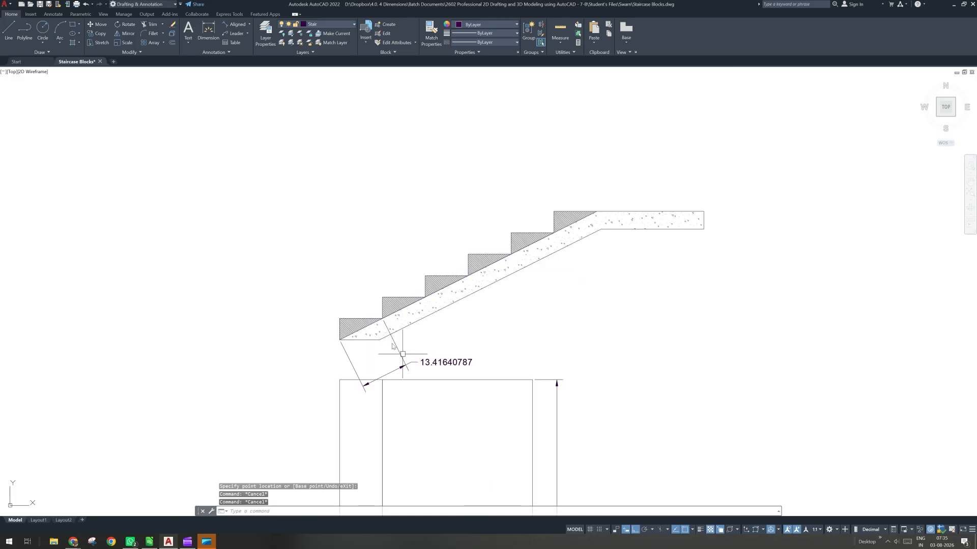
- Reopen the stair block for editing and set the drawing's length units to Architectural with a precision of 0'-0 1/16"
double_click(413, 321)
click(377, 275)
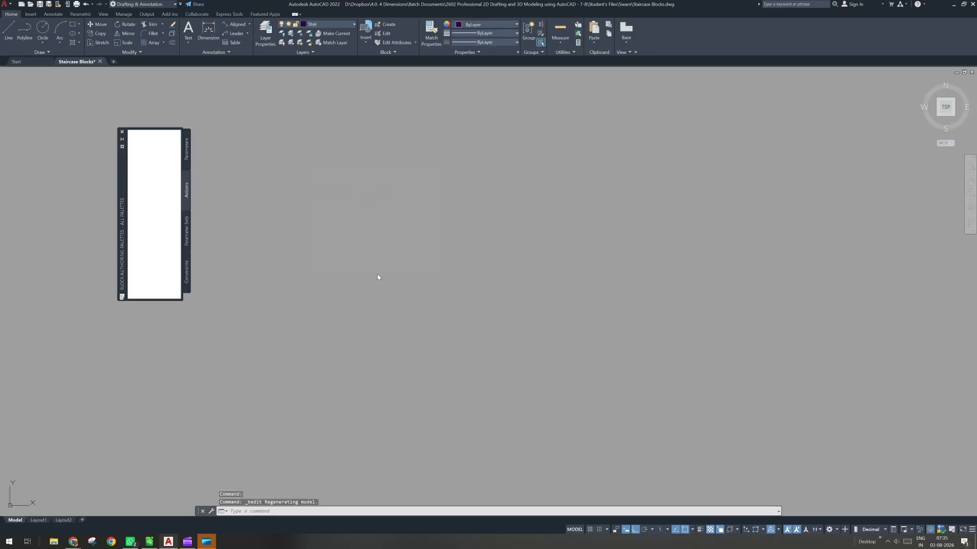
text(un)
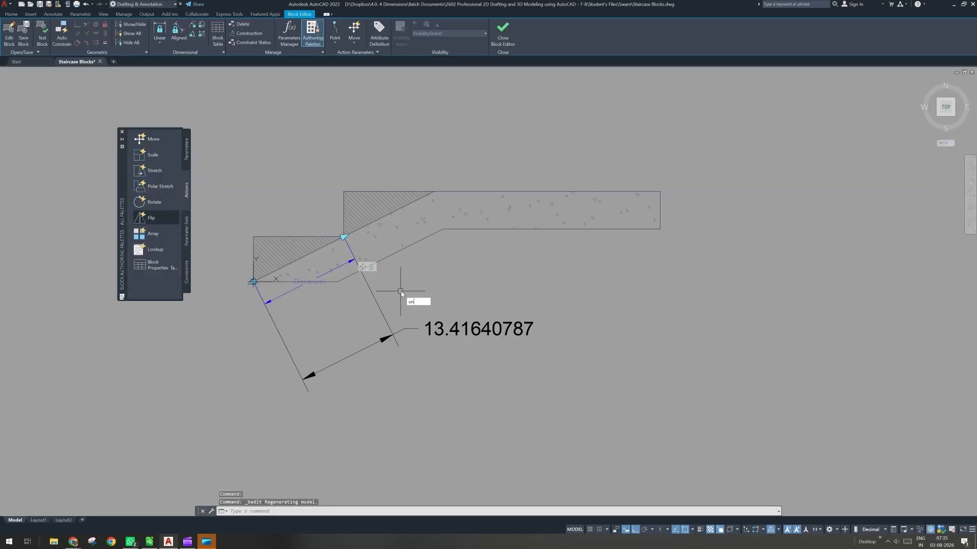
key(Return)
click(442, 232)
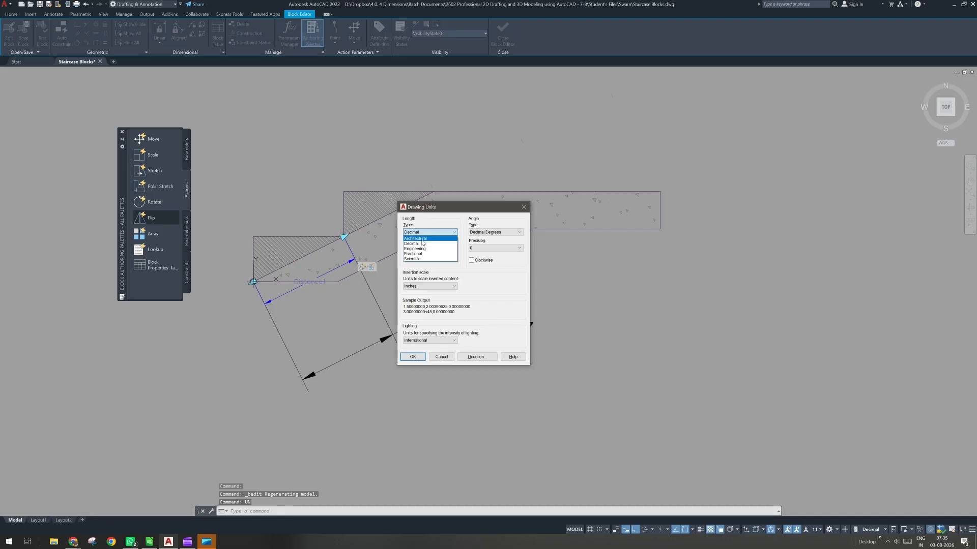
click(417, 239)
click(423, 248)
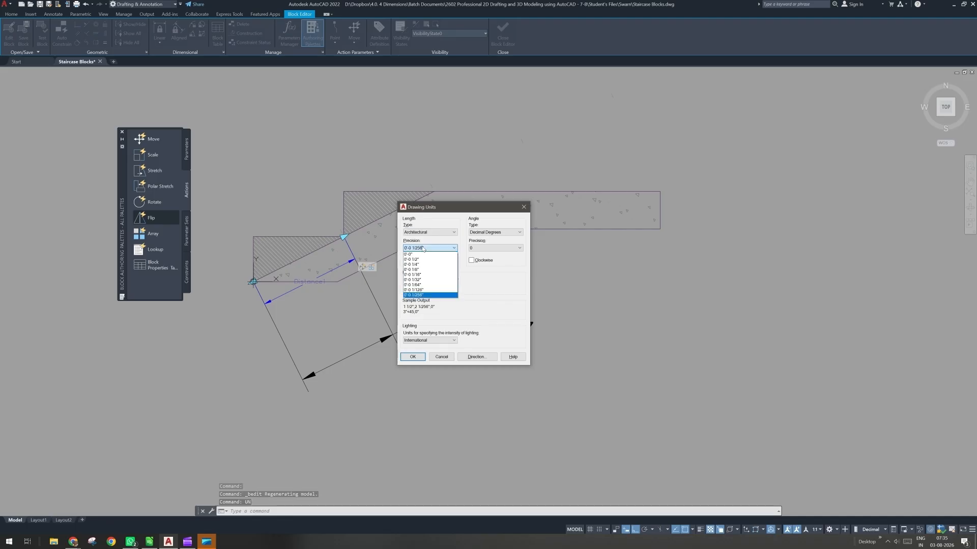
click(422, 274)
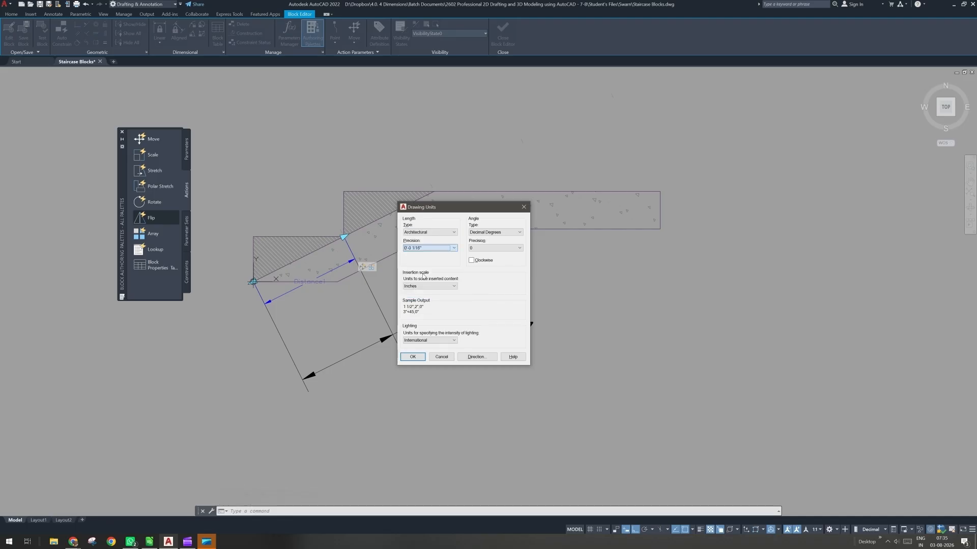
click(412, 357)
- Set the Stair Dimensions style's primary units to Architectural with a precision of 0'-0 1/16"
text(d)
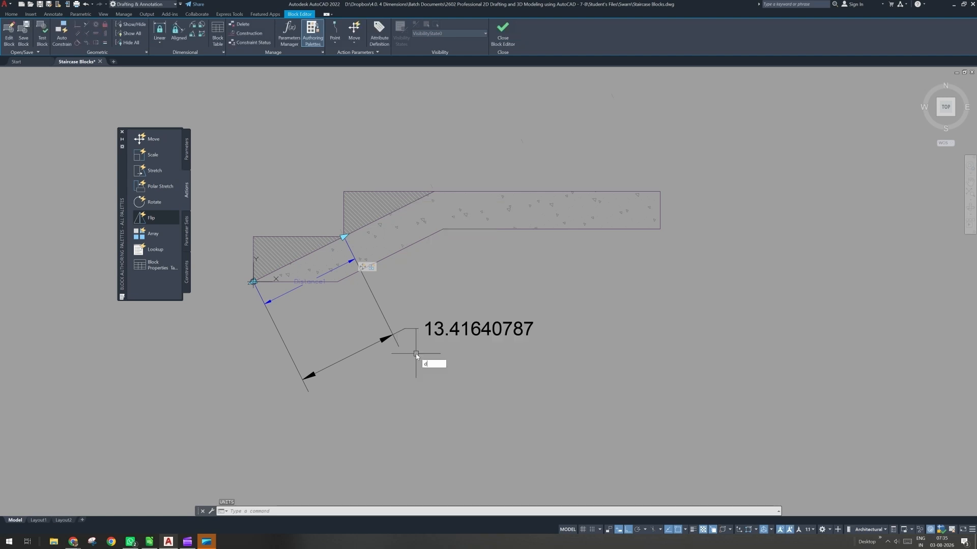
key(Return)
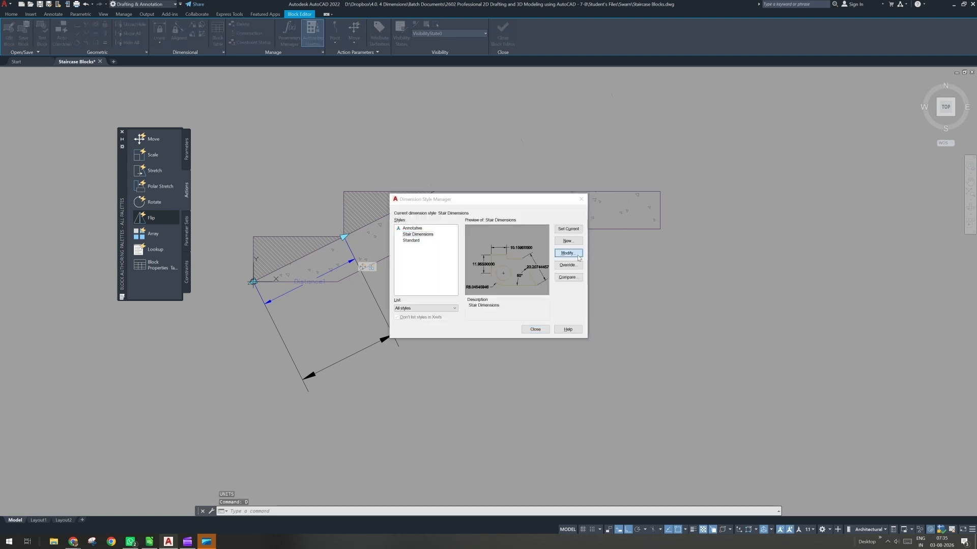
click(575, 253)
click(482, 212)
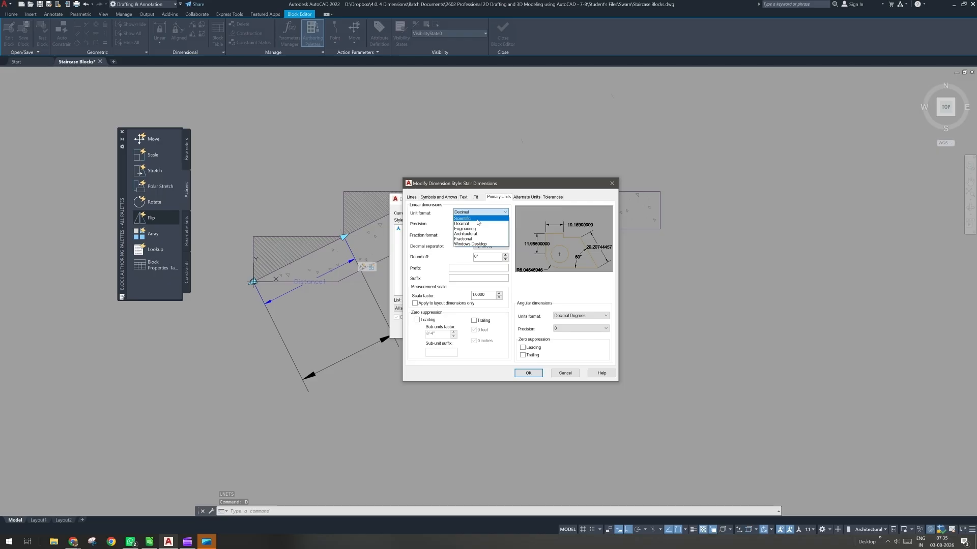
click(477, 224)
click(476, 224)
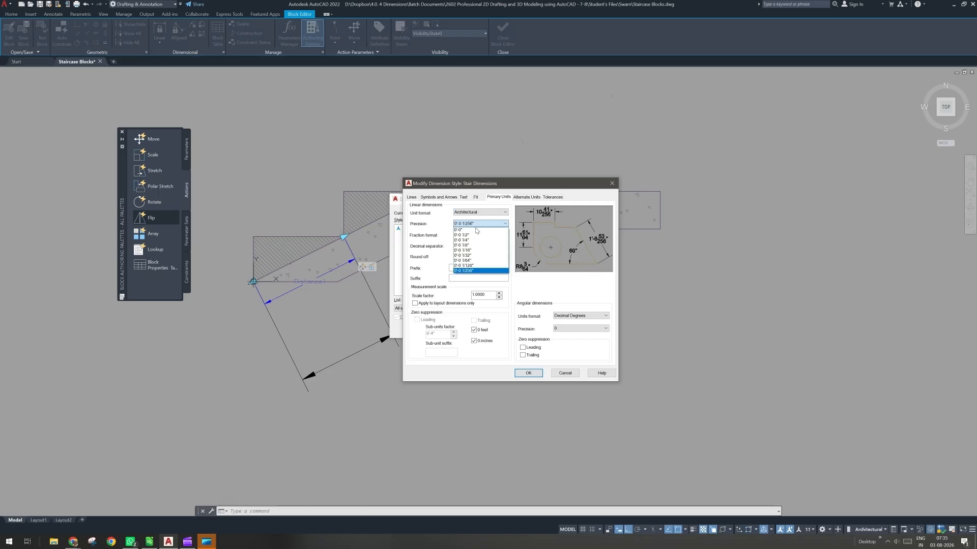
click(475, 250)
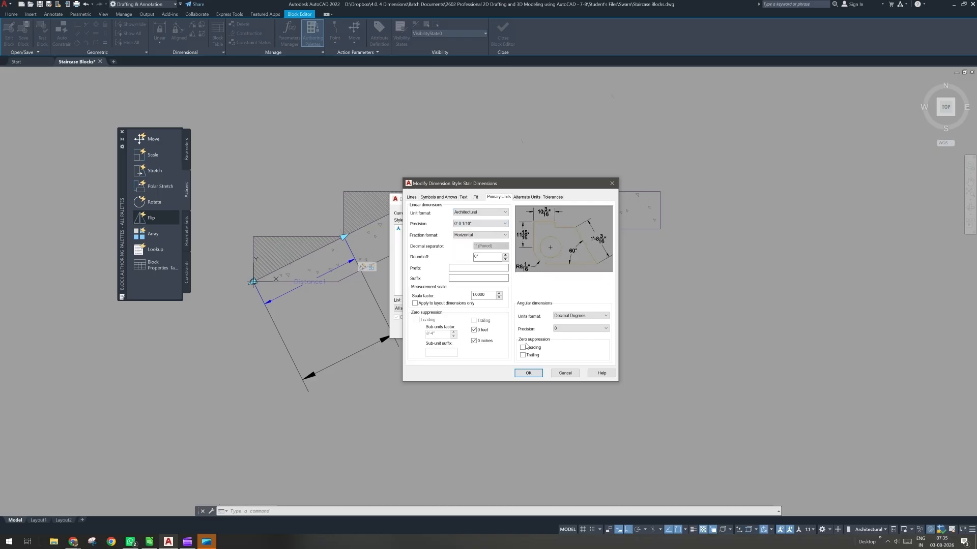
click(528, 373)
click(535, 327)
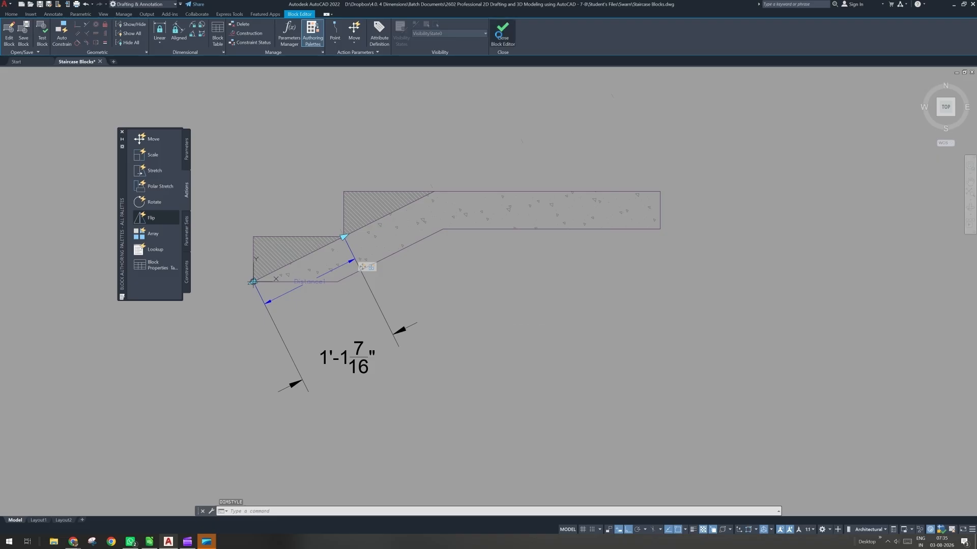
- Close the block editor and extend the stair block to about 18 steps using its upper distance grip
click(500, 33)
click(433, 266)
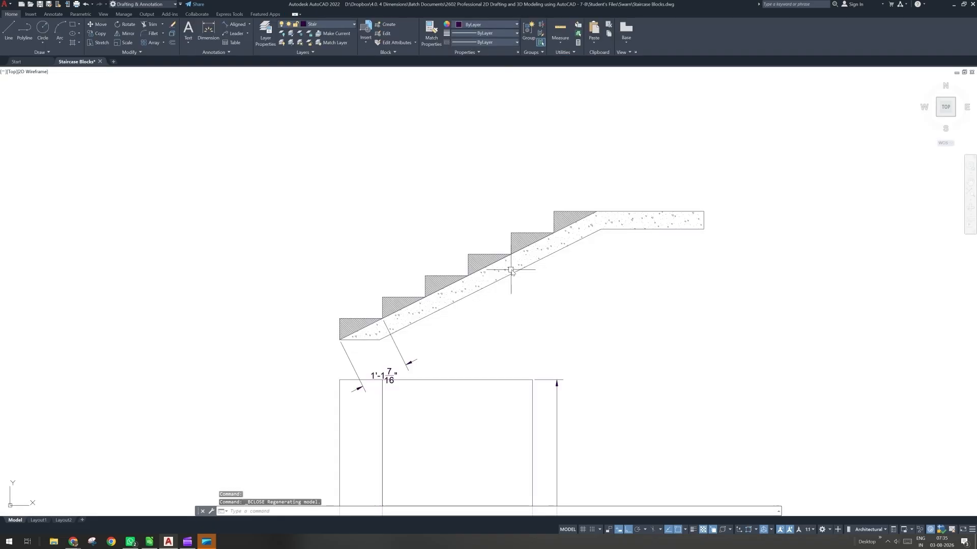
click(515, 274)
middle_drag(523, 267, 449, 324)
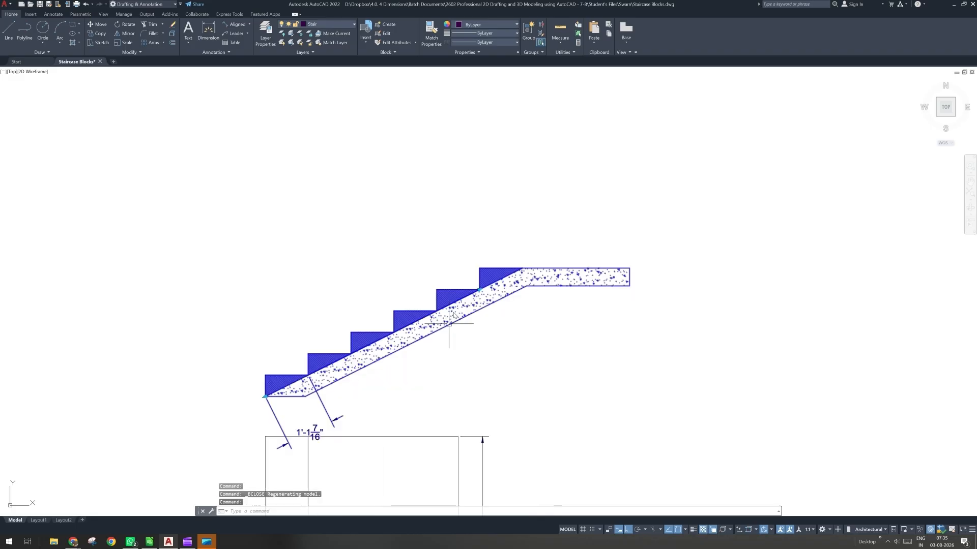
click(480, 291)
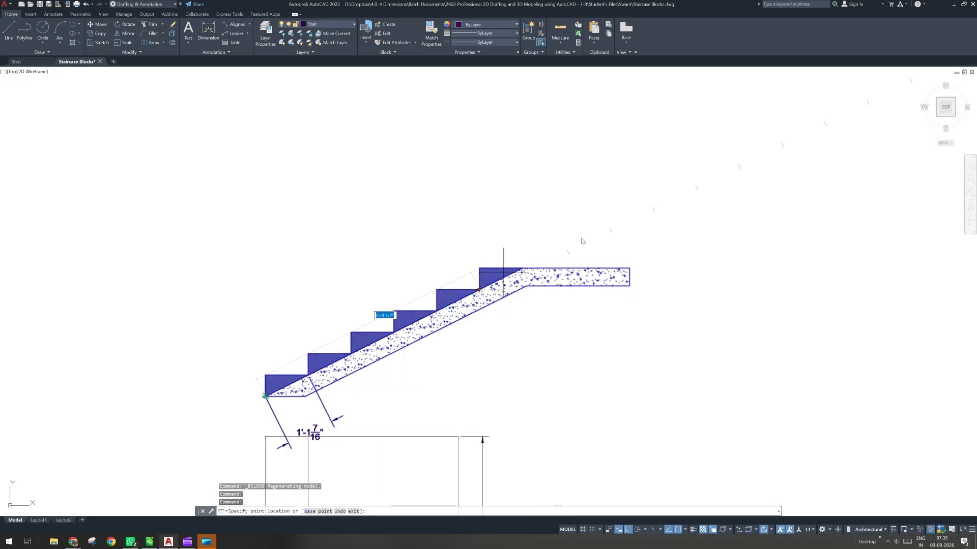
scroll(634, 224, down, 4)
middle_drag(634, 224, 489, 288)
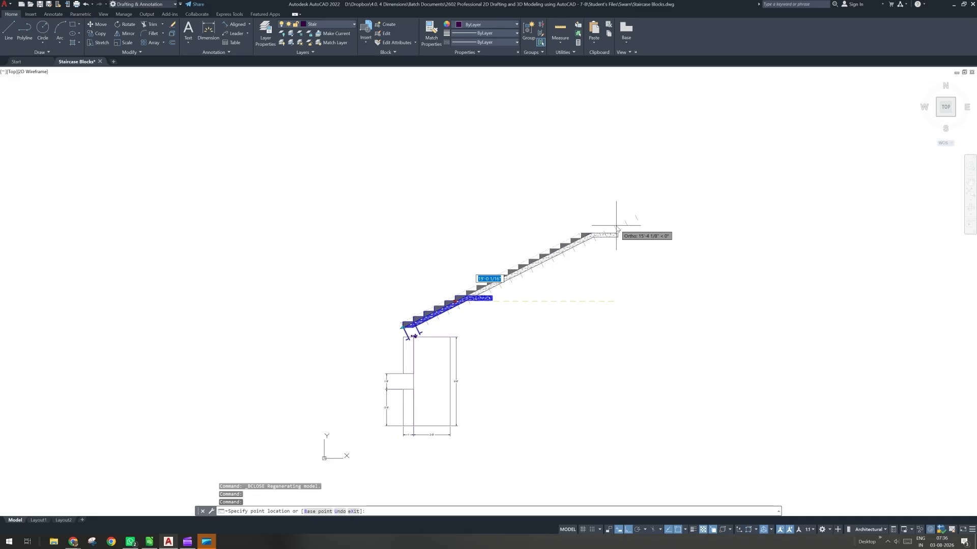
click(616, 227)
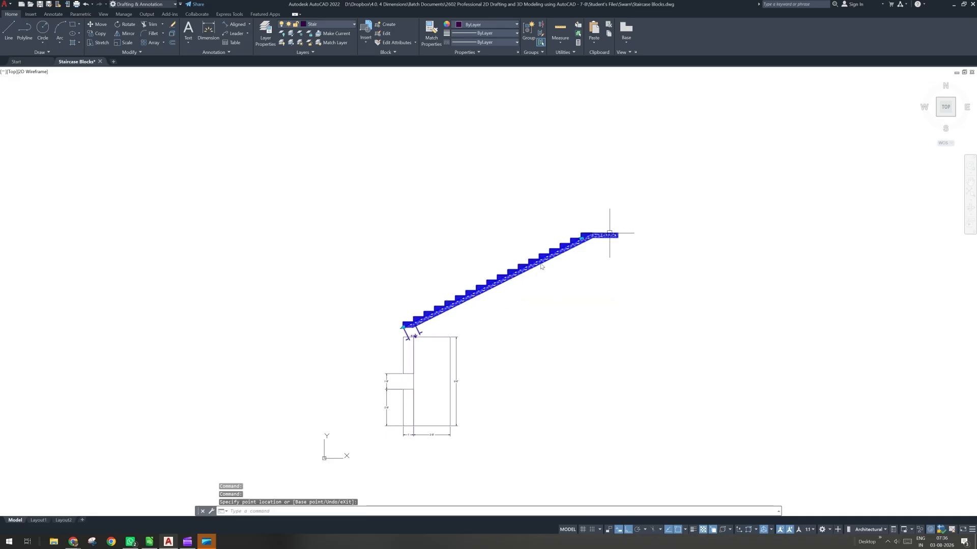
- Reopen the Stair Side View block for editing and delete the aligned dimension below its first step
click(476, 291)
double_click(477, 293)
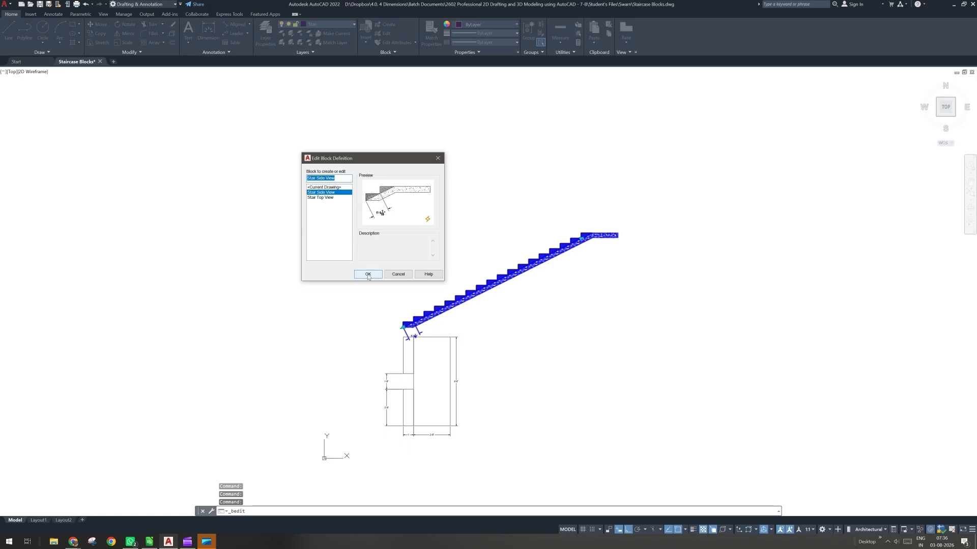
click(368, 275)
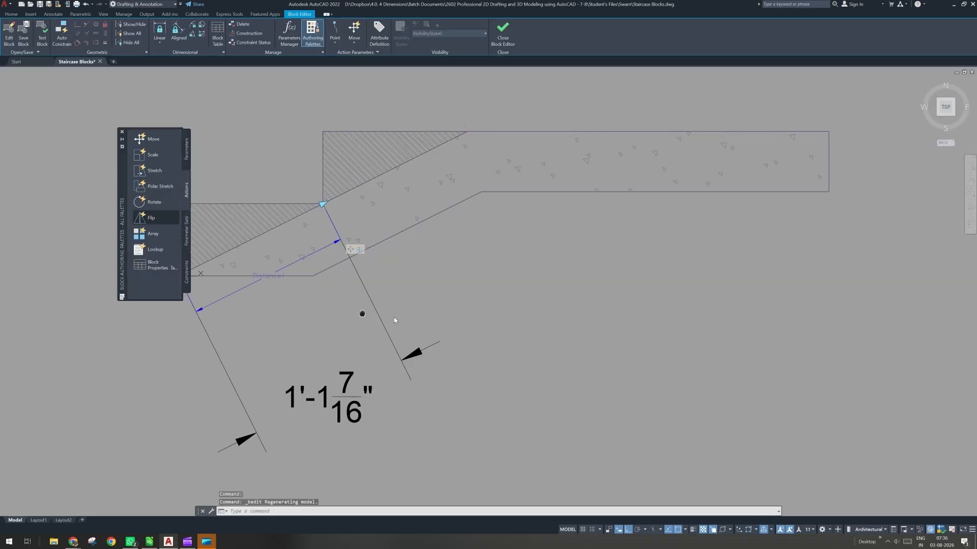
key(Escape)
click(439, 311)
click(416, 347)
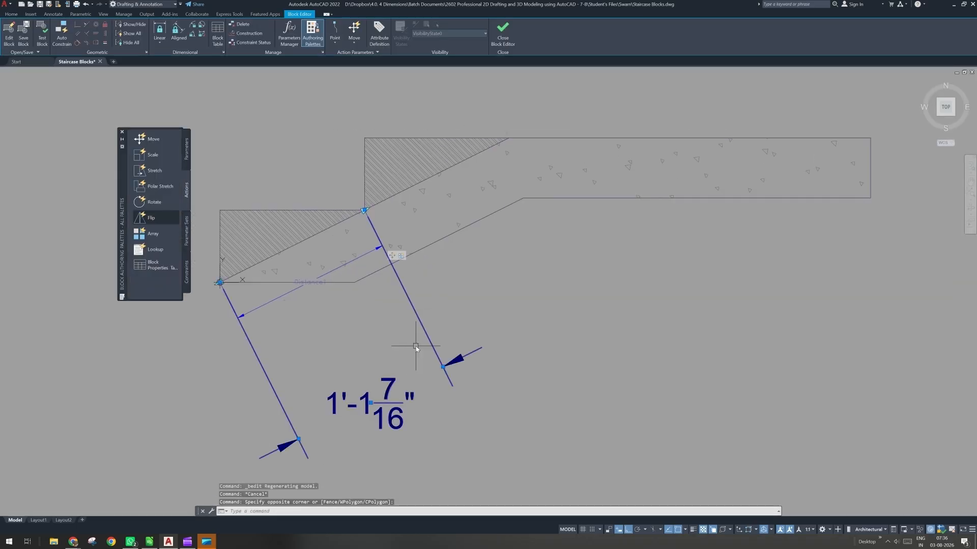
key(Delete)
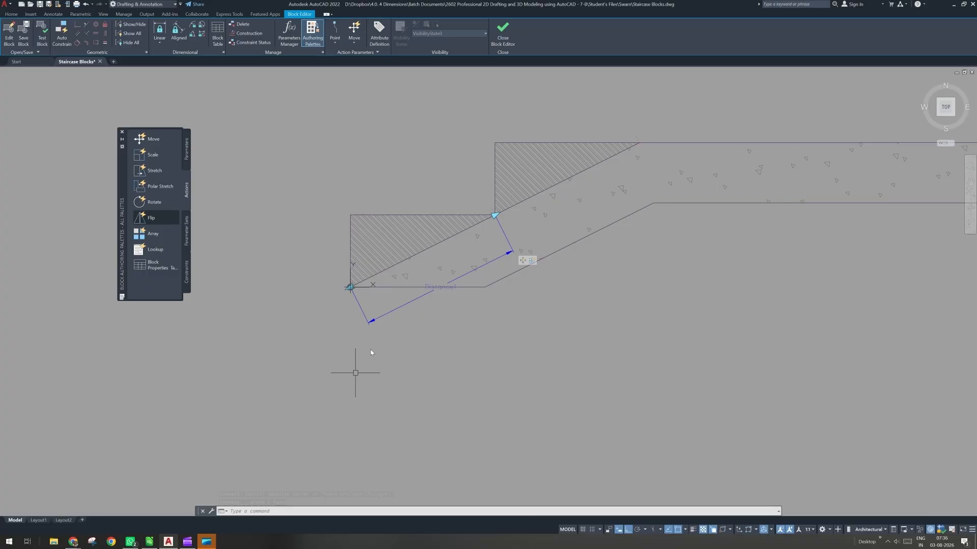
- Start the Line command in the stair block and open the list of layers for the new line
text(l)
key(Return)
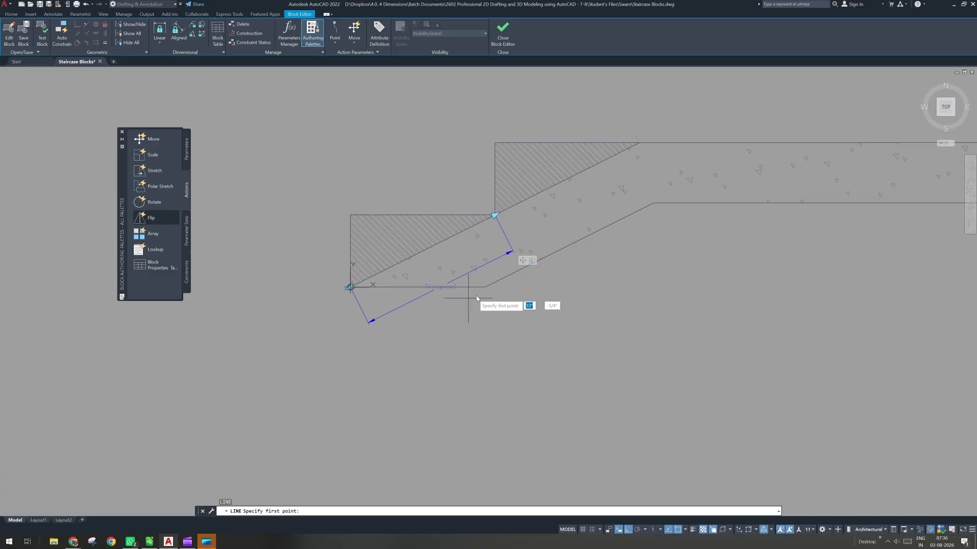
click(11, 14)
click(343, 26)
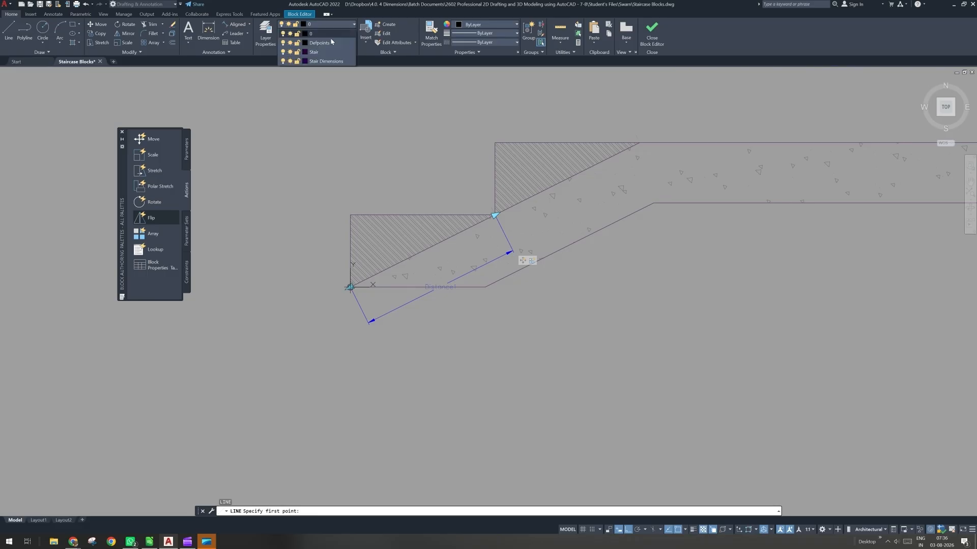
- Draw three support lines on the Stair layer from the slab's underside corner: 12 inches down, 9 inches left, and back up to the underside
click(314, 52)
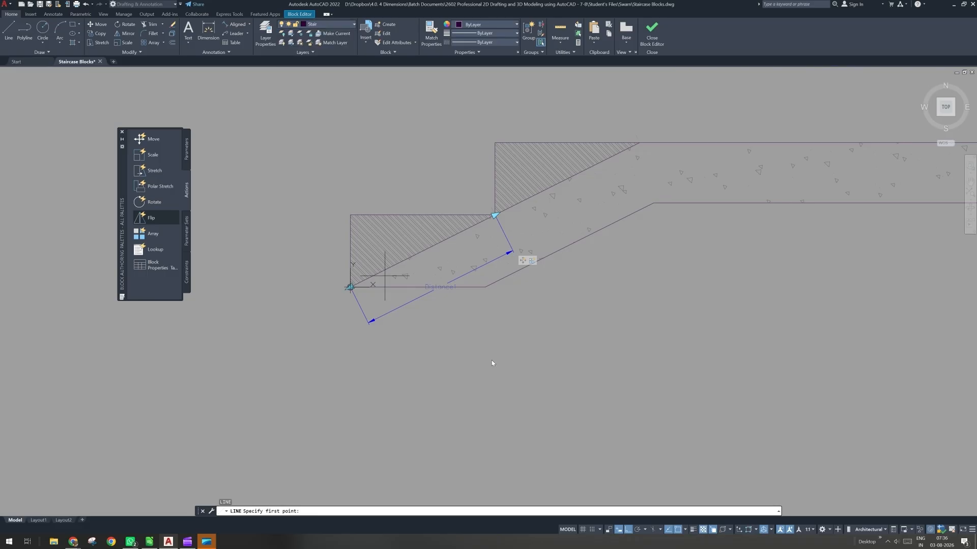
click(483, 290)
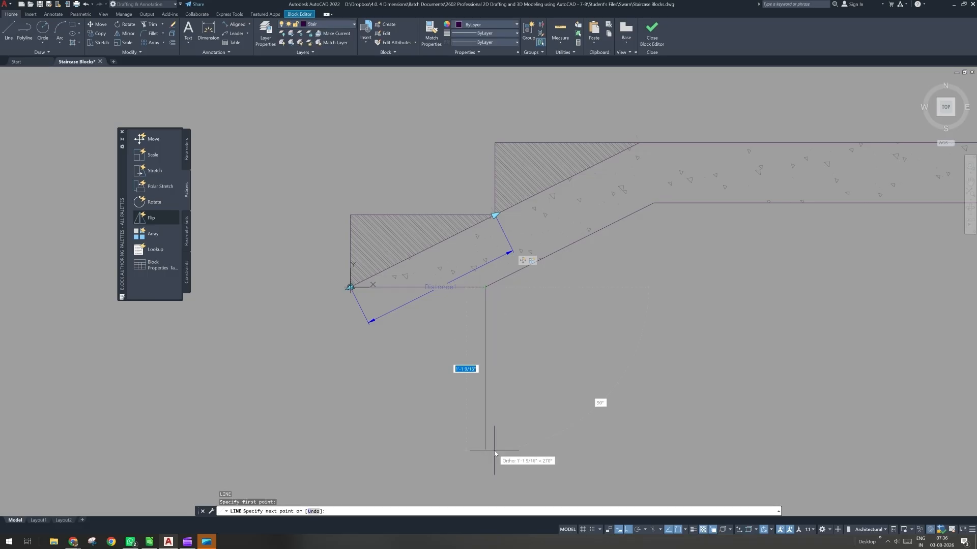
text(14)
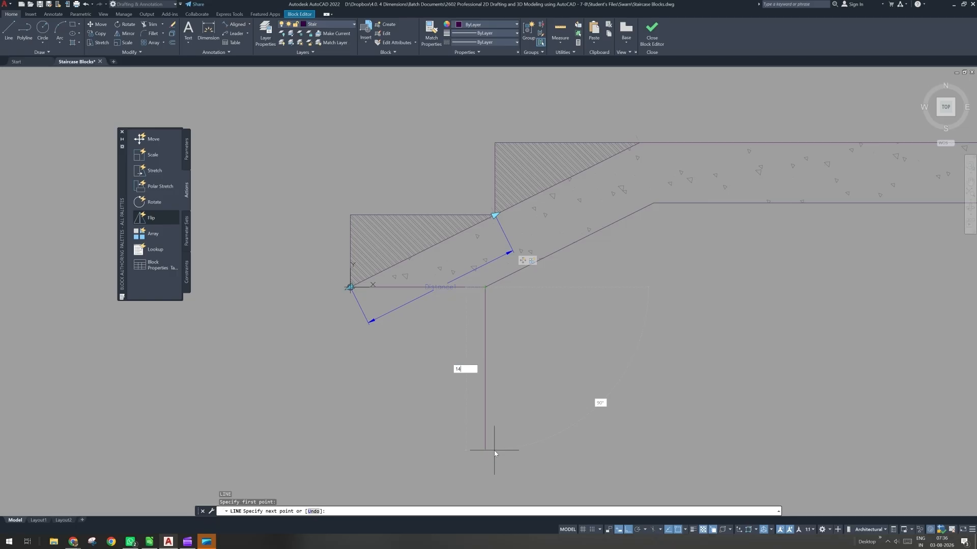
text(2)
key(Return)
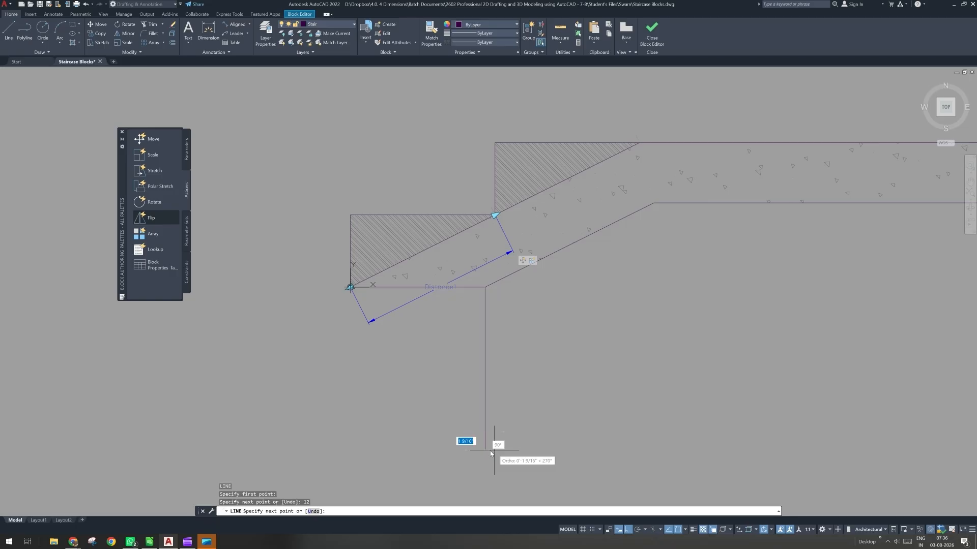
text(9)
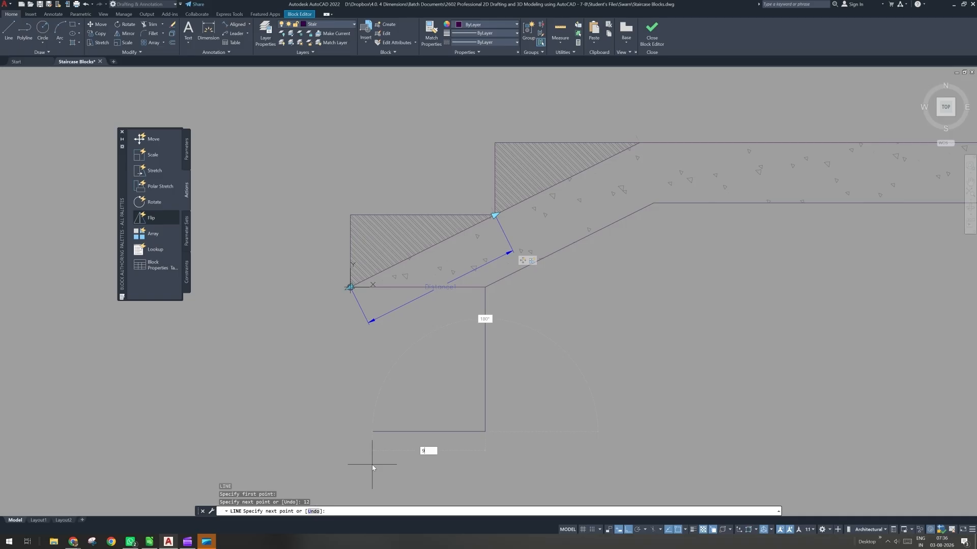
key(Return)
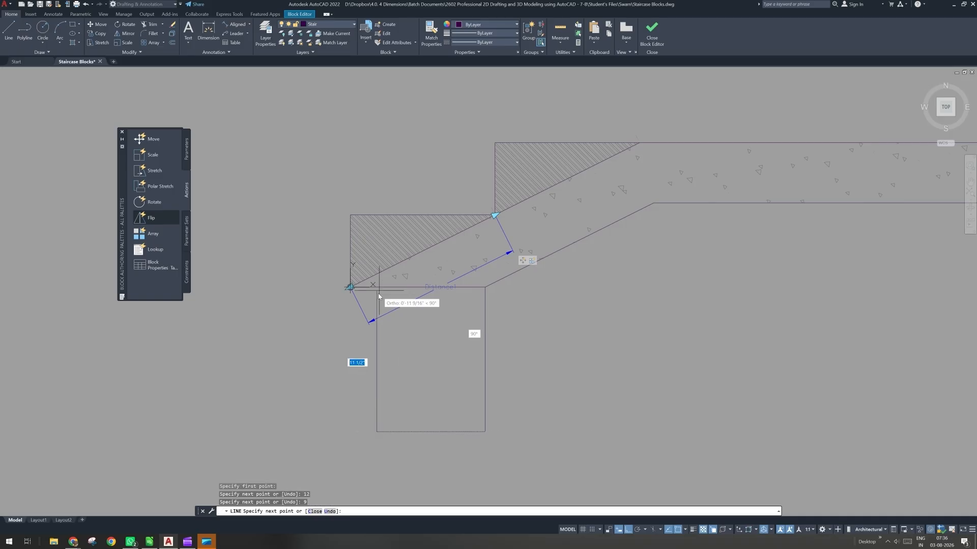
scroll(378, 296, up, 2)
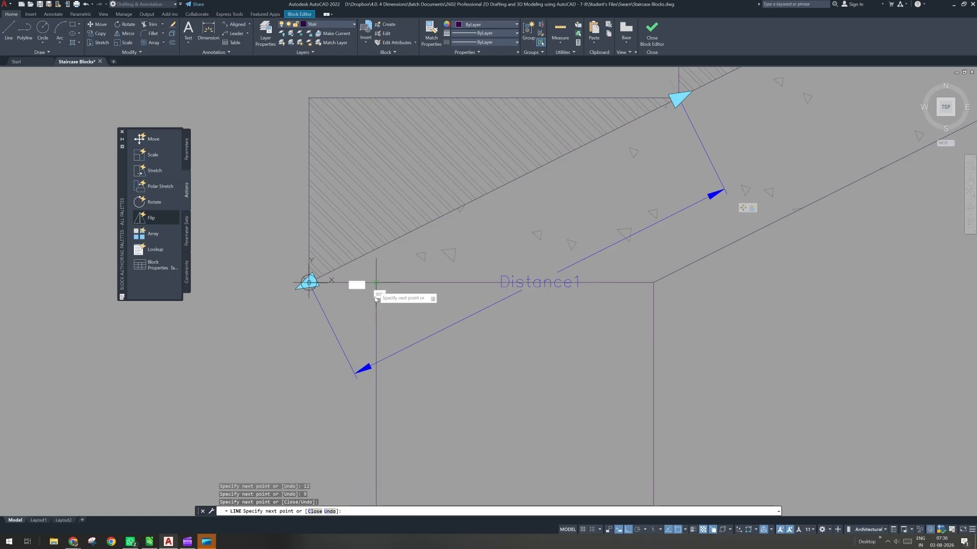
key(Escape)
- Move the three support lines left so their upper-left end meets the stair's lower-left corner
scroll(420, 291, down, 2)
click(598, 412)
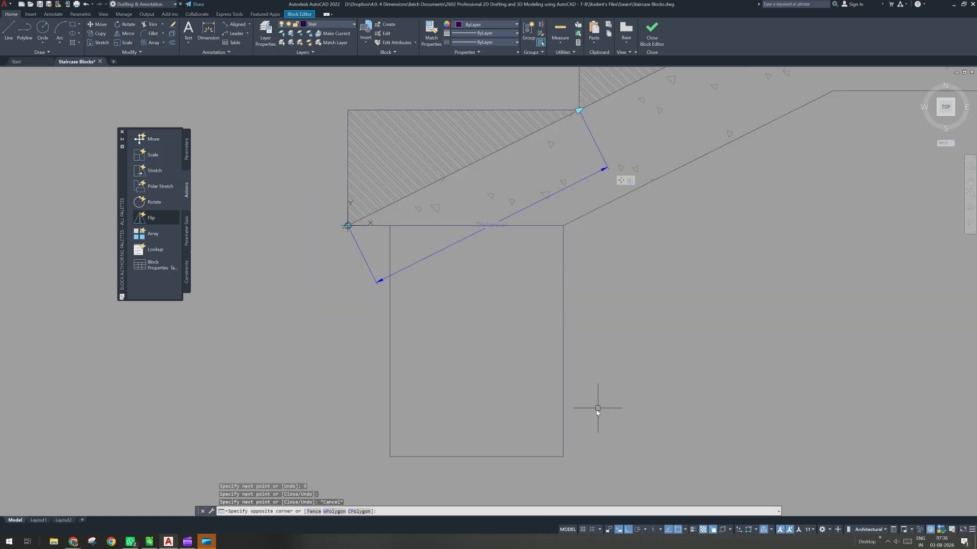
click(343, 467)
text(m)
key(Return)
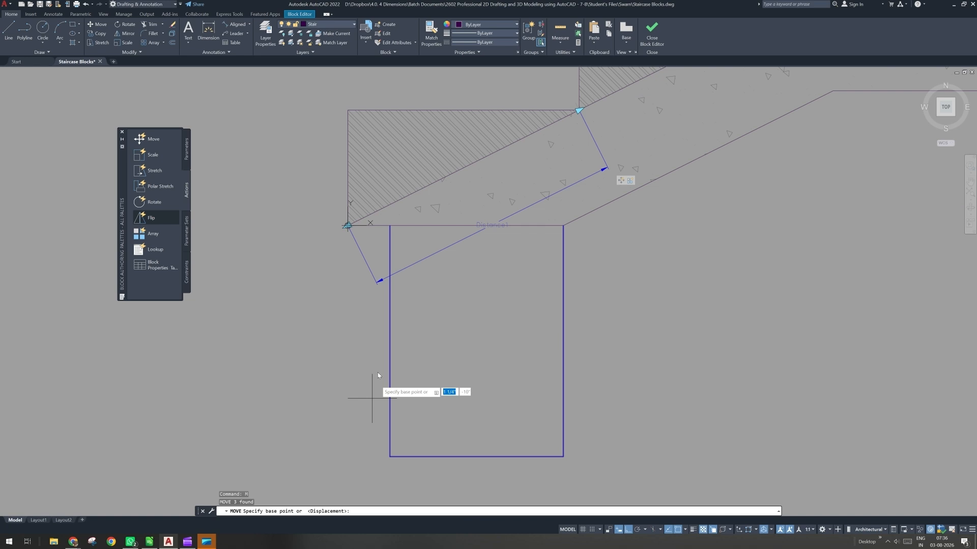
click(389, 227)
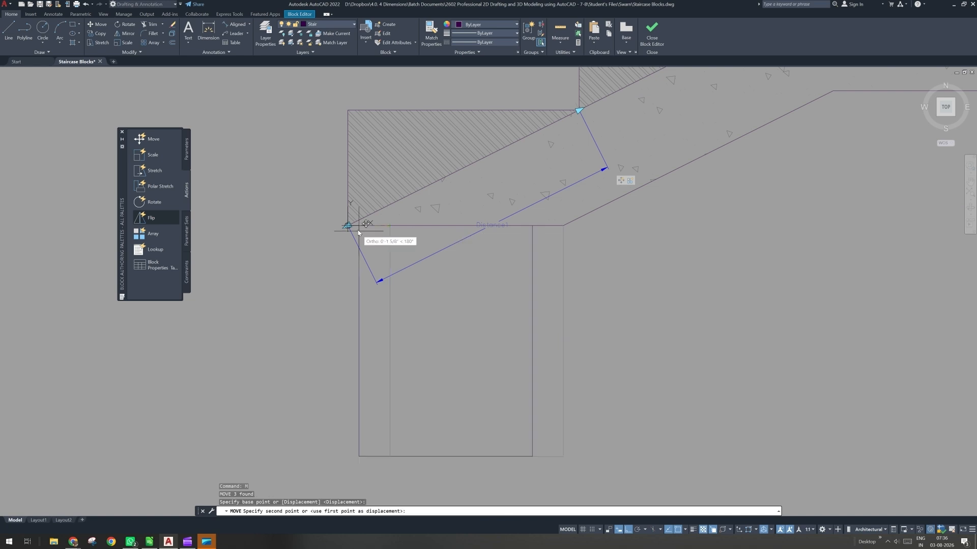
scroll(359, 233, up, 5)
scroll(317, 217, down, 5)
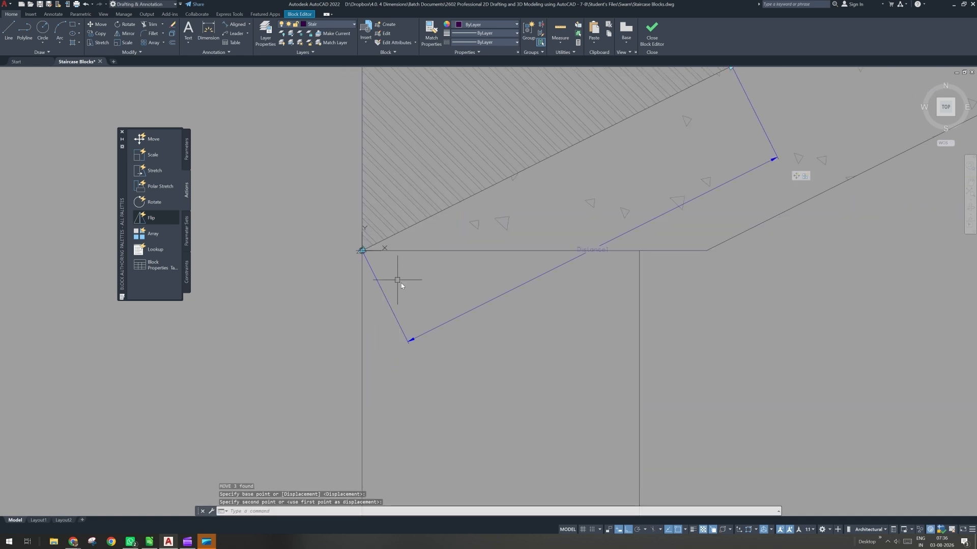
click(401, 282)
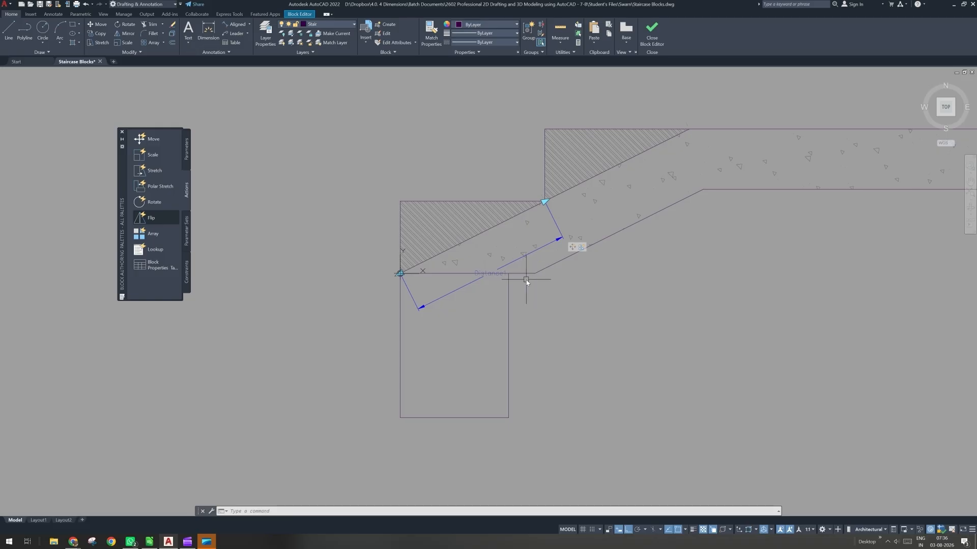
- Draw a short line along the sloped underside, starting at the corner where it meets the horizontal base line
text(l)
key(Return)
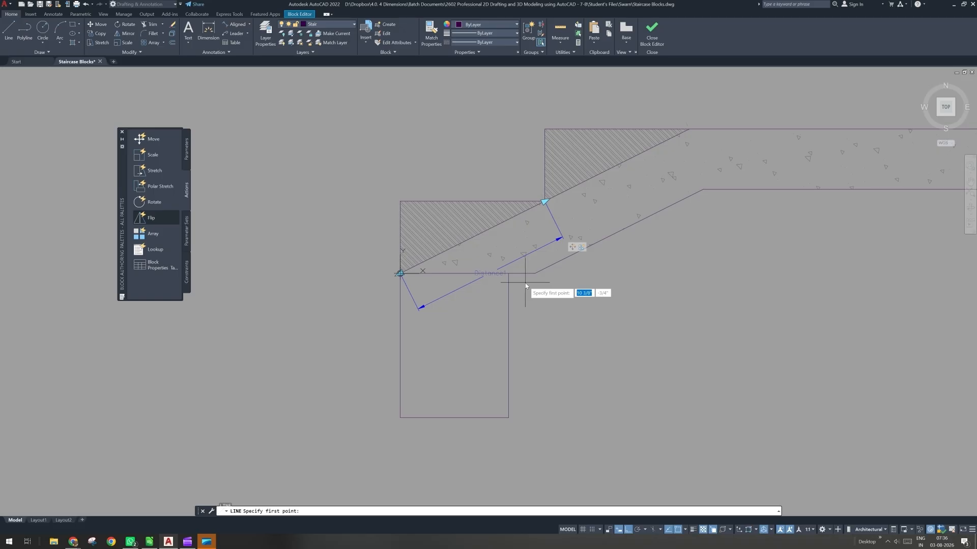
click(535, 274)
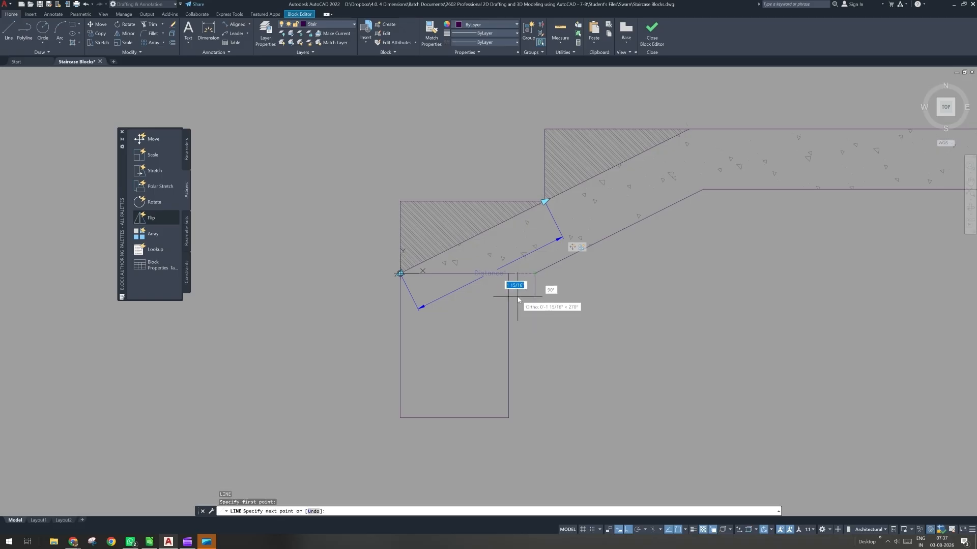
click(559, 261)
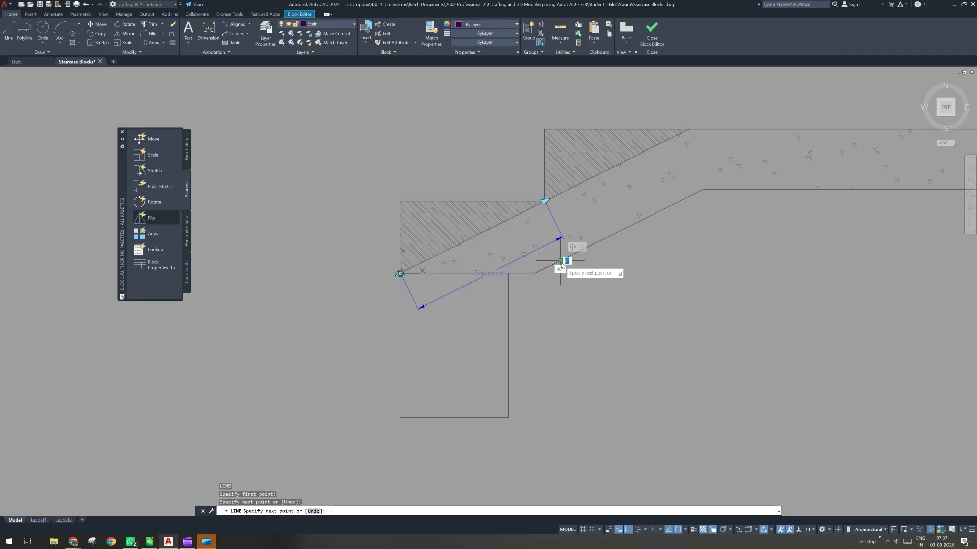
key(Escape)
- Extend the short sloped line down to the support's right edge
text(e)
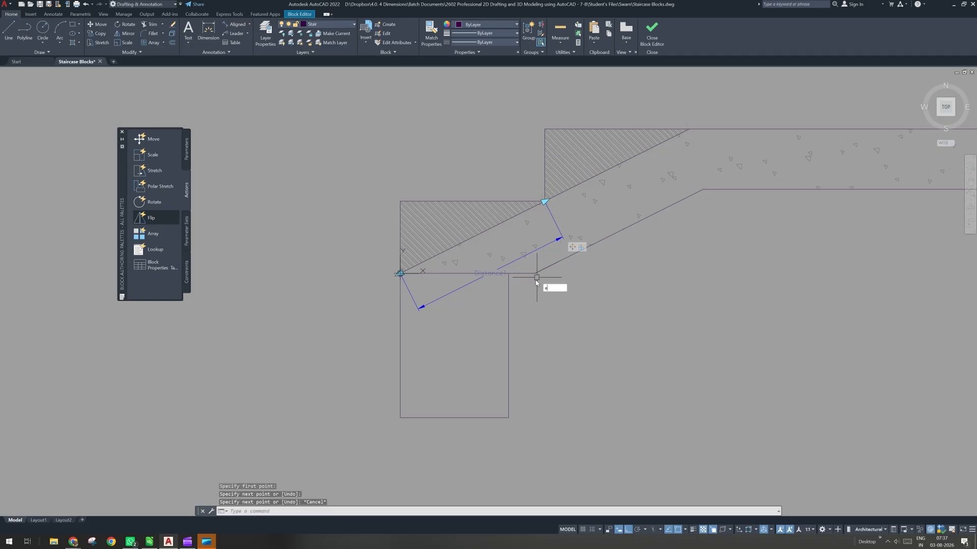
text(x)
key(Return)
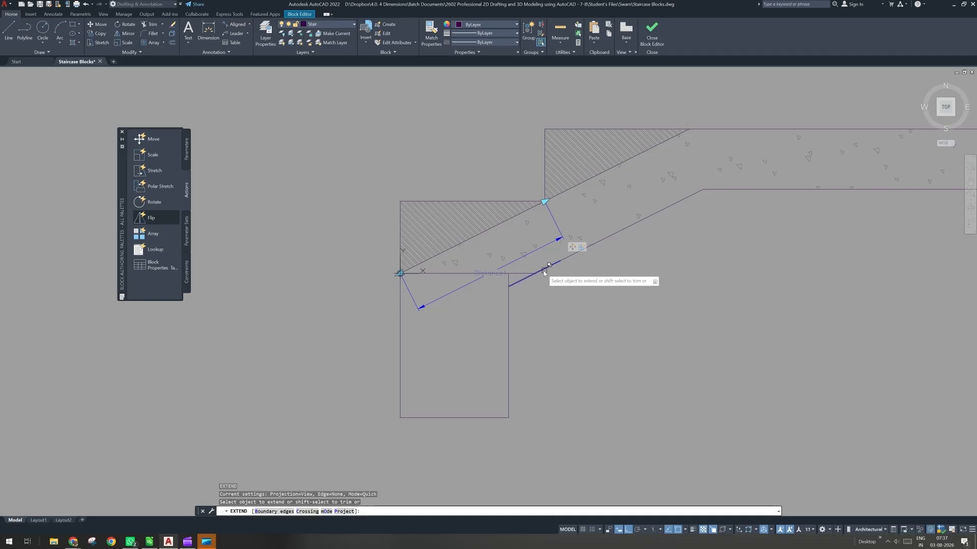
click(543, 273)
click(559, 298)
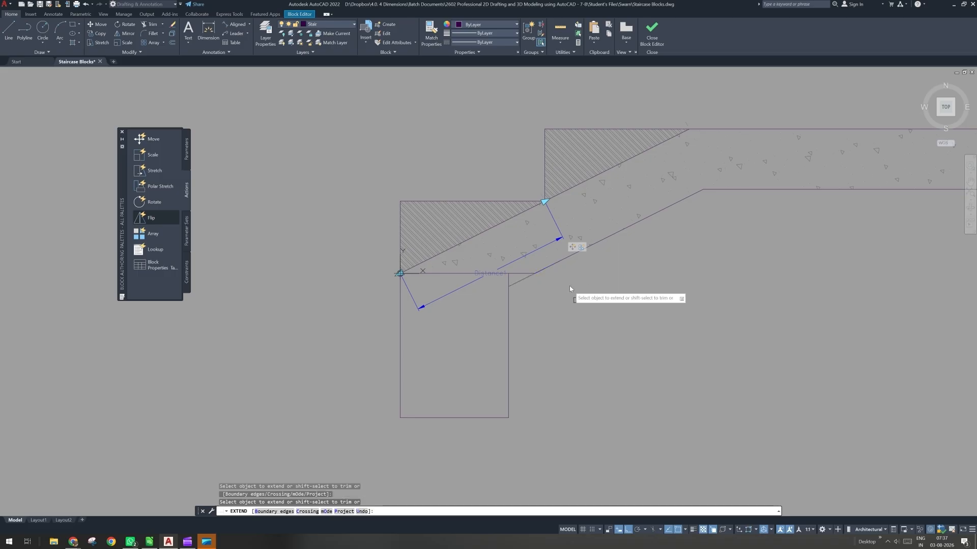
key(Escape)
click(524, 279)
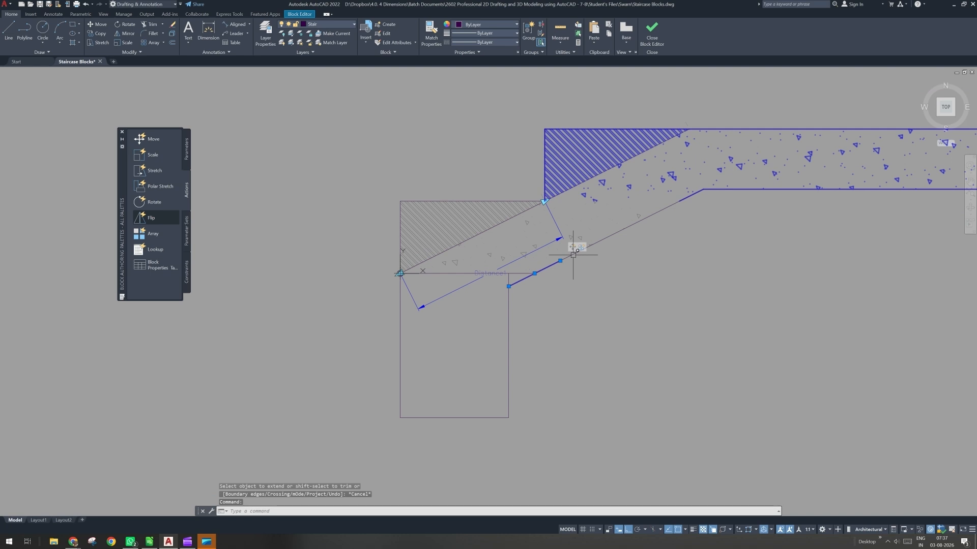
click(574, 254)
key(Escape)
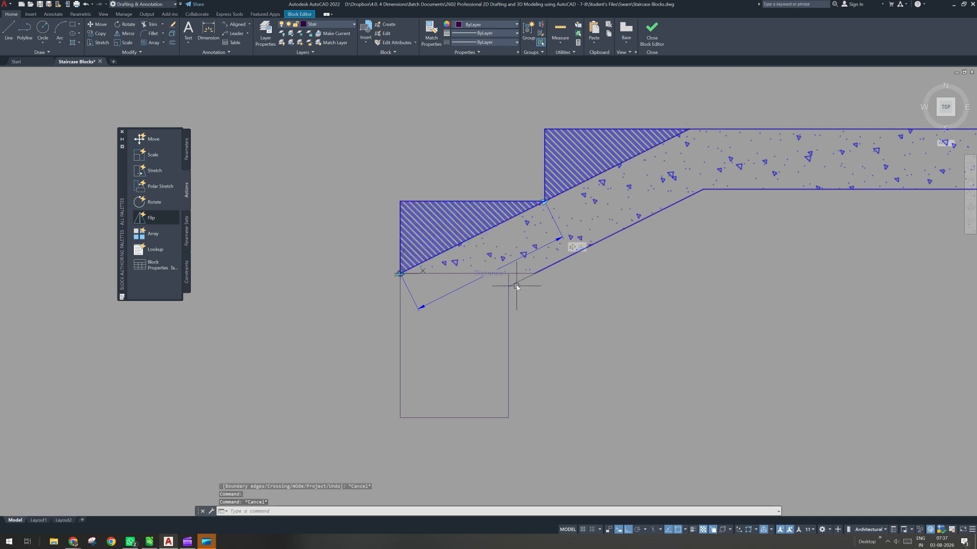
click(516, 285)
key(Escape)
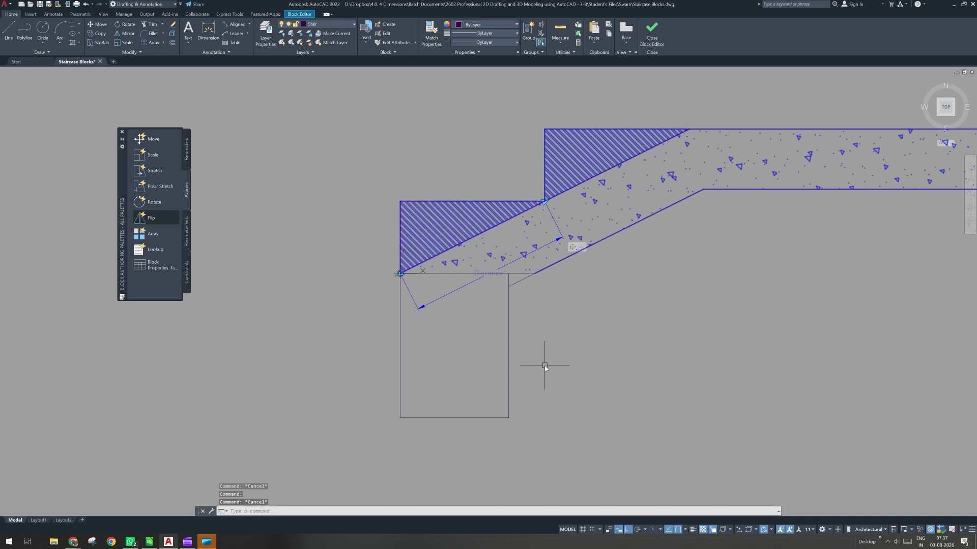
- Regenerate the display and shorten the extended sloped line by stretching its upper end back to the slab's underside corner
text(RE)
key(Return)
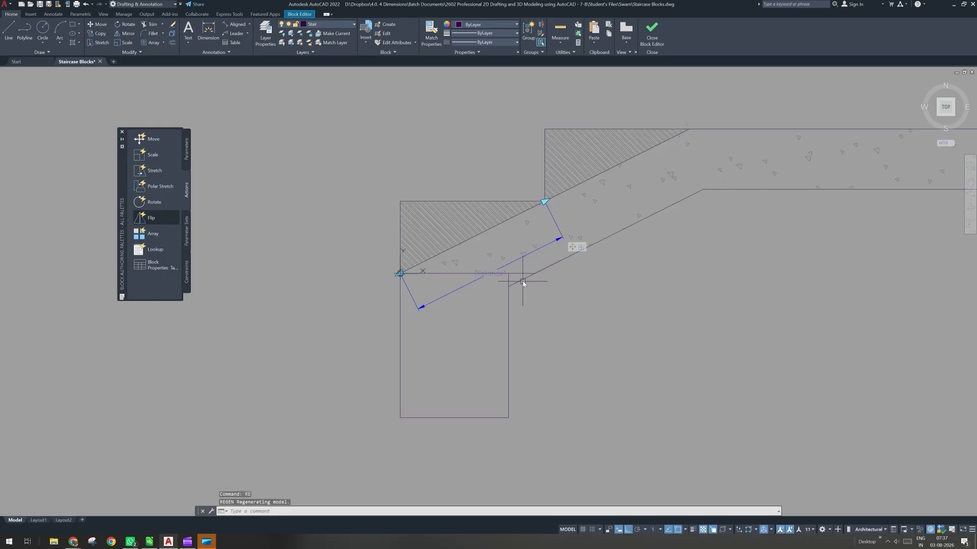
click(522, 280)
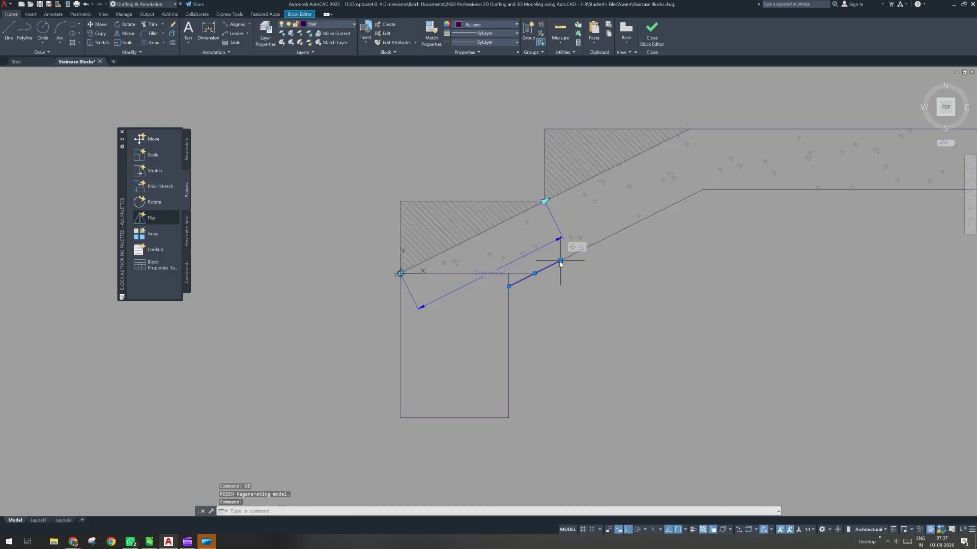
click(560, 261)
click(536, 275)
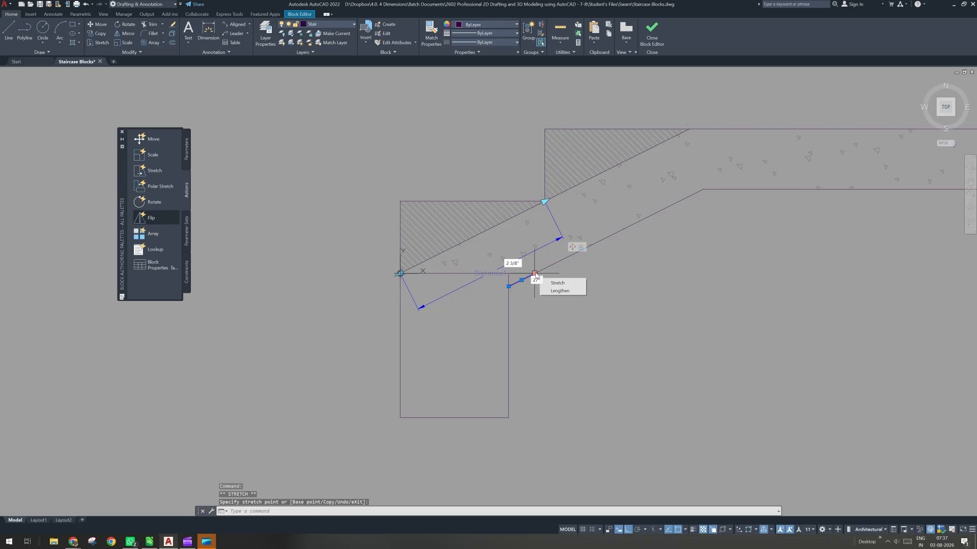
key(Escape)
key(Escape)
- Trim the part of the support's right edge that projects above the short sloped line
click(506, 288)
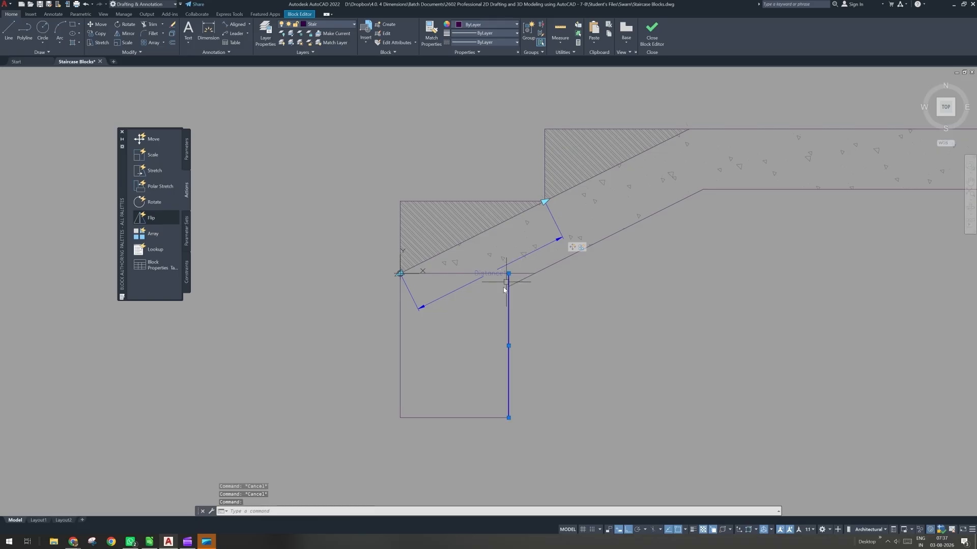
key(Escape)
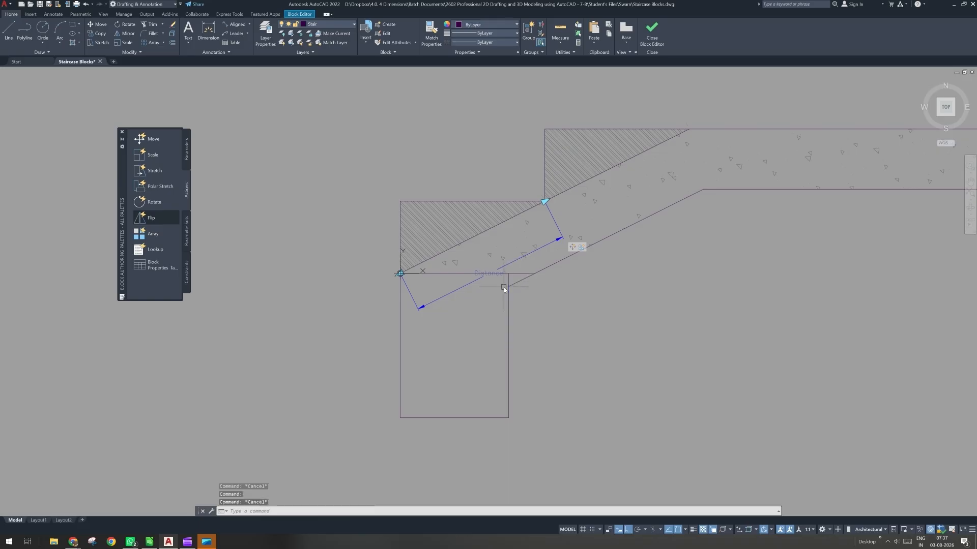
text(tr)
key(Return)
click(507, 280)
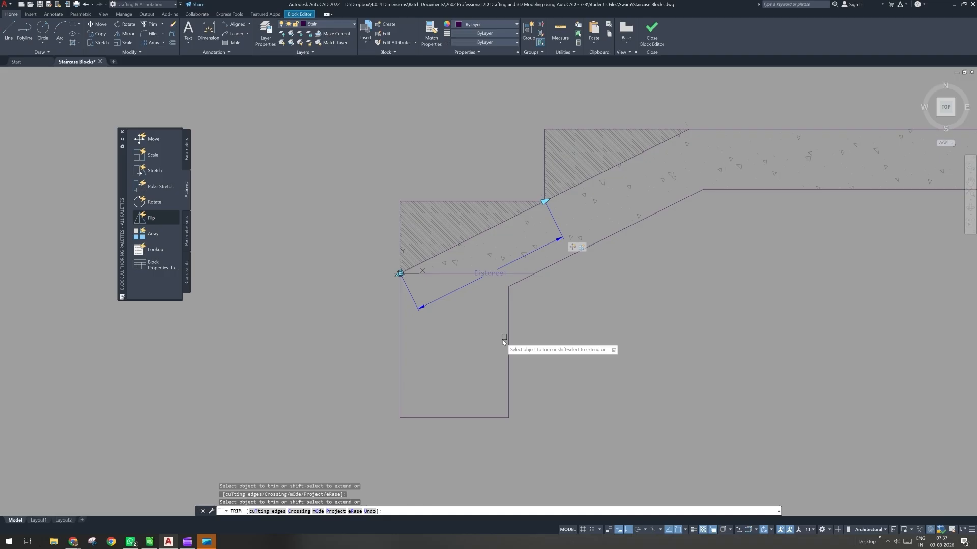
key(Escape)
- Try to hatch the area inside the support below the stair
text(h)
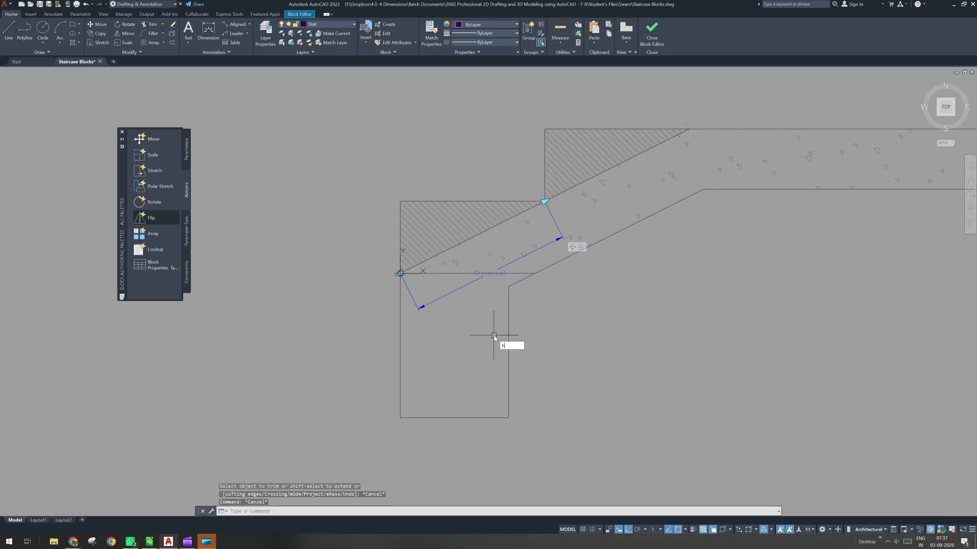
key(Return)
click(493, 335)
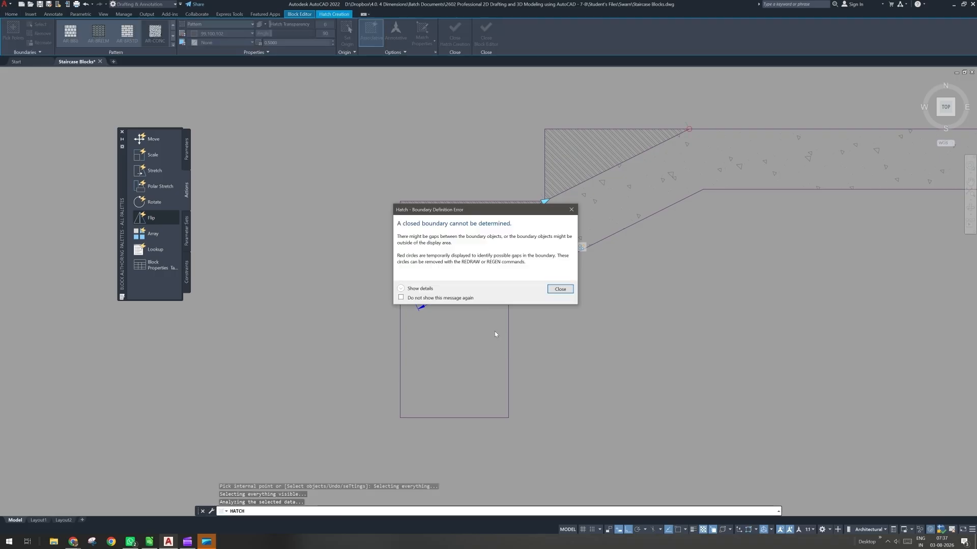
click(561, 289)
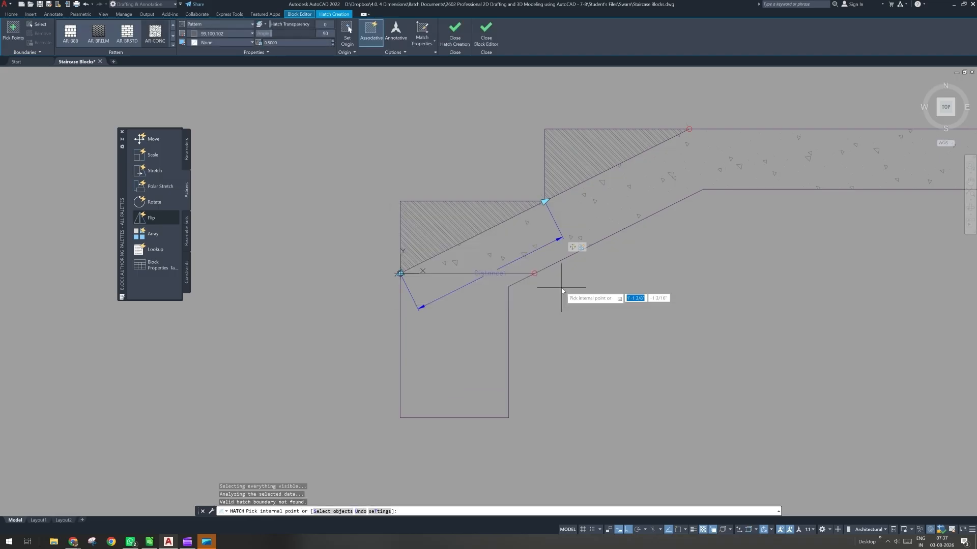
key(Escape)
- Close the boundary gap by stretching the short sloped line's upper end onto the slab's underside corner
scroll(539, 276, up, 4)
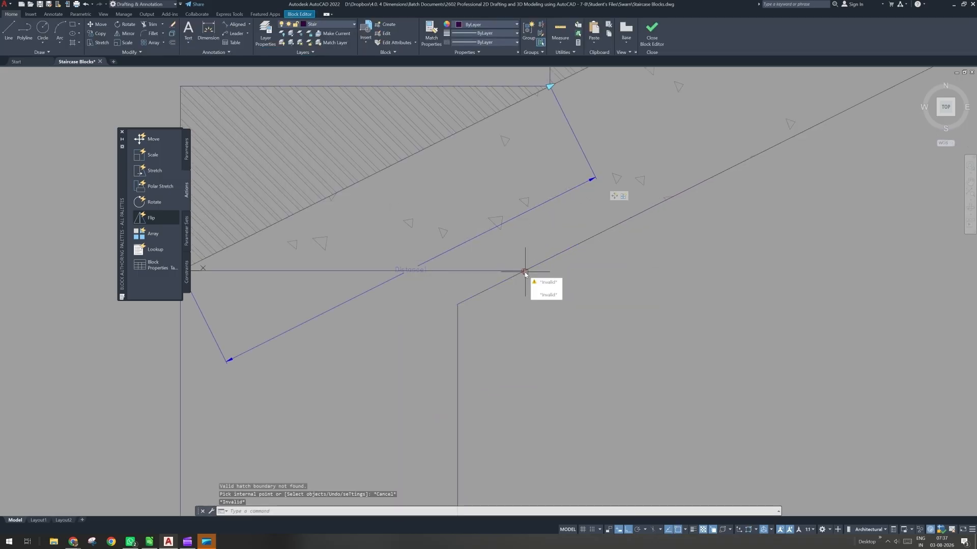
scroll(519, 275, up, 5)
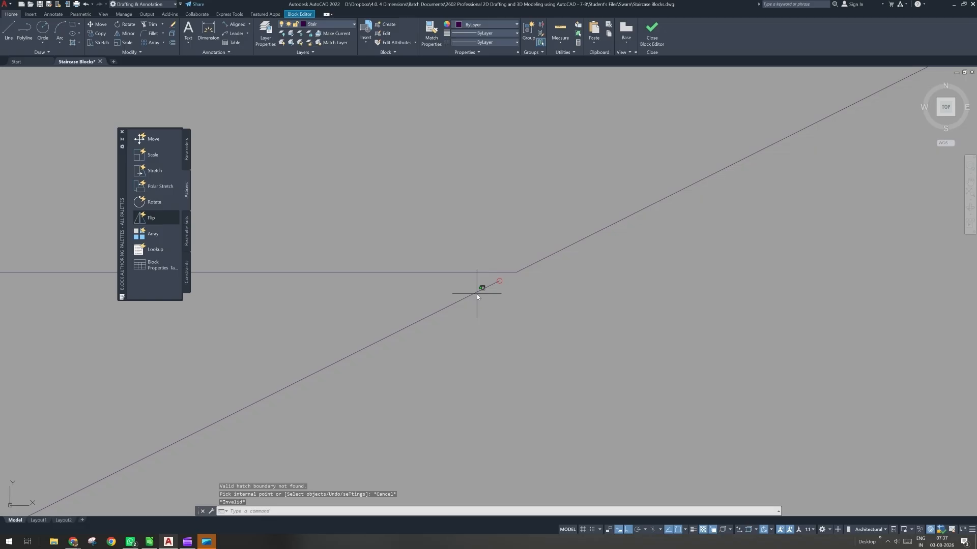
click(477, 294)
click(499, 281)
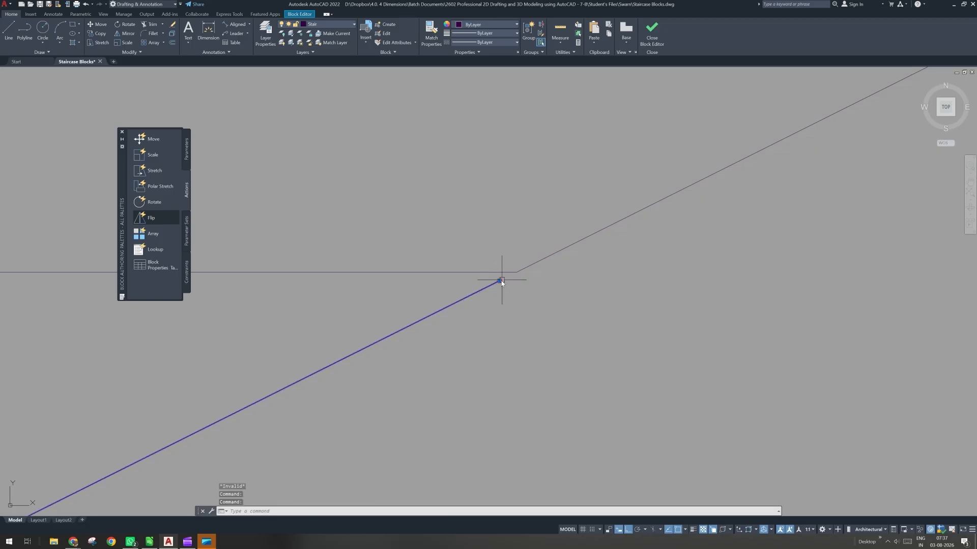
click(500, 282)
click(516, 273)
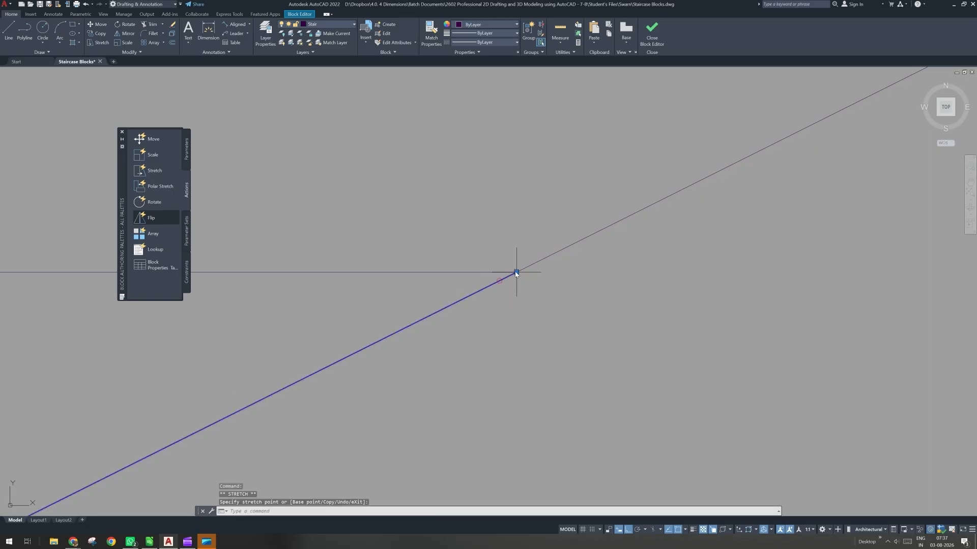
scroll(545, 306, down, 8)
key(Escape)
key(Escape)
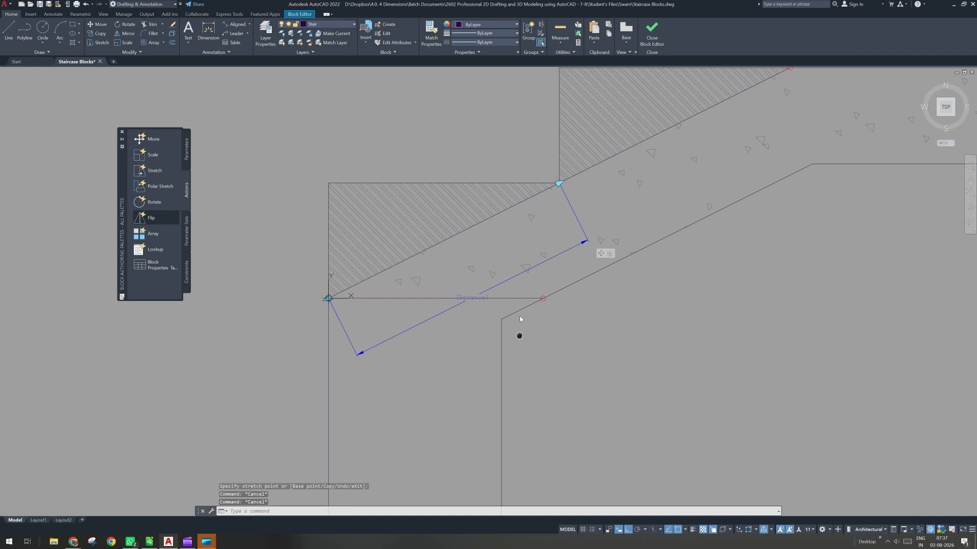
- Regenerate the display and fill the closed support below the first step with the concrete hatch
text(RE)
key(Return)
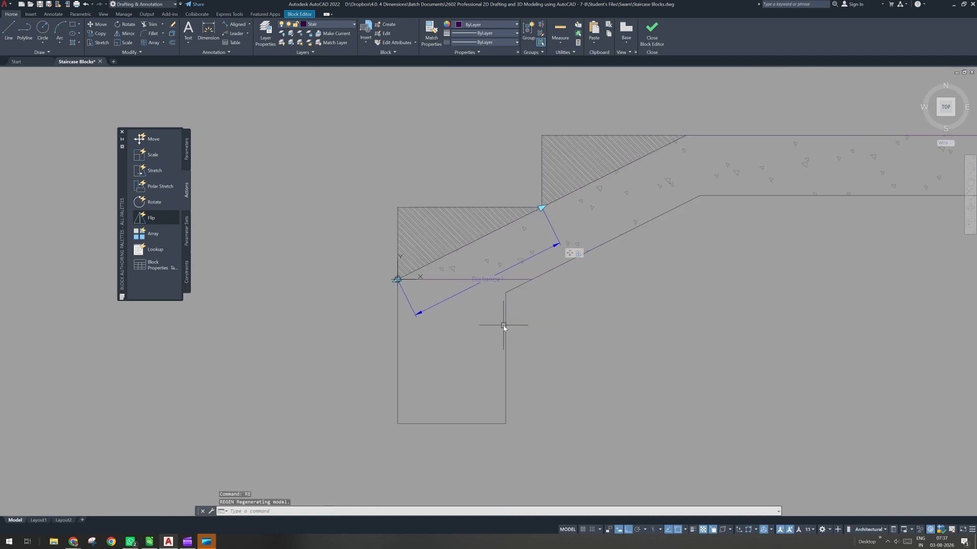
text(h)
key(Return)
click(484, 340)
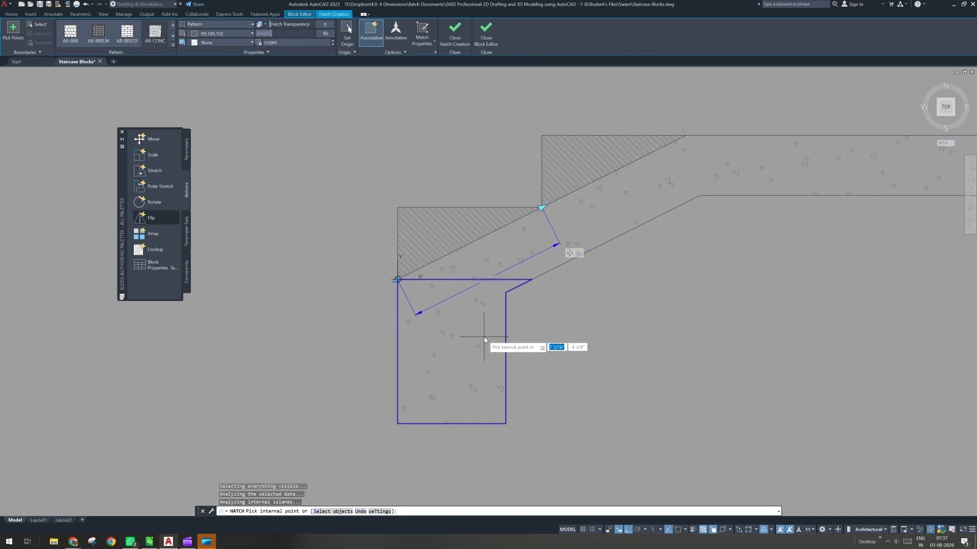
key(Escape)
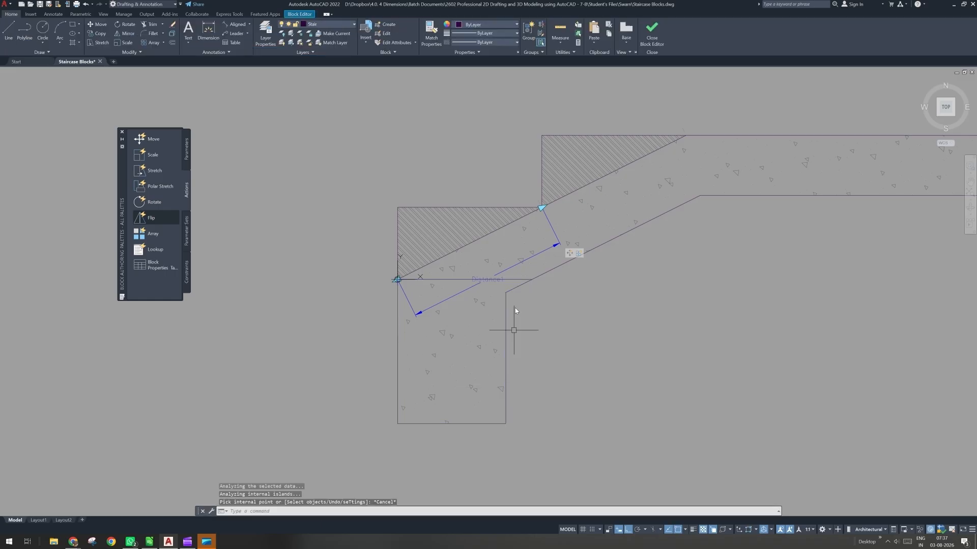
- Erase the horizontal line that separates the hatched first-step support from the sloped slab
key(Delete)
click(513, 282)
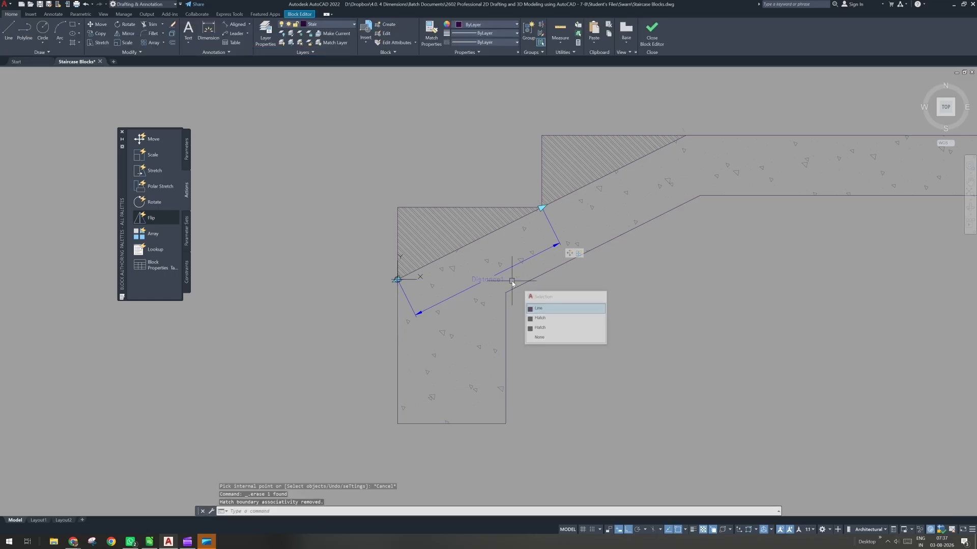
scroll(505, 359, down, 2)
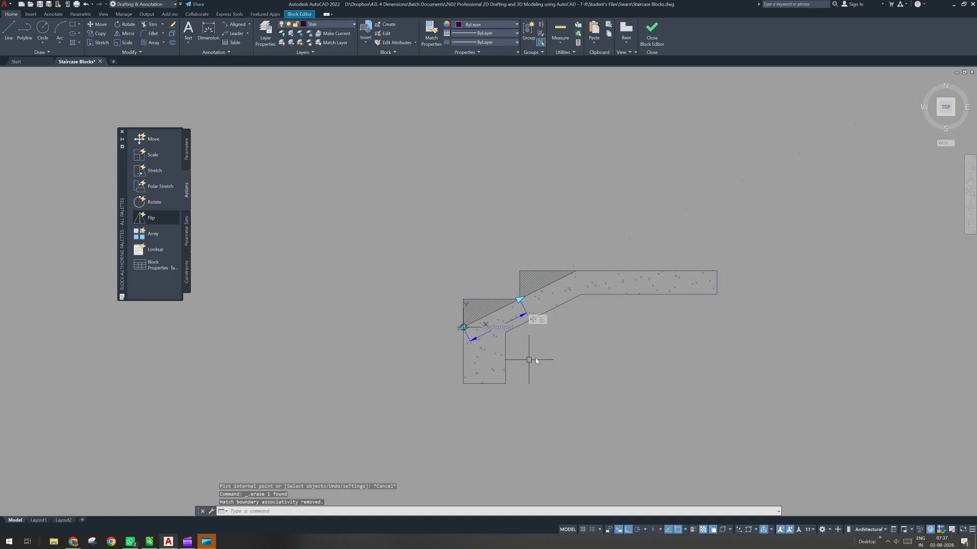
middle_drag(692, 343, 657, 340)
middle_drag(683, 297, 587, 298)
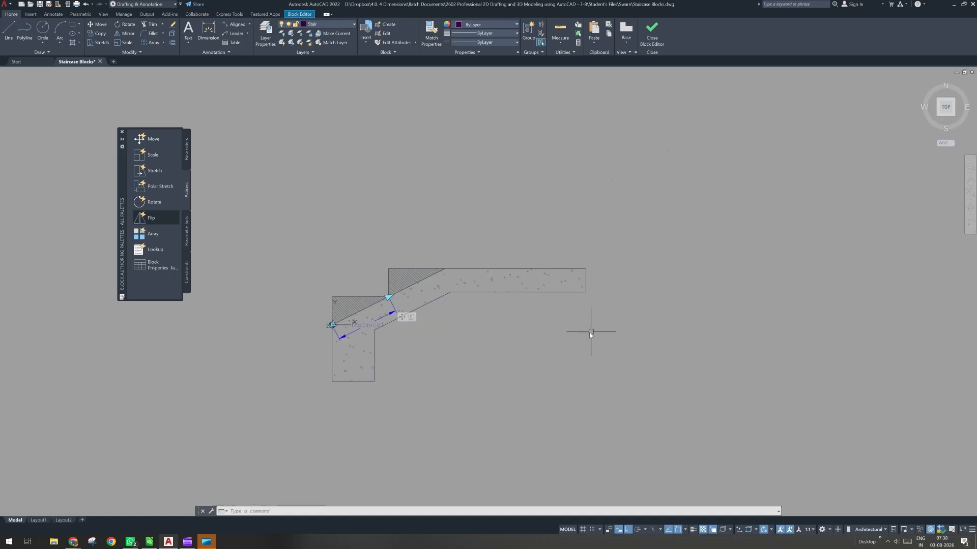
text(l)
key(Return)
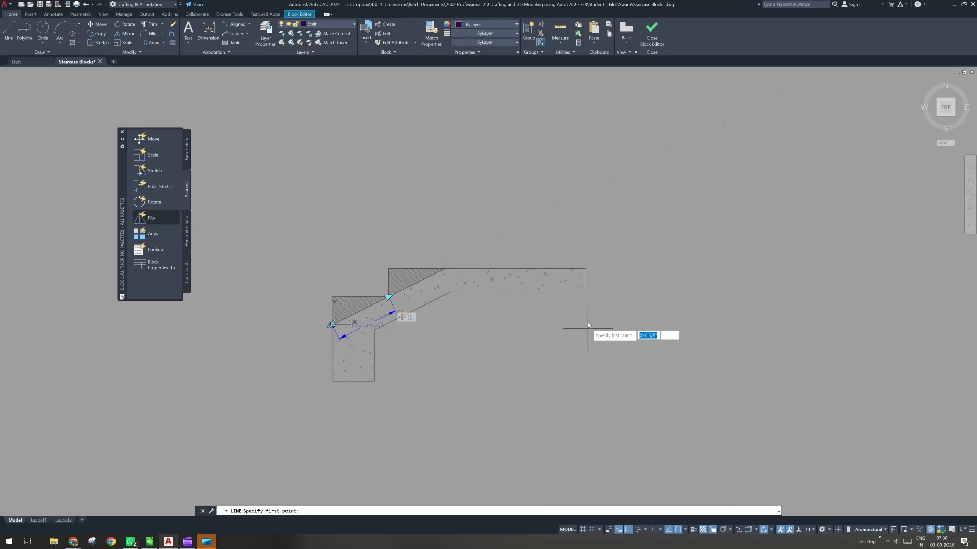
click(586, 293)
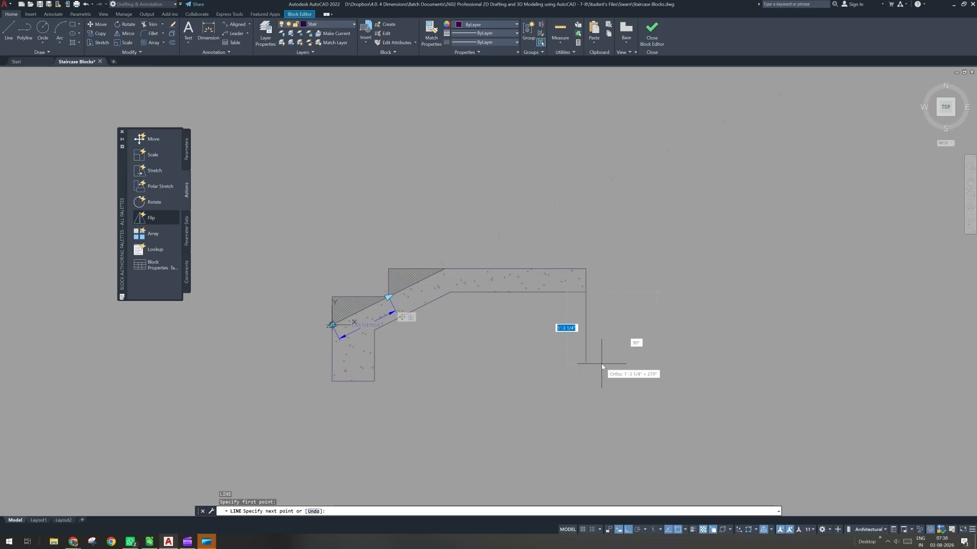
key(Escape)
key(Return)
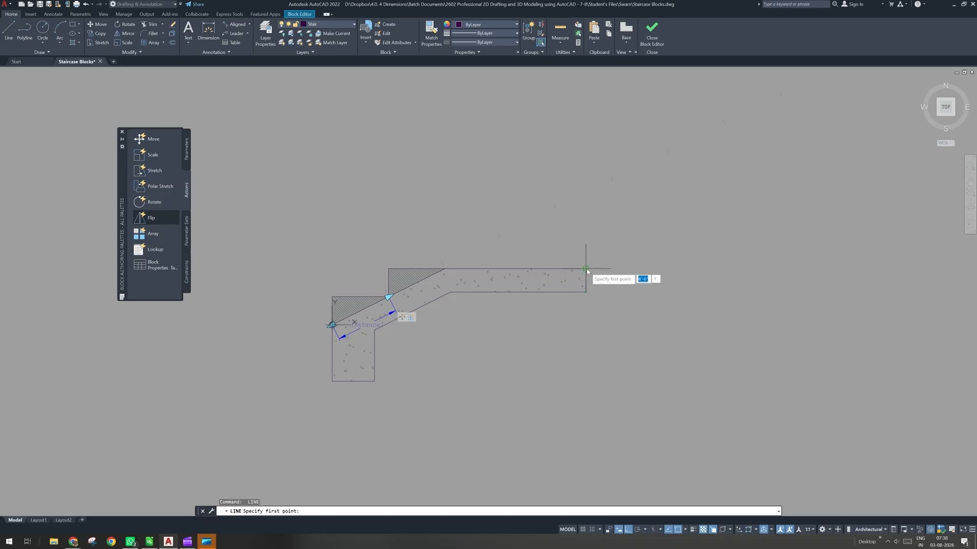
click(585, 269)
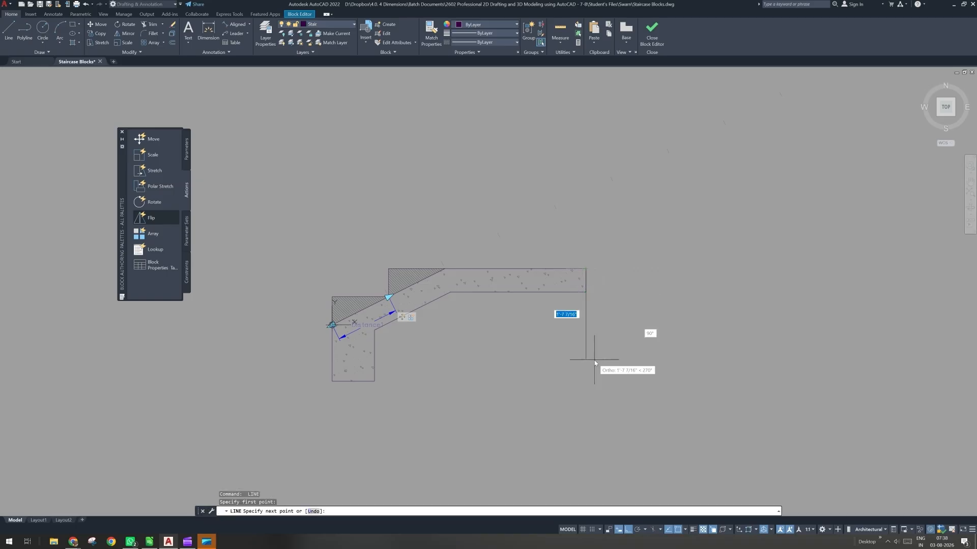
key(Escape)
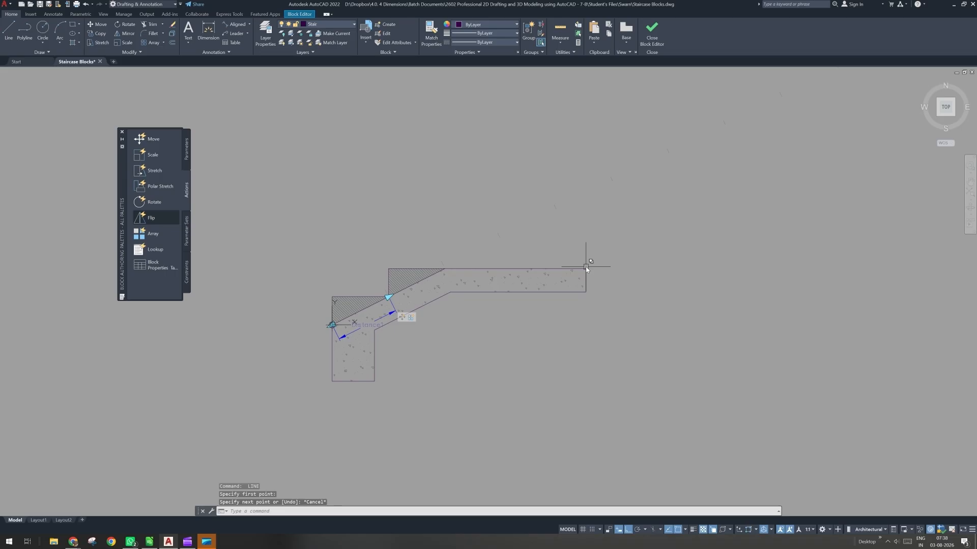
- Draw a 9 by 9 inch support outline below the landing's outer end, starting from the slab's lower outer corner
key(Return)
click(585, 294)
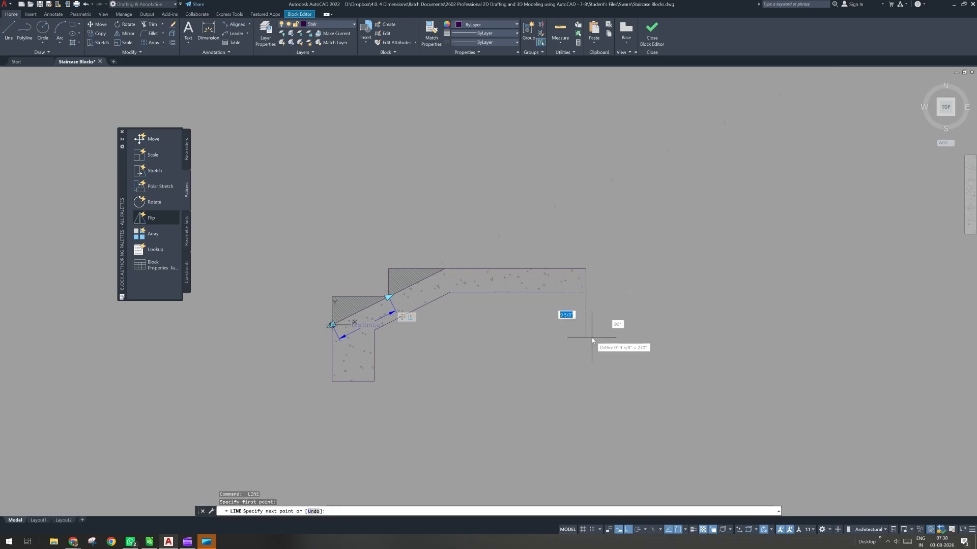
text(9)
key(Return)
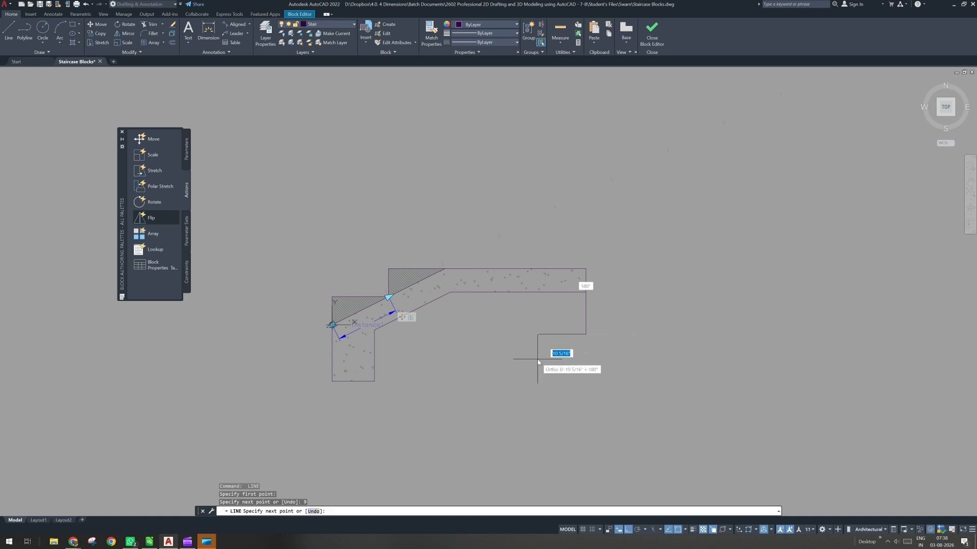
text(9)
key(Return)
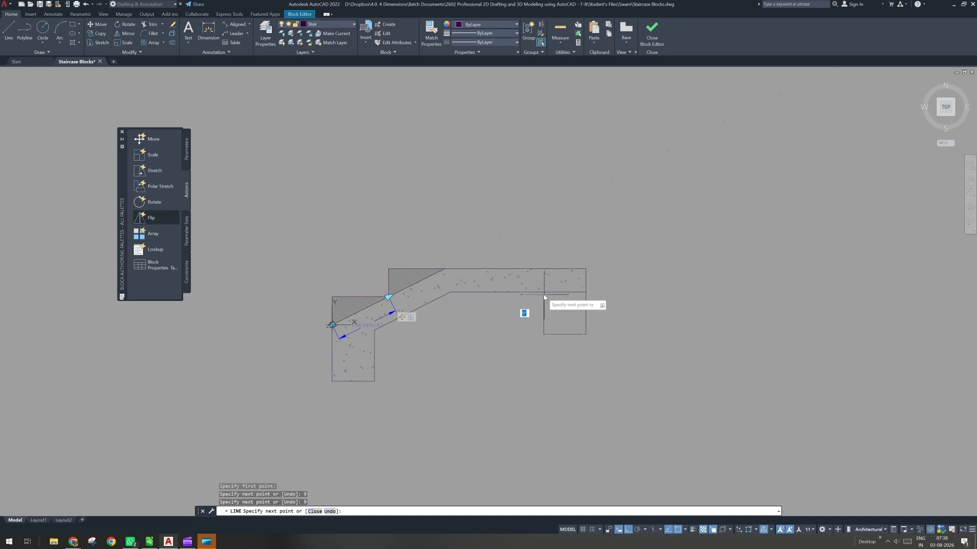
click(543, 298)
key(Escape)
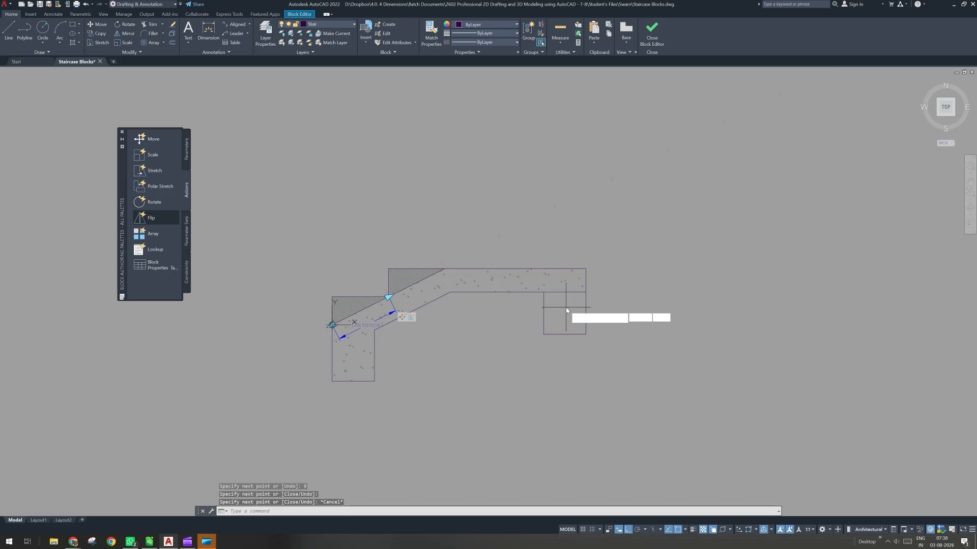
- Fill the square support below the landing with the concrete hatch
text(h)
key(Return)
click(565, 307)
key(Return)
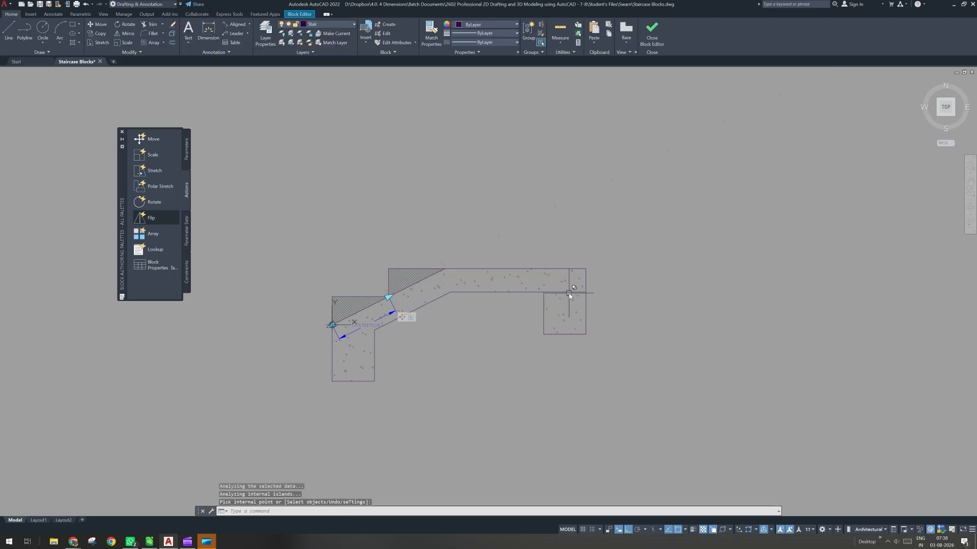
- Shorten the landing's underside line by stretching its outer end back to the inner edge of the landing support
click(569, 294)
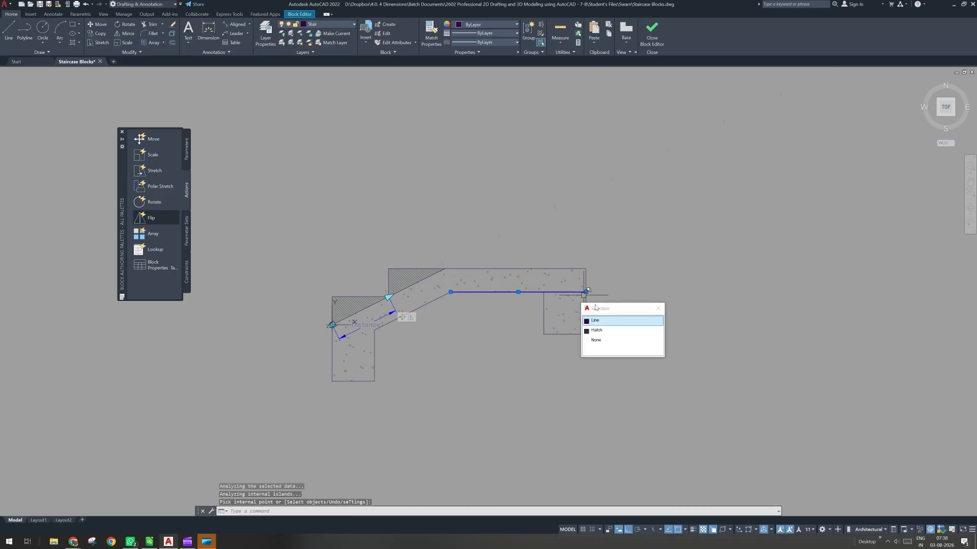
click(594, 320)
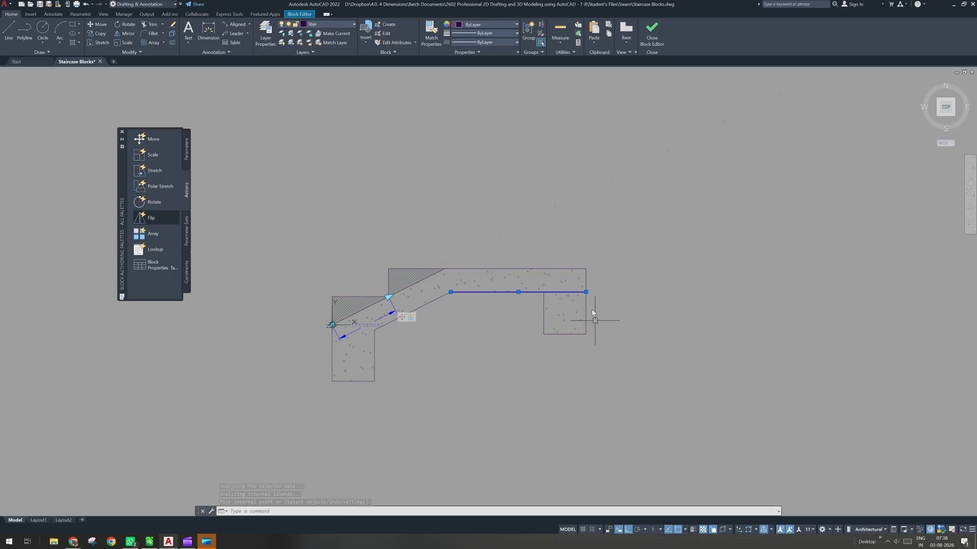
click(586, 292)
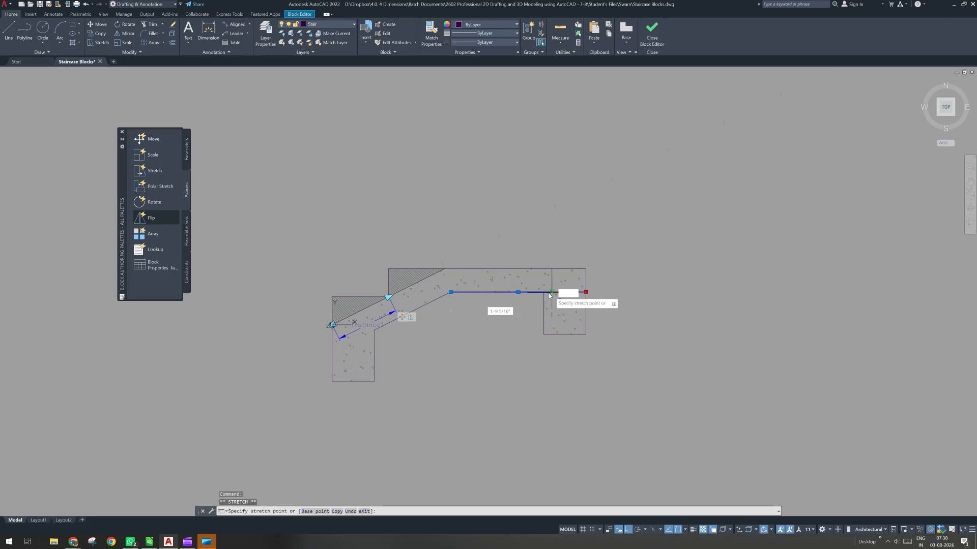
click(544, 293)
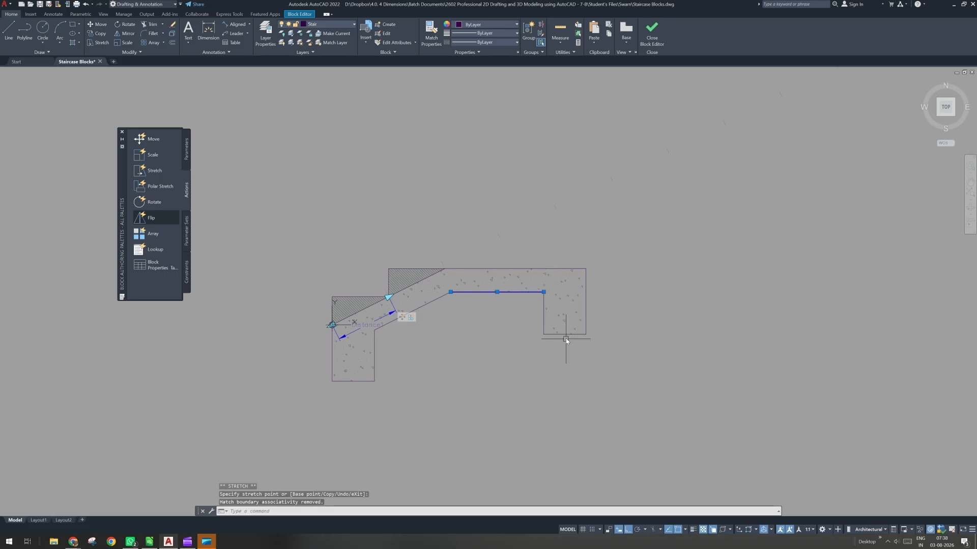
key(Escape)
key(Escape)
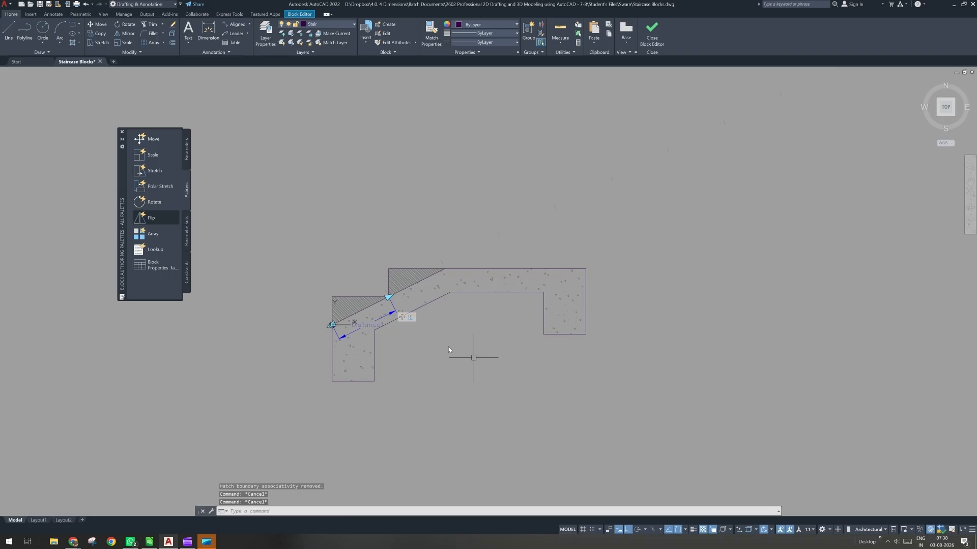
- Modify the Move action's selection set to add the lines and hatch of the landing support
right_click(404, 318)
mouse_move(427, 331)
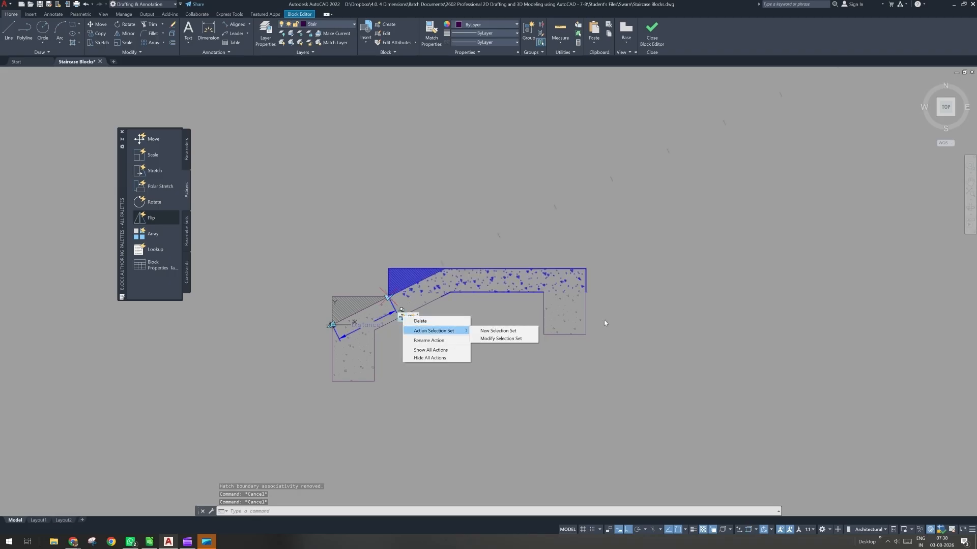
click(494, 339)
click(606, 313)
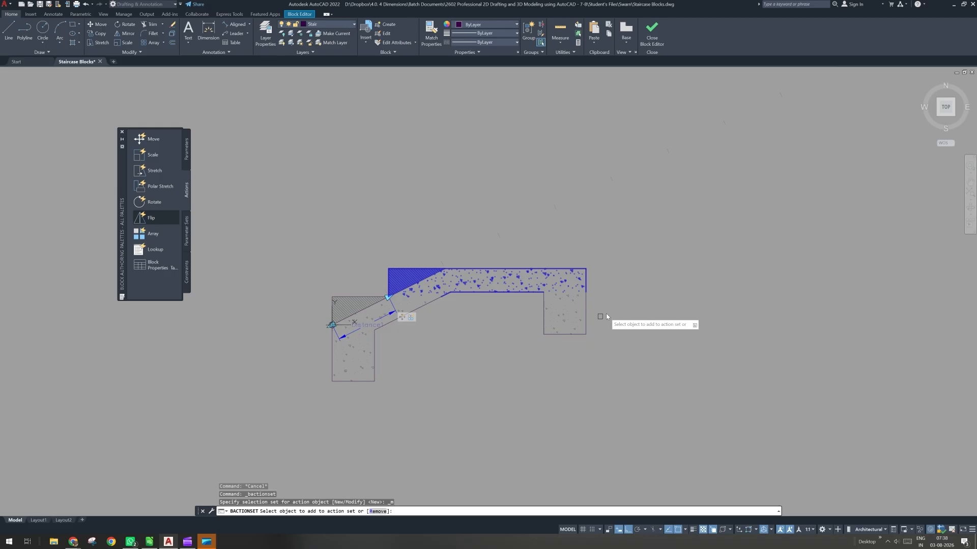
click(521, 361)
key(Return)
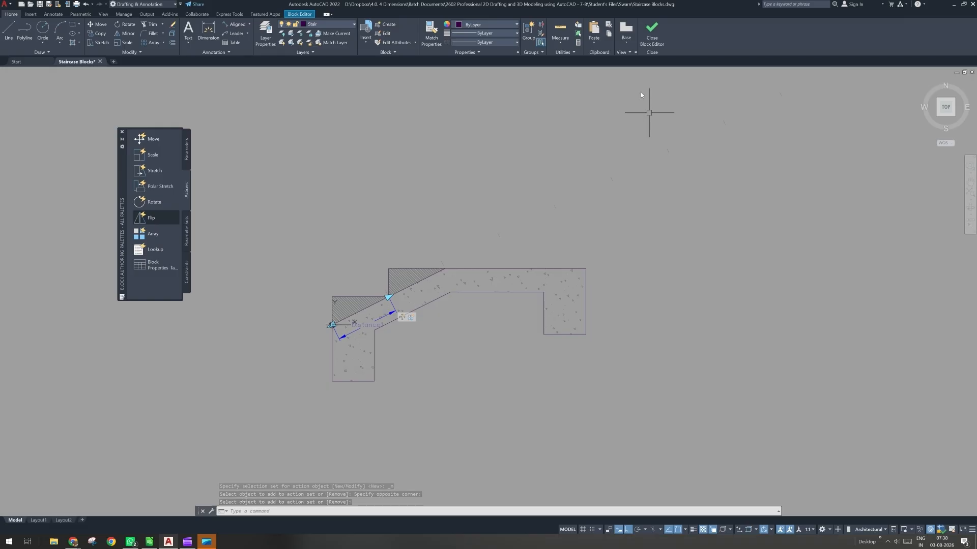
- Close the Block Editor with the changes saved, and shorten the placed staircase by its upper distance grip
click(647, 43)
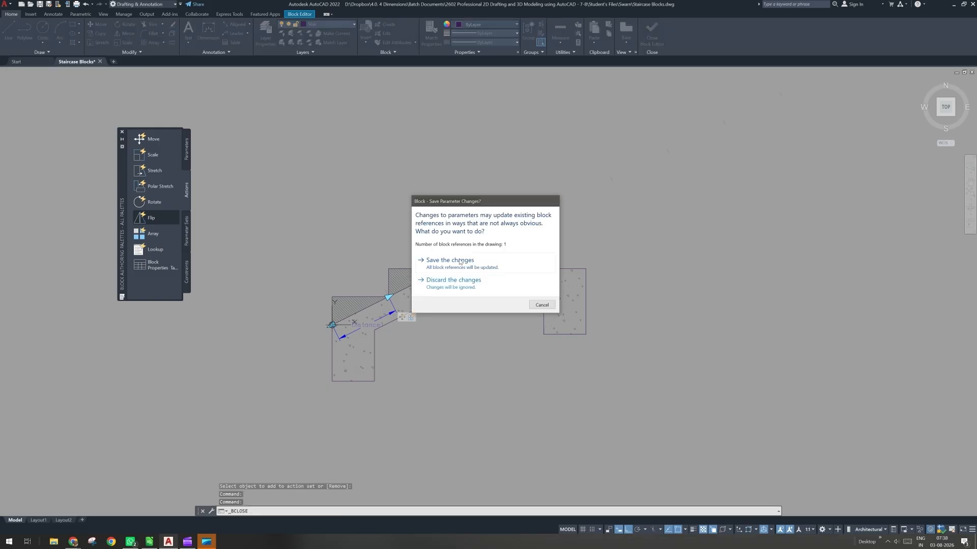
click(460, 261)
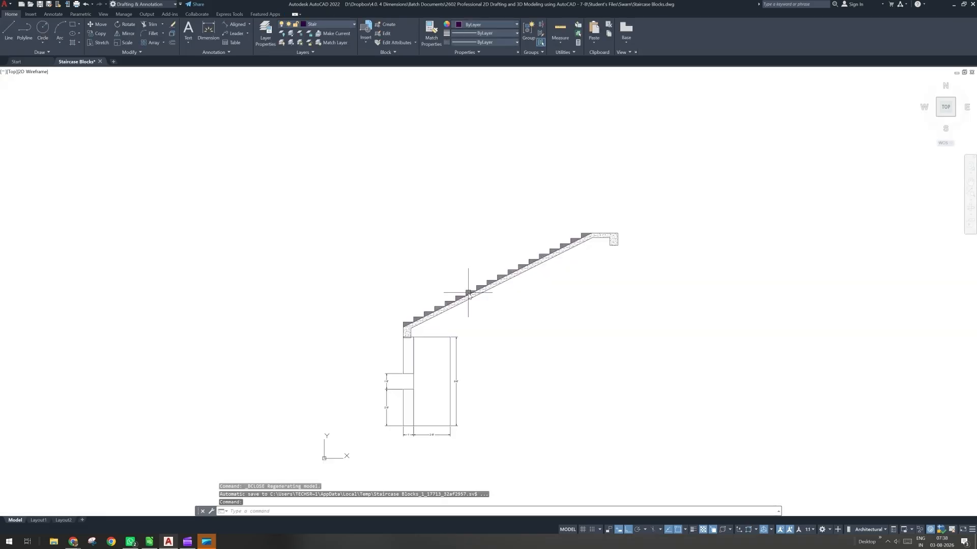
click(468, 293)
scroll(565, 233, up, 2)
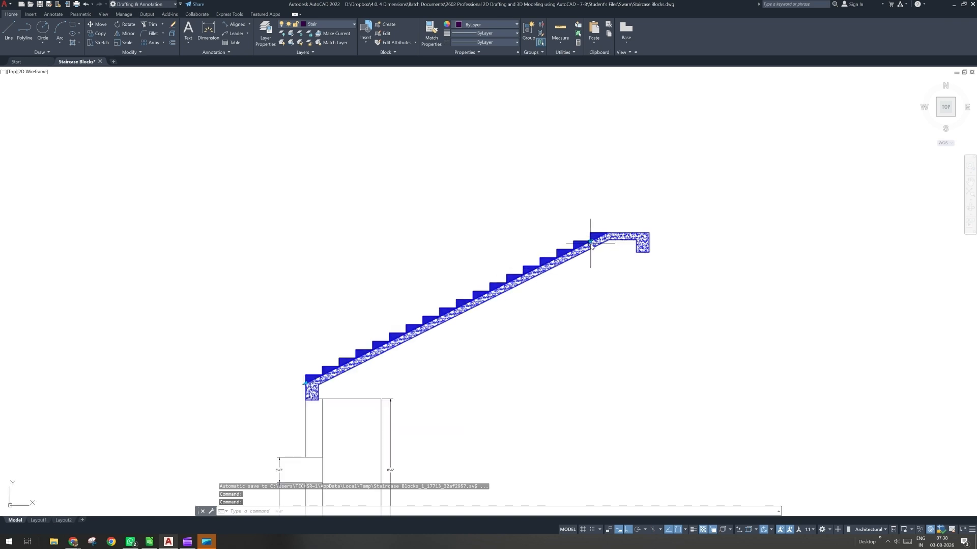
click(591, 243)
click(515, 301)
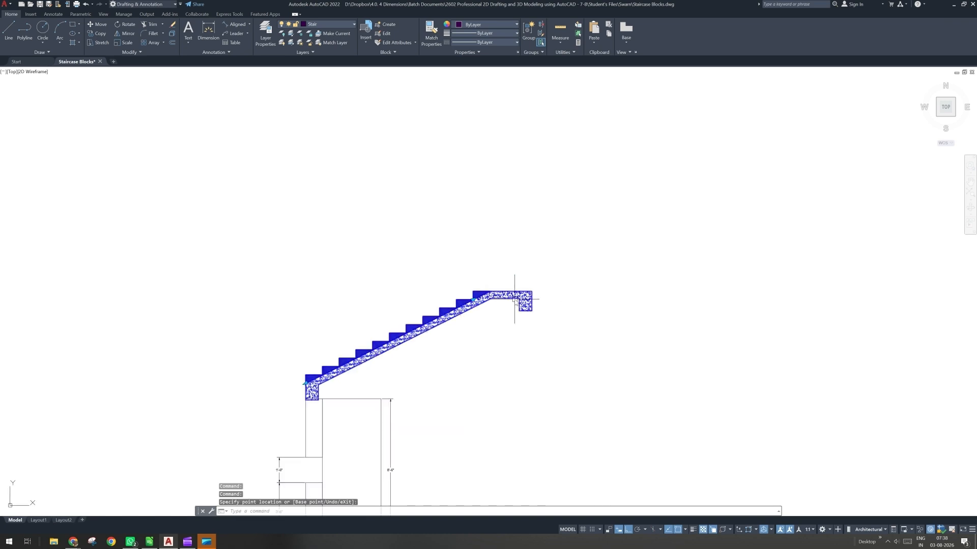
- Reopen the Stair Side View block definition in the Block Editor
scroll(515, 300, up, 2)
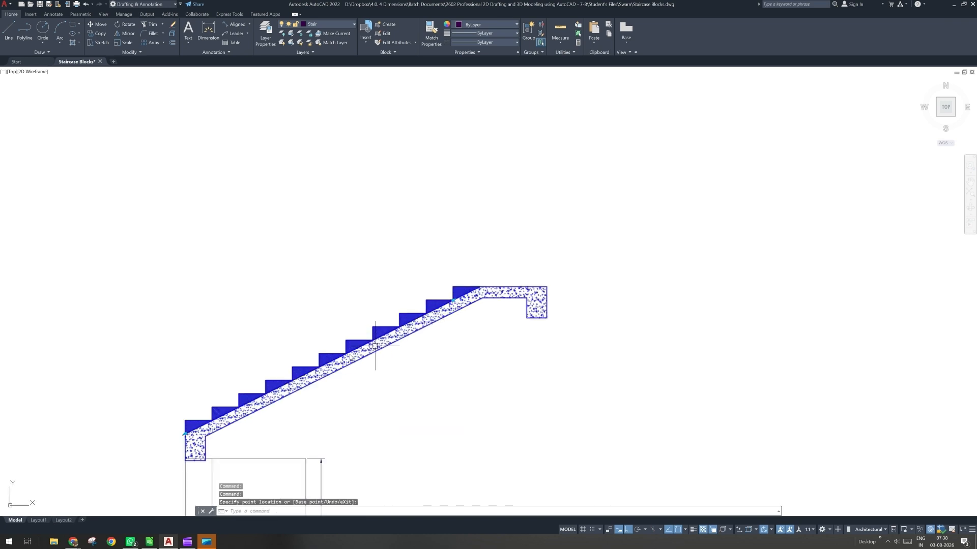
click(347, 352)
double_click(347, 352)
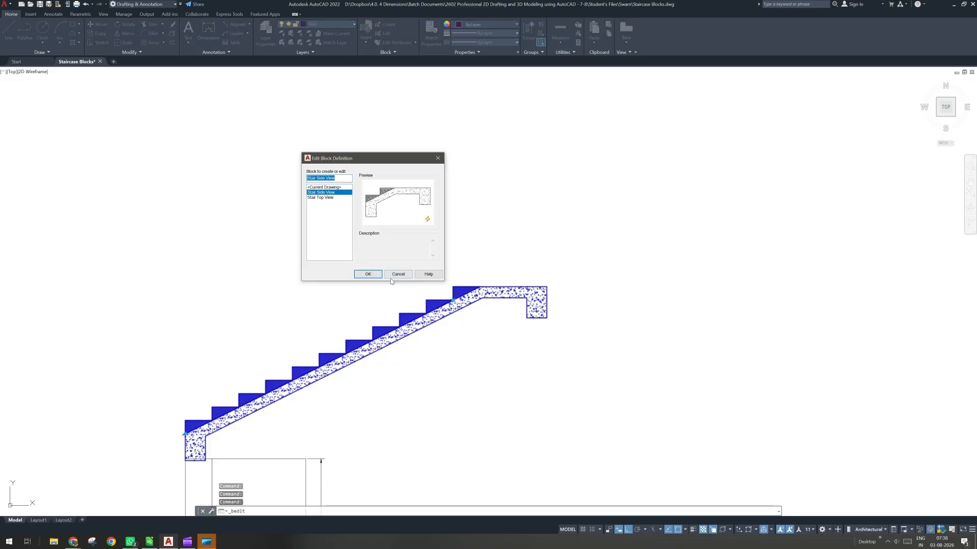
click(390, 279)
scroll(401, 305, down, 4)
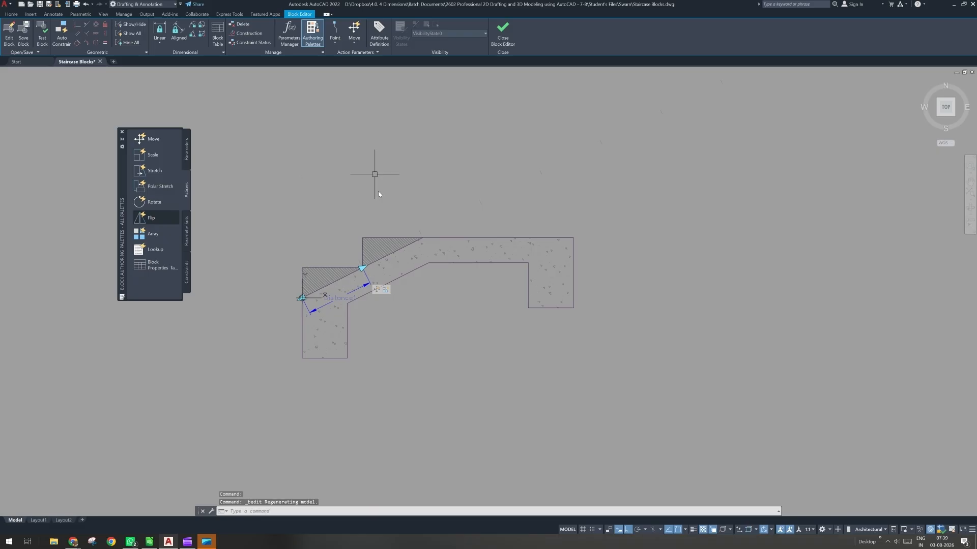
middle_drag(378, 193, 380, 217)
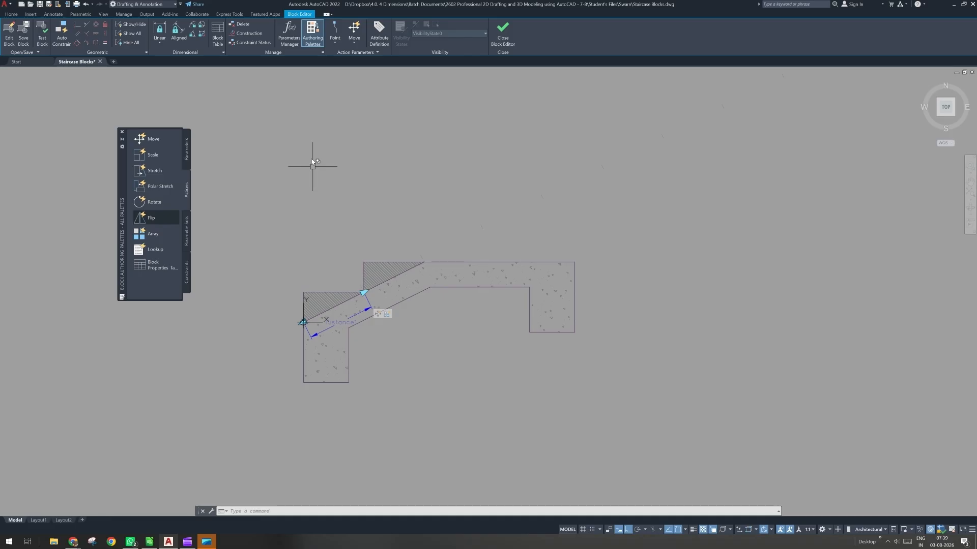
middle_drag(312, 166, 337, 283)
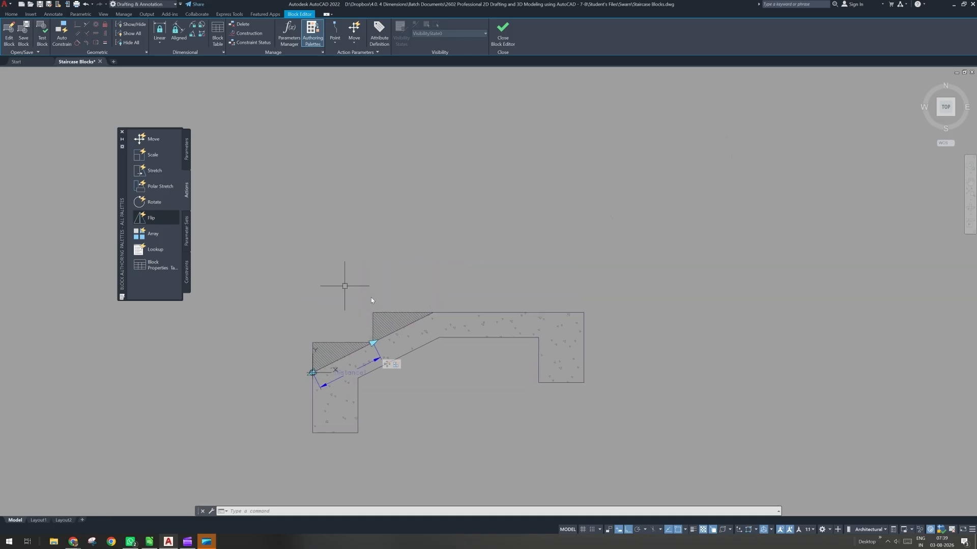
scroll(369, 241, down, 1)
middle_drag(368, 243, 362, 280)
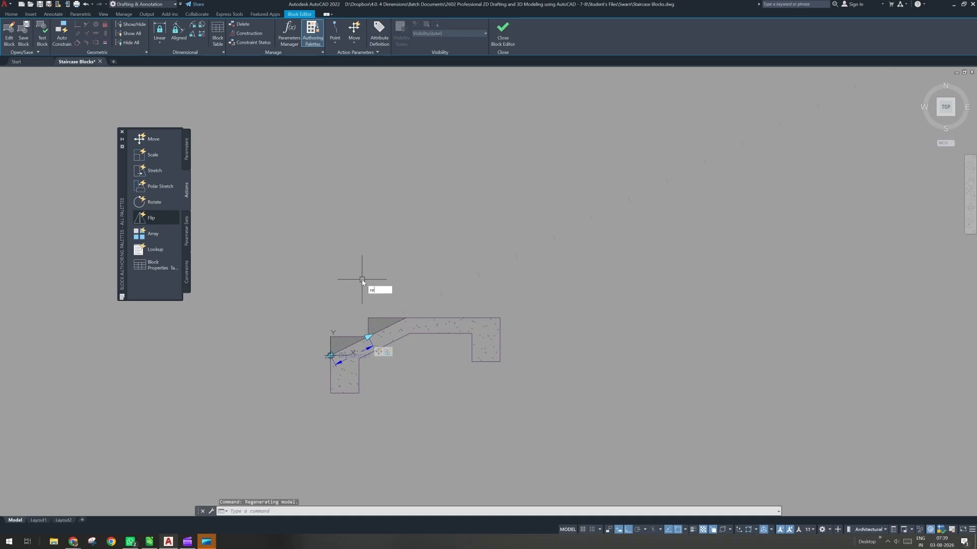
text(c)
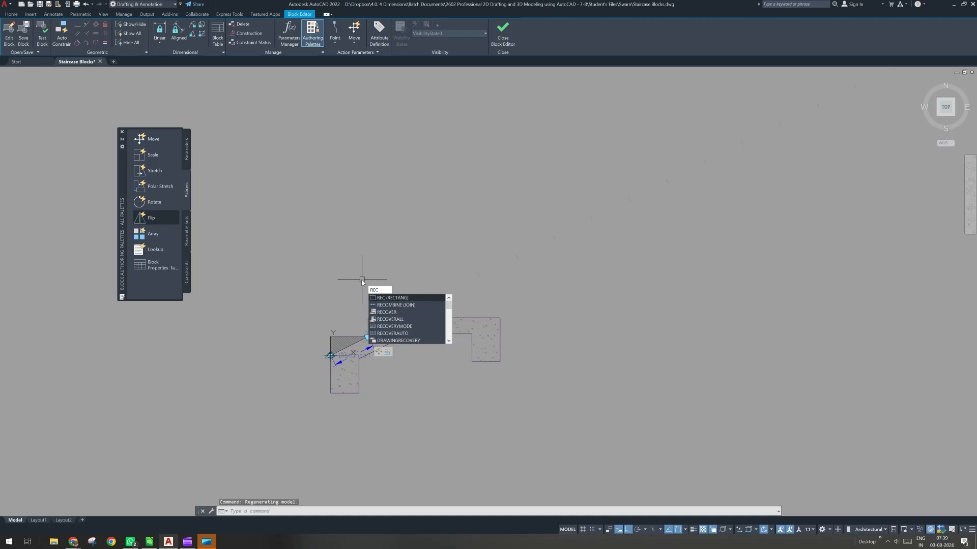
key(Escape)
key(Escape)
key(Escape)
- Draw a 1" wide, 36" tall rectangle as a railing post, standing on the outer top corner of the lower step
scroll(338, 322, up, 1)
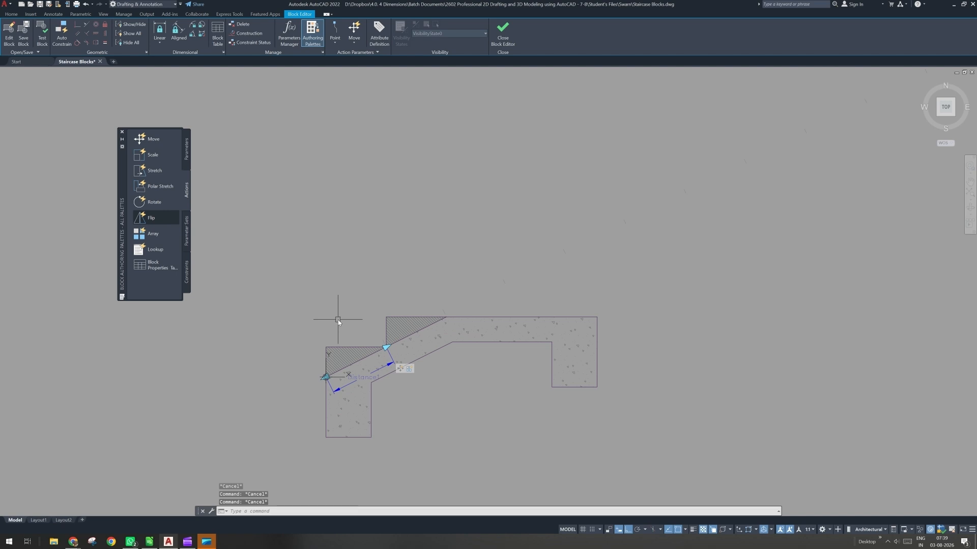
text(rec)
key(Return)
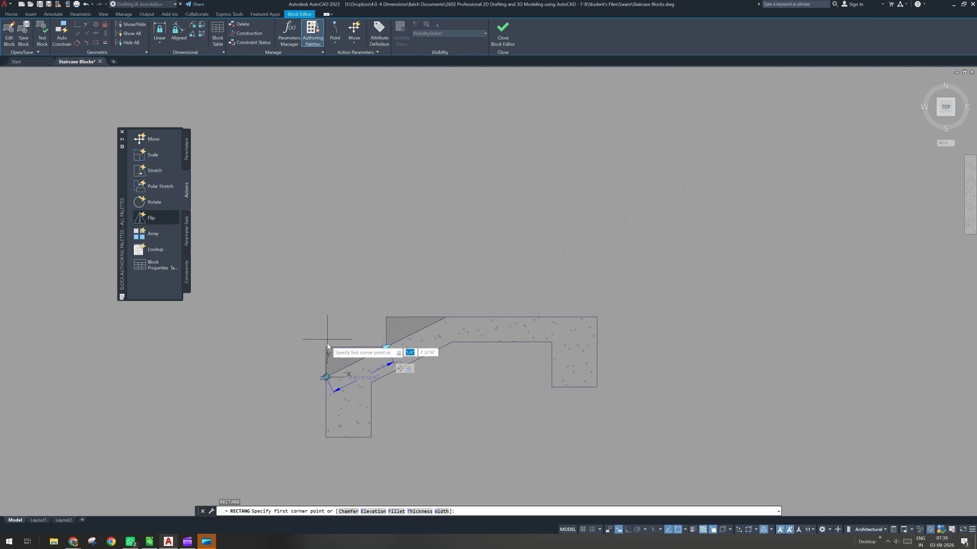
click(327, 347)
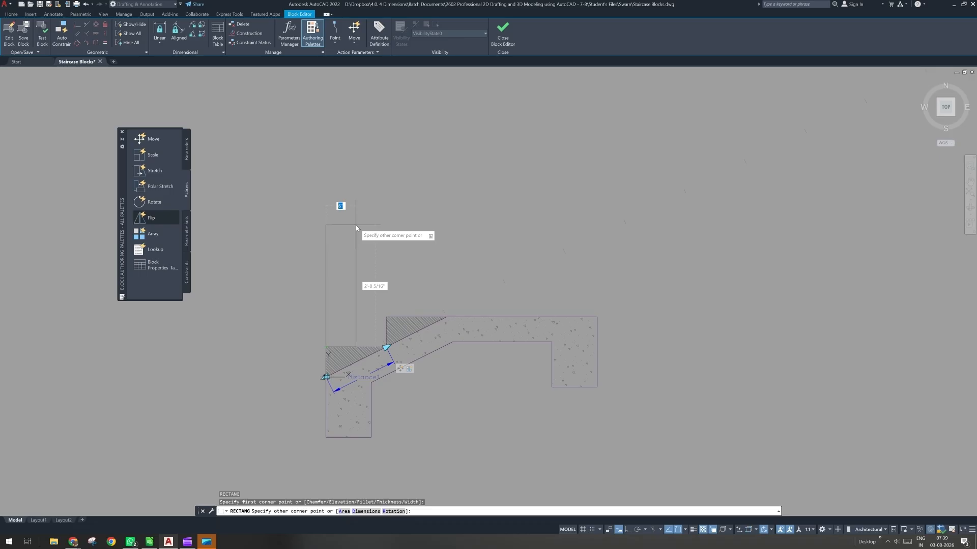
text(1)
key(Tab)
text(42)
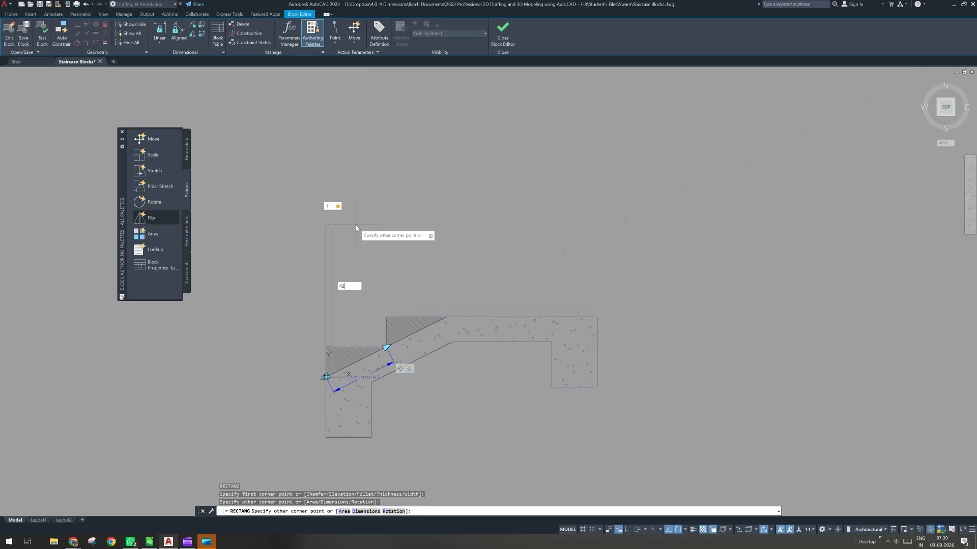
key(Tab)
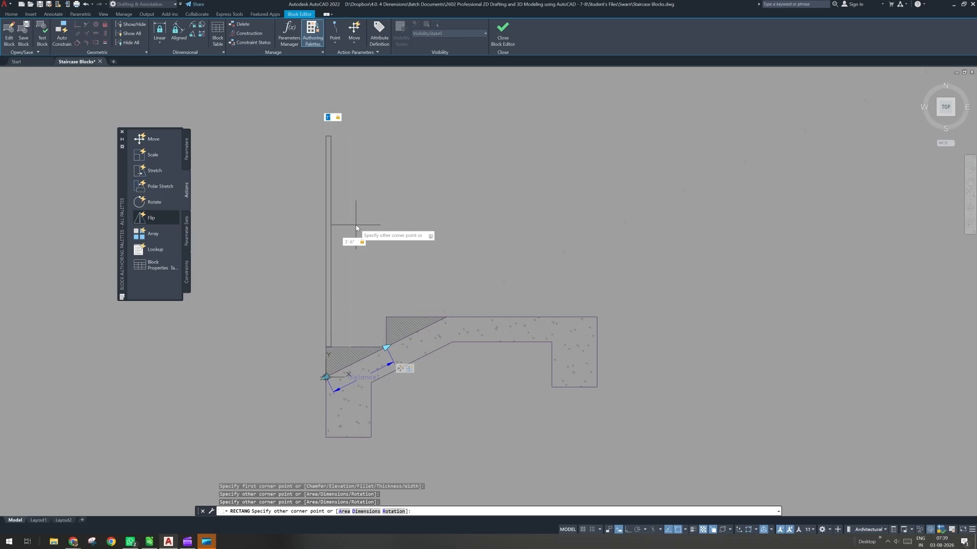
key(Tab)
text(36)
key(Tab)
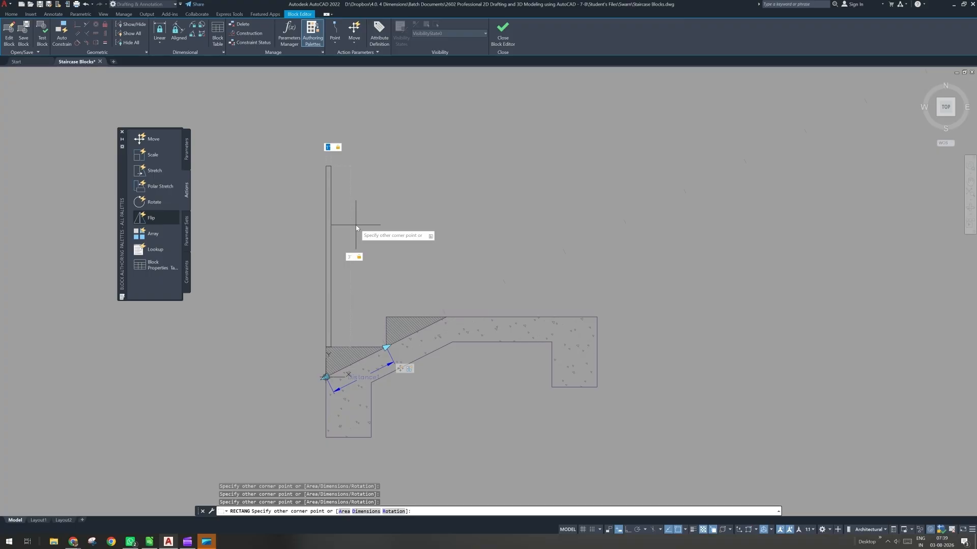
key(Return)
- Move the railing post 2" horizontally inward along the lower step's tread
click(346, 238)
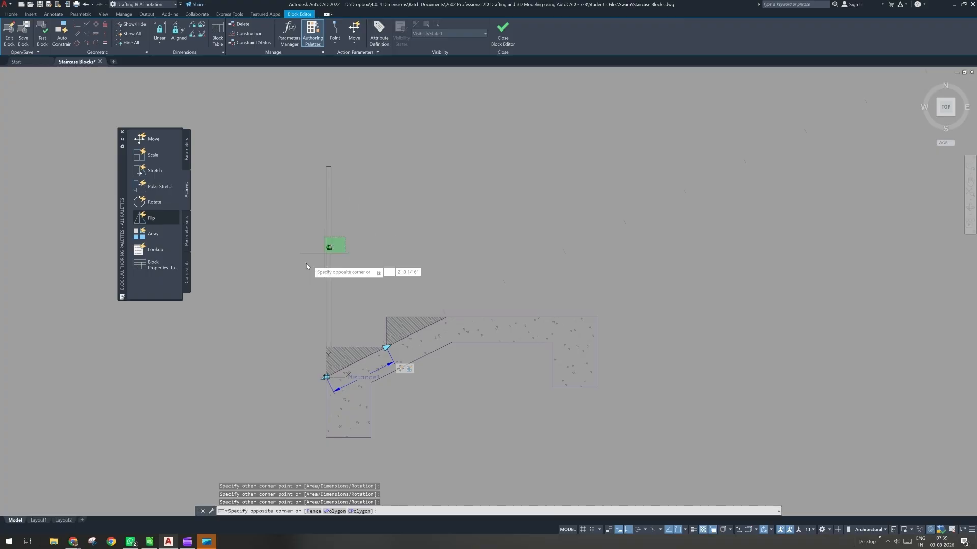
click(306, 264)
text(m)
key(Return)
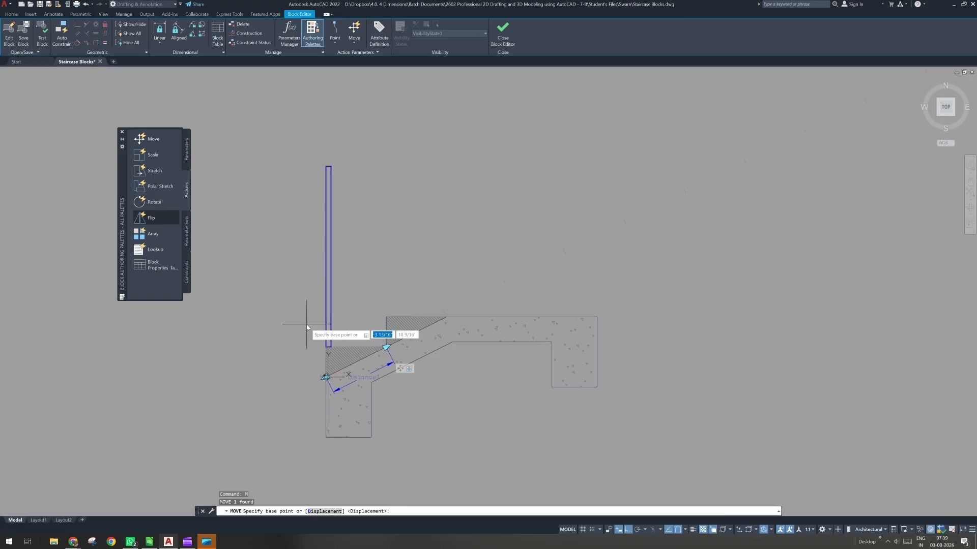
scroll(306, 324, up, 4)
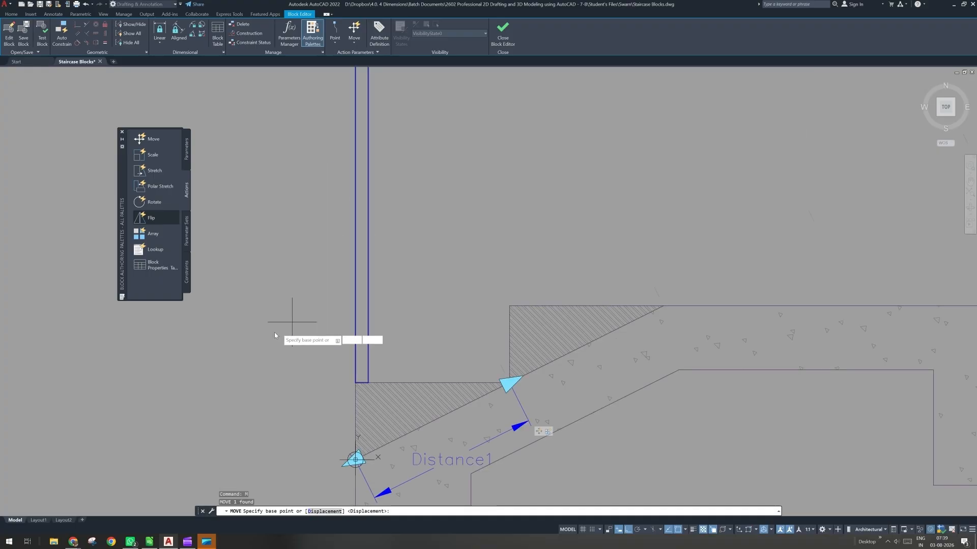
click(224, 341)
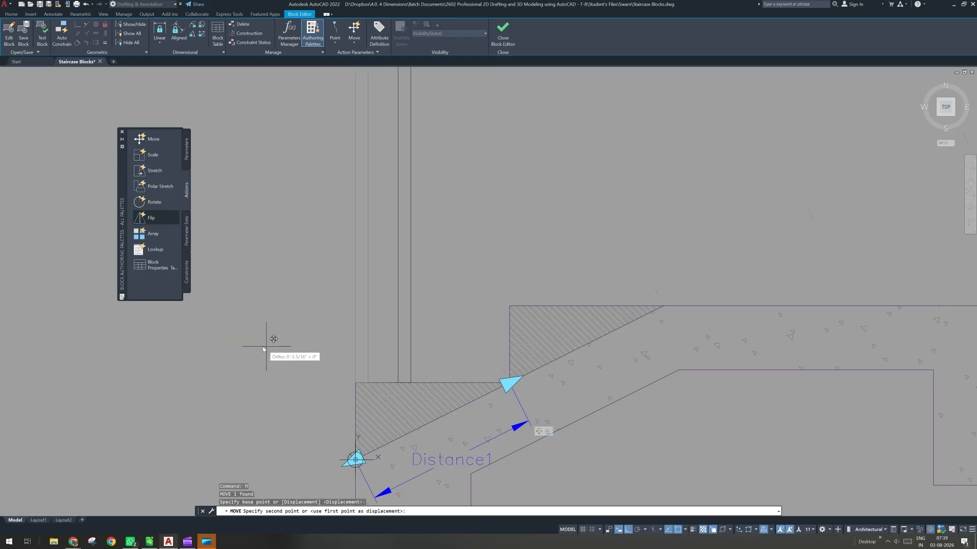
text(2)
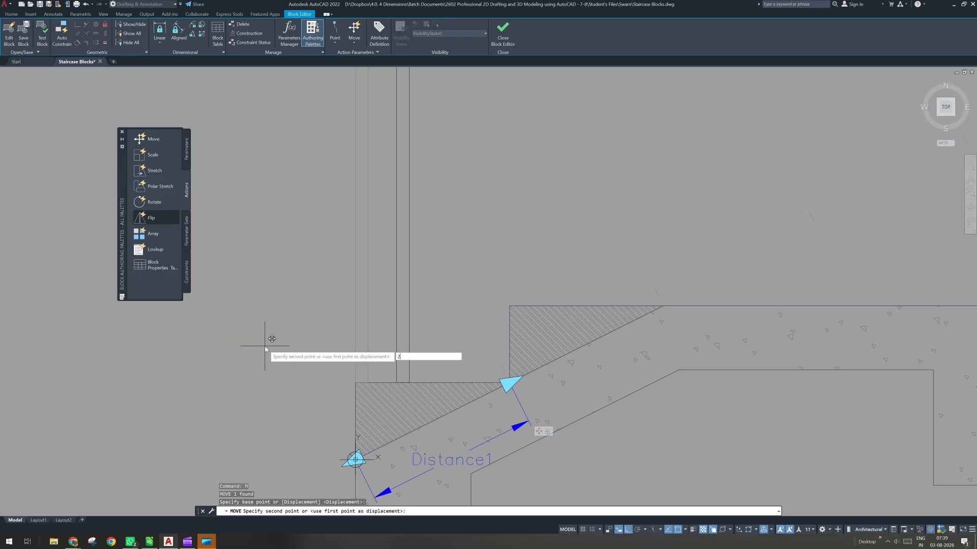
key(Return)
- Copy the railing post from the lower step's top corner to the upper step's top corner
click(414, 298)
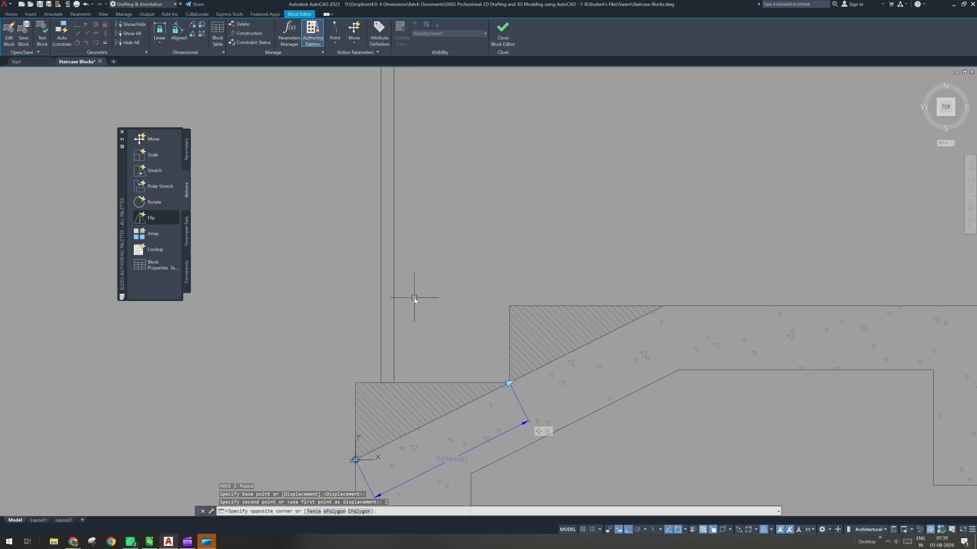
click(338, 332)
text(Co)
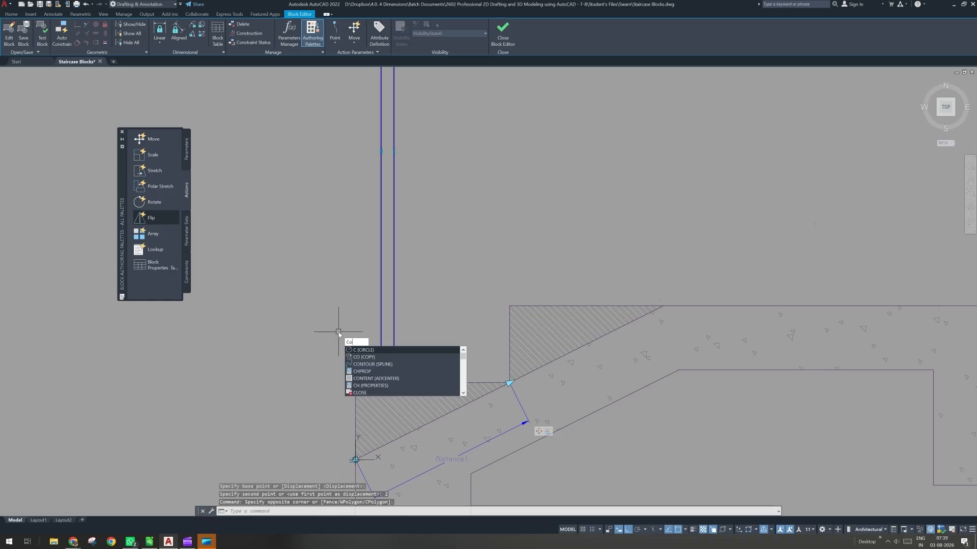
key(Return)
click(356, 382)
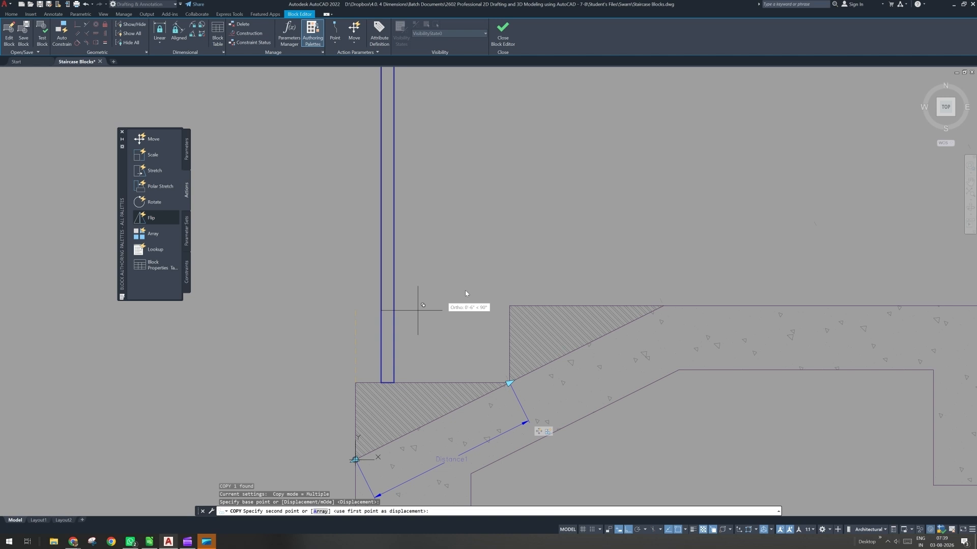
click(509, 306)
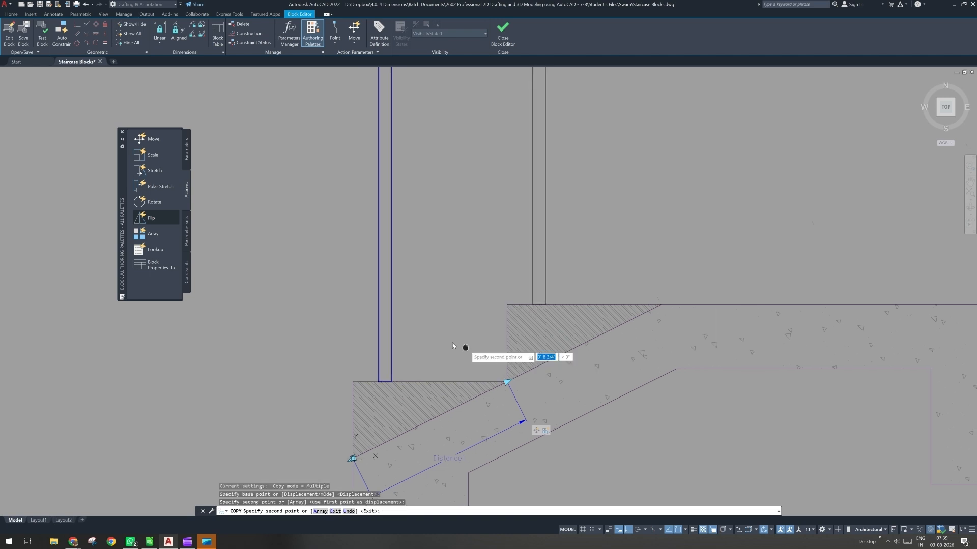
key(Escape)
key(Escape)
- Copy the upper post horizontally along the landing as an array of 5 items spaced 6" apart
middle_drag(551, 273, 494, 263)
scroll(429, 265, down, 3)
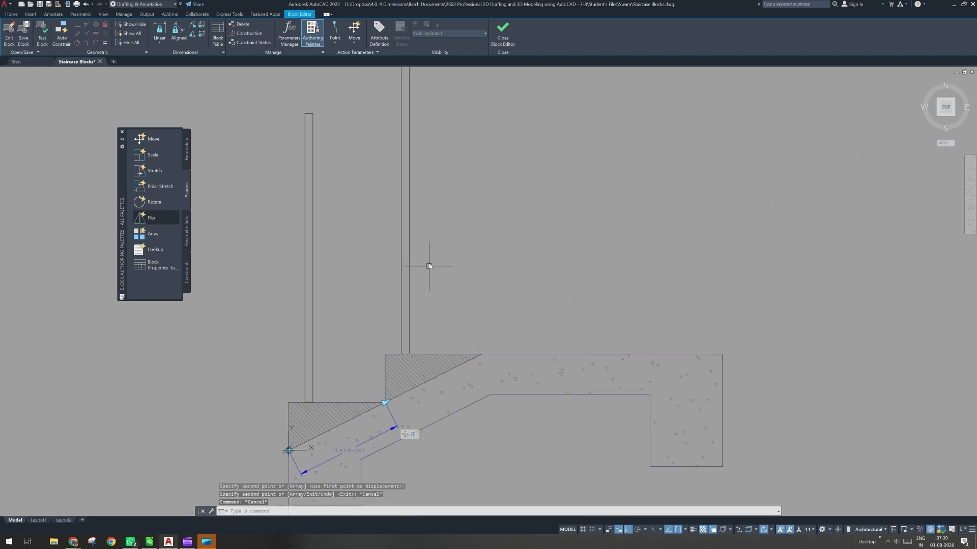
click(429, 266)
click(394, 258)
scroll(468, 282, down, 2)
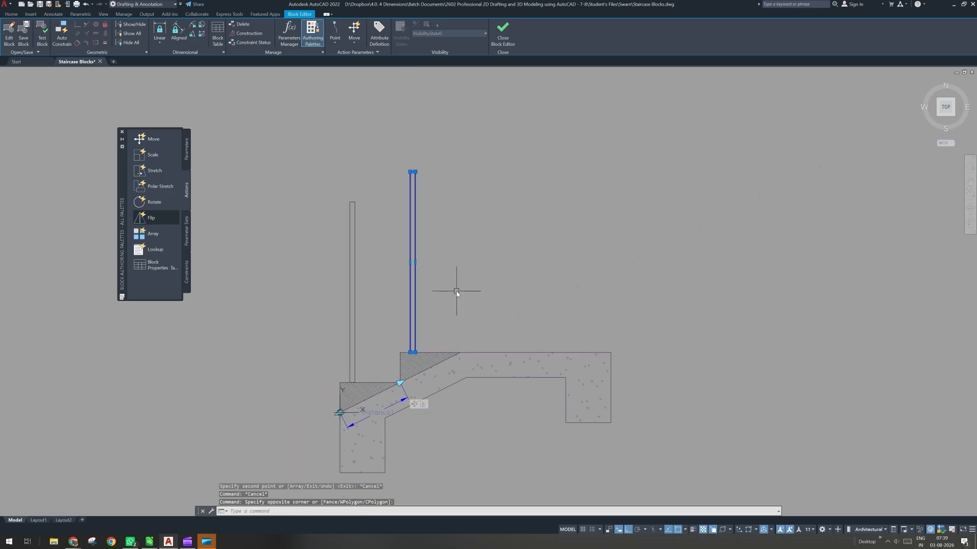
right_click(455, 290)
click(488, 325)
click(447, 266)
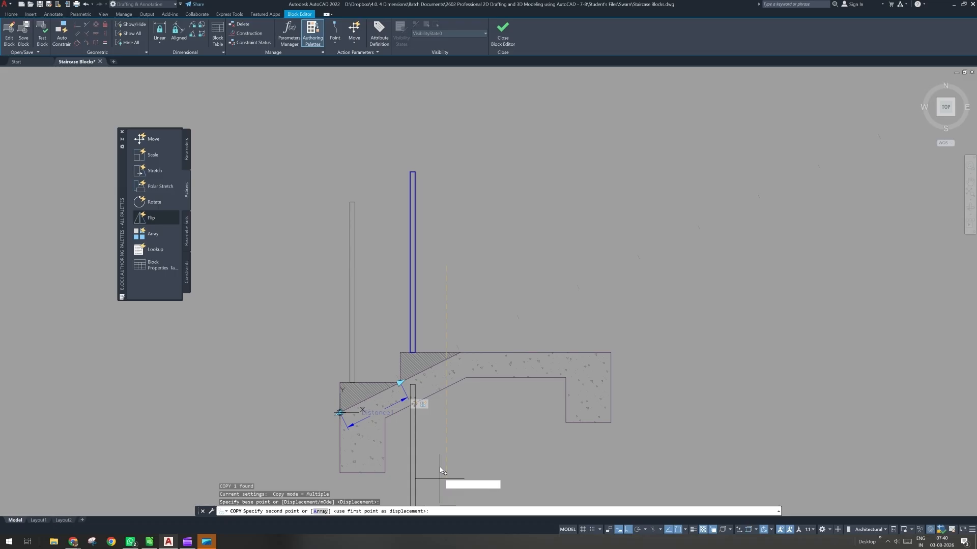
click(320, 511)
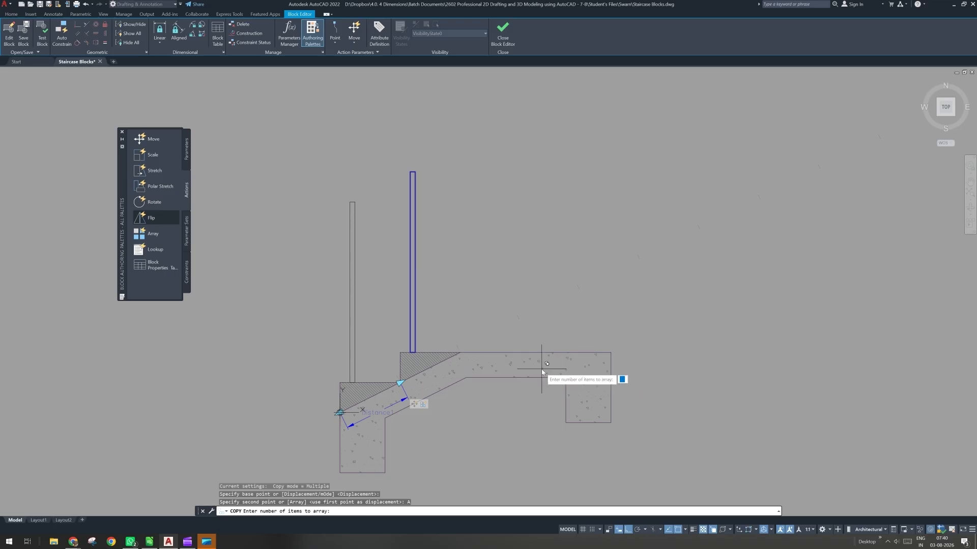
text(5)
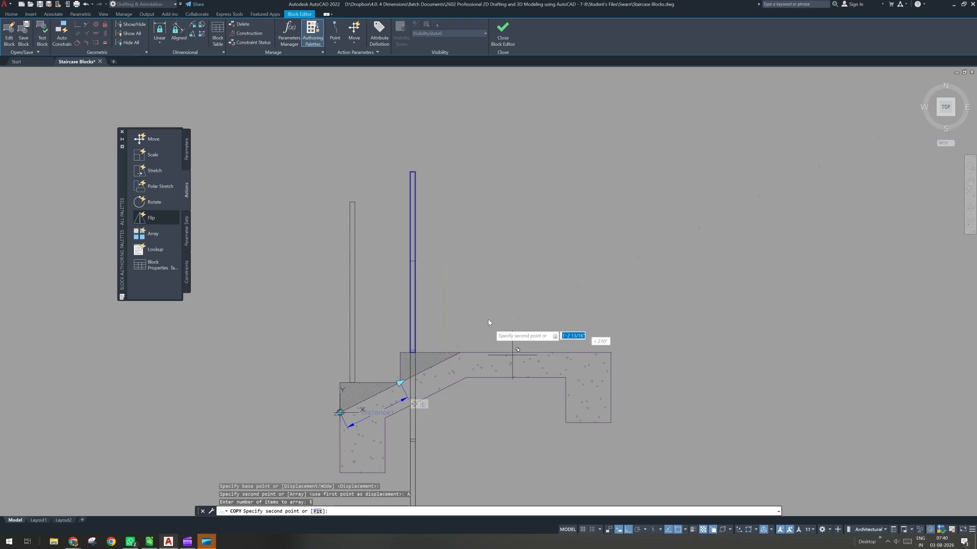
key(Return)
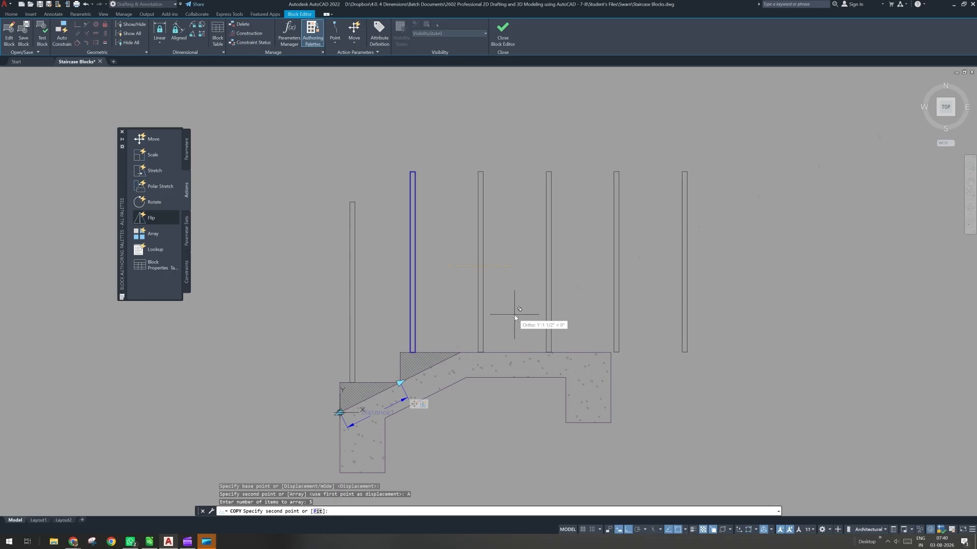
text(6)
key(Return)
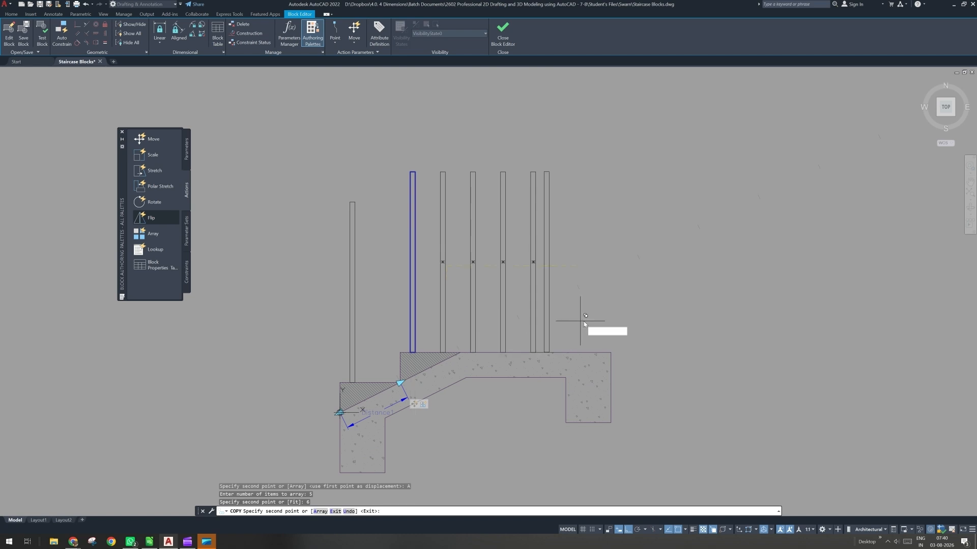
- Add two more copies of the upper post along the landing at distances of 30" and 36"
text(3)
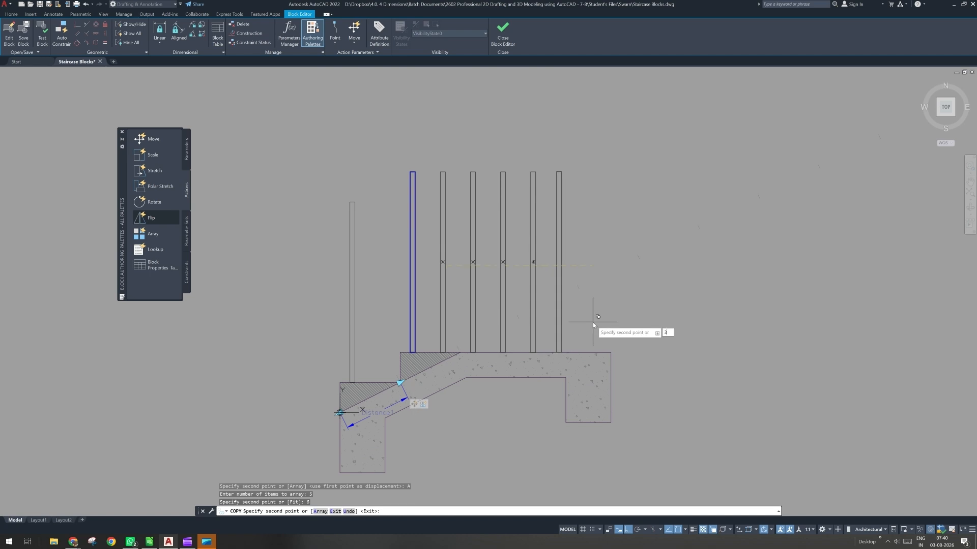
text(0)
key(Return)
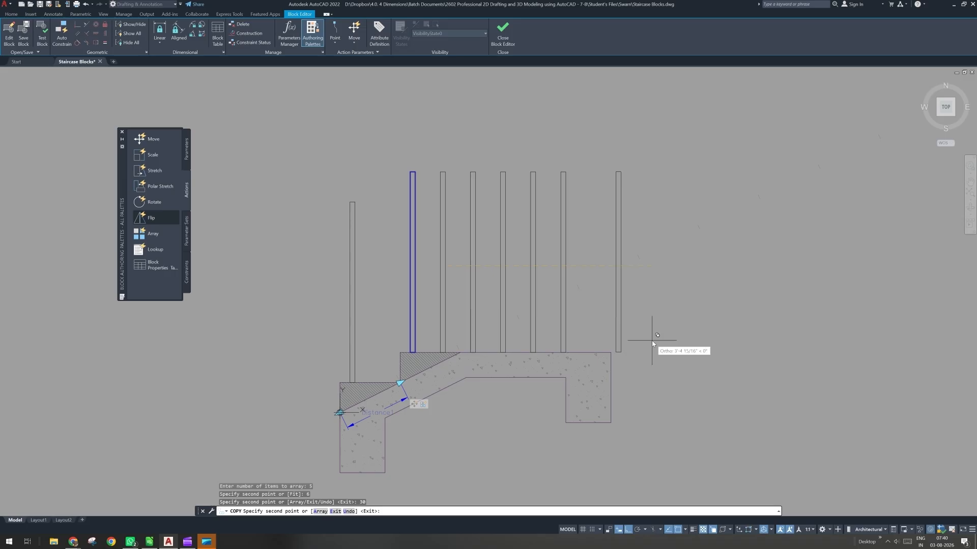
text(36)
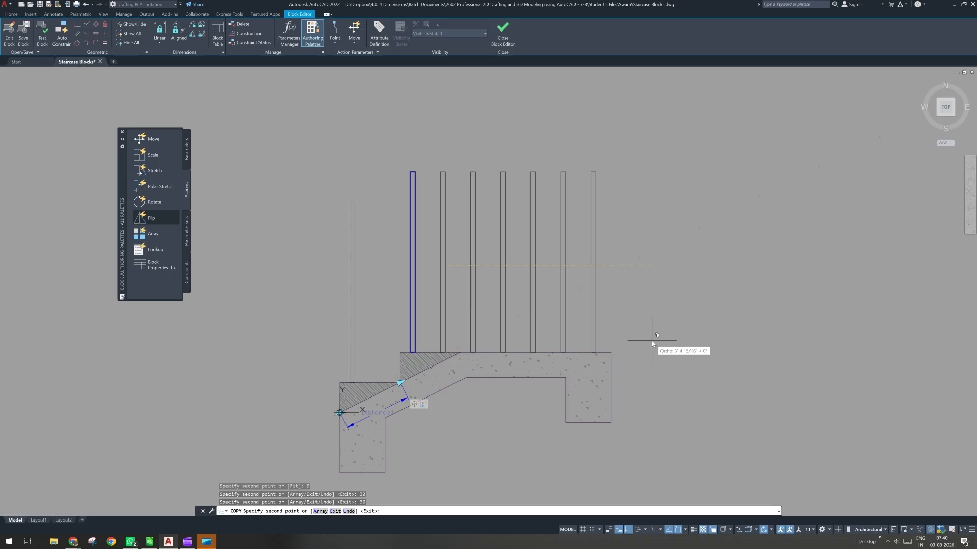
key(Return)
key(Escape)
key(Escape)
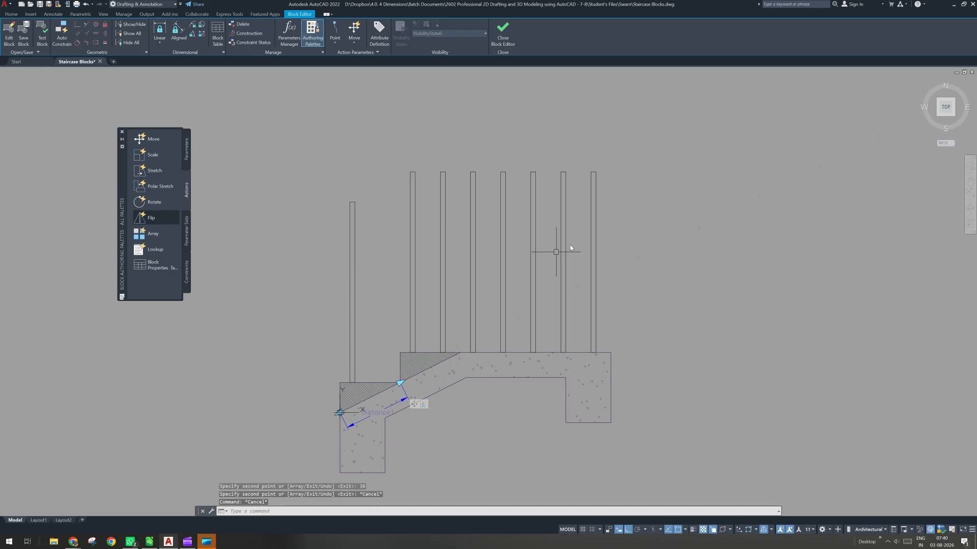
- Delete every second post along the landing, keeping the first and the last one
click(462, 305)
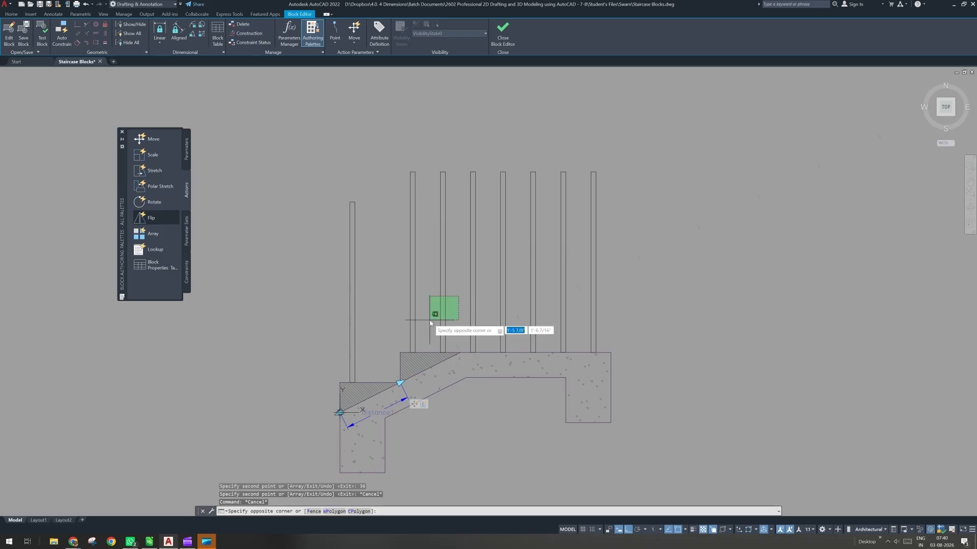
click(429, 320)
click(506, 296)
click(498, 315)
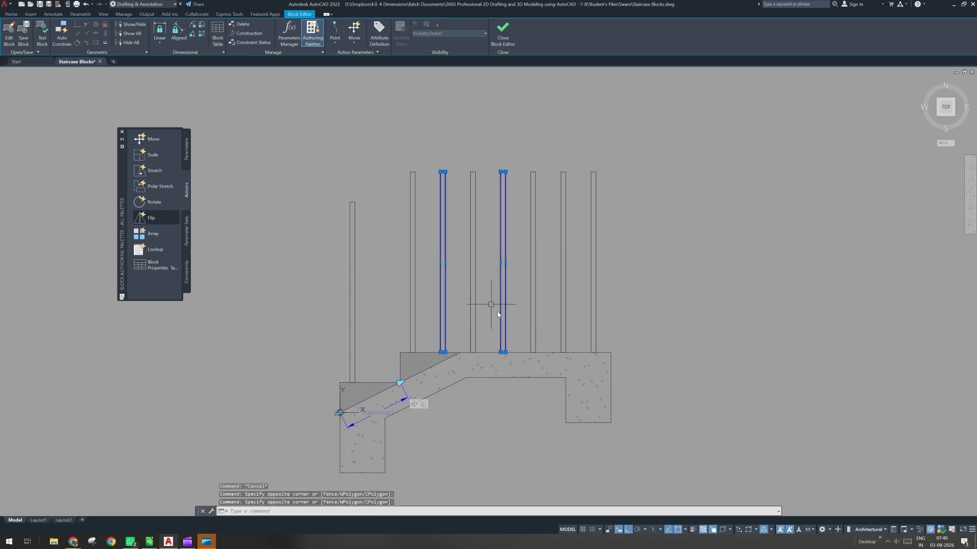
key(Delete)
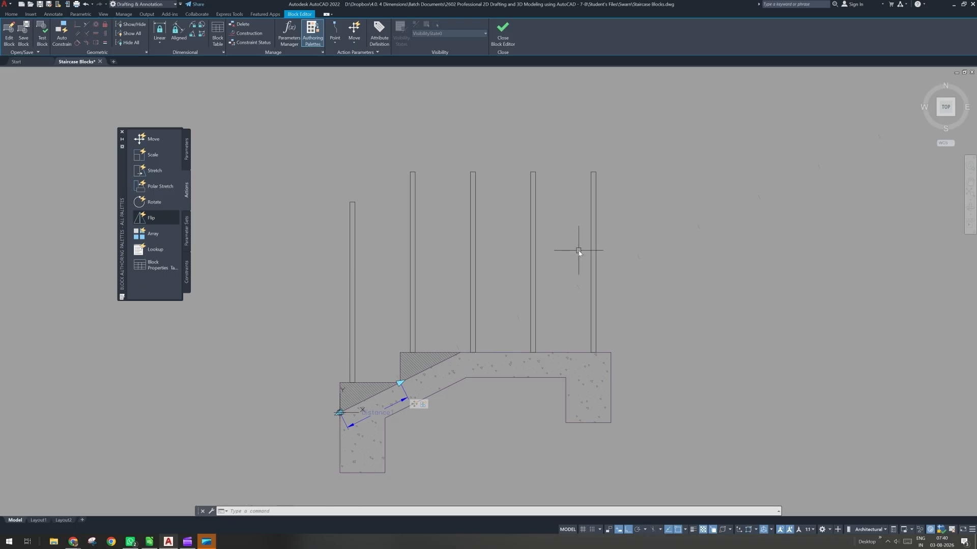
- Draw a polyline along the post tops, from the last landing post to the first one, then down to the lower post's outer top corner
text(pl)
key(Return)
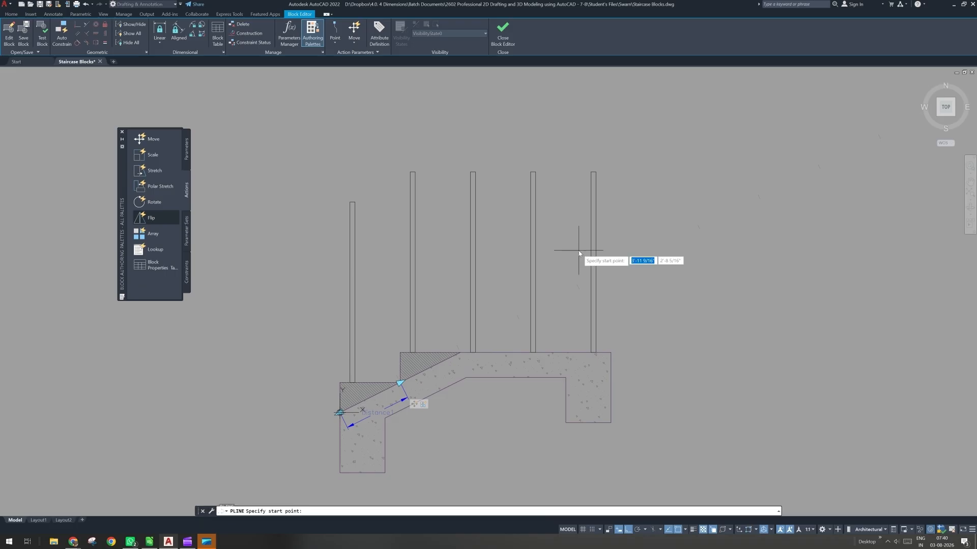
click(595, 173)
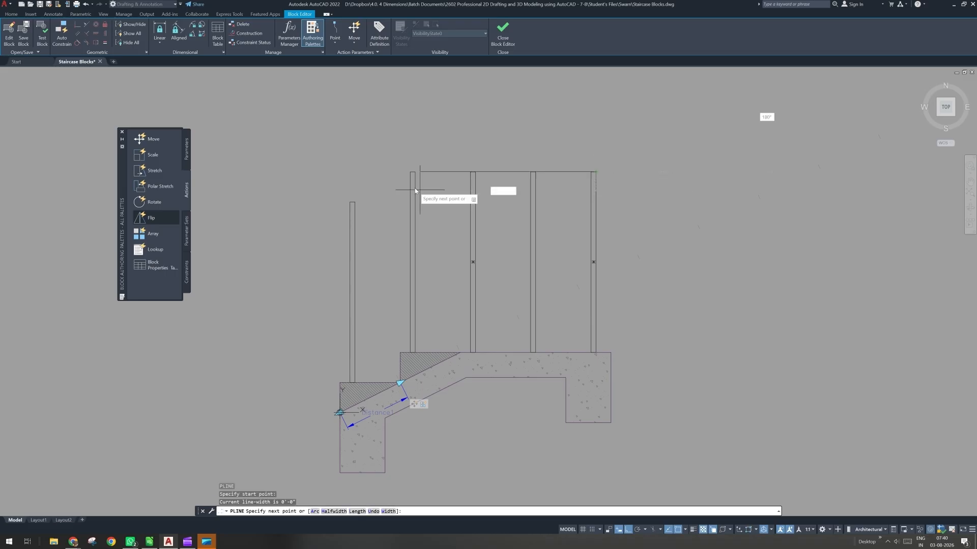
click(410, 173)
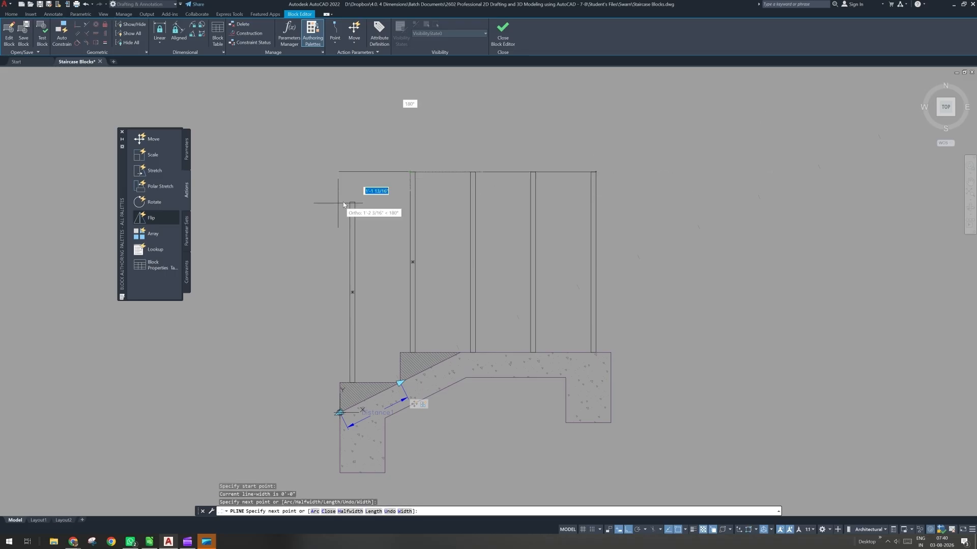
click(351, 202)
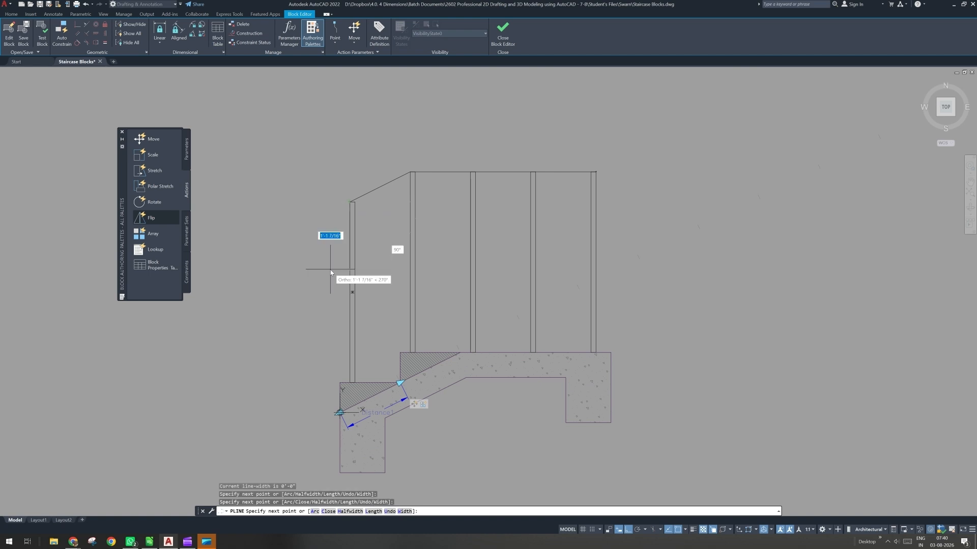
key(Escape)
- Offset the handrail polyline 3" downward to form the underside of the handrail
text(o)
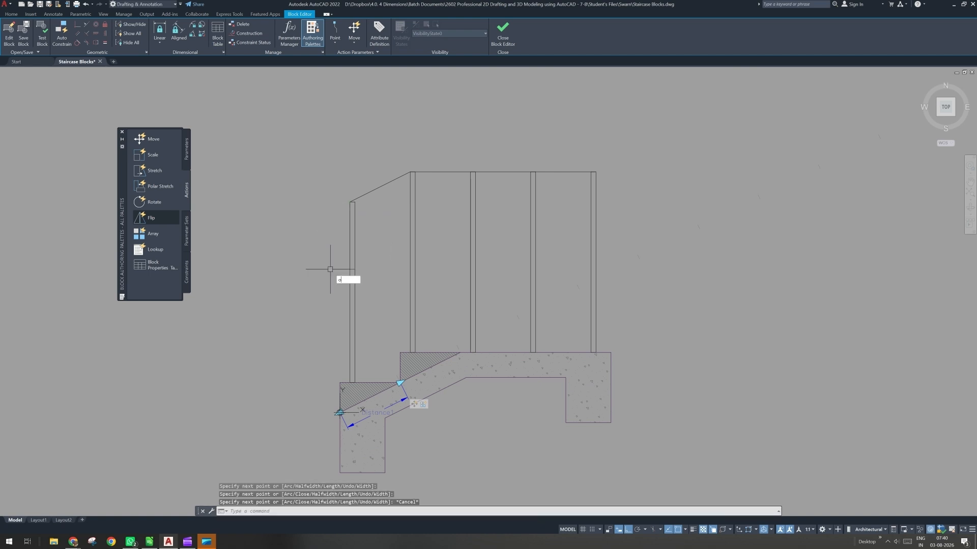
key(Return)
text(3)
key(Return)
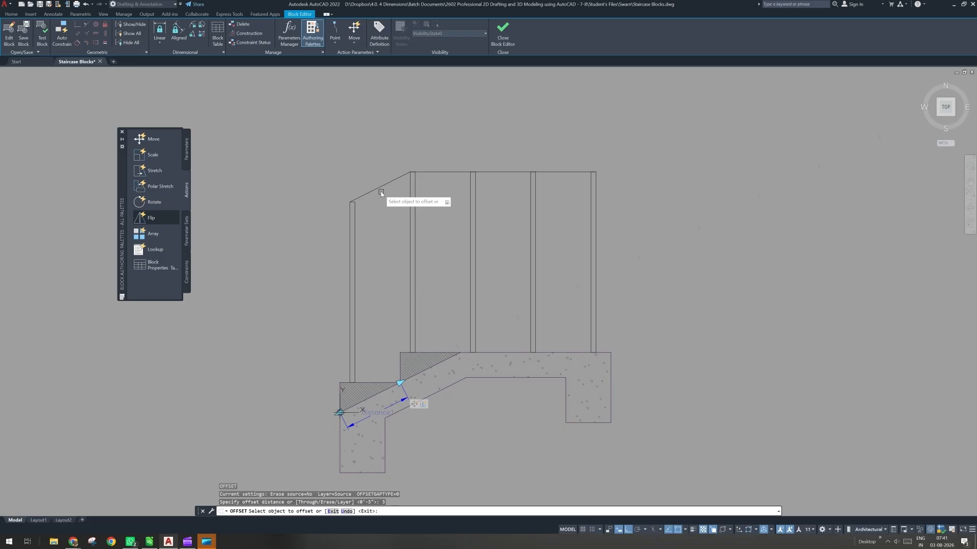
click(381, 191)
click(374, 228)
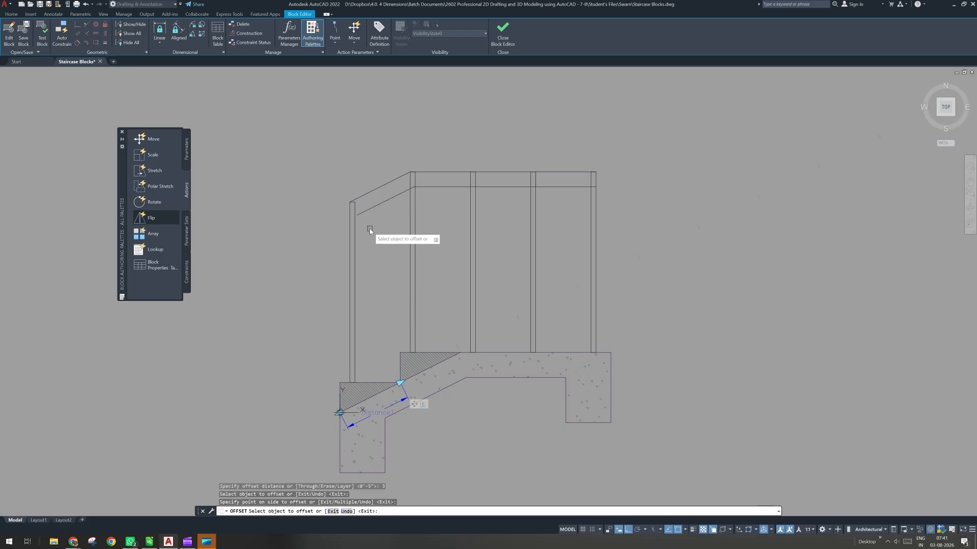
key(Escape)
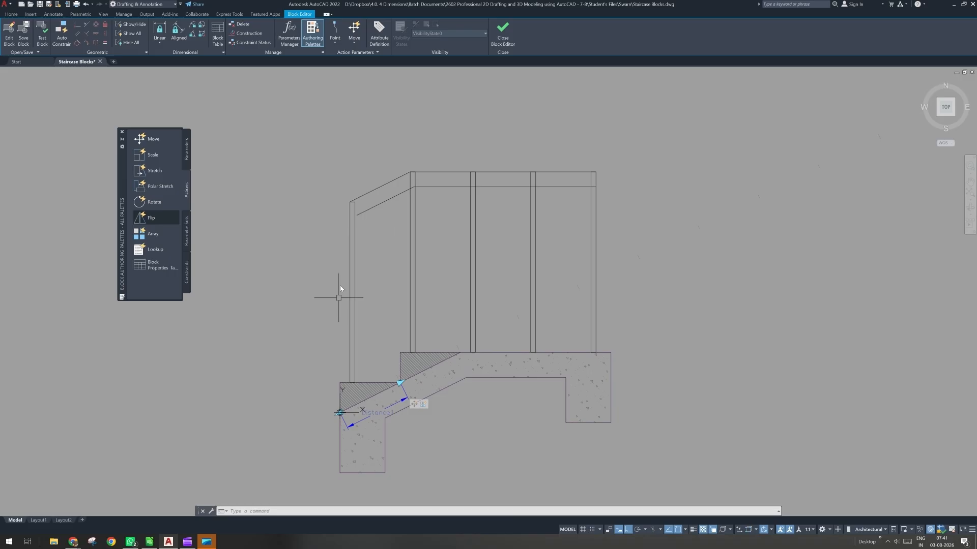
- Extend the lower end of the handrail's underside line to the outer edge of the lower post
scroll(356, 237, up, 2)
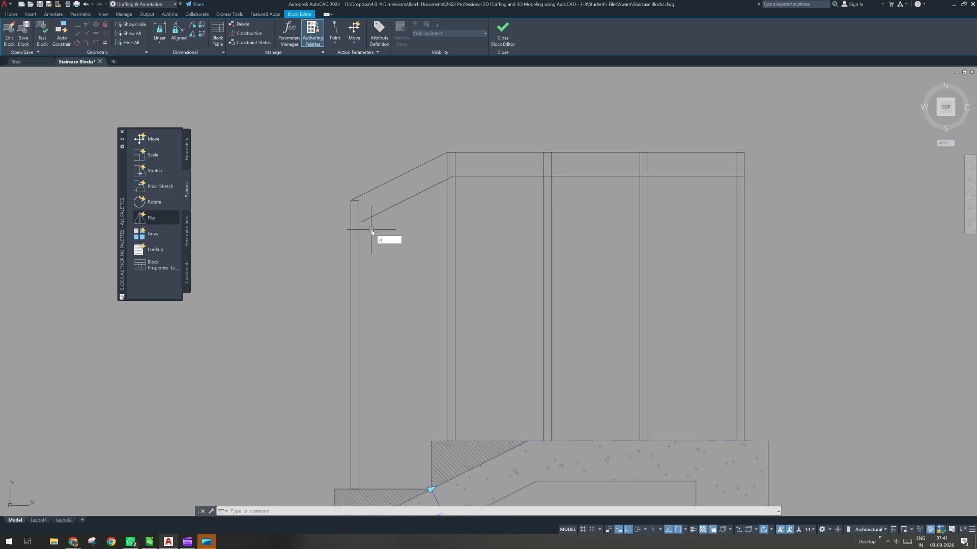
text(x)
key(Return)
click(365, 221)
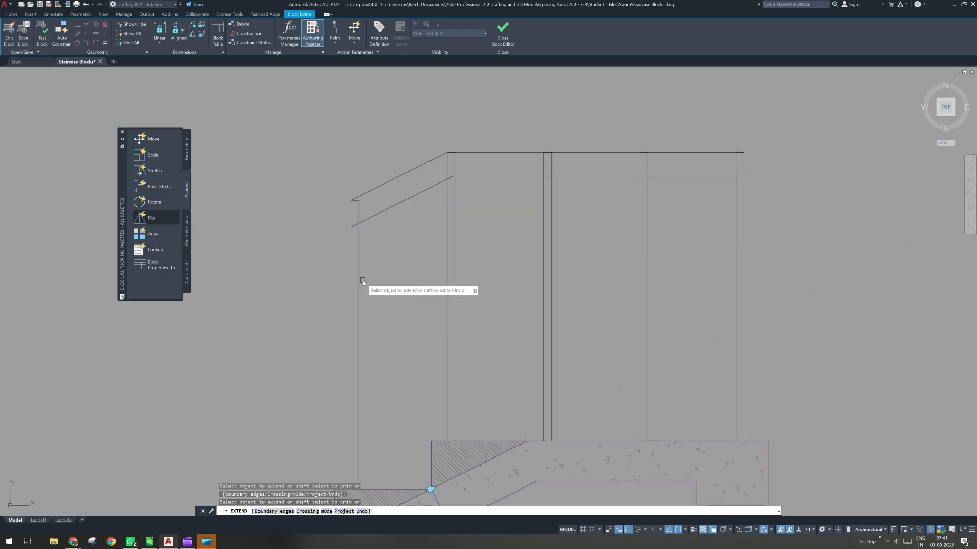
key(Escape)
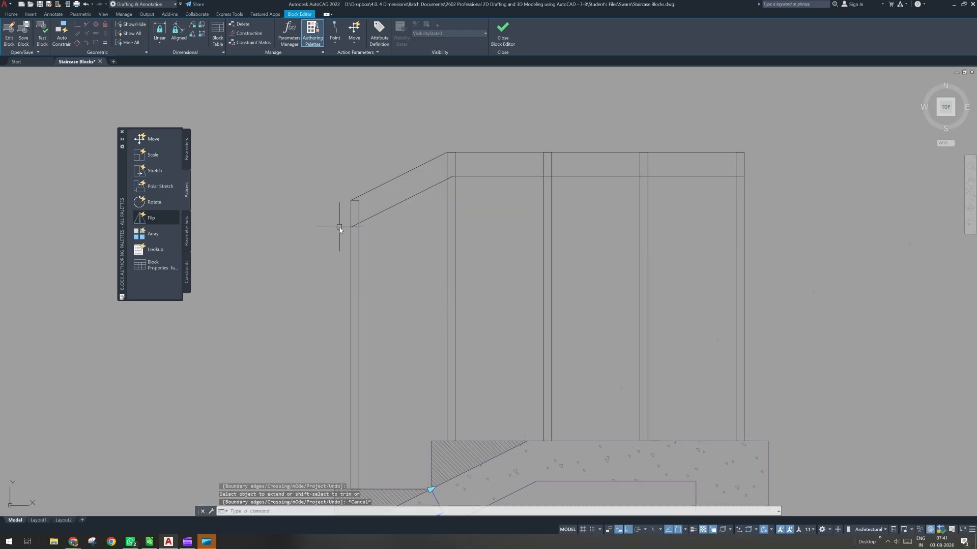
- Draw a 6" horizontal line outward from the lower end of the handrail's underside, away from the stairs
text(l)
key(Return)
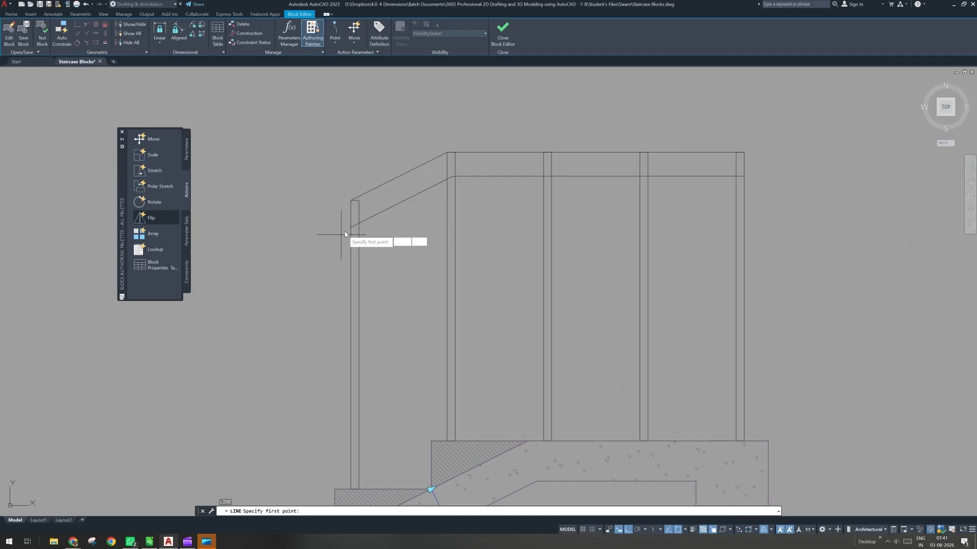
click(350, 226)
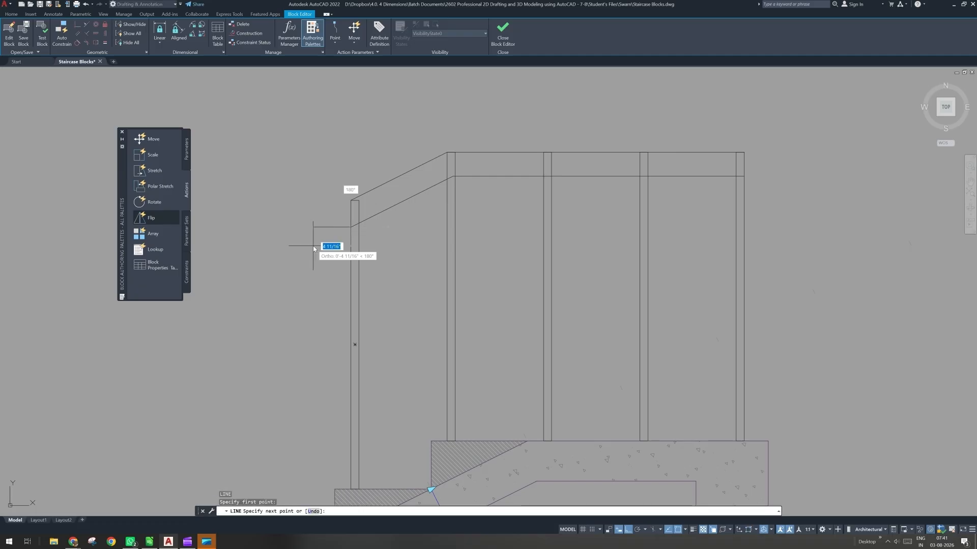
scroll(312, 245, down, 1)
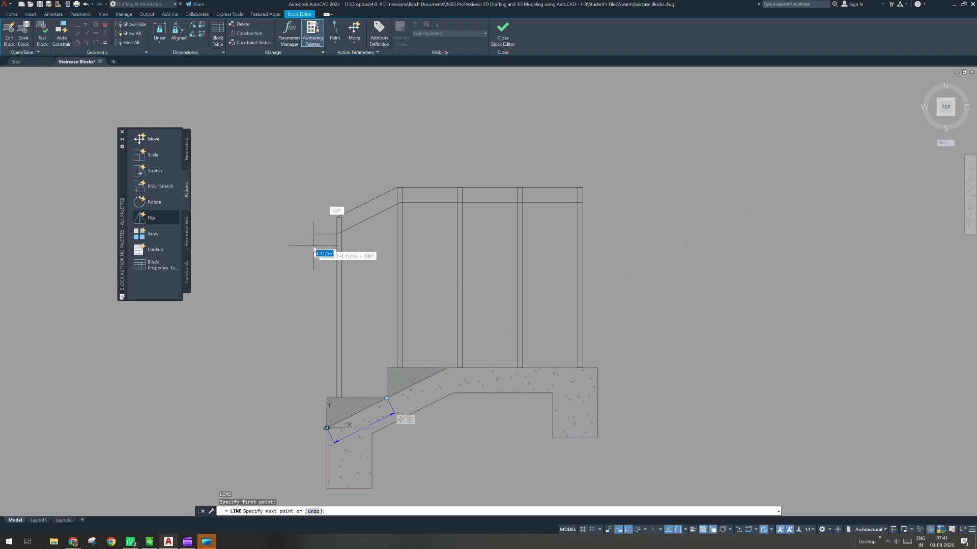
text(6)
key(Return)
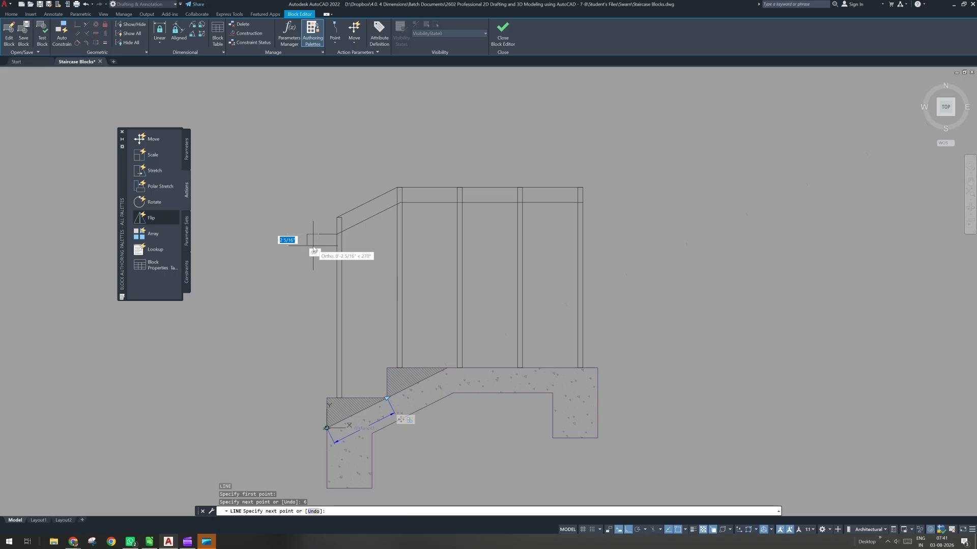
key(Return)
- Draw a matching 6" horizontal line outward from the lower end of the handrail's top edge
key(Return)
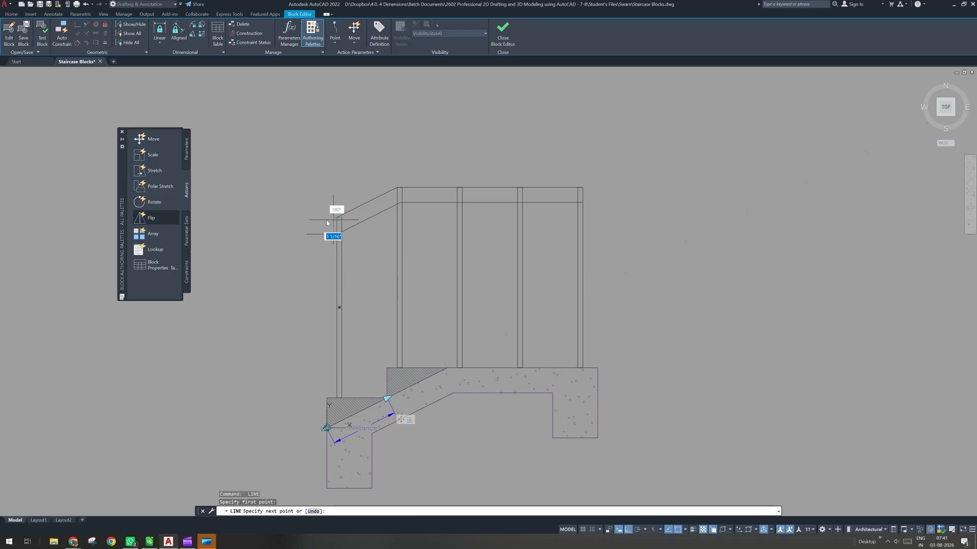
click(326, 219)
text(6)
key(Return)
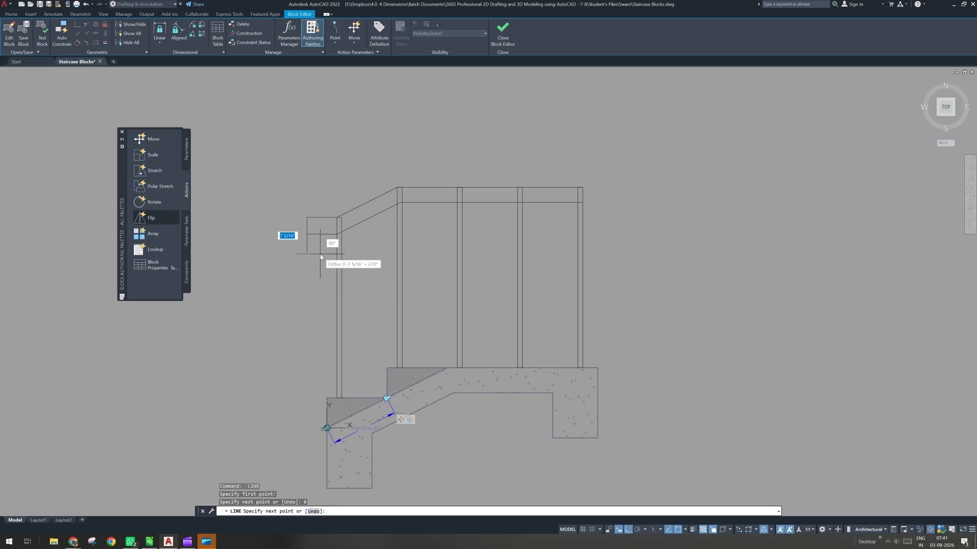
key(Return)
- Draw a circle centred midway between the free ends of the two handrail extension lines, with its radius reaching the lower line's end
text(c)
key(Return)
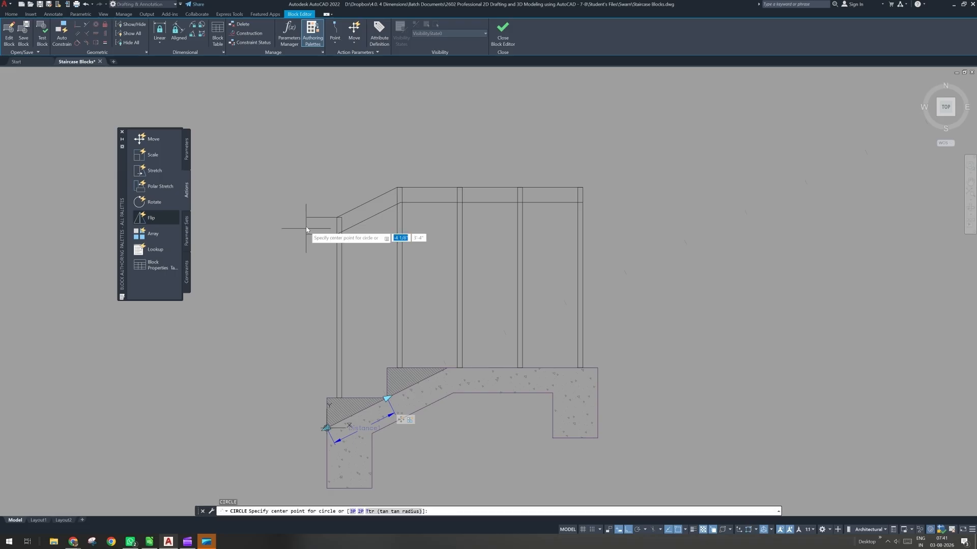
scroll(306, 227, up, 2)
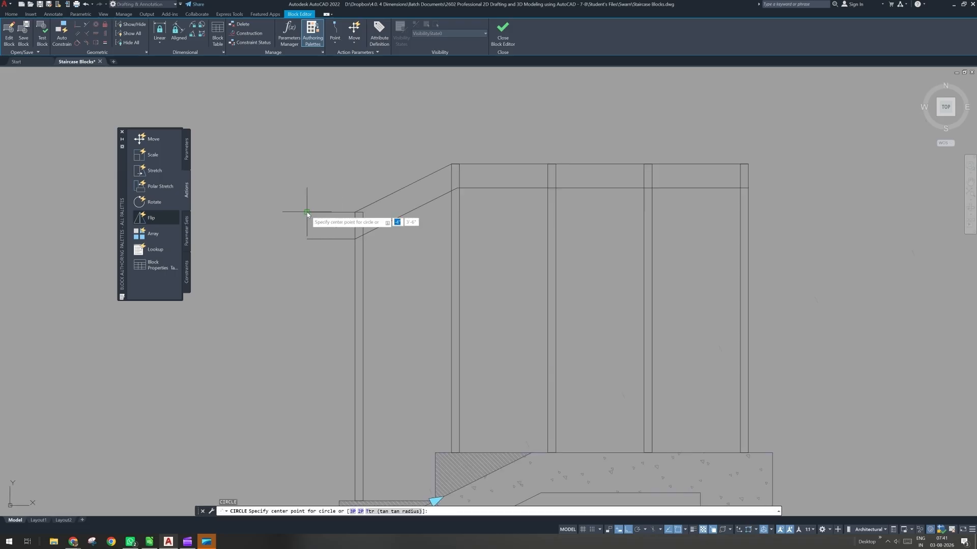
shift+right_click(307, 226)
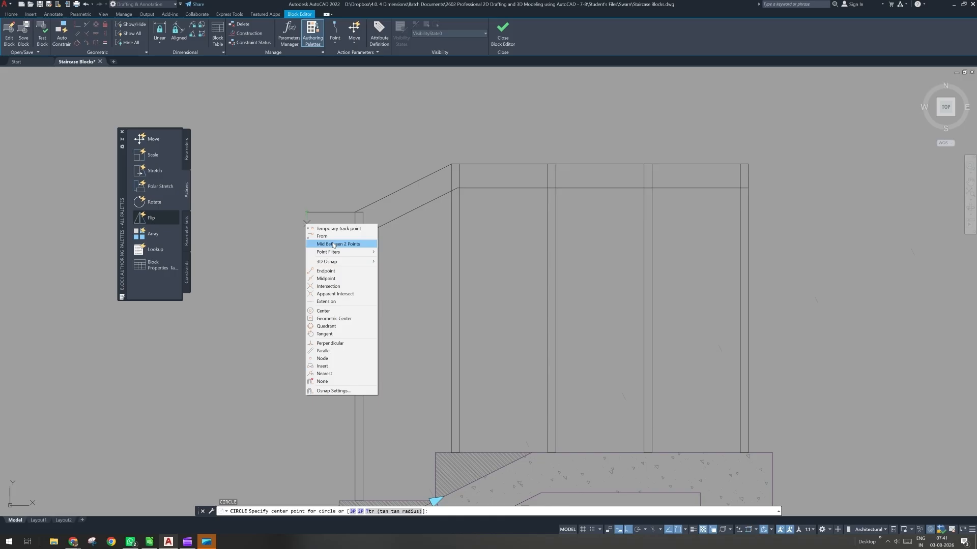
click(331, 242)
click(307, 212)
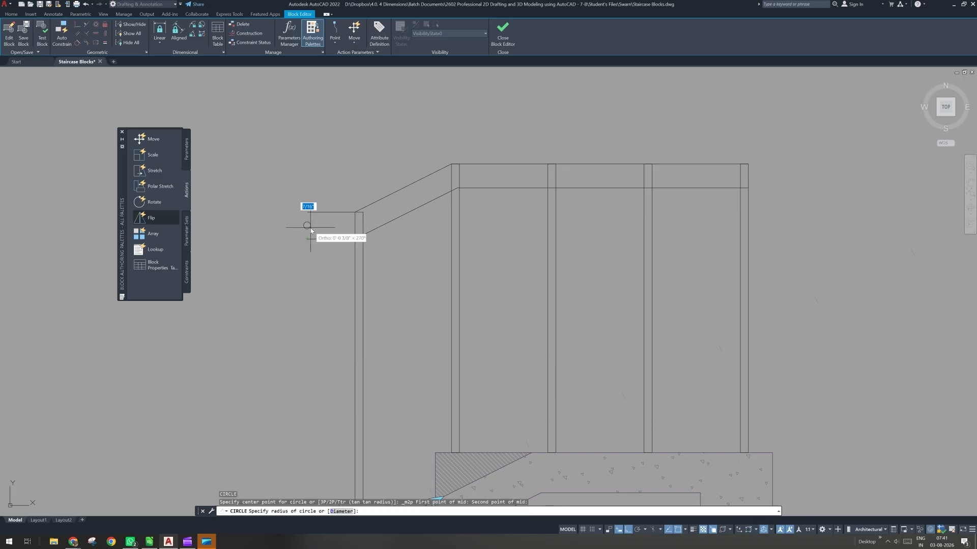
click(306, 239)
click(307, 239)
- Trim away the inner half of the circle to leave a rounded handrail end
text(tr)
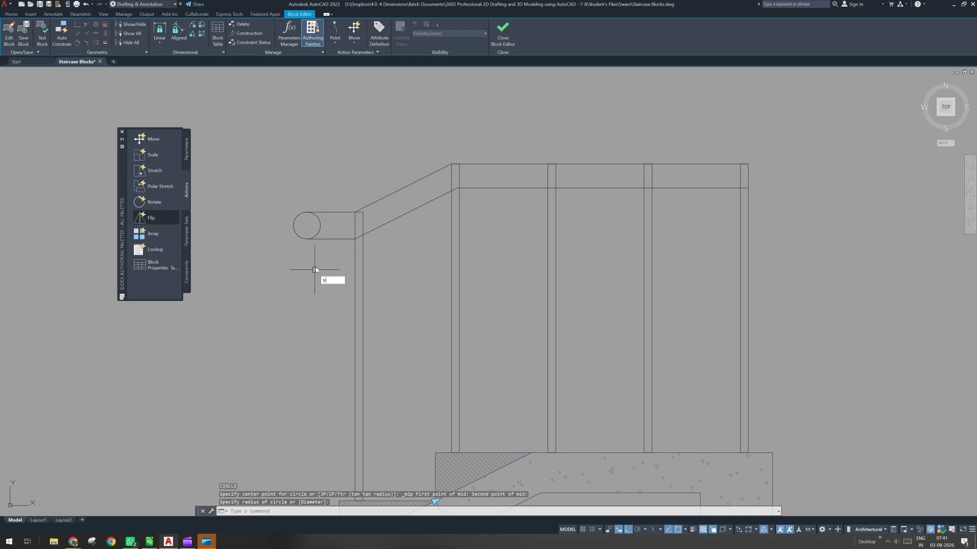
key(Return)
click(320, 227)
scroll(315, 273, down, 2)
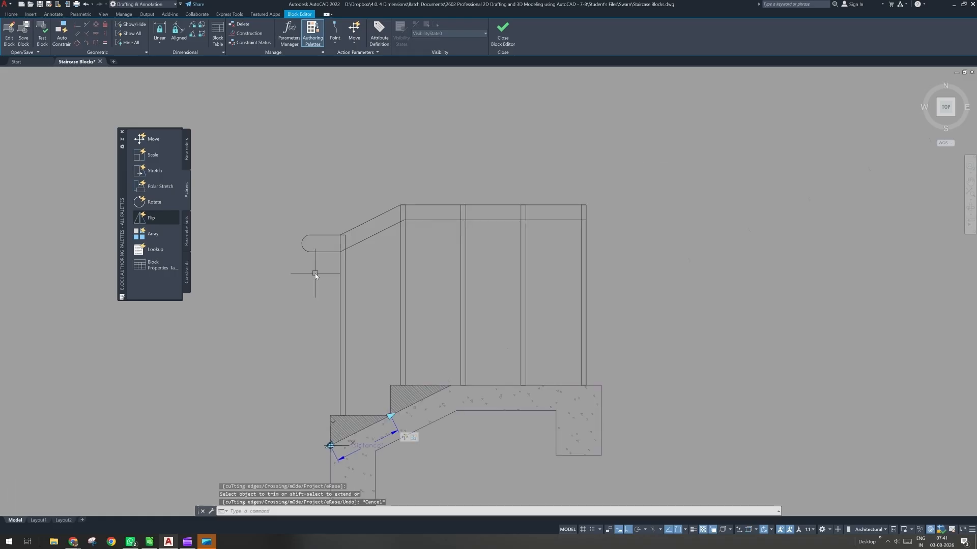
key(Escape)
- Stretch both top corners of the lower step's post down to the sloped underside of the handrail
click(339, 280)
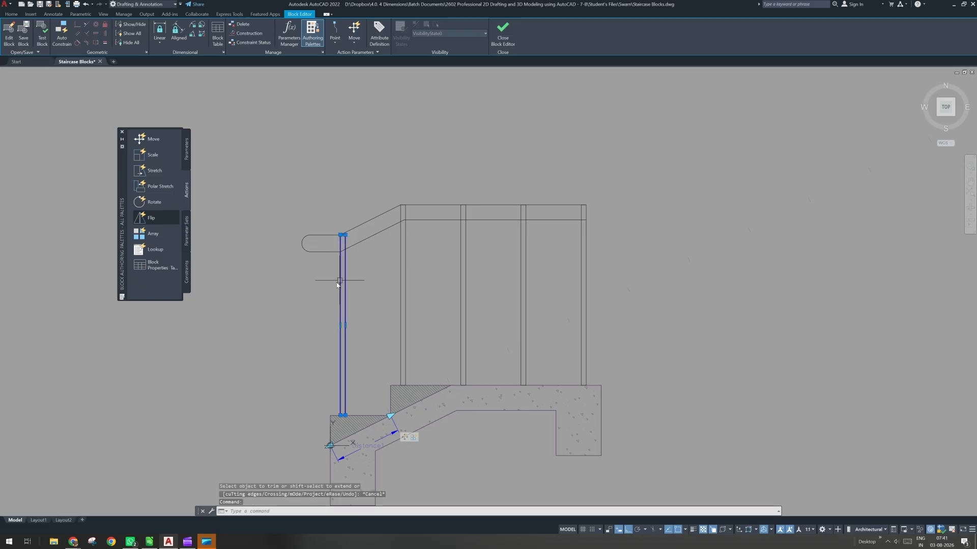
mouse_move(342, 235)
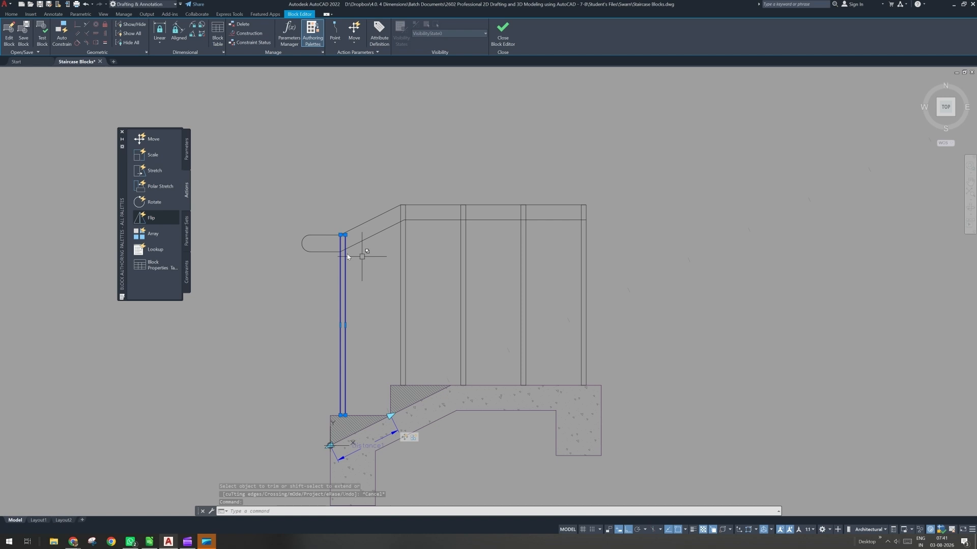
scroll(340, 240, up, 4)
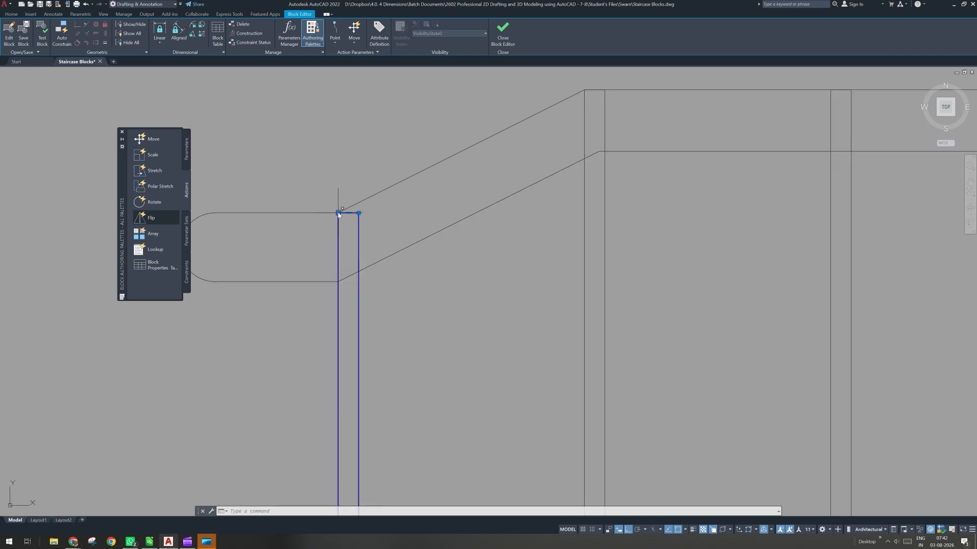
click(339, 213)
click(339, 280)
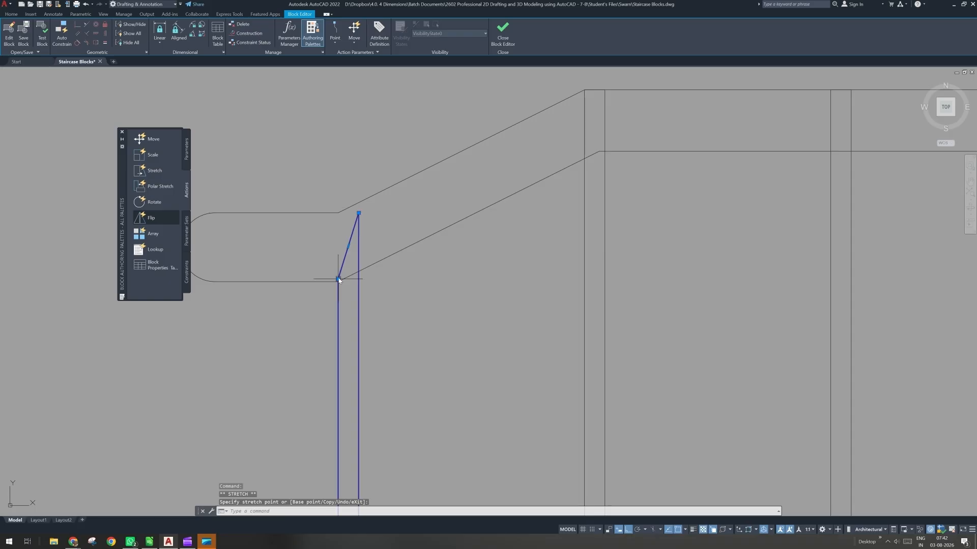
click(338, 280)
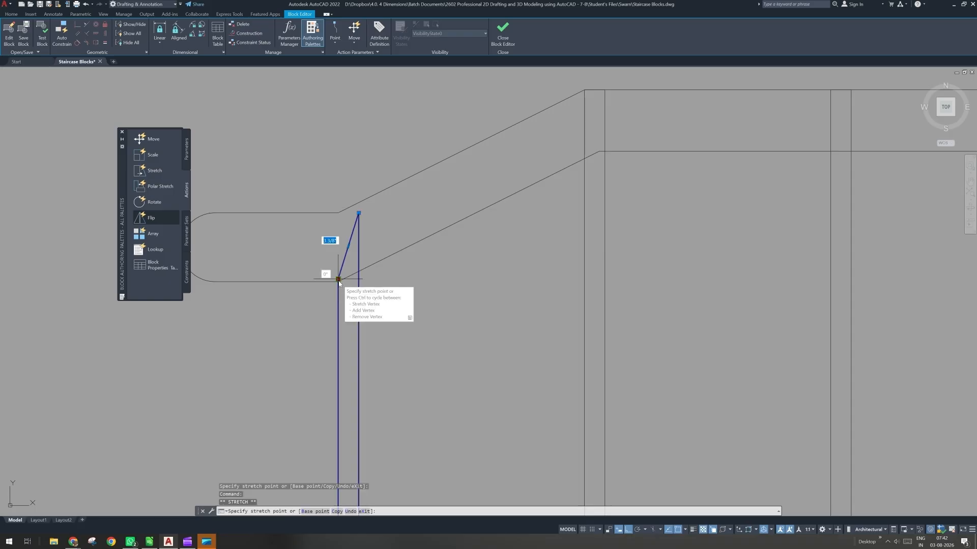
click(338, 281)
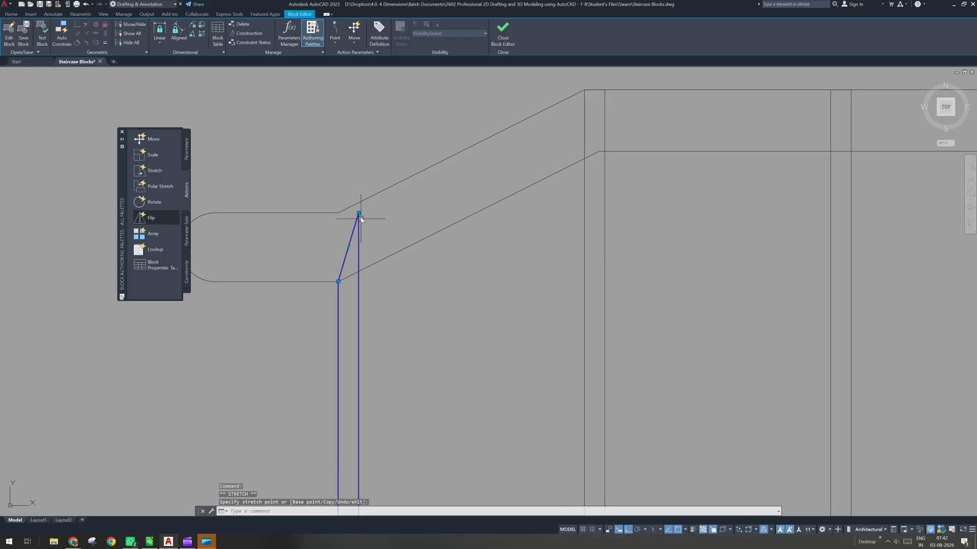
click(359, 213)
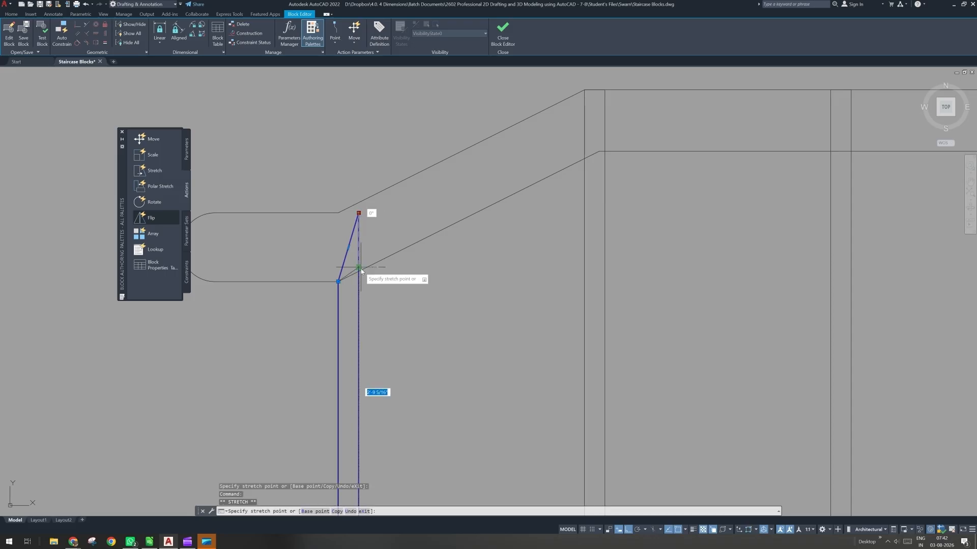
click(359, 271)
scroll(359, 273, down, 4)
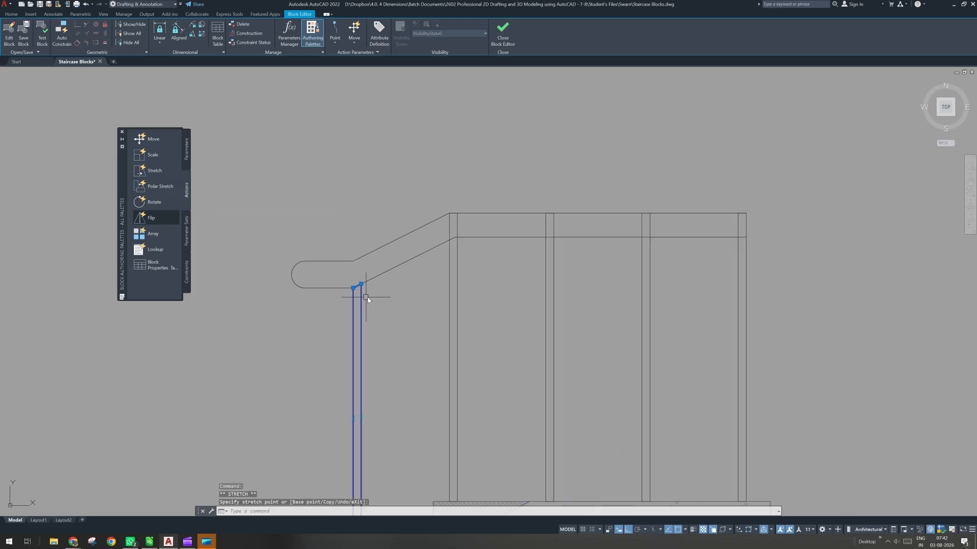
key(Escape)
- Stretch both top corners of the upper step's post down to the underside of the handrail
click(426, 291)
click(411, 303)
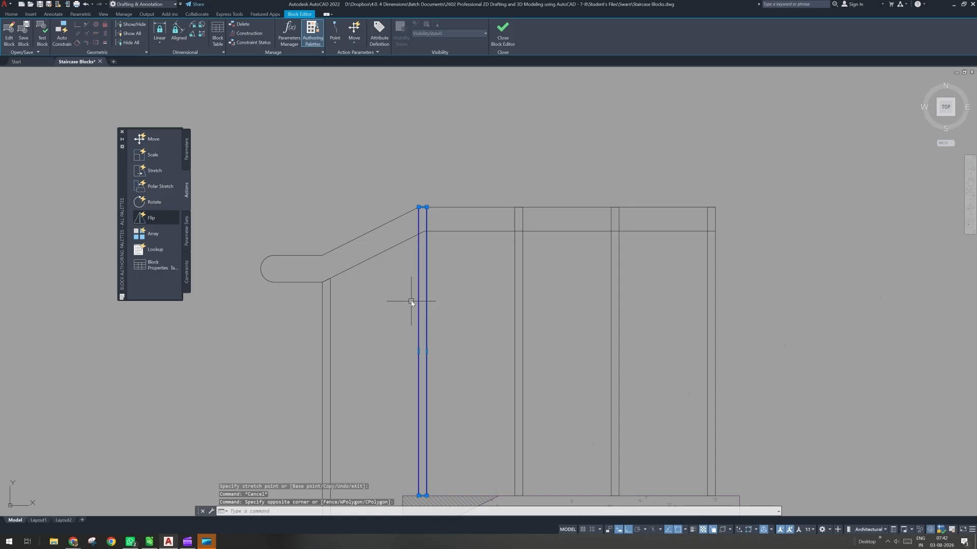
scroll(418, 203, up, 4)
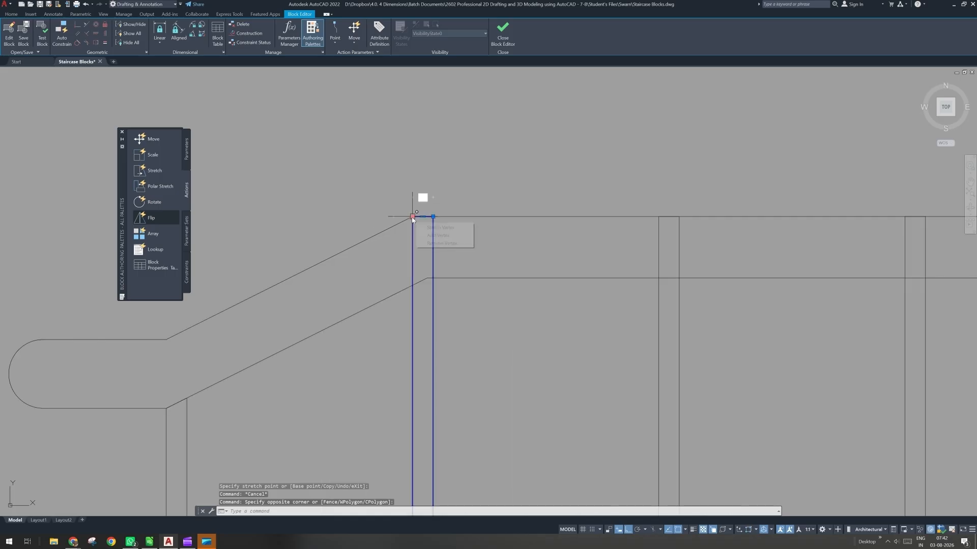
click(413, 217)
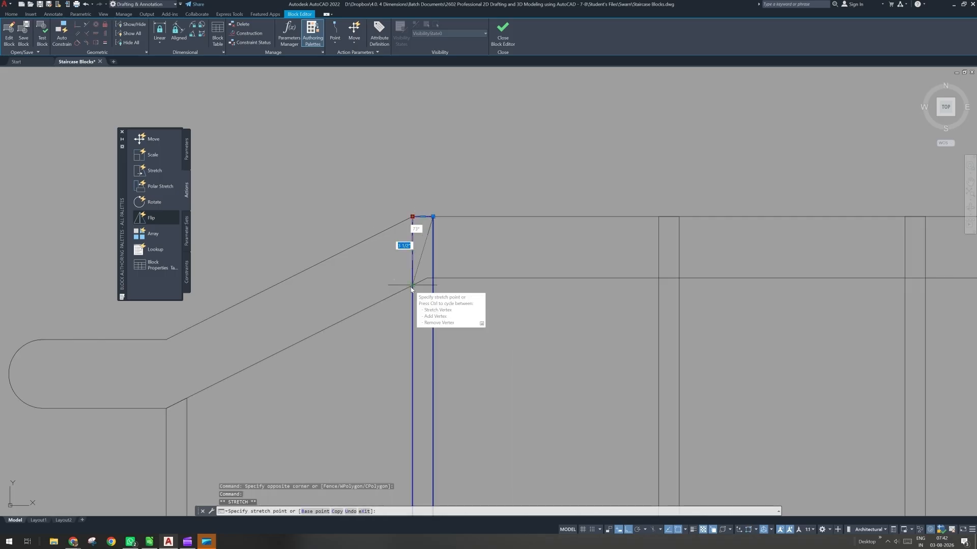
click(412, 285)
click(433, 217)
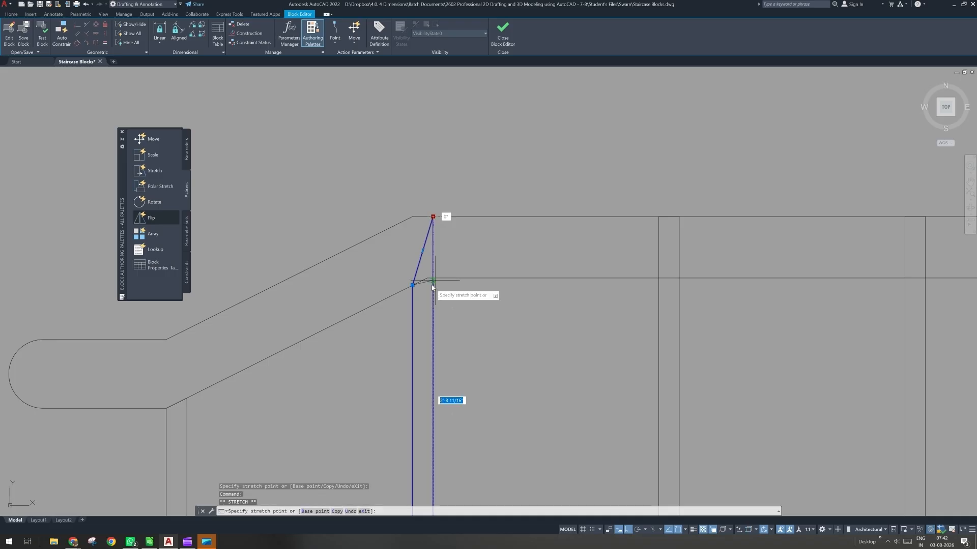
click(433, 279)
- Insert a new vertex on the sloped top edge of the upper step's post polyline, just below the handrail's bend
scroll(434, 279, up, 4)
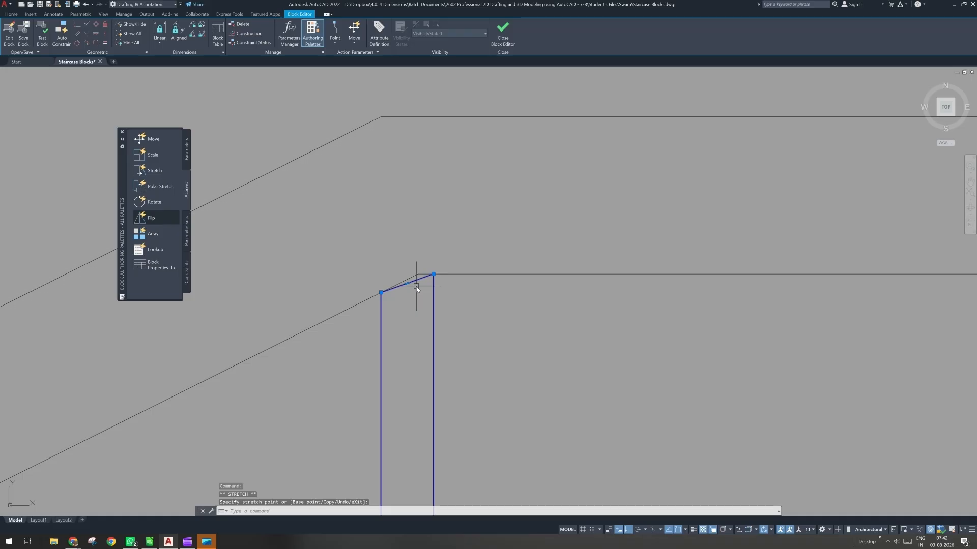
scroll(419, 280, up, 3)
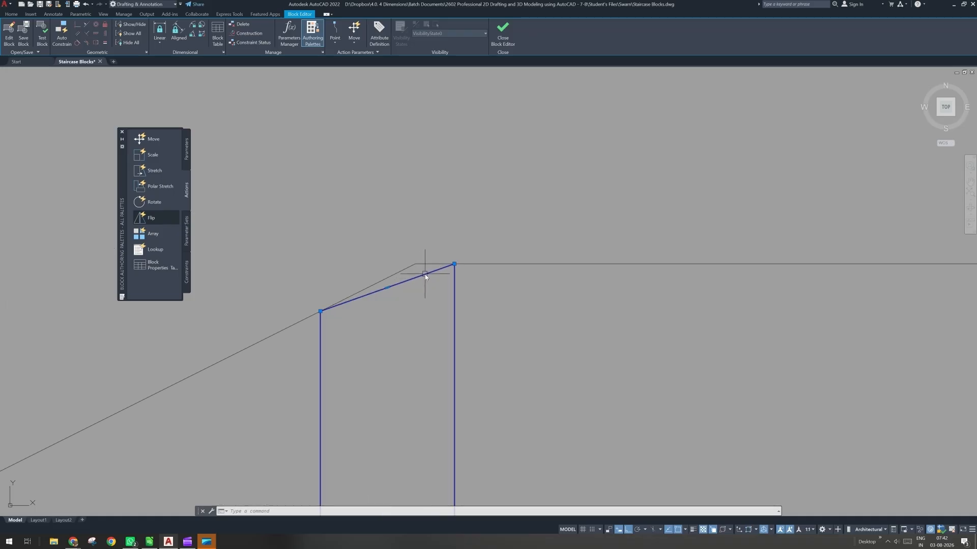
double_click(425, 275)
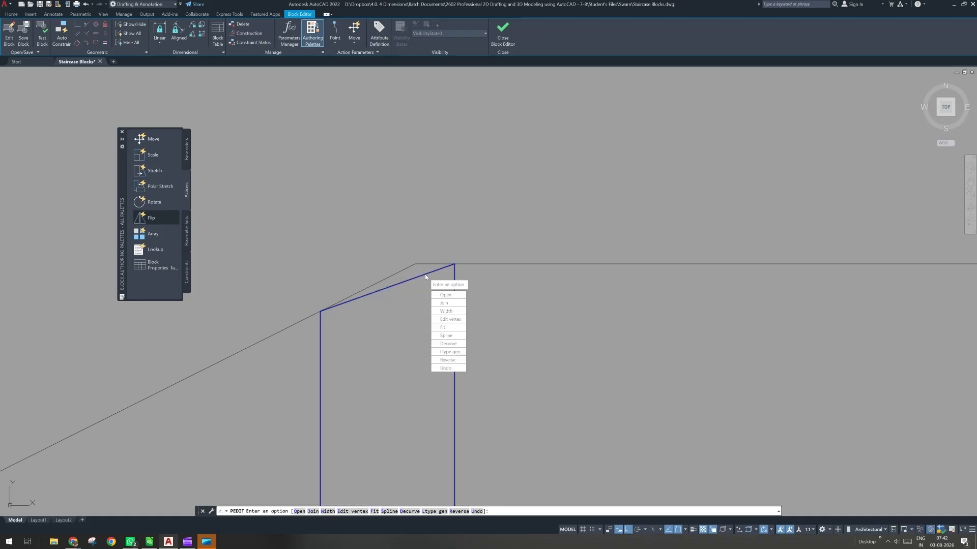
click(447, 322)
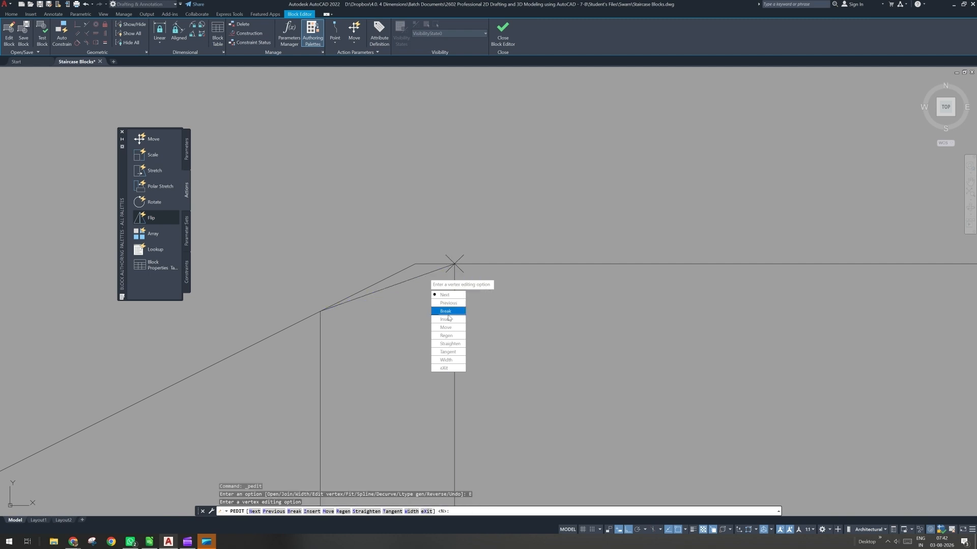
click(448, 319)
click(425, 274)
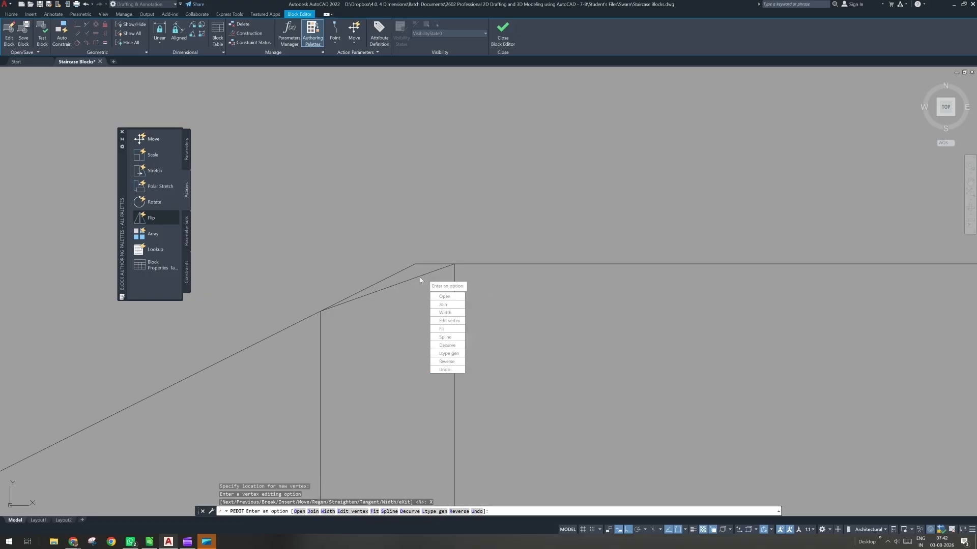
text(x)
key(Return)
key(Escape)
- Move the new vertex of the upper step's post onto the bend in the handrail's underside
click(423, 277)
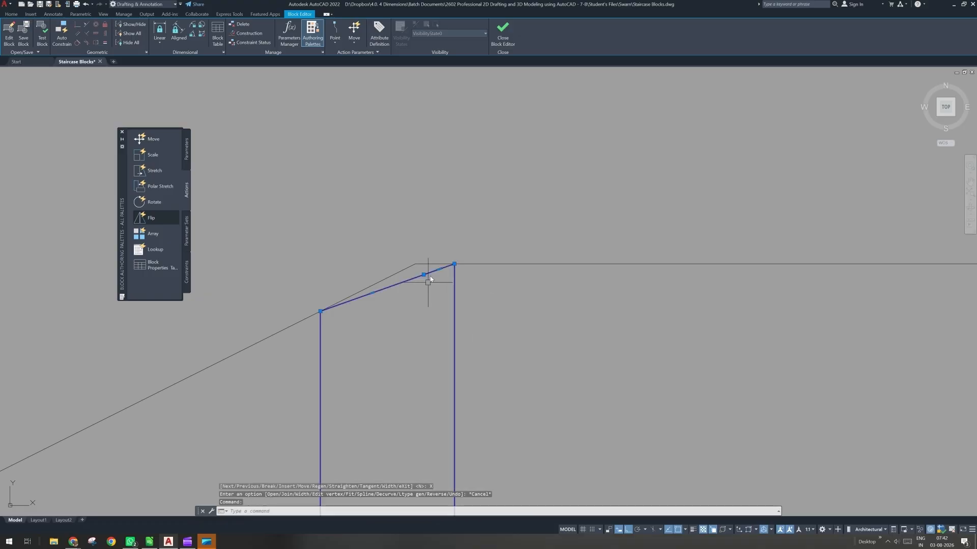
click(424, 276)
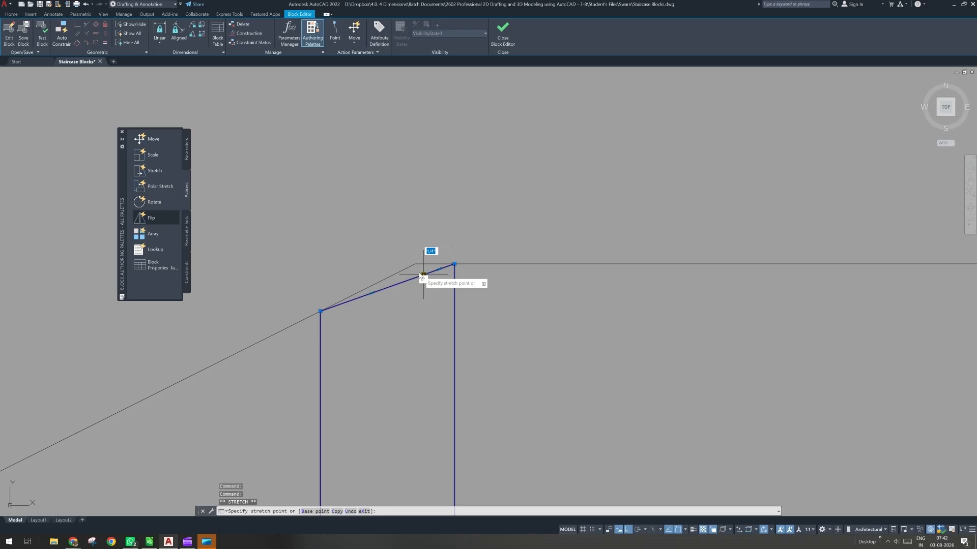
click(415, 264)
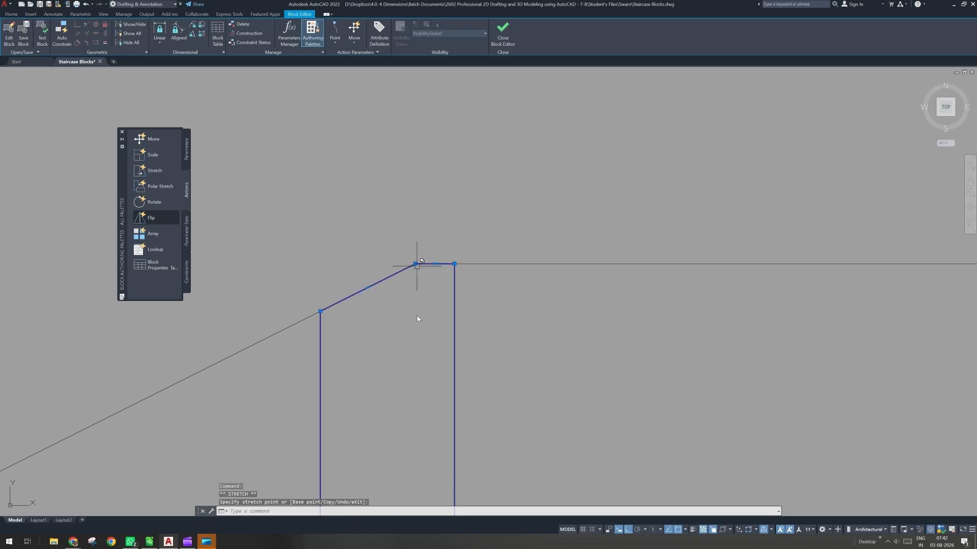
scroll(404, 299, down, 5)
key(Escape)
scroll(389, 273, down, 4)
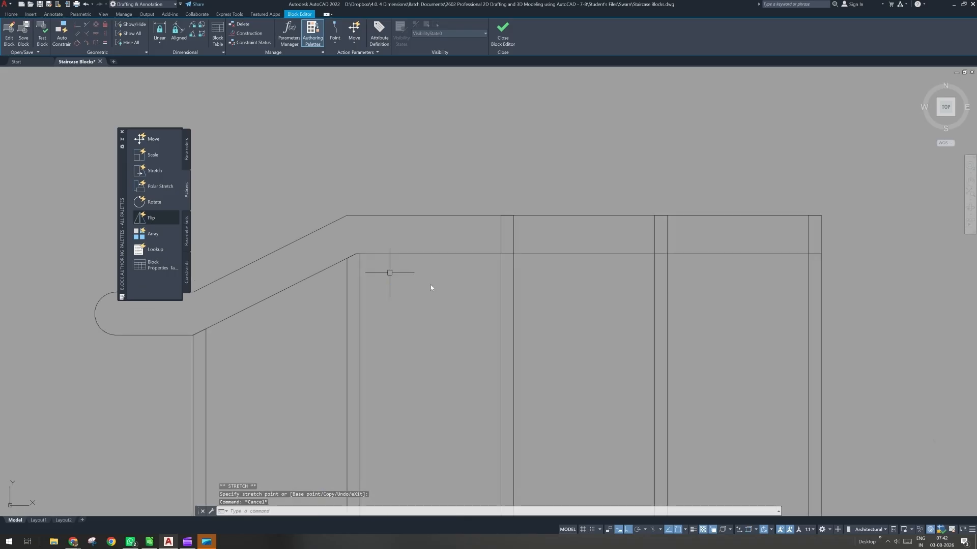
- Stretch the tops of the three landing posts down to the handrail's underside, leaving the rail's top edge out of the selection
middle_drag(565, 279, 476, 286)
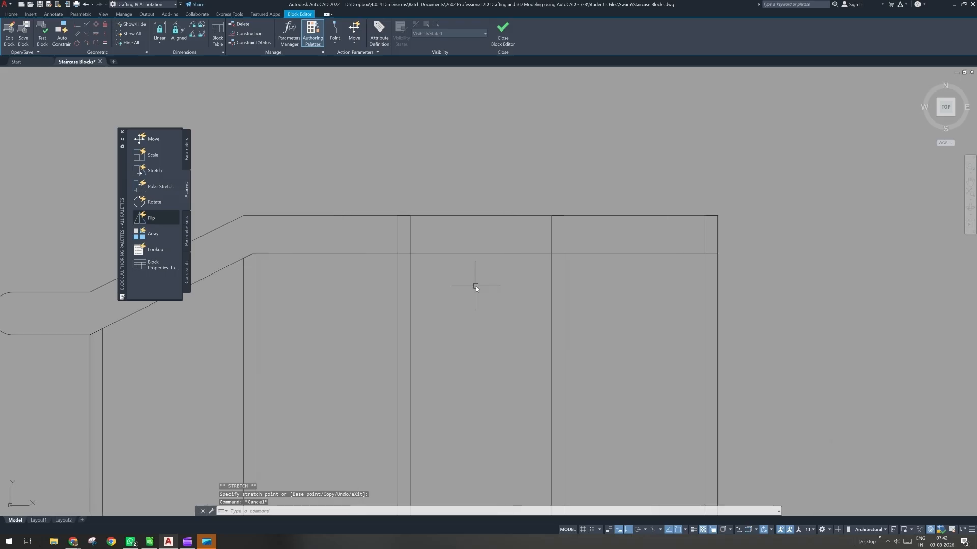
text(s)
key(Return)
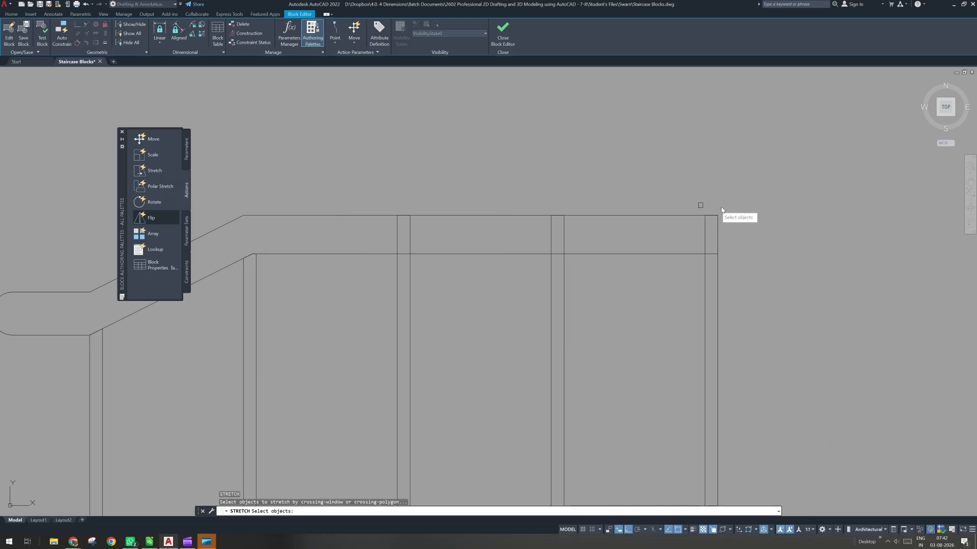
click(736, 198)
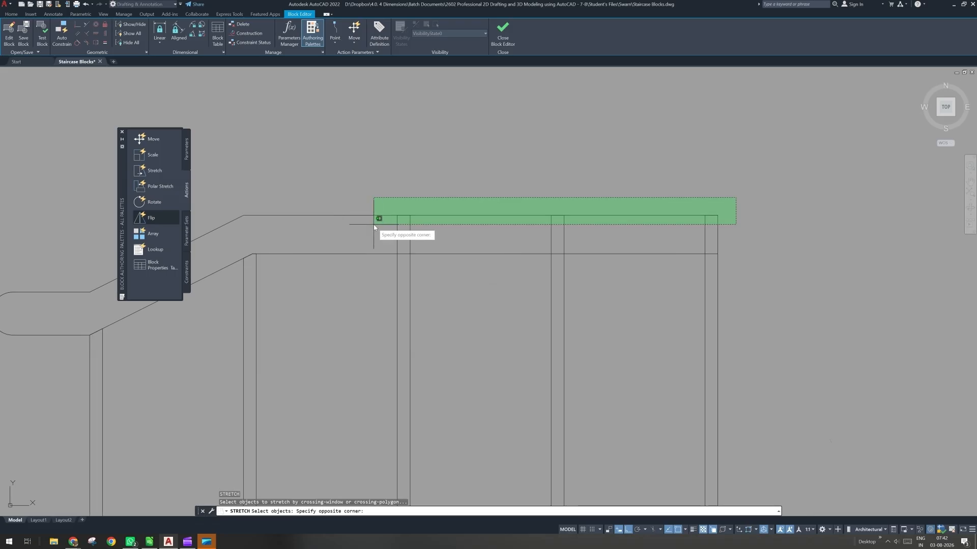
click(381, 224)
shift+click(677, 216)
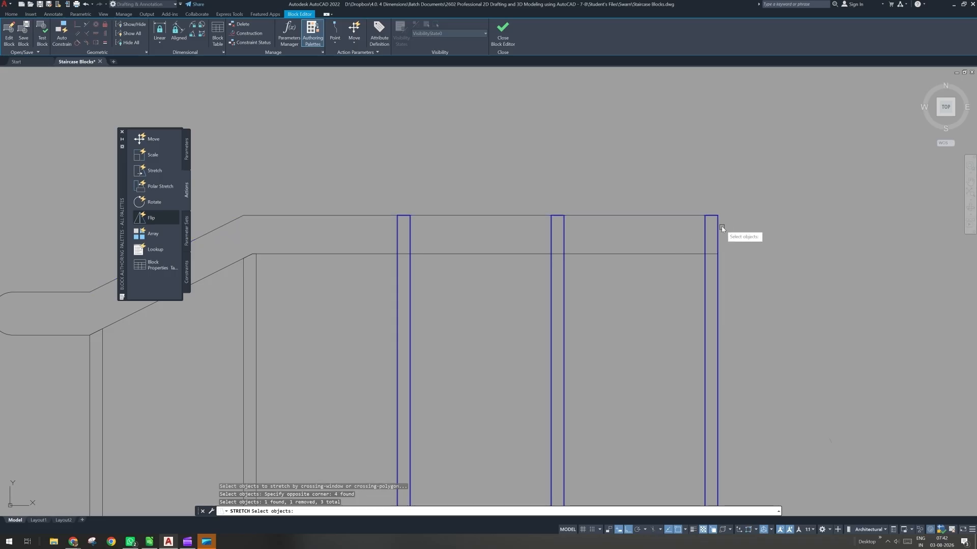
key(Return)
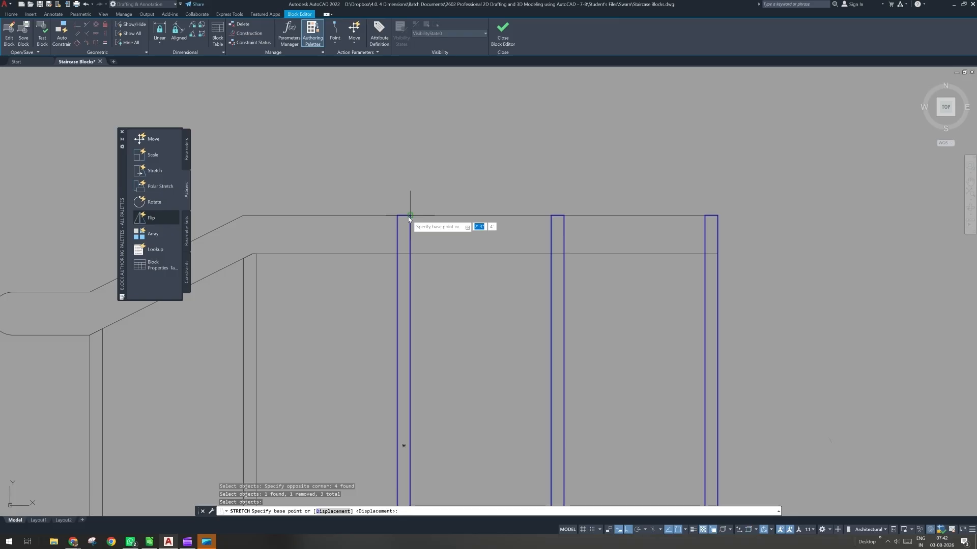
click(409, 216)
click(411, 253)
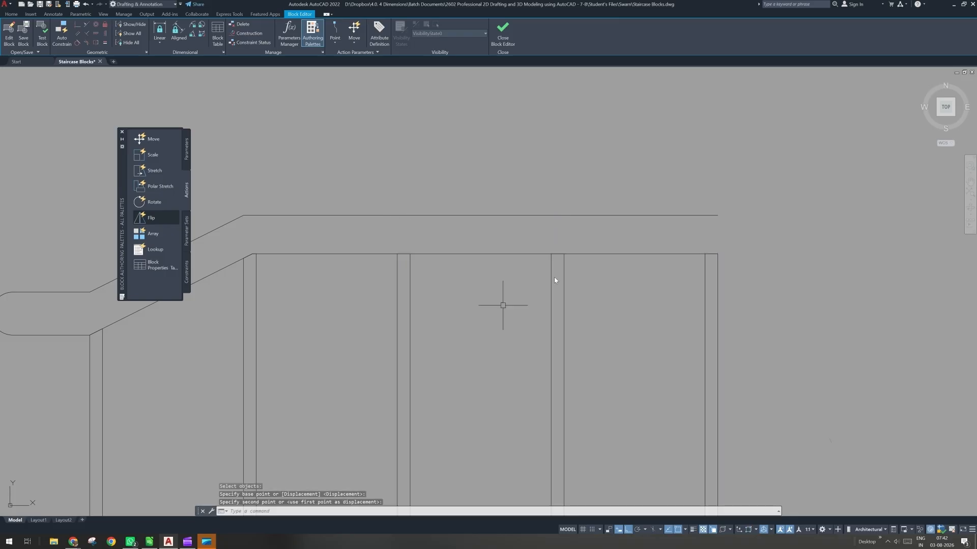
- Draw a vertical line closing the handrail's open end above the last landing post
scroll(663, 273, down, 2)
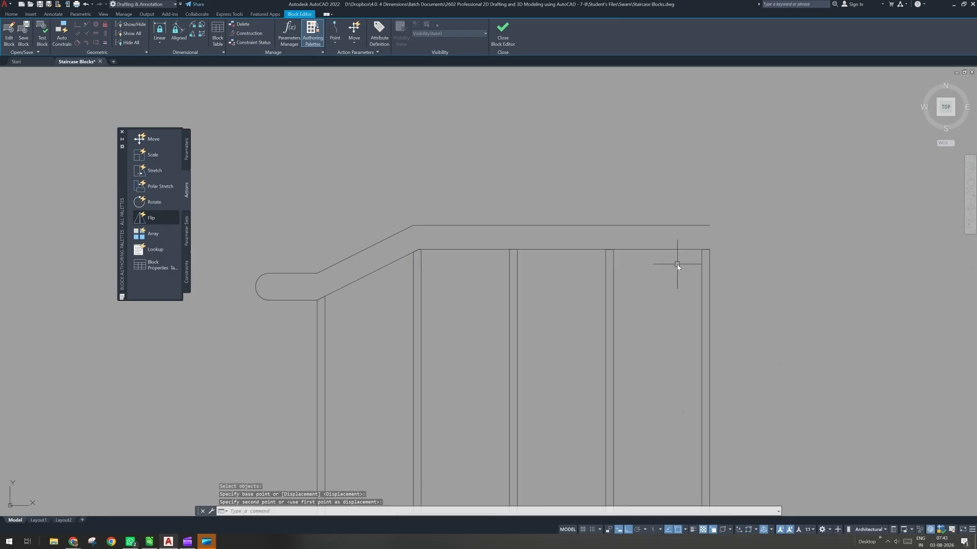
text(l)
key(Return)
click(709, 226)
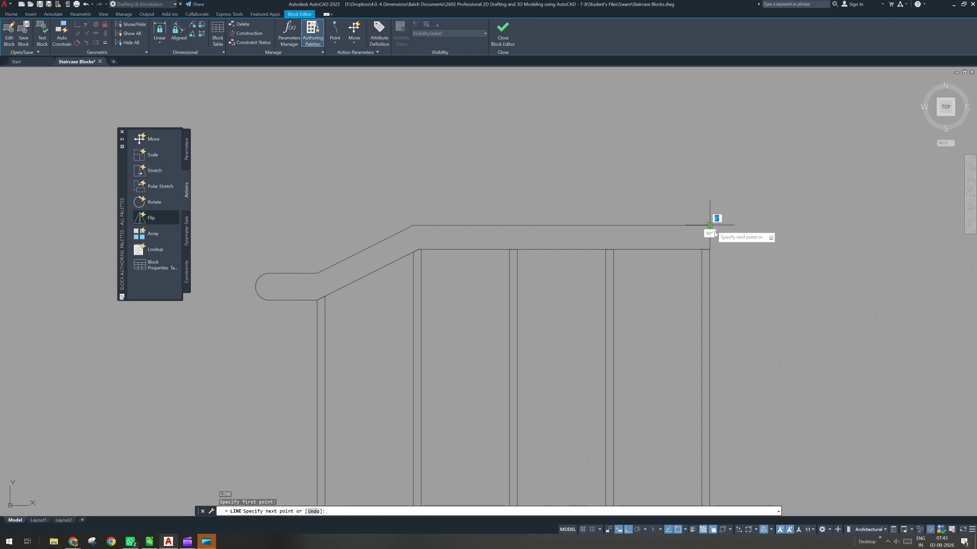
click(710, 249)
key(Escape)
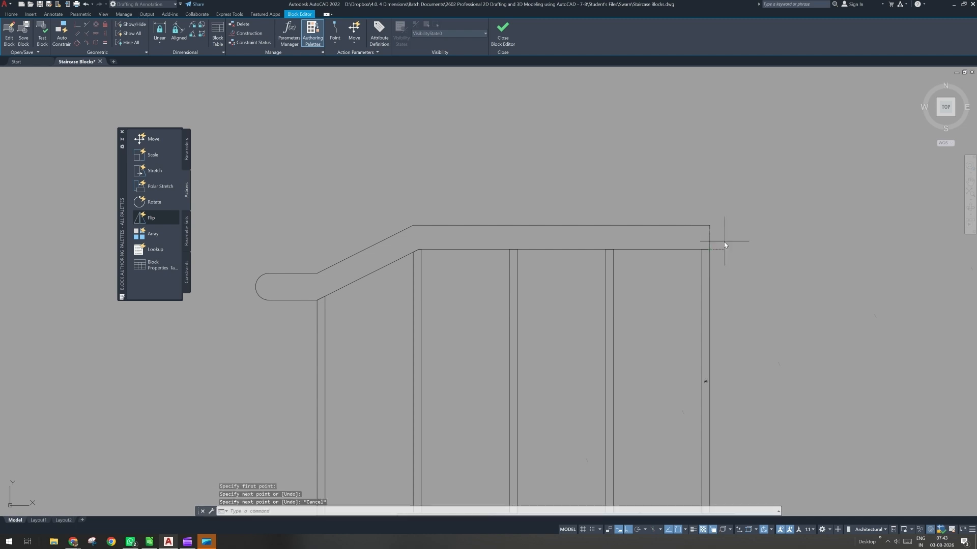
- Join the handrail's top and bottom edges, closing line, extension lines and rounded end into one polyline
text(j)
key(Return)
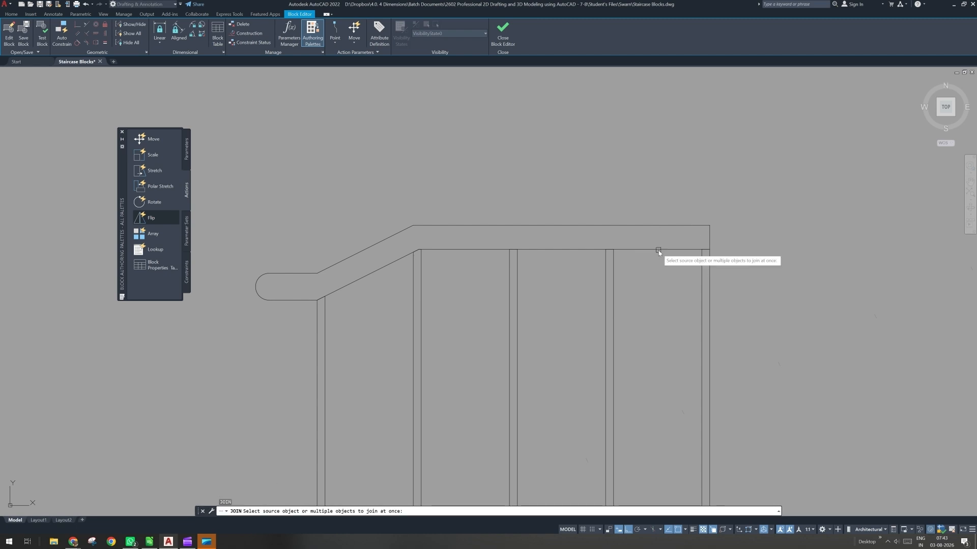
click(658, 249)
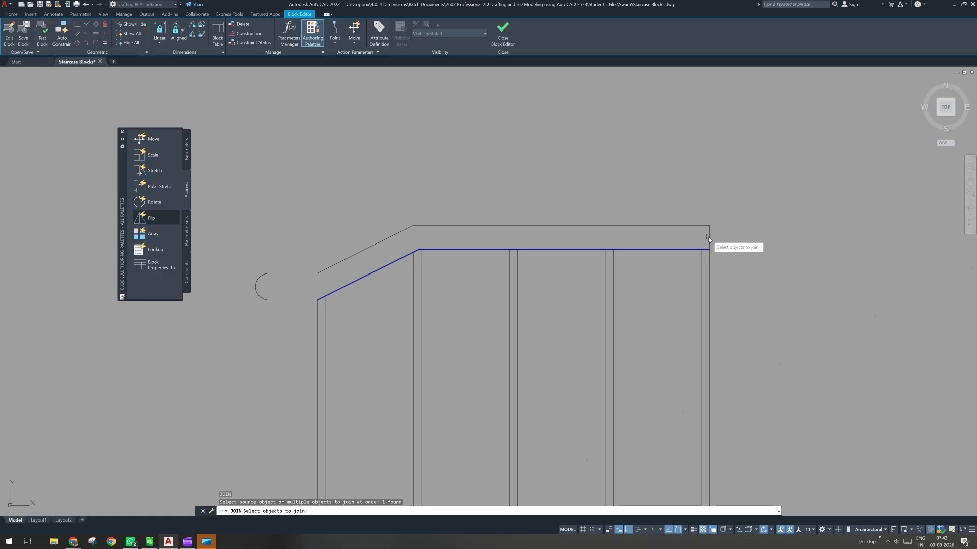
click(708, 237)
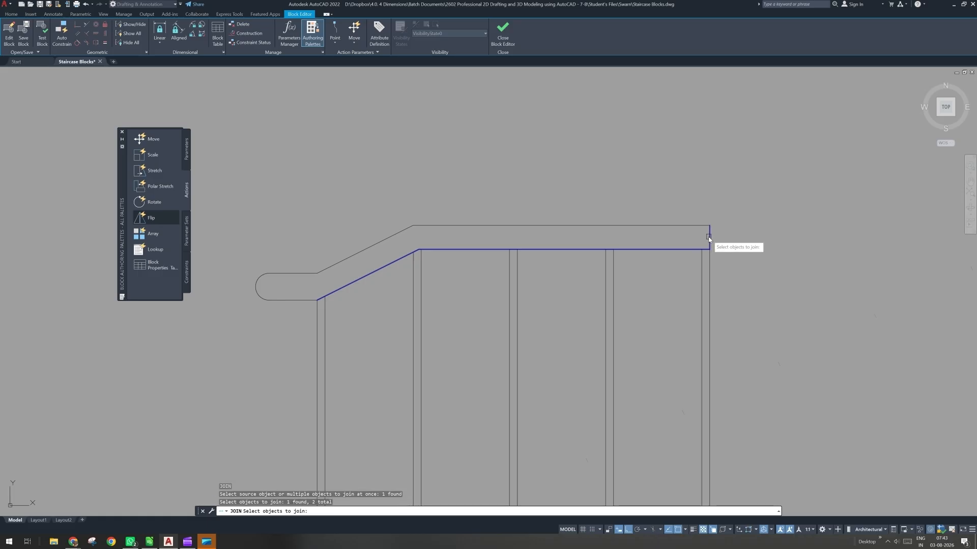
click(676, 225)
click(303, 267)
click(239, 322)
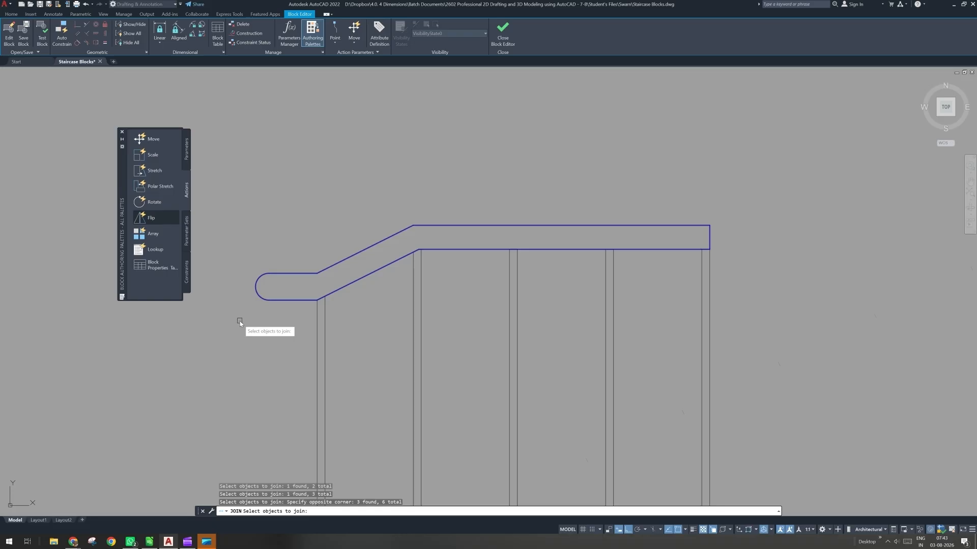
key(Return)
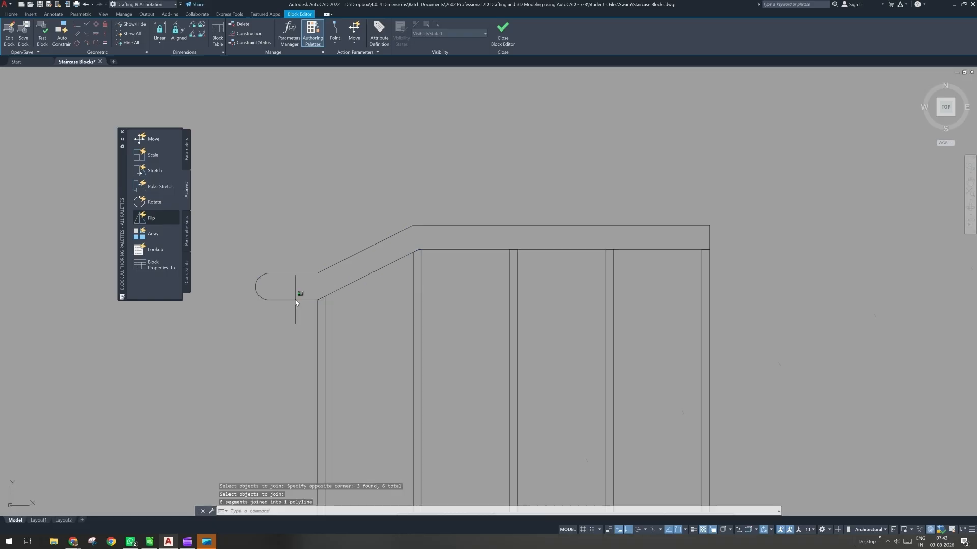
click(355, 280)
middle_drag(404, 304, 449, 201)
key(Escape)
key(Escape)
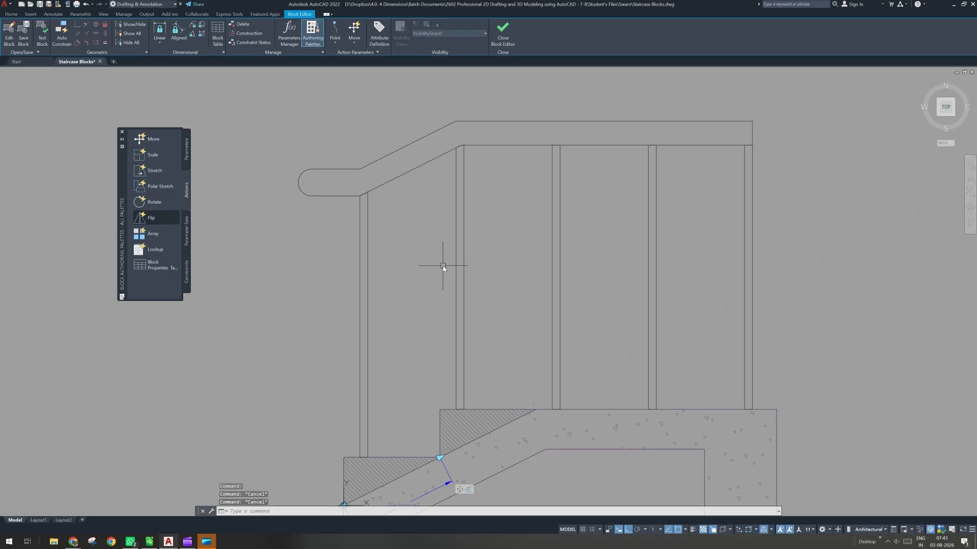
scroll(442, 265, down, 2)
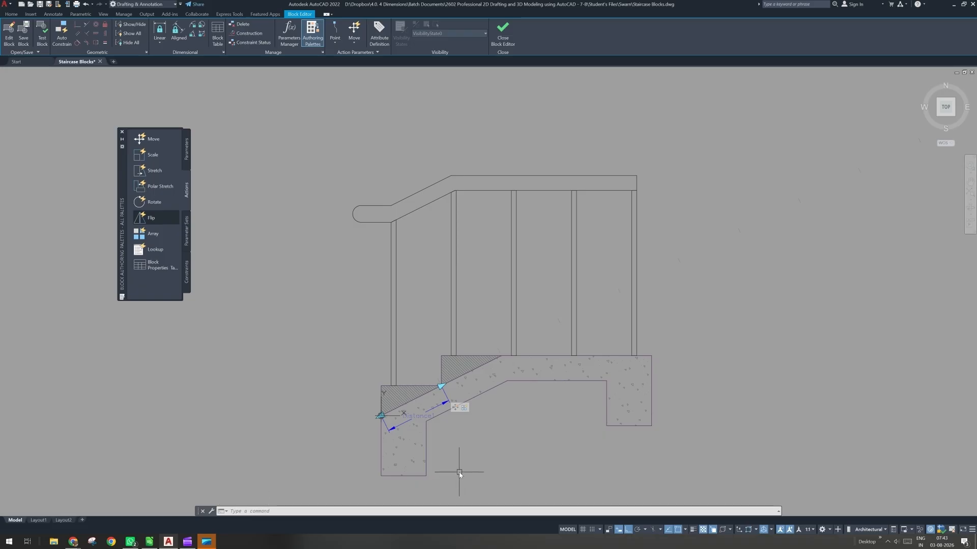
click(418, 182)
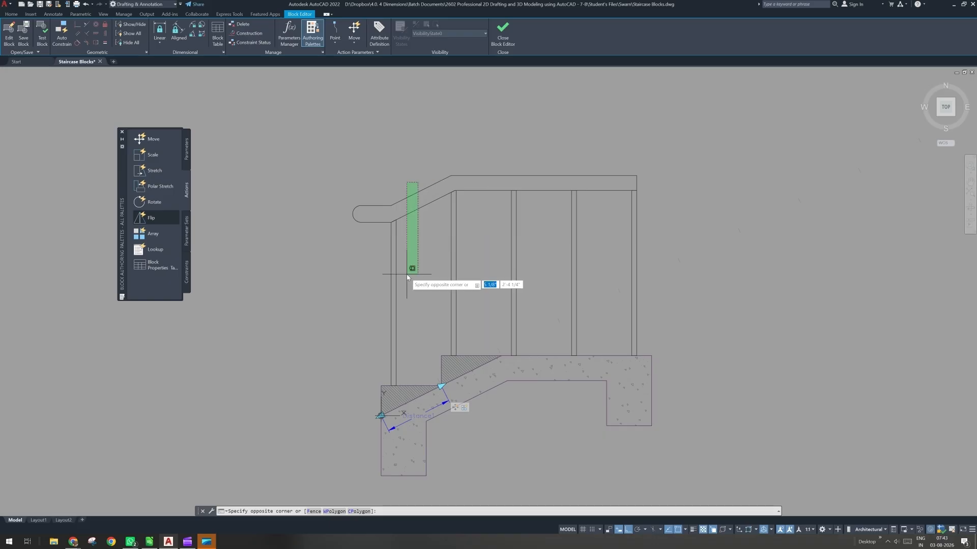
click(397, 174)
click(376, 188)
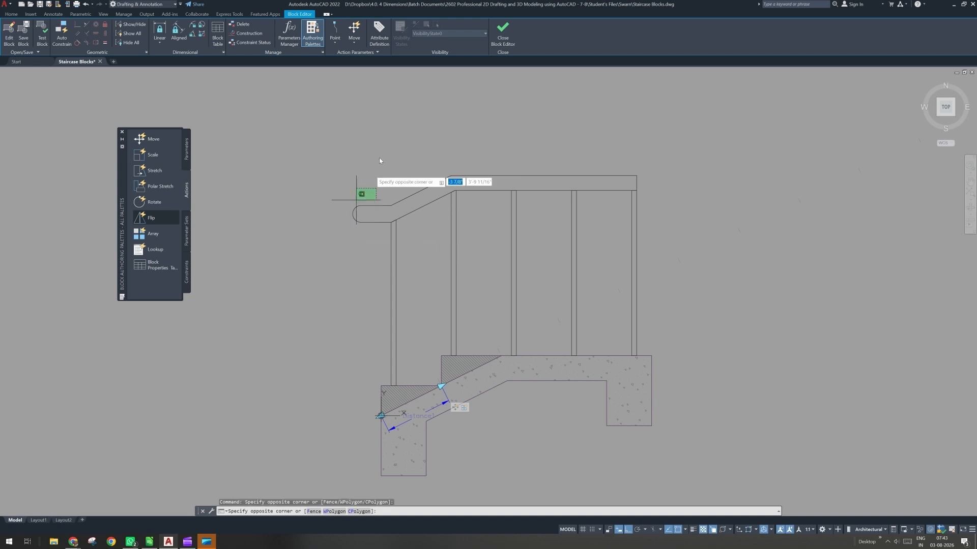
click(356, 200)
click(522, 149)
click(521, 149)
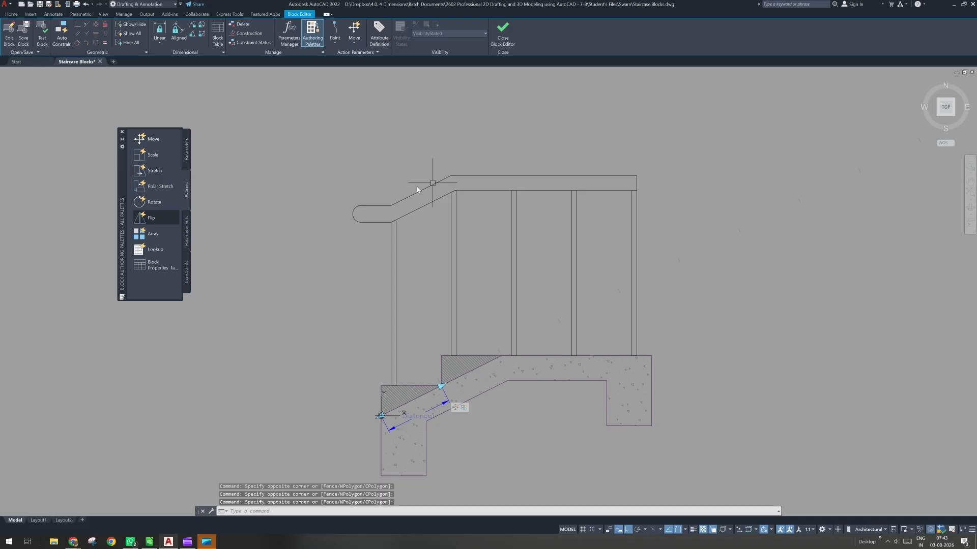
click(426, 158)
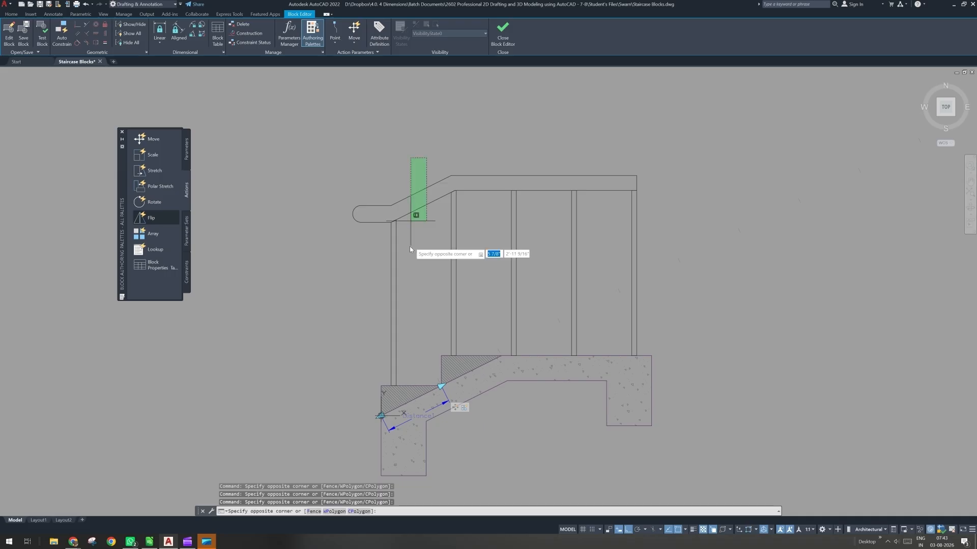
click(412, 174)
scroll(396, 251, up, 2)
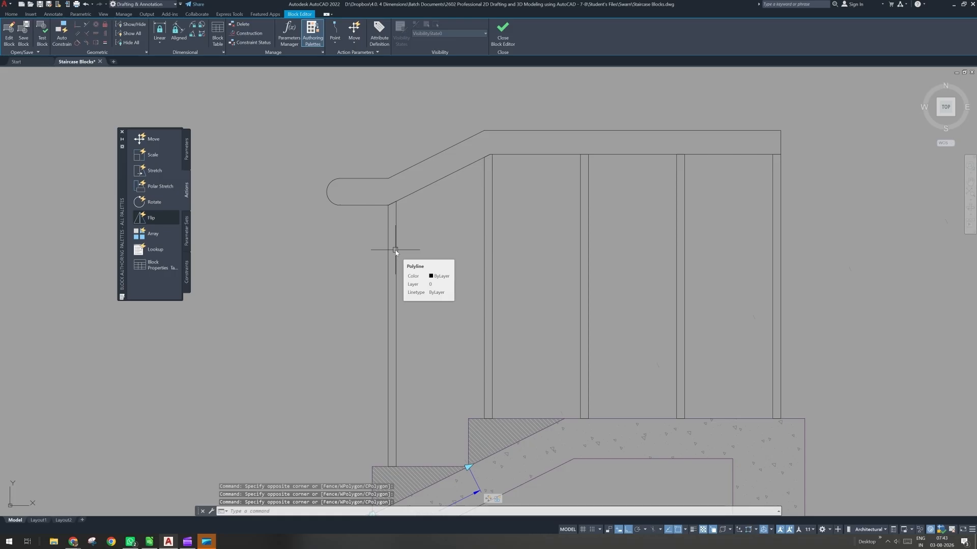
scroll(416, 252, down, 2)
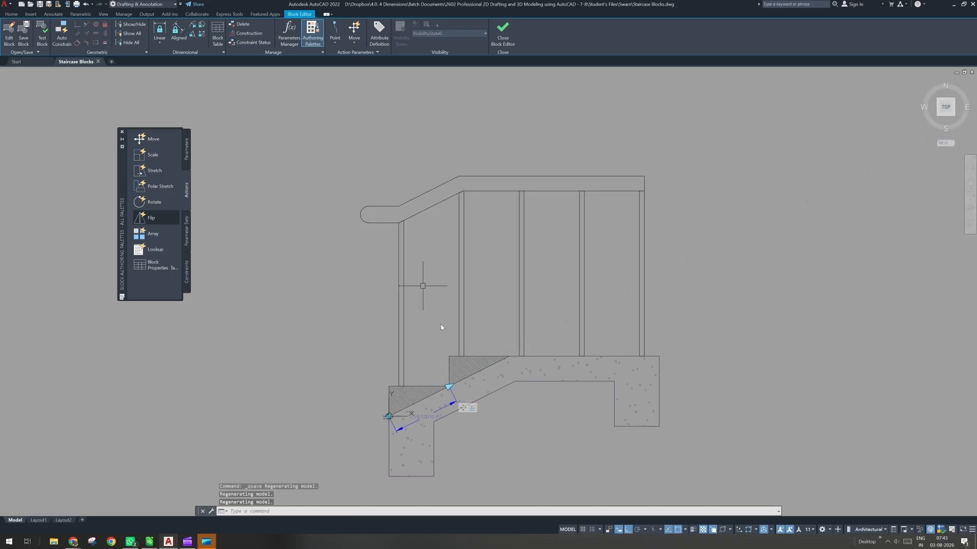
- Add the upper step's post and the three landing posts to the Move action's selection set
right_click(460, 409)
mouse_move(495, 422)
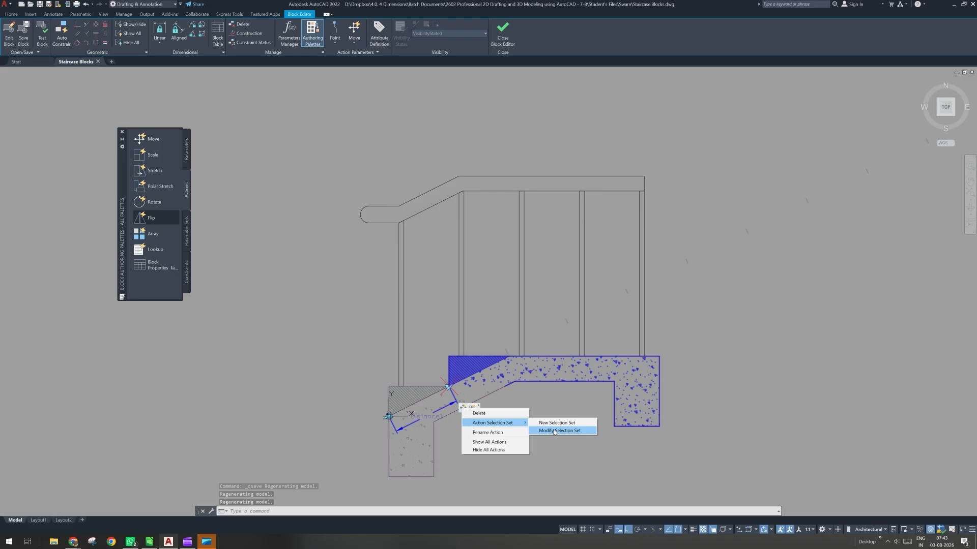
click(554, 431)
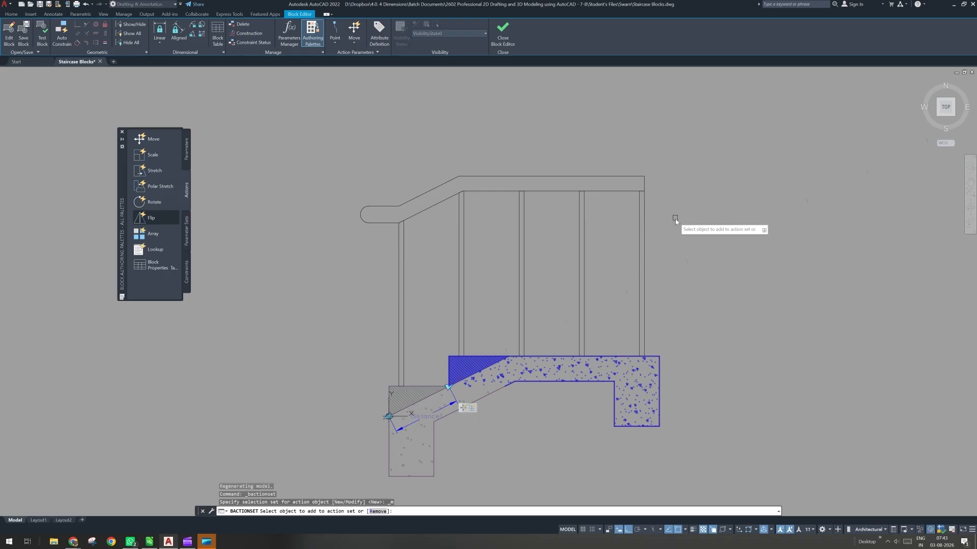
click(675, 219)
click(448, 270)
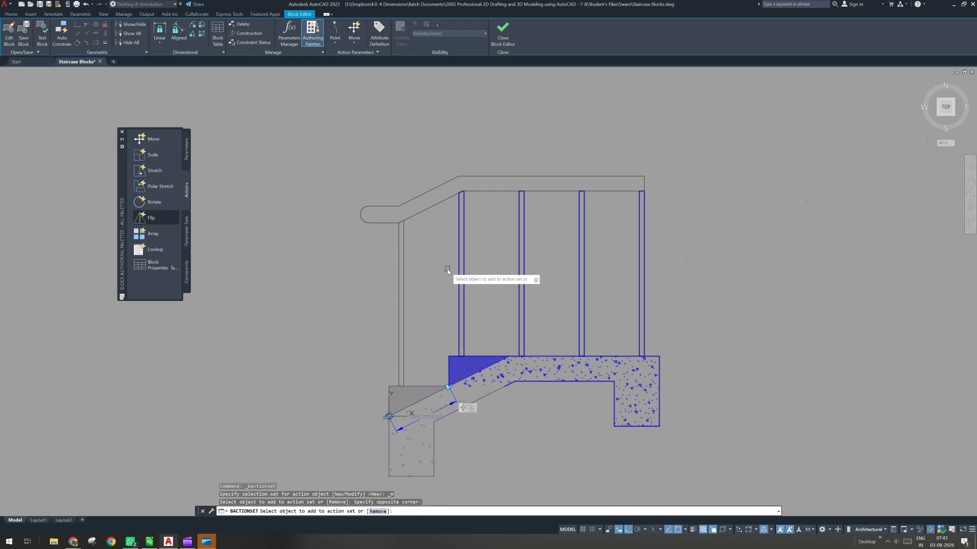
key(Return)
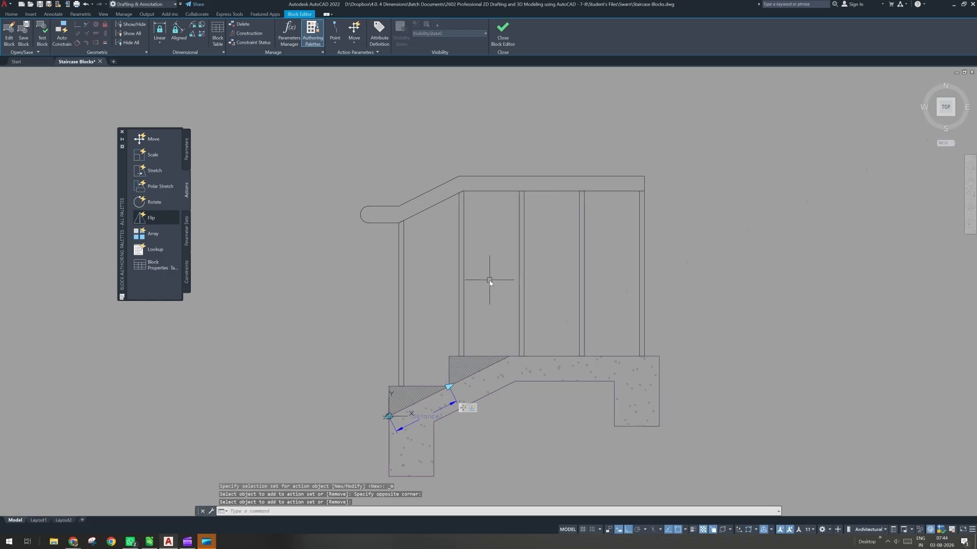
- Add the bottom step's post to the Array action's selection set
right_click(472, 409)
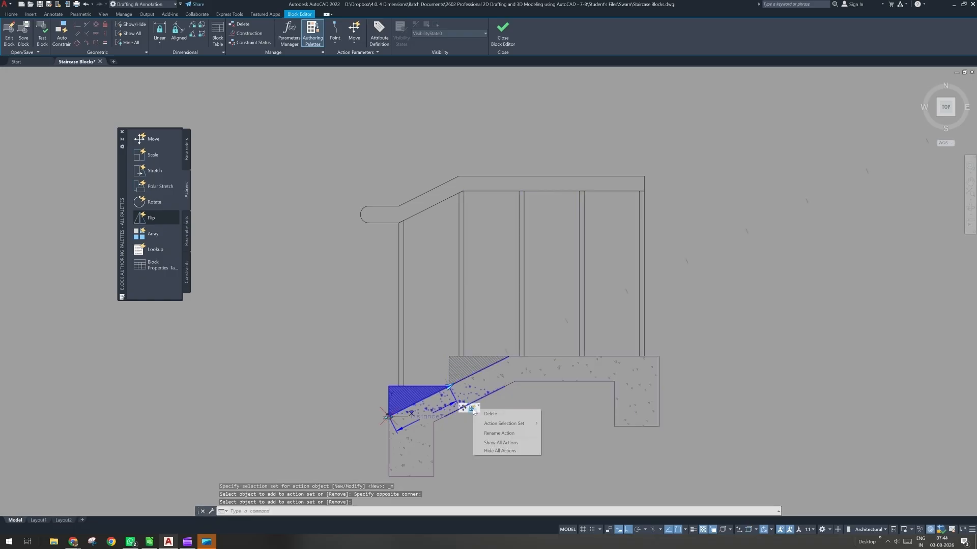
mouse_move(503, 423)
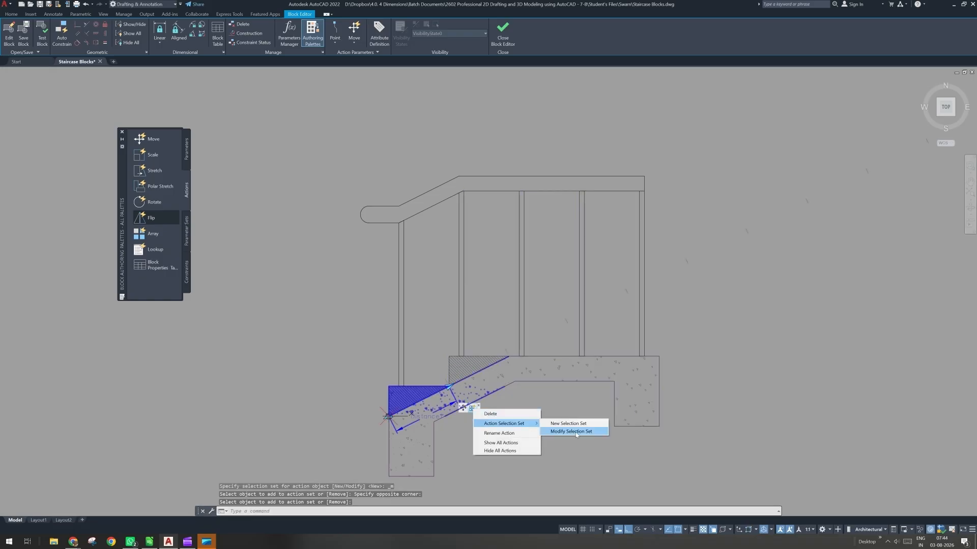
click(576, 434)
click(411, 297)
click(367, 319)
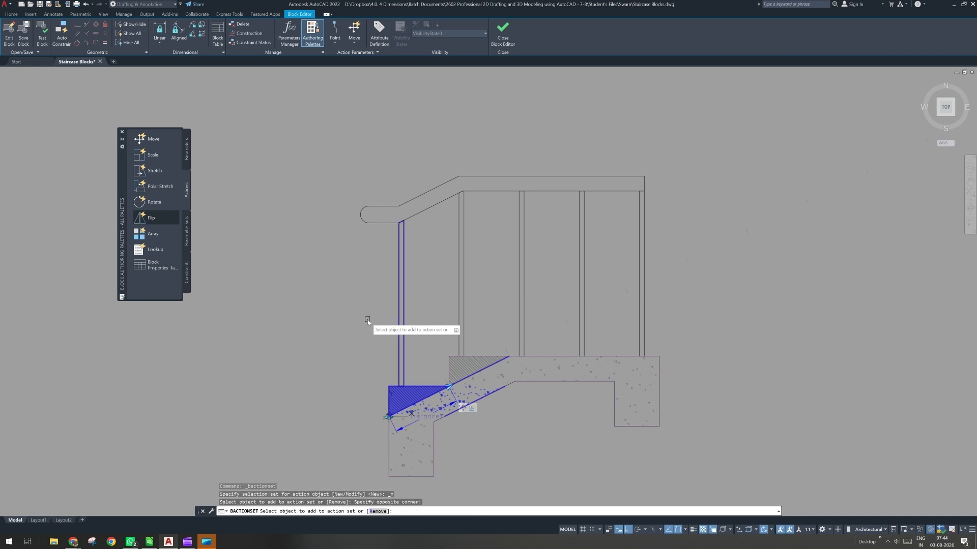
key(Return)
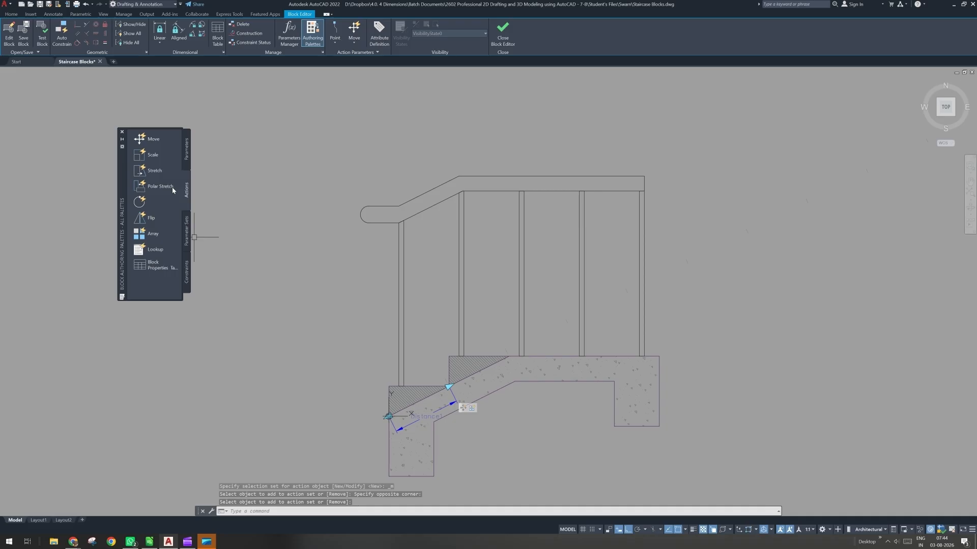
- Attach a Stretch action to the linear parameter's upper point, framing the railing from its upper bend to the landing end, with only the handrail as its object
click(152, 172)
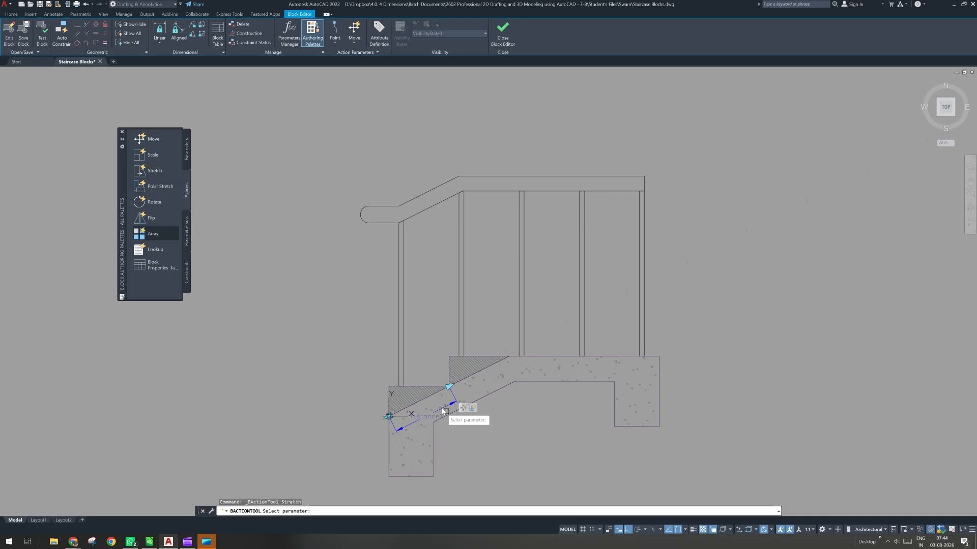
click(429, 418)
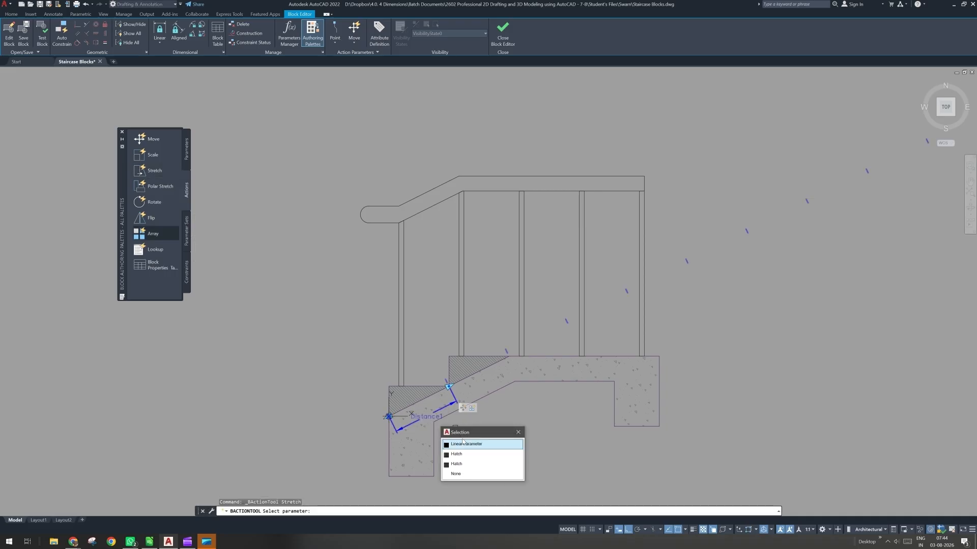
click(463, 443)
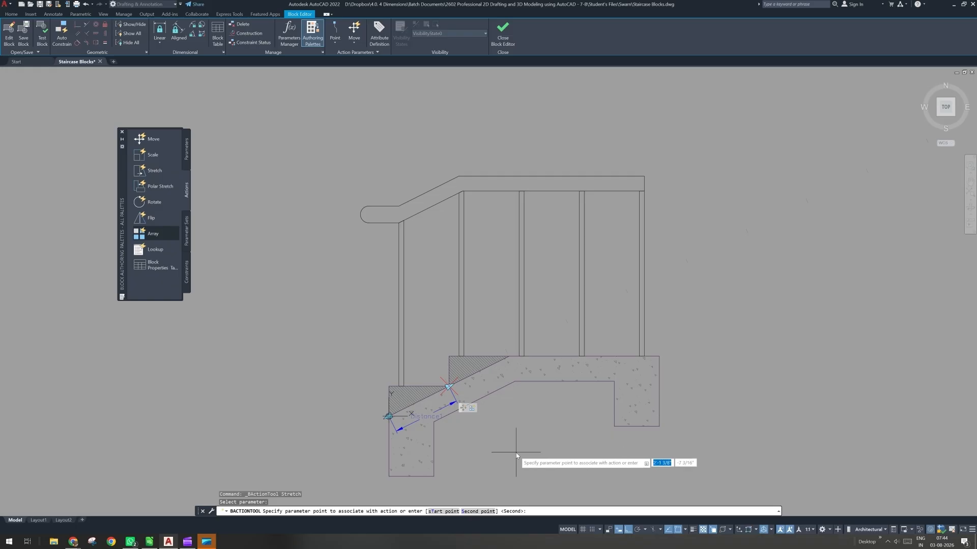
click(448, 388)
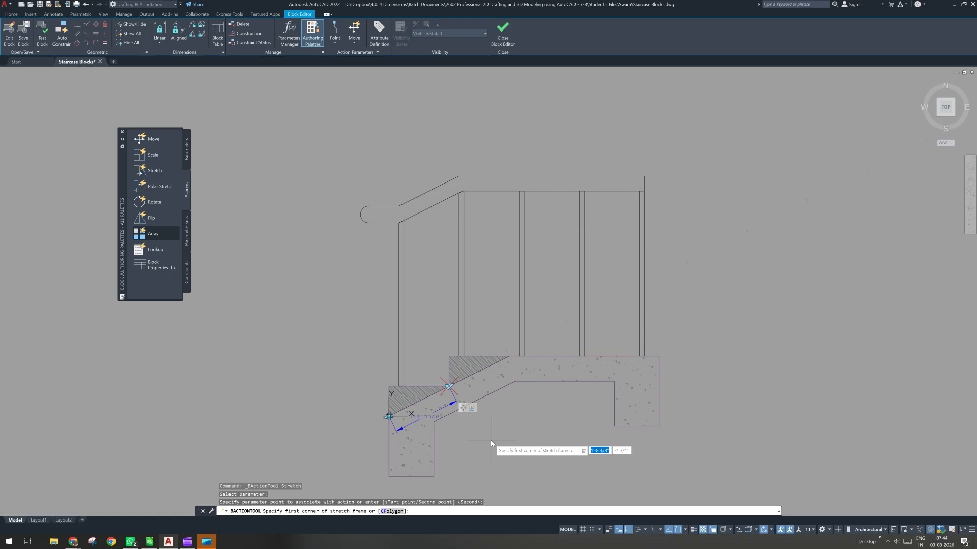
click(686, 106)
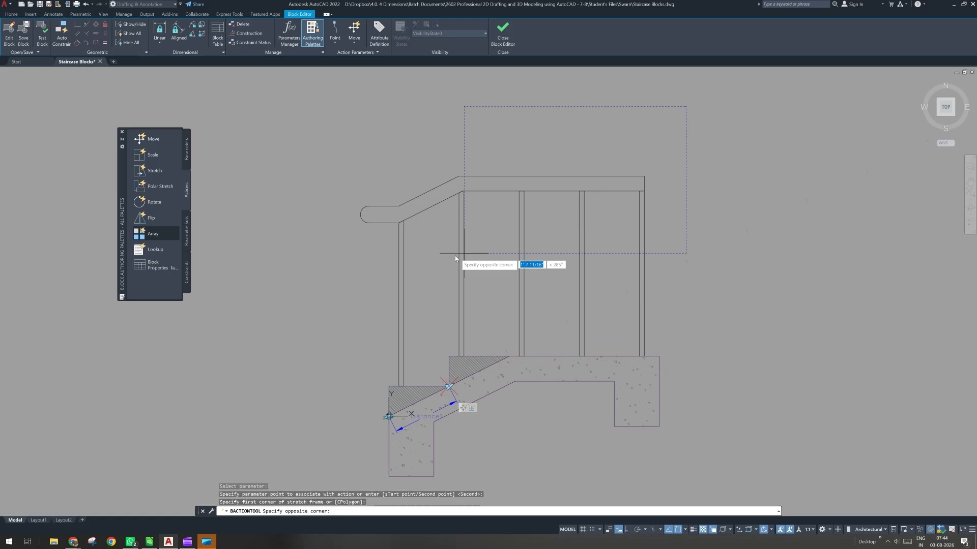
click(429, 267)
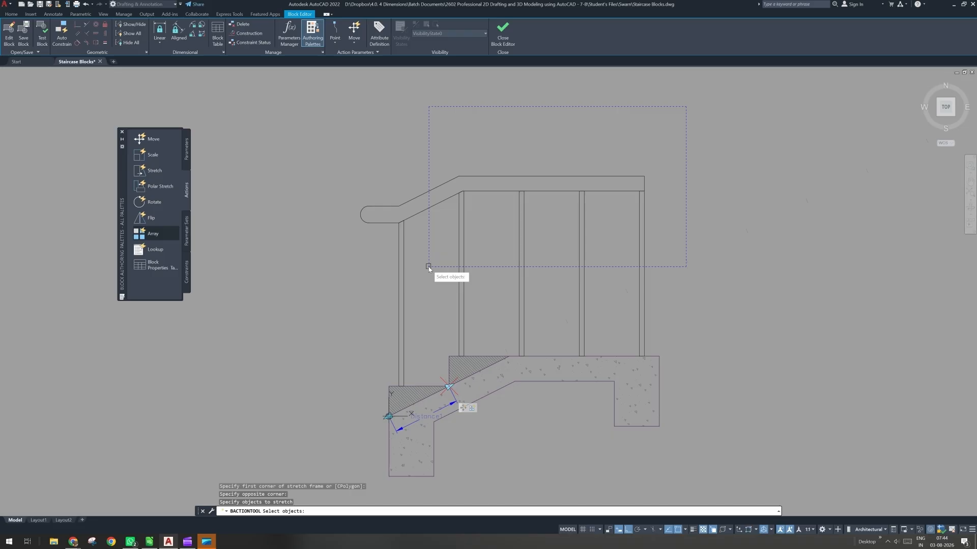
click(662, 134)
click(452, 236)
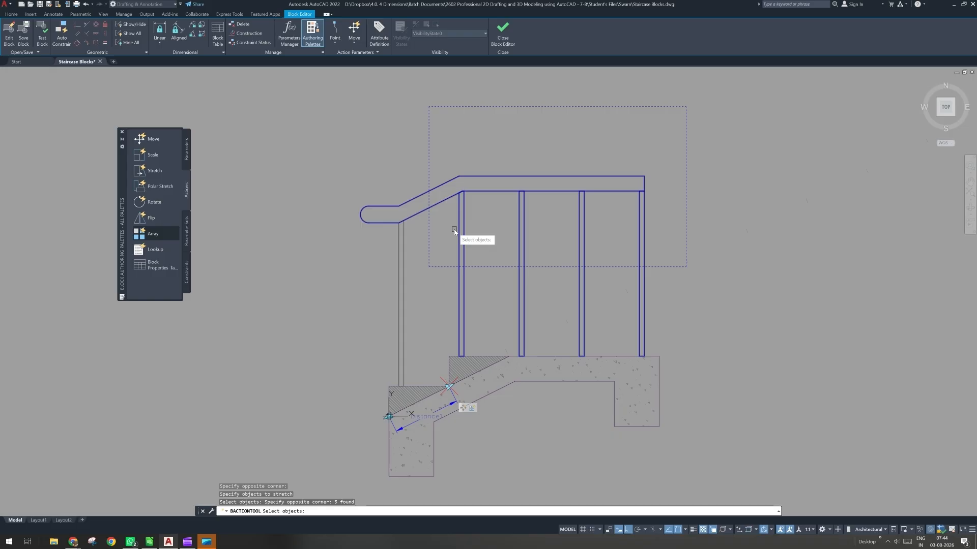
shift+click(647, 219)
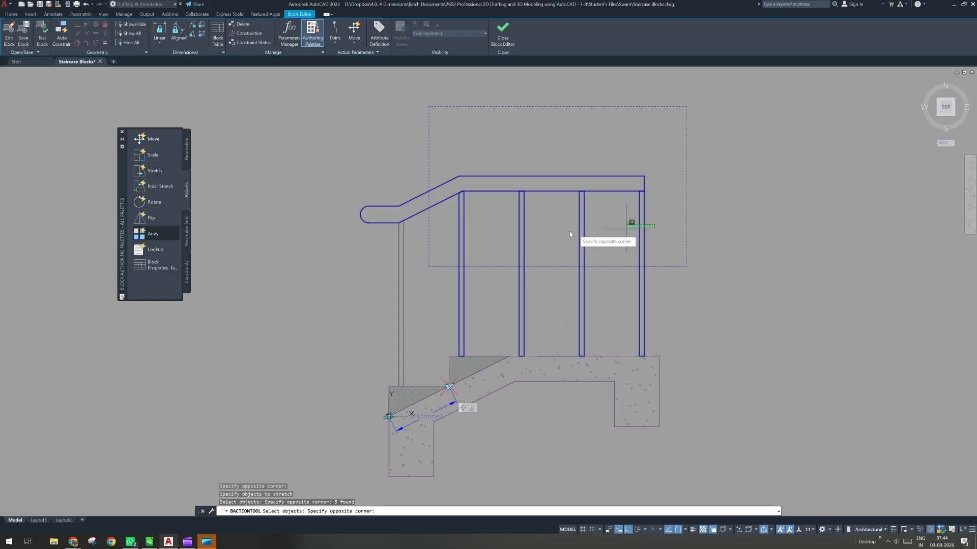
shift+click(449, 245)
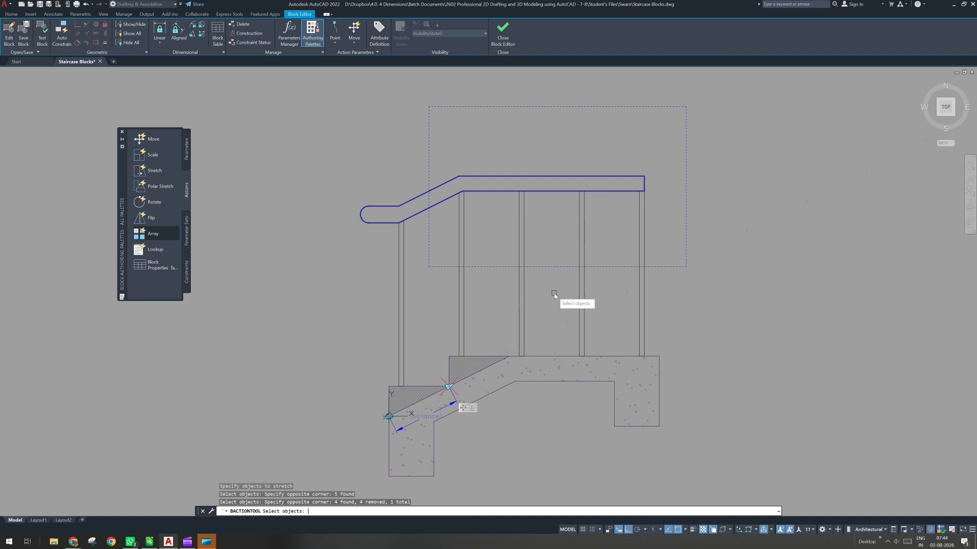
key(Return)
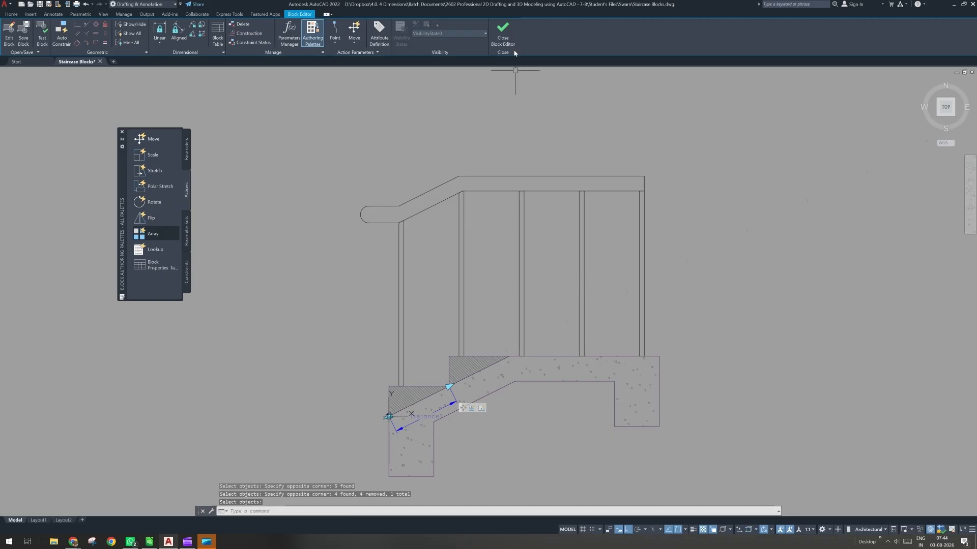
- Close the Block Editor with the changes saved and stretch the stair block up to a longer flight
click(498, 39)
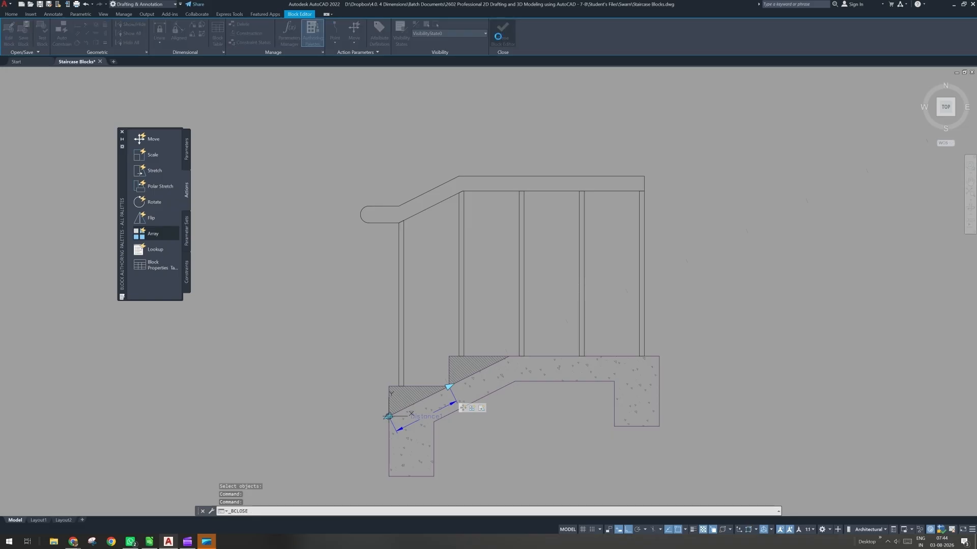
click(447, 260)
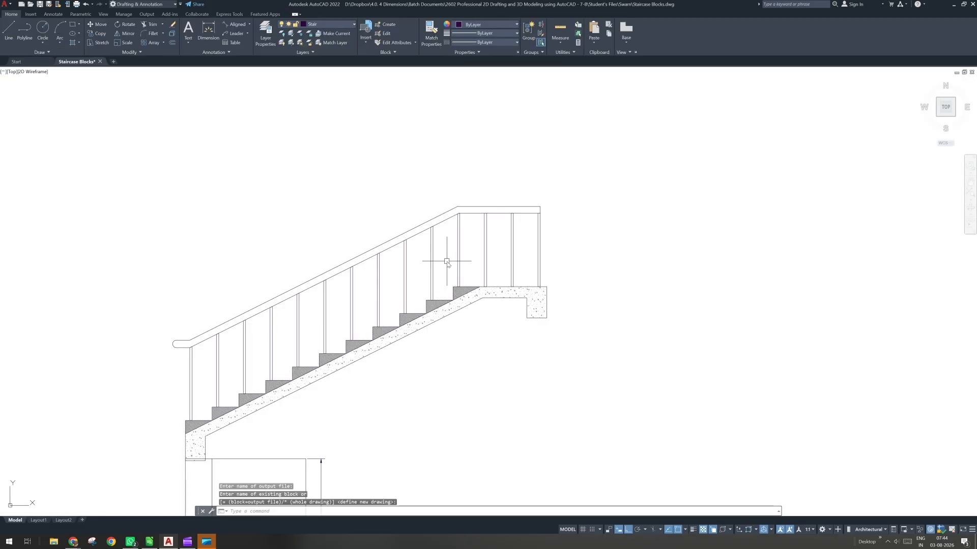
click(404, 264)
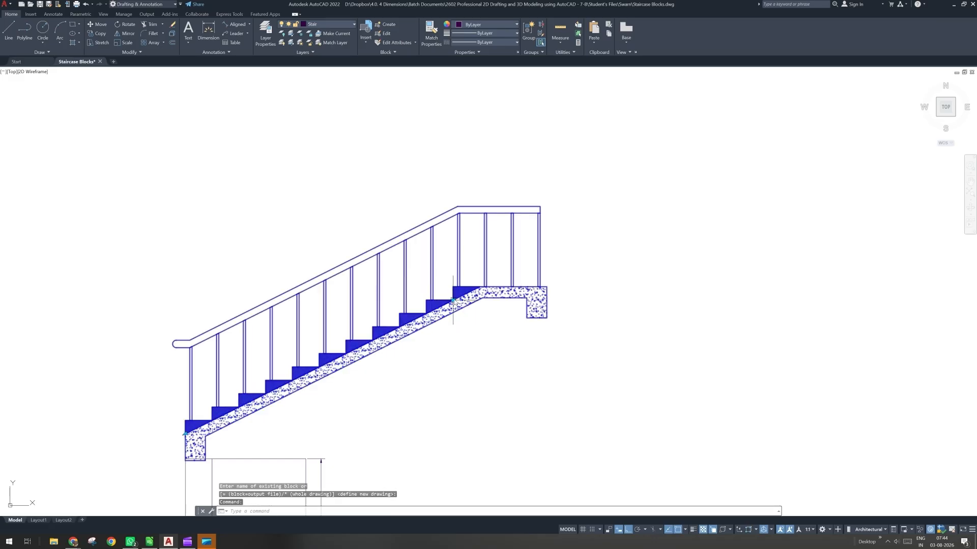
click(452, 300)
click(673, 210)
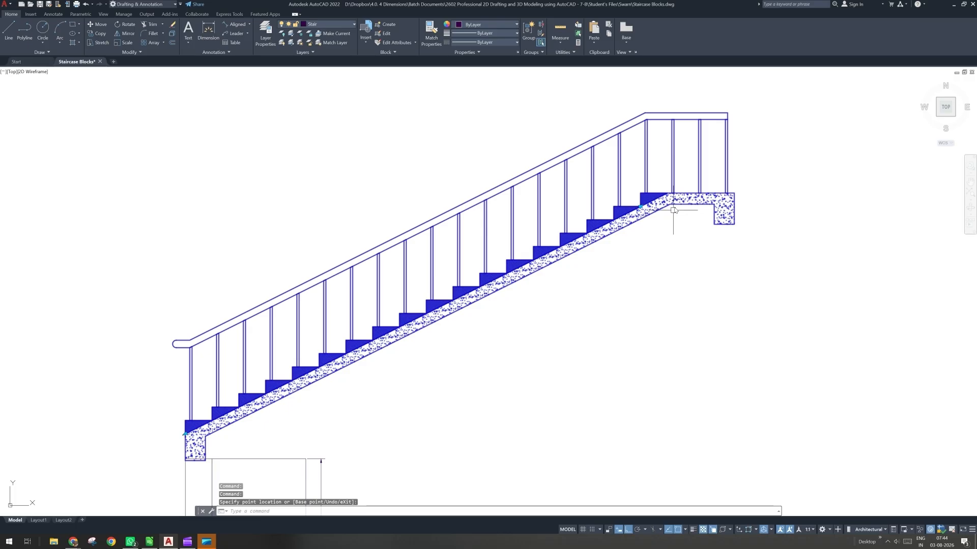
- Test the stair block's stretch by shortening it to two steps and extending it again past its previous length
click(641, 208)
click(229, 423)
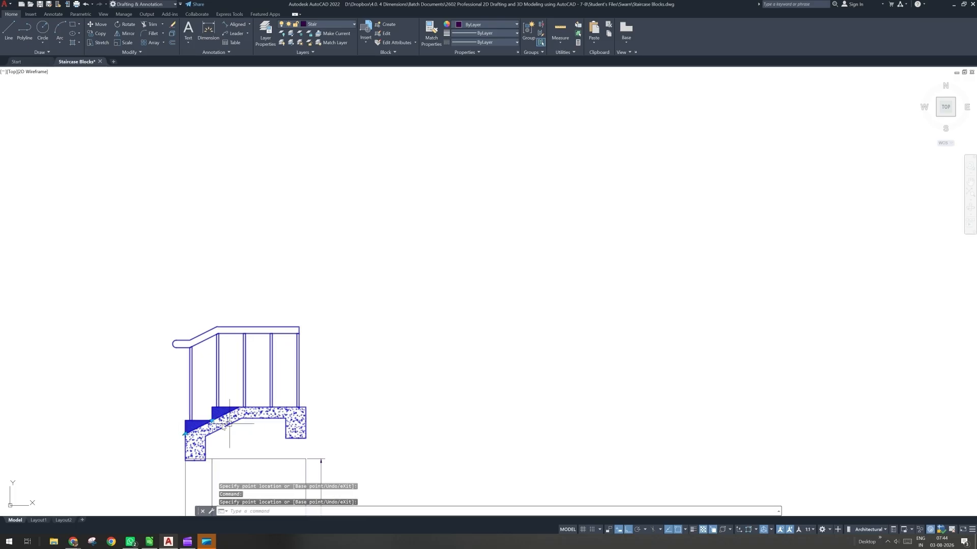
click(211, 422)
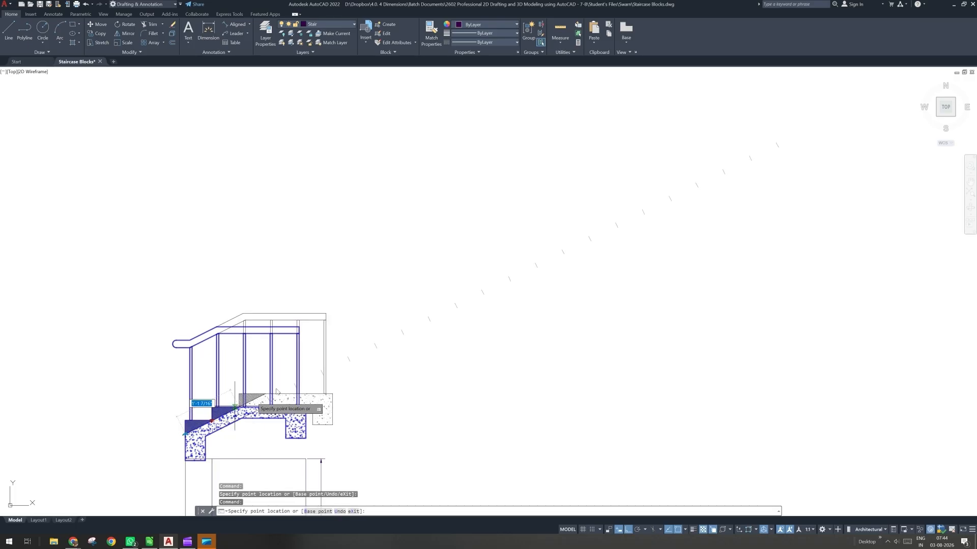
click(811, 139)
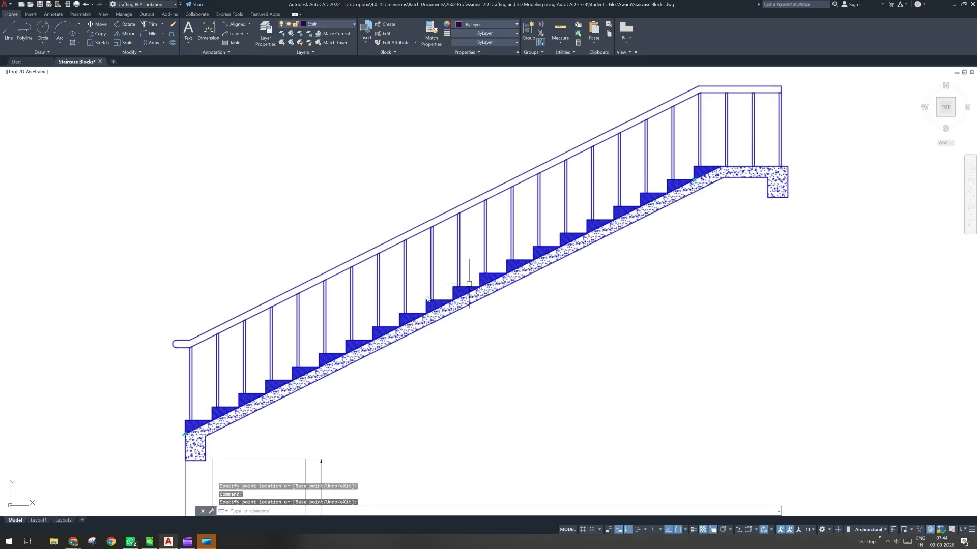
- Reopen the stair block in the Block Editor, clear the selection and regenerate the drawing
double_click(431, 313)
click(368, 274)
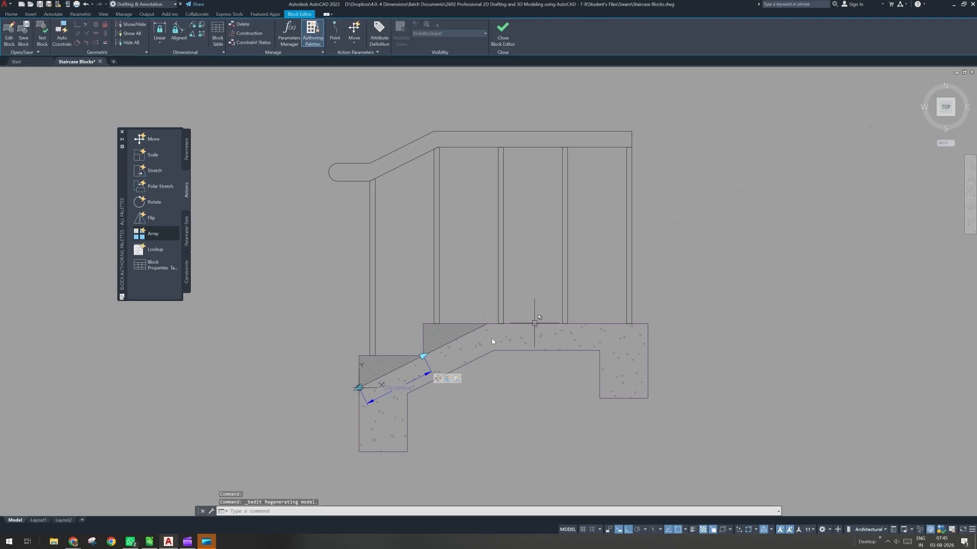
scroll(414, 379, down, 2)
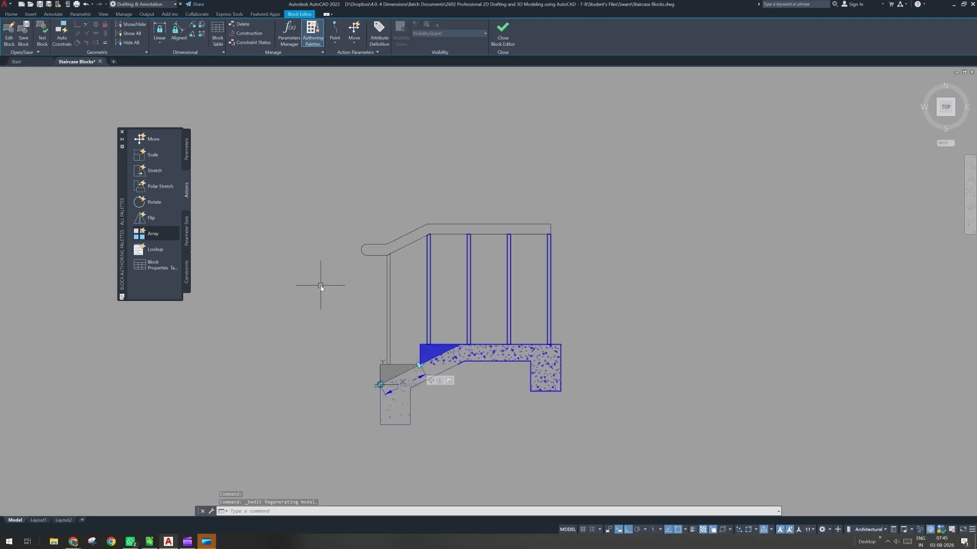
key(Escape)
key(Escape)
text(RE)
key(Return)
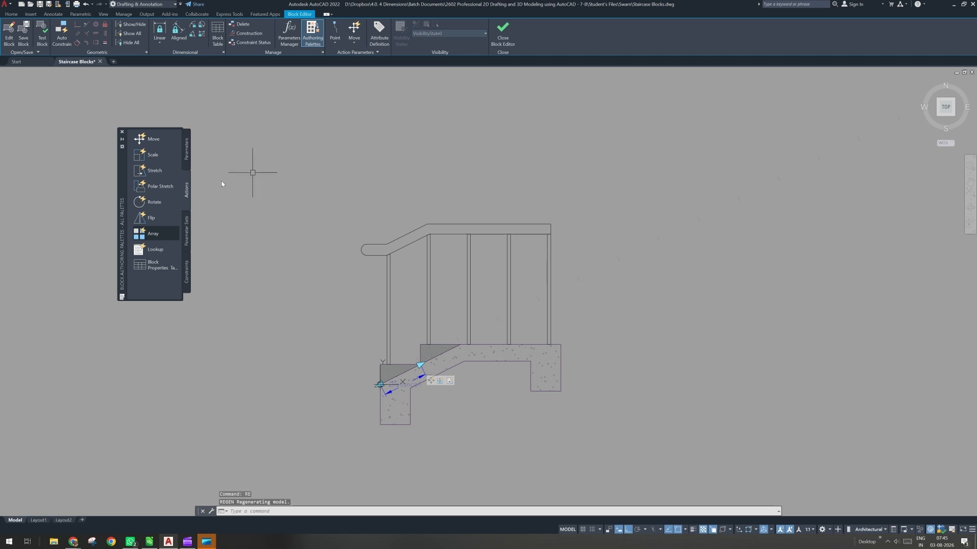
- Add a Flip parameter with a vertical reflection line along the lower support's outer edge, placing its label outside the stair
click(186, 158)
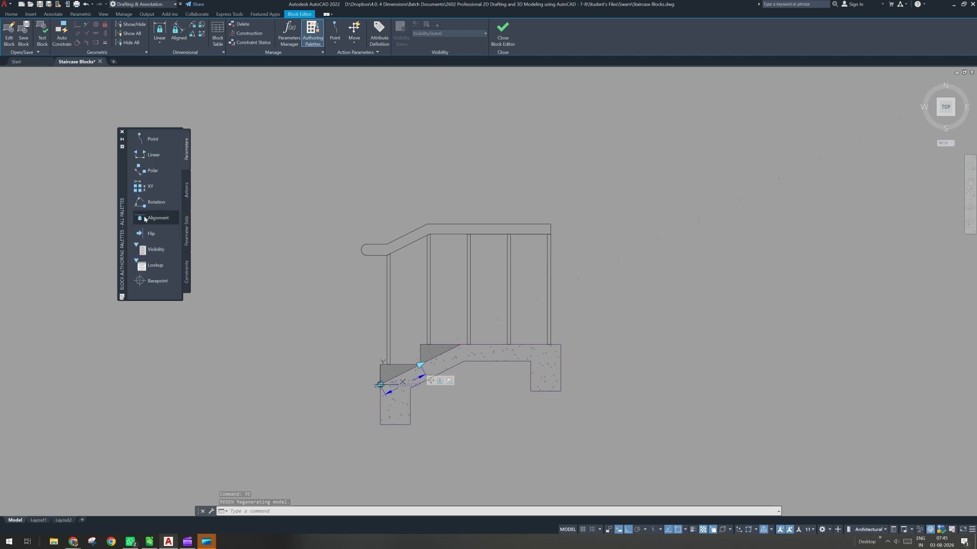
click(146, 235)
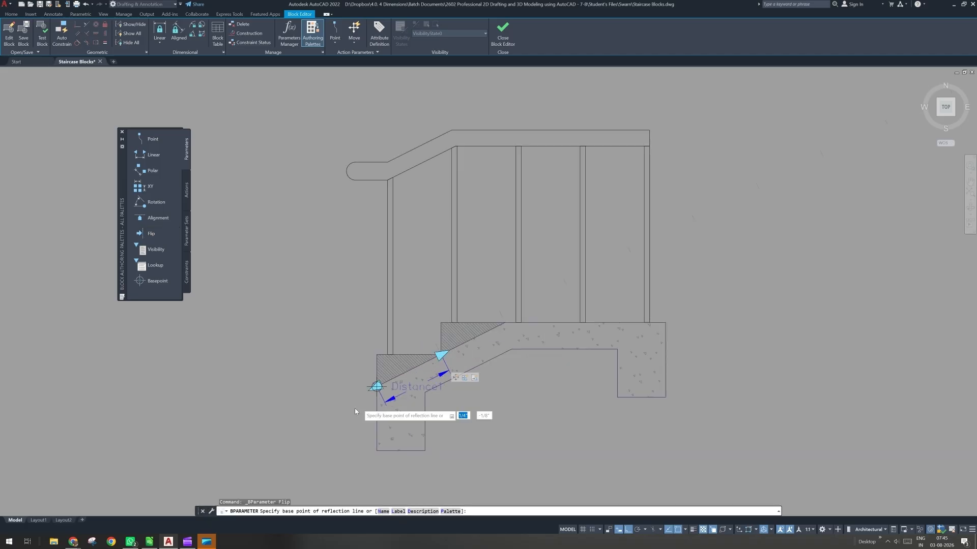
scroll(355, 407, up, 4)
middle_drag(360, 497, 347, 391)
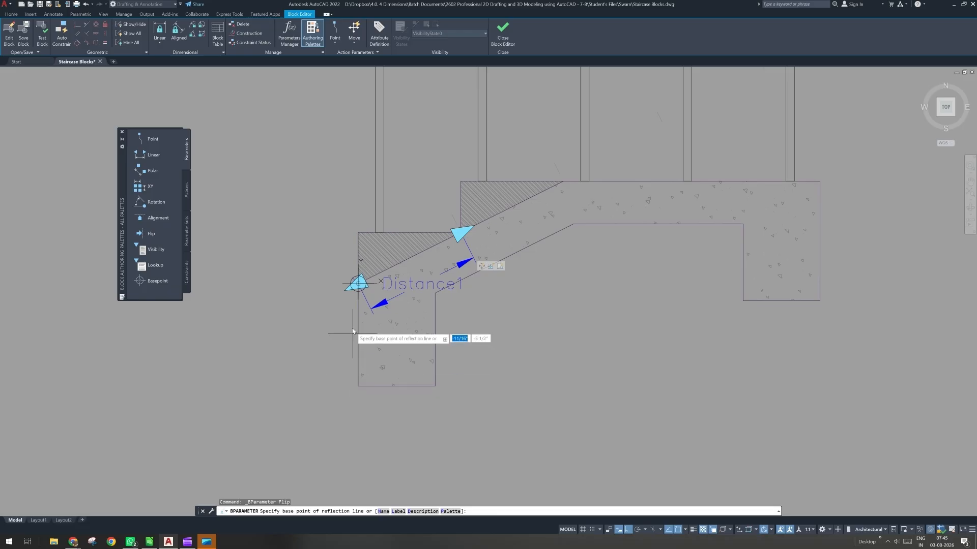
scroll(340, 346, down, 4)
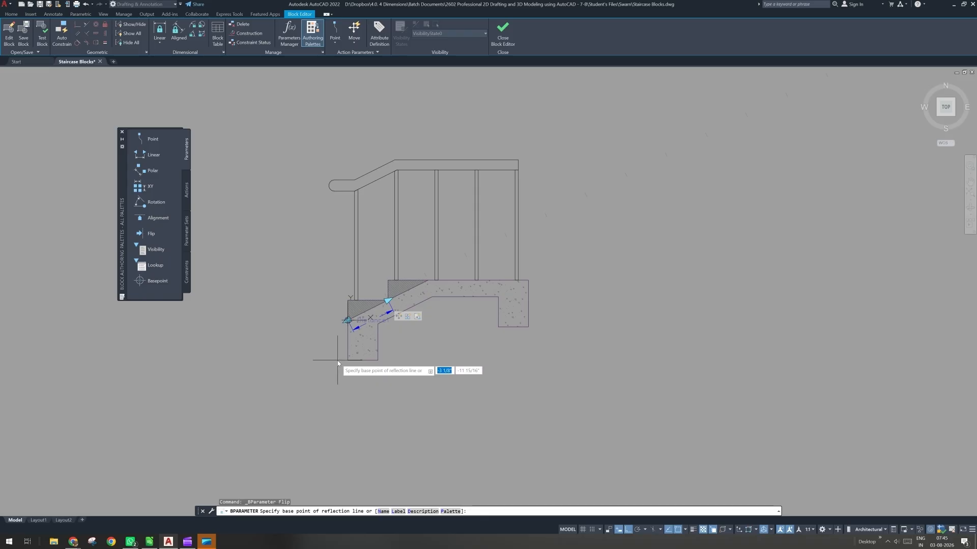
click(347, 339)
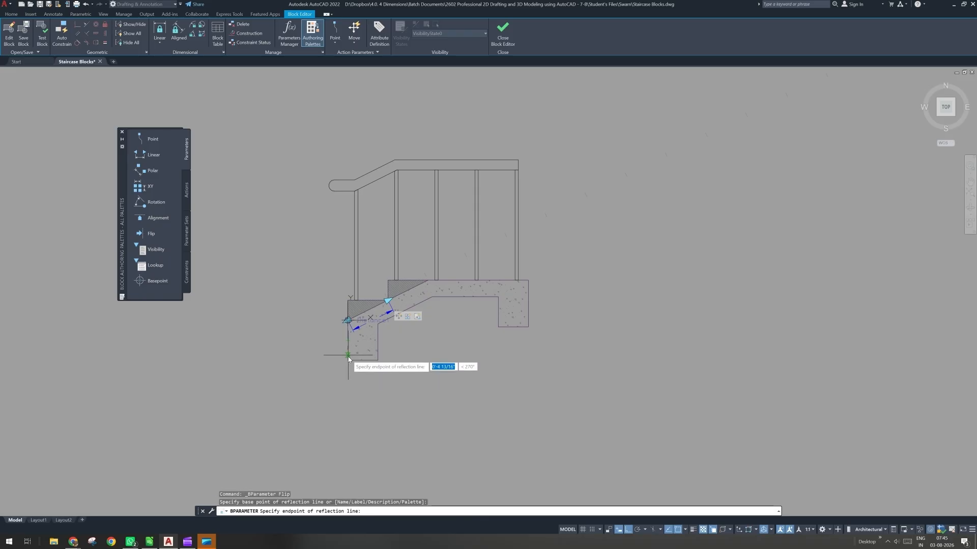
click(348, 356)
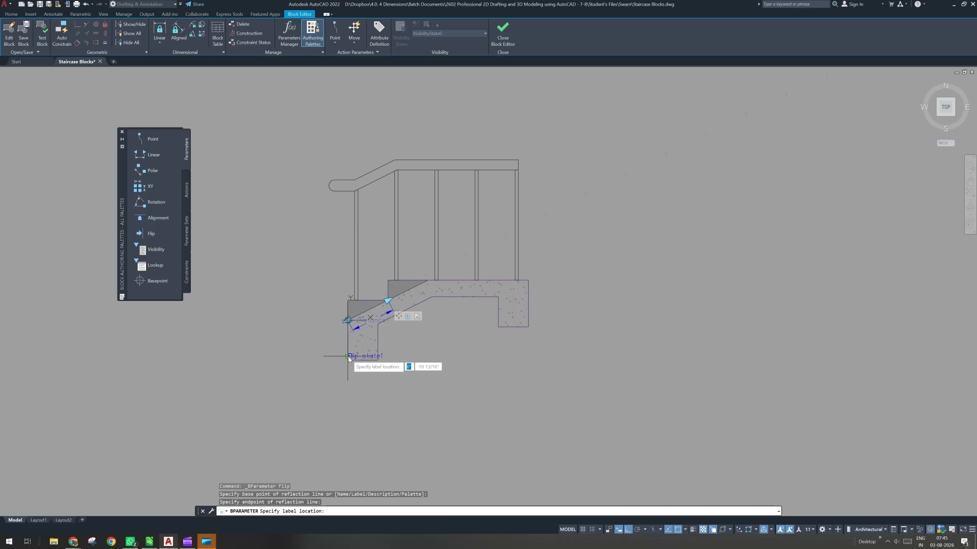
click(288, 362)
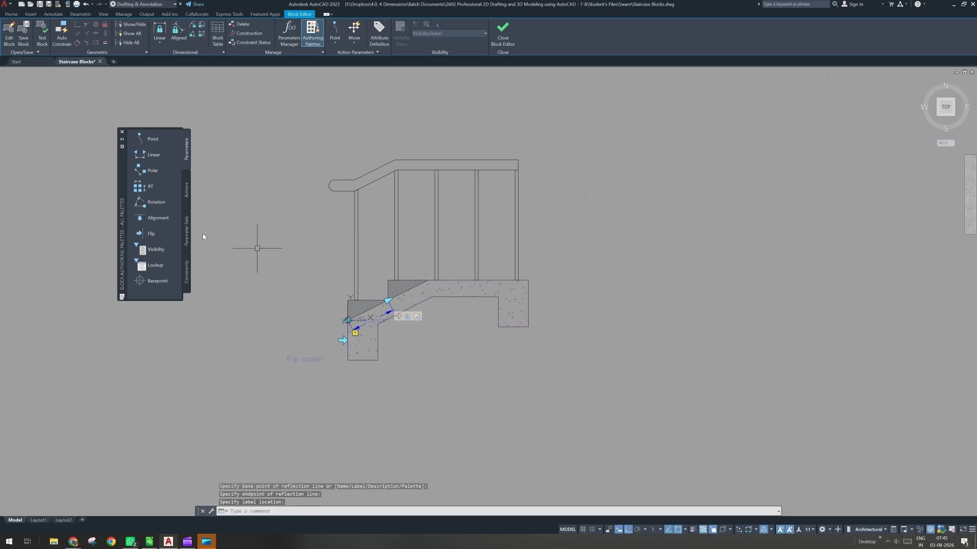
- Add a Flip action to the stair's flip parameter, with the entire stair, handrail and parameters as its selection set
click(187, 195)
click(153, 218)
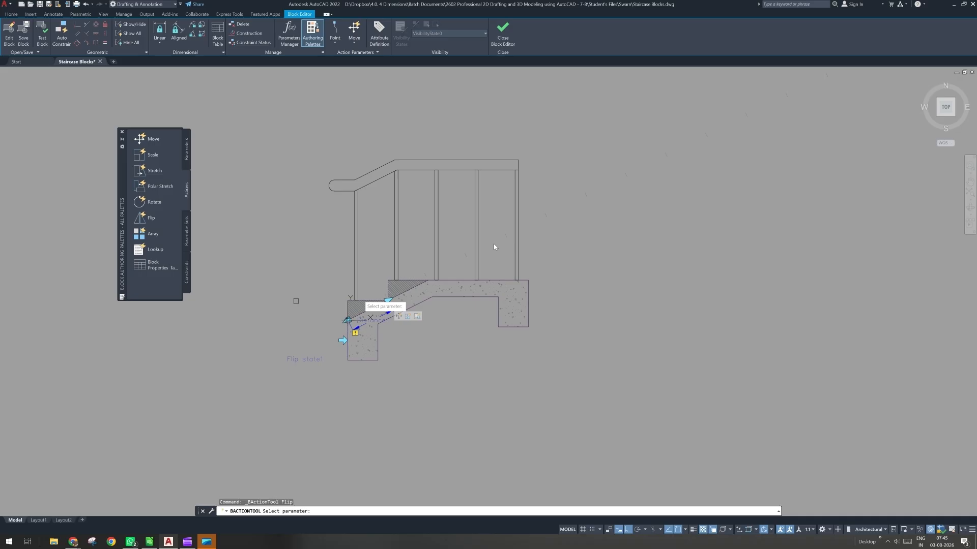
click(389, 312)
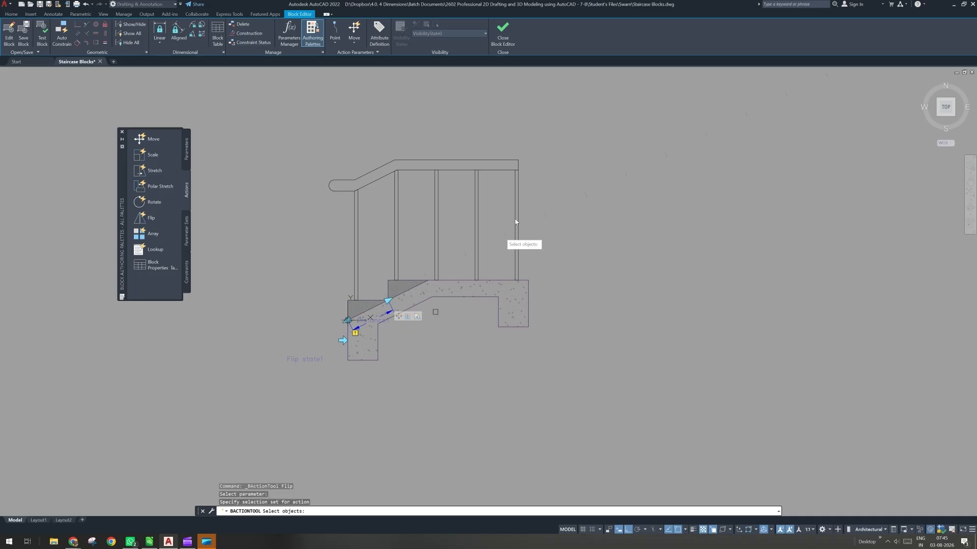
click(556, 125)
click(288, 417)
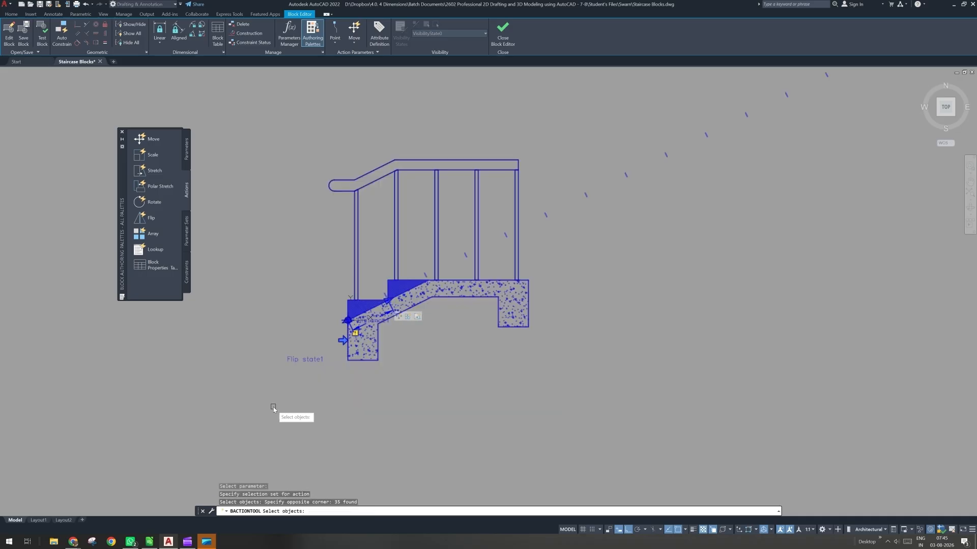
key(Return)
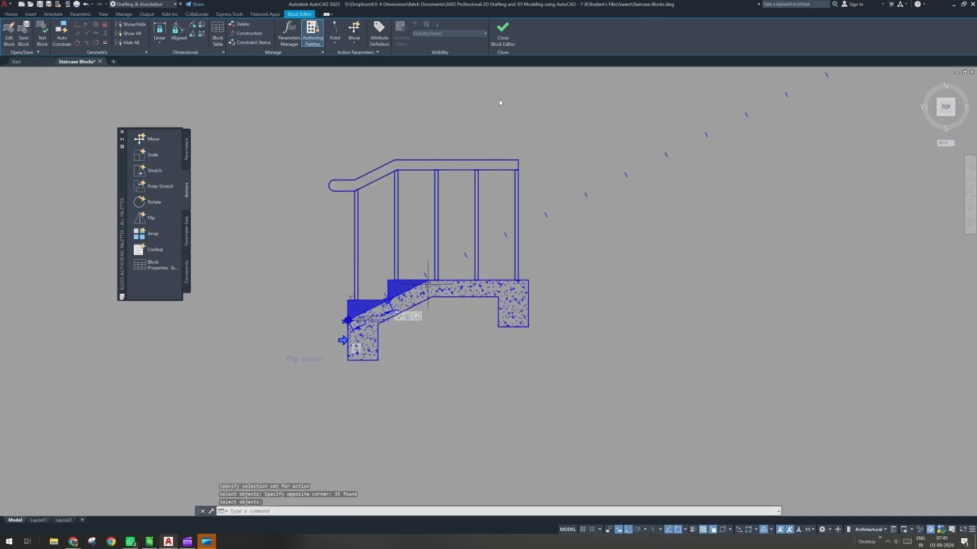
- Close the Block Editor with the changes saved and select the stair block in the drawing
click(502, 43)
click(450, 260)
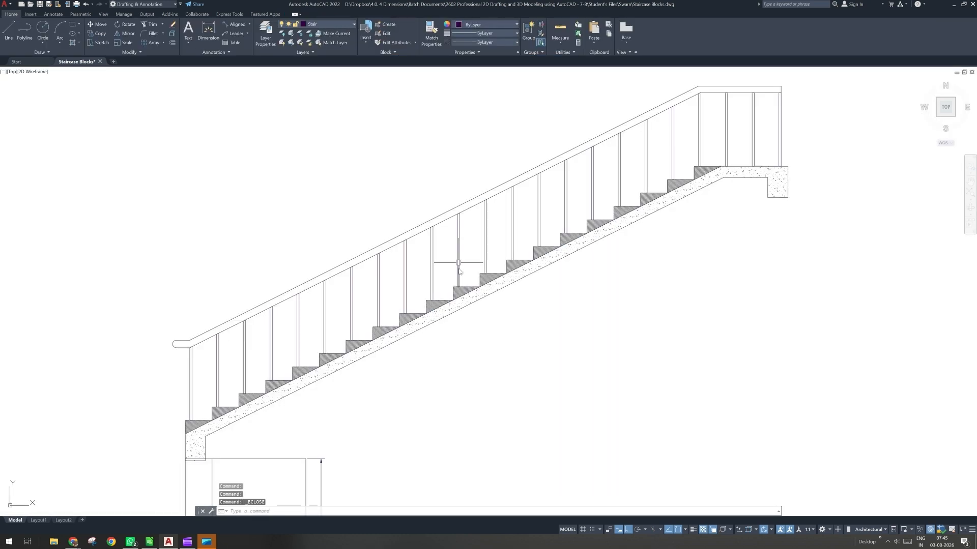
scroll(458, 264, down, 2)
click(457, 286)
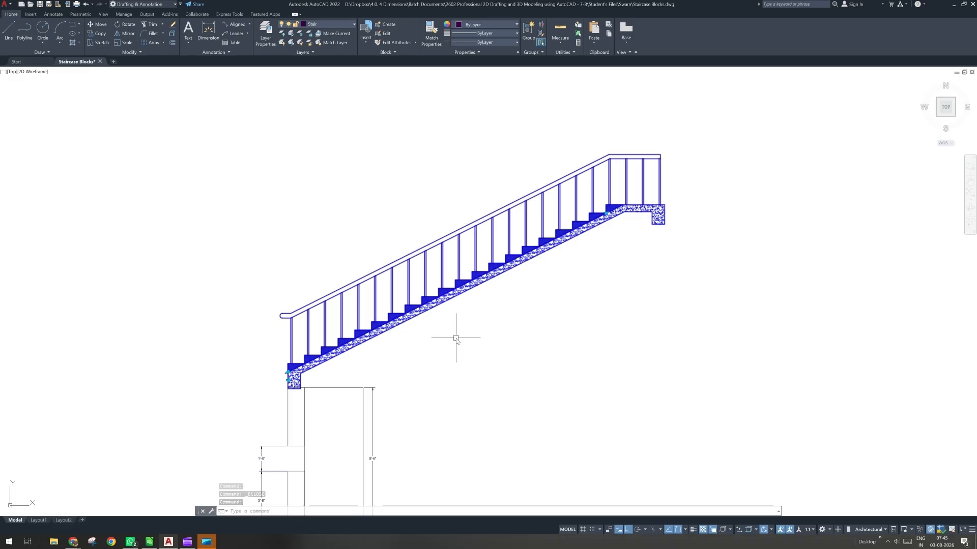
- Try to insert a block from the current drawing's blocks with the Insert command, and dismiss the error dialog
text(i)
key(Return)
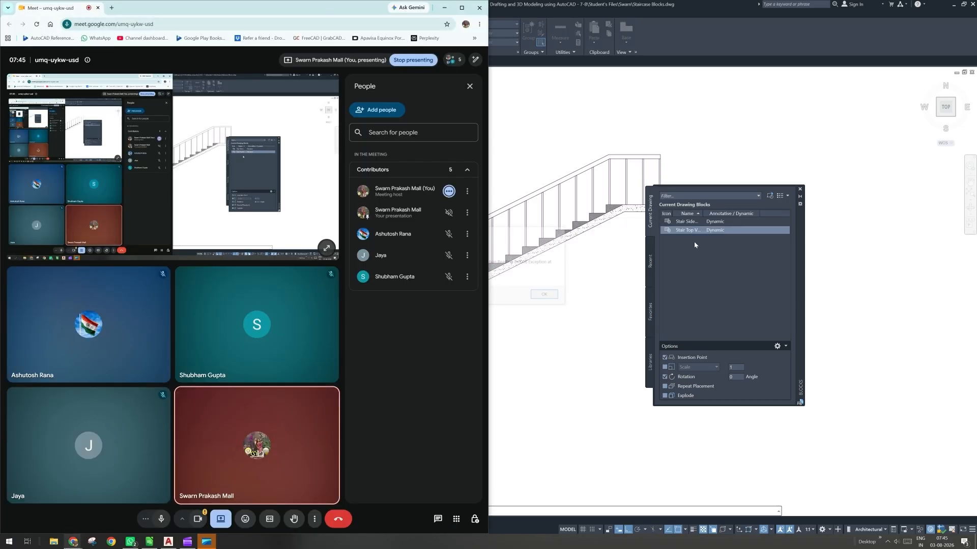
click(543, 278)
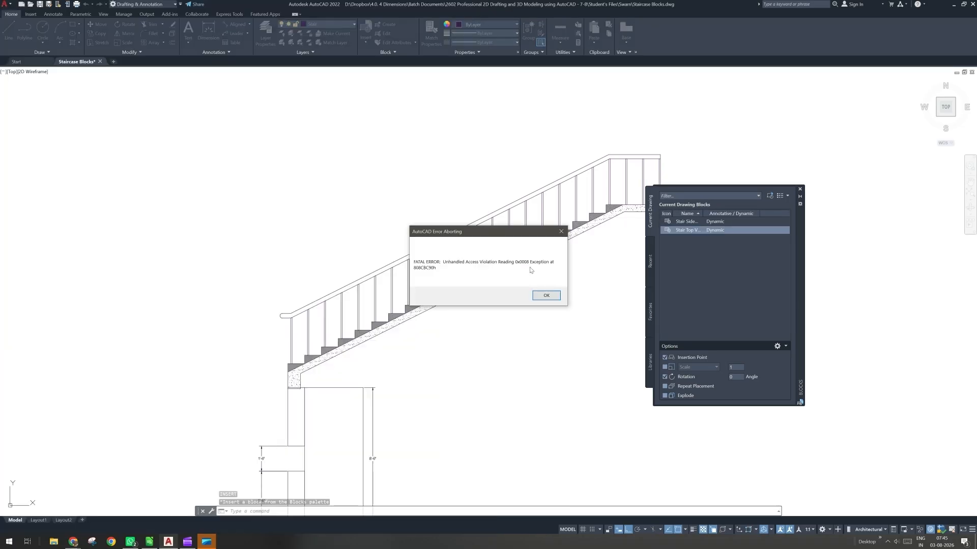
click(544, 295)
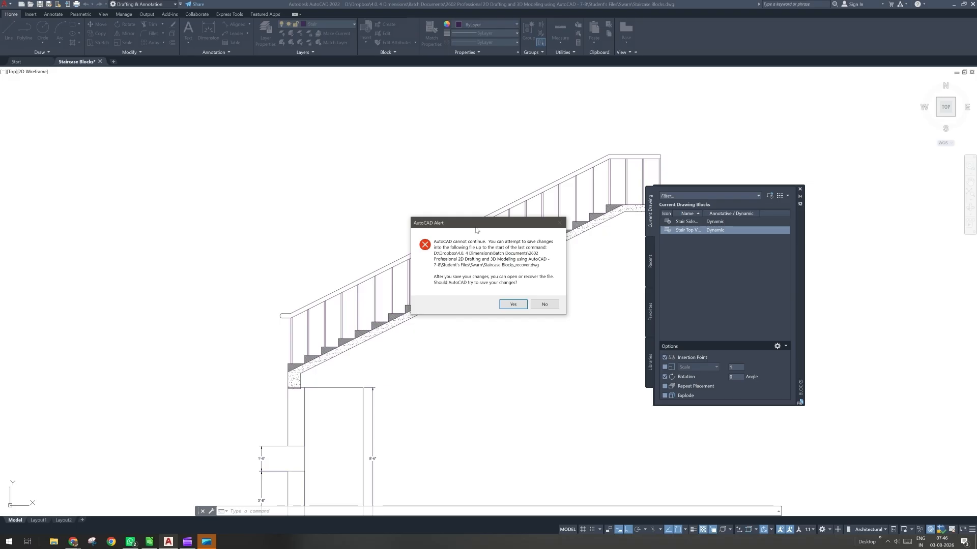
- Cancel the error report without sending it and agree to save the changes to Staircase Blocks_recover.dwg
drag(475, 228, 504, 221)
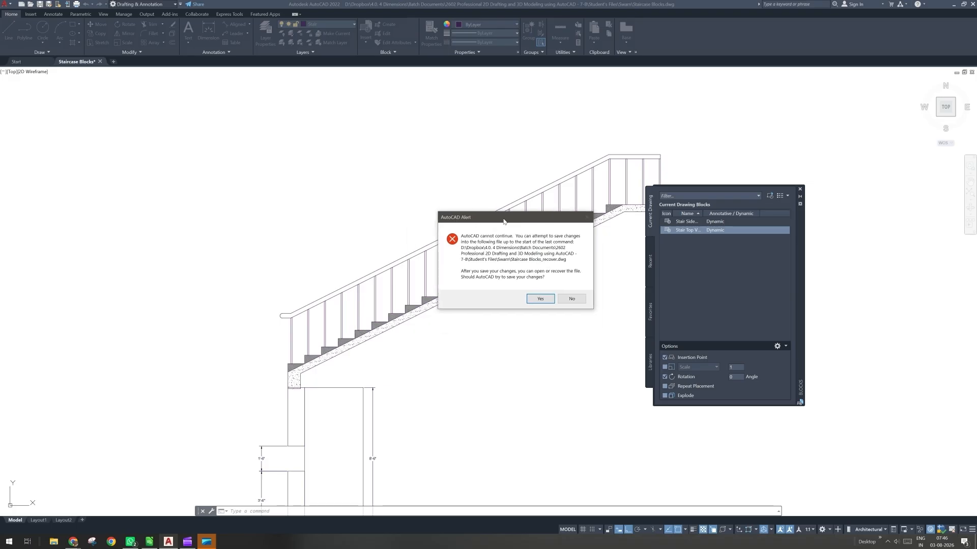
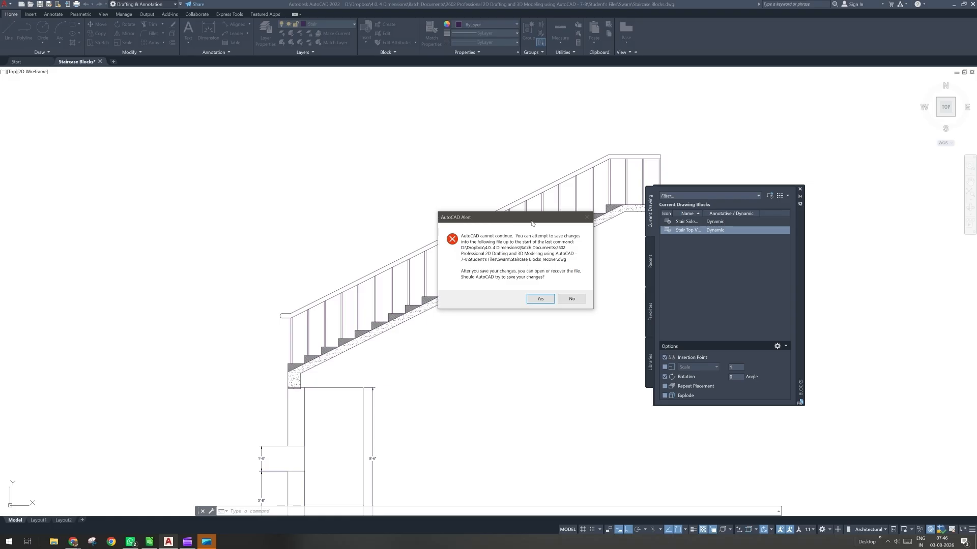
drag(531, 221, 390, 237)
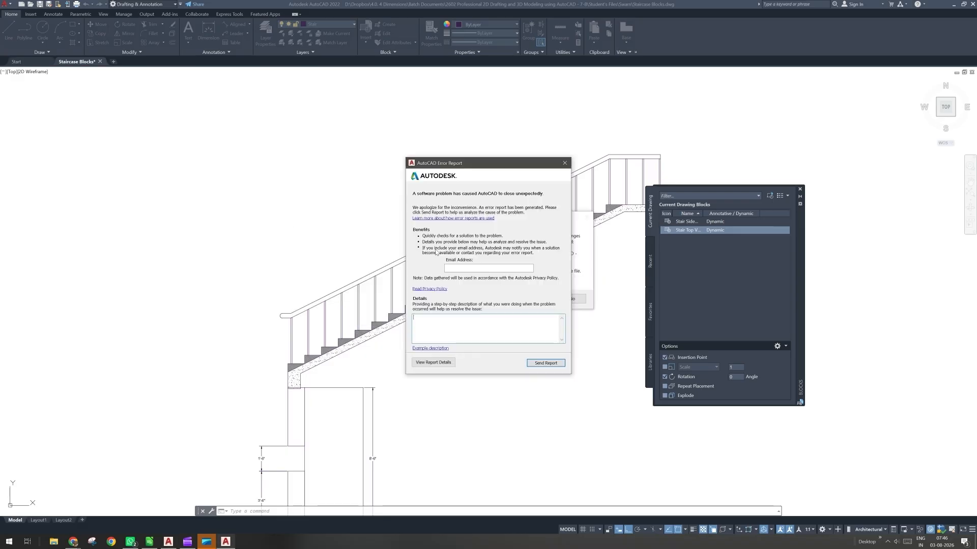
drag(491, 166, 275, 208)
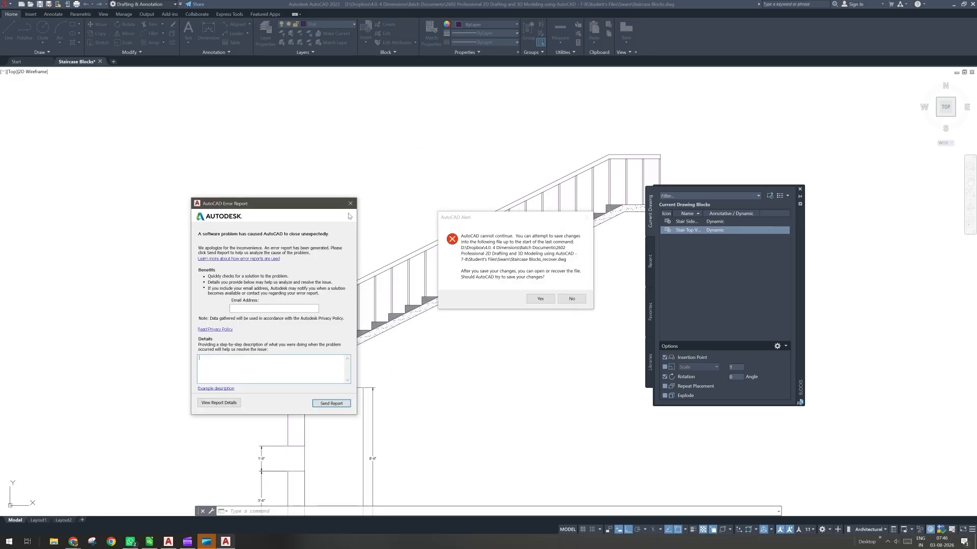
click(350, 204)
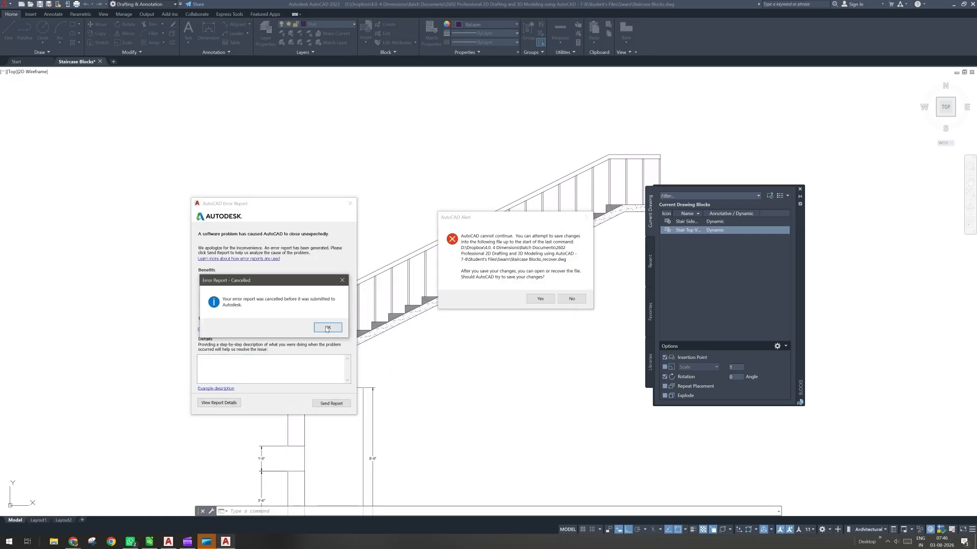
click(327, 328)
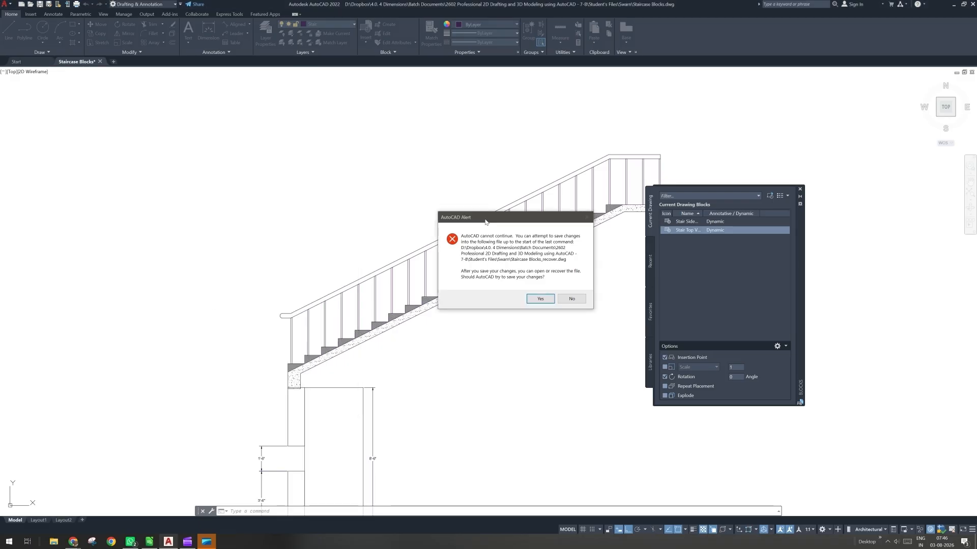
drag(485, 222, 409, 227)
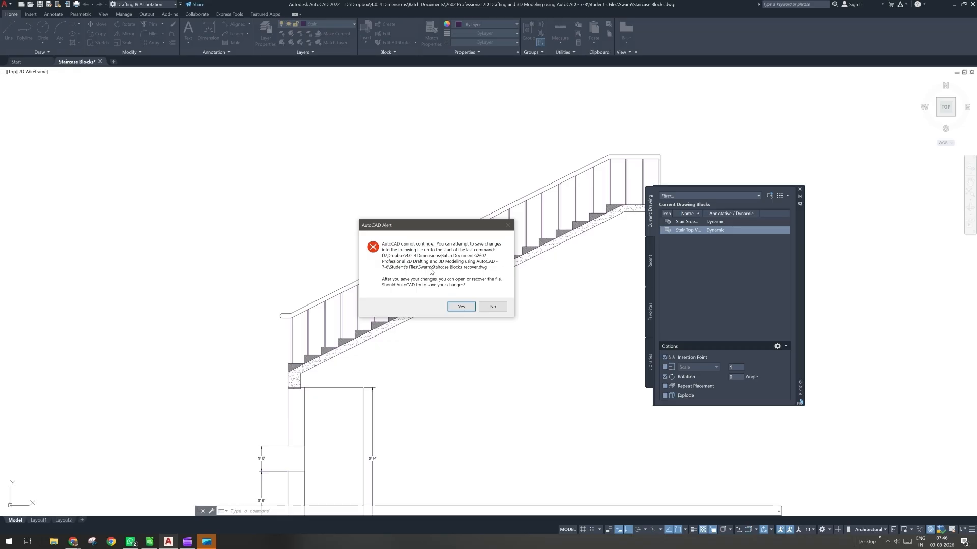
click(461, 307)
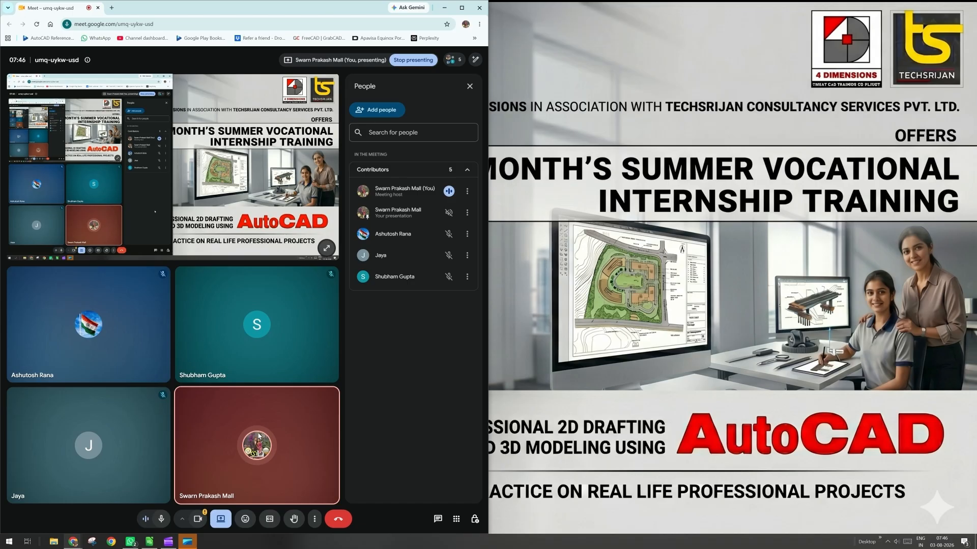
- Relaunch AutoCAD 2022 and dismiss the Drawing Recovery notice
key(super)
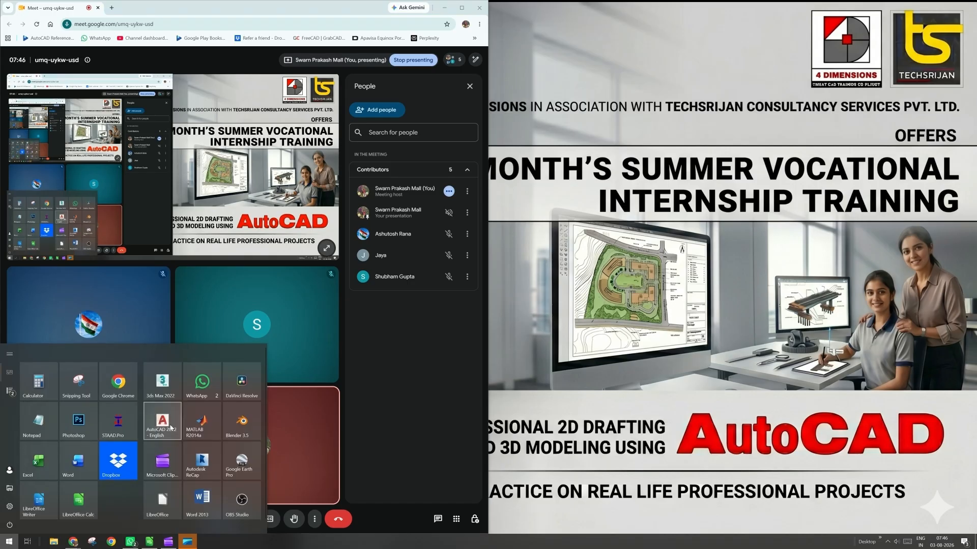
click(163, 423)
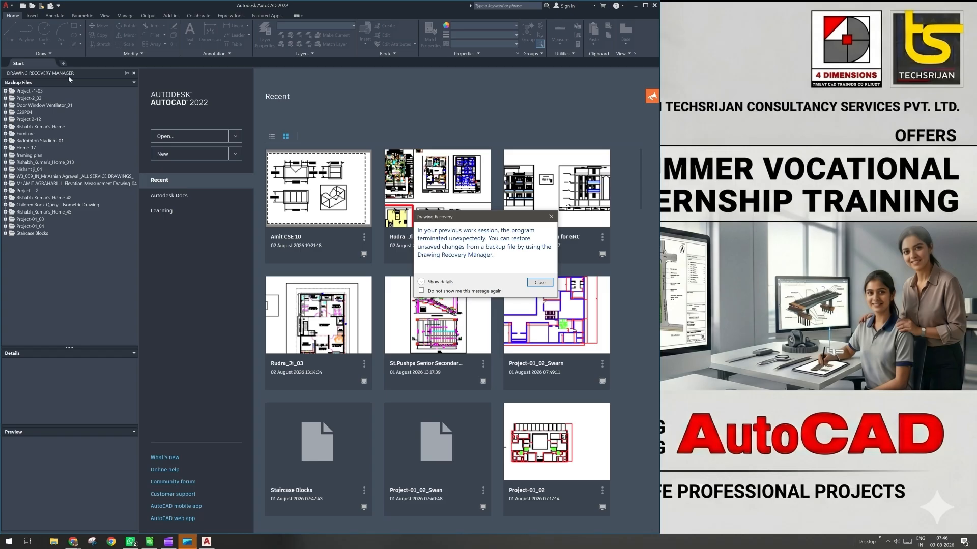
drag(477, 224, 378, 211)
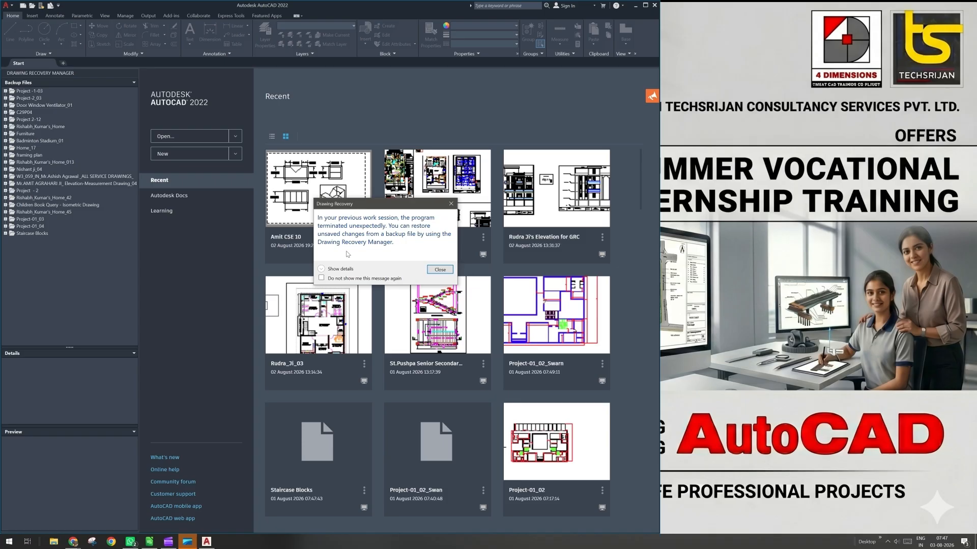
click(440, 270)
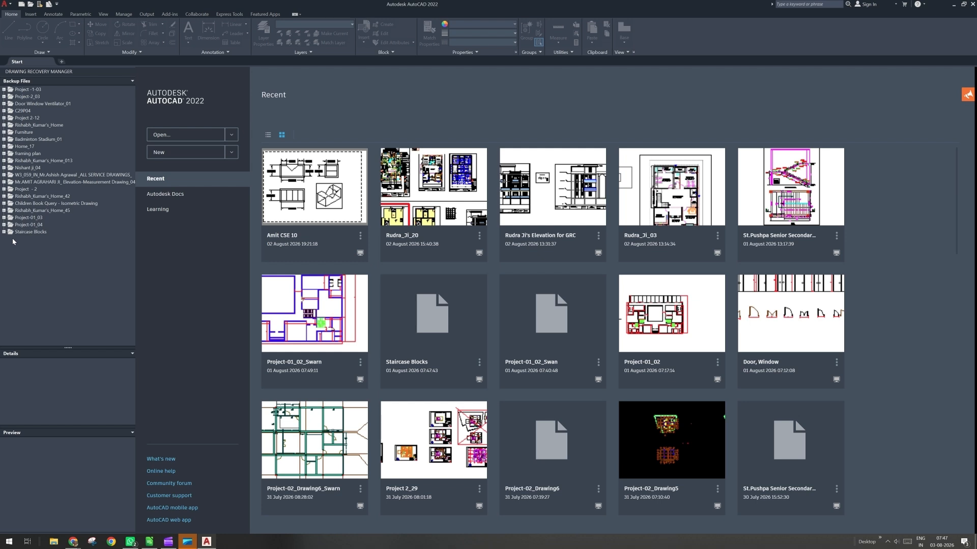
- Expand the Staircase Blocks backup files and compare the last-saved times of the DWG, BAK and recover versions
click(4, 232)
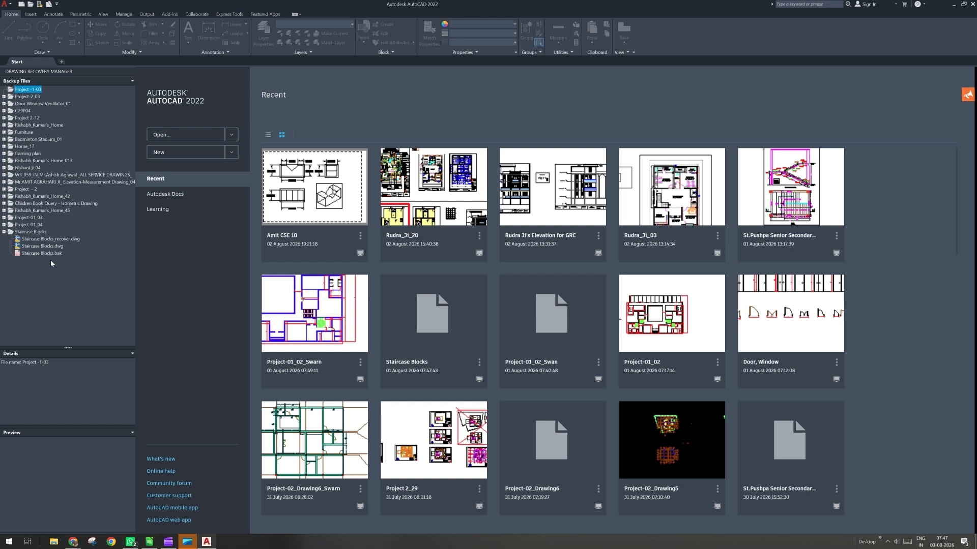
click(38, 246)
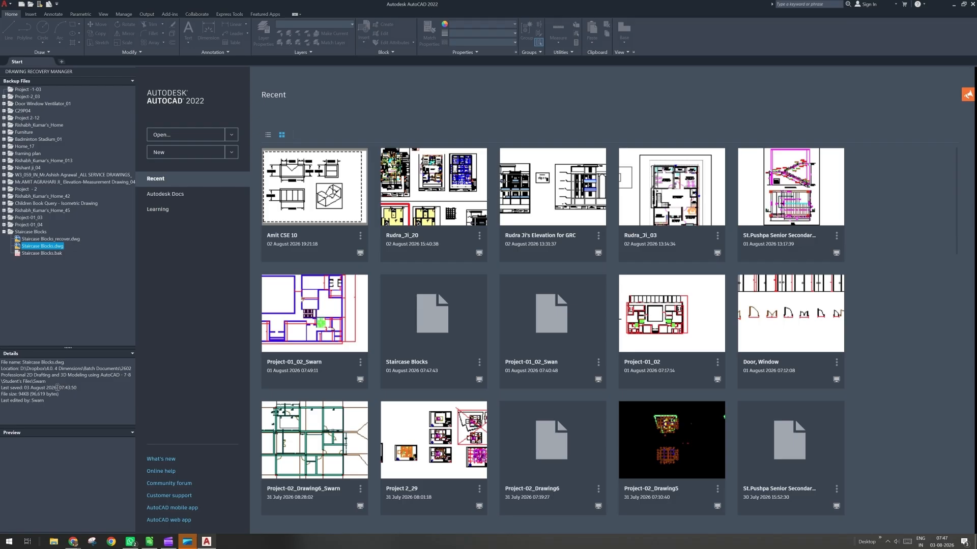
drag(58, 388, 78, 388)
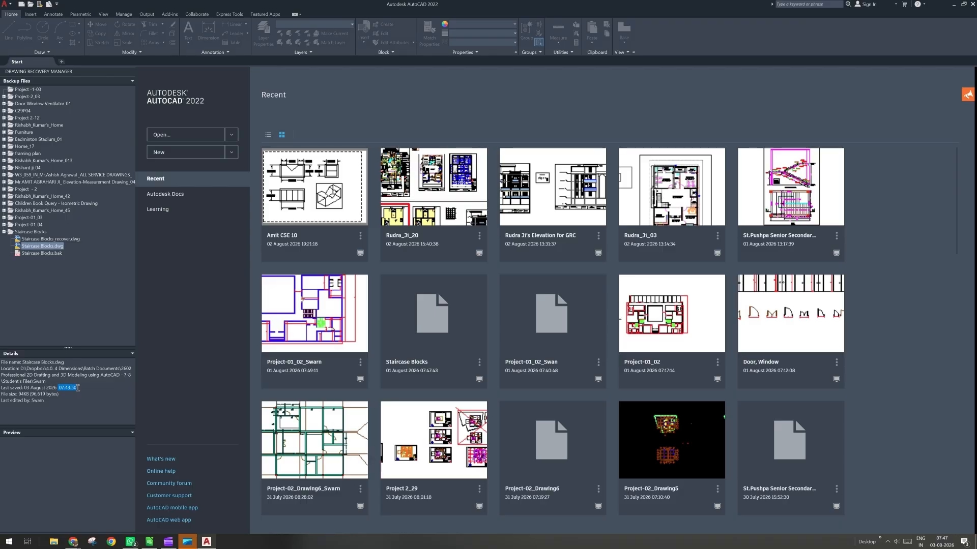
click(44, 253)
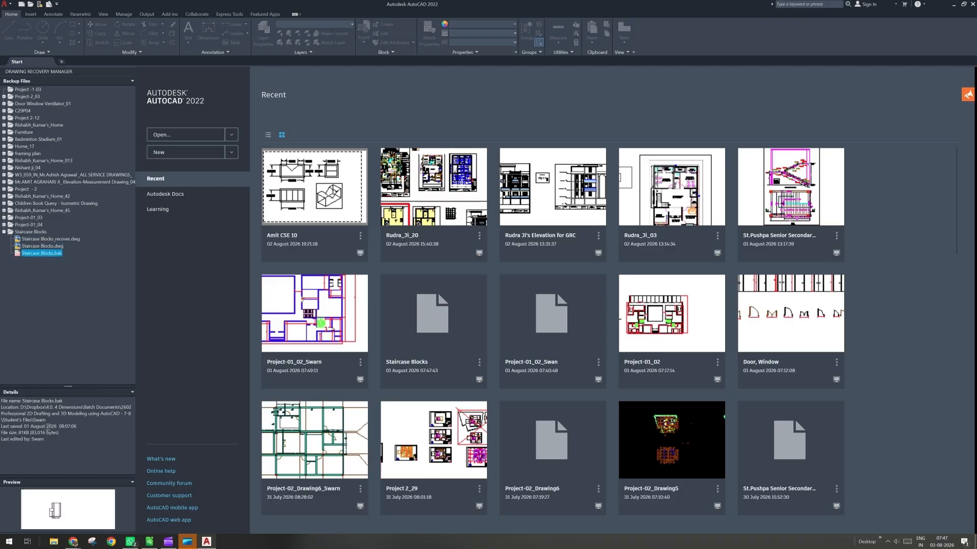
click(30, 426)
drag(30, 426, 73, 426)
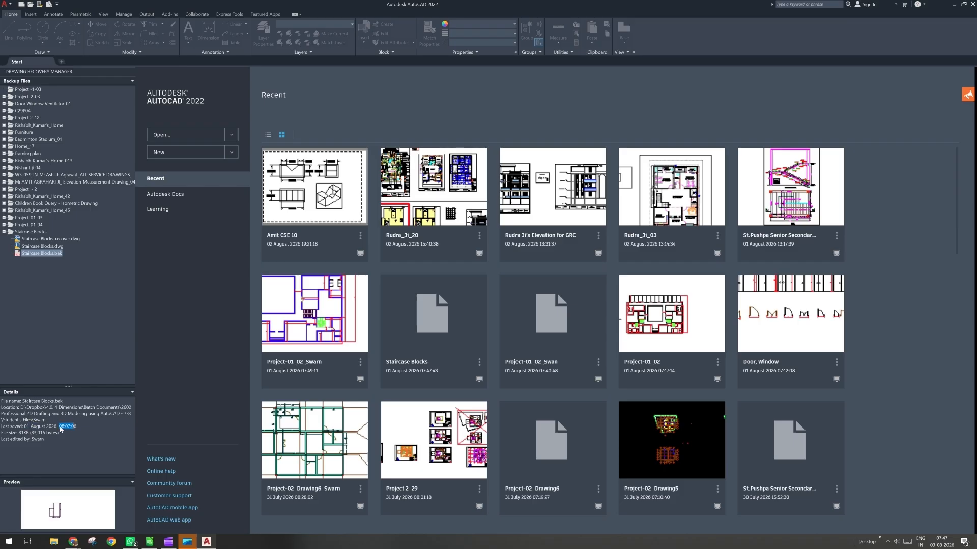
drag(25, 426, 65, 427)
click(49, 239)
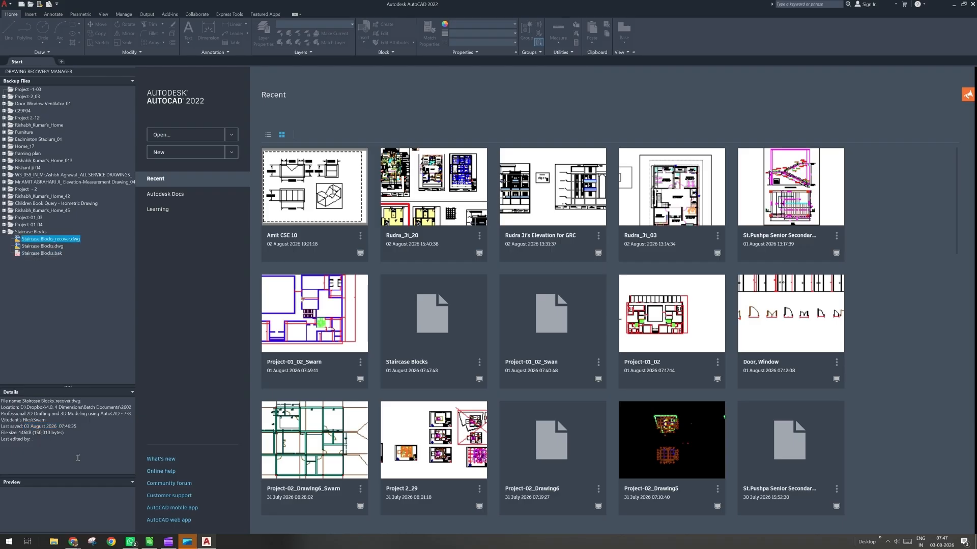
drag(58, 426, 80, 427)
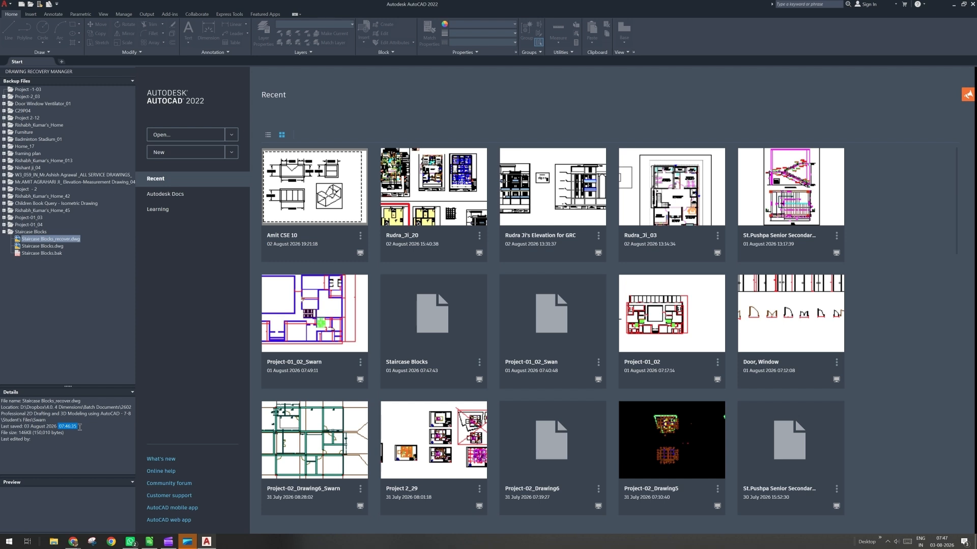
- Open Staircase Blocks_recover.dwg, check the stair block by selecting it, and close the Drawing Recovery Manager
double_click(72, 239)
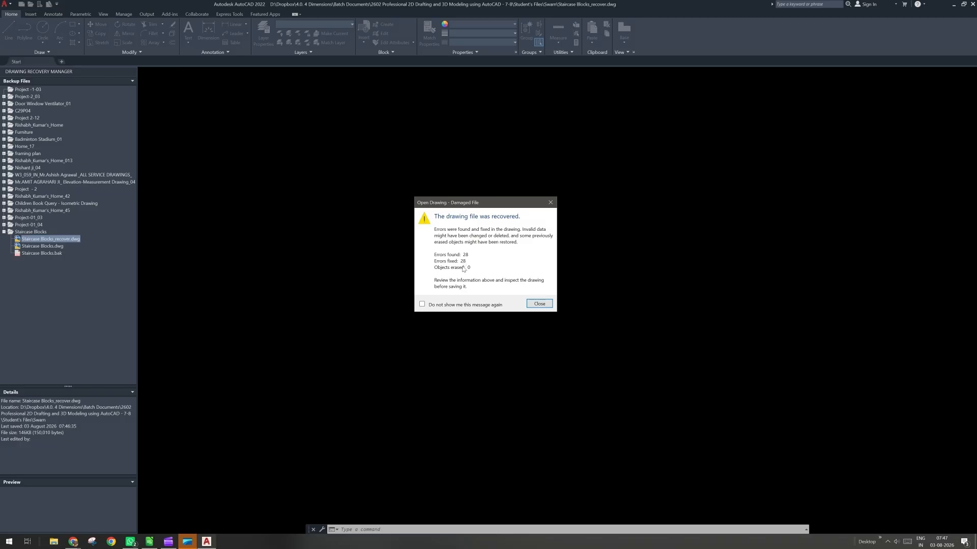
click(539, 304)
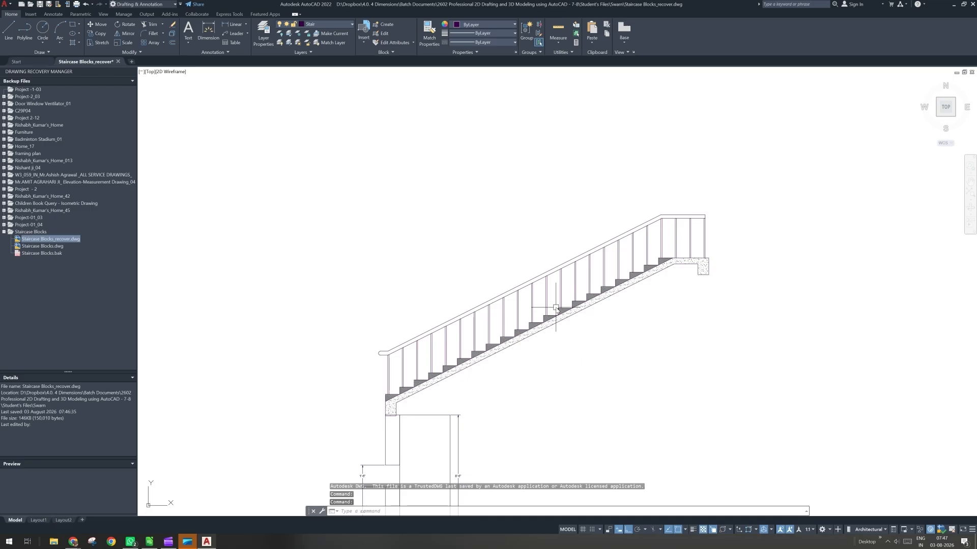
click(562, 312)
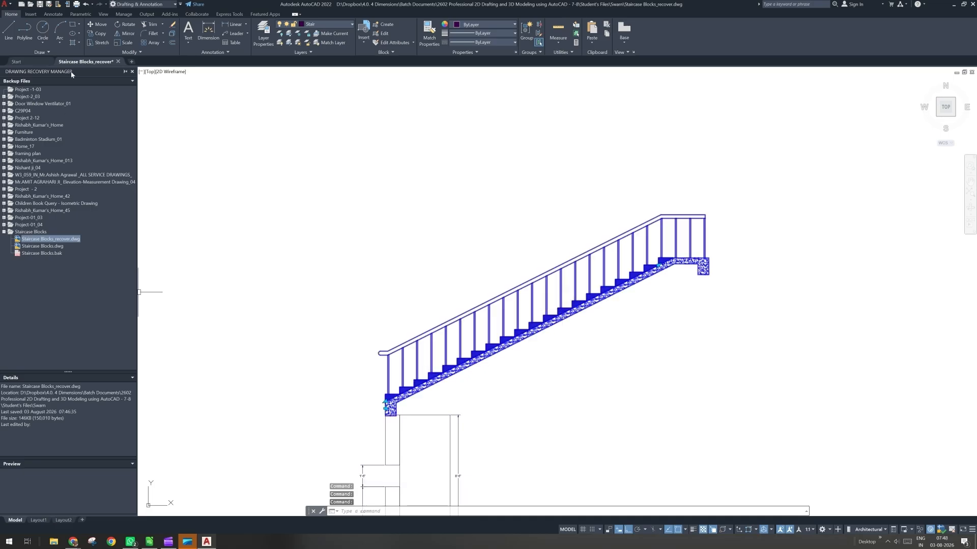
click(132, 72)
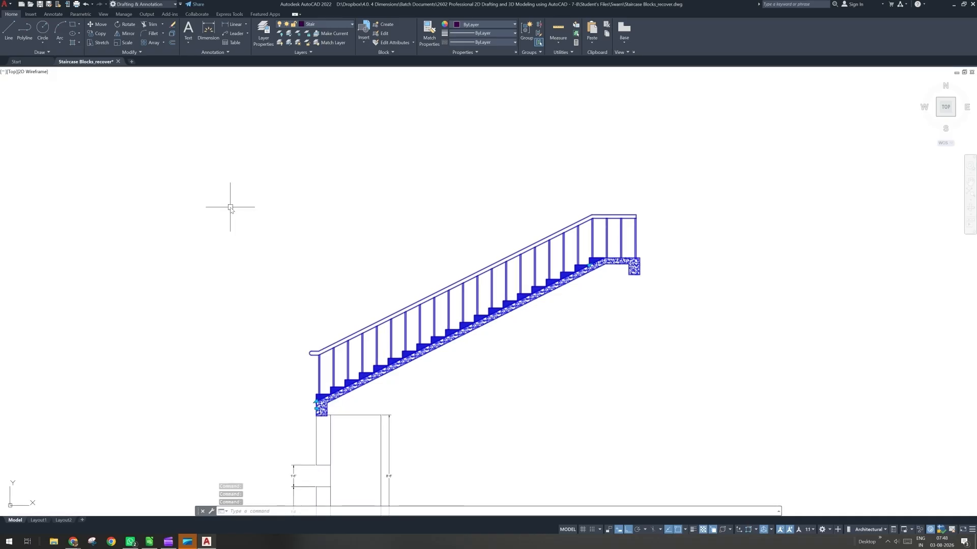
- Reopen the Drawing Recovery Manager with the DRM command and close it again
text(dr)
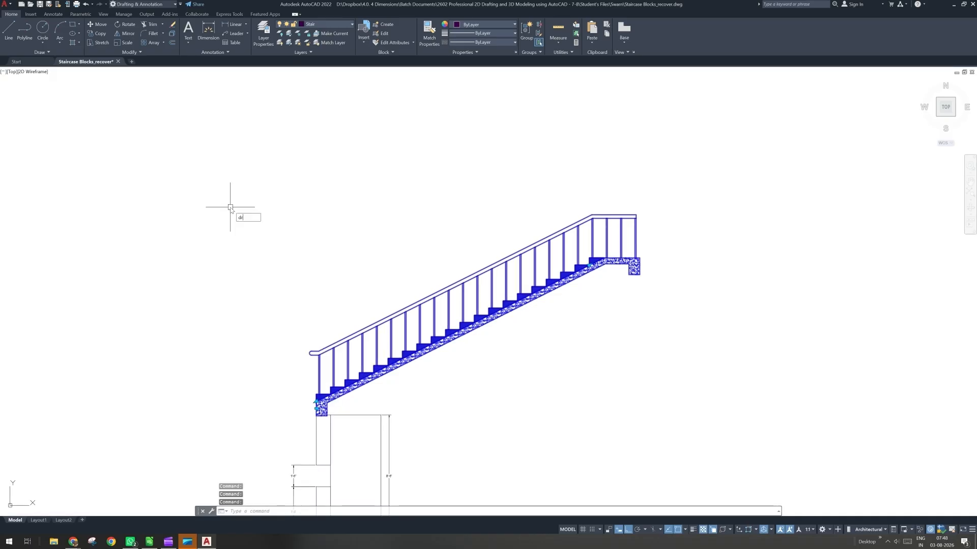
text(m)
key(Return)
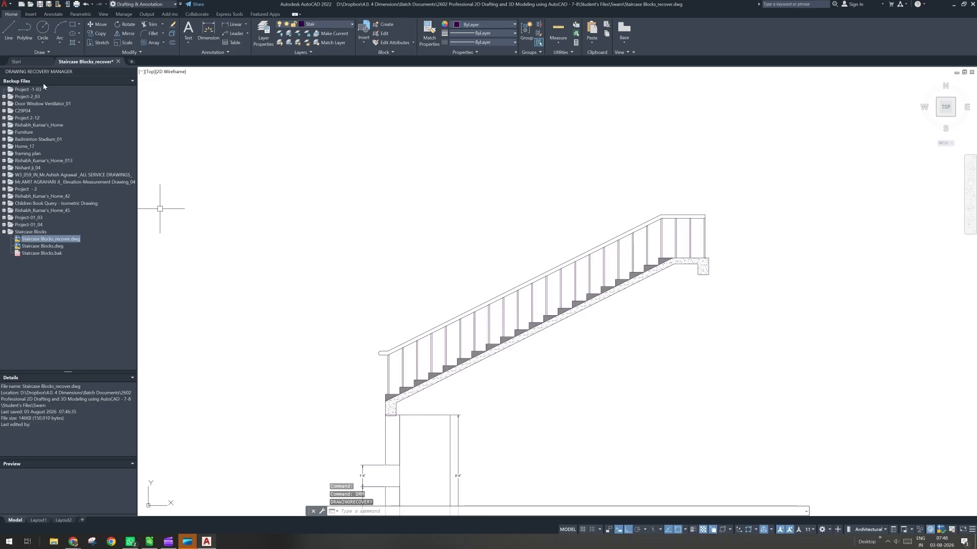
click(133, 72)
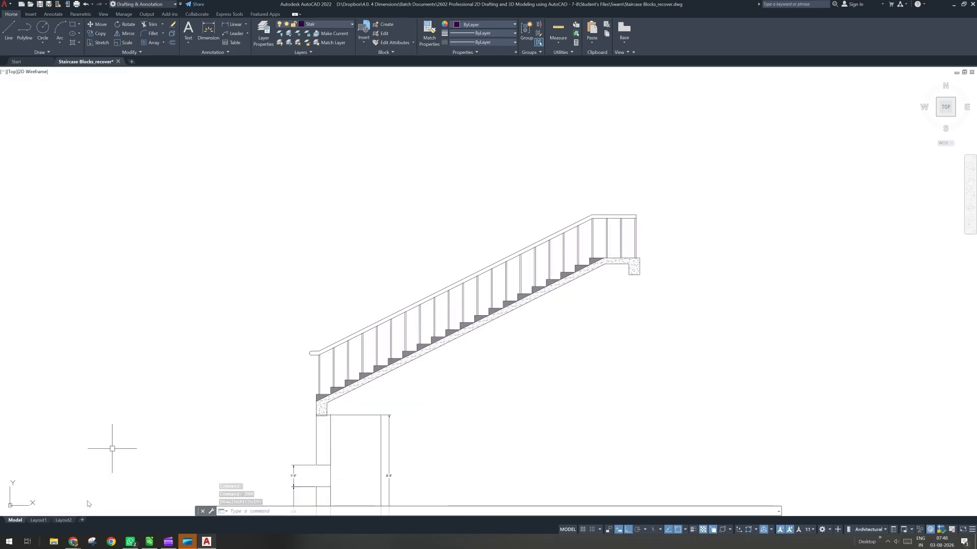
- Switch to the AutoCAD Reference Guide in Chrome and find the DRAWINGRECOVERY entry in the Settings And Palettes chapter
click(72, 542)
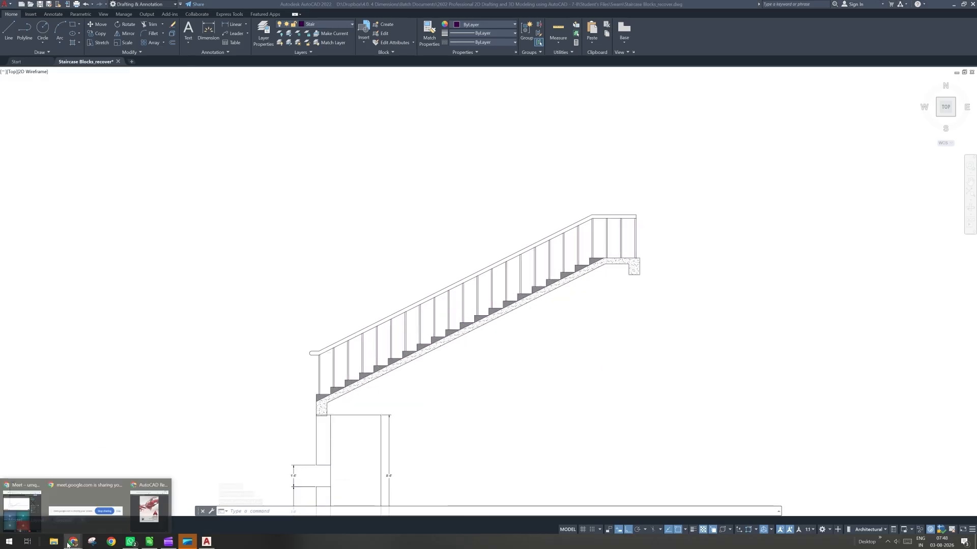
click(163, 517)
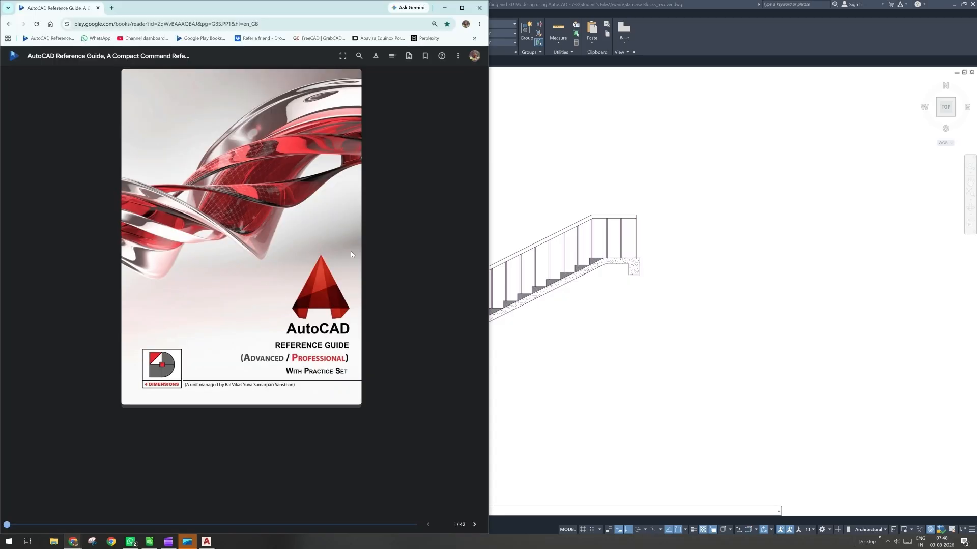
click(392, 57)
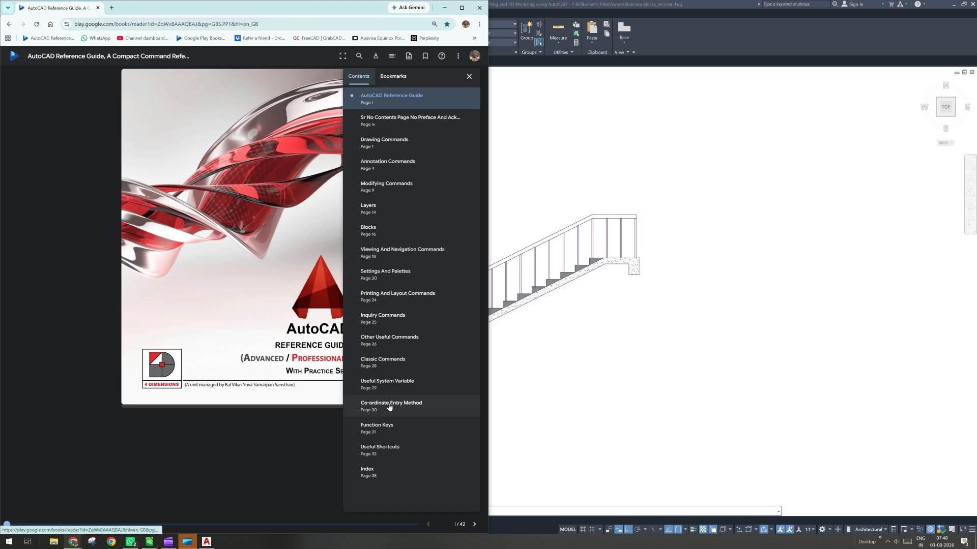
click(396, 283)
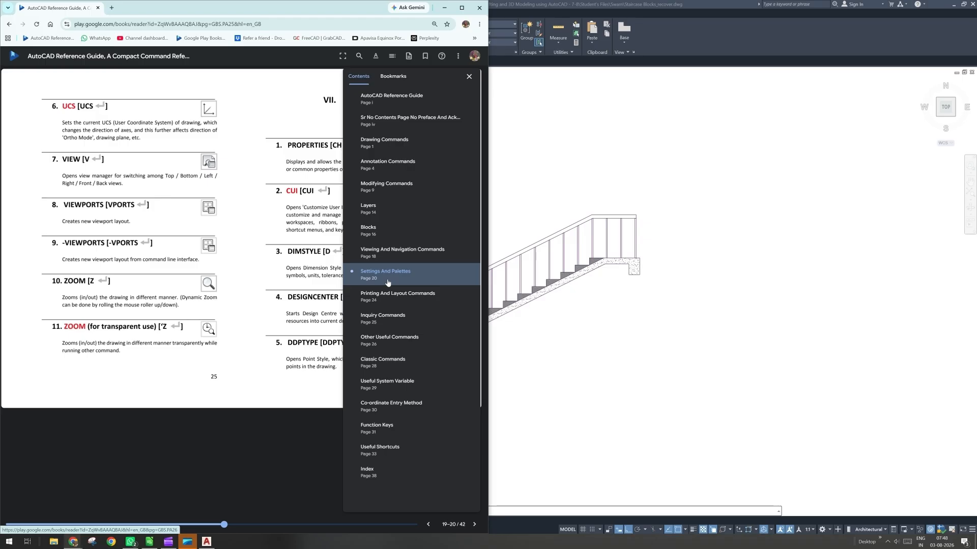
click(258, 332)
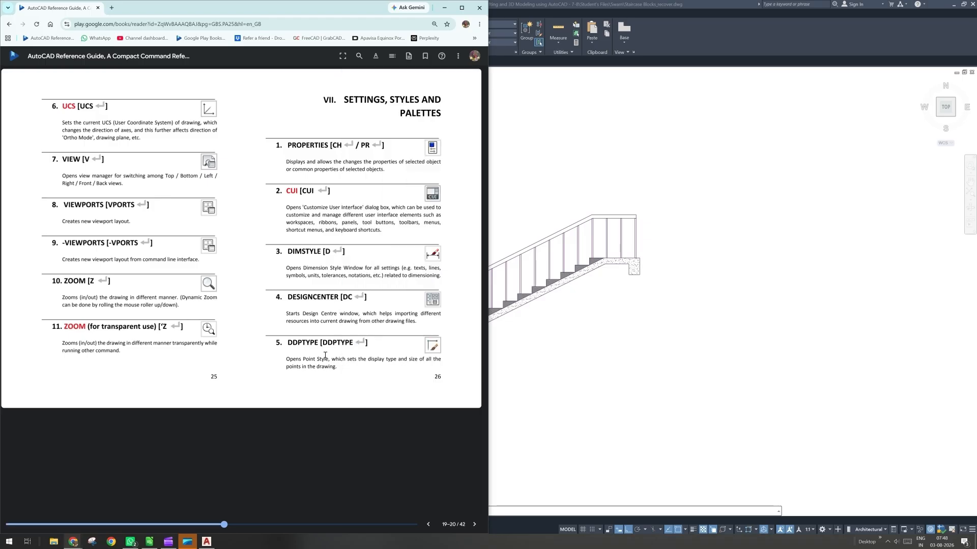
scroll(325, 355, down, 1)
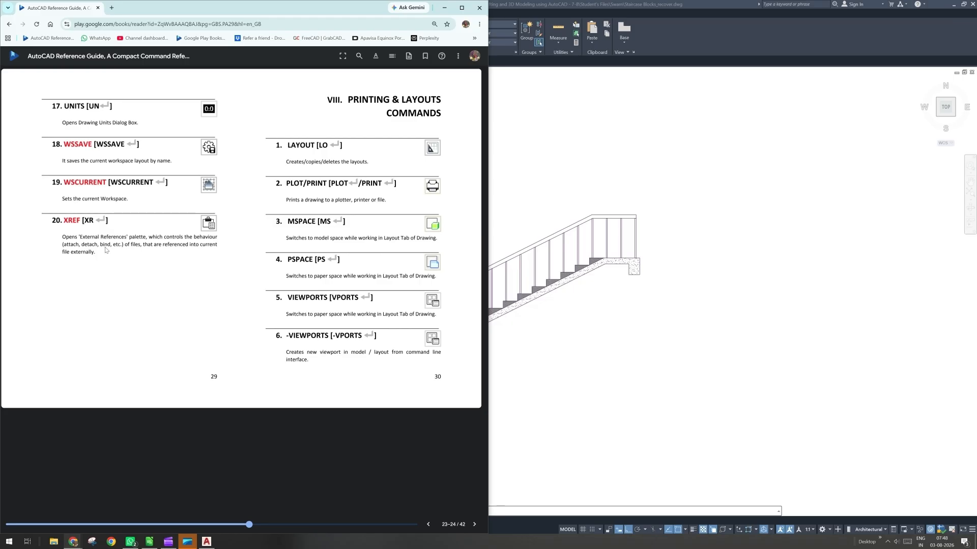
scroll(106, 250, up, 1)
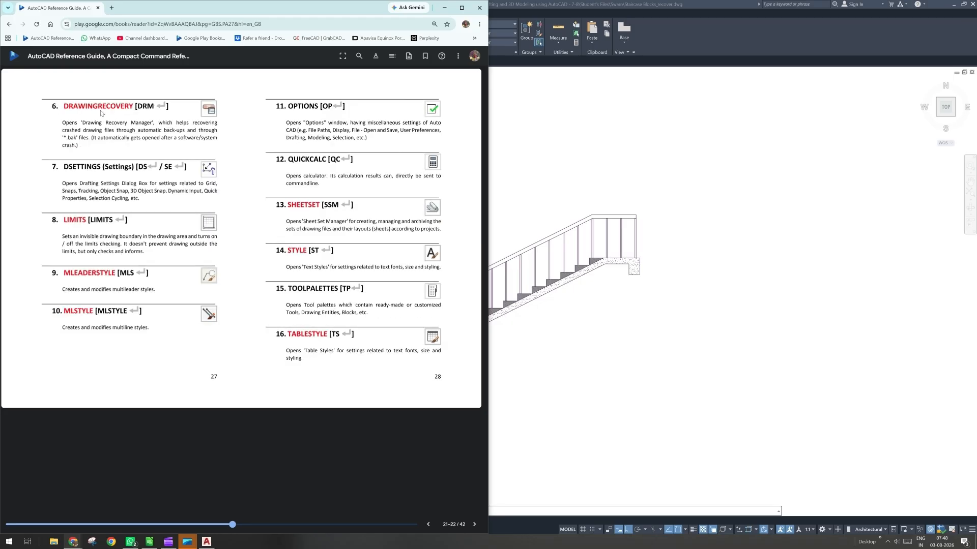
- Read the DRAWINGRECOVERY [DRM] description about automatic backups and opening after a crash, close the guide and return to AutoCAD
drag(77, 105, 154, 107)
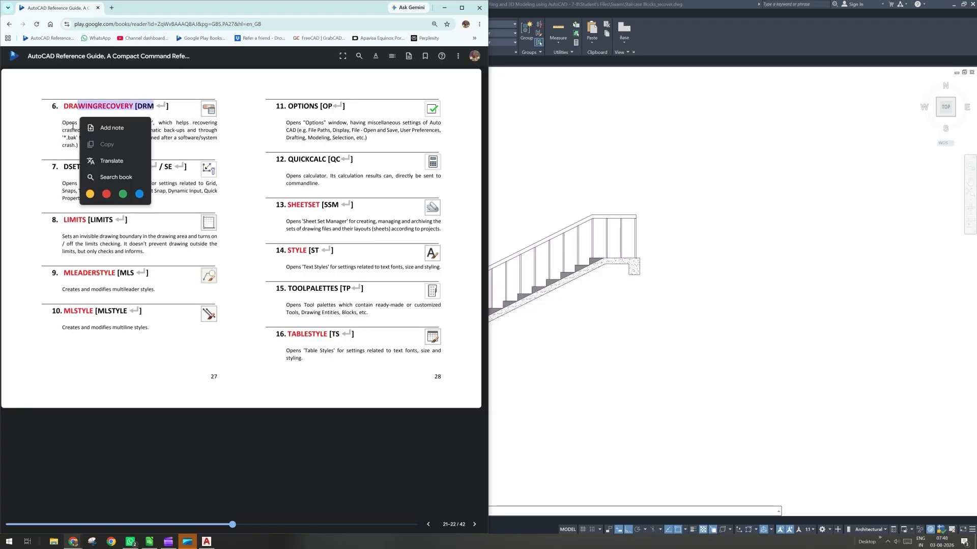
click(72, 126)
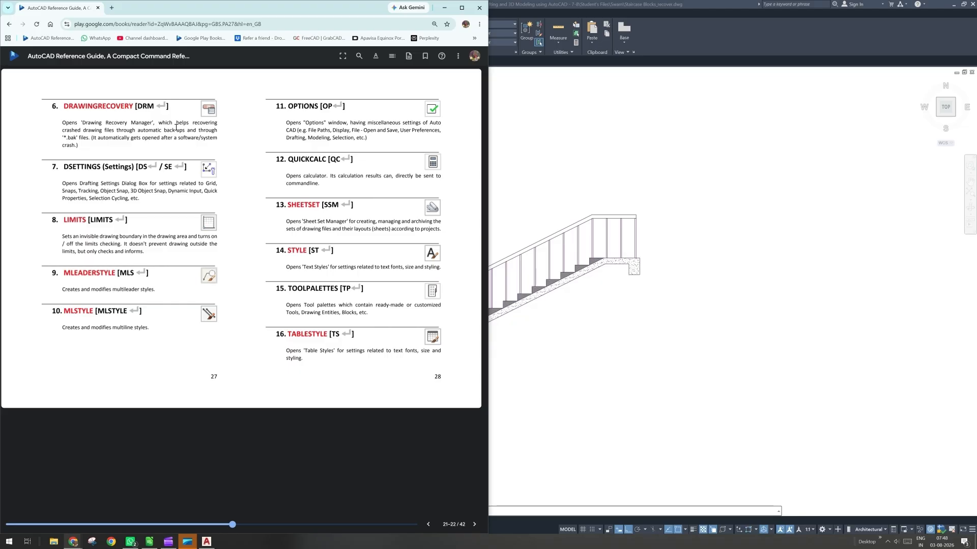
drag(83, 131, 177, 131)
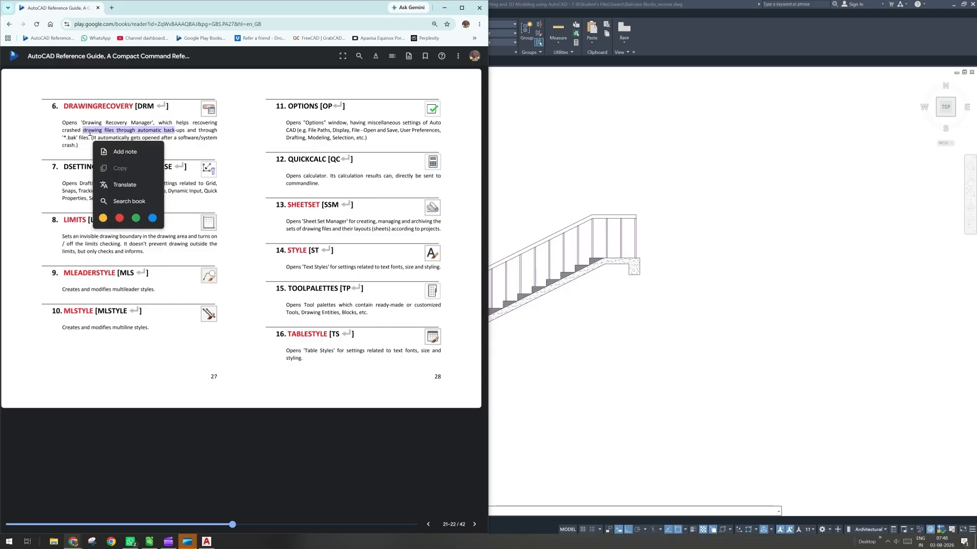
click(177, 139)
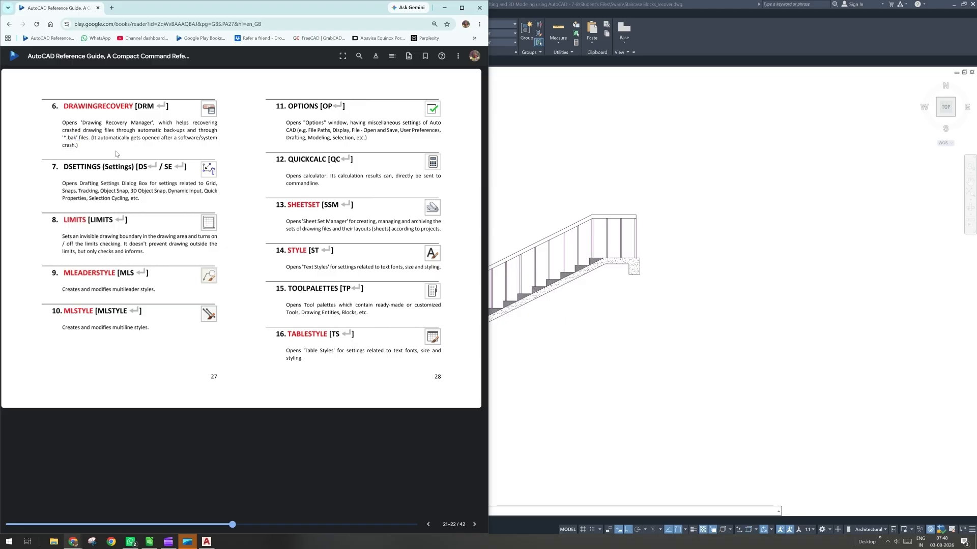
drag(97, 137, 216, 138)
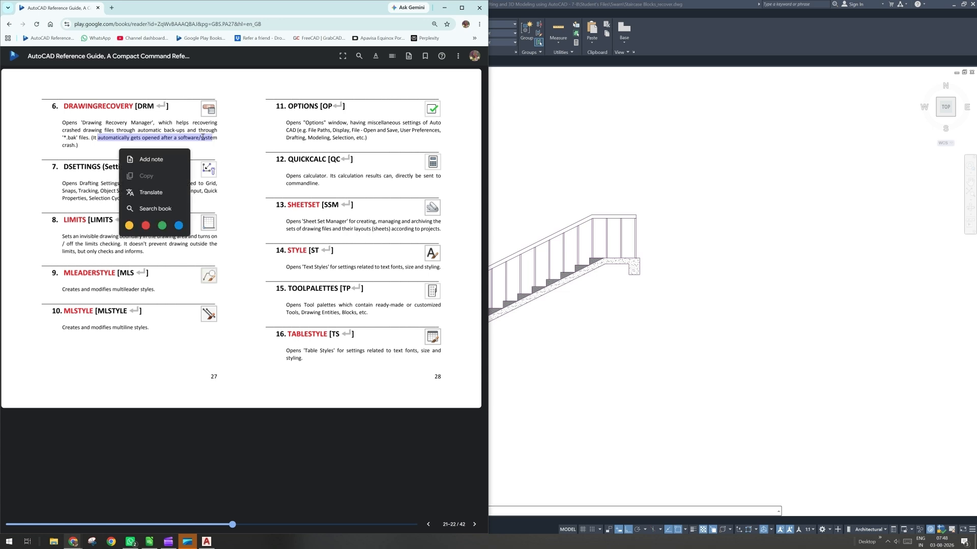
click(157, 140)
drag(151, 138, 163, 138)
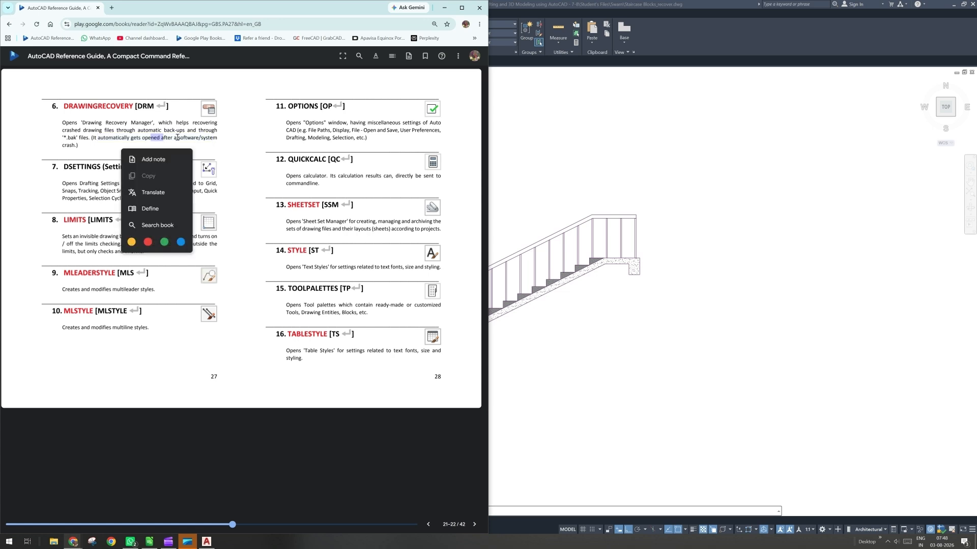
click(177, 138)
click(479, 7)
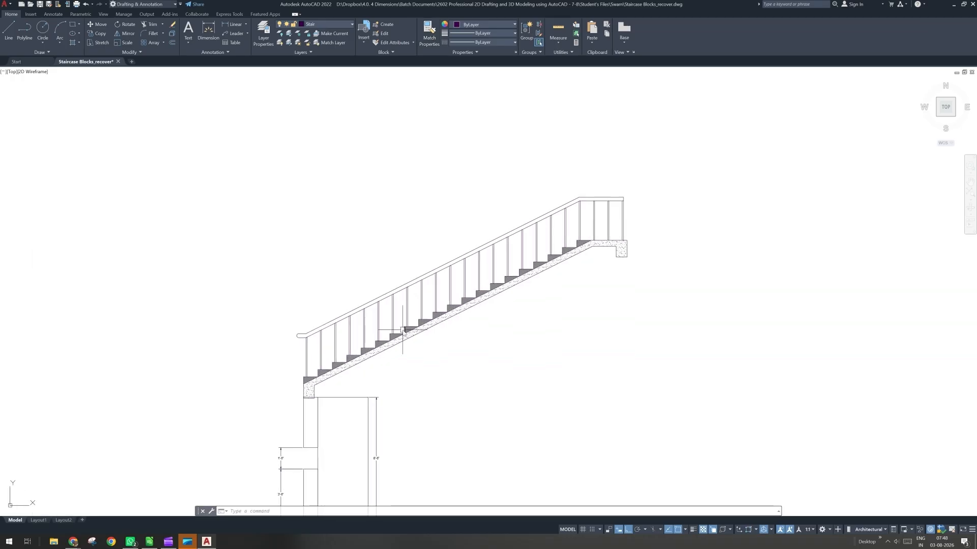
- Insert another Stair Side View block at the endpoint where the lower flight's sloping underside meets the landing's underside
scroll(399, 339, up, 2)
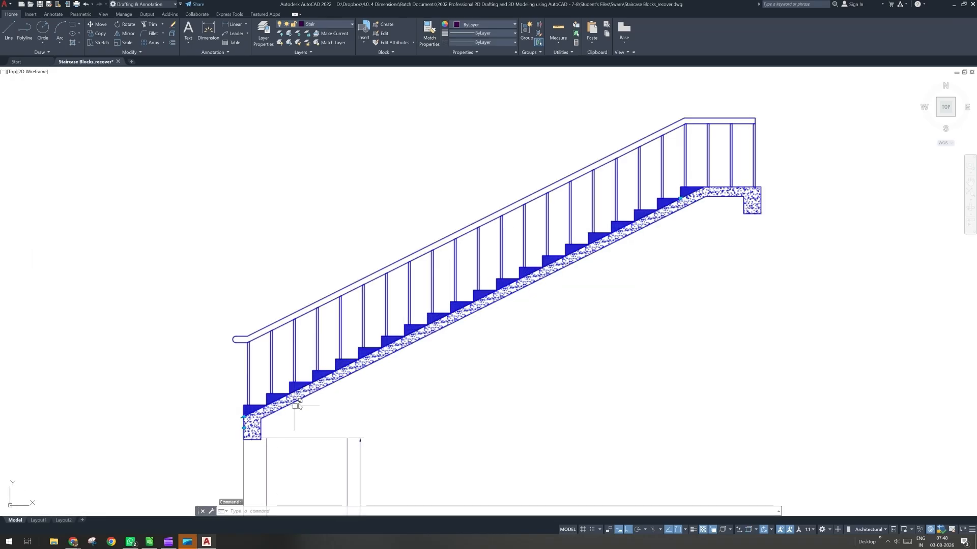
scroll(295, 406, down, 2)
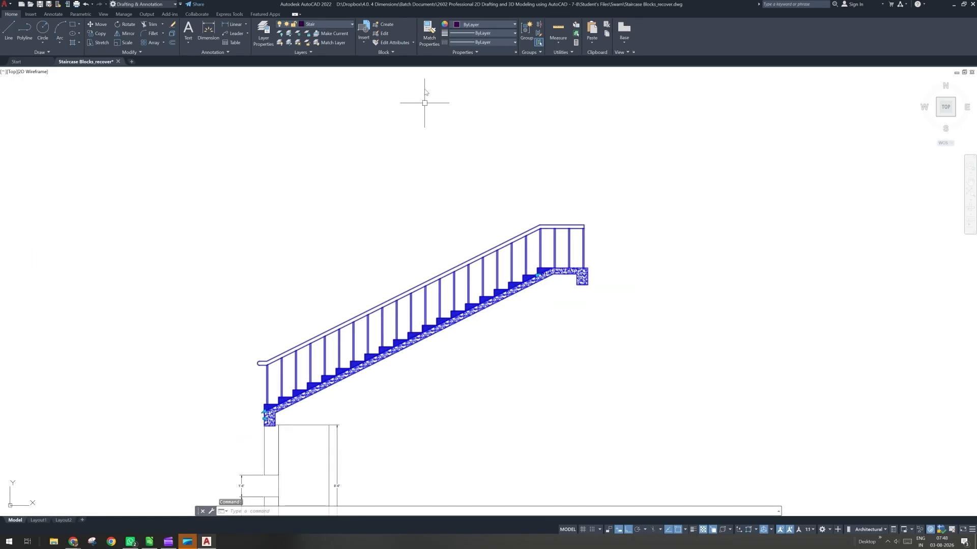
click(367, 40)
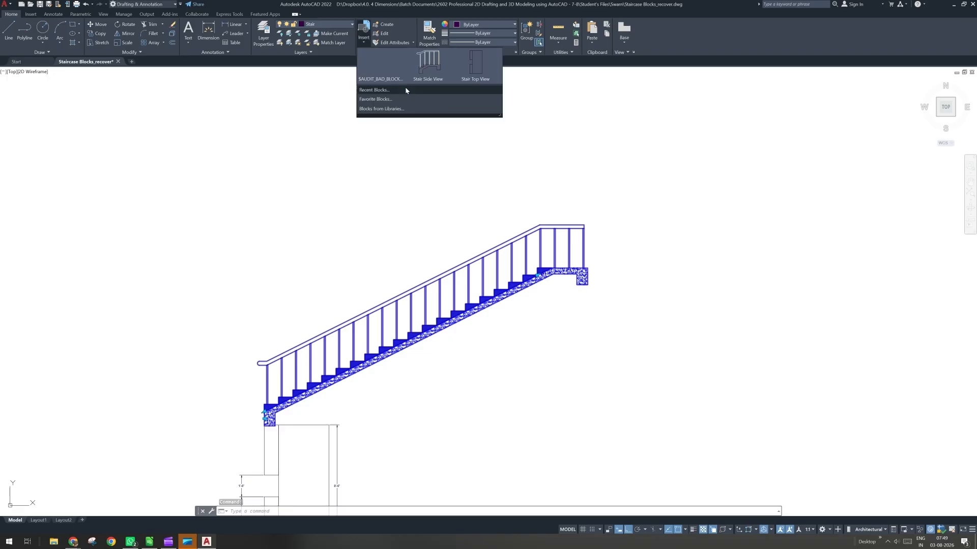
click(476, 73)
scroll(537, 191, up, 2)
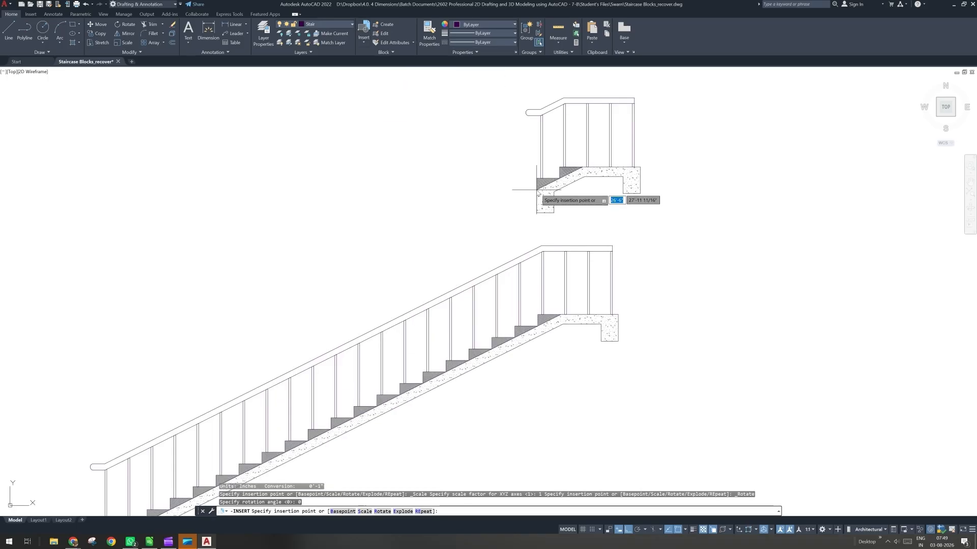
scroll(567, 331, up, 2)
scroll(565, 328, up, 2)
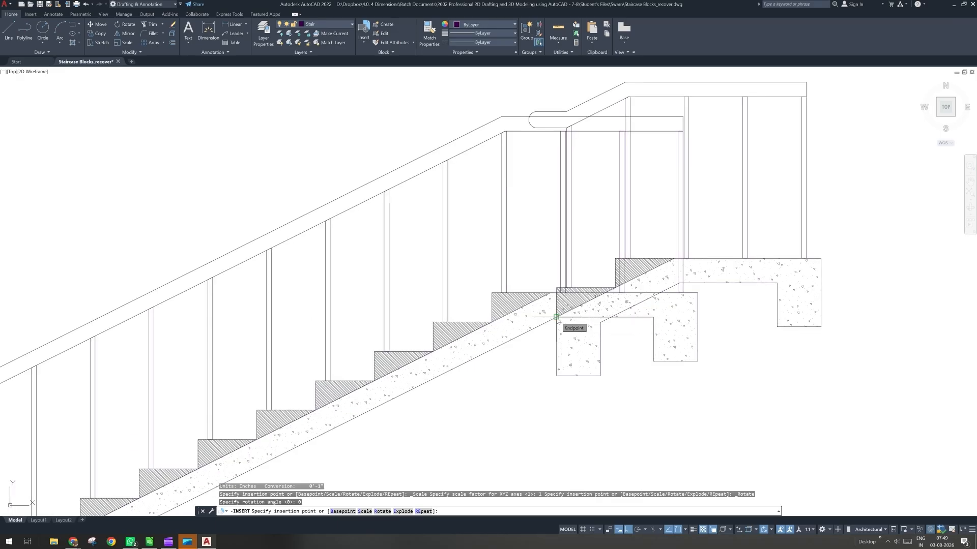
click(556, 317)
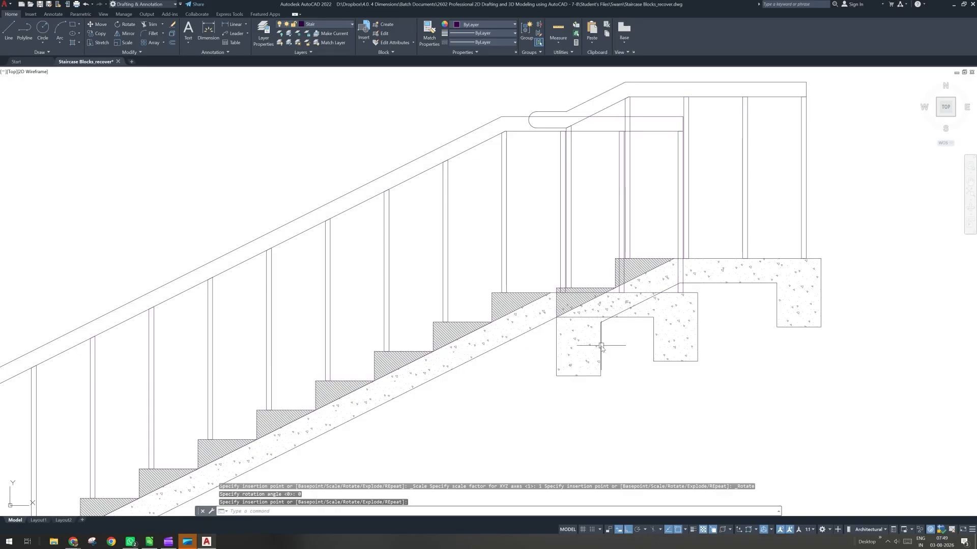
- Flip the newly inserted stair block horizontally and stretch it diagonally upward into a full flight over the lower one
click(564, 360)
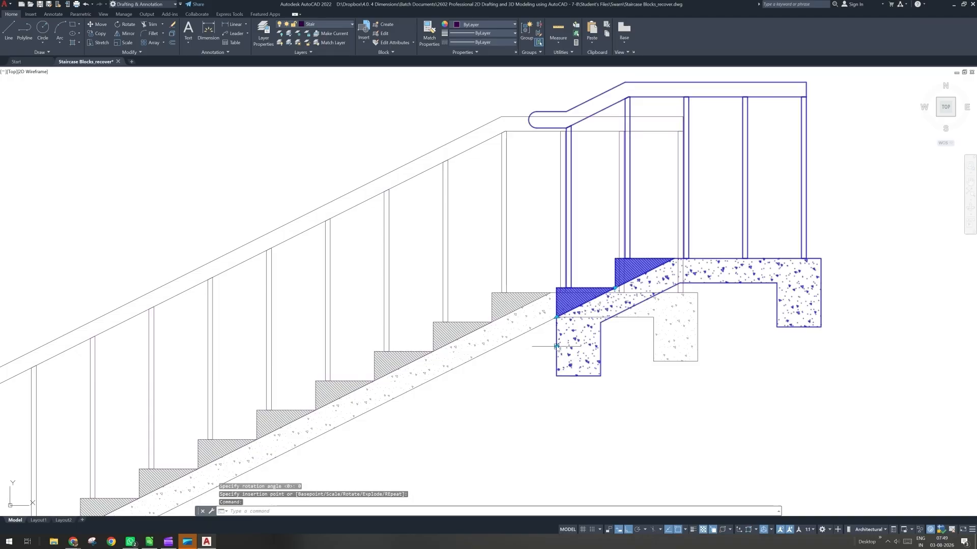
click(556, 346)
scroll(537, 360, down, 2)
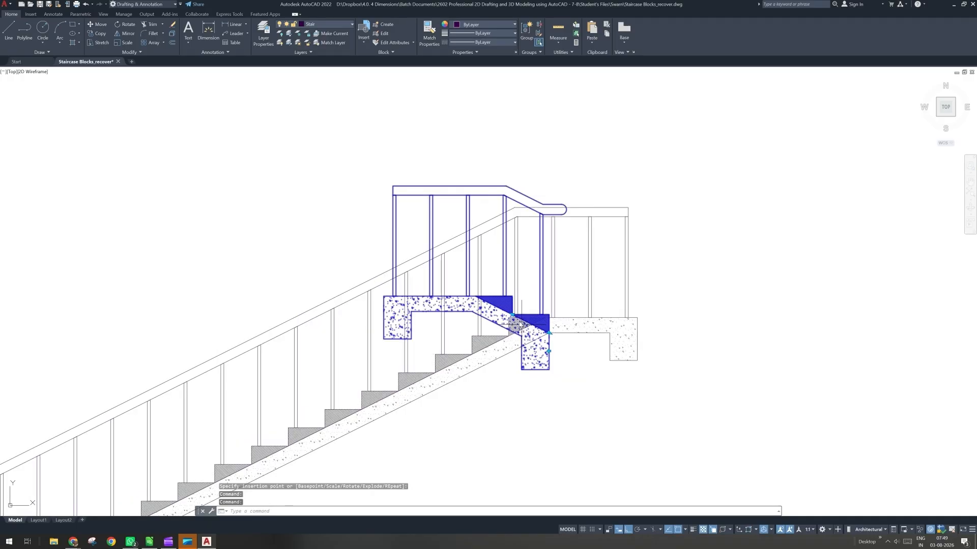
click(512, 315)
middle_drag(332, 195, 402, 255)
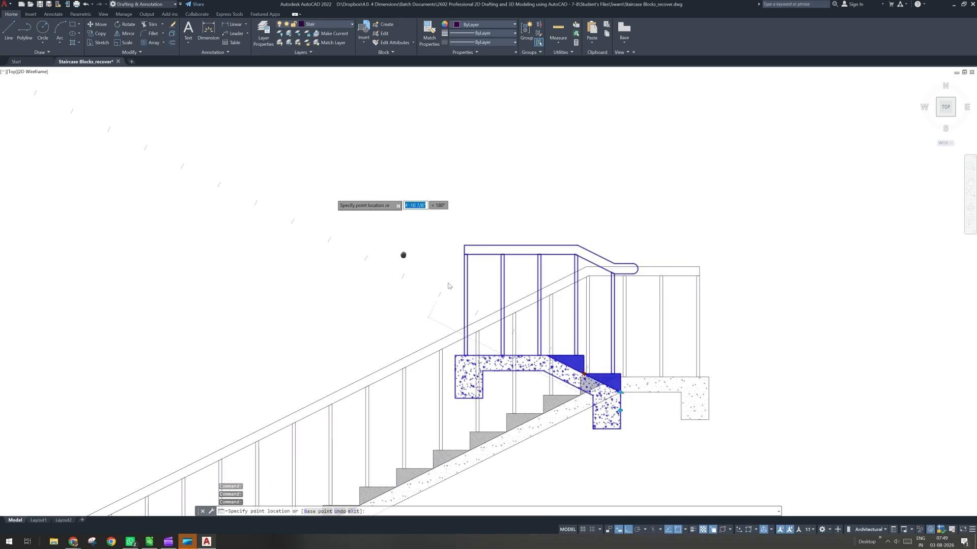
scroll(403, 255, down, 4)
click(195, 153)
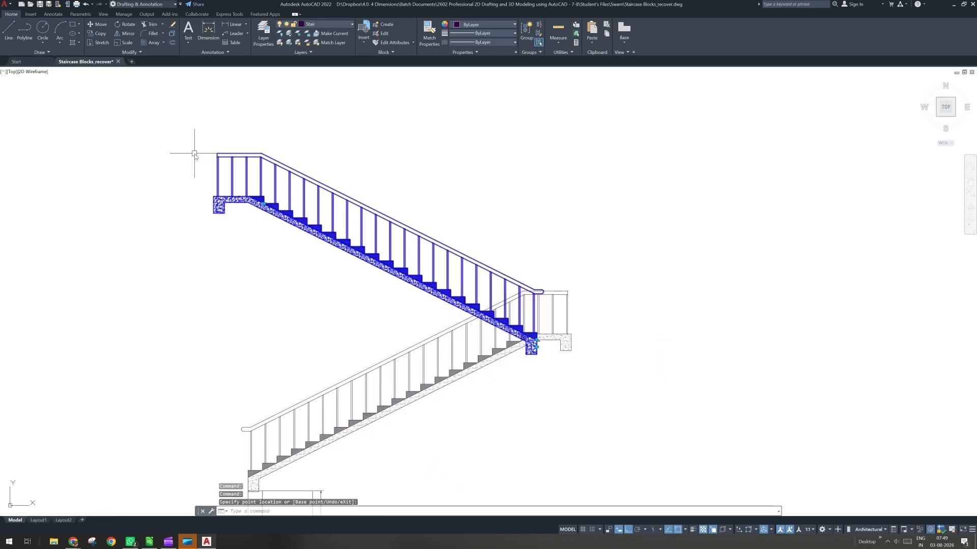
- Examine how the upper flight's base beam and first step meet the lower flight's landing, and review the whole staircase
scroll(537, 352, up, 5)
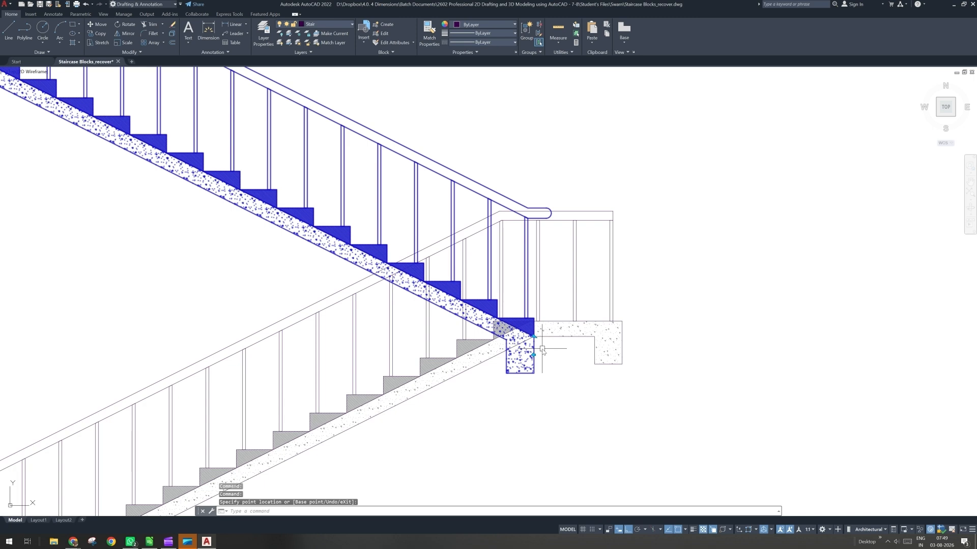
scroll(544, 351, up, 1)
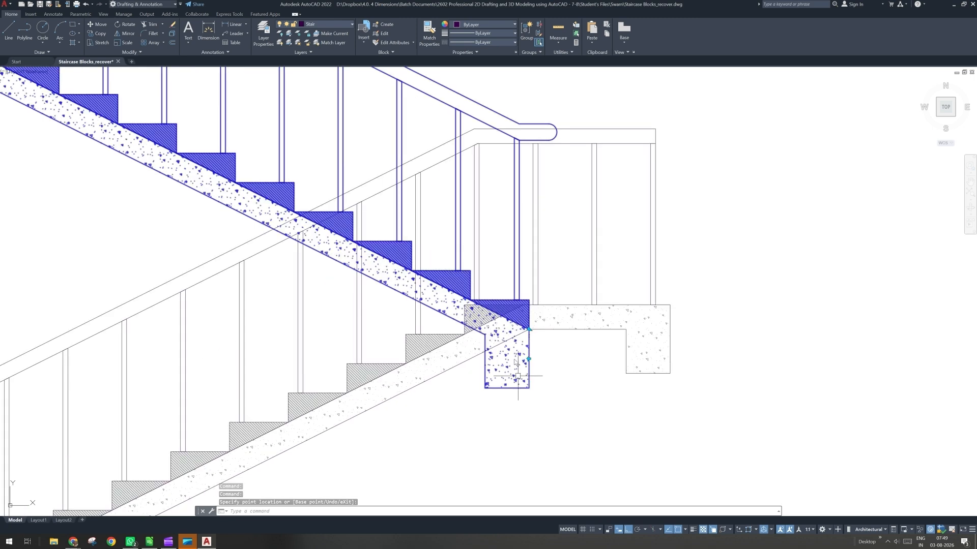
scroll(529, 330, up, 4)
scroll(544, 326, up, 2)
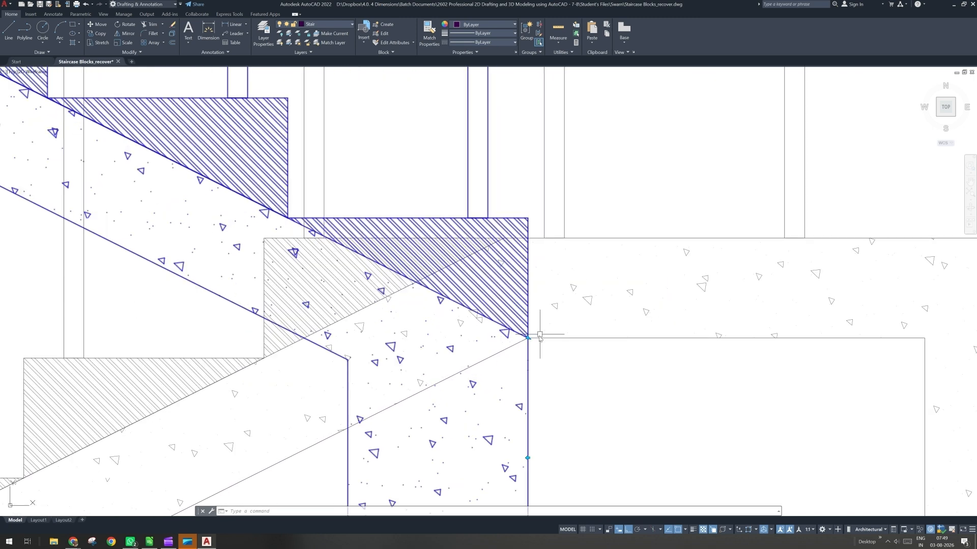
middle_drag(539, 335, 545, 328)
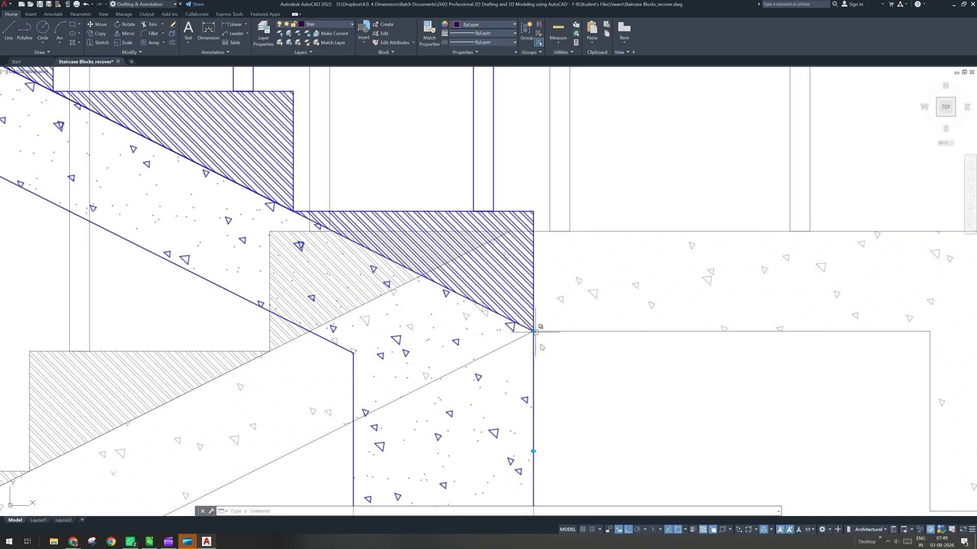
scroll(545, 327, down, 2)
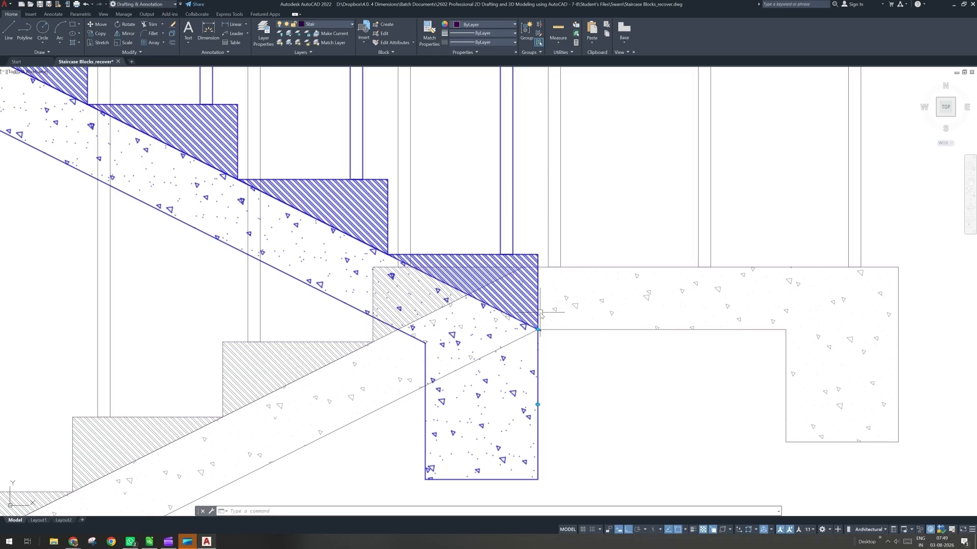
scroll(541, 314, down, 4)
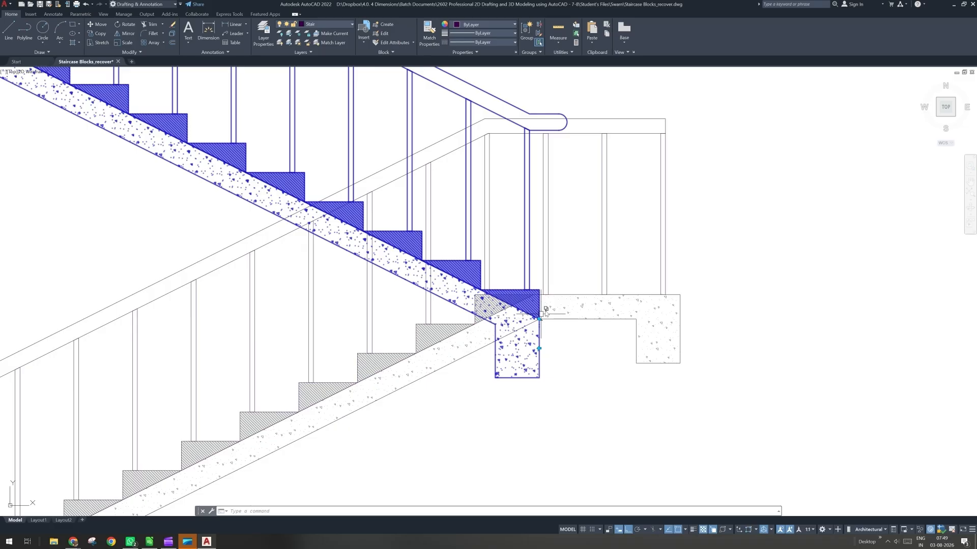
scroll(541, 314, down, 4)
middle_drag(541, 315, 568, 325)
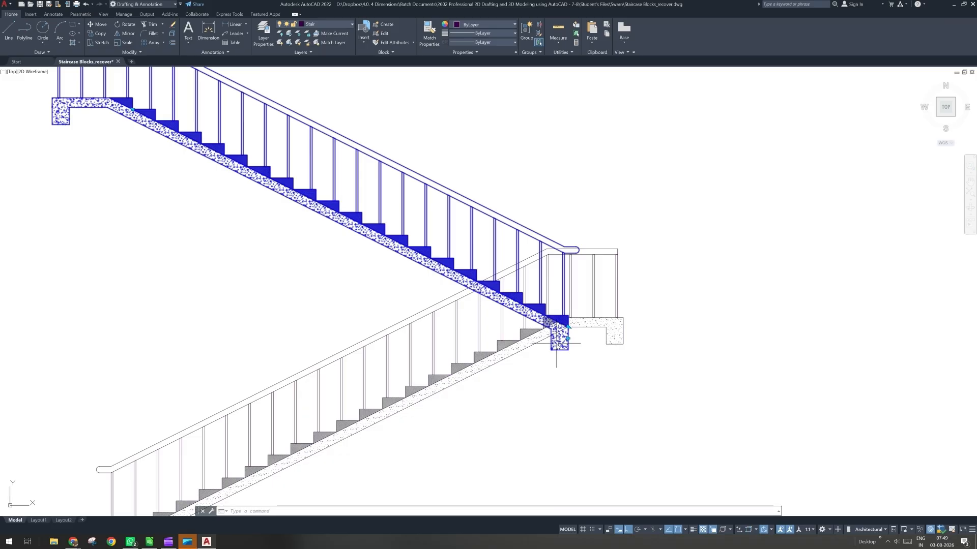
scroll(556, 344, up, 2)
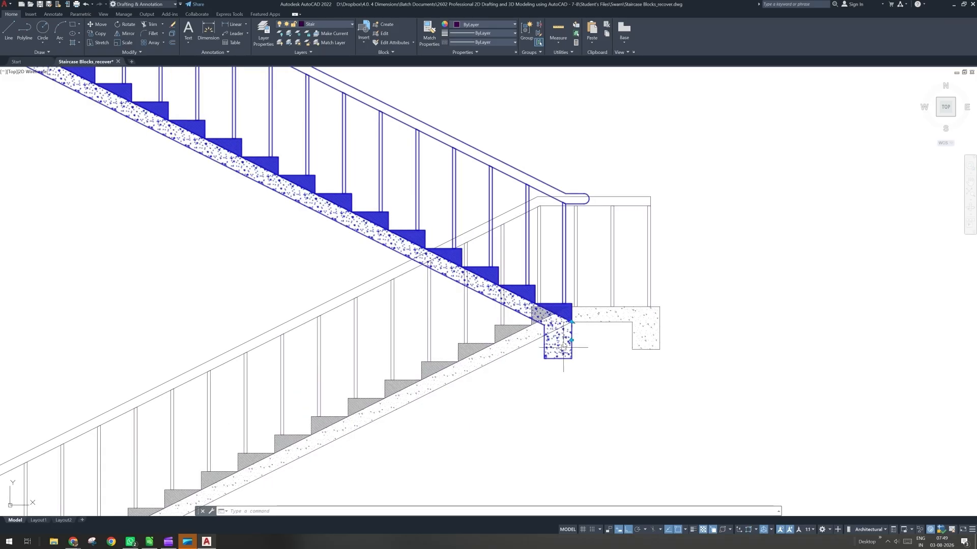
scroll(562, 342, down, 2)
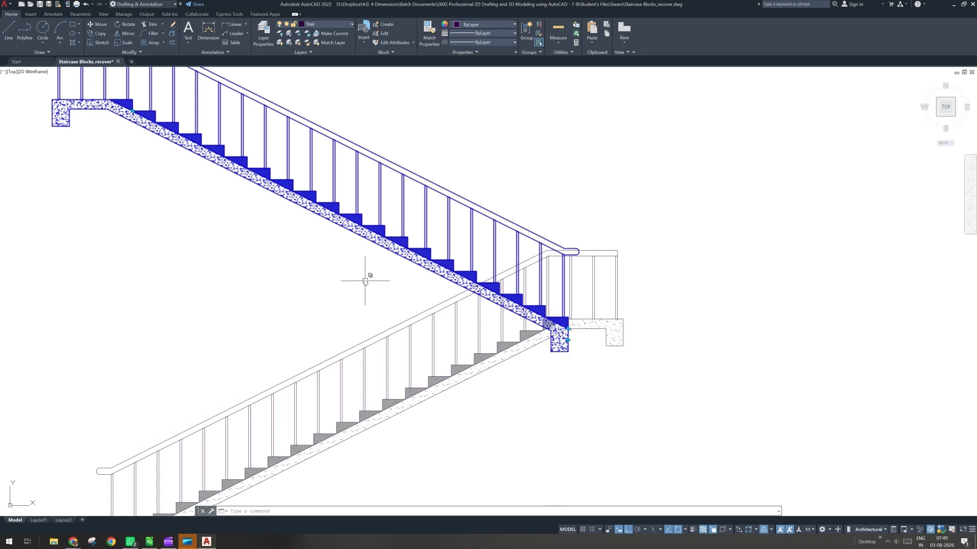
middle_drag(365, 280, 454, 322)
middle_drag(218, 212, 266, 217)
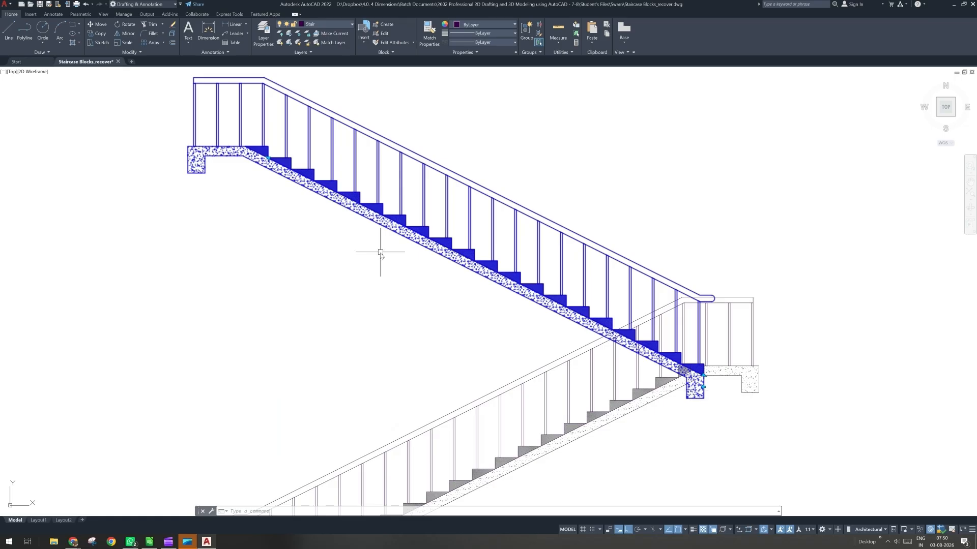
scroll(380, 252, down, 4)
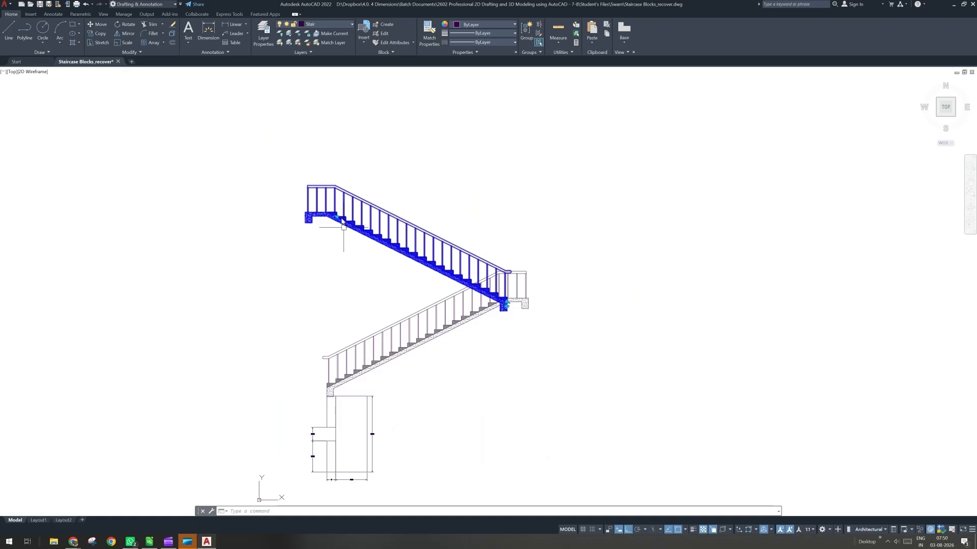
- Shorten the upper stair flight by stretching its landing end diagonally down along the slope, and deselect the block
click(336, 218)
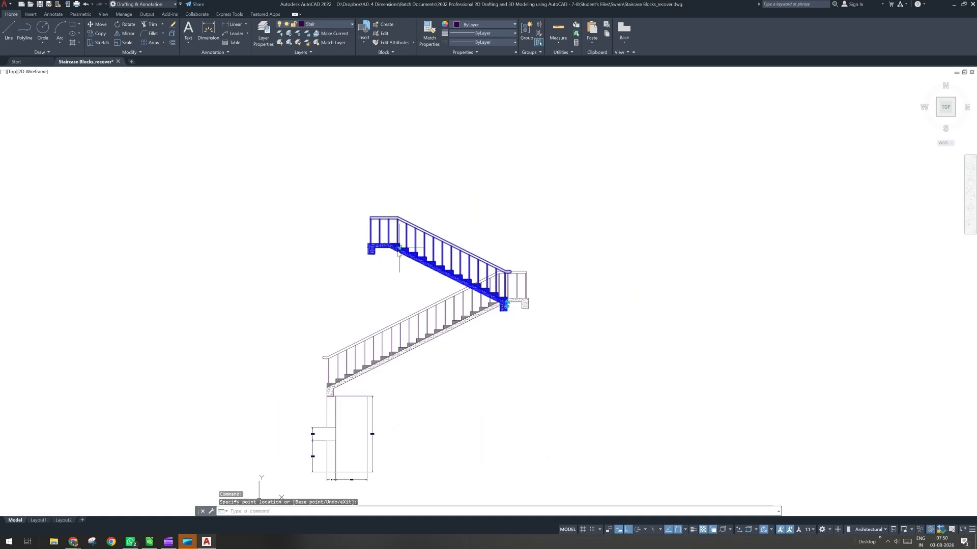
key(Escape)
key(Escape)
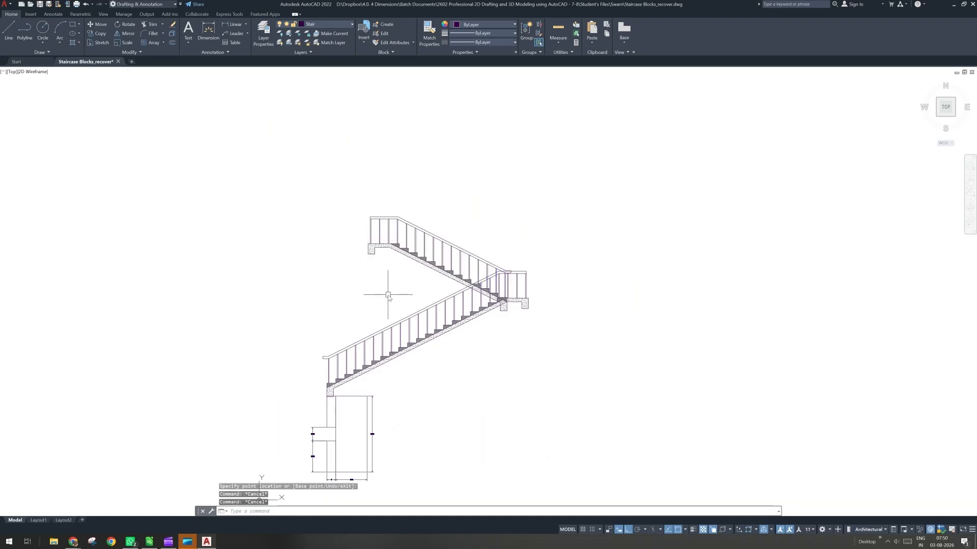
- Move the upper flight from the bottom corner of its first riser to the endpoint where the lower flight's slope meets the landing's top surface
scroll(409, 286, up, 2)
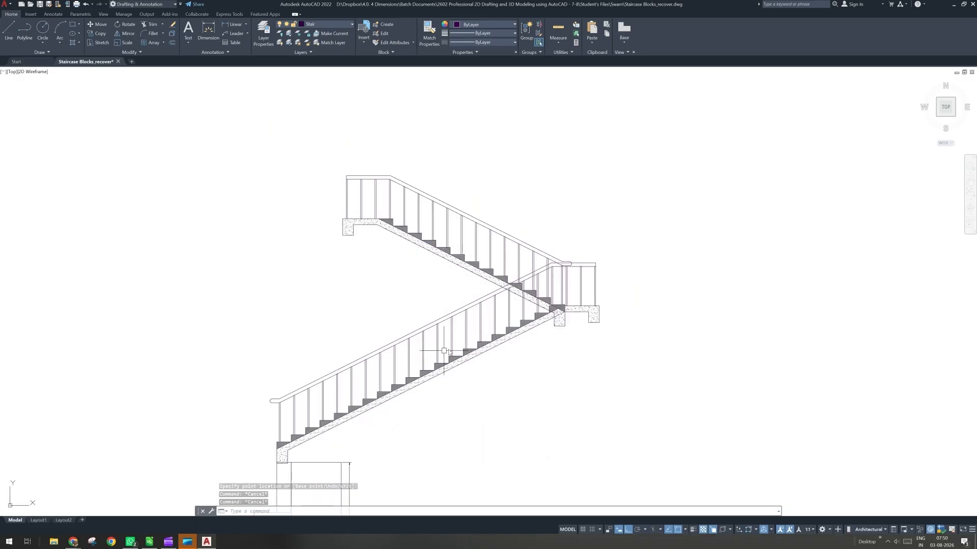
middle_drag(444, 351, 418, 338)
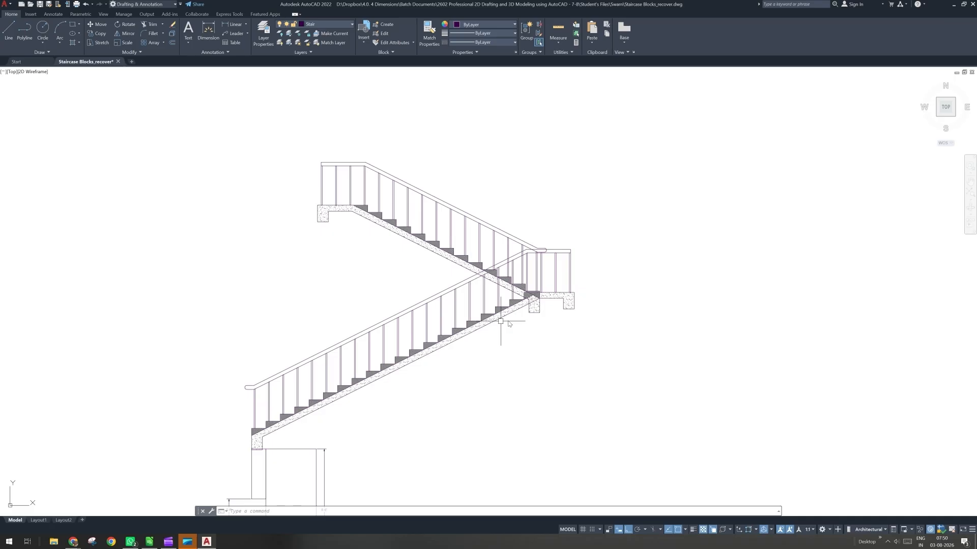
click(472, 269)
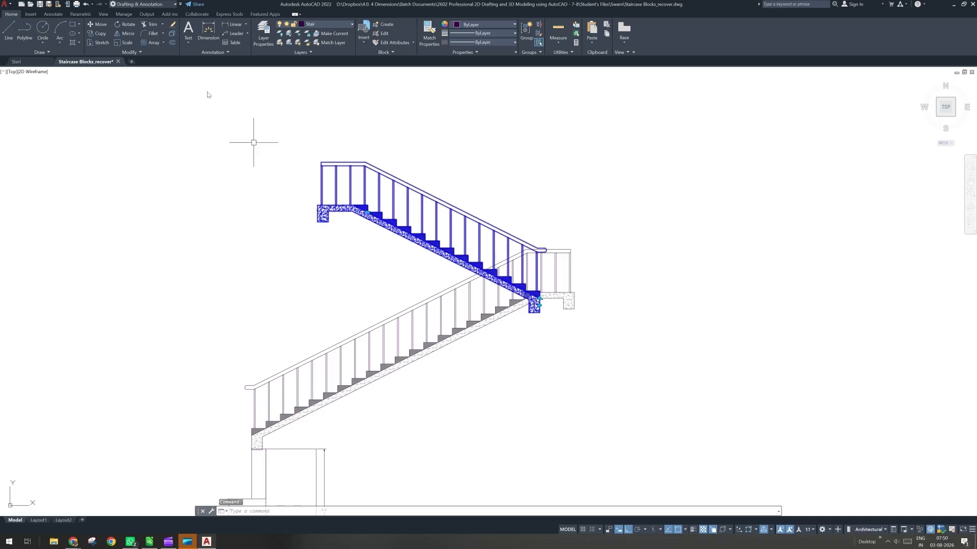
click(96, 25)
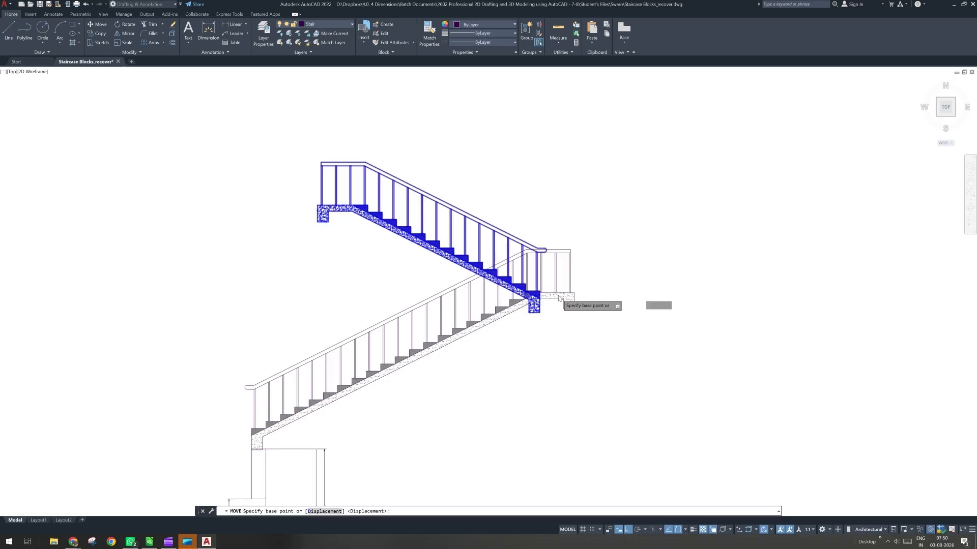
scroll(559, 297, up, 8)
scroll(481, 266, up, 4)
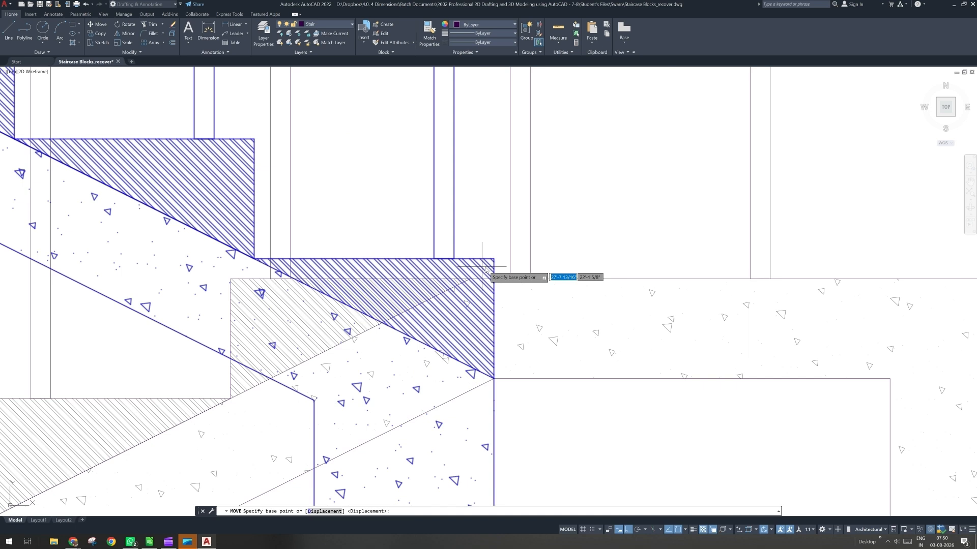
middle_drag(490, 364, 505, 362)
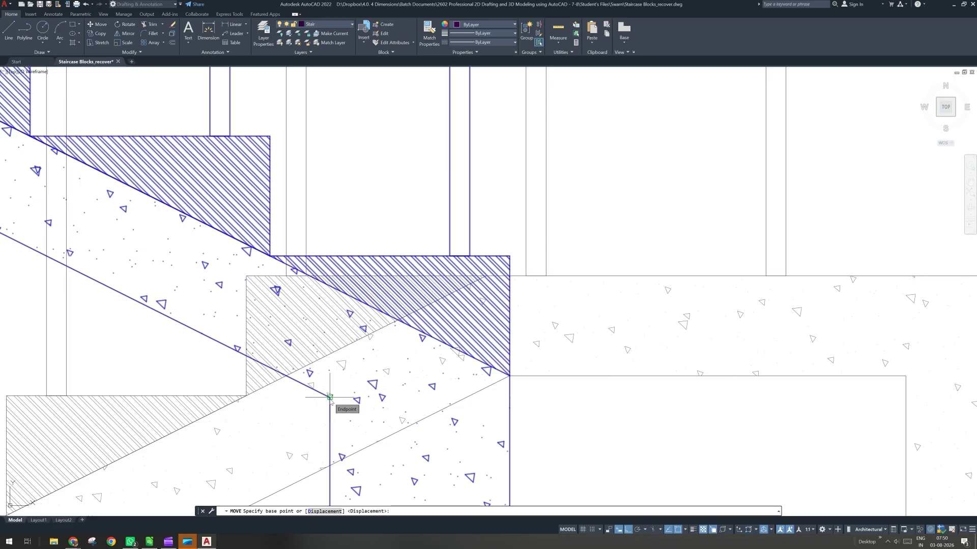
click(509, 377)
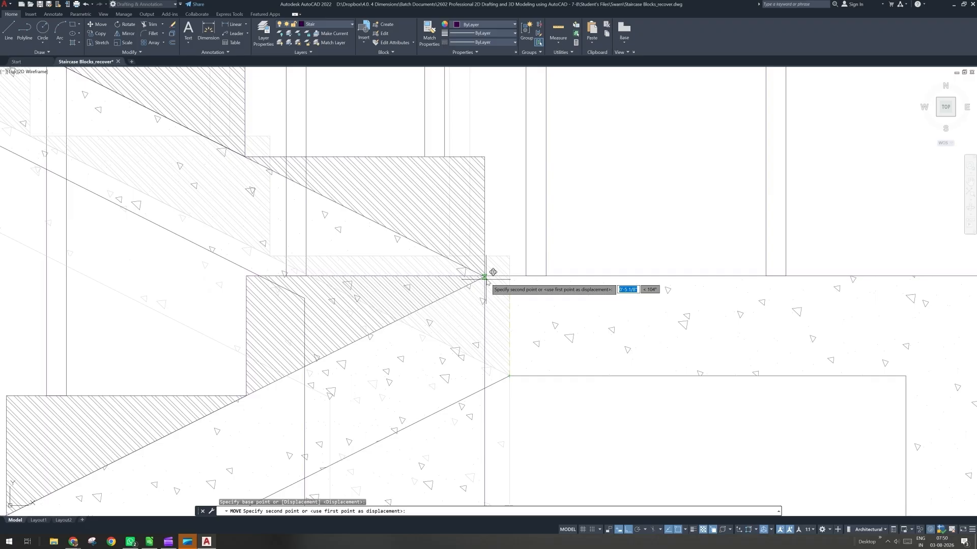
click(484, 278)
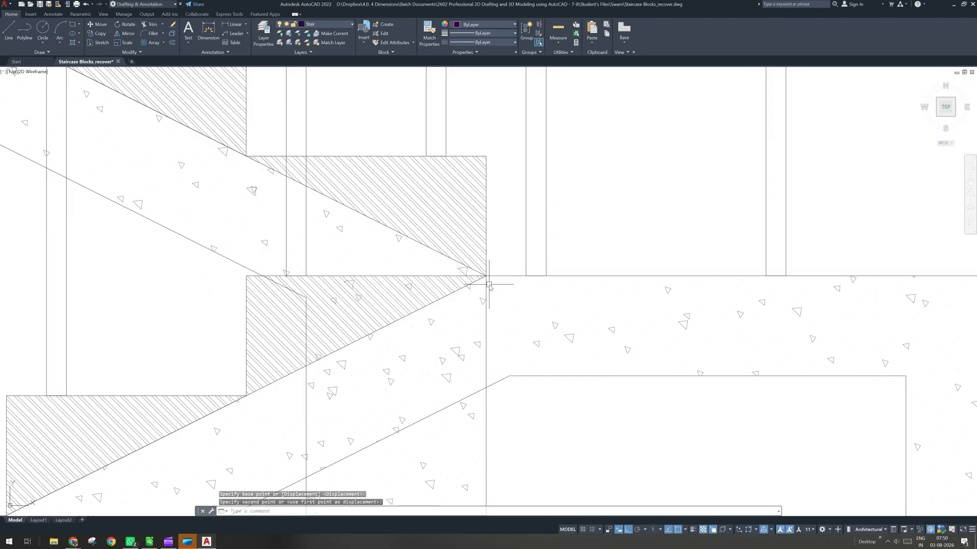
- Move the upper stair flight straight down by 5 inches
key(Return)
click(486, 243)
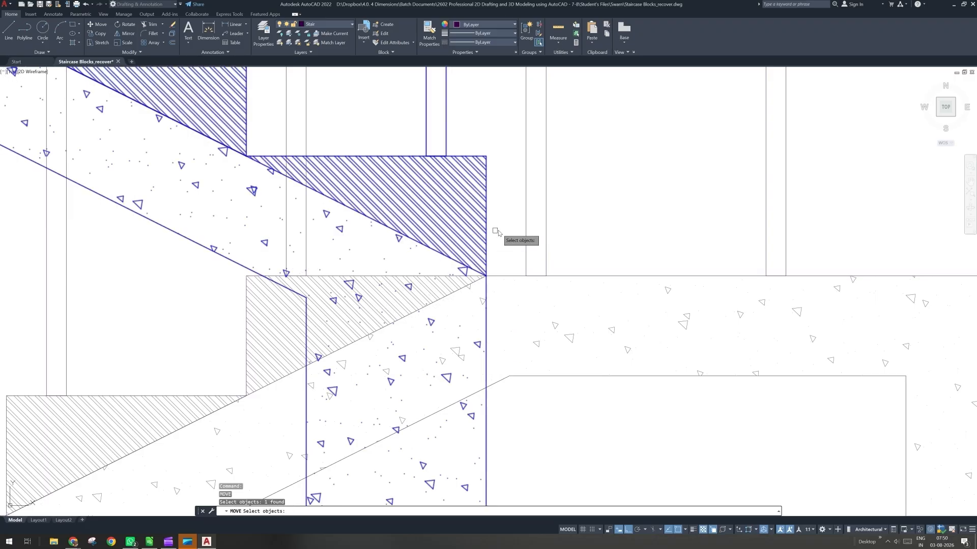
key(Return)
click(510, 232)
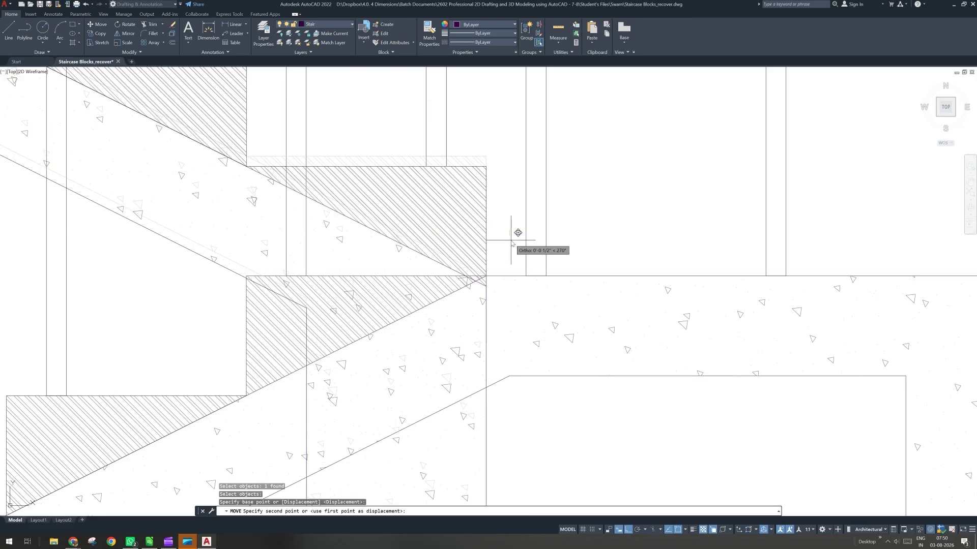
text(5)
key(Return)
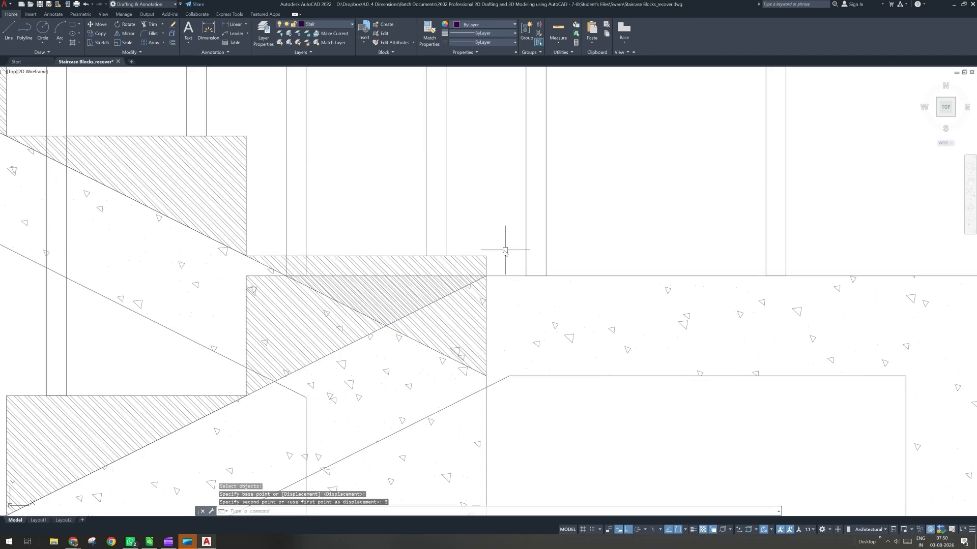
- Move the upper stair flight so the outer top corner of its lowest step meets the landing's top edge
click(486, 260)
text(m)
key(Return)
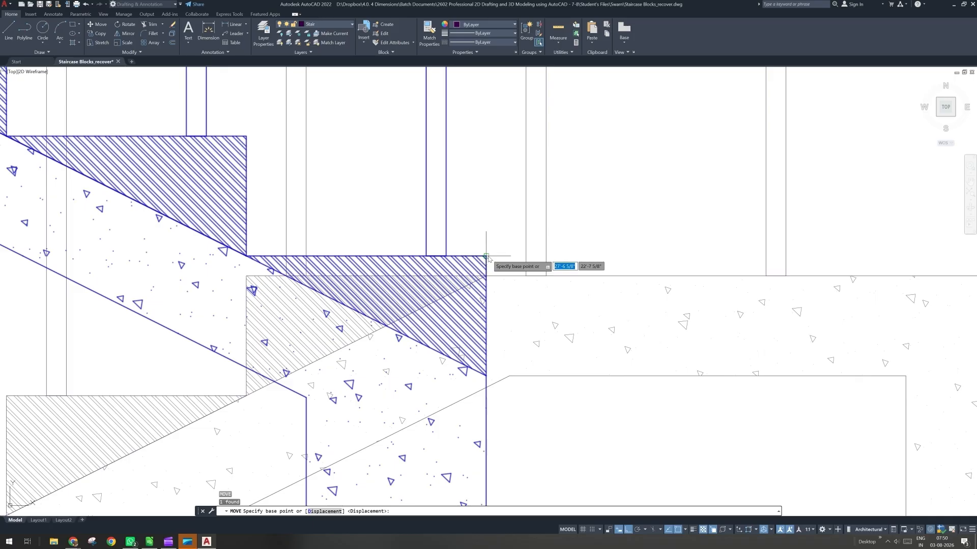
click(486, 256)
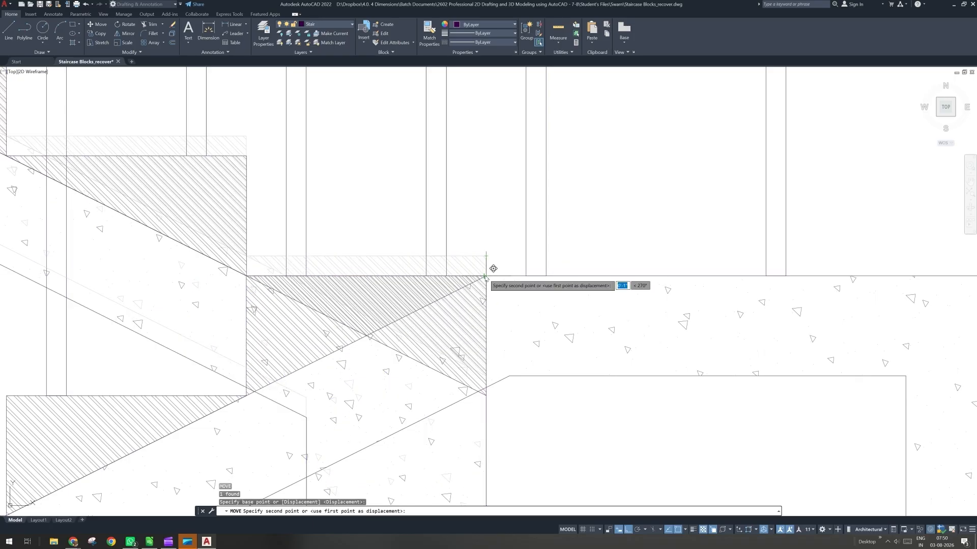
click(484, 277)
scroll(486, 262, down, 3)
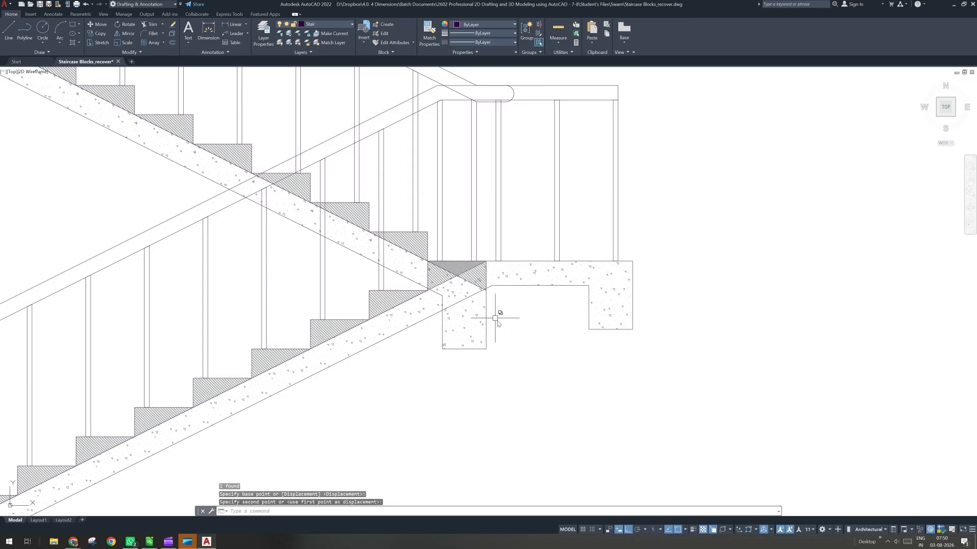
- Reset the block of the upper stair flight
click(498, 322)
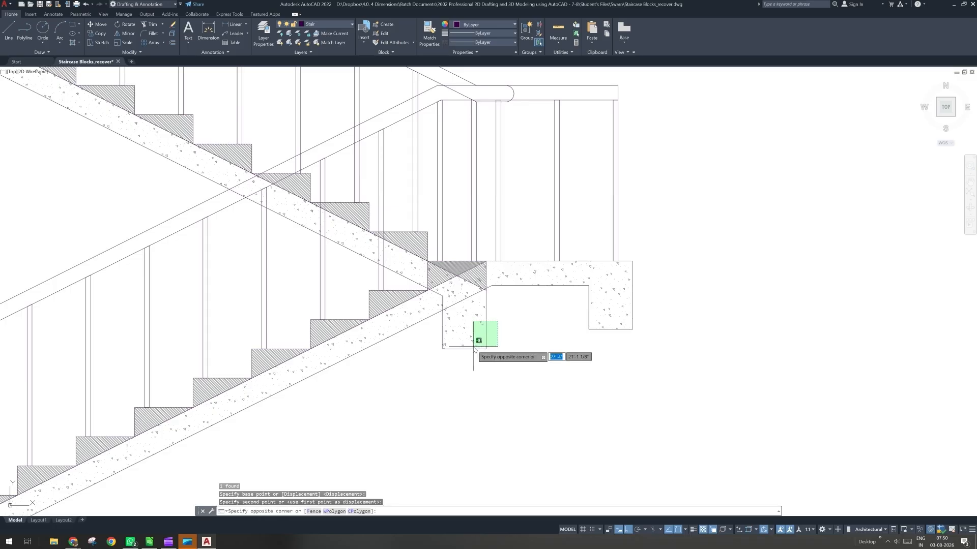
click(478, 347)
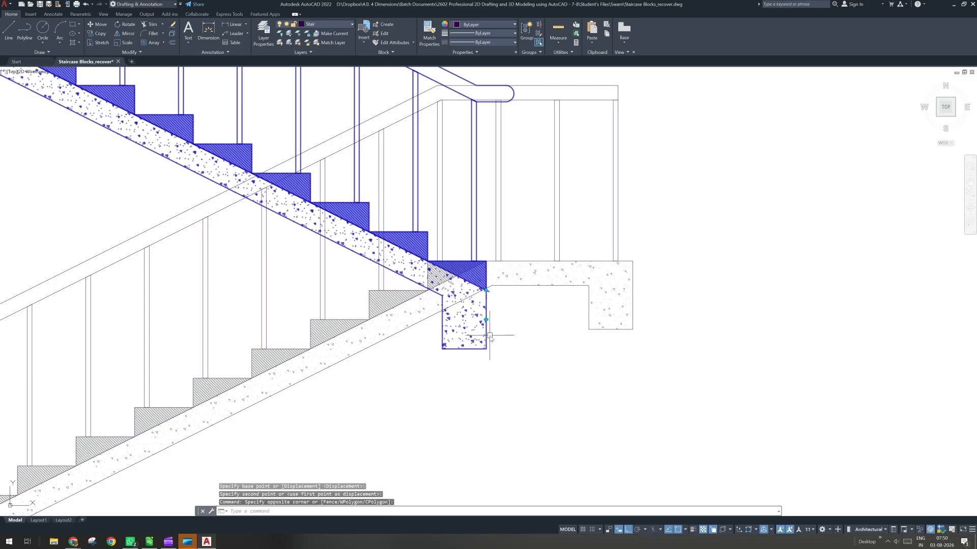
right_click(525, 339)
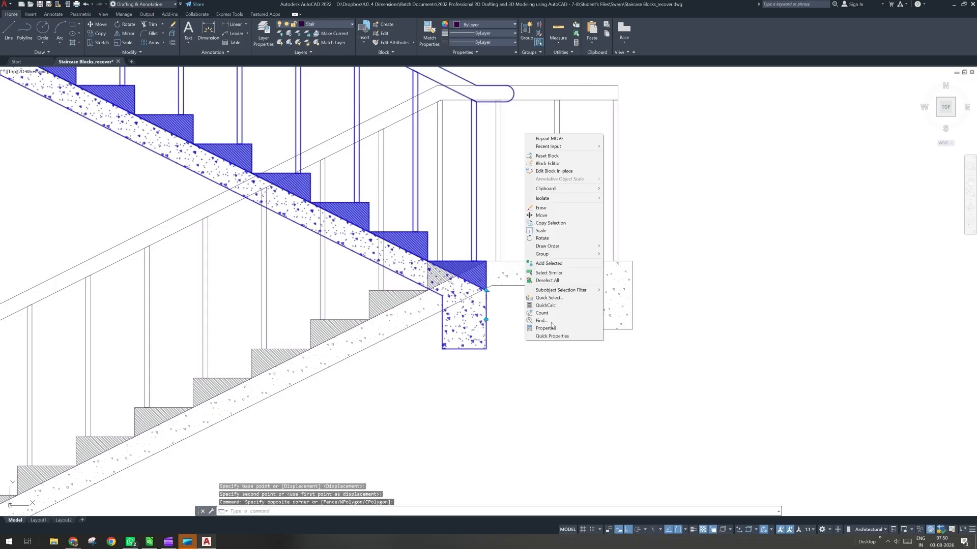
click(547, 155)
scroll(514, 405, down, 3)
scroll(514, 396, down, 1)
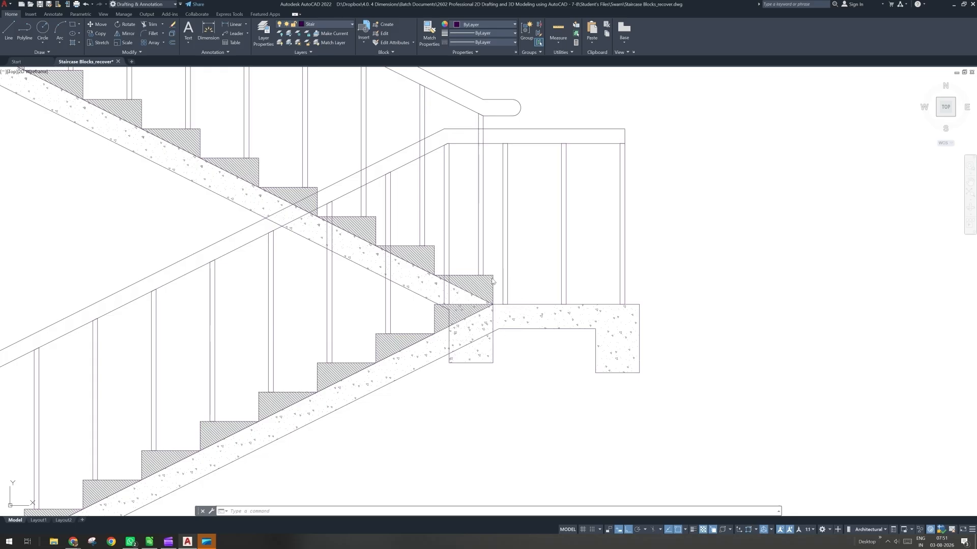
- Move the upper stair flight from its lowest riser's base corner to the outer top corner of the lower flight's top step
click(491, 302)
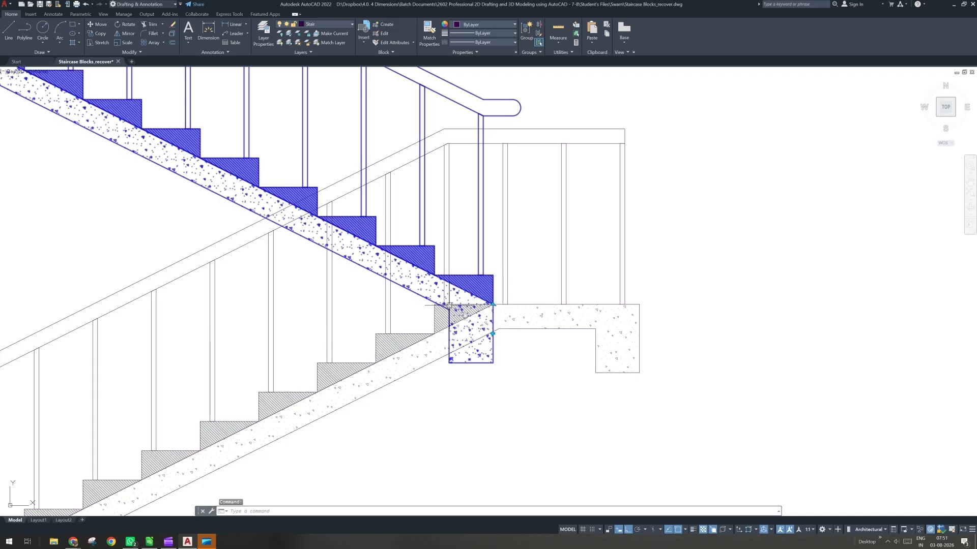
text(m)
key(Return)
scroll(483, 305, up, 4)
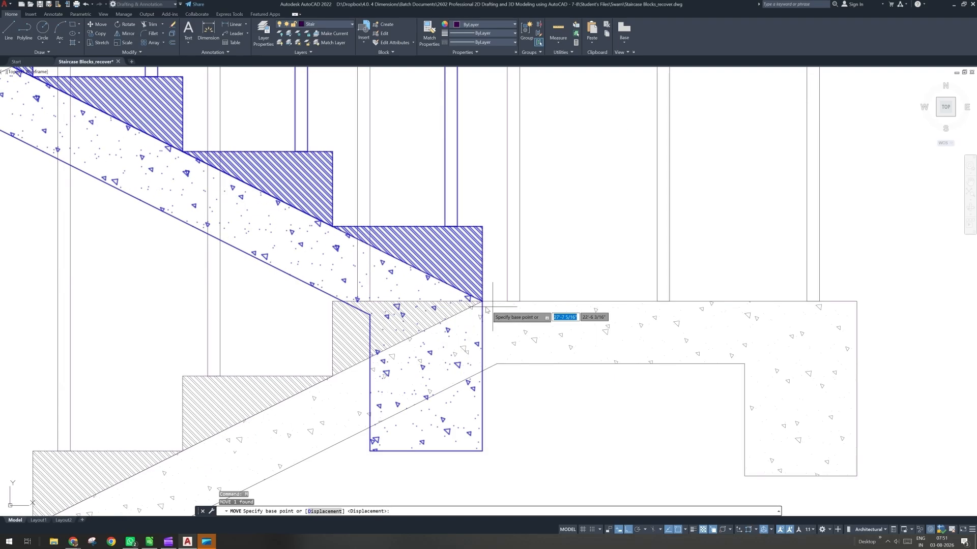
click(483, 302)
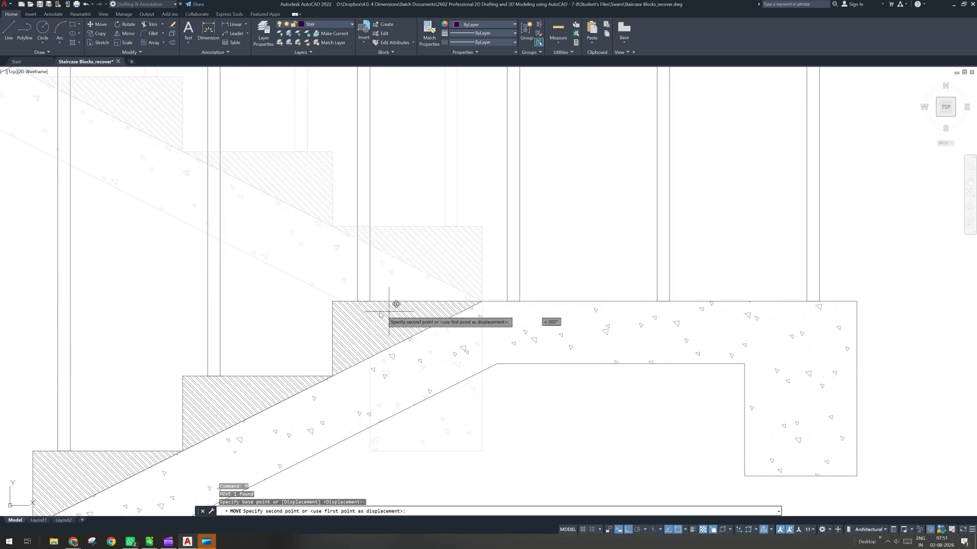
click(337, 294)
scroll(412, 350, down, 5)
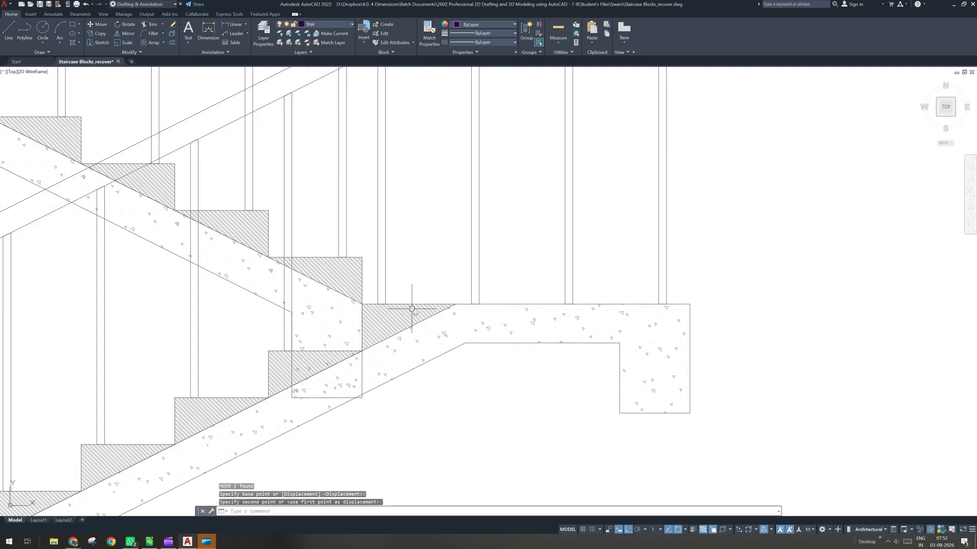
scroll(458, 341, down, 3)
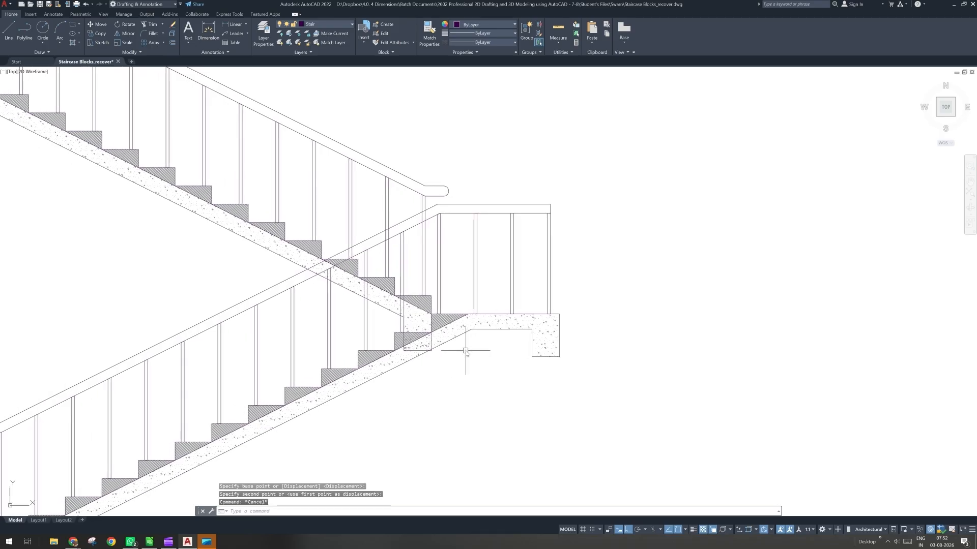
key(Escape)
key(Escape)
scroll(459, 336, up, 4)
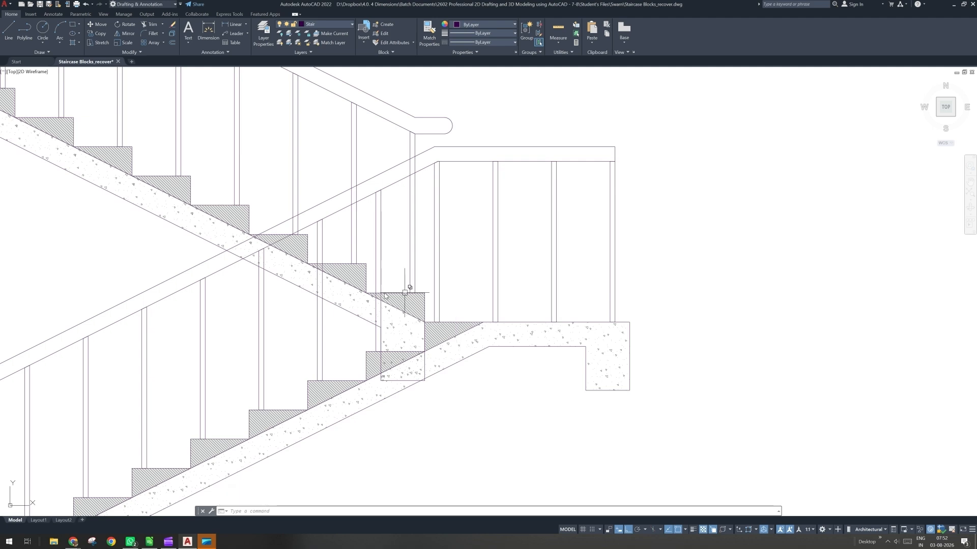
scroll(327, 252, down, 4)
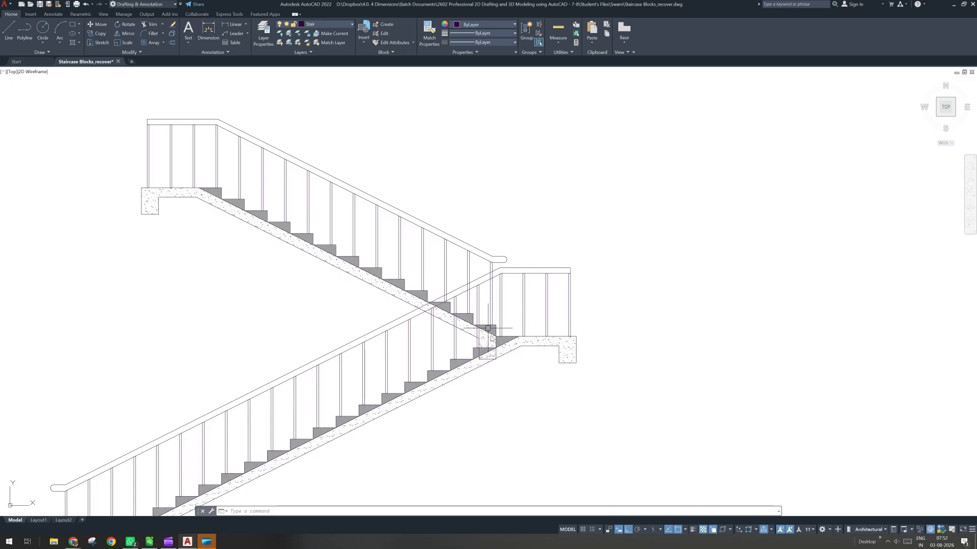
scroll(488, 328, up, 2)
scroll(477, 336, up, 2)
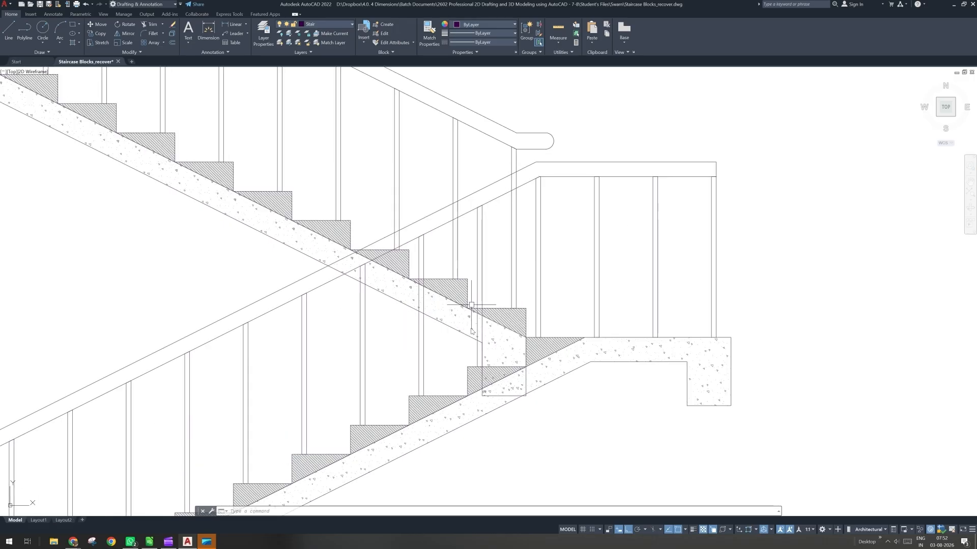
click(455, 342)
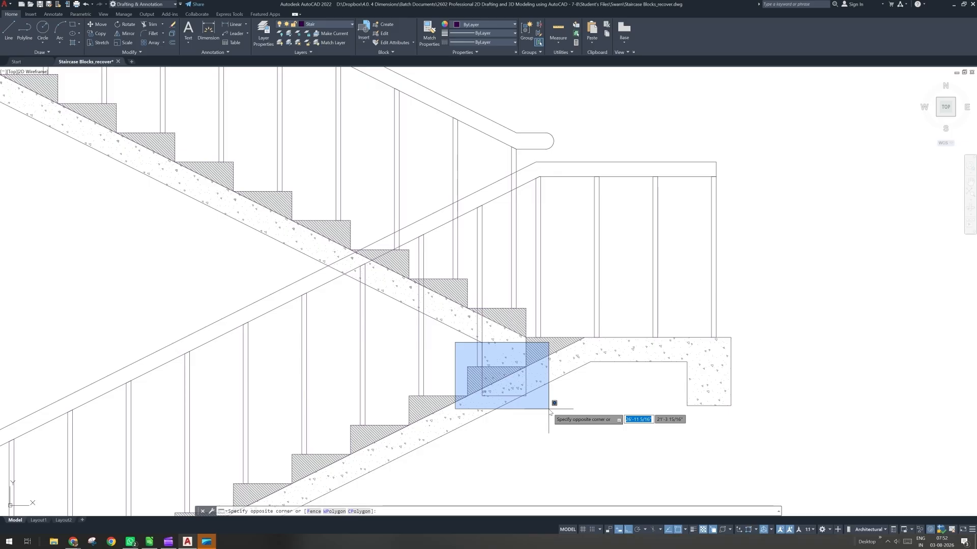
key(Escape)
key(Escape)
key(Escape)
- Explode the upper stair flight block and erase the concrete hatch inside the support beam at its lower end
click(442, 322)
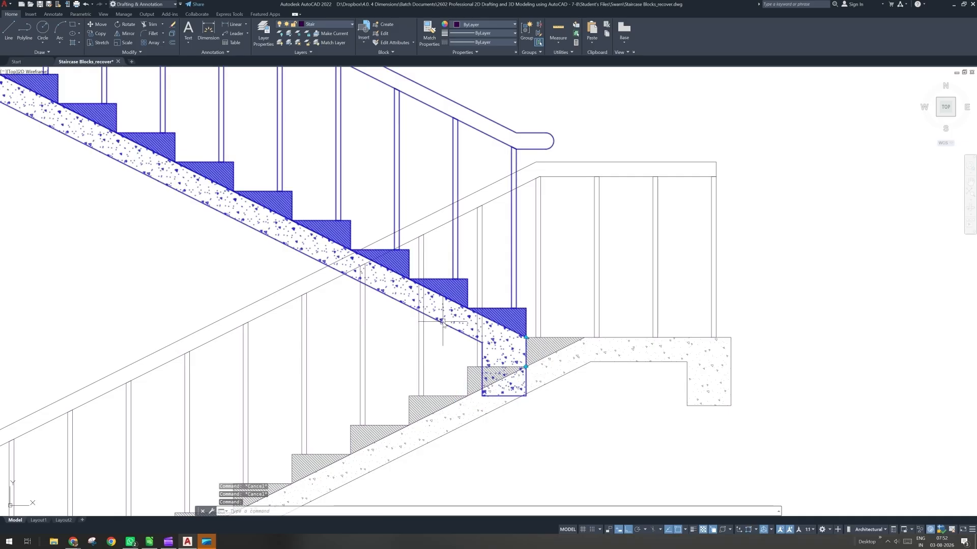
text(x)
key(Return)
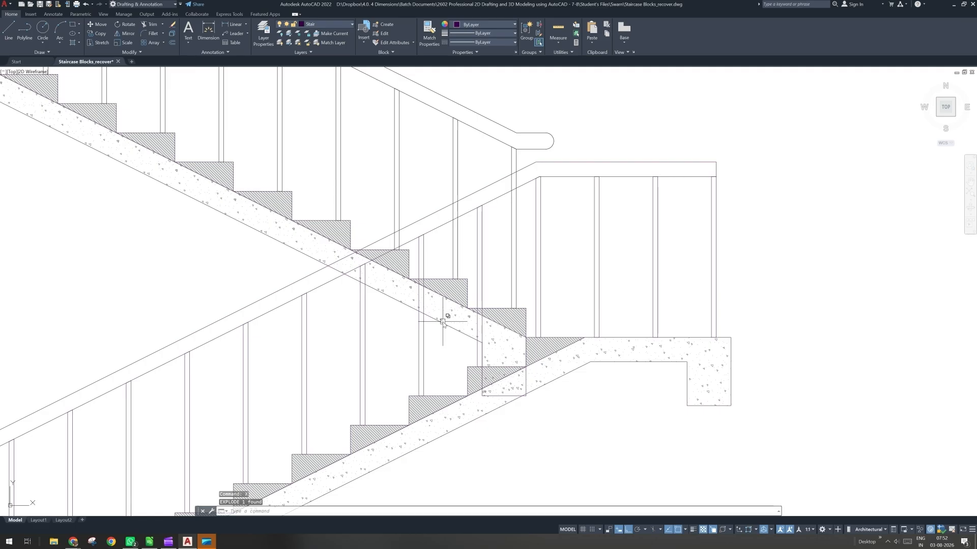
click(505, 358)
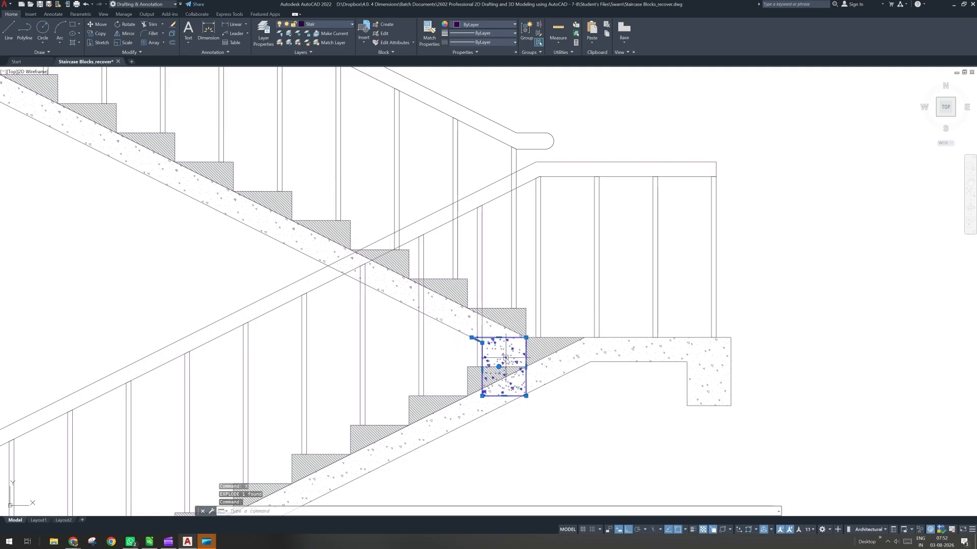
key(Delete)
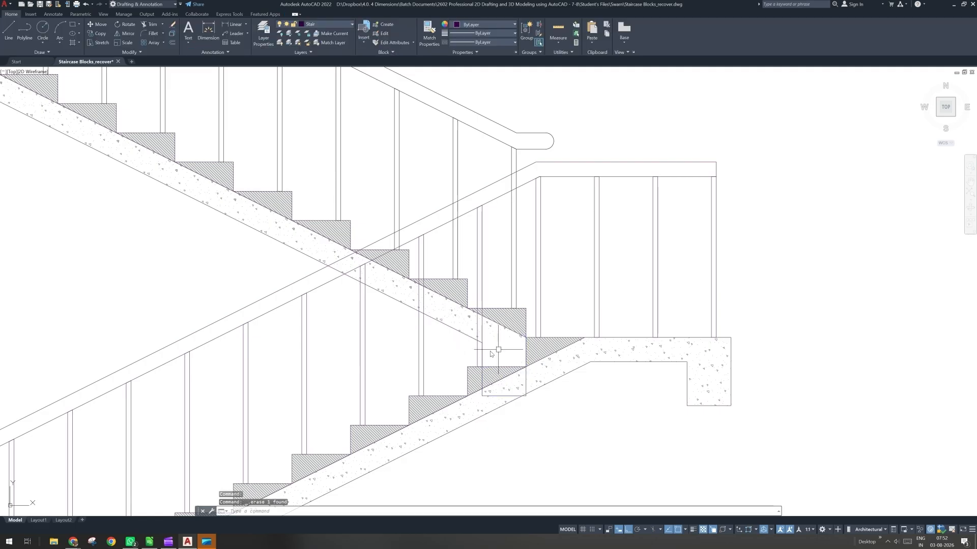
scroll(495, 351, down, 2)
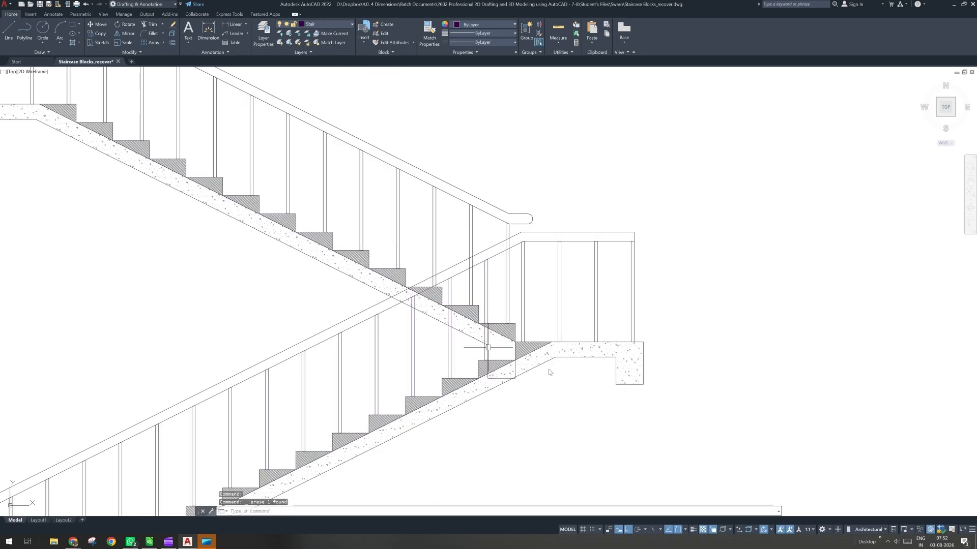
scroll(501, 362, down, 3)
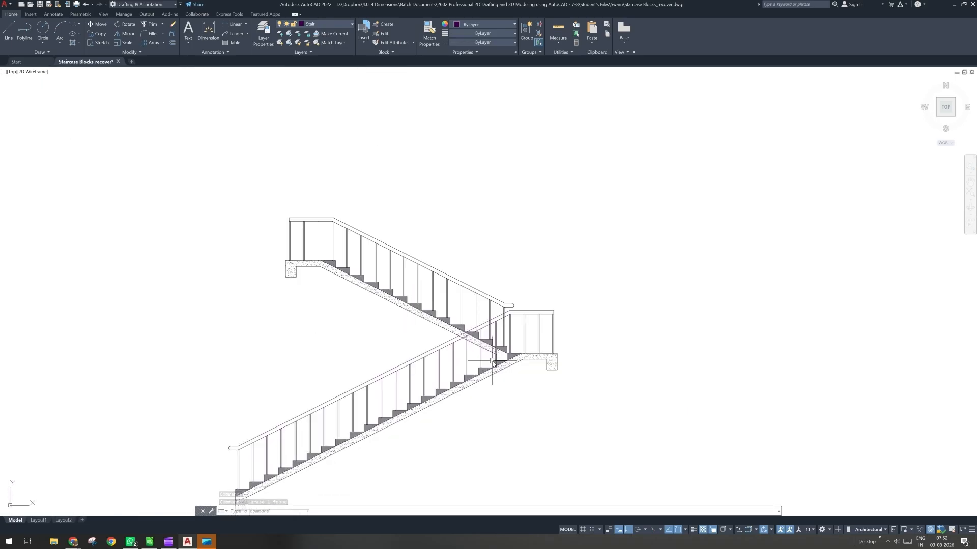
- Switch to File Explorer and open the folder D:\Projects\2. S.E.C\27. MENKA INDRALOK\AutoCAD Files
click(59, 543)
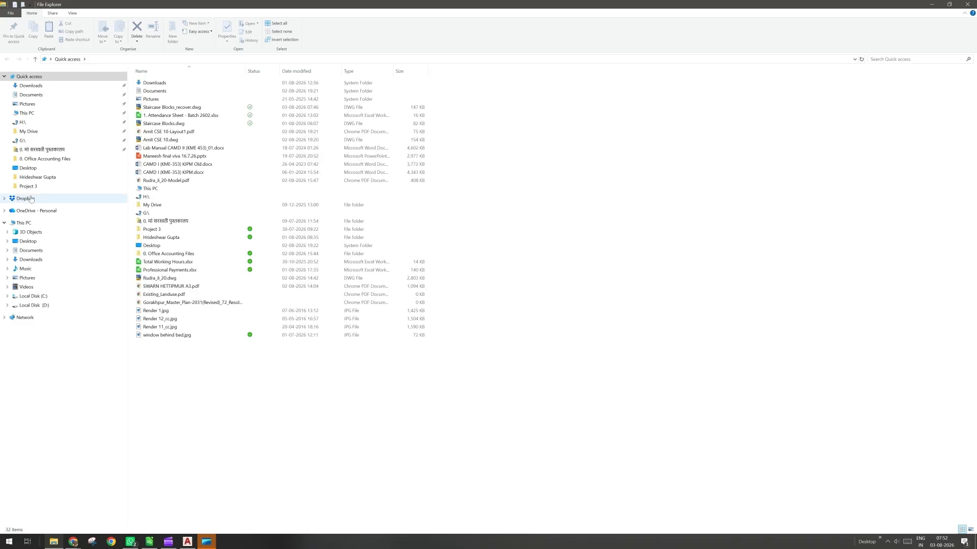
click(34, 305)
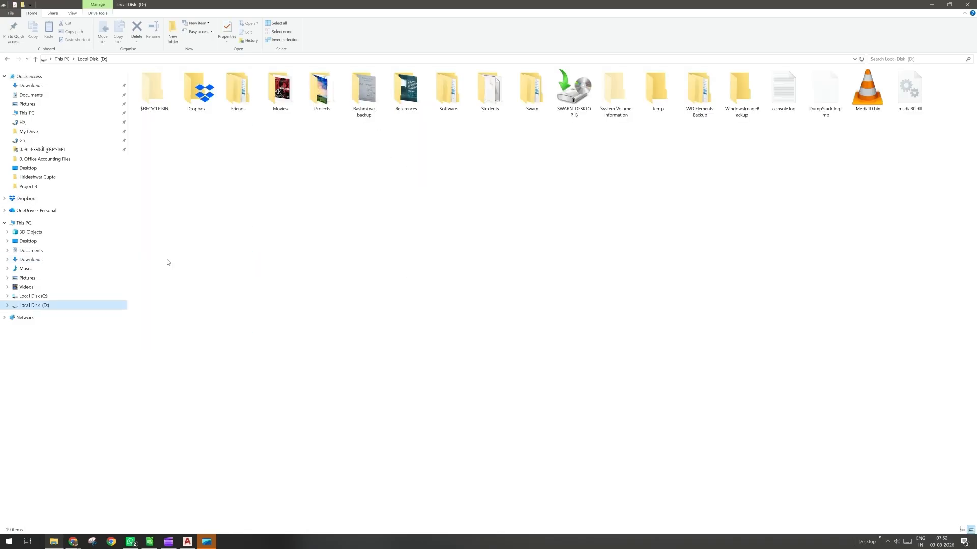
double_click(317, 104)
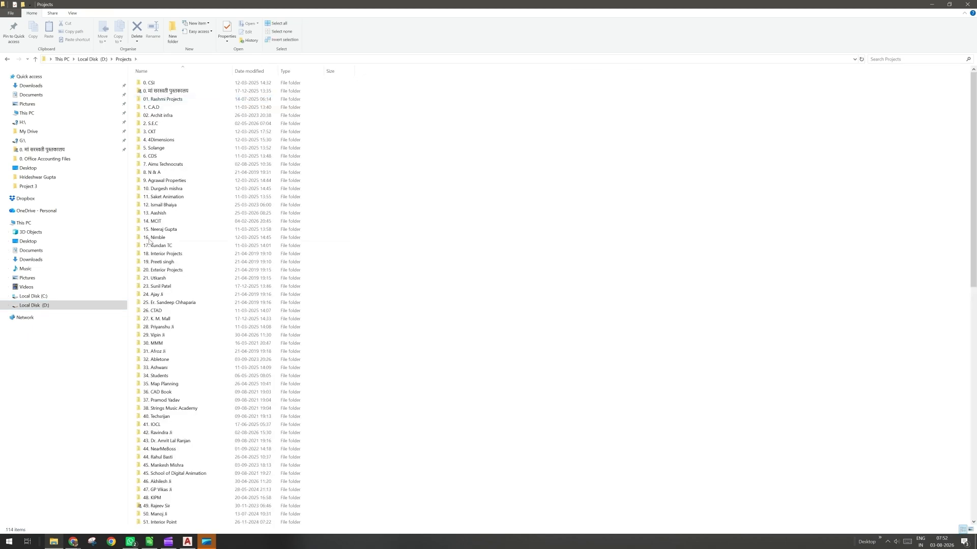
double_click(153, 124)
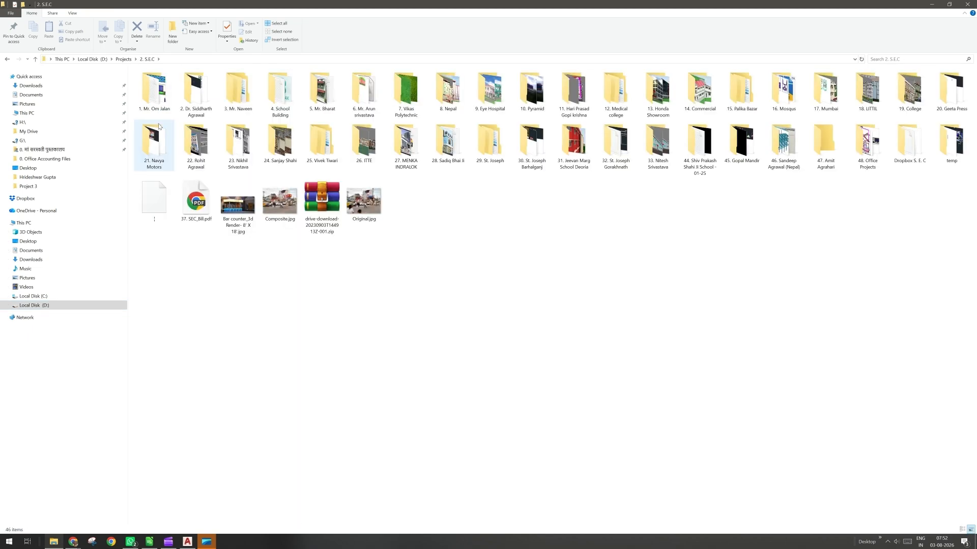
double_click(405, 148)
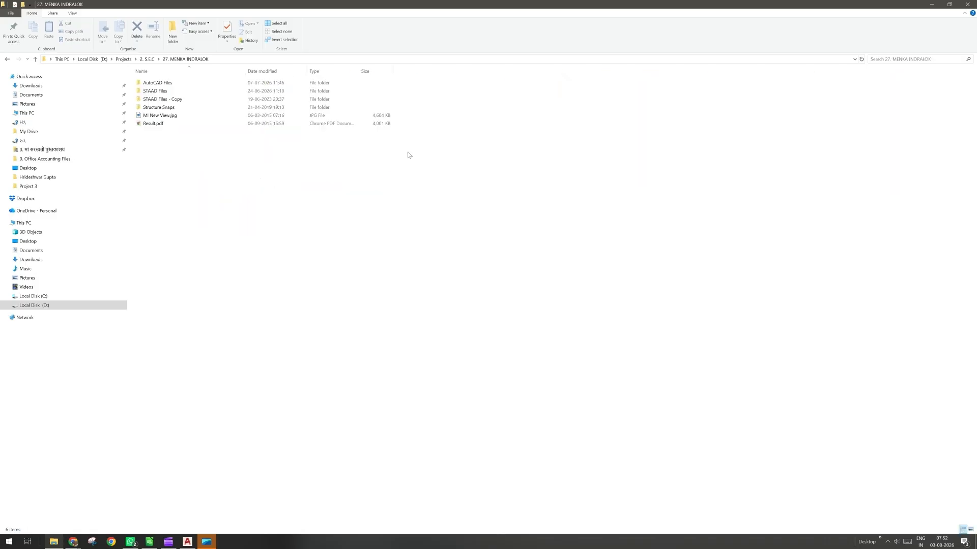
double_click(170, 85)
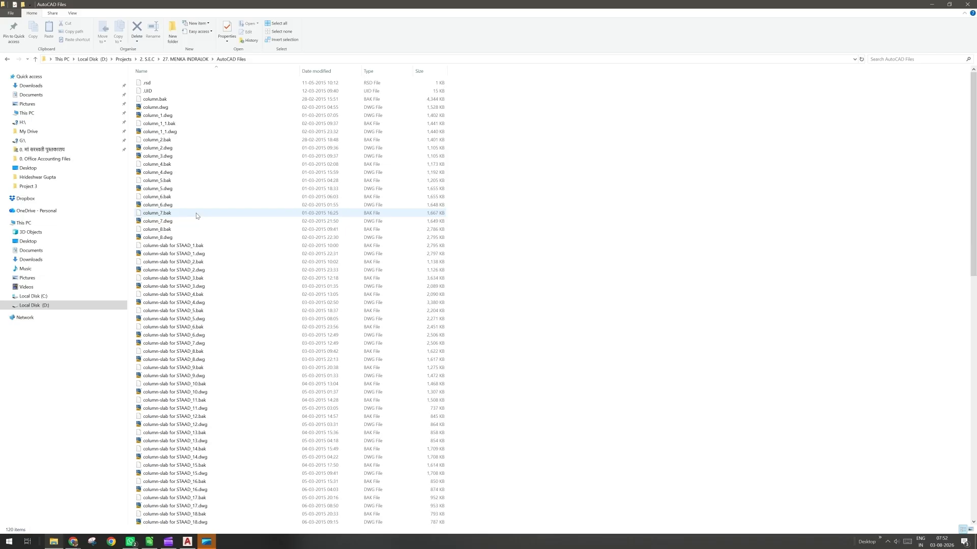
- Find the drawing framing plan.dwg in the AutoCAD Files folder and open it in AutoCAD
click(196, 216)
scroll(197, 216, down, 15)
click(196, 217)
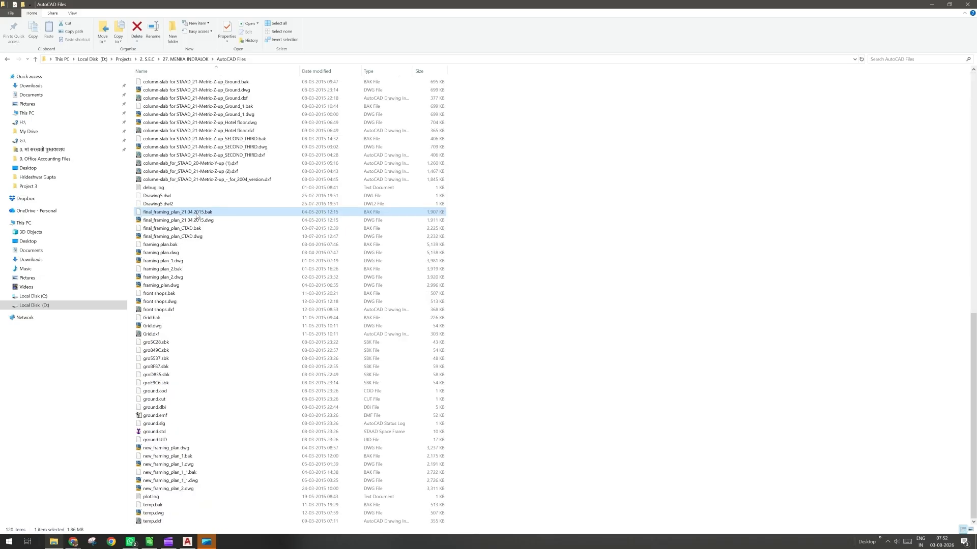
key(Down)
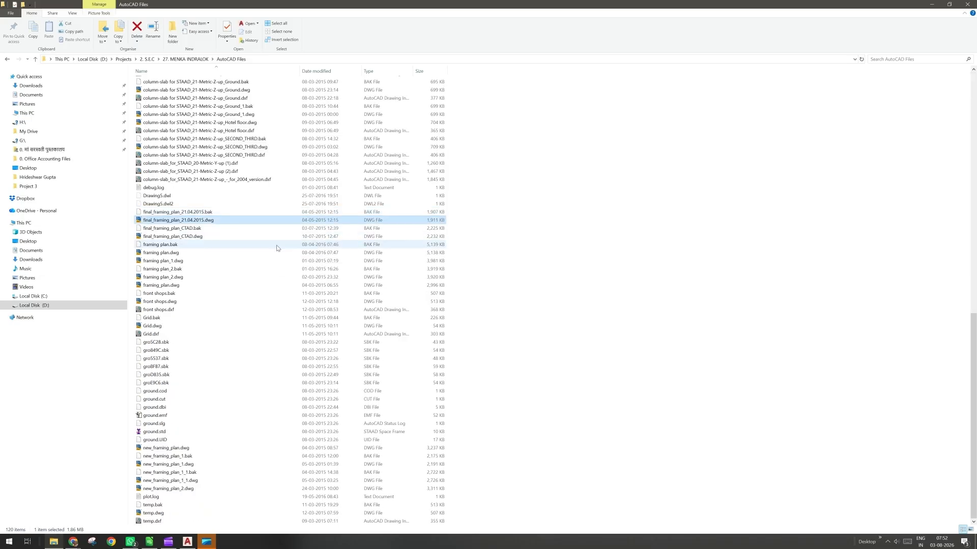
key(Down)
key(Down)
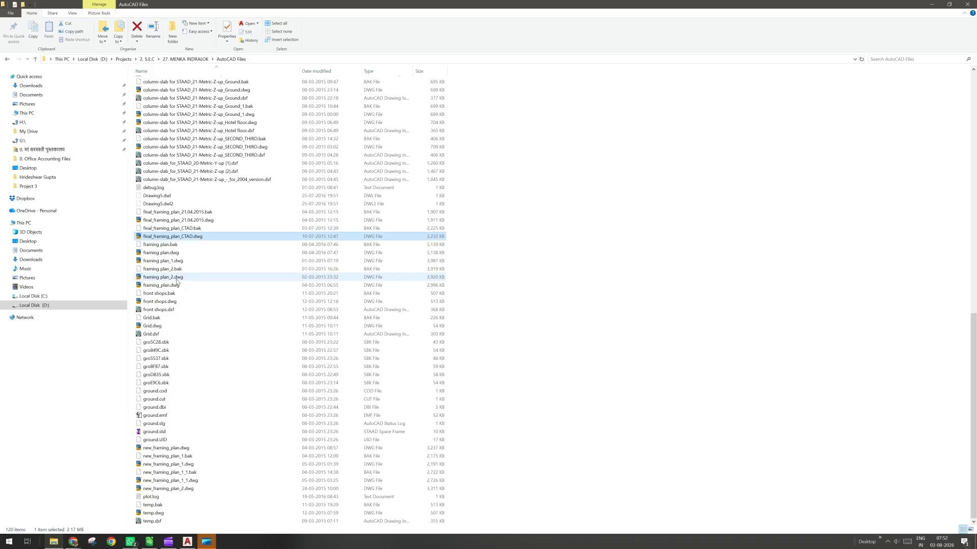
click(175, 253)
double_click(175, 254)
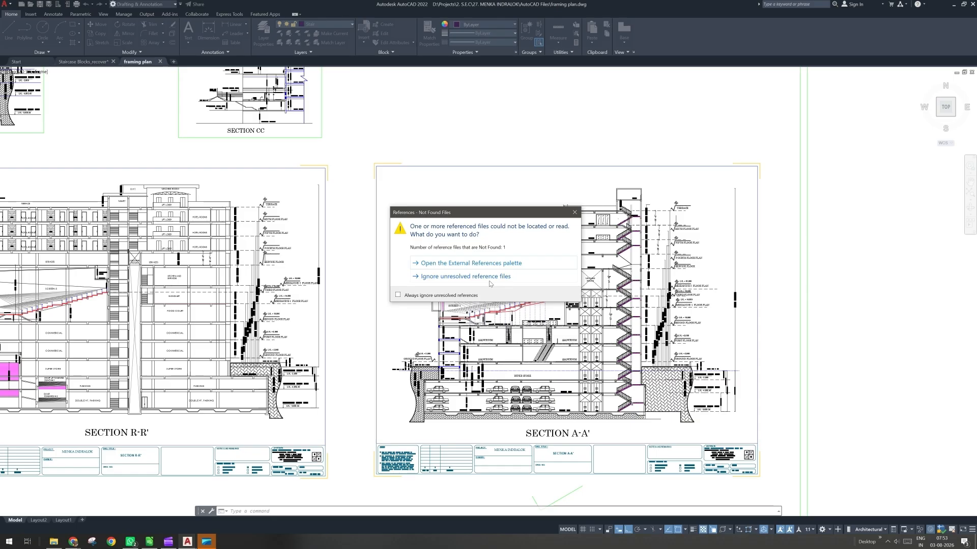
- Ignore the unresolved reference files and examine the staircase and floor levels from basement to second floor in Section A-A'
click(489, 279)
scroll(610, 382, up, 2)
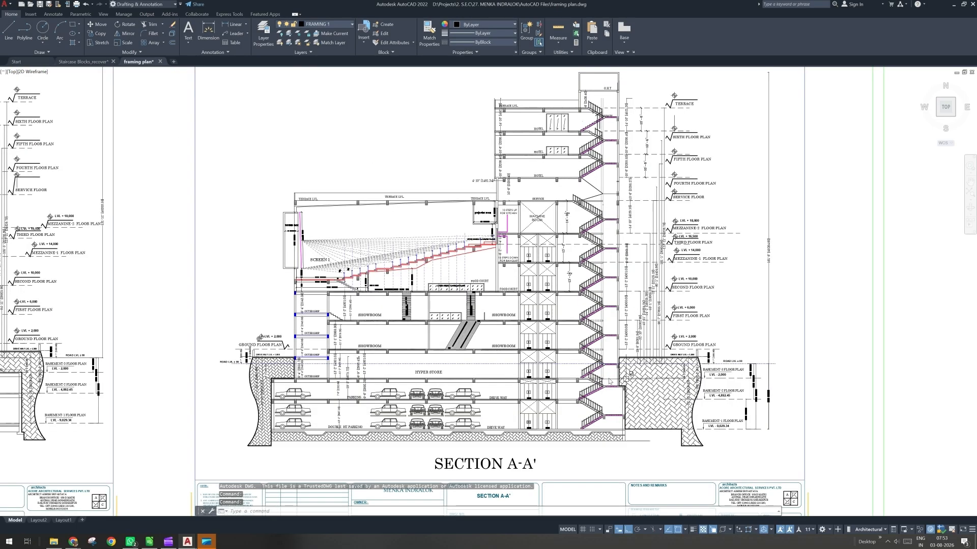
scroll(609, 381, up, 3)
scroll(529, 376, up, 2)
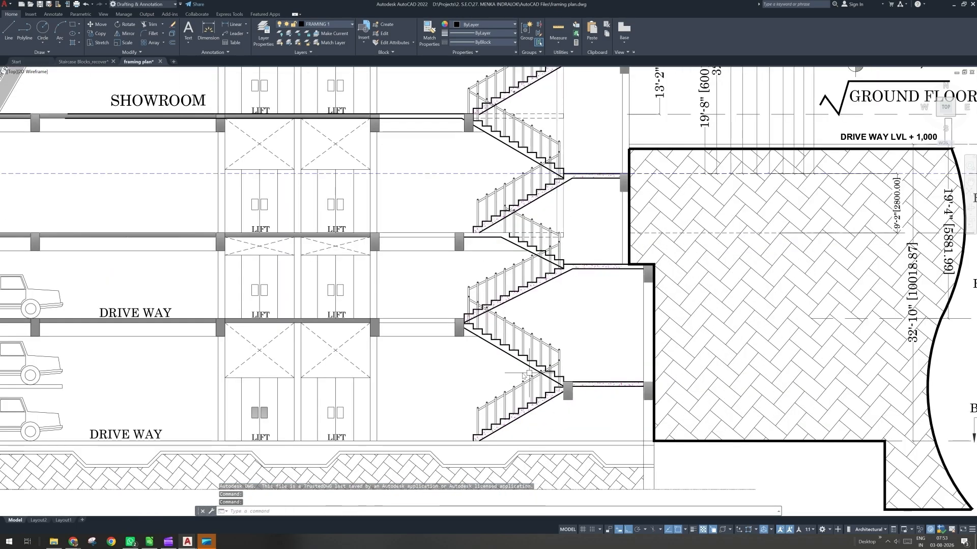
scroll(523, 374, down, 2)
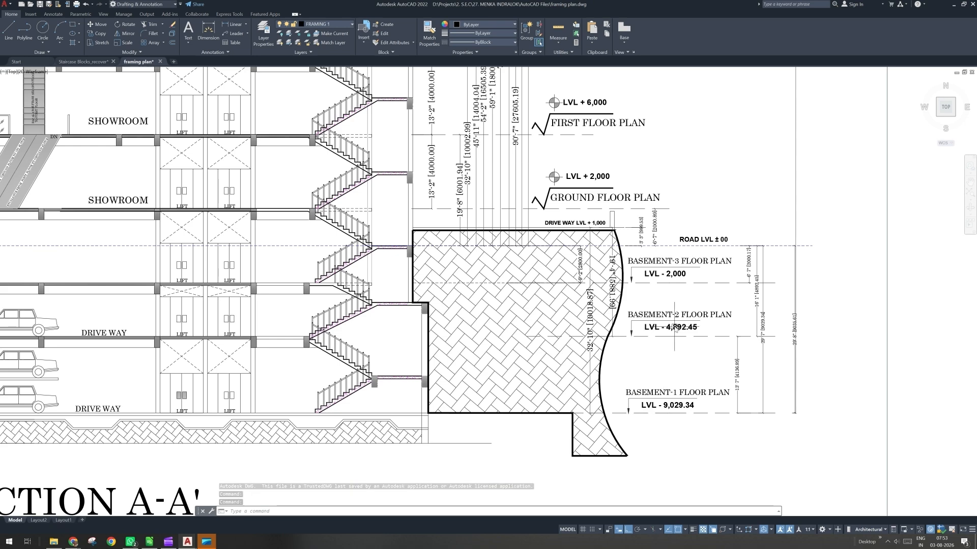
scroll(674, 328, up, 2)
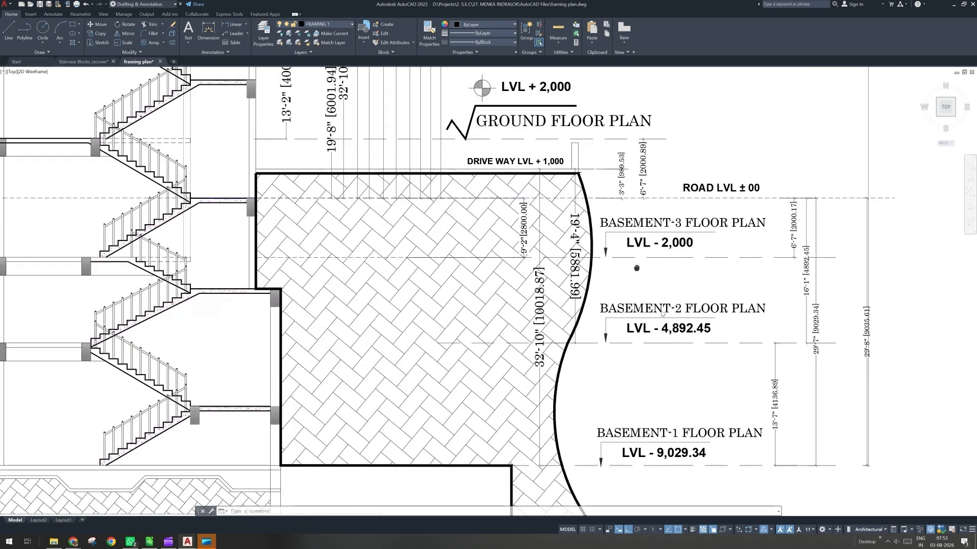
middle_drag(636, 268, 648, 299)
scroll(647, 298, down, 2)
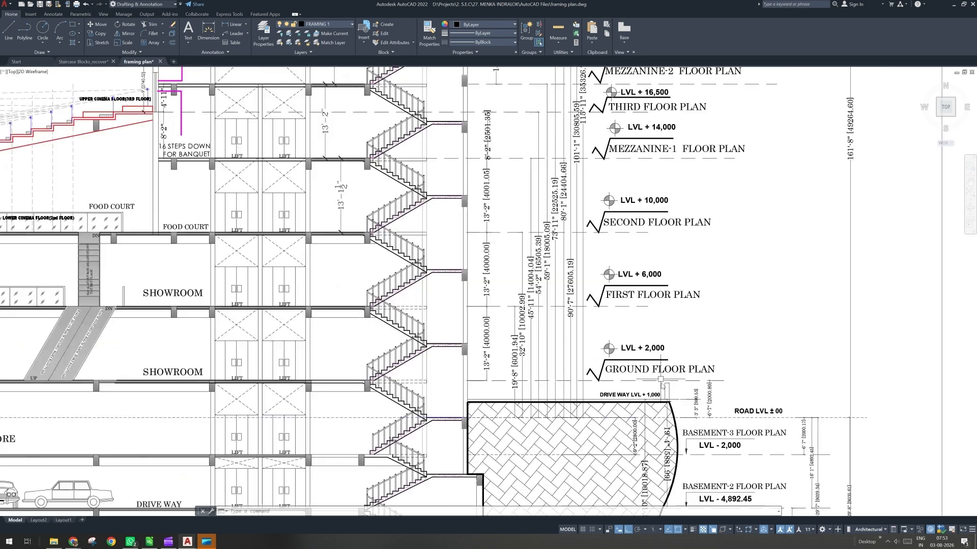
middle_drag(630, 258, 700, 155)
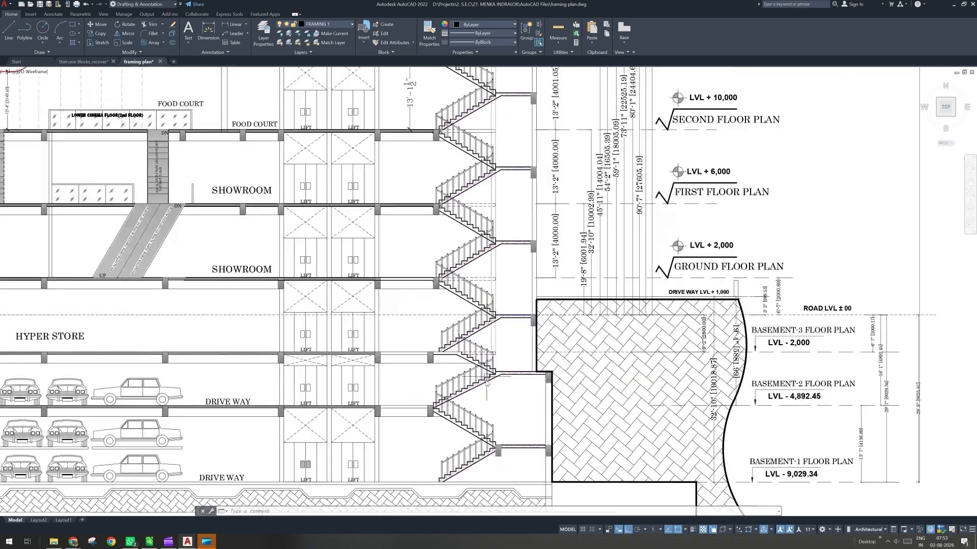
- Examine how the stair flights in Section A-A' meet the beams and landings from the lowest basement upwards
scroll(487, 383, up, 2)
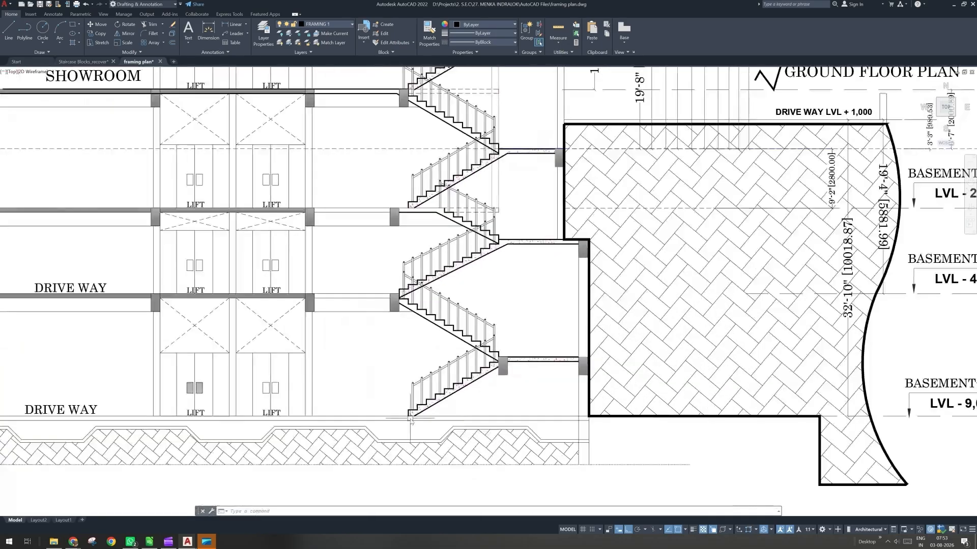
scroll(411, 420, up, 2)
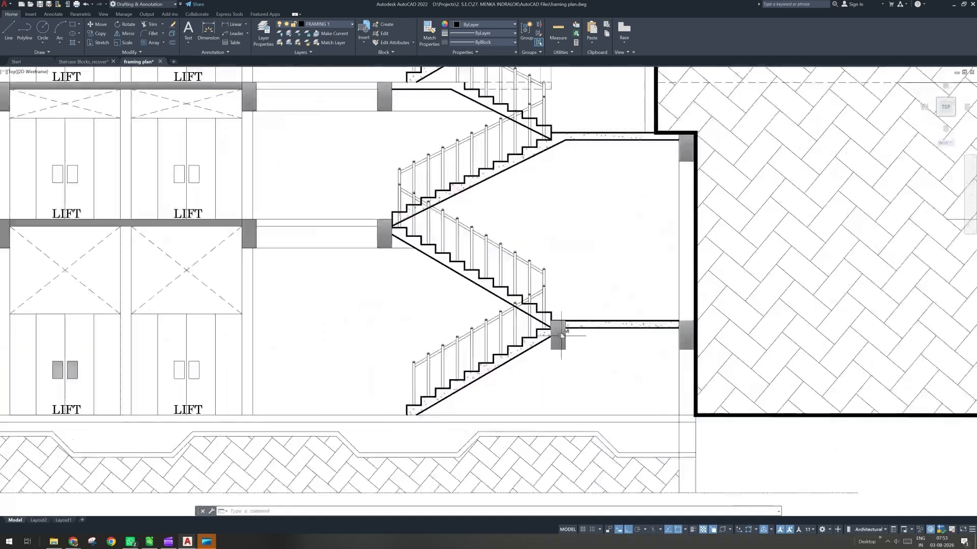
middle_drag(398, 80, 389, 238)
middle_drag(457, 266, 422, 217)
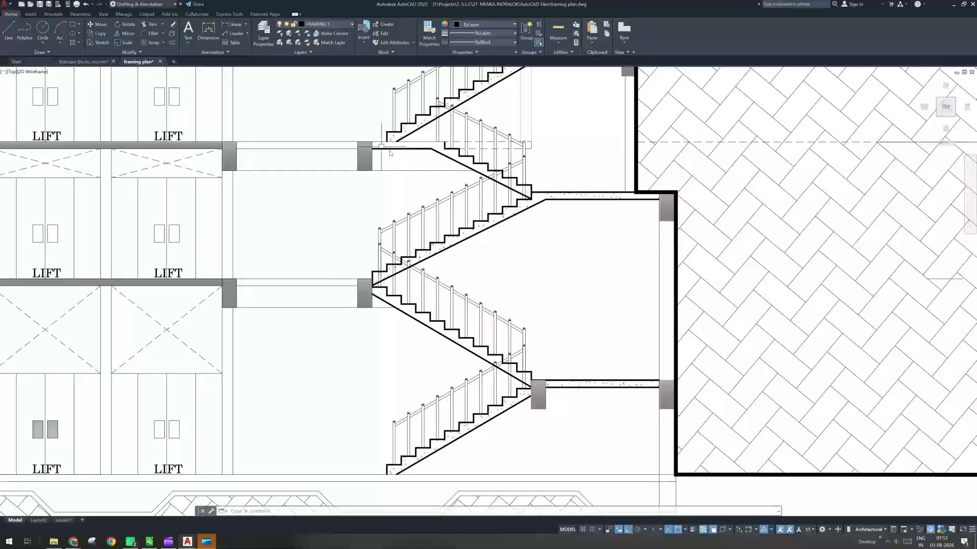
middle_drag(381, 147, 379, 370)
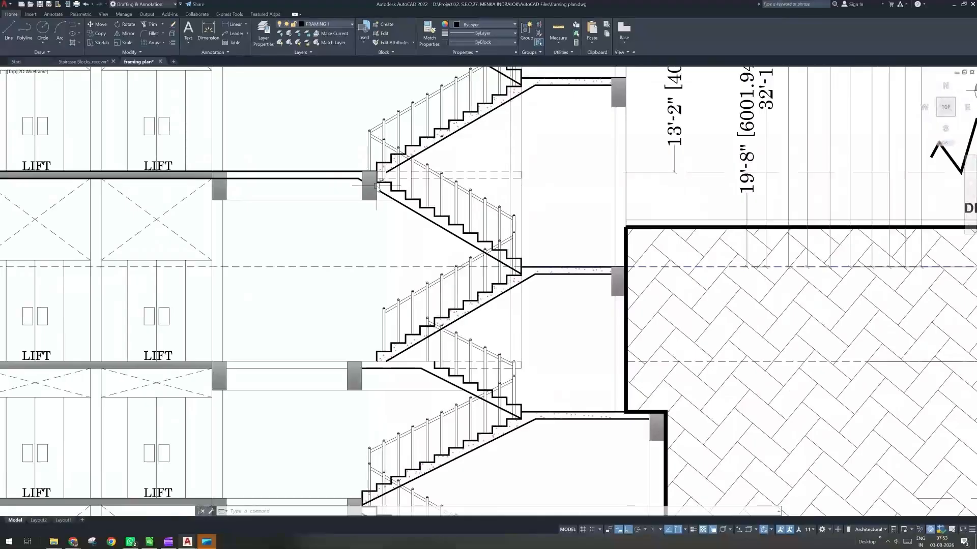
middle_drag(377, 186, 377, 288)
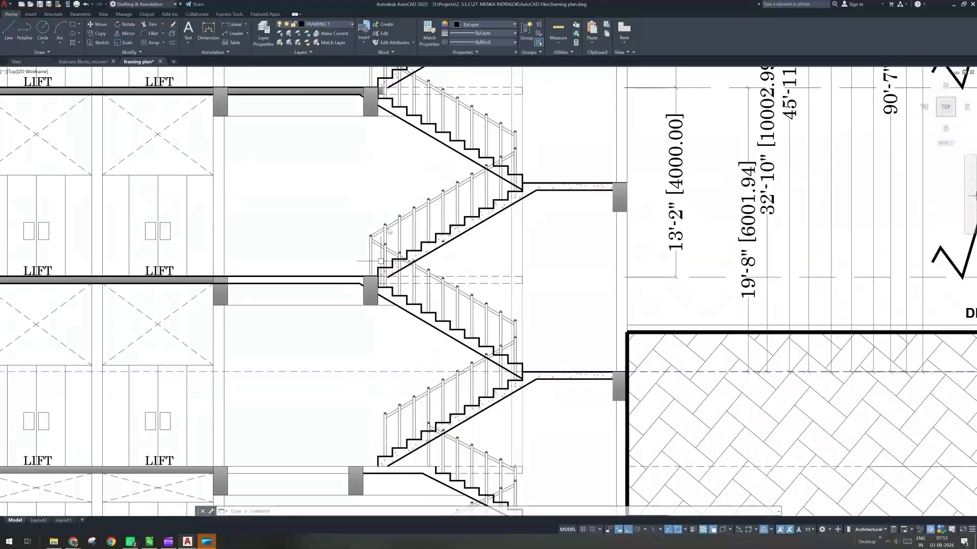
middle_drag(389, 231, 390, 249)
scroll(370, 346, up, 2)
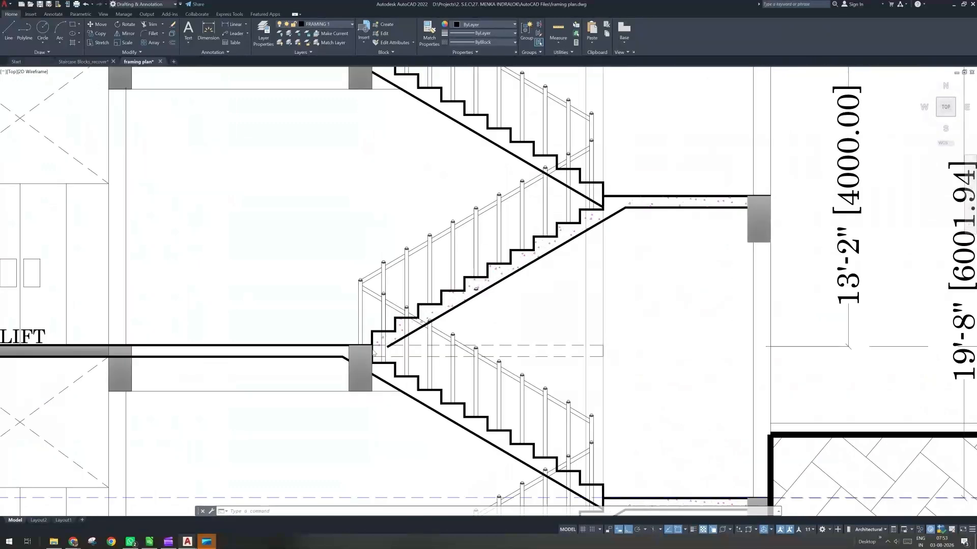
scroll(374, 352, up, 2)
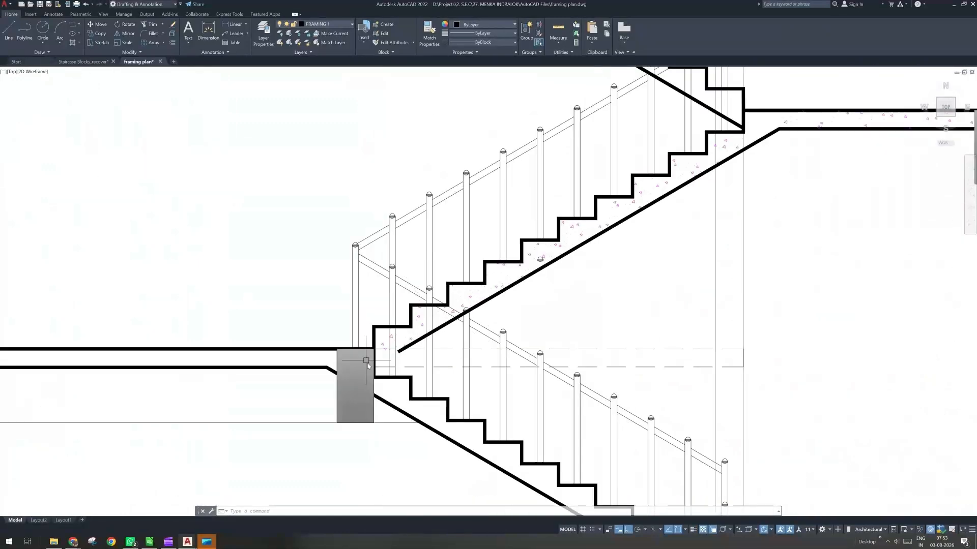
- Examine the upper stair flights in Section A-A', including the simplified stair outline between the service and fourth floors
scroll(367, 361, down, 6)
scroll(376, 278, down, 2)
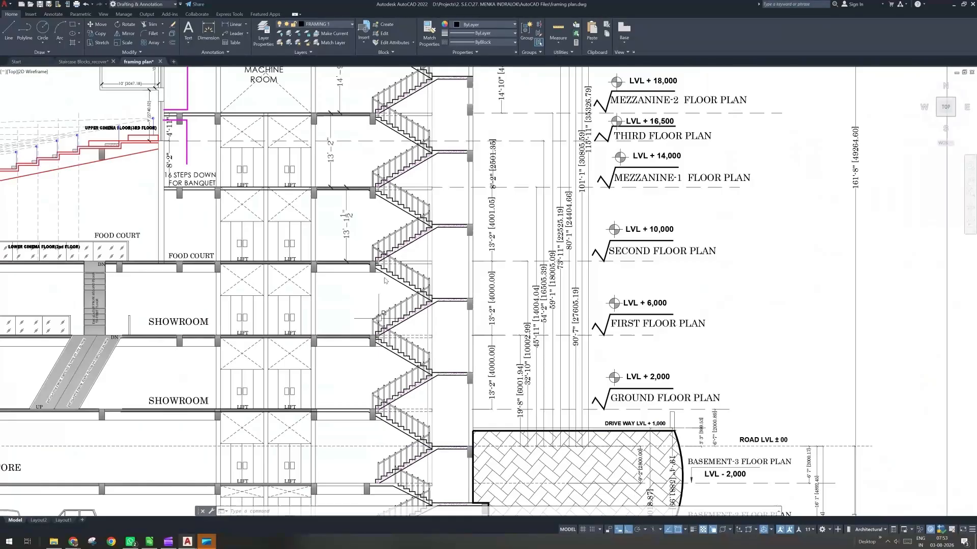
middle_drag(384, 262, 388, 369)
scroll(394, 312, down, 2)
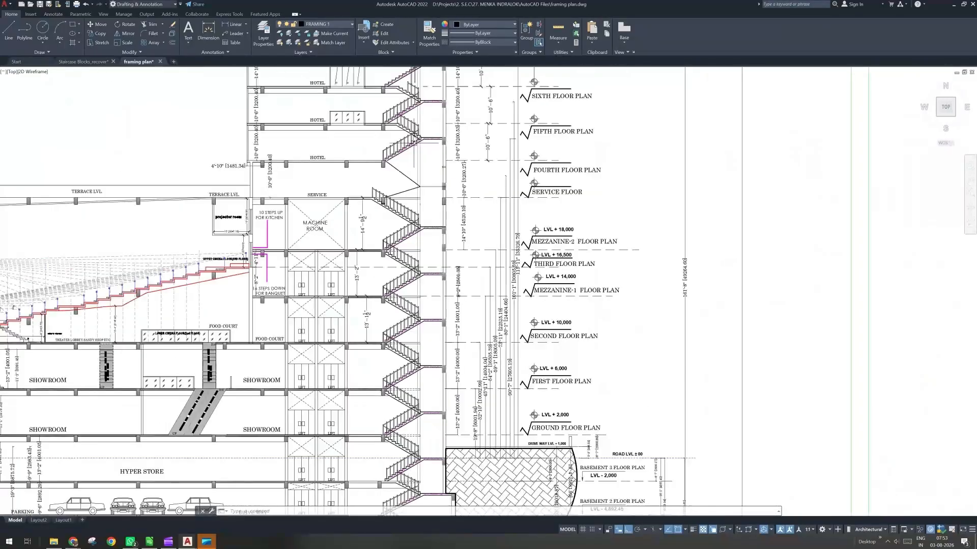
middle_drag(390, 185, 406, 355)
scroll(406, 354, up, 4)
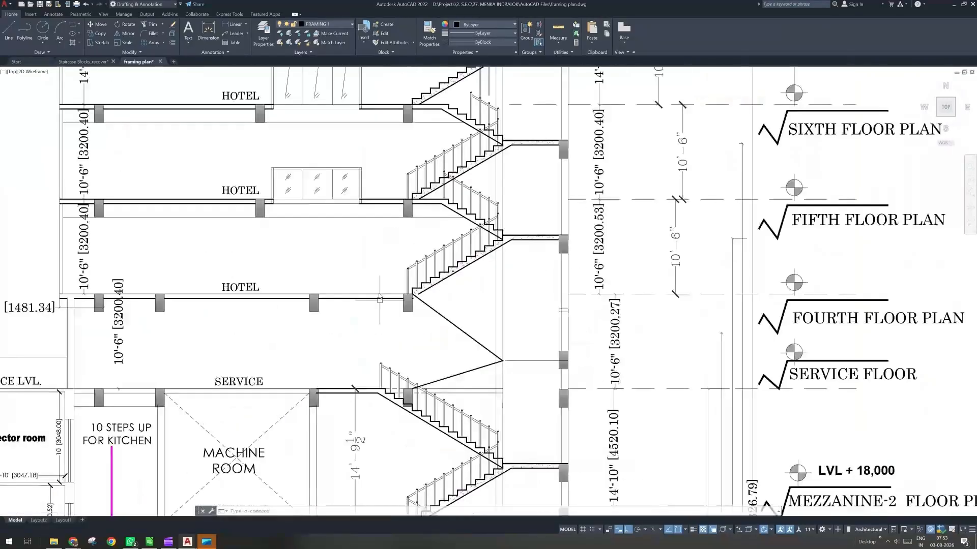
click(374, 279)
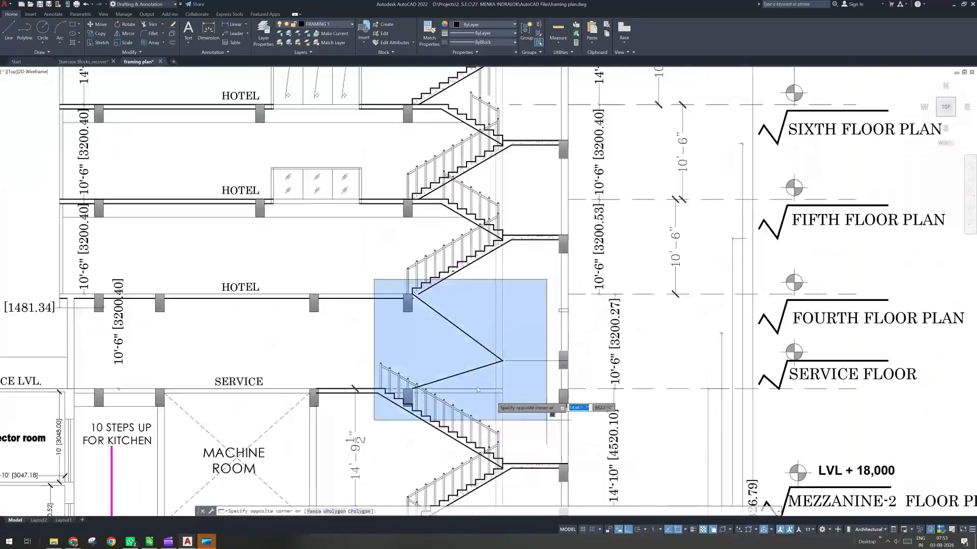
click(547, 420)
- Review the staircase up to the terrace and the complete Section A-A' sheet beside Section R-R'
scroll(412, 345, down, 4)
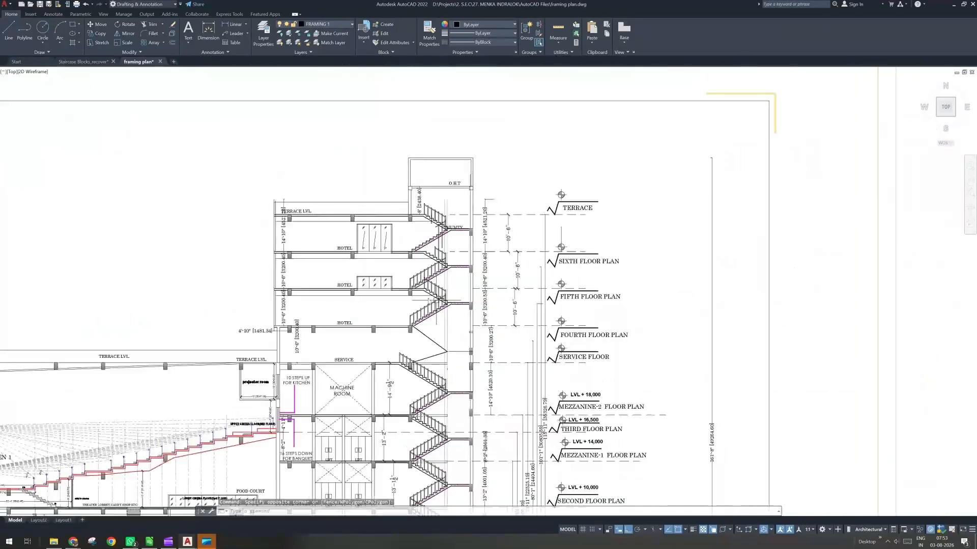
scroll(410, 299, up, 4)
scroll(408, 301, down, 6)
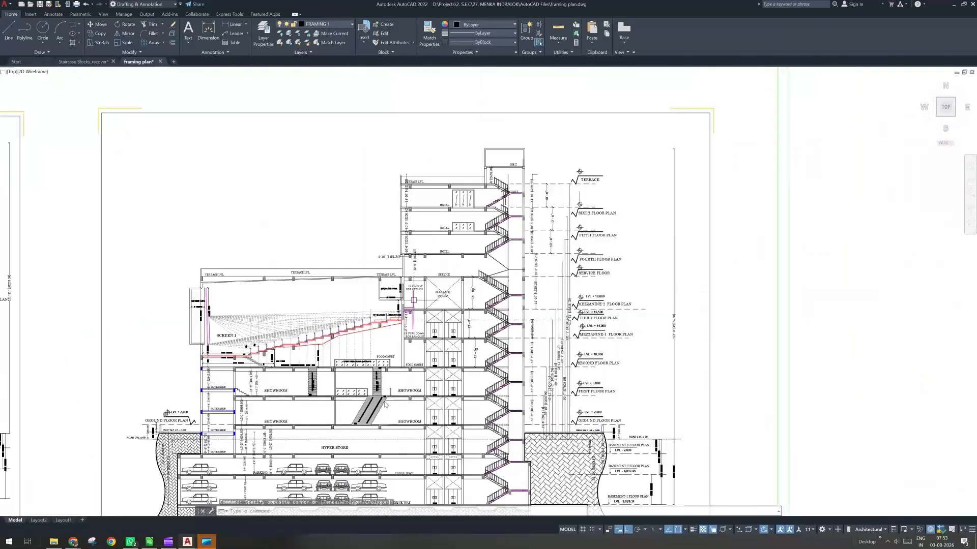
middle_drag(385, 404, 436, 240)
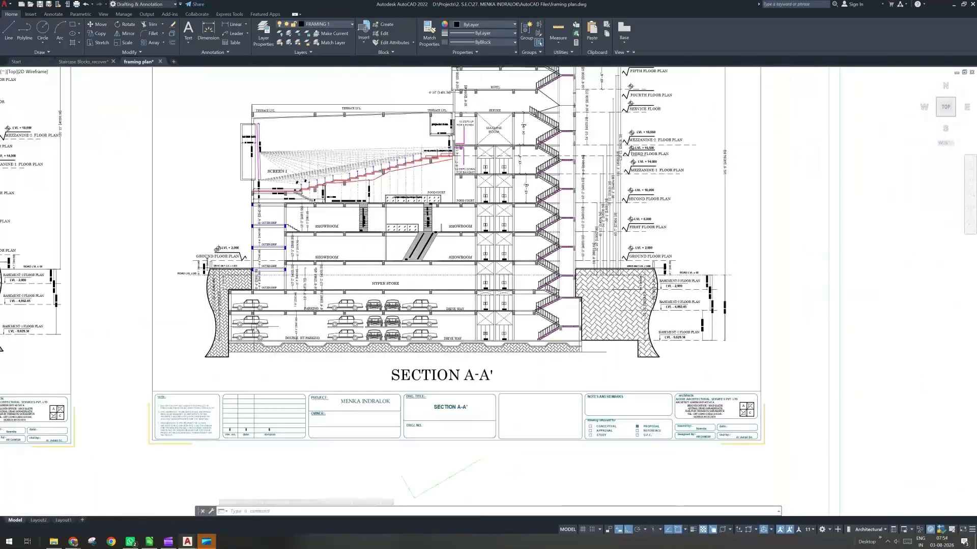
middle_drag(560, 308, 716, 303)
mouse_move(51, 308)
middle_down()
mouse_move(290, 361)
mouse_move(394, 406)
mouse_move(210, 390)
middle_up()
scroll(71, 298, down, 2)
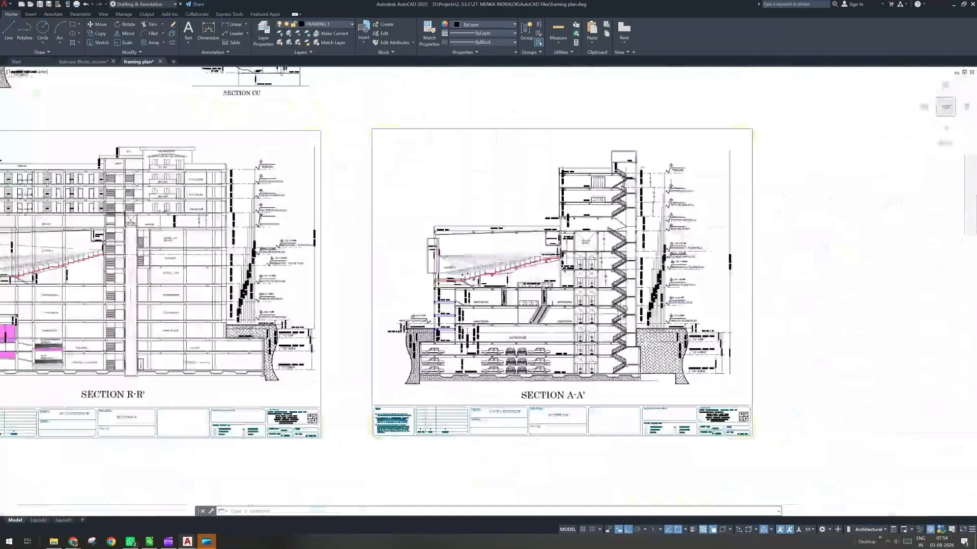
scroll(623, 310, up, 2)
scroll(642, 290, up, 4)
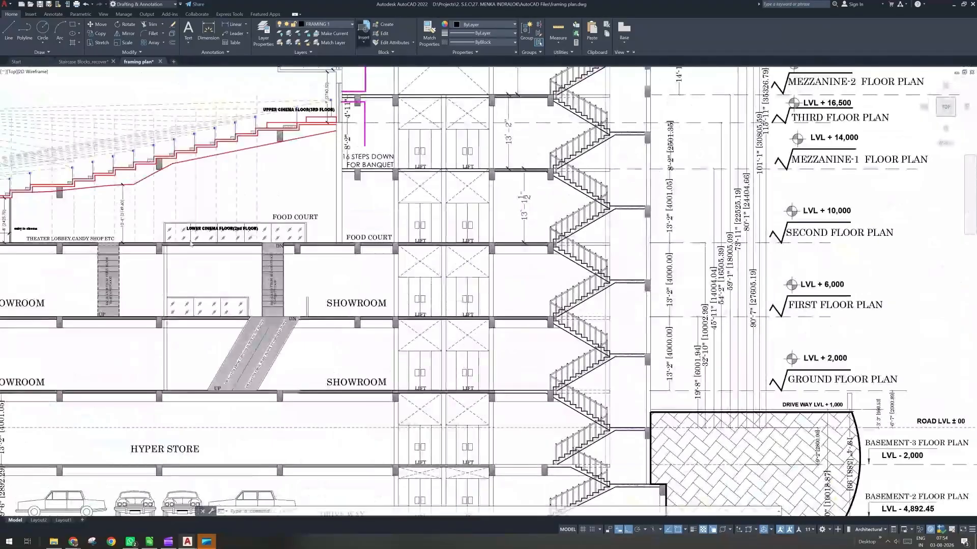
click(363, 38)
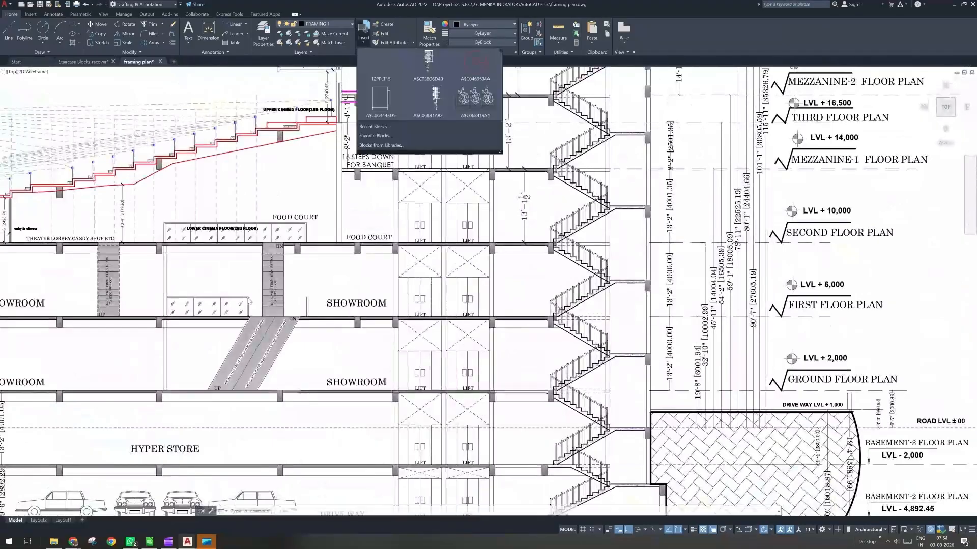
click(307, 263)
key(Escape)
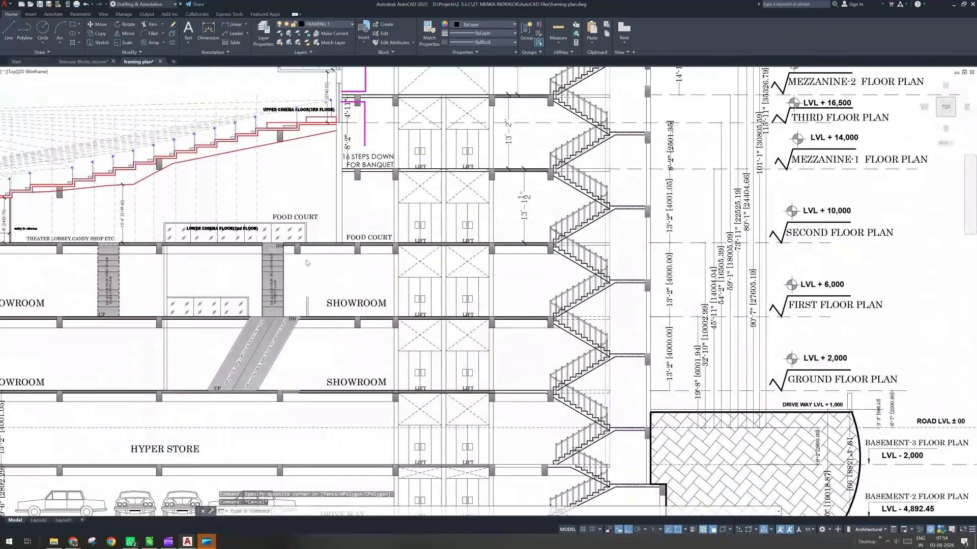
- Insert the recently used stair block with railing at the top corner of the beam at hyper store floor level, with the default rotation
text(i)
key(Return)
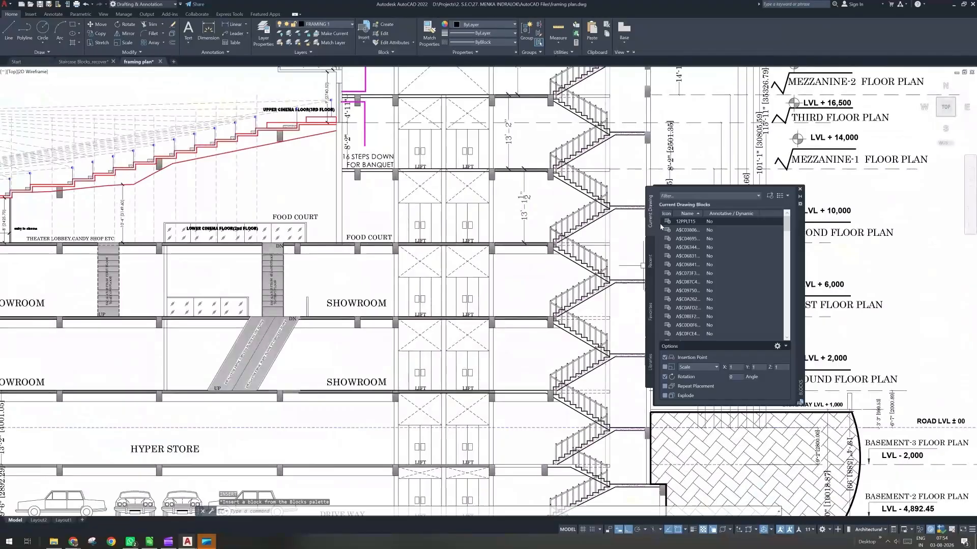
click(650, 261)
click(708, 232)
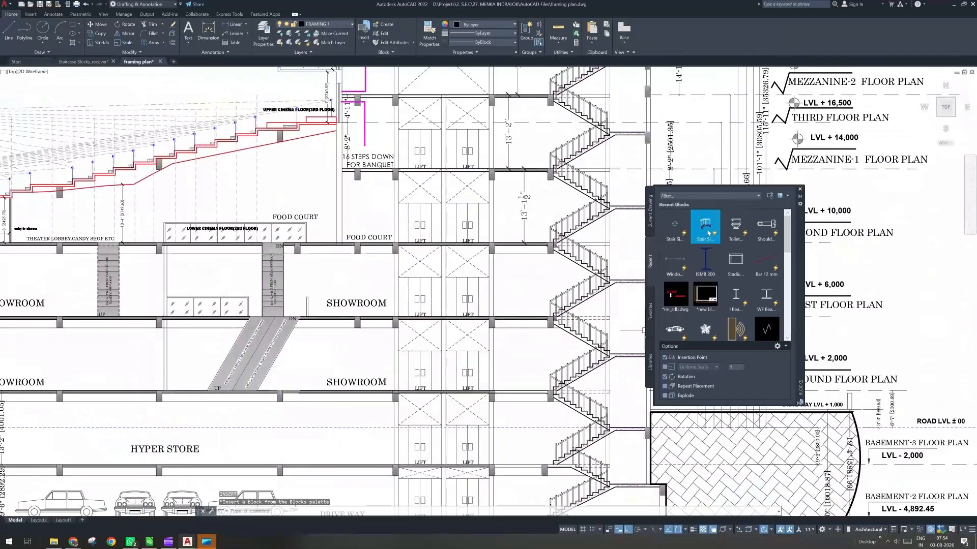
click(710, 234)
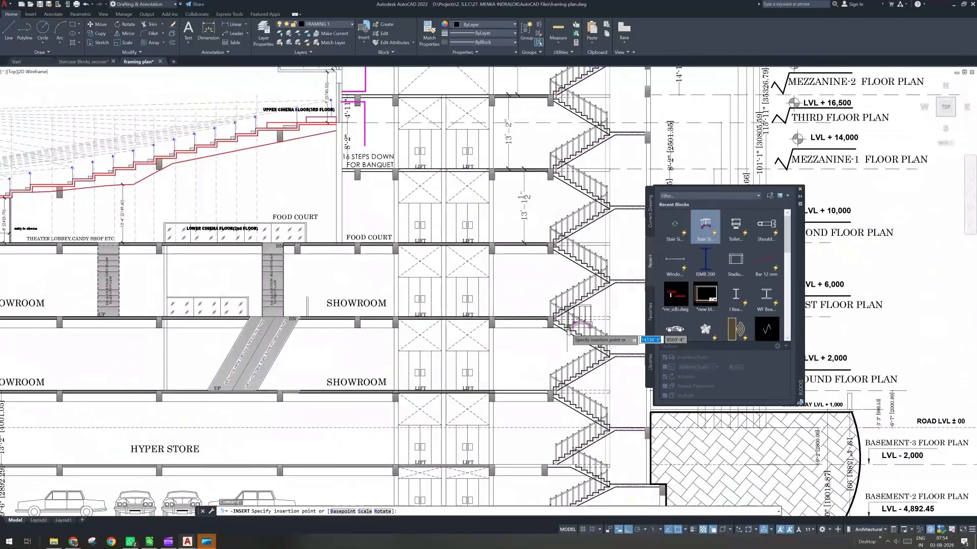
middle_drag(568, 330, 345, 232)
scroll(366, 297, up, 4)
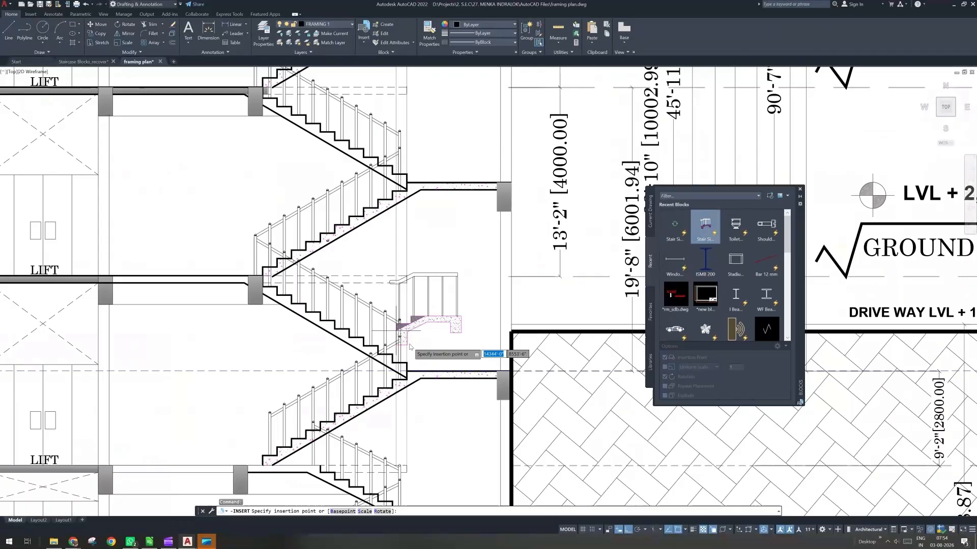
middle_drag(410, 347, 286, 293)
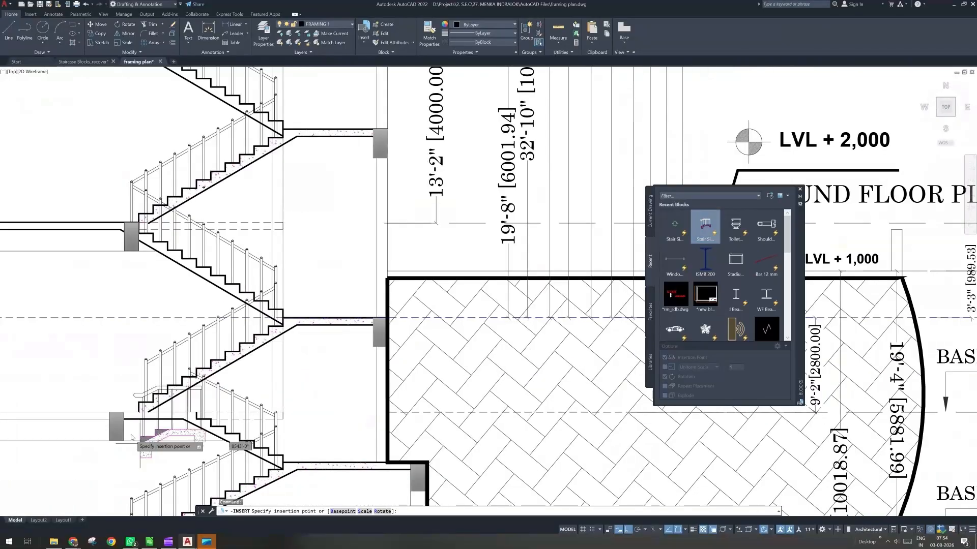
click(125, 413)
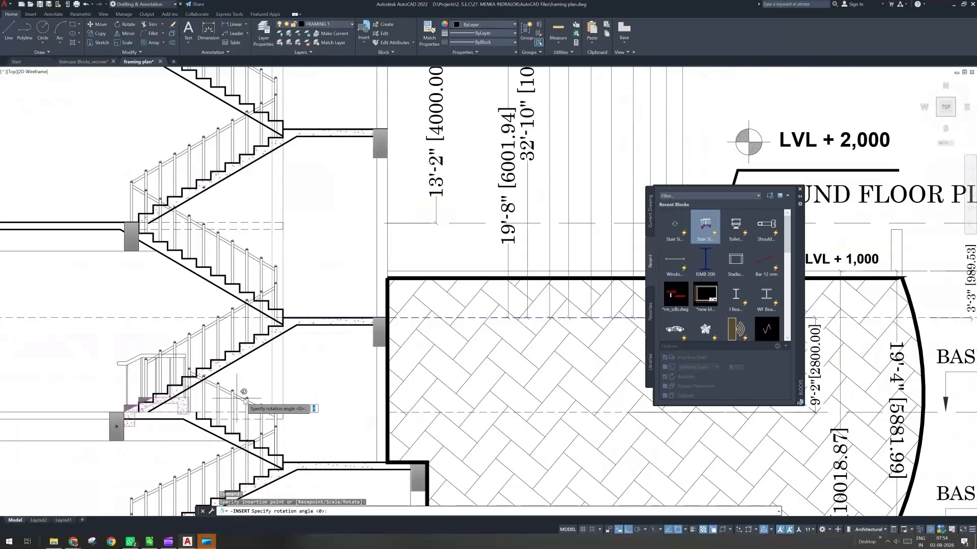
key(Return)
- Stretch the inserted stair block from its lower steps up to the landing above the hyper store floor
click(133, 380)
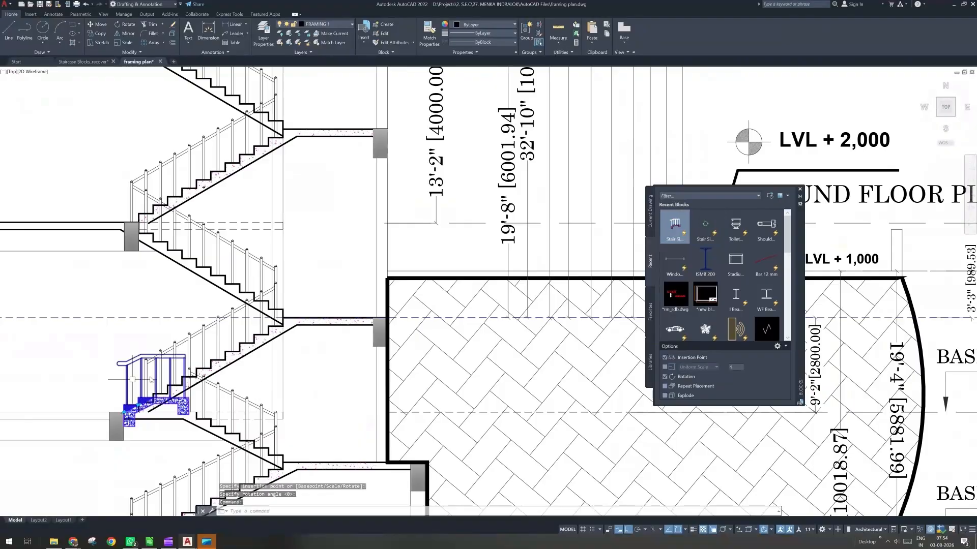
click(137, 407)
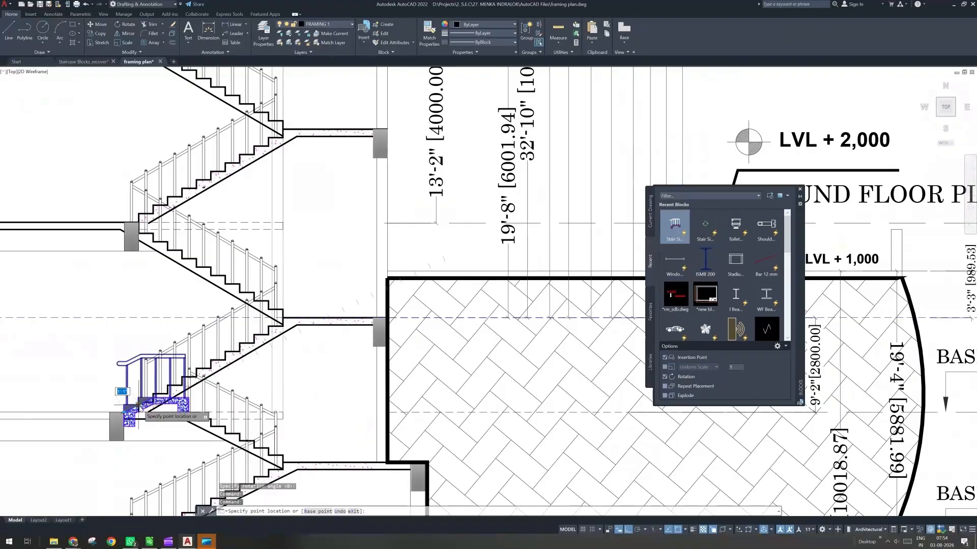
click(267, 335)
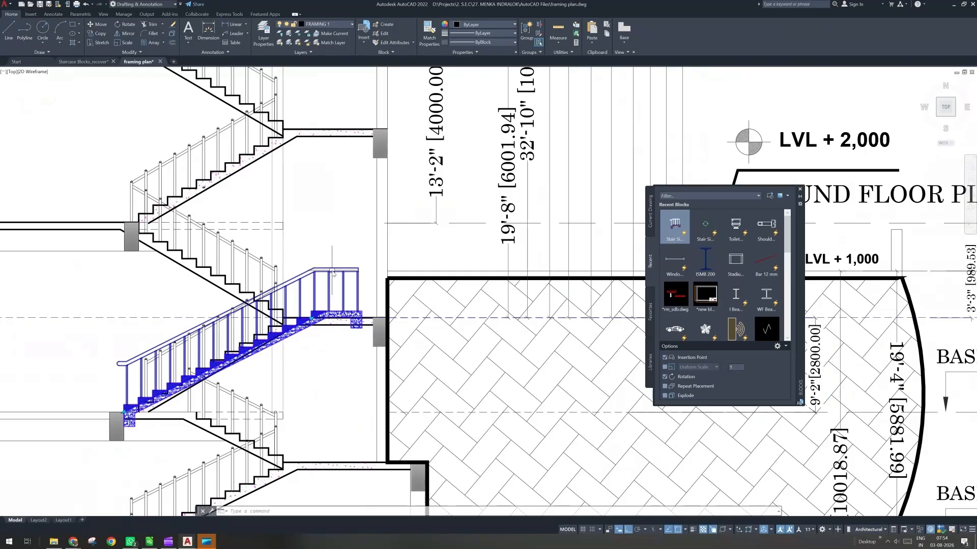
- Erase the trial stair block and return to the Staircase Blocks_recover drawing
key(Delete)
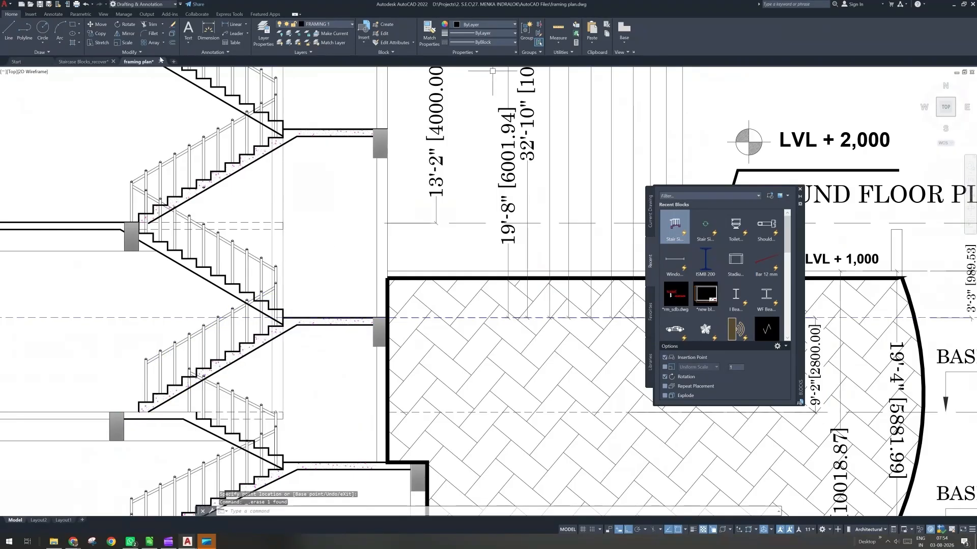
click(96, 62)
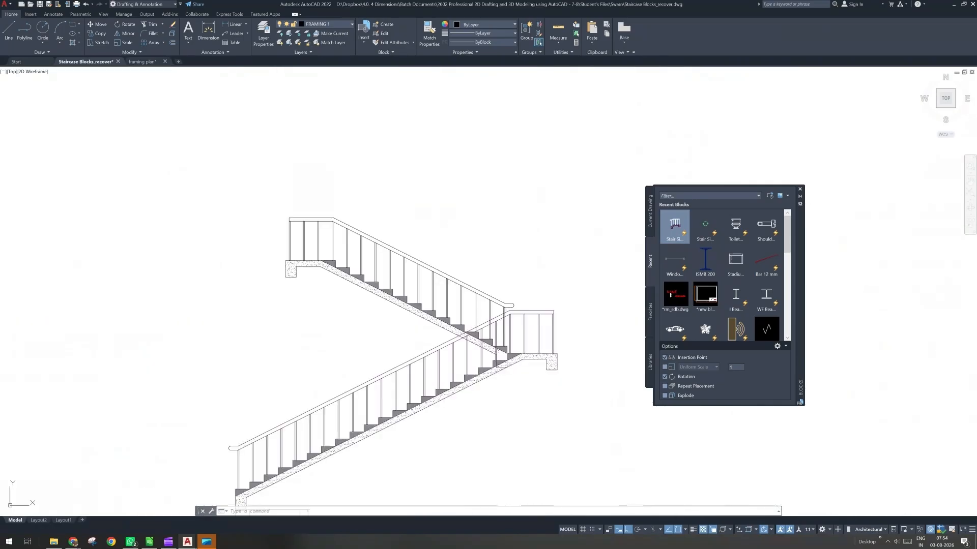
- Dismiss the blocks palette and save the drawing under the new name Staircase Blocks_02
click(800, 190)
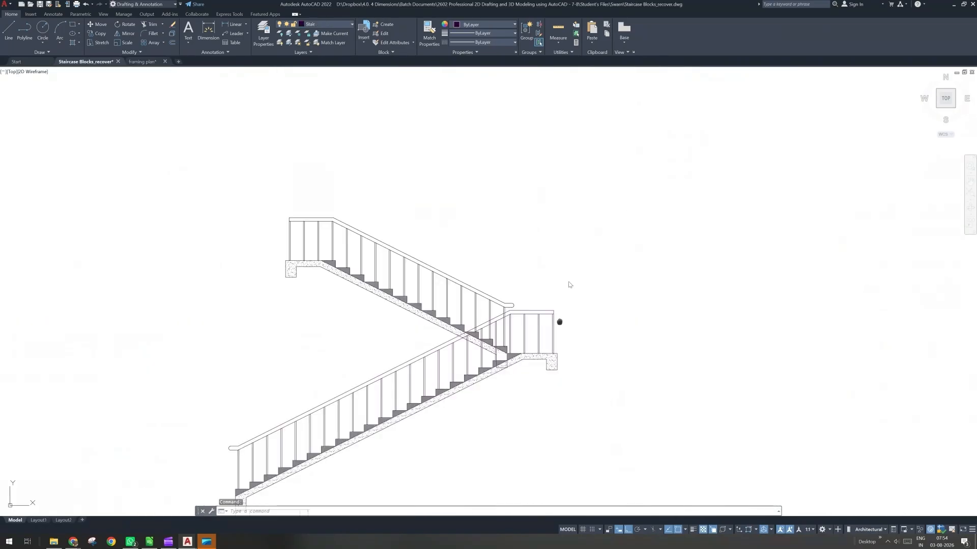
middle_drag(560, 322, 581, 240)
scroll(582, 240, down, 2)
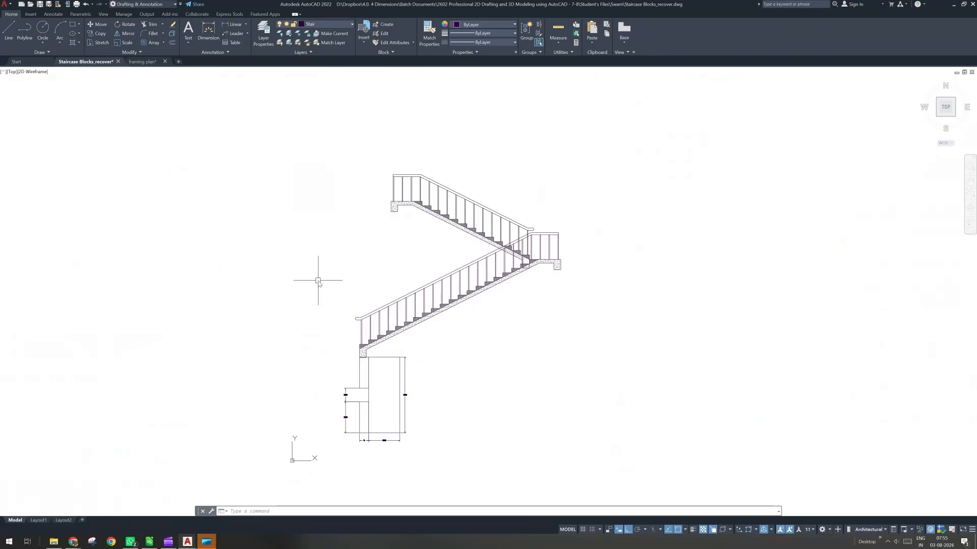
key(ctrl+s)
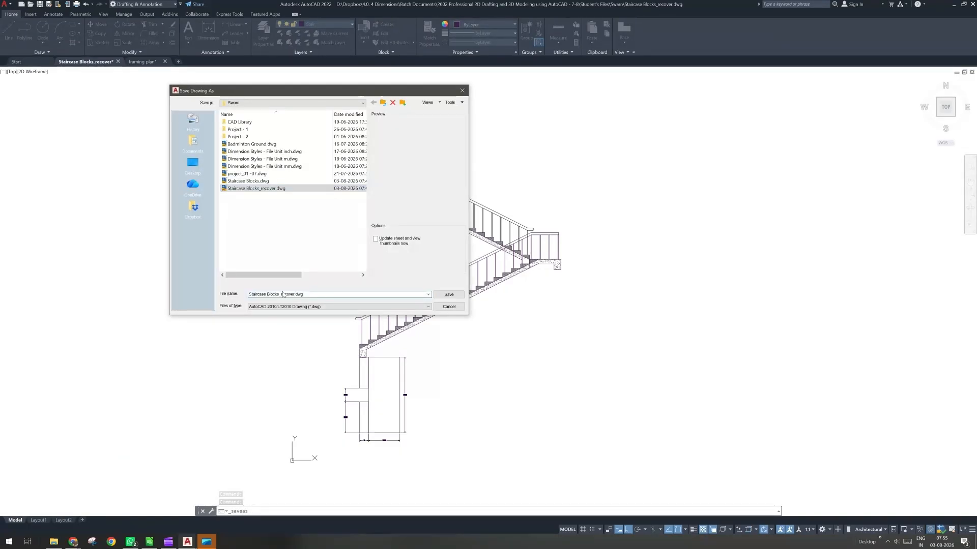
drag(281, 294, 330, 294)
text(02)
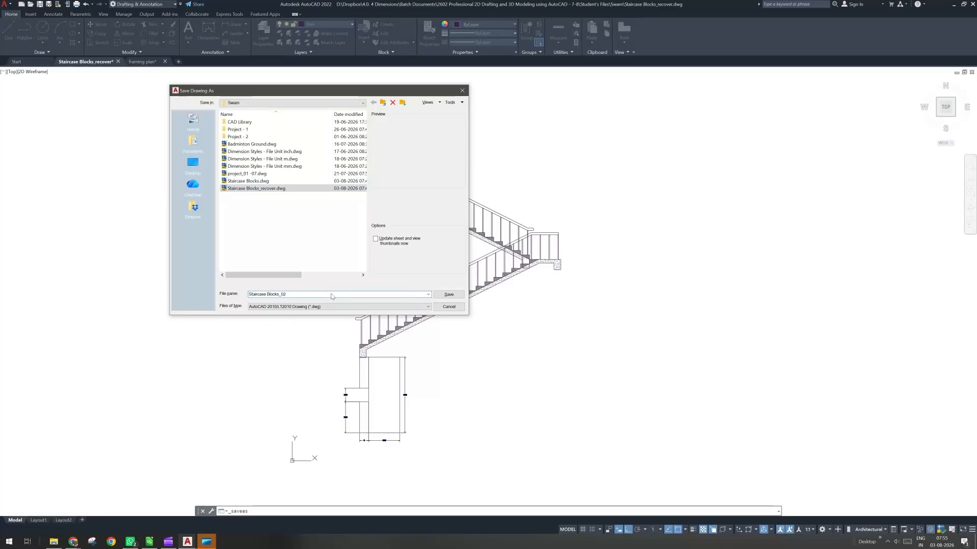
key(Return)
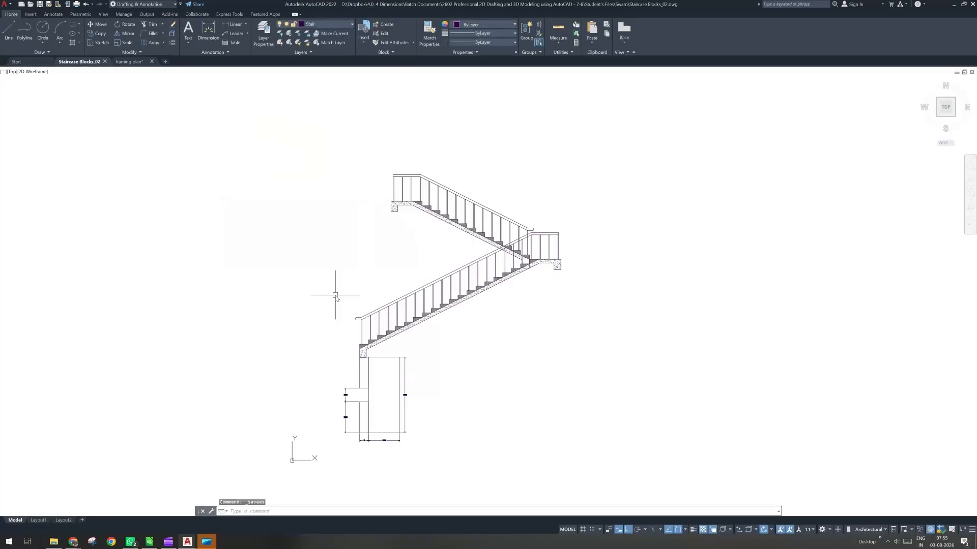
- Erase the upper stair flight, leaving only the lower flight above the plinth detail
middle_drag(438, 323, 441, 350)
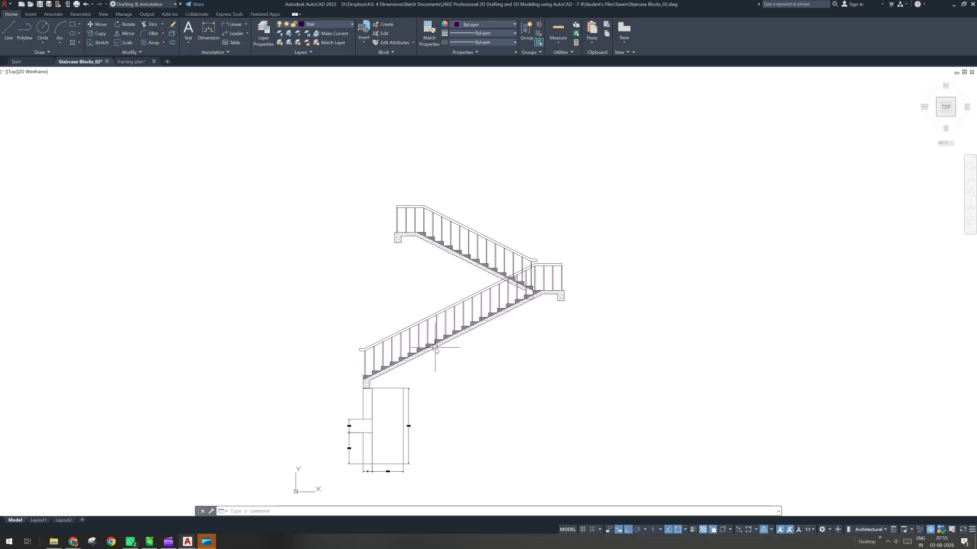
click(475, 248)
click(368, 180)
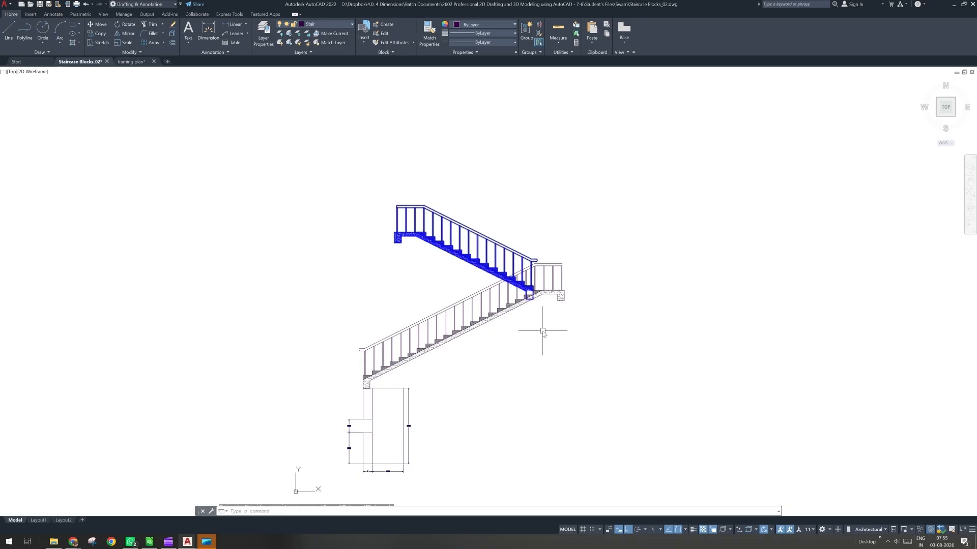
key(Delete)
- Open the lower flight's block for editing and place a visibility parameter beyond the landing end of the handrail
scroll(543, 330, up, 2)
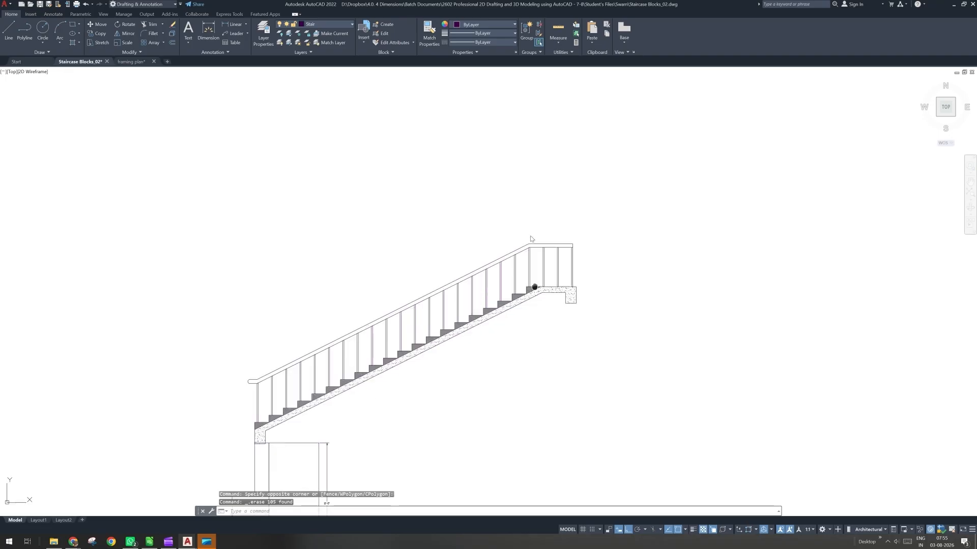
middle_drag(534, 287, 530, 232)
click(530, 233)
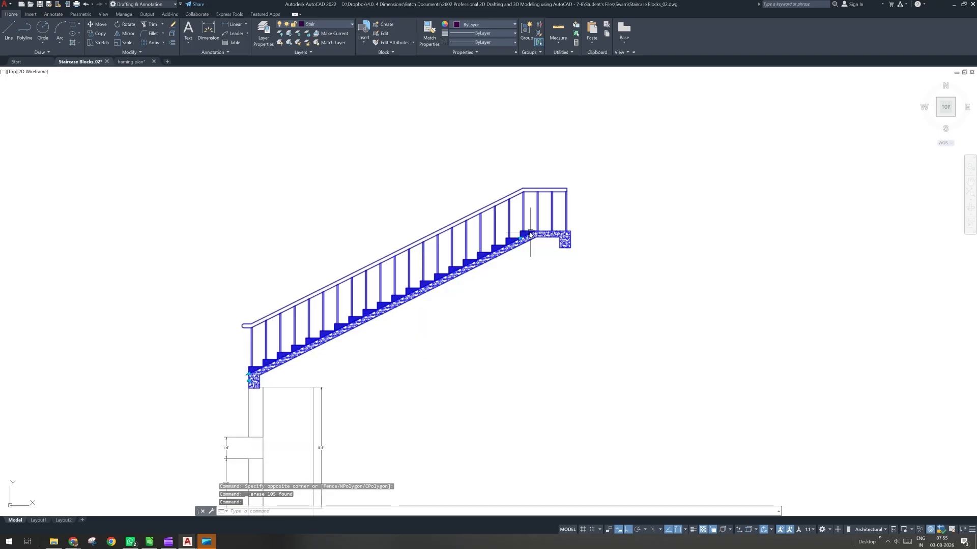
double_click(488, 263)
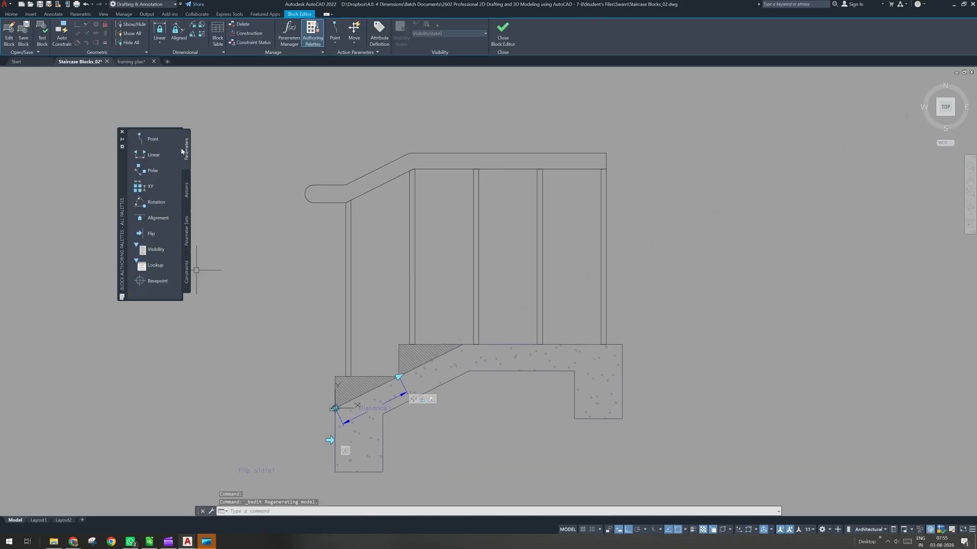
click(149, 250)
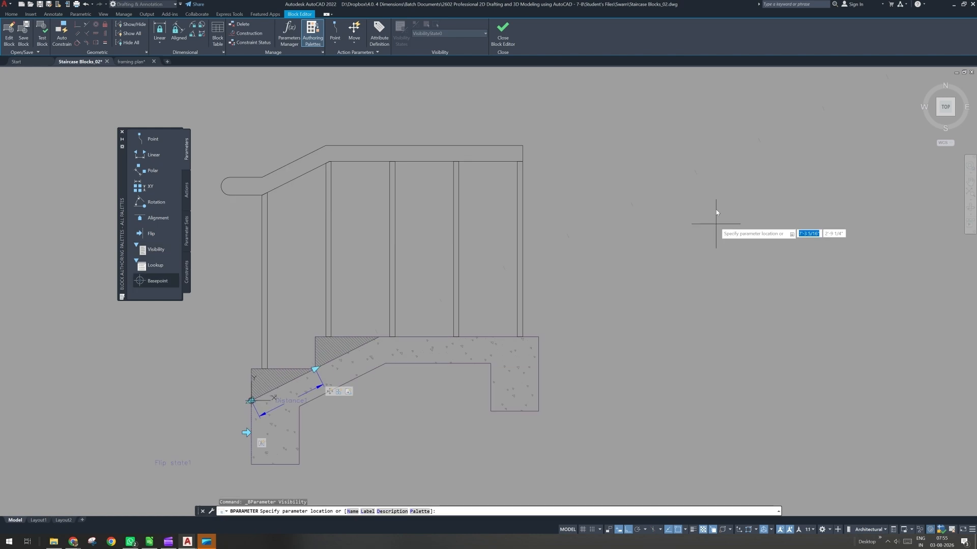
click(607, 145)
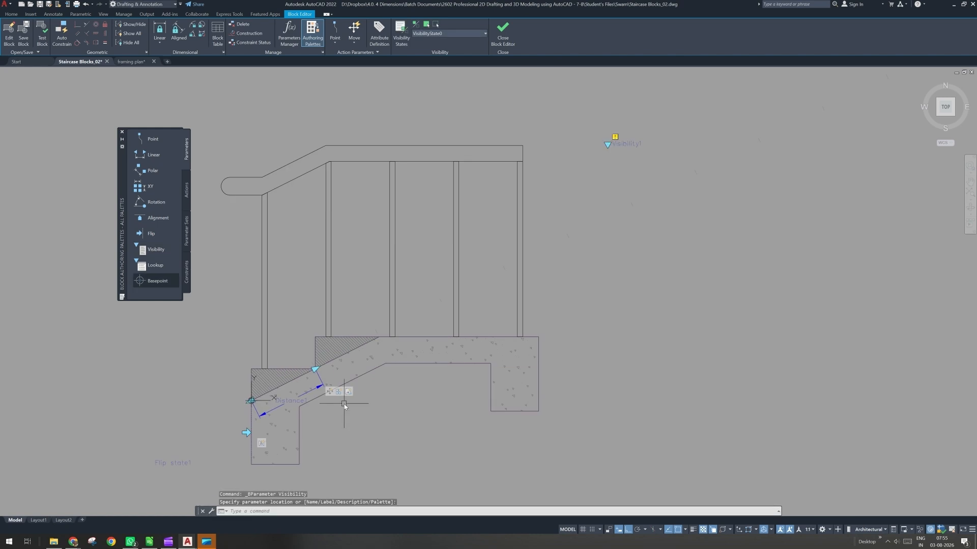
- Add the visibility parameter to the selection set of the distance parameter's move action
right_click(330, 392)
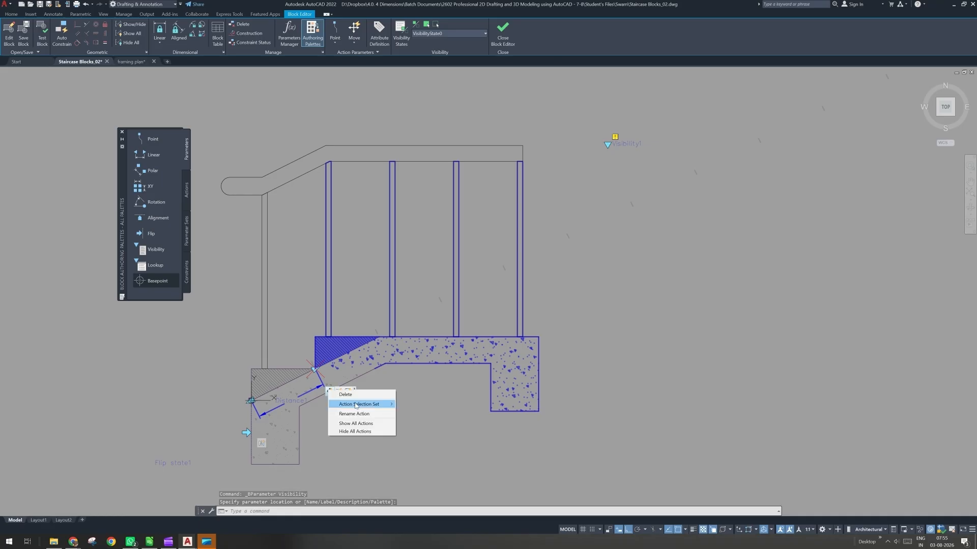
mouse_move(356, 405)
click(419, 405)
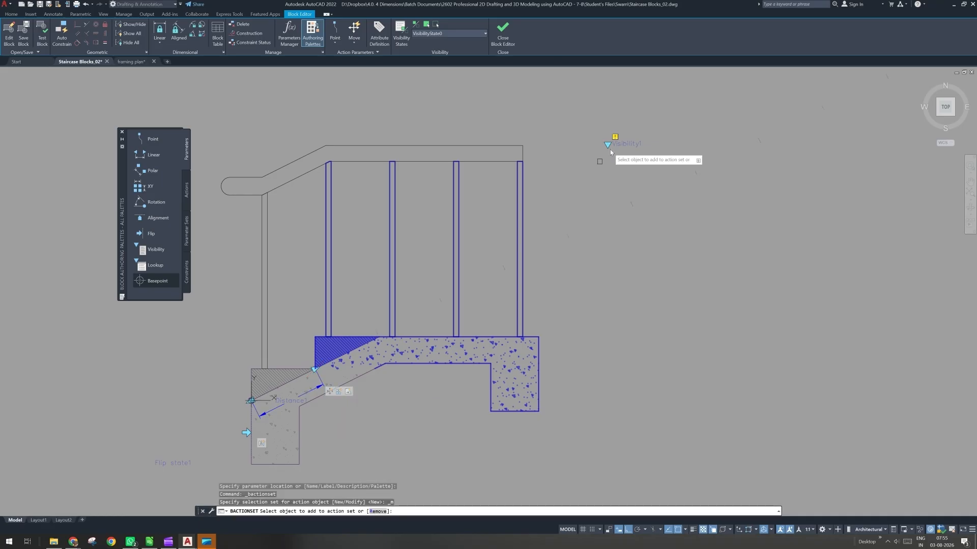
click(579, 180)
key(Return)
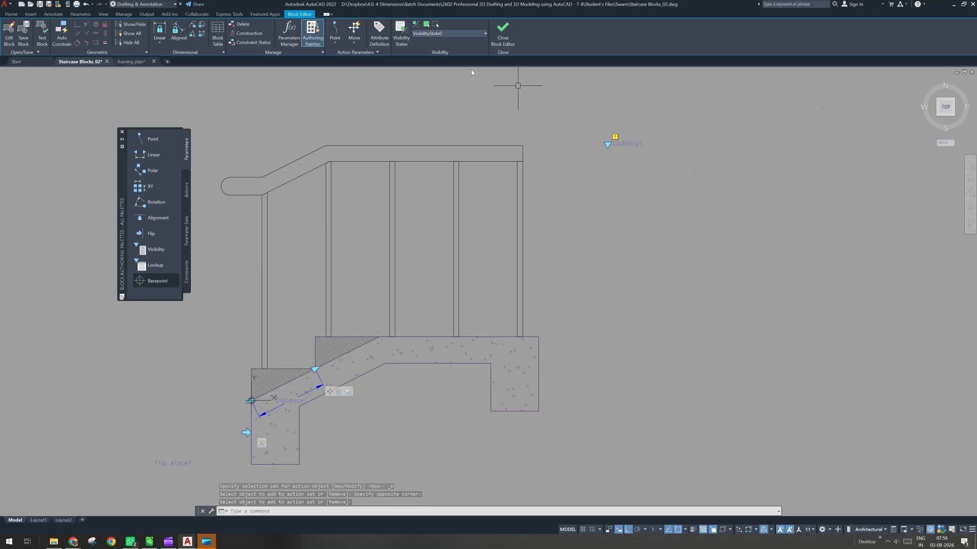
- Rename the block's default visibility state to With Plinth Beam
click(401, 36)
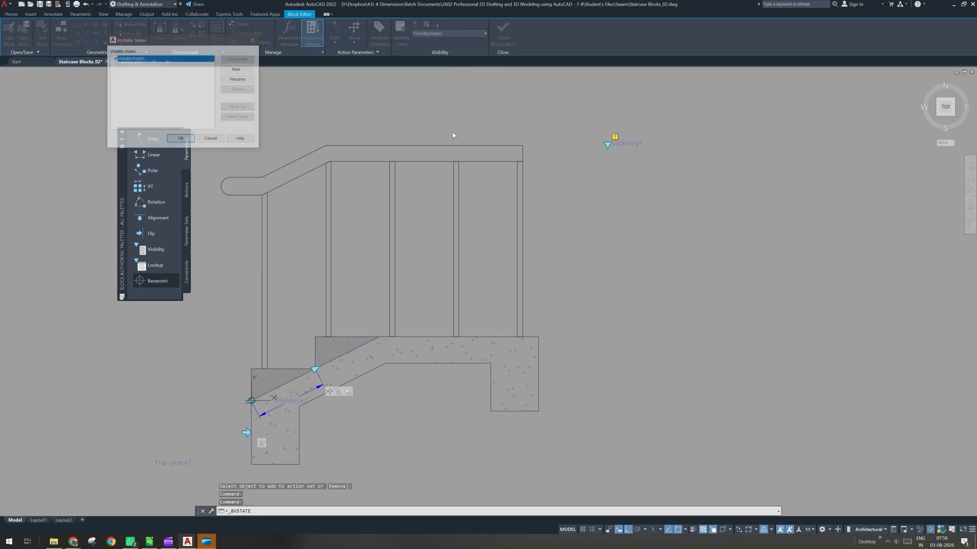
drag(165, 40, 647, 211)
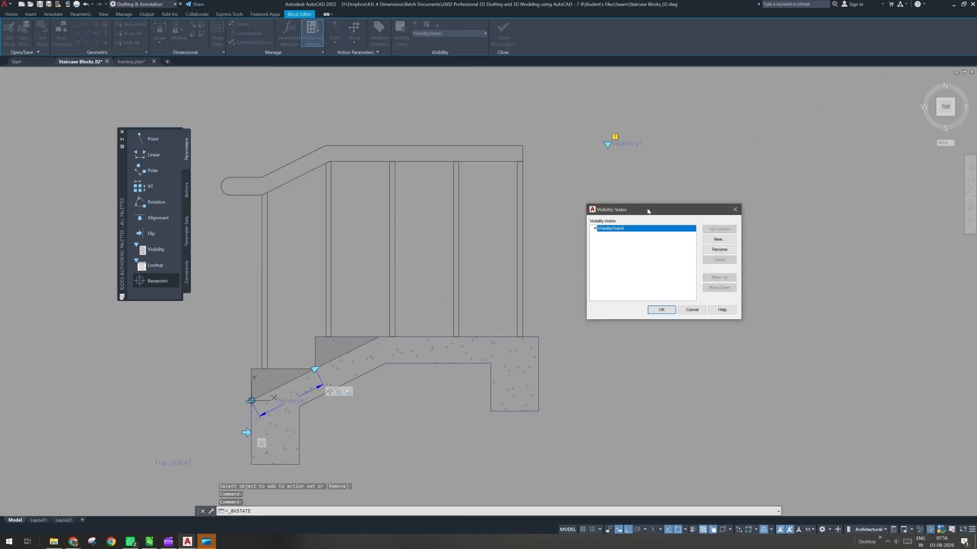
click(720, 250)
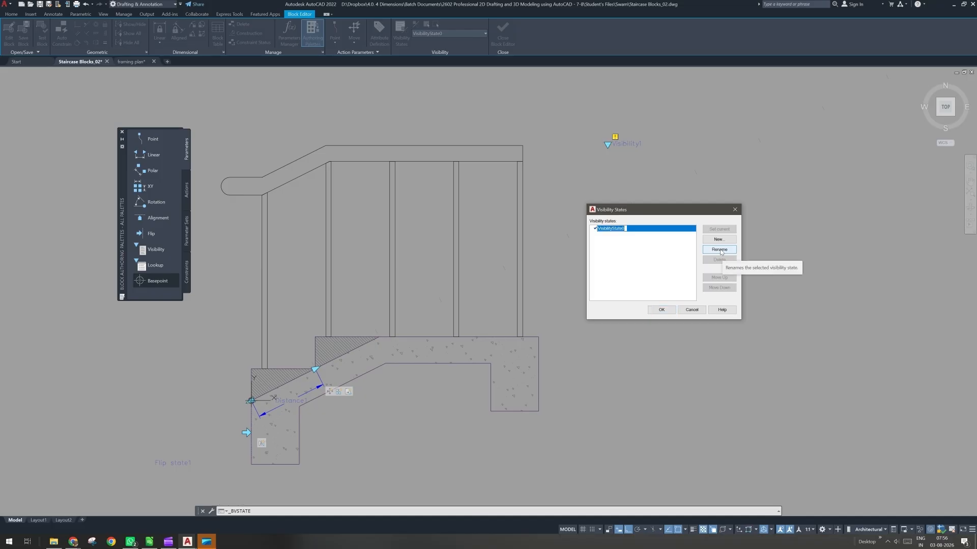
text(With)
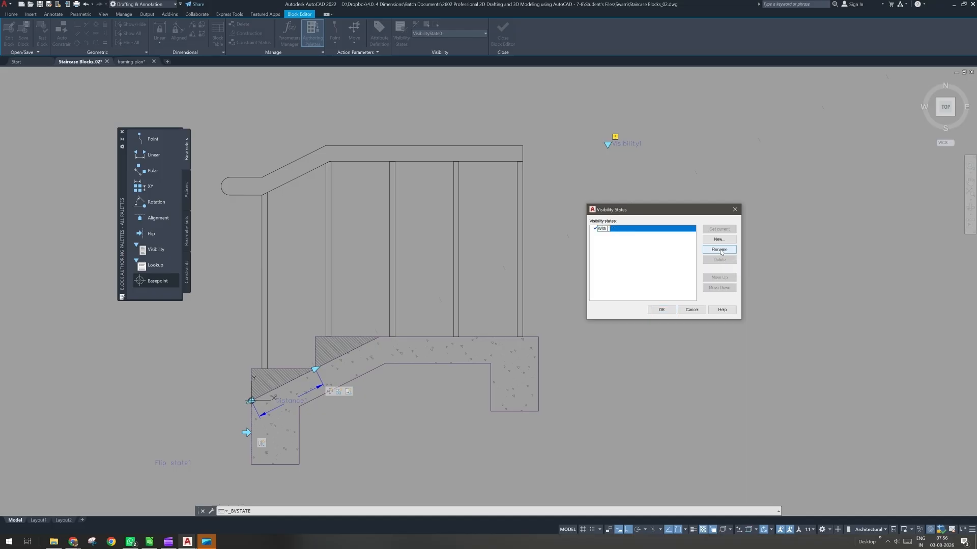
text( Plinth Beam)
key(Return)
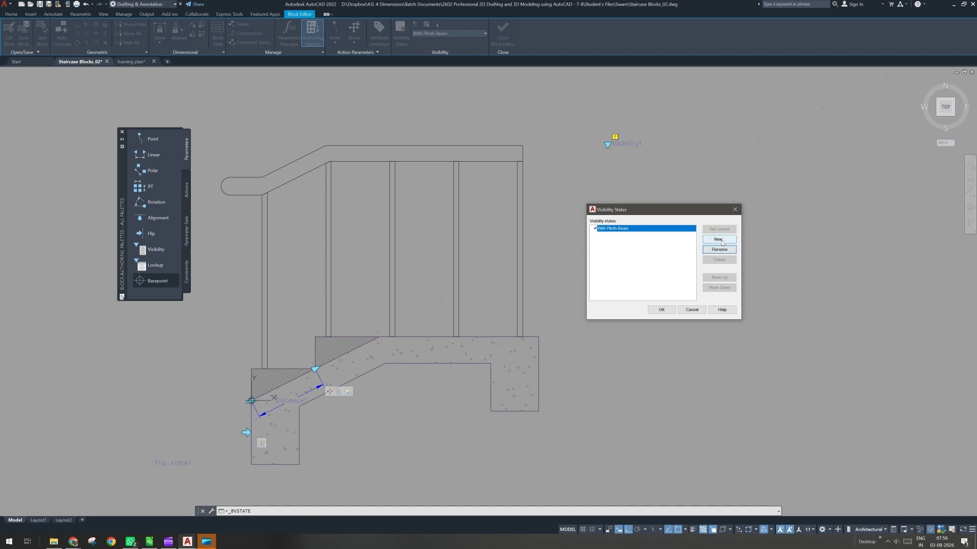
- Create the visibility state Without Plinth Beam, leaving the visibility of existing objects unchanged
click(718, 239)
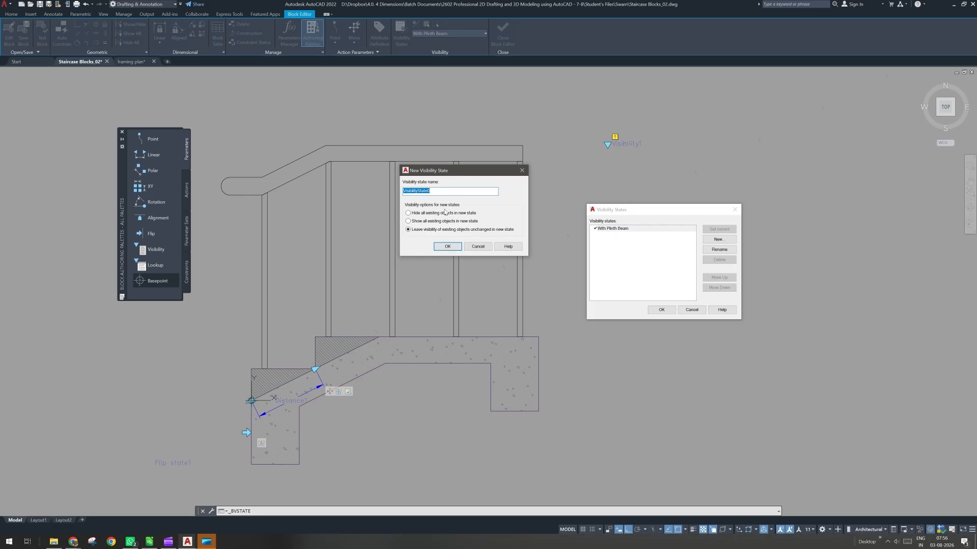
text(Without Plinth Beam)
key(Return)
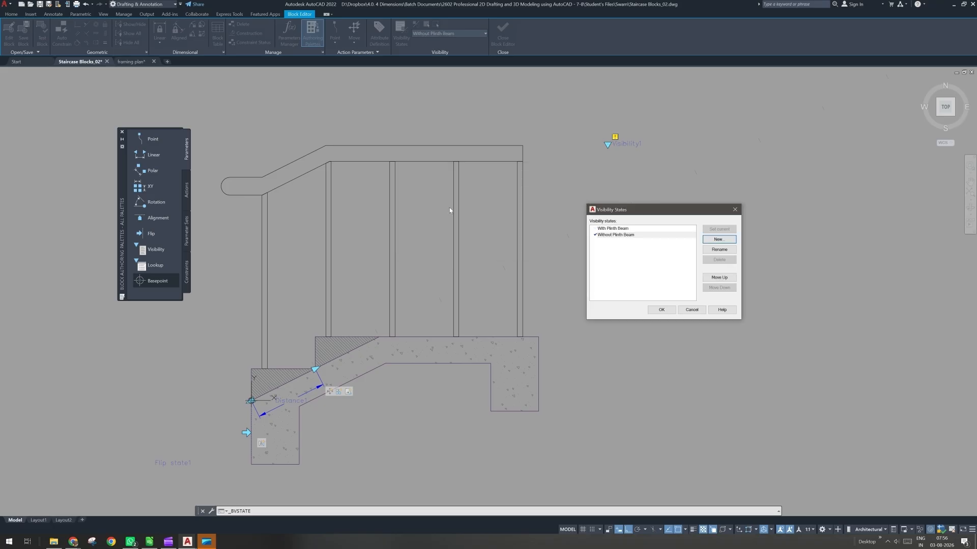
click(661, 311)
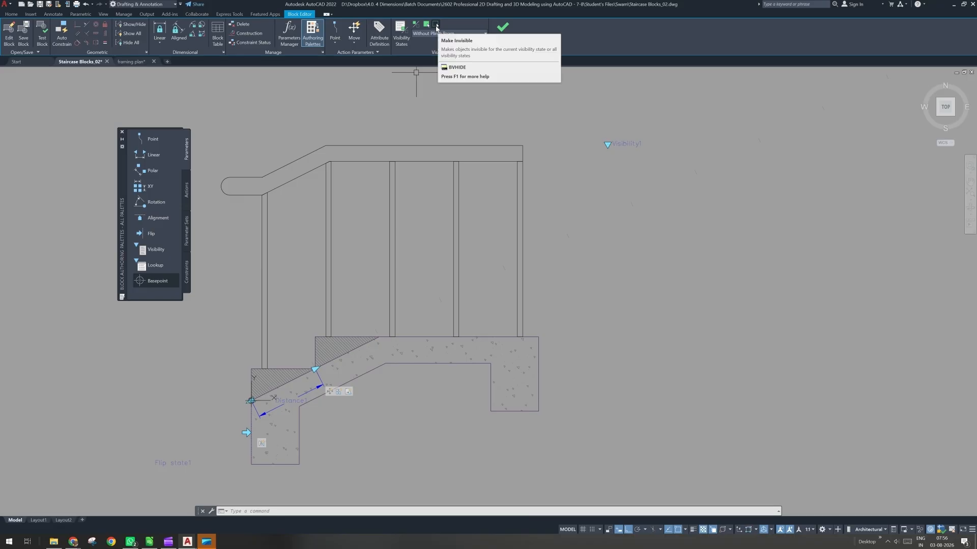
- Hide the plinth beam's outline lines and hatch in the Without Plinth Beam state, and close the block editor saving the changes
click(436, 28)
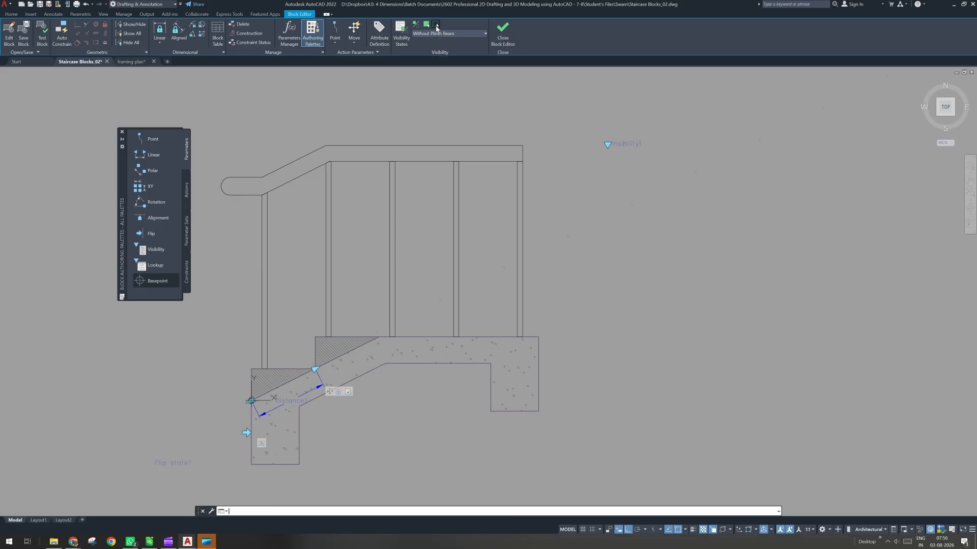
click(301, 458)
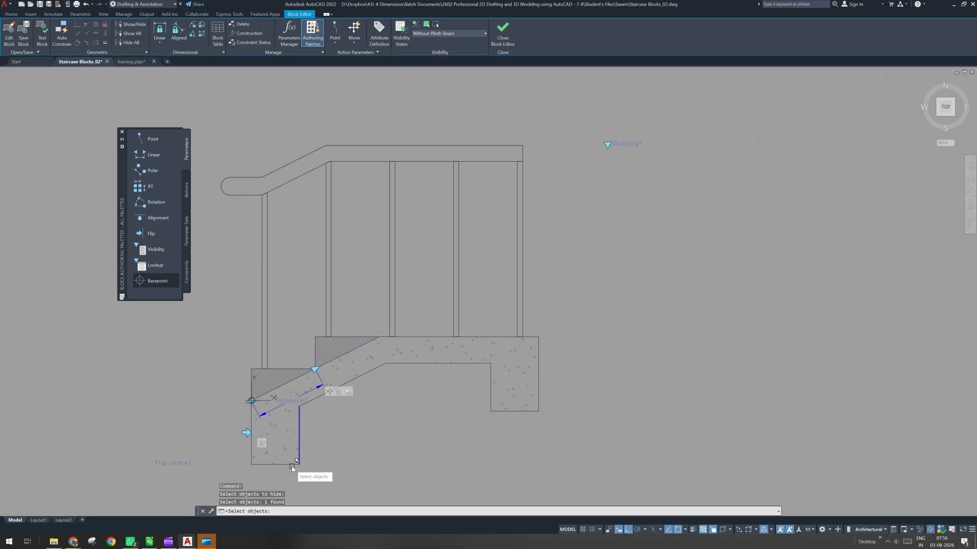
click(251, 459)
click(250, 458)
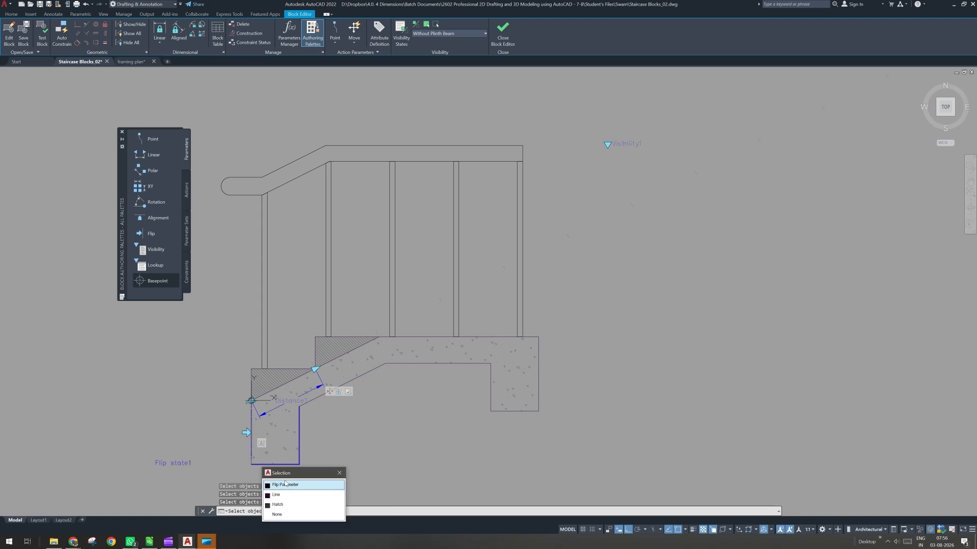
click(285, 496)
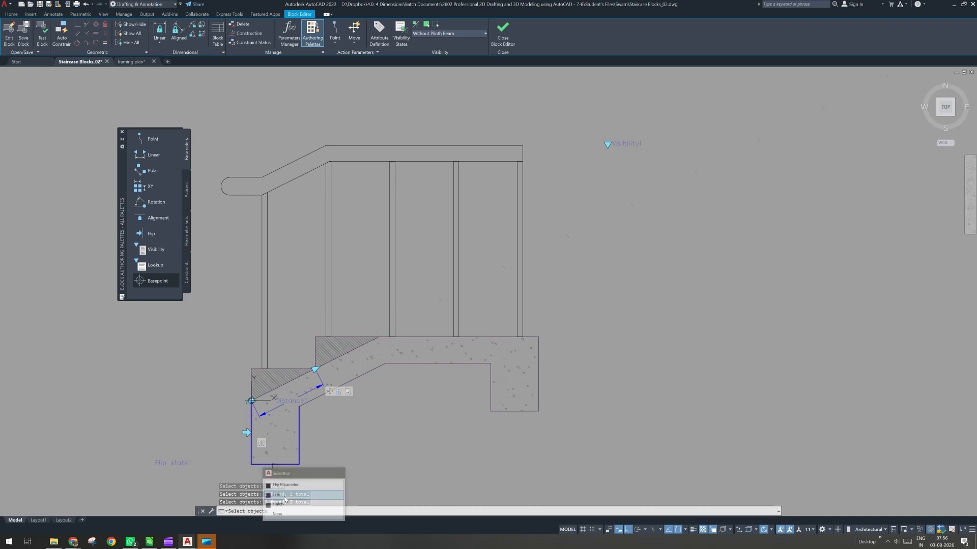
click(279, 448)
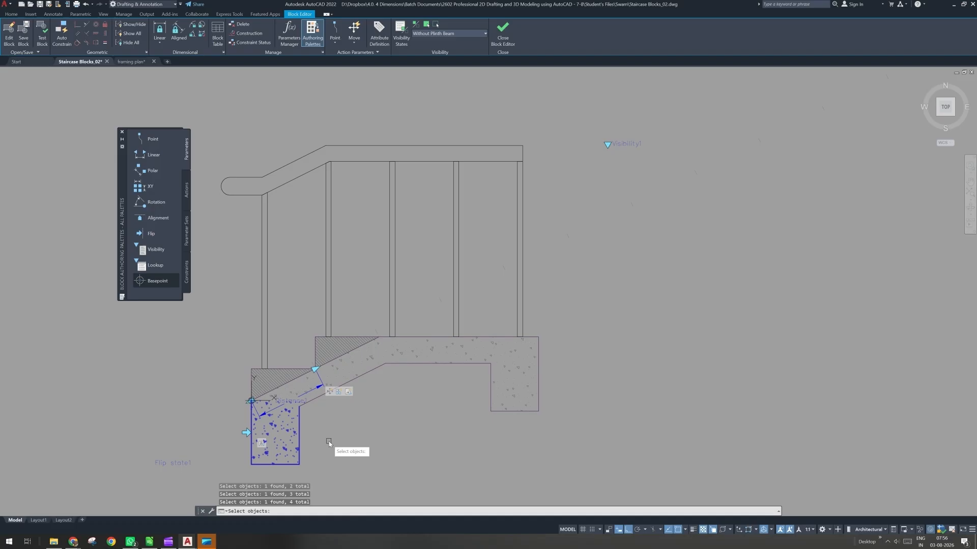
key(Return)
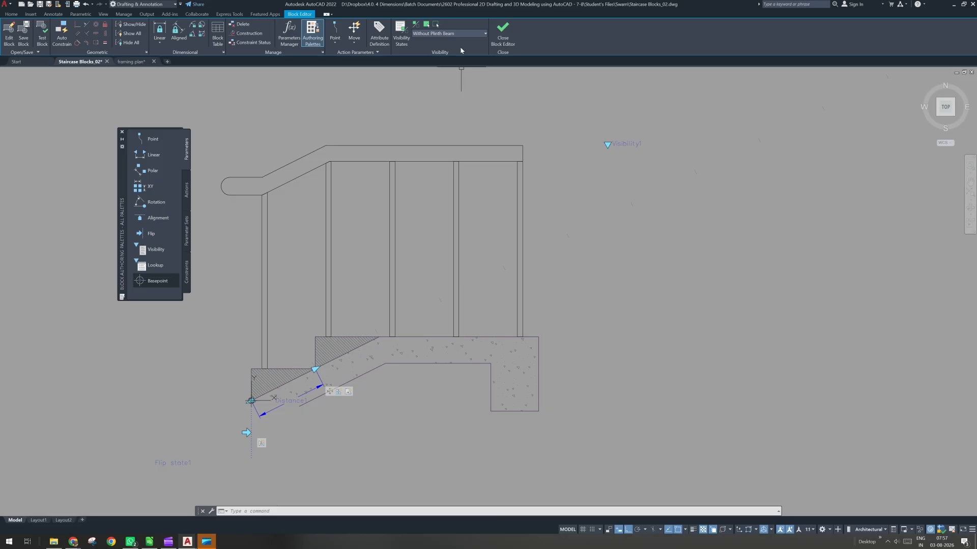
click(502, 40)
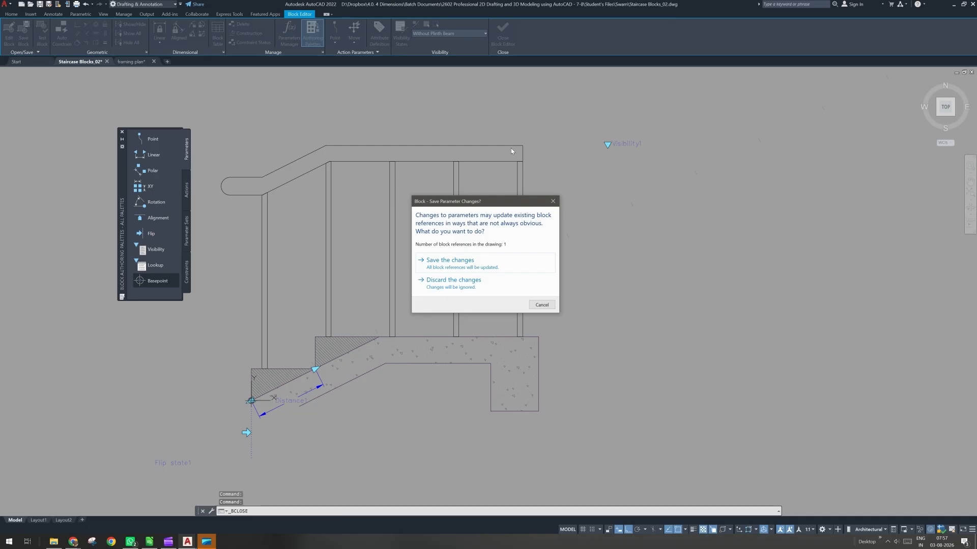
click(461, 262)
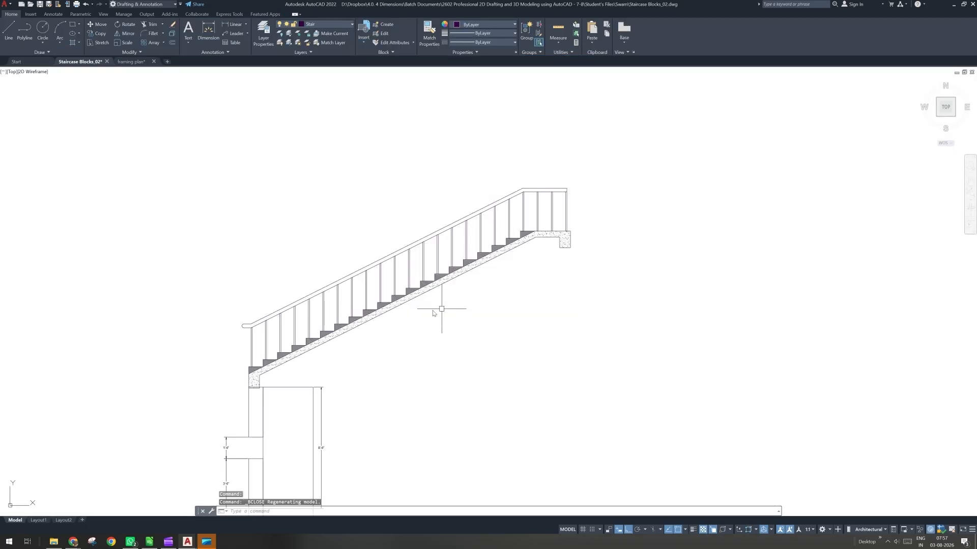
- Test the stair flight's visibility states by switching it to Without Plinth Beam and back to With Plinth Beam
click(413, 299)
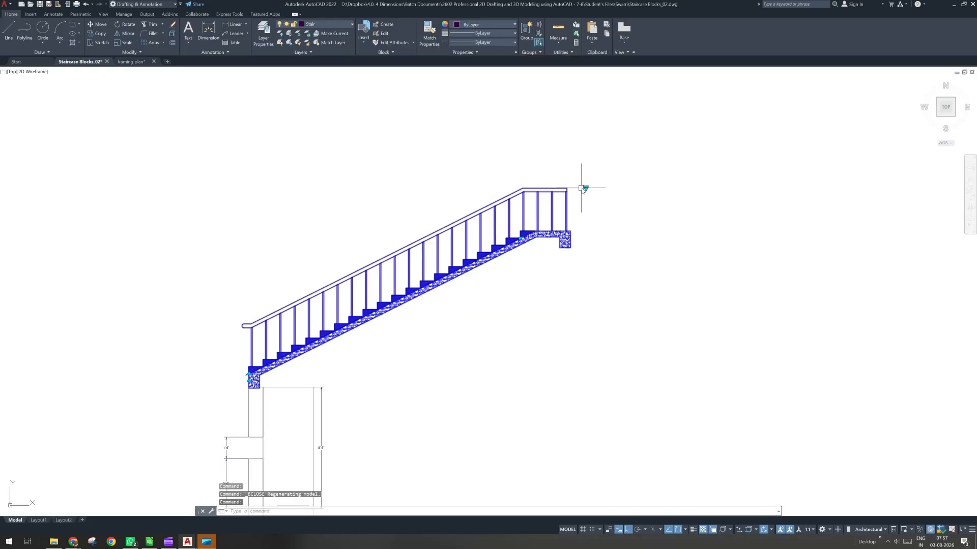
scroll(581, 188, up, 2)
click(580, 188)
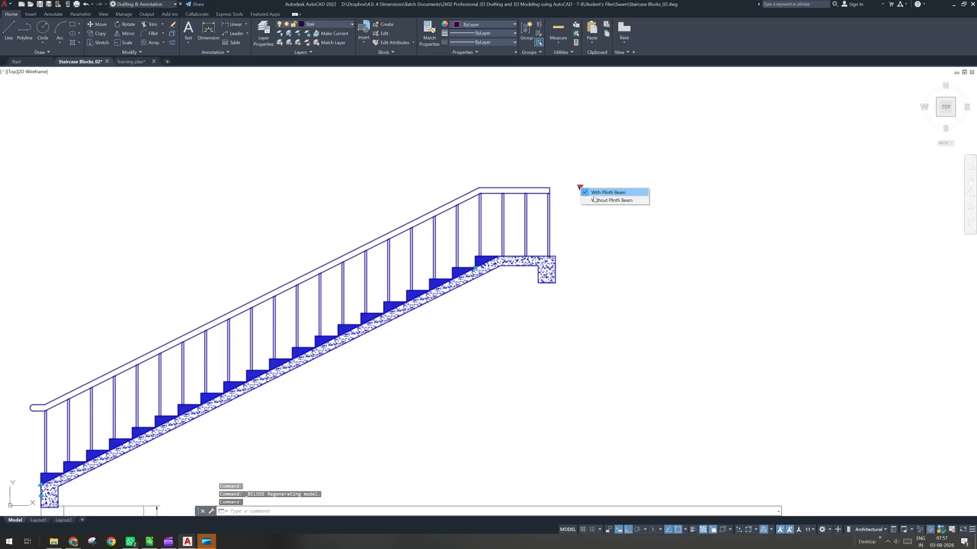
click(594, 200)
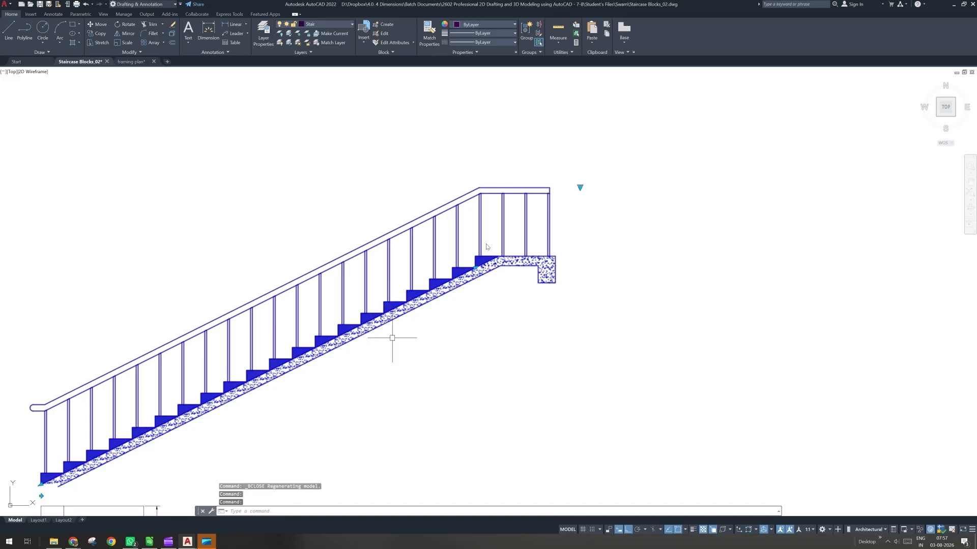
click(579, 188)
click(590, 193)
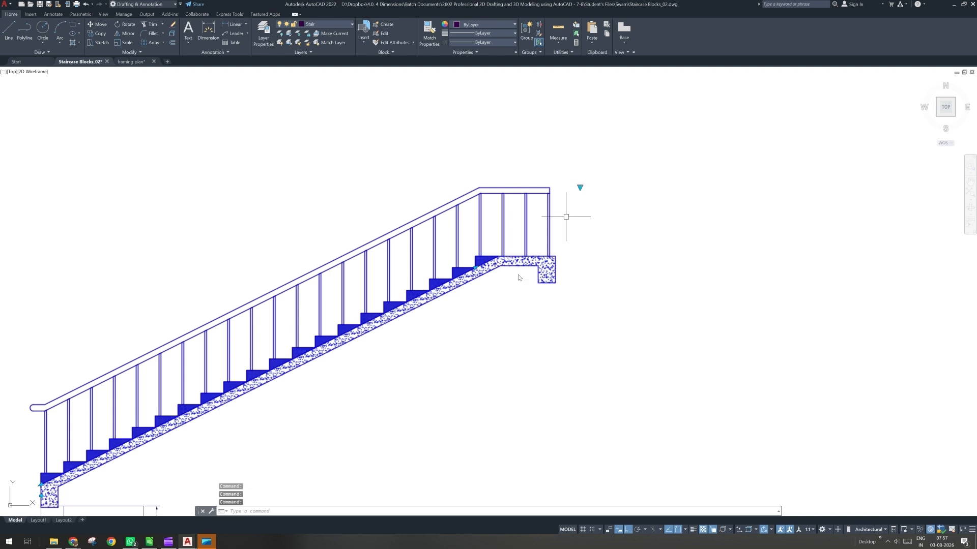
- Insert another stair section block with its base point on the upper corner of the existing flight's last riser
middle_drag(431, 347, 495, 314)
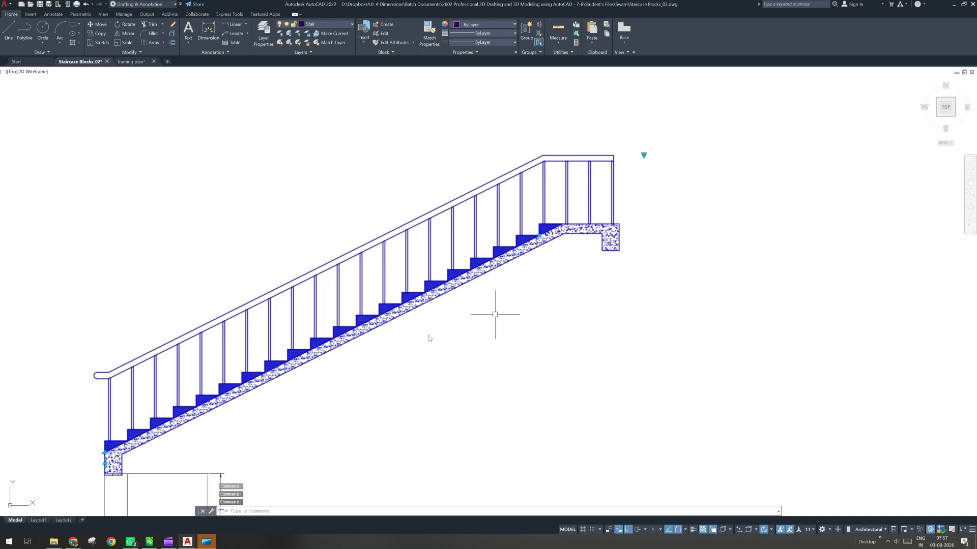
click(363, 38)
click(381, 62)
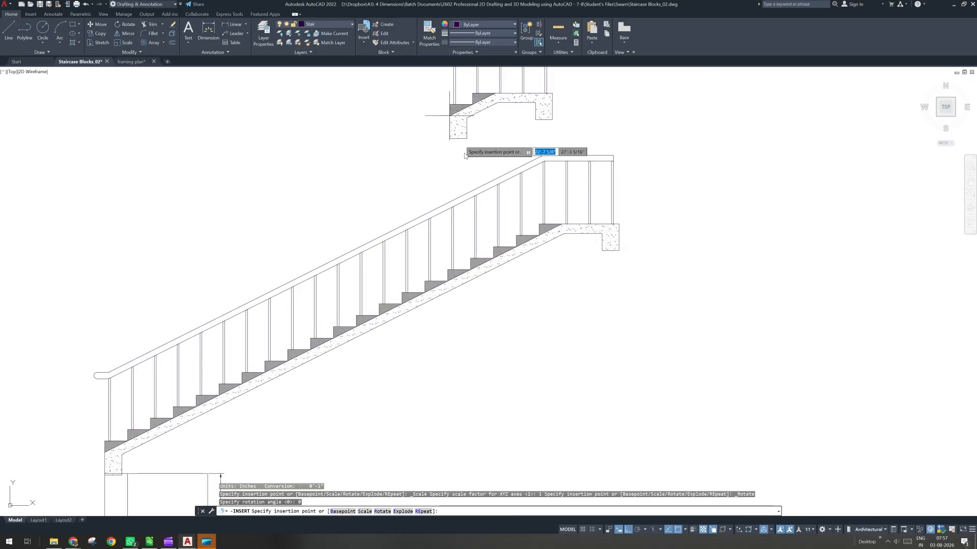
scroll(478, 250, up, 4)
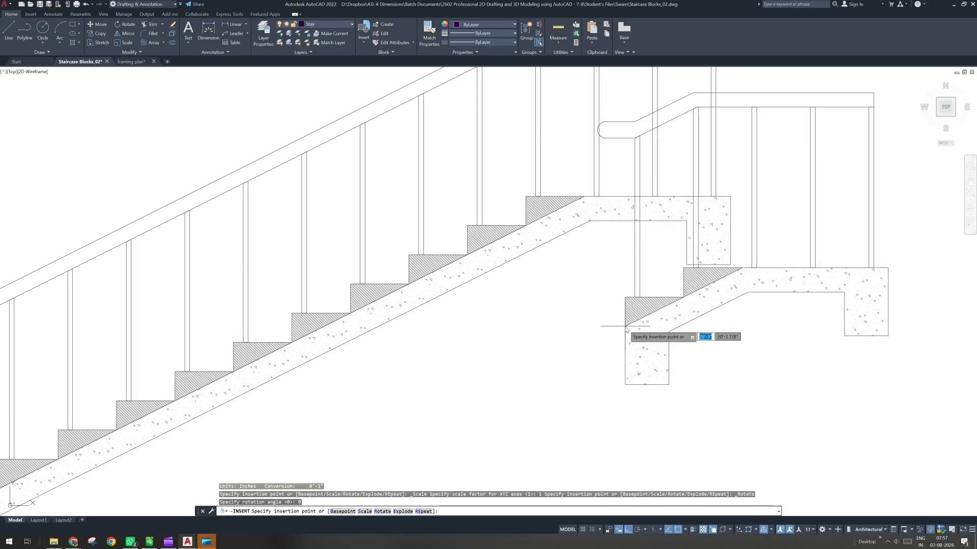
click(526, 196)
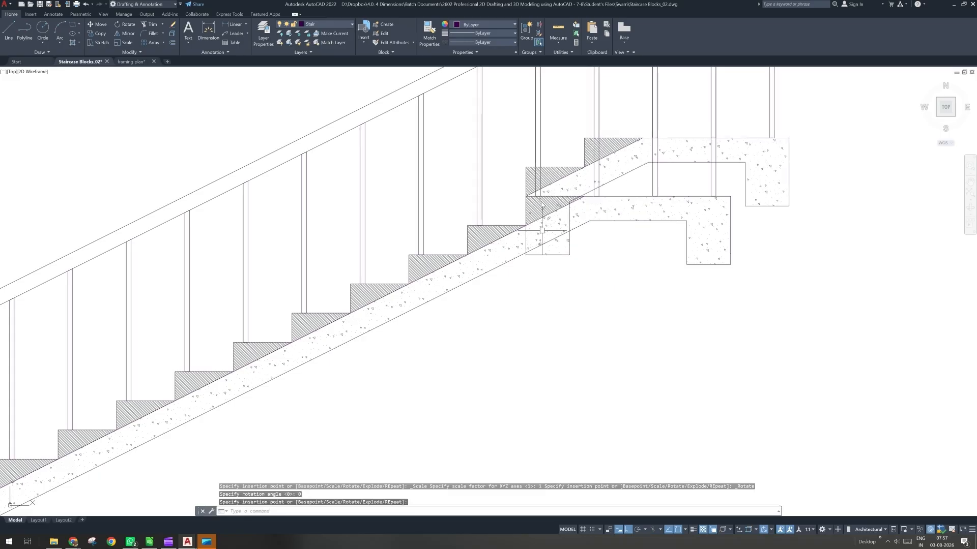
- Flip the inserted flight so it climbs in the opposite direction, and stretch it to seven steps
click(544, 188)
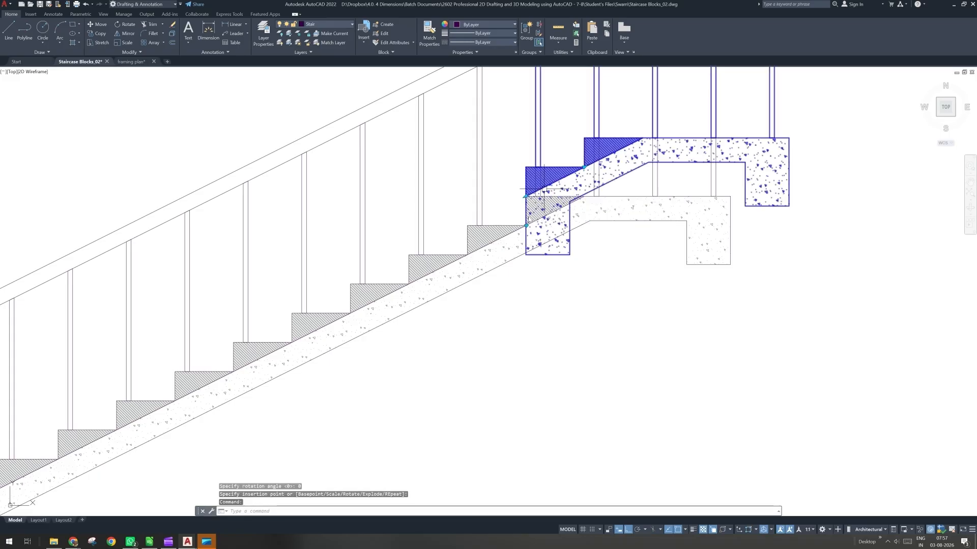
click(526, 225)
middle_drag(535, 273, 527, 347)
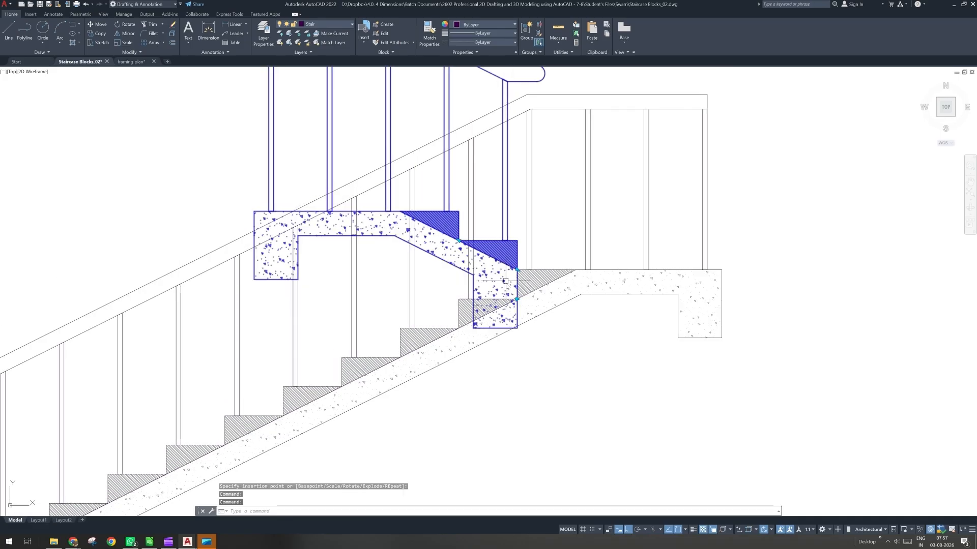
scroll(506, 281, down, 2)
click(489, 299)
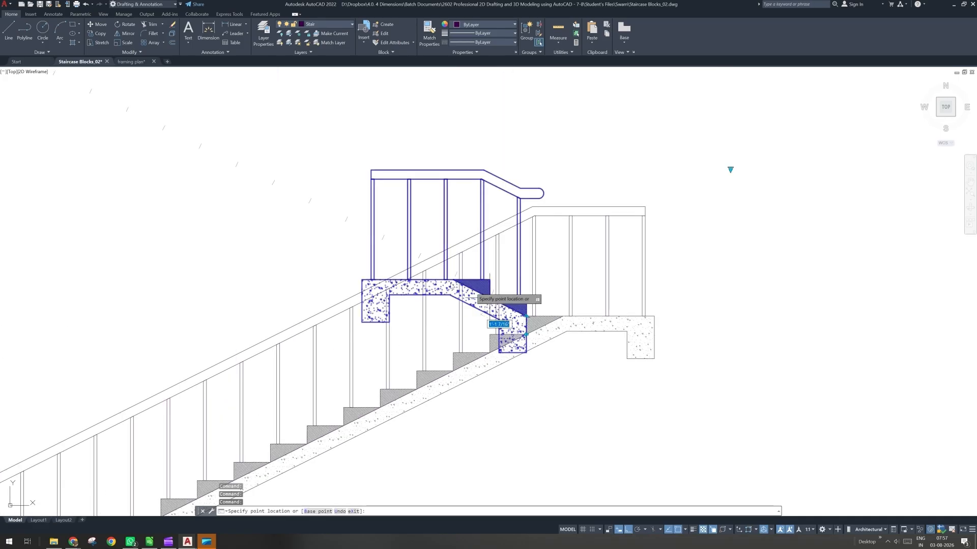
click(277, 214)
scroll(297, 243, down, 4)
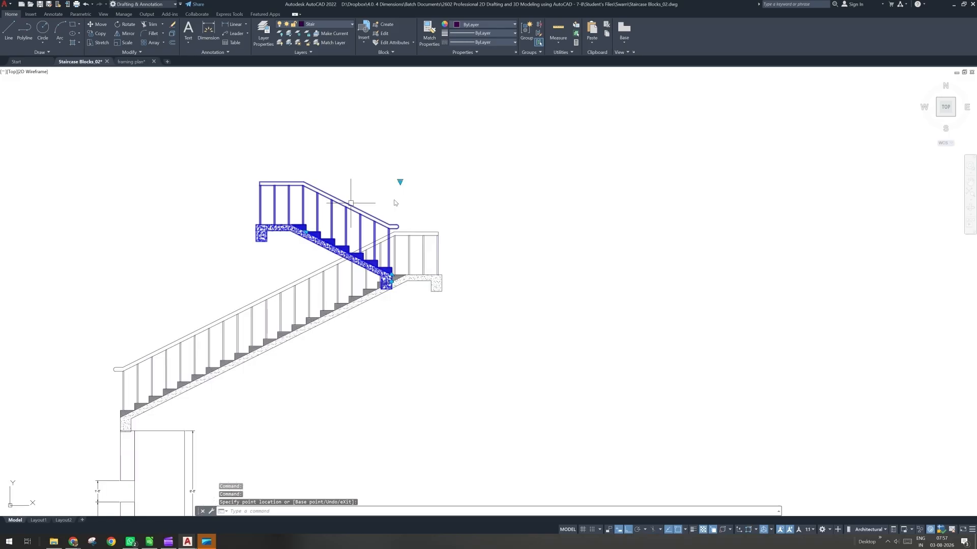
- Switch the upper flight's visibility state to Without Plinth Beam
click(401, 181)
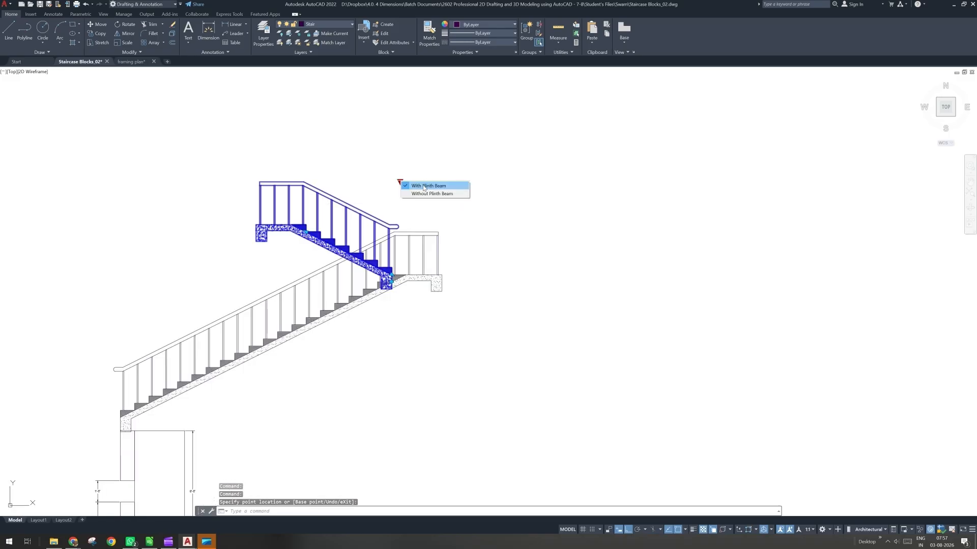
click(424, 187)
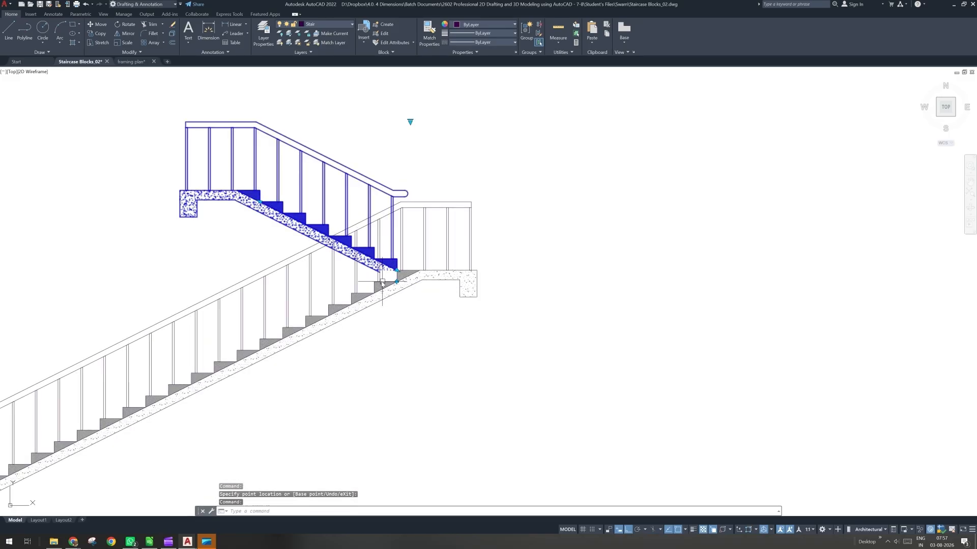
scroll(383, 280, up, 5)
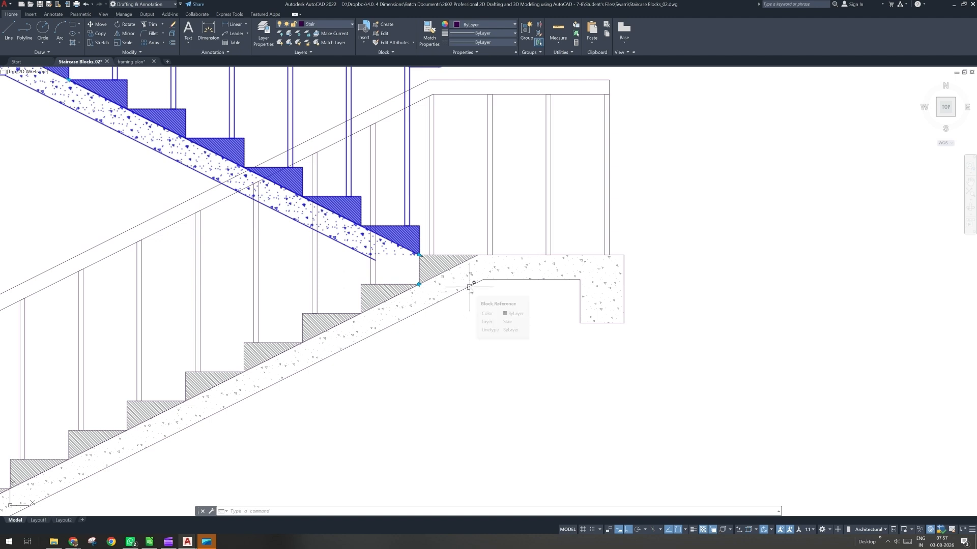
- Draw a horizontal line from the start of the landing's underside back beneath the upper flight
key(l)
key(Return)
click(481, 280)
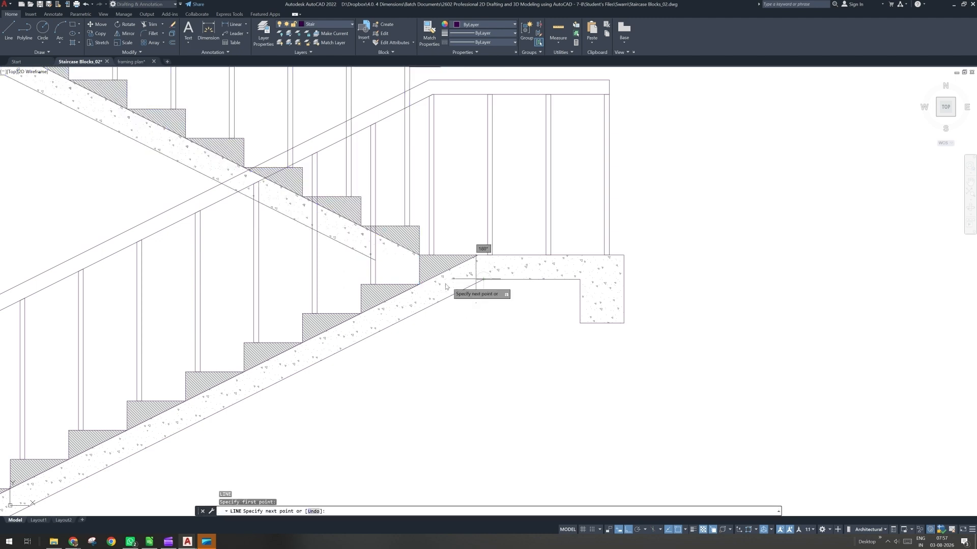
click(337, 279)
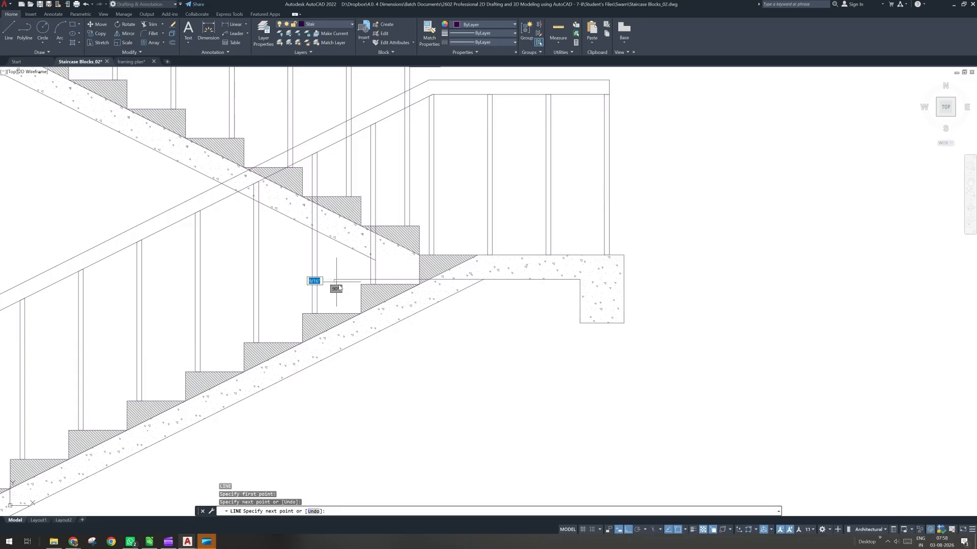
key(Escape)
- Draw a short line along the last part of the upper flight's sloping underside, ending at its lower end
scroll(359, 260, up, 4)
key(Return)
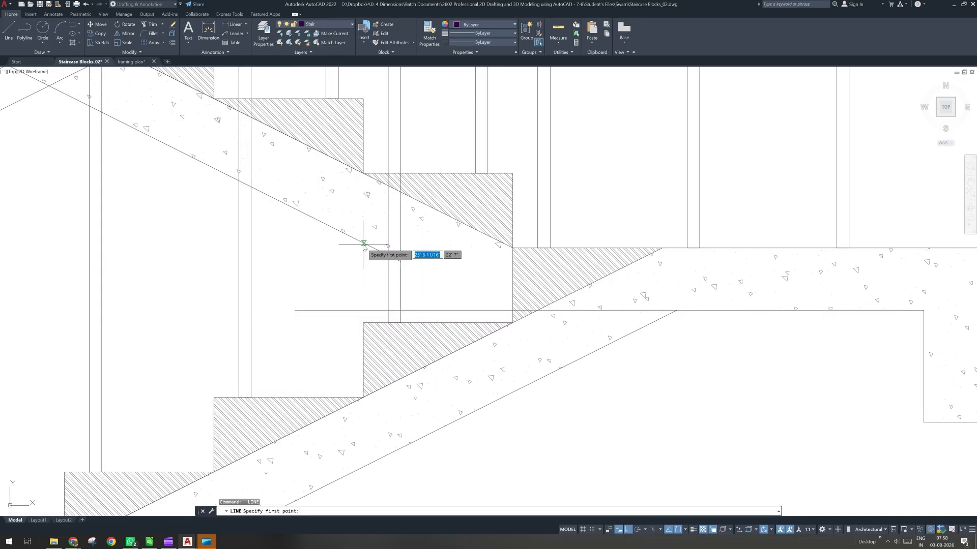
click(364, 244)
click(400, 261)
key(Escape)
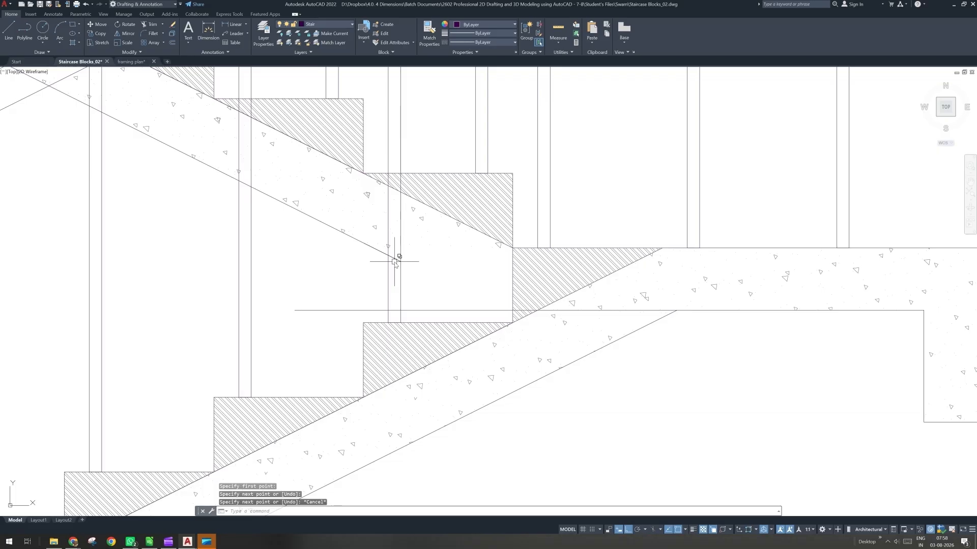
text(e)
key(Return)
click(398, 260)
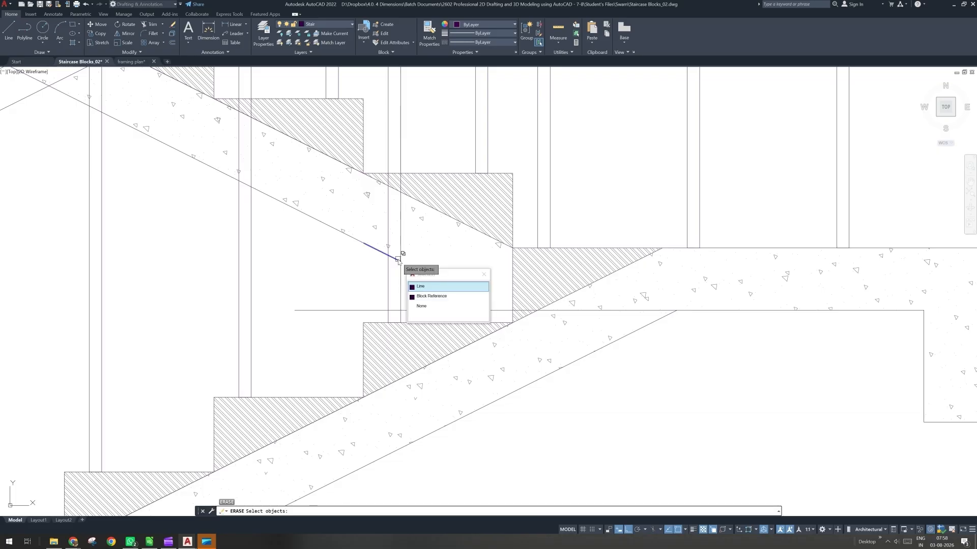
click(399, 261)
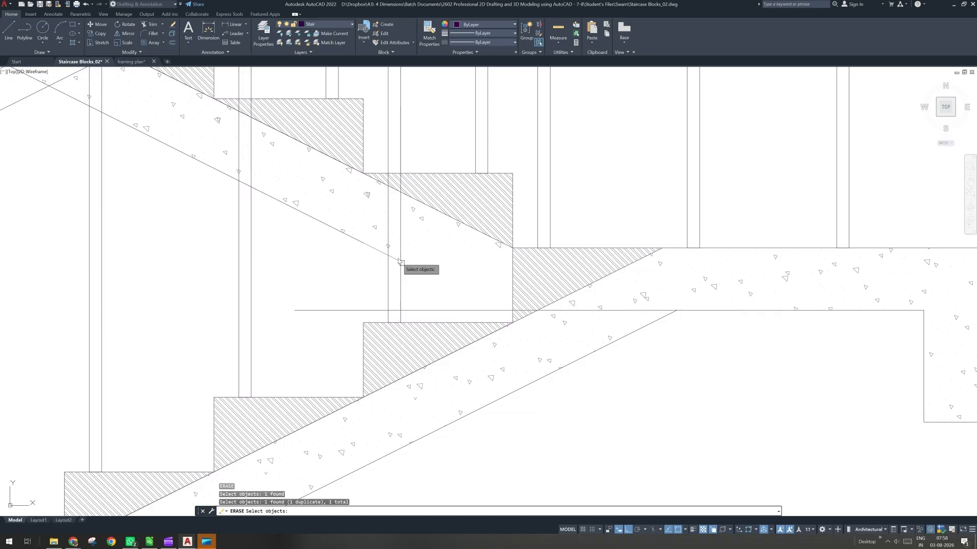
click(397, 260)
click(419, 286)
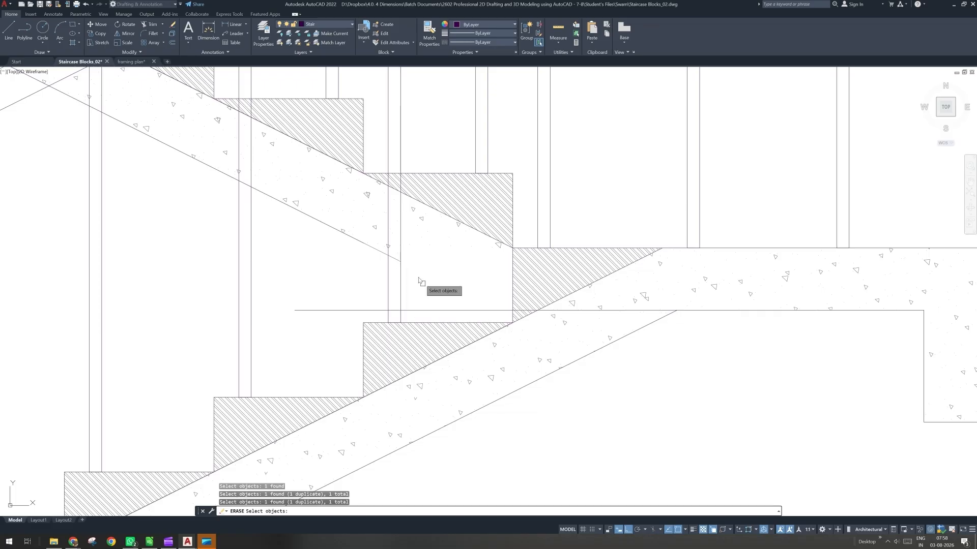
key(Escape)
click(400, 261)
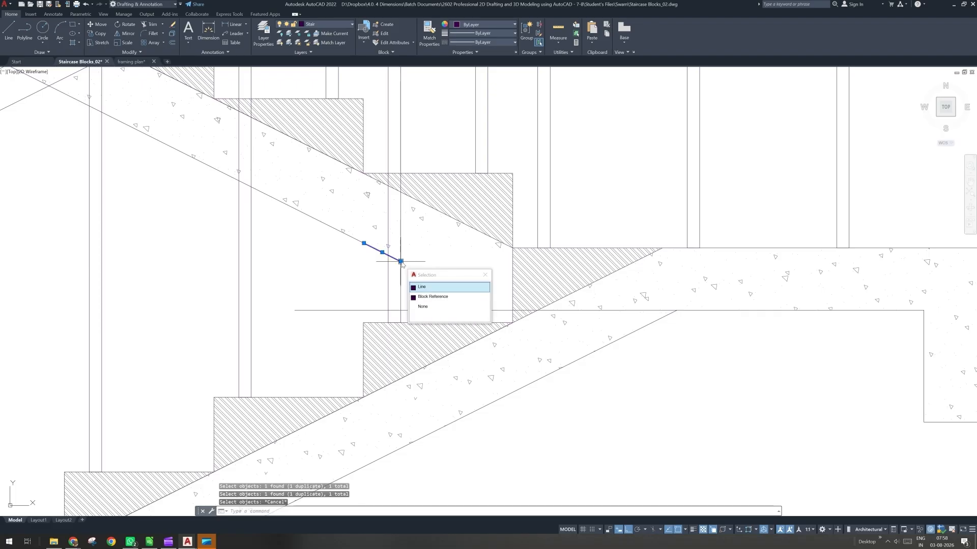
mouse_move(401, 262)
key(Escape)
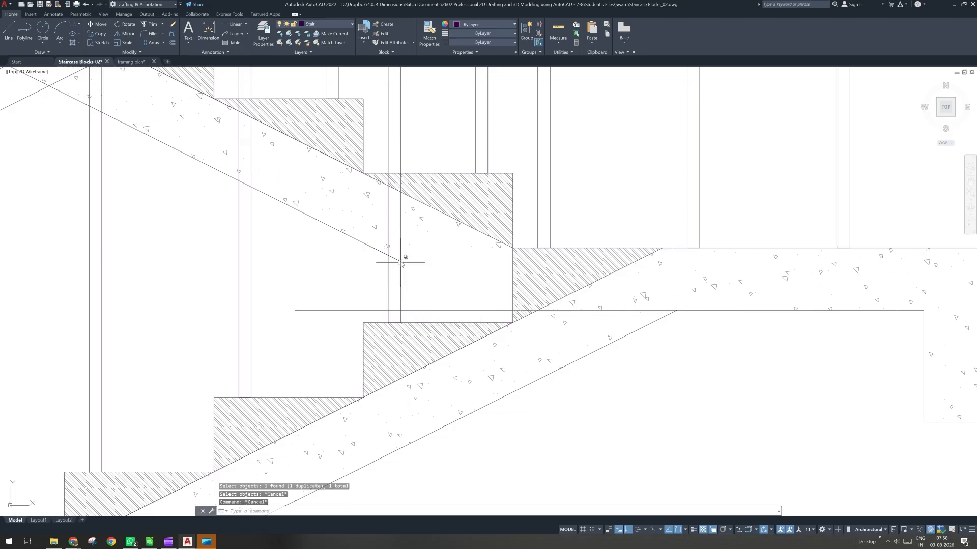
- Lengthen the short sloping line along its direction past the horizontal landing line, with Ortho off
click(400, 263)
click(401, 262)
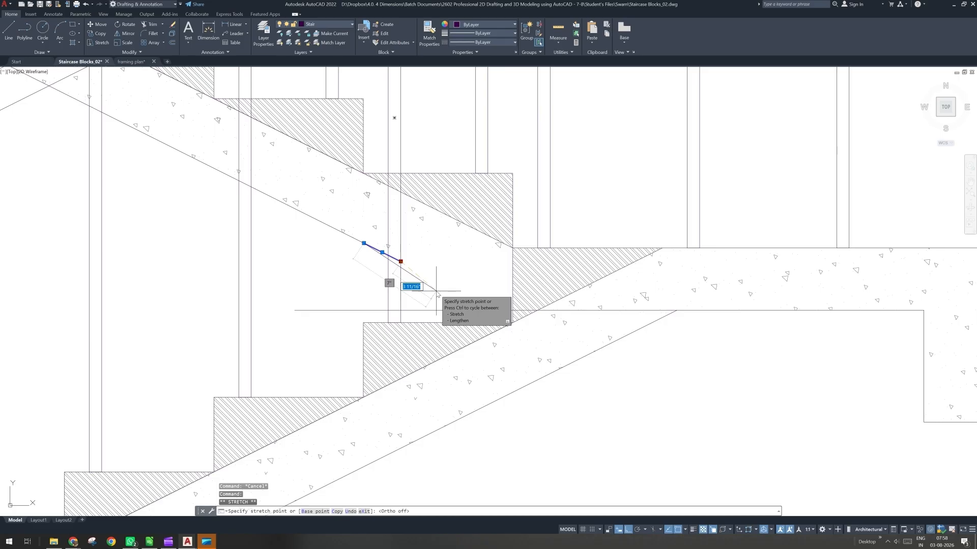
key(F8)
key(ctrl)
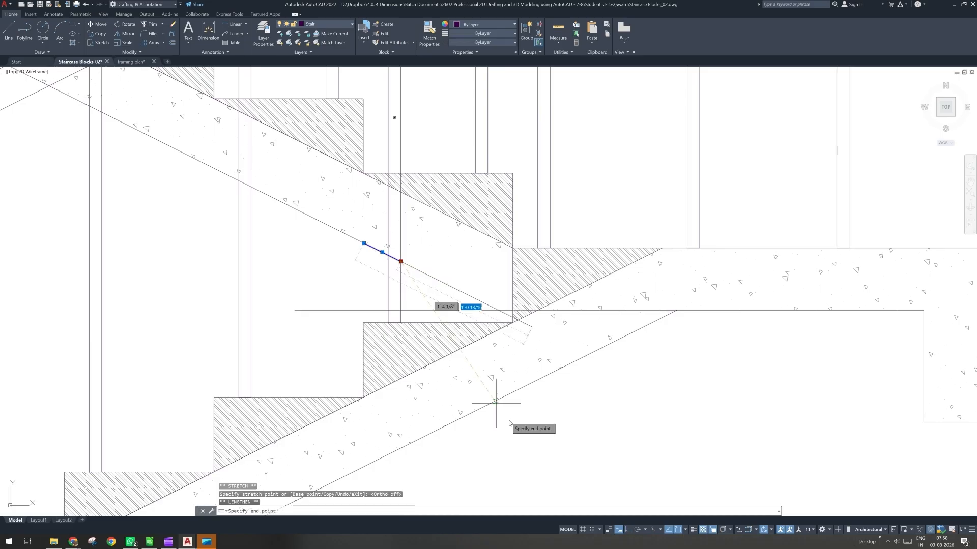
click(526, 446)
key(Escape)
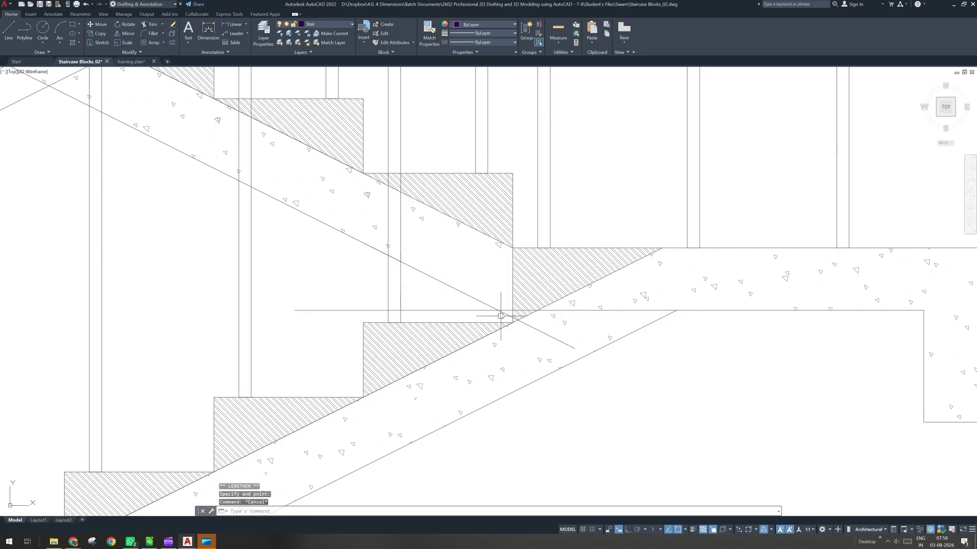
- Move the sloping line's upper endpoint to the lower end of the upper flight's underside
click(472, 297)
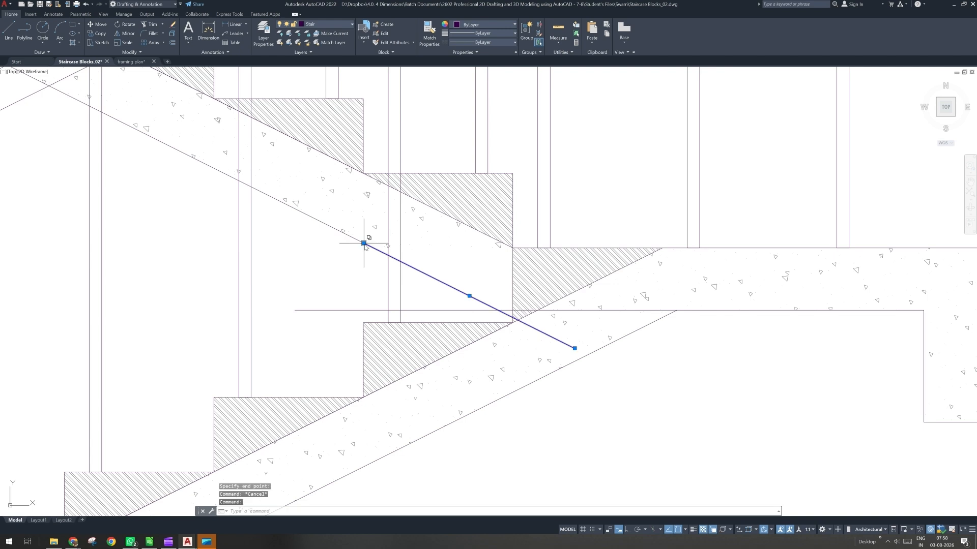
click(363, 244)
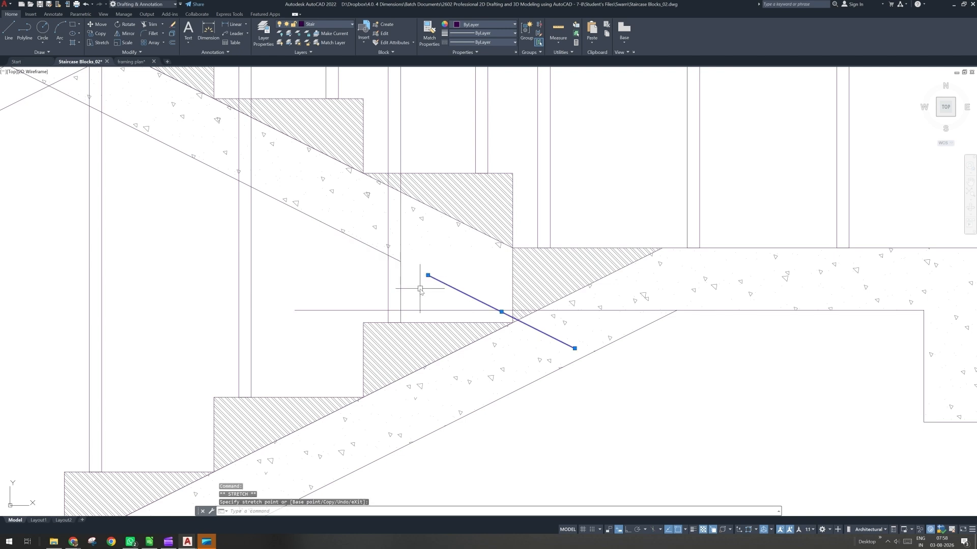
click(401, 263)
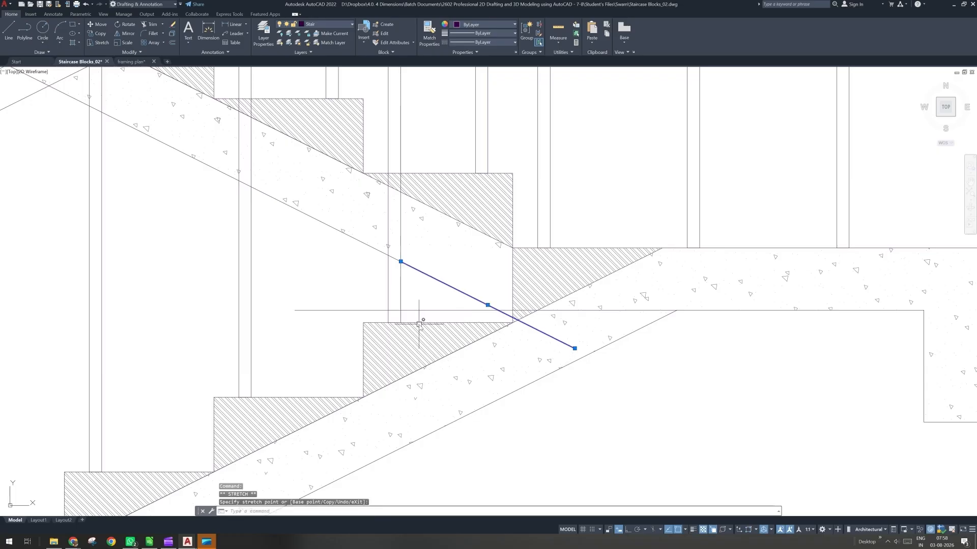
key(Escape)
- Trim the sloping and horizontal lines so they meet at a clean corner beneath the upper flight
scroll(431, 267, down, 2)
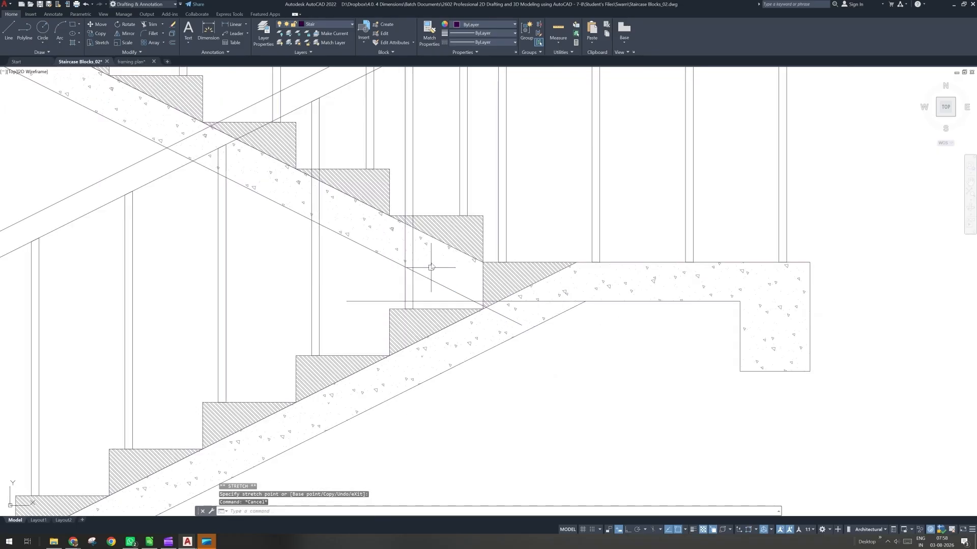
scroll(465, 295, down, 2)
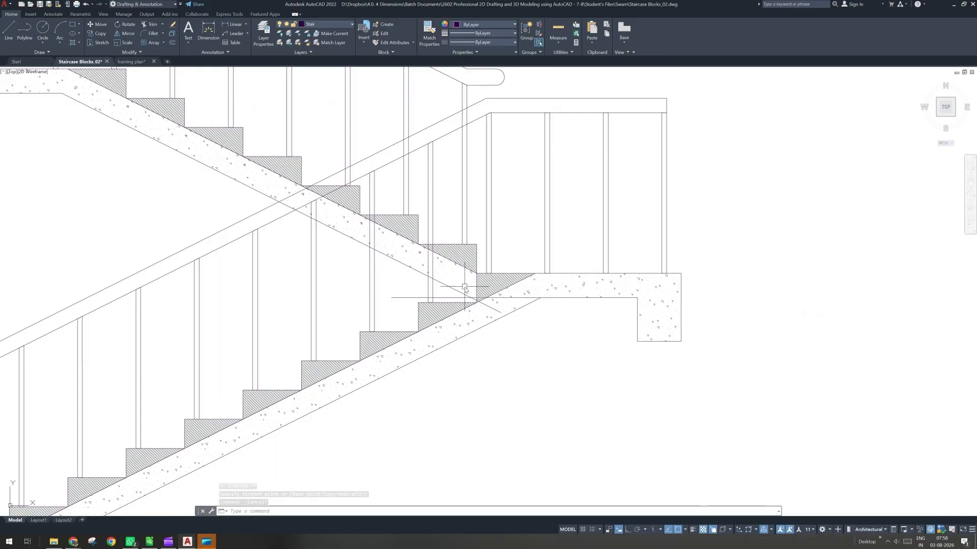
scroll(464, 287, up, 2)
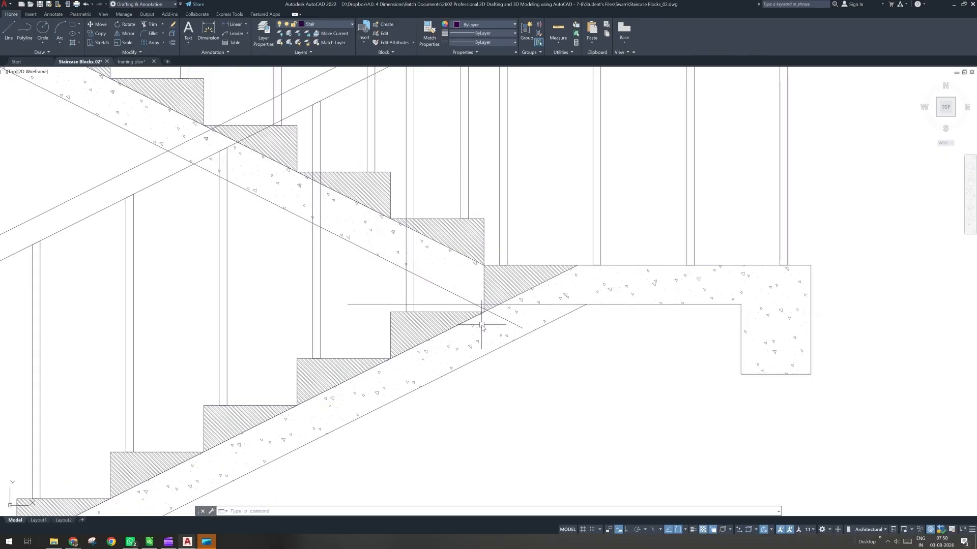
text(tr)
key(Return)
scroll(507, 319, up, 4)
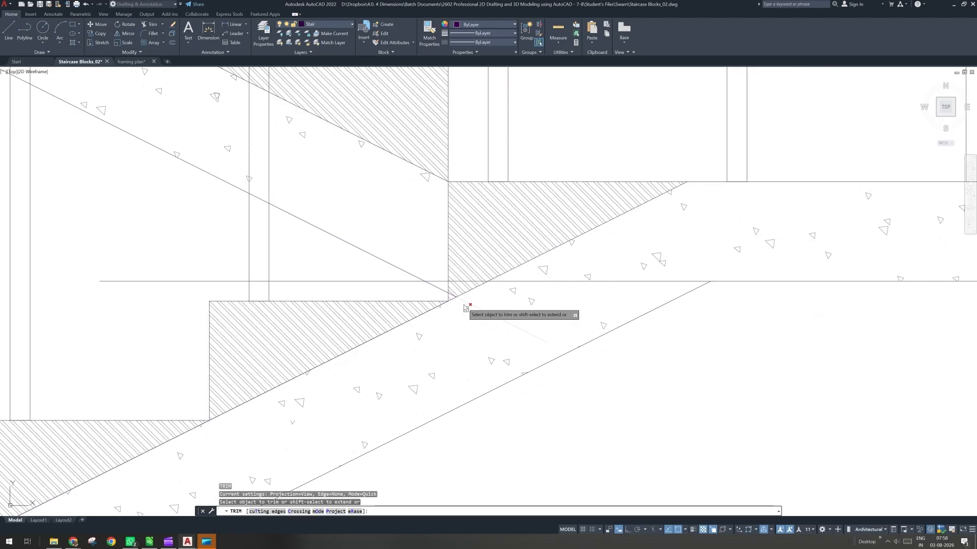
click(464, 308)
click(443, 292)
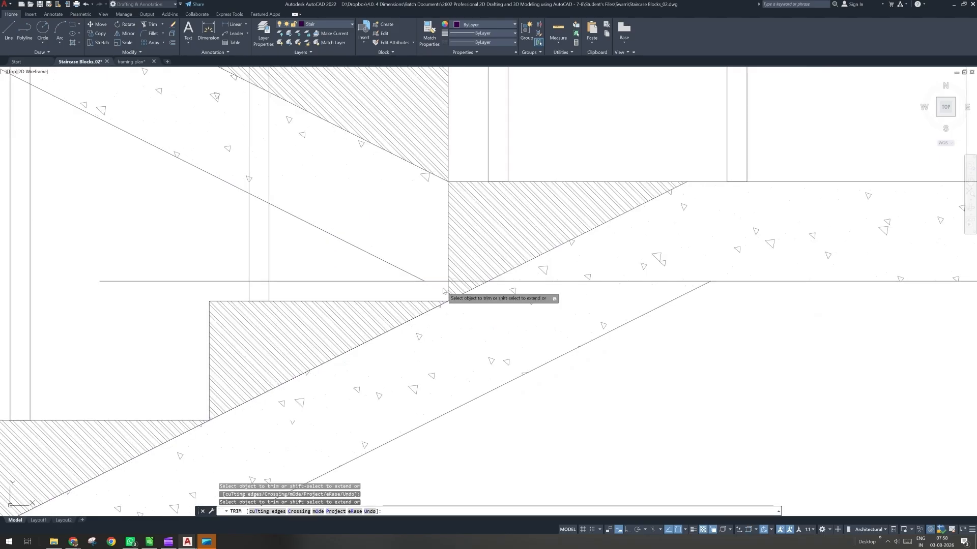
click(410, 282)
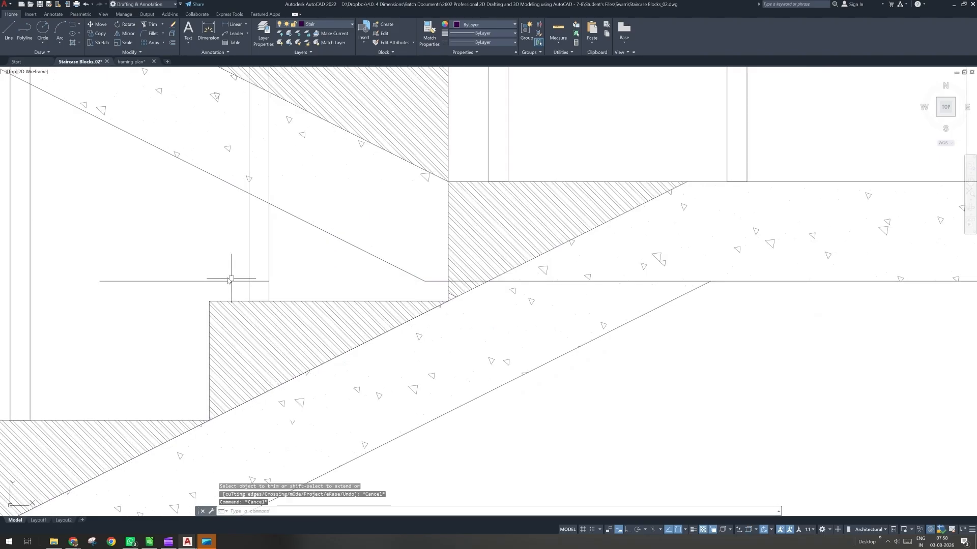
key(Escape)
key(Escape)
- Erase the leftover piece of the horizontal line below the upper flight
click(227, 278)
click(212, 291)
key(Delete)
- Shorten the horizontal line beneath the upper flight so it ends at the vertical riser face of the lower flight
click(412, 293)
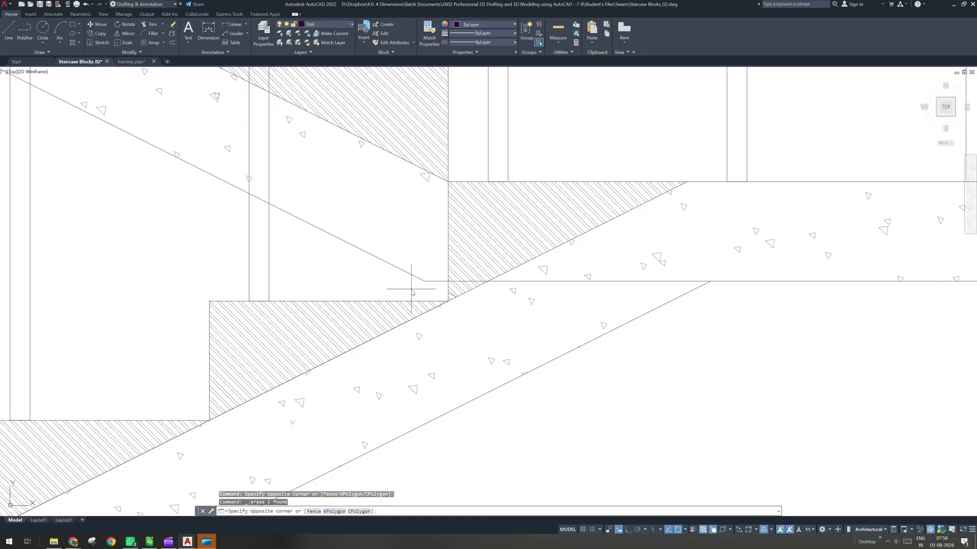
click(496, 319)
scroll(497, 319, down, 2)
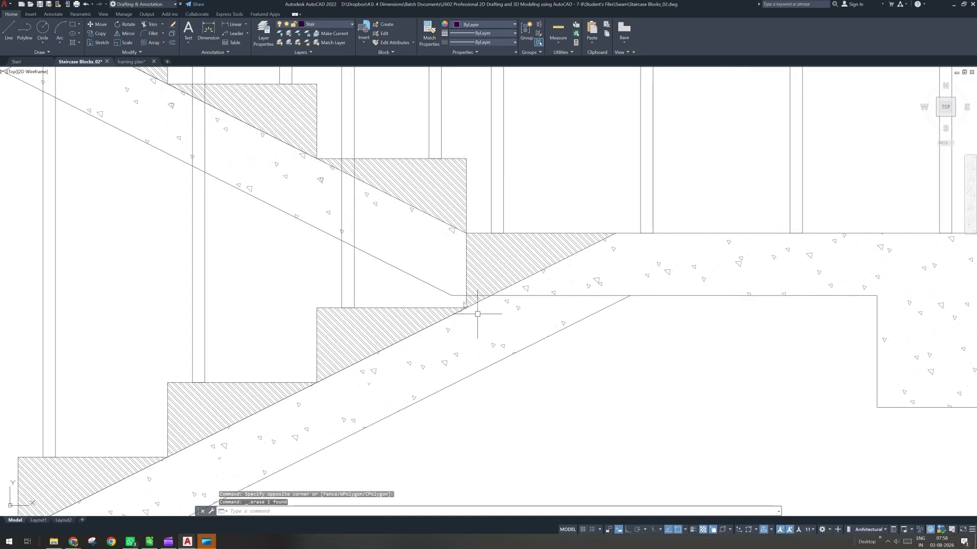
click(481, 296)
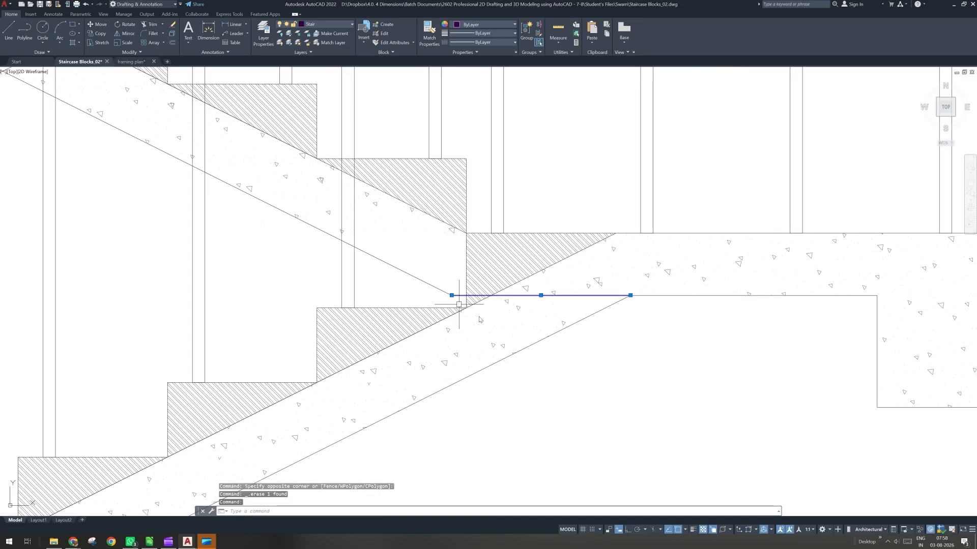
click(631, 296)
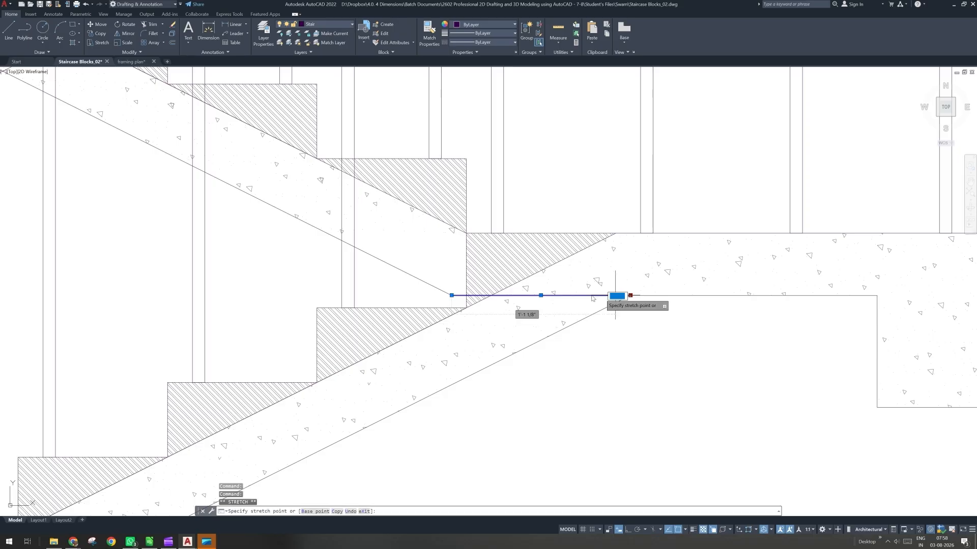
click(466, 296)
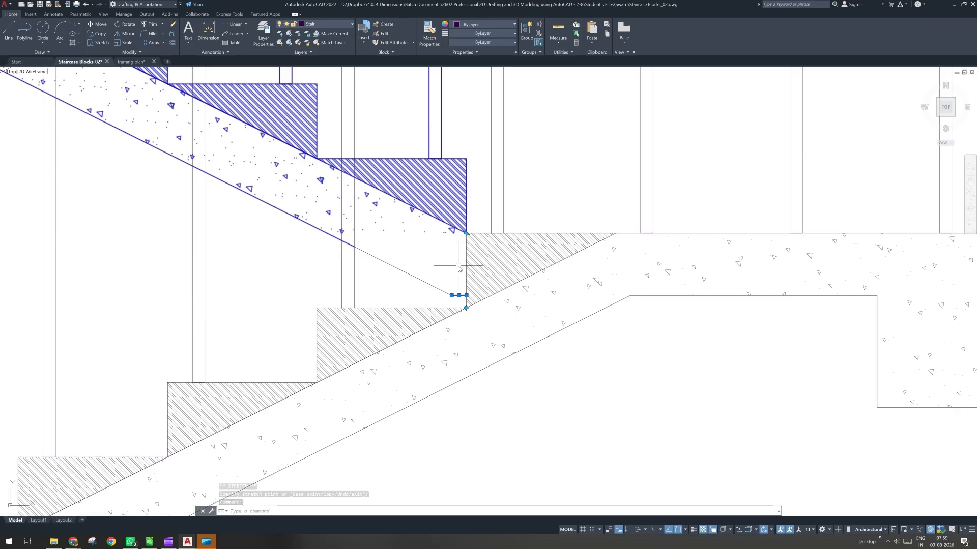
click(377, 242)
key(Escape)
key(Escape)
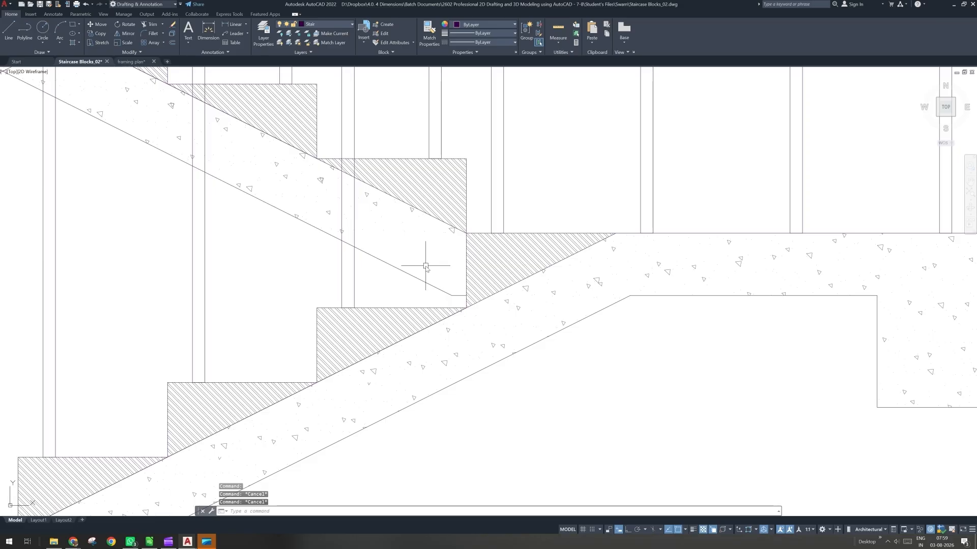
- Draw a horizontal line with Ortho on from the upper flight's bottom riser corner to its sloping underside, adjusting the far endpoint to meet it
text(l)
key(Return)
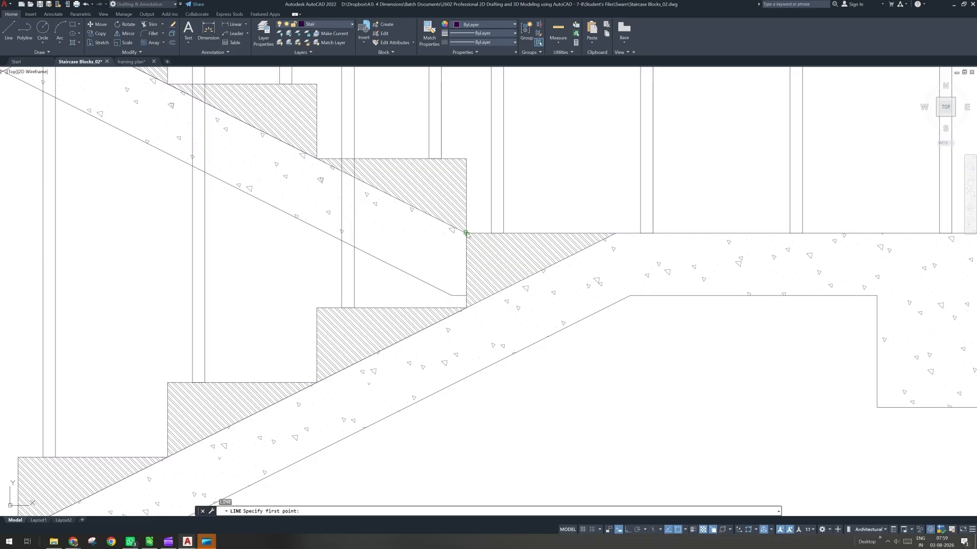
click(466, 233)
key(F8)
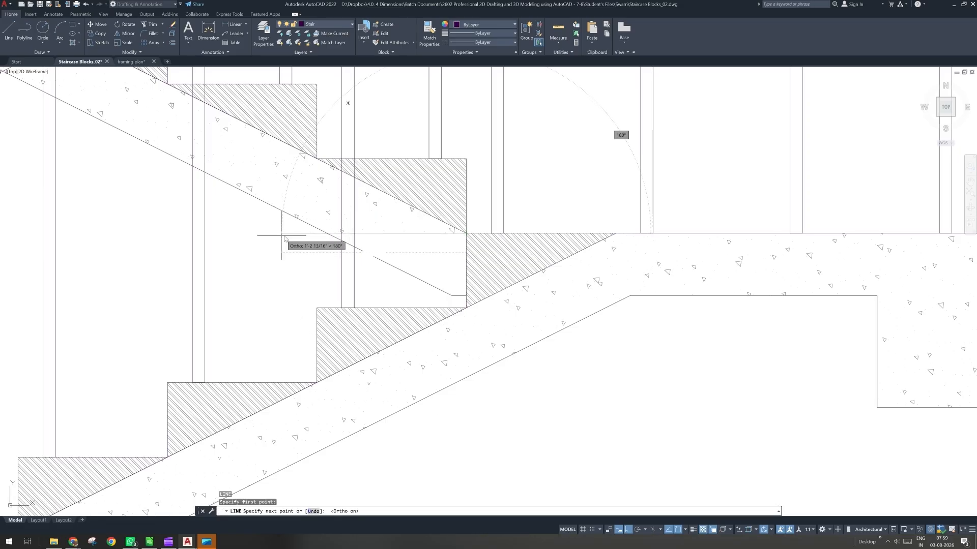
key(Escape)
click(294, 234)
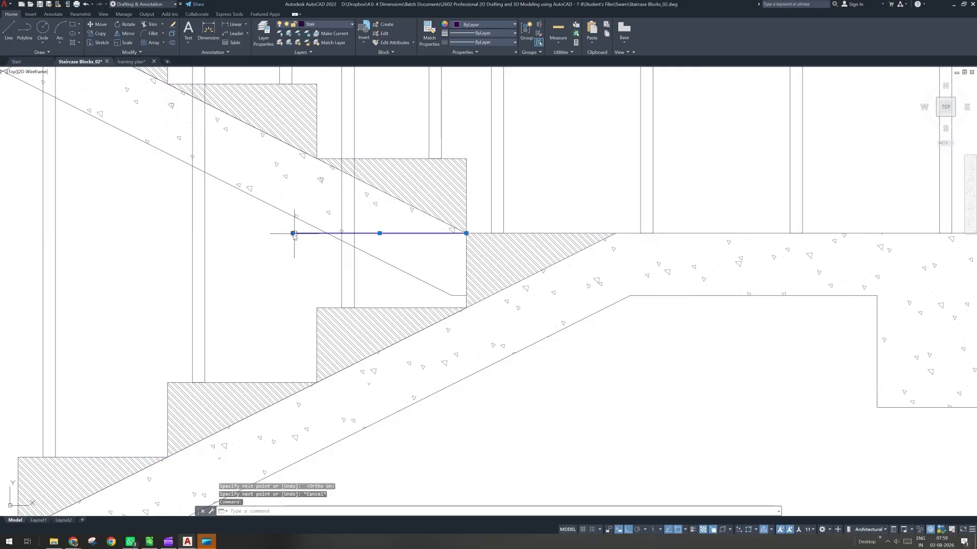
click(293, 233)
click(323, 234)
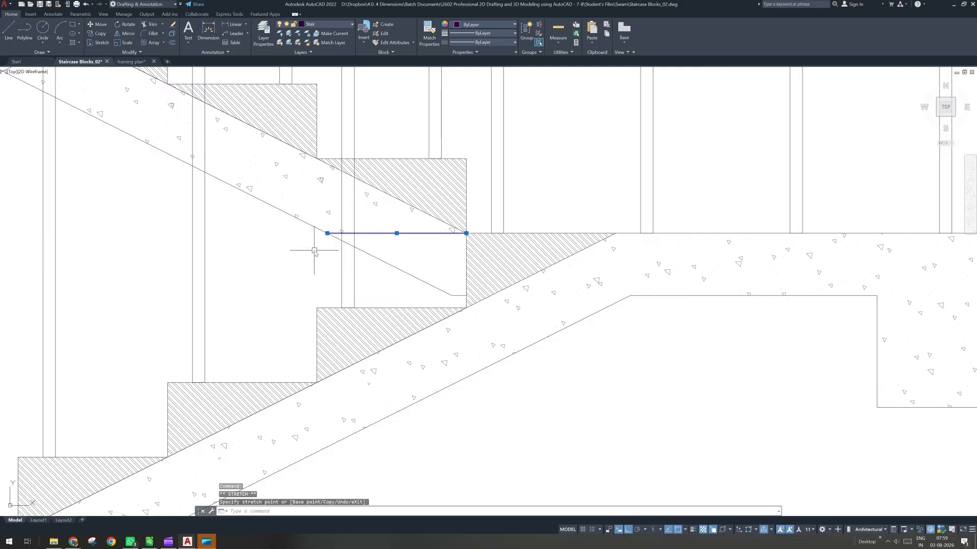
key(Escape)
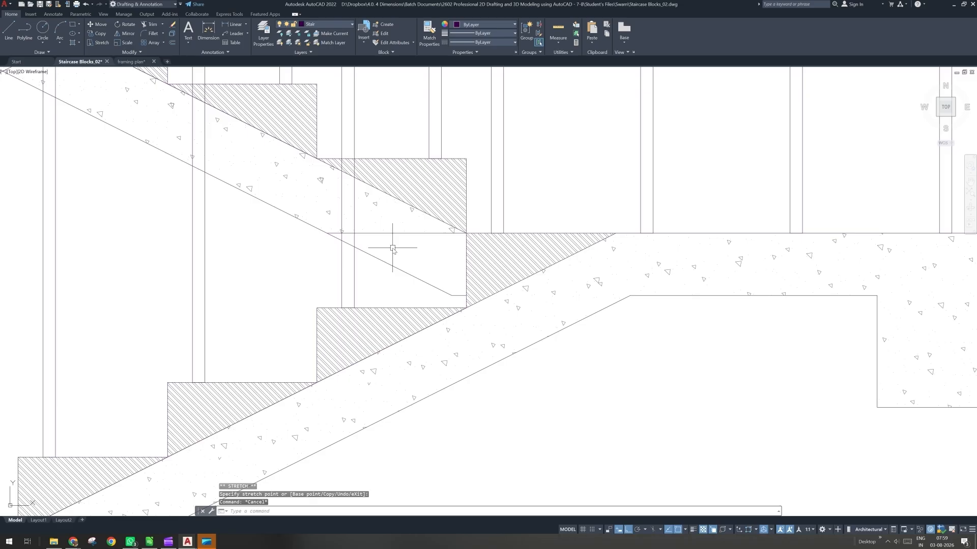
click(407, 235)
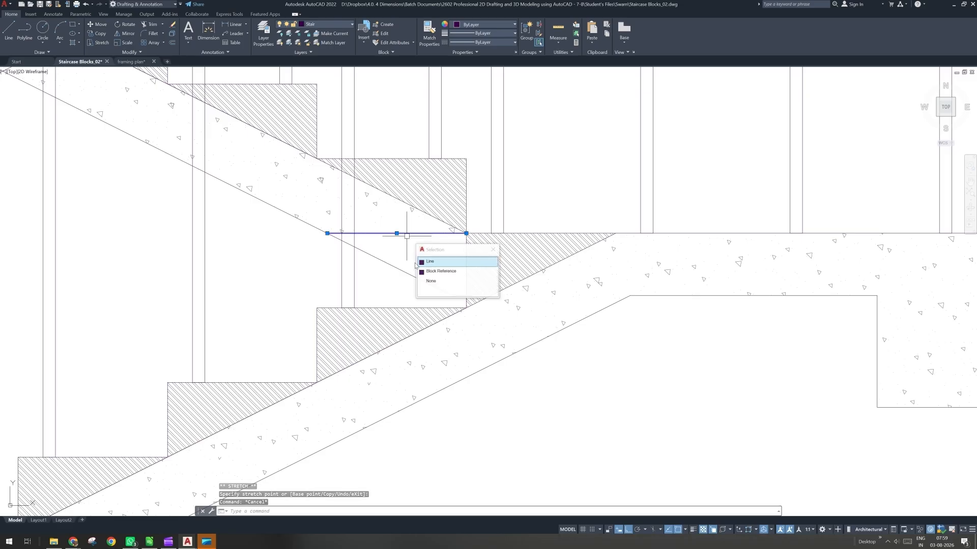
click(449, 263)
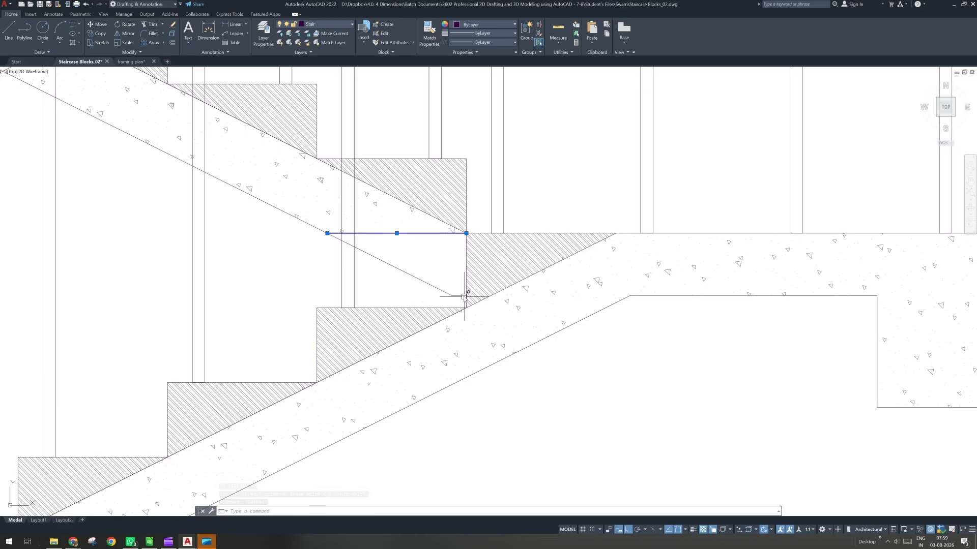
click(465, 296)
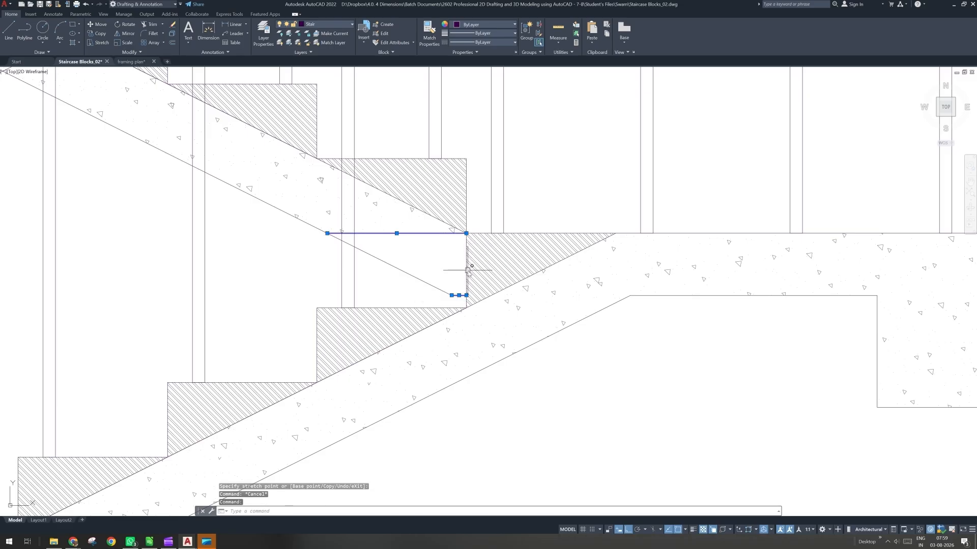
click(426, 283)
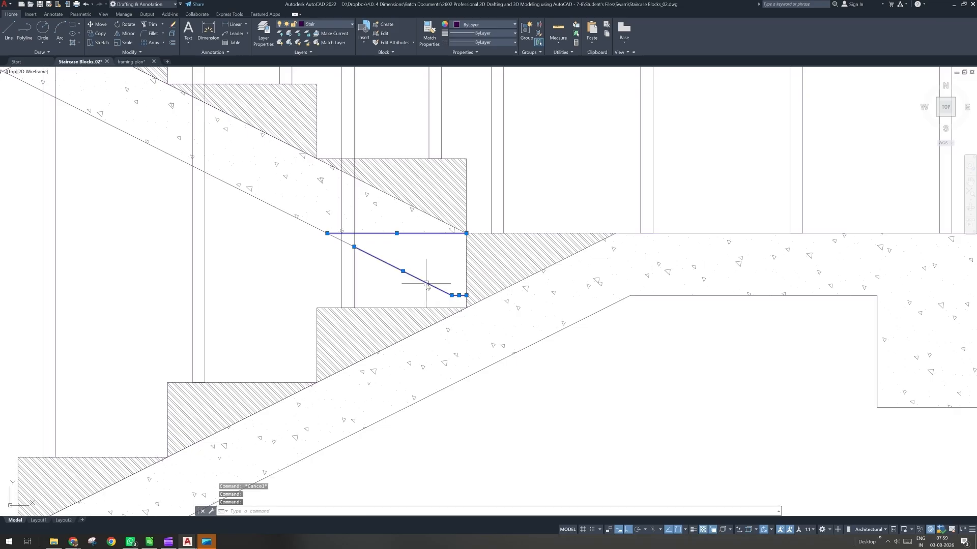
click(337, 240)
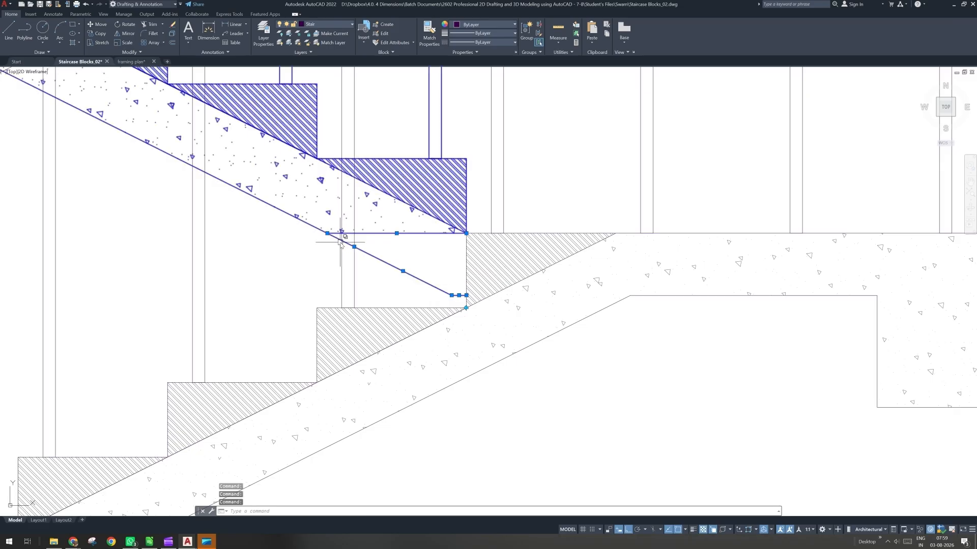
key(Escape)
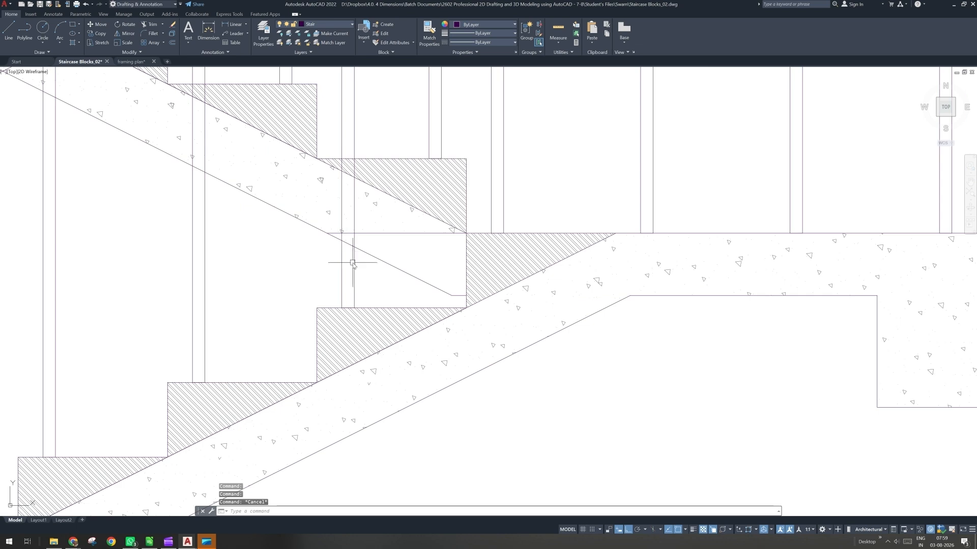
- Hide the lower flight block to isolate the upper flight's end
click(353, 263)
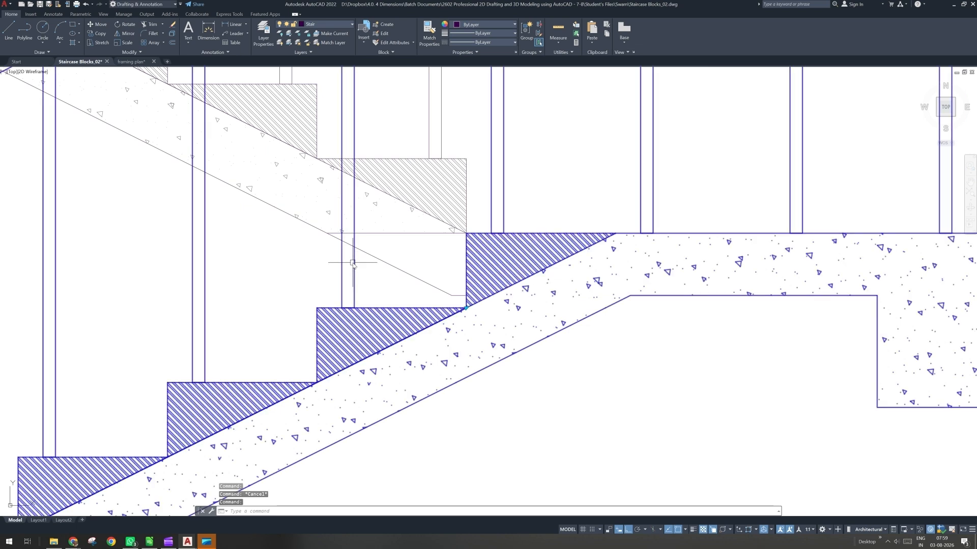
right_click(354, 263)
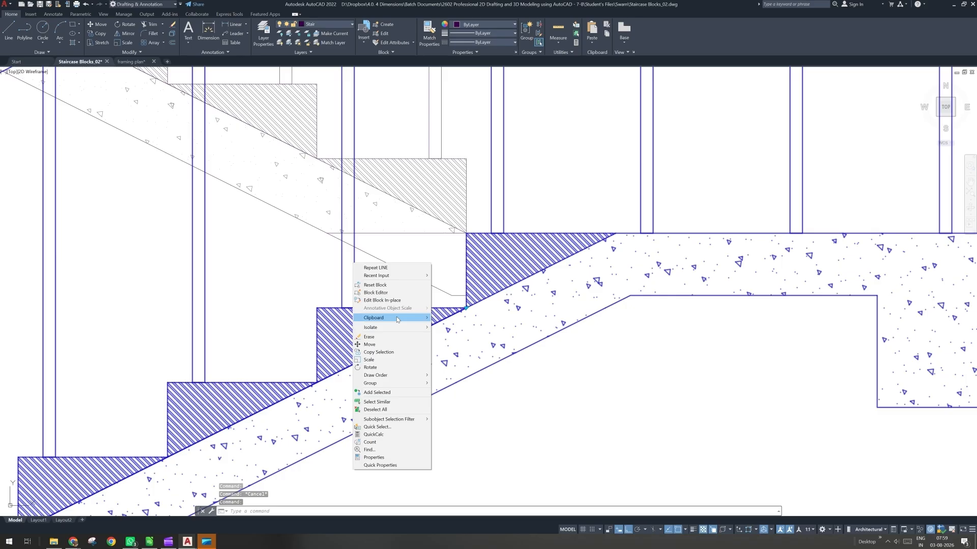
click(446, 335)
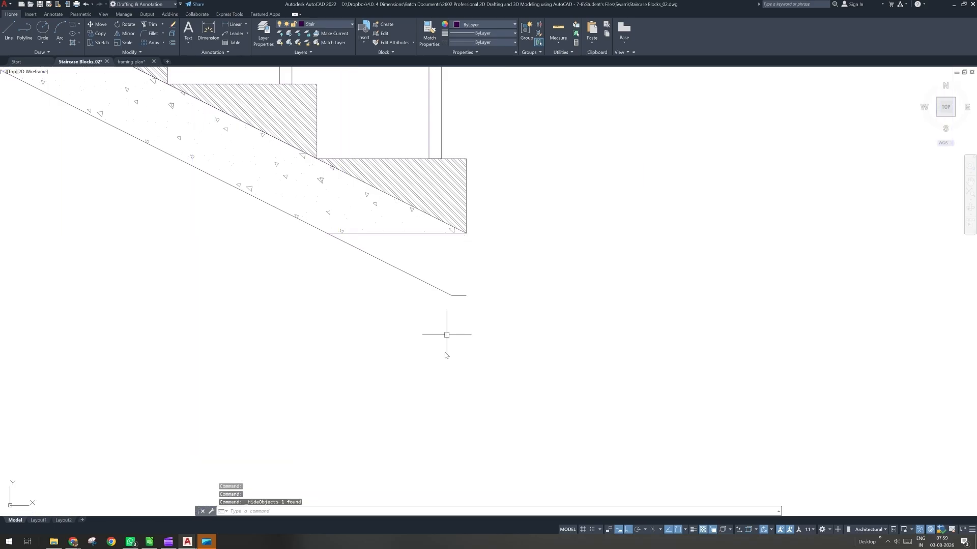
- Draw a vertical line from the short bottom line's free end up to the upper flight's bottom riser corner
text(l)
key(Return)
click(467, 296)
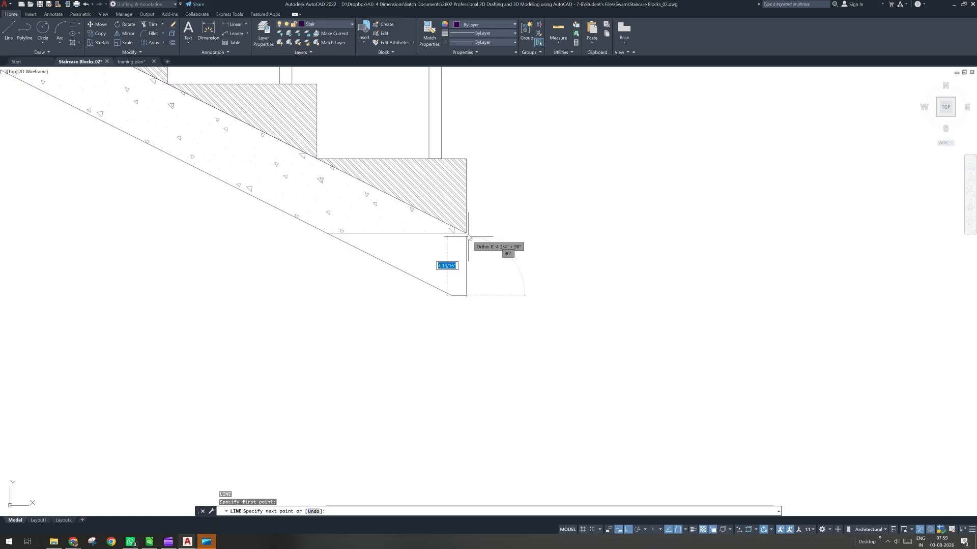
click(468, 234)
key(Return)
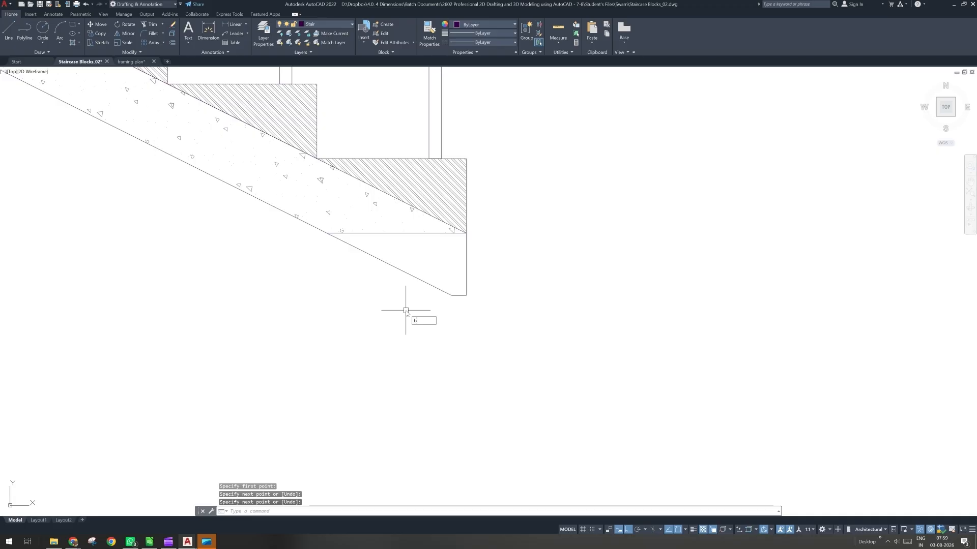
- Create a boundary polyline from the enclosed area beneath the upper flight's lower end
key(Return)
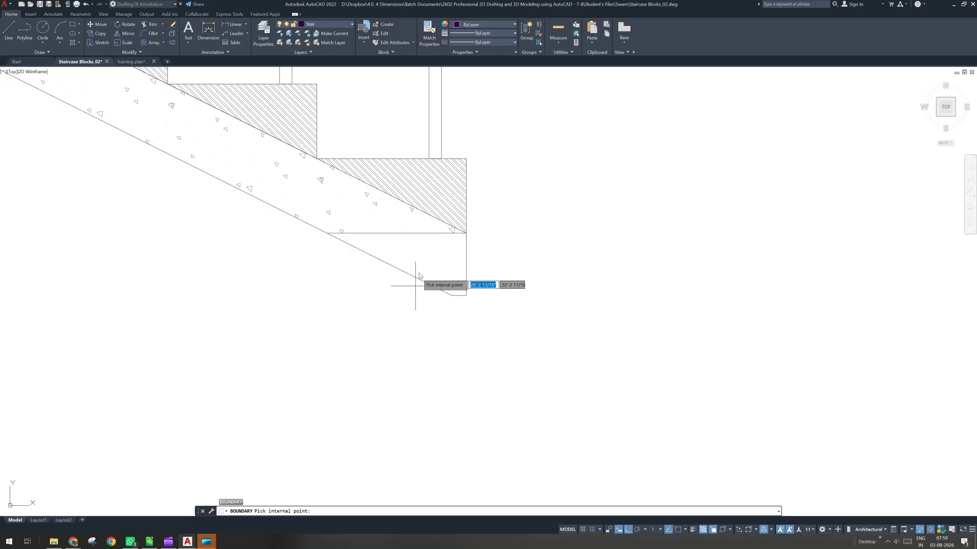
click(419, 276)
key(Return)
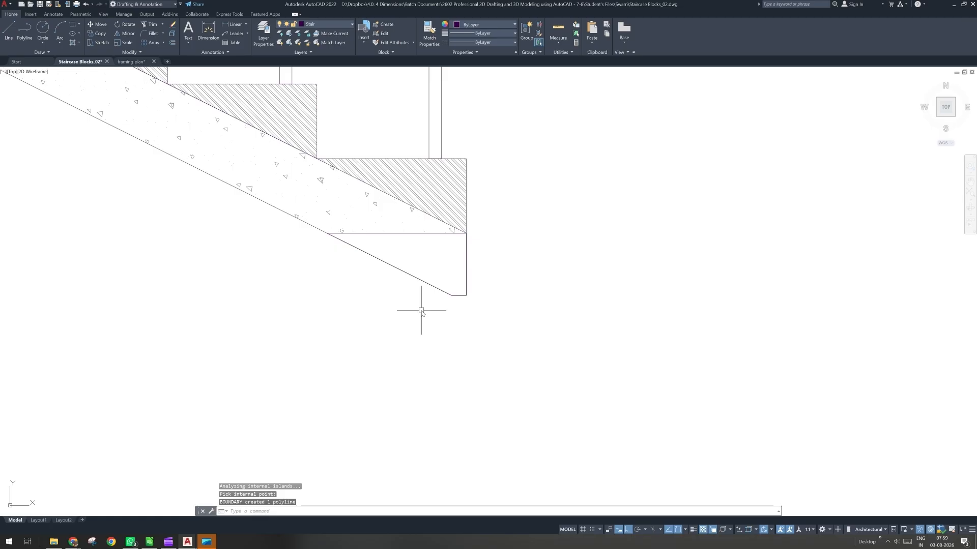
- Start a hatch and try to match its properties to the upper flight's existing concrete hatch
text(h)
key(Return)
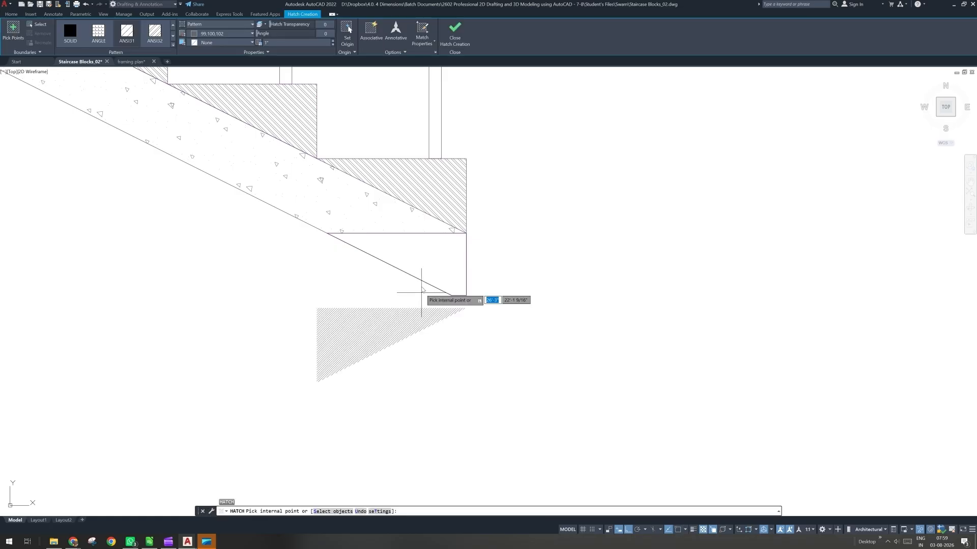
click(415, 33)
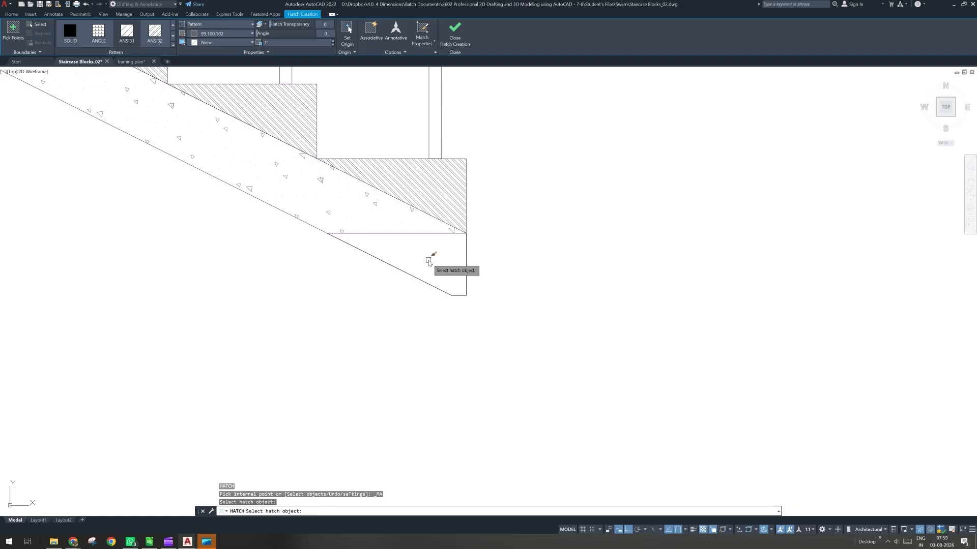
click(337, 232)
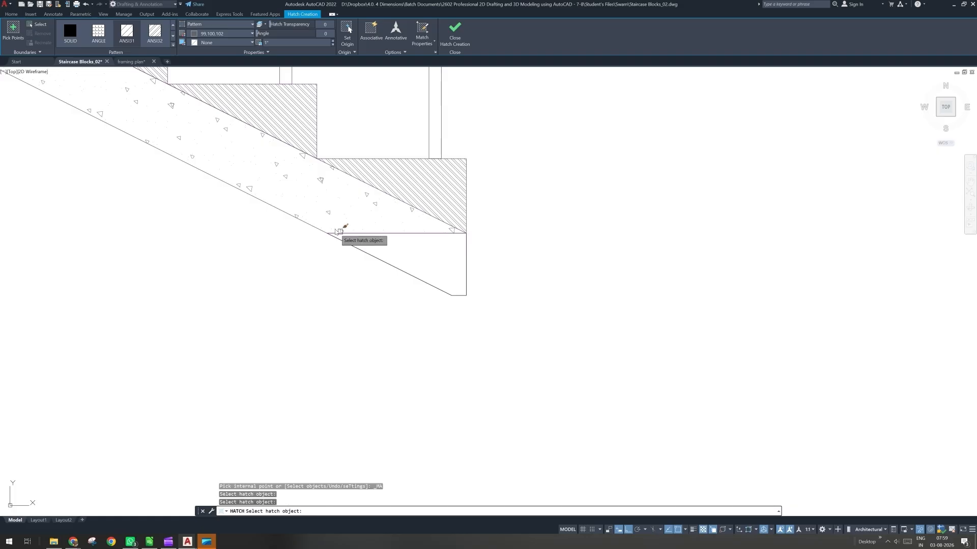
click(331, 214)
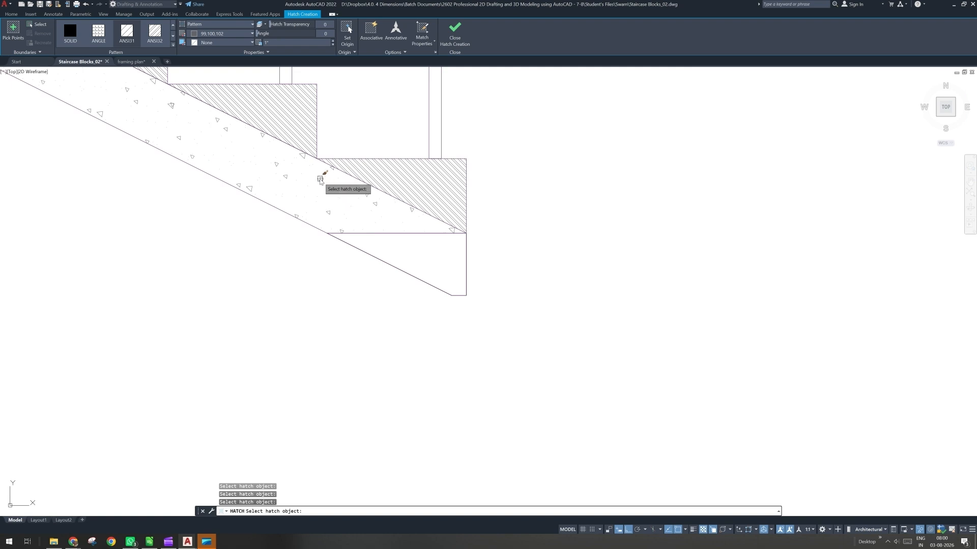
- Fill the enclosed area beneath the upper flight's lower end with the AR-CONC hatch pattern
click(173, 45)
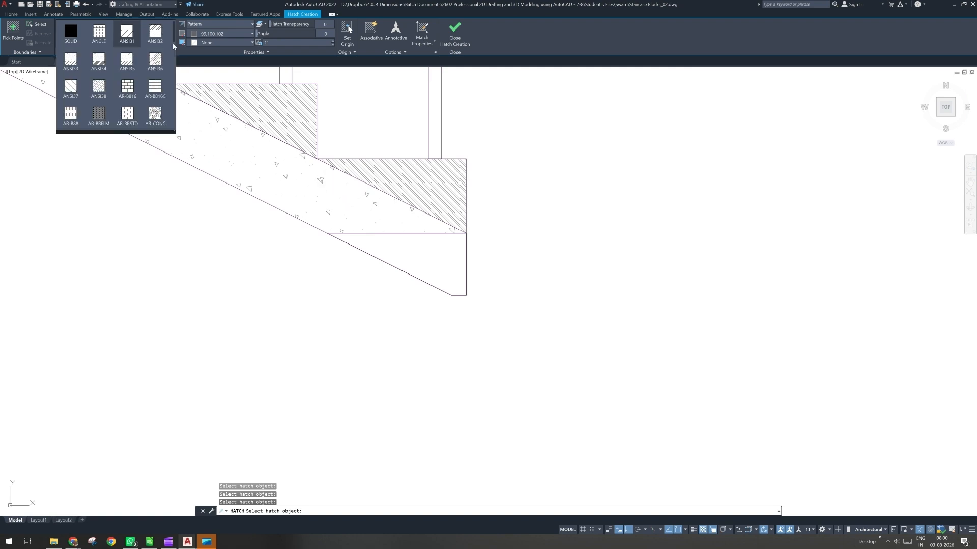
click(157, 118)
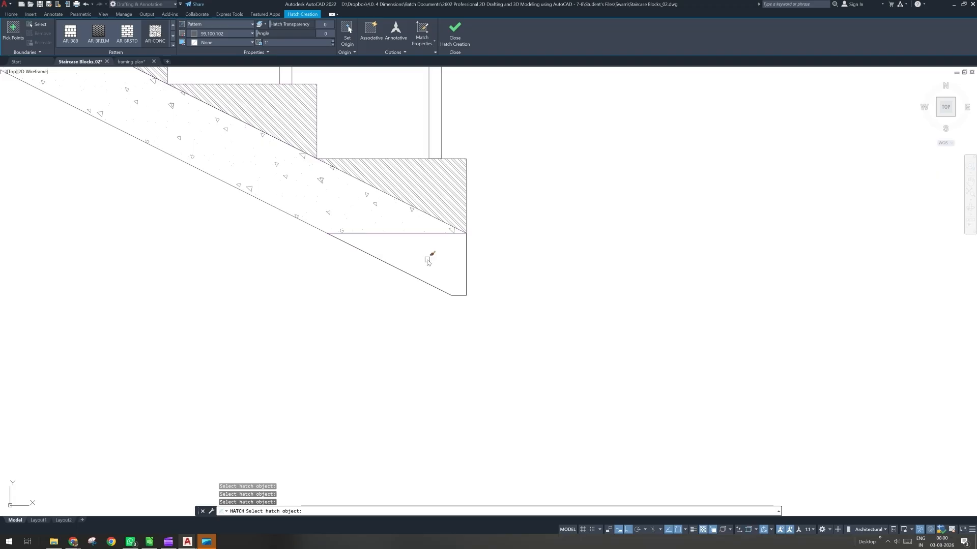
click(16, 38)
click(416, 263)
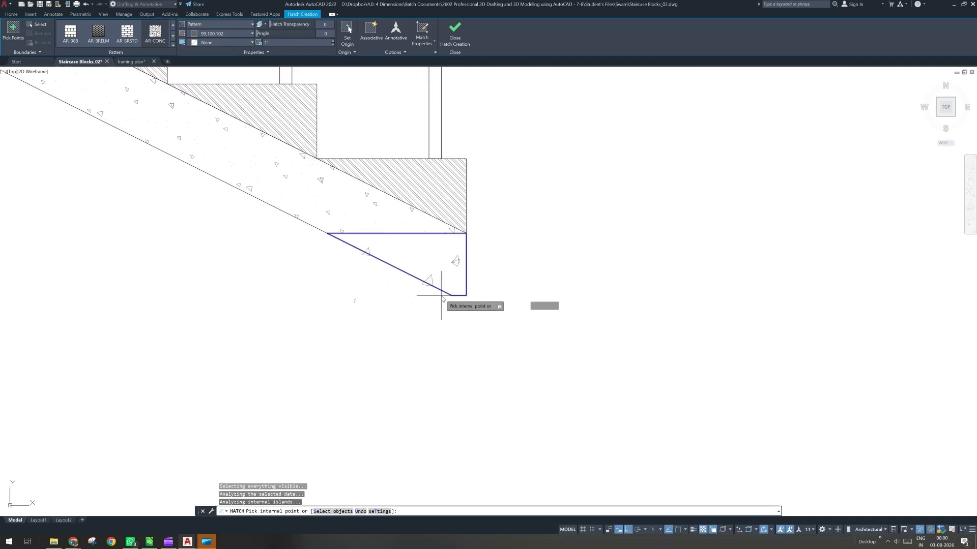
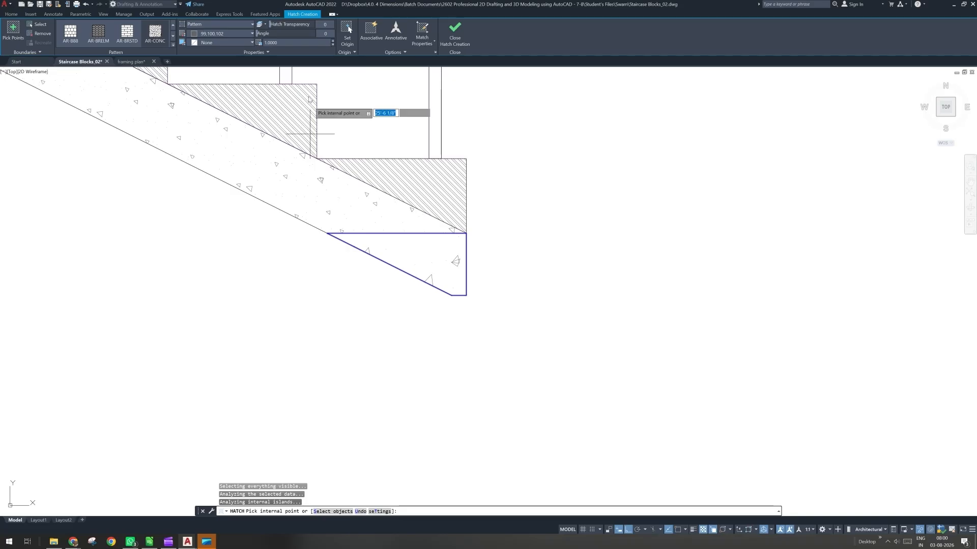
- Set the concrete hatch scale to 0.5 and finish the hatch
click(282, 43)
text(.5)
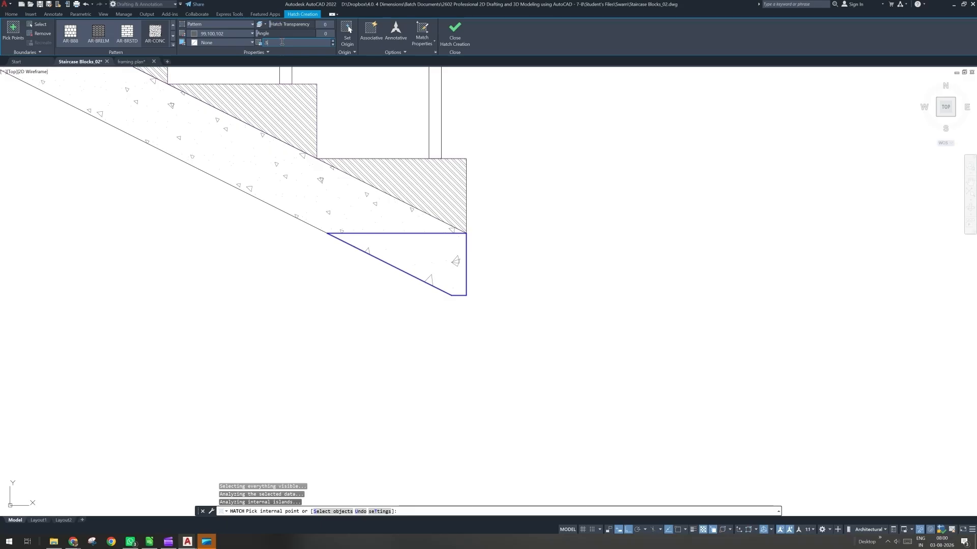
key(Return)
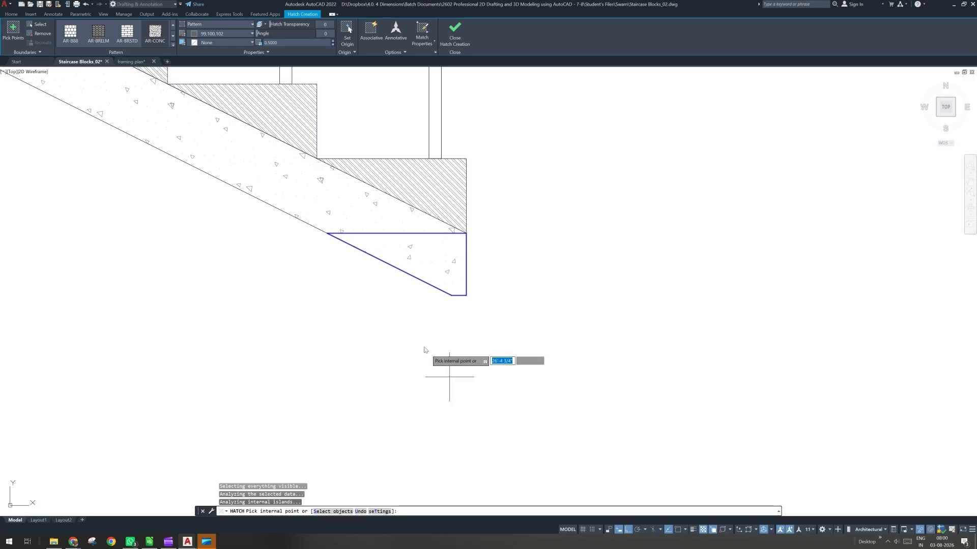
key(Return)
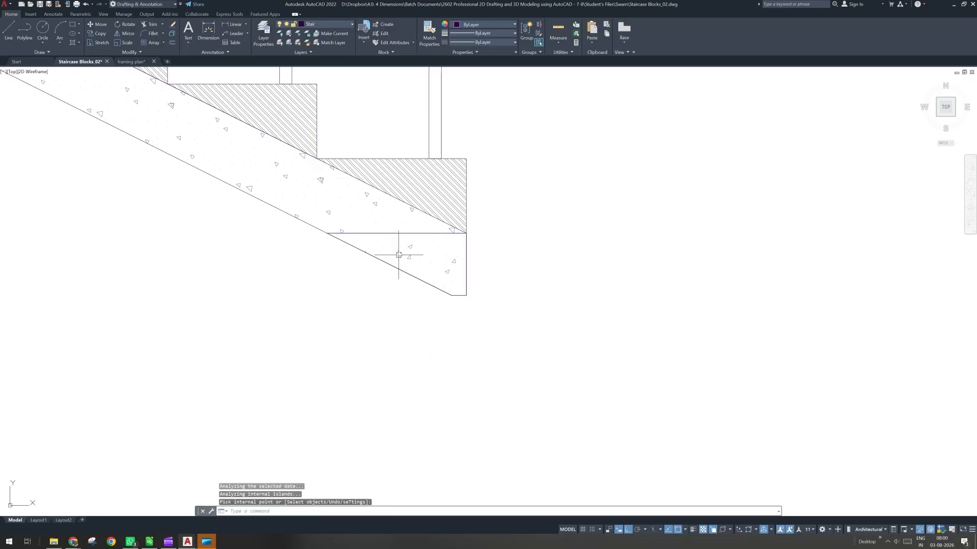
- Move the concrete-hatched wedge and its outline from beneath the upper flight to an empty area beside it
click(366, 251)
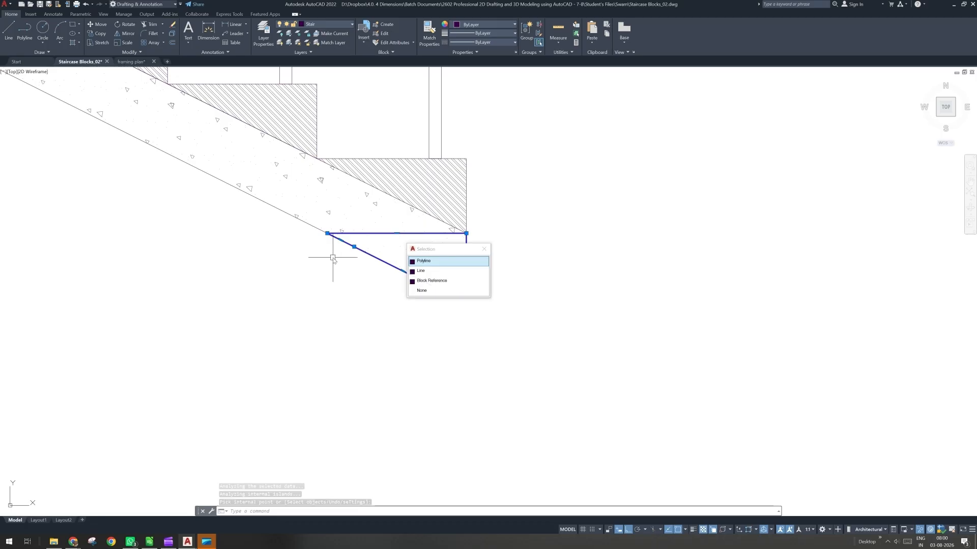
click(335, 300)
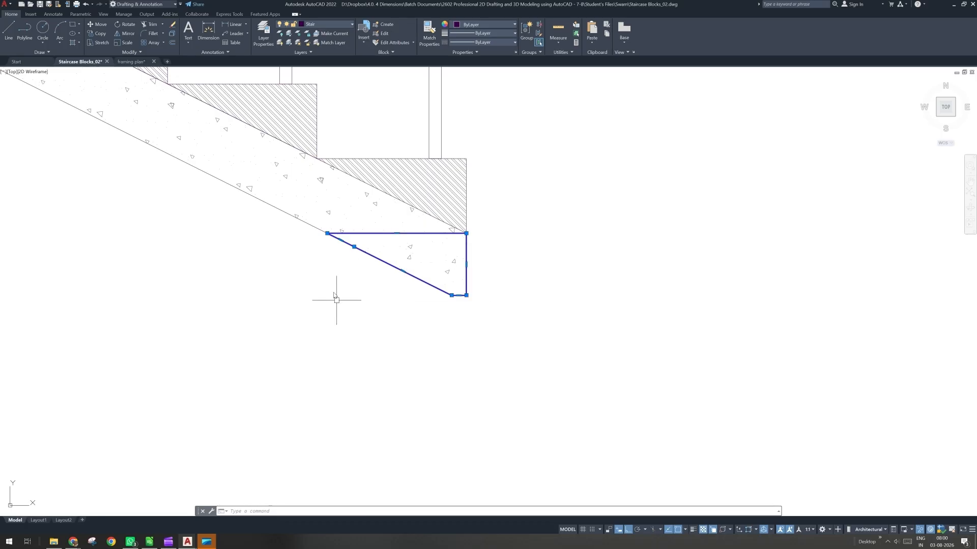
click(292, 228)
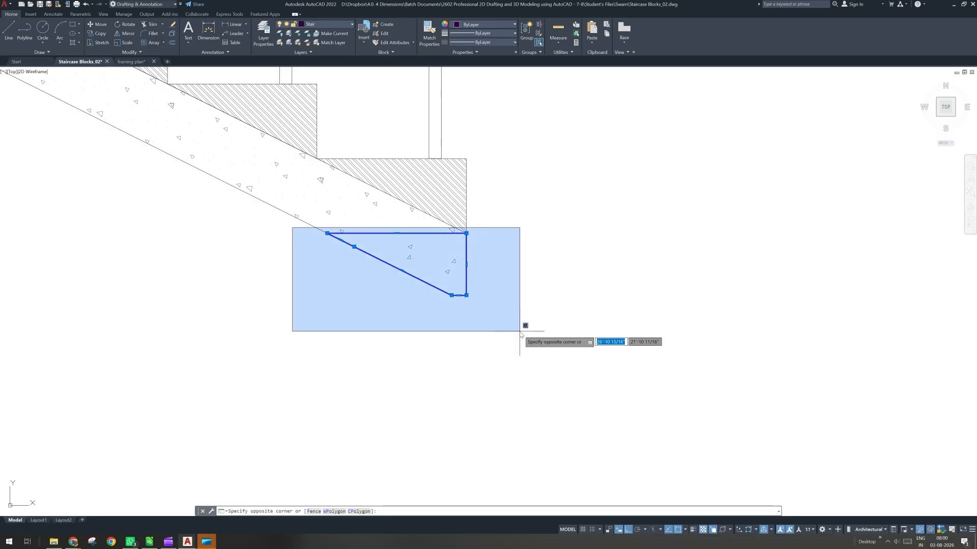
click(520, 331)
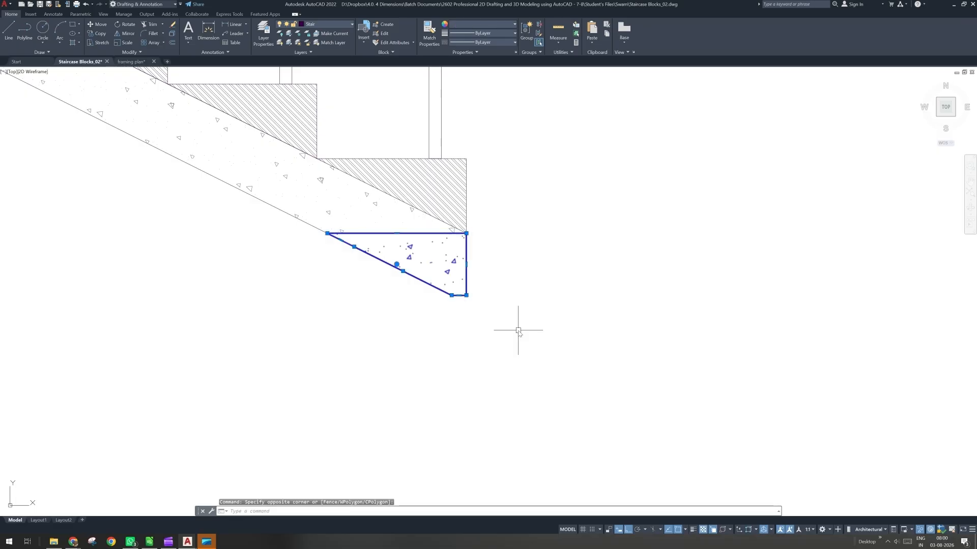
text(m)
key(Return)
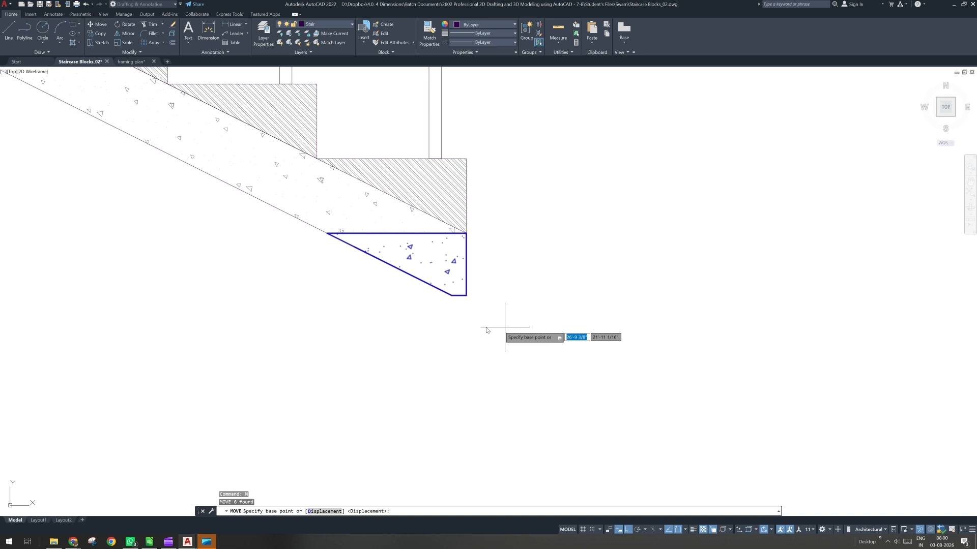
click(483, 327)
click(785, 371)
middle_drag(783, 366, 687, 358)
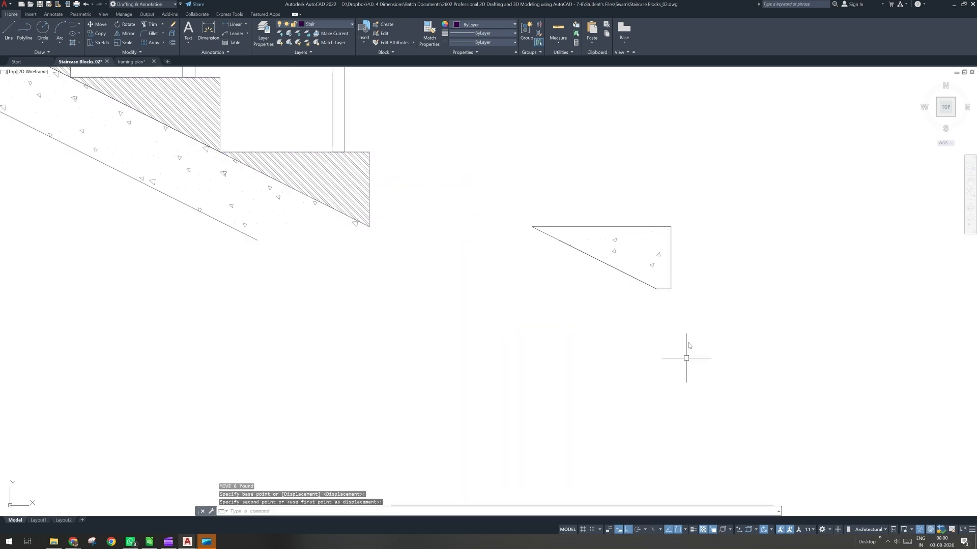
- Mirror the upper flight block and the hatched wedge about the wedge's vertical edge, erasing the source objects
click(361, 223)
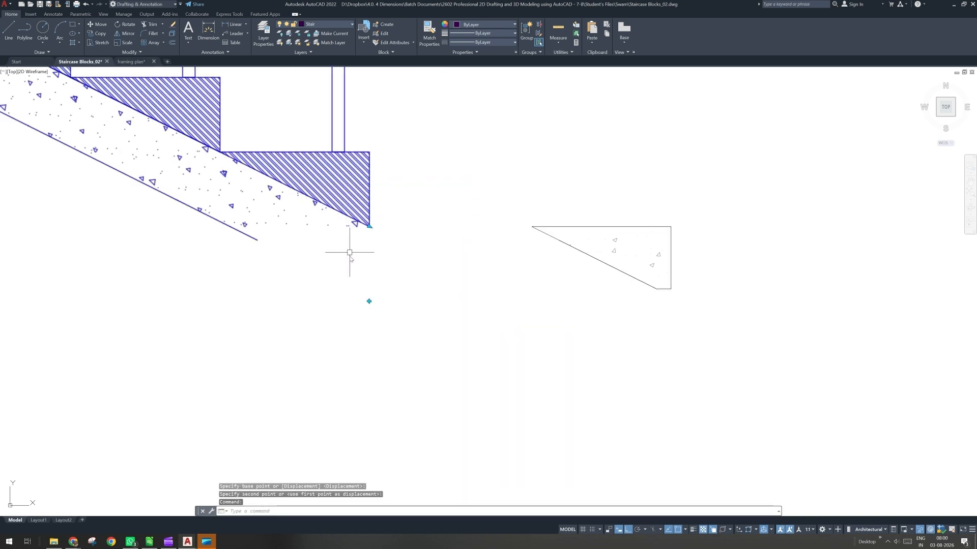
click(512, 191)
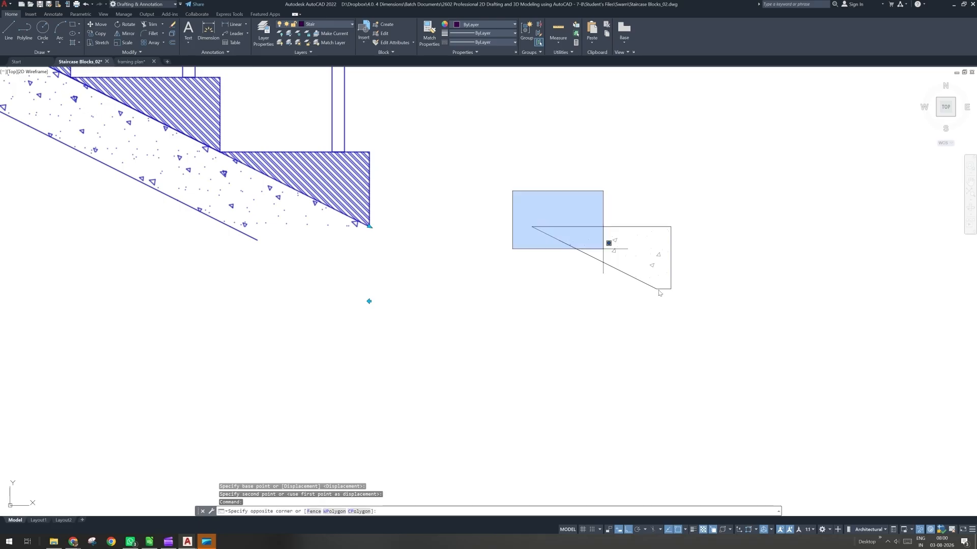
click(721, 356)
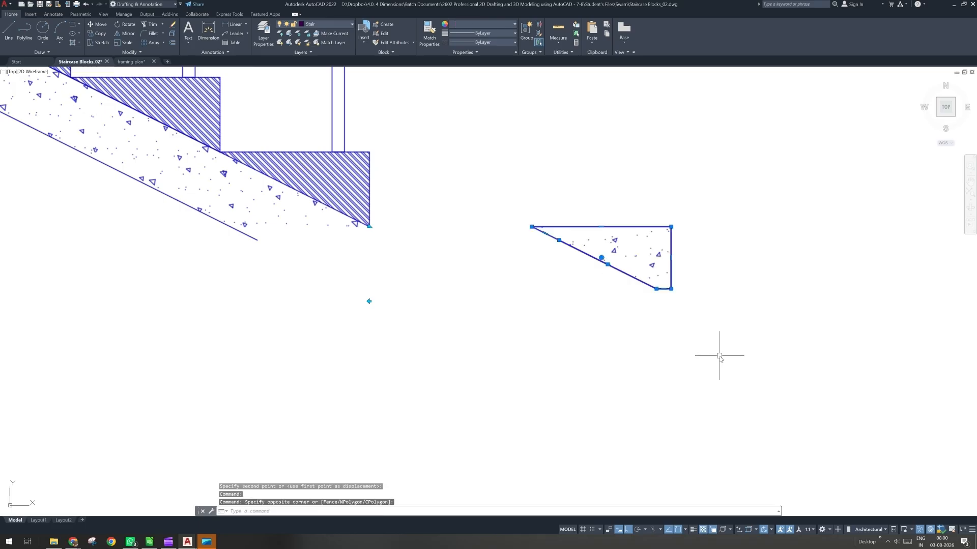
text(mi)
key(Return)
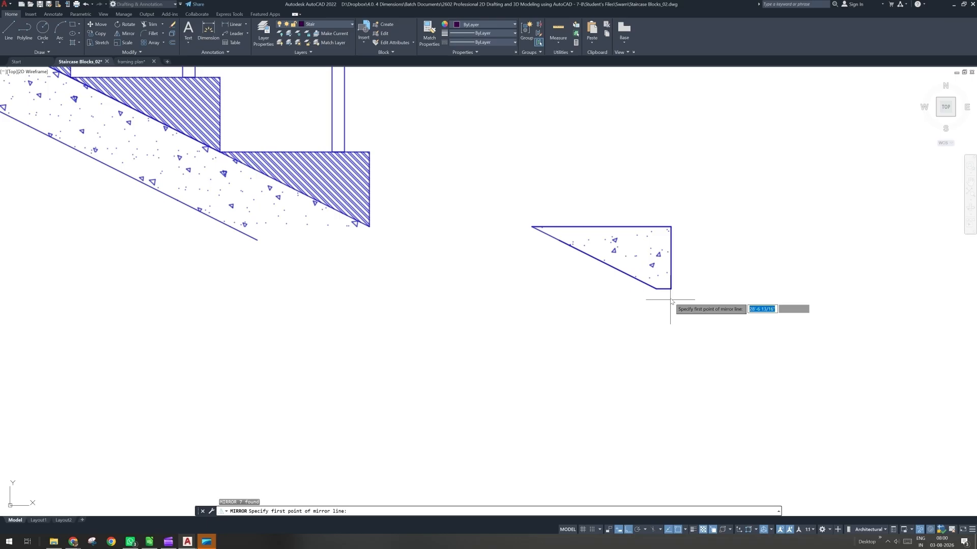
click(671, 290)
click(674, 178)
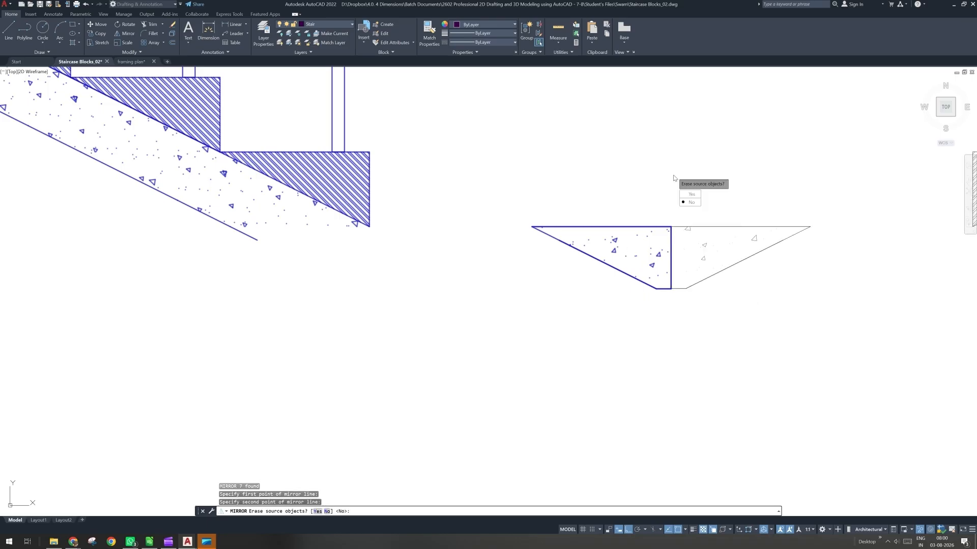
text(Y)
key(Return)
- Copy the mirrored wedge and its hatch to the clipboard with its lower corner at the vertical edge as base point
click(625, 185)
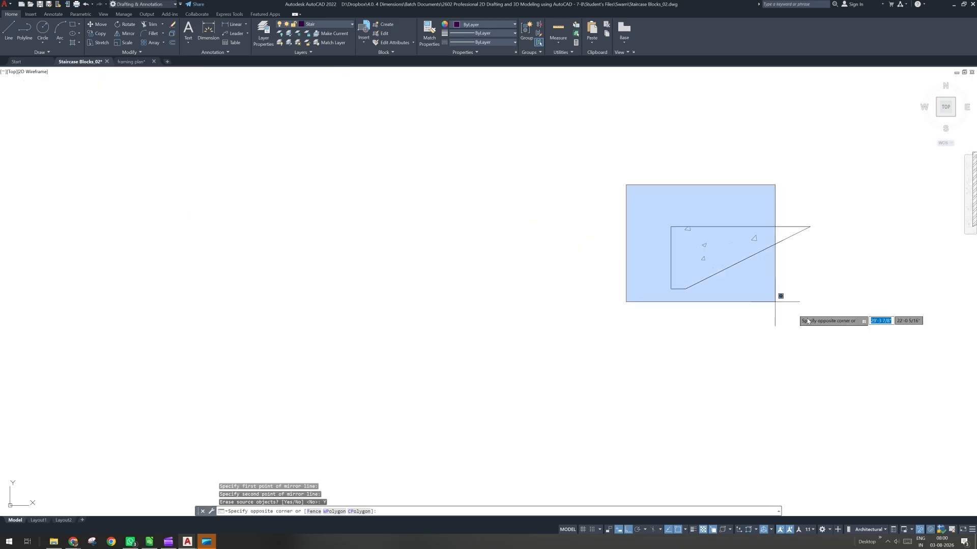
click(813, 322)
scroll(581, 331, down, 4)
scroll(614, 330, up, 4)
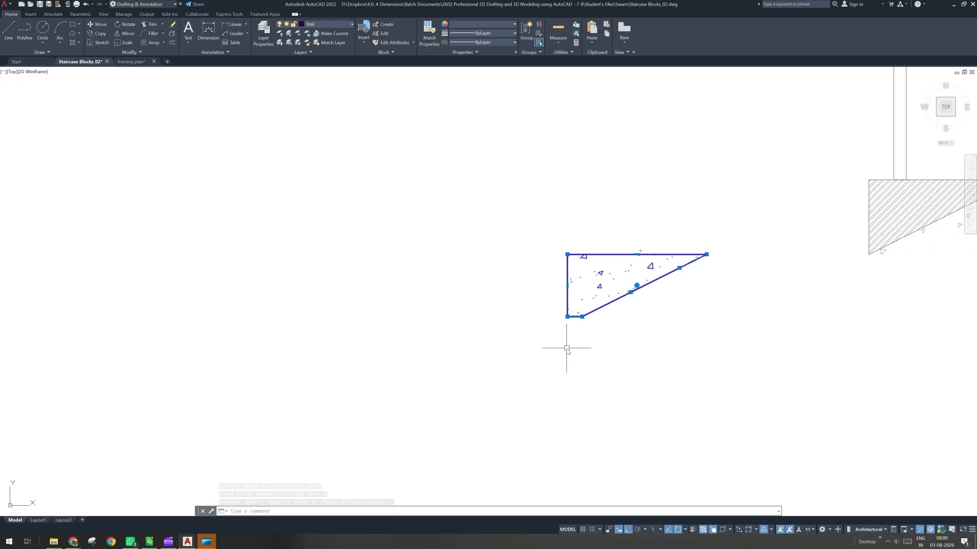
key(Delete)
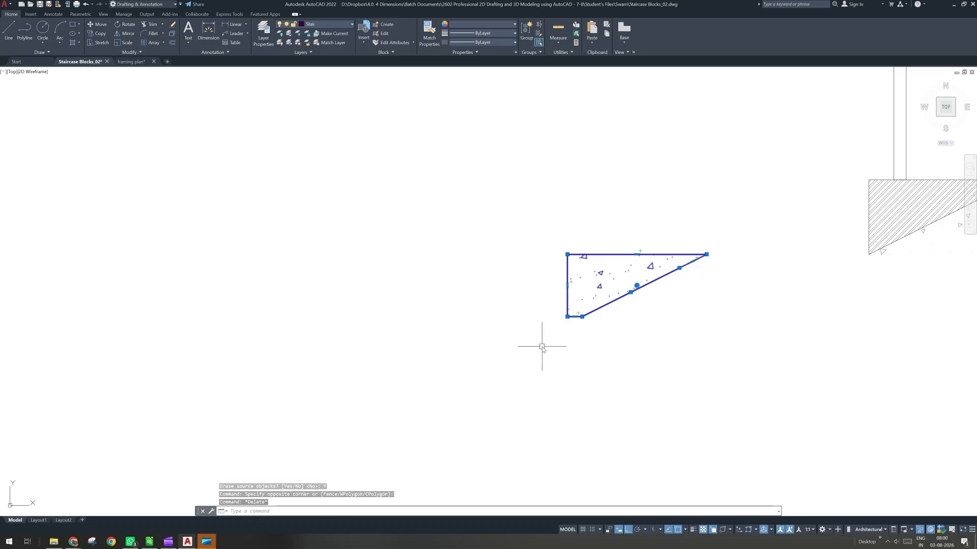
key(Delete)
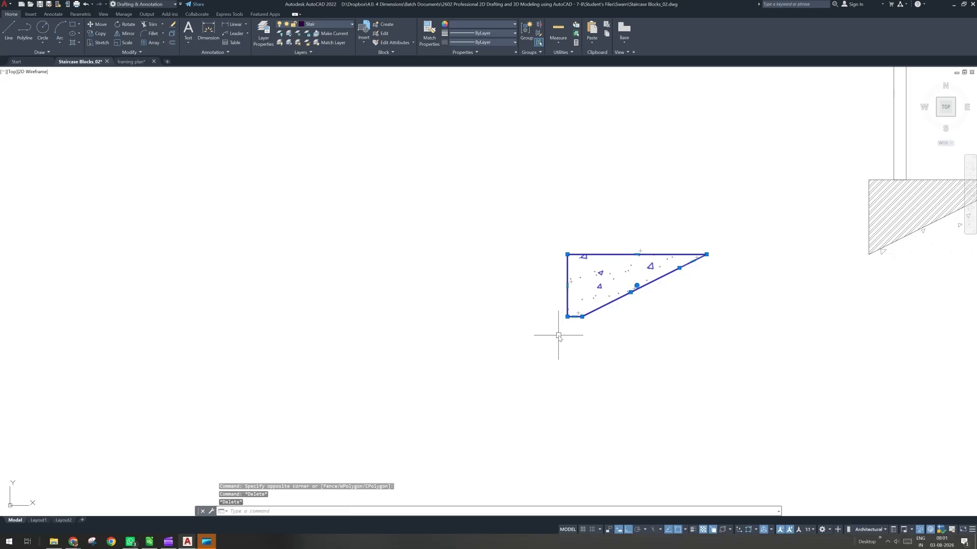
key(ctrl+shift+c)
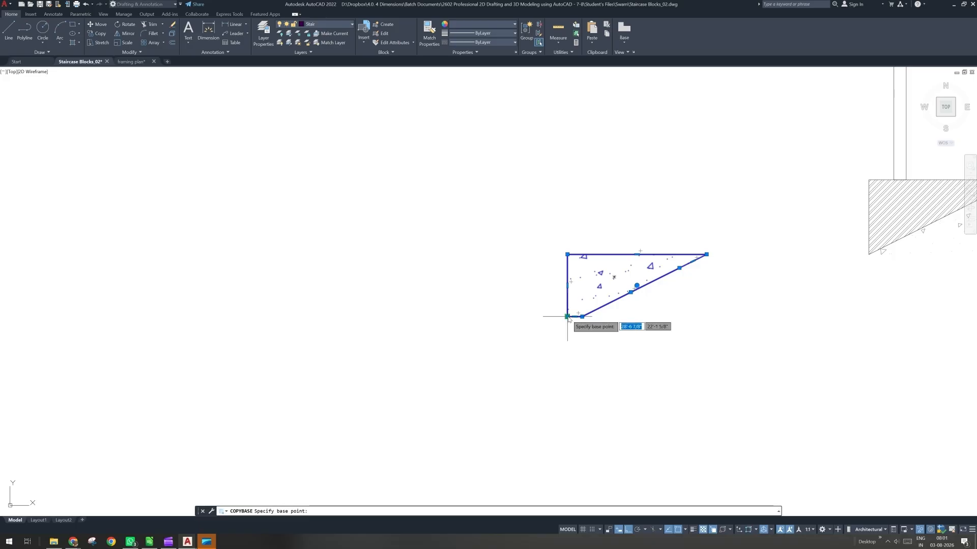
click(567, 317)
scroll(545, 392, down, 3)
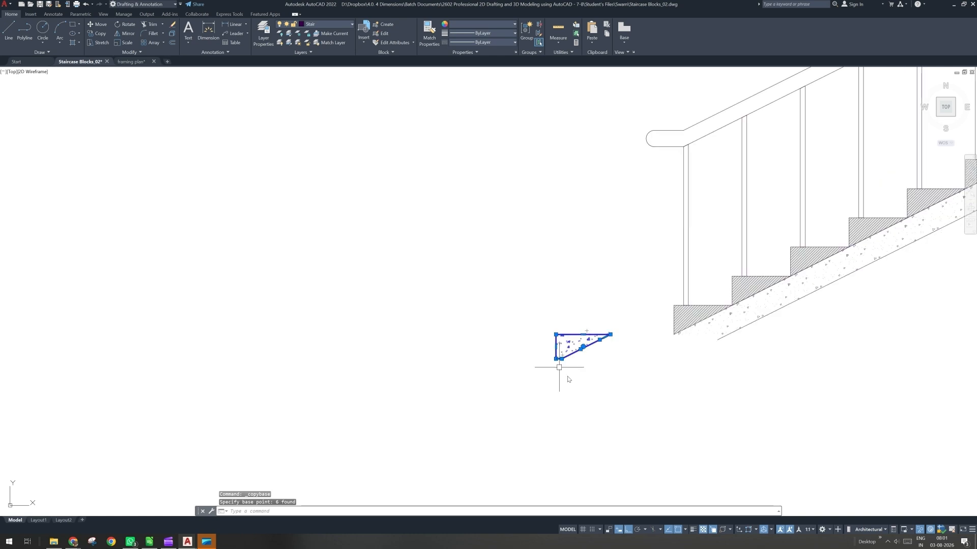
key(Escape)
- Open the mirrored stair block for editing and make the Without Plinth Beam visibility state current
middle_drag(676, 348, 578, 345)
click(584, 329)
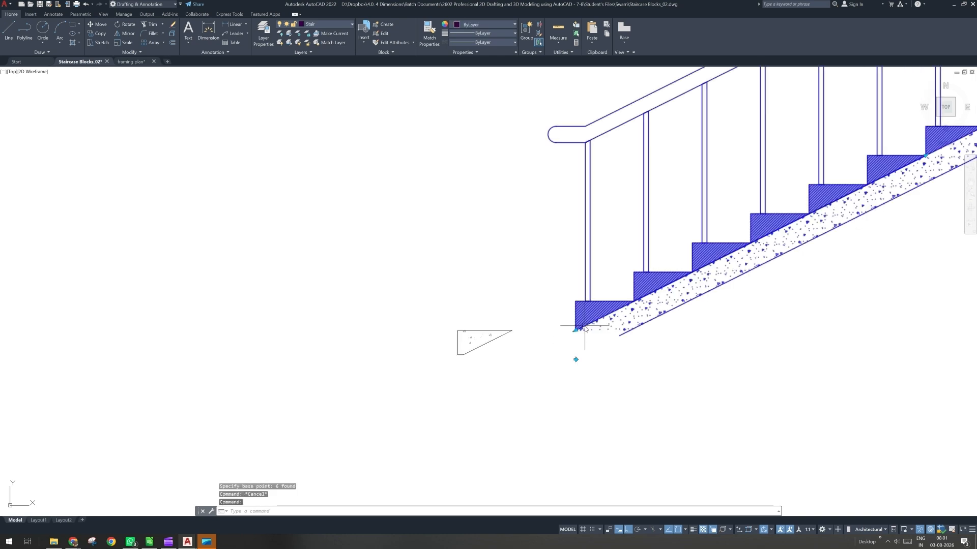
double_click(584, 328)
key(Return)
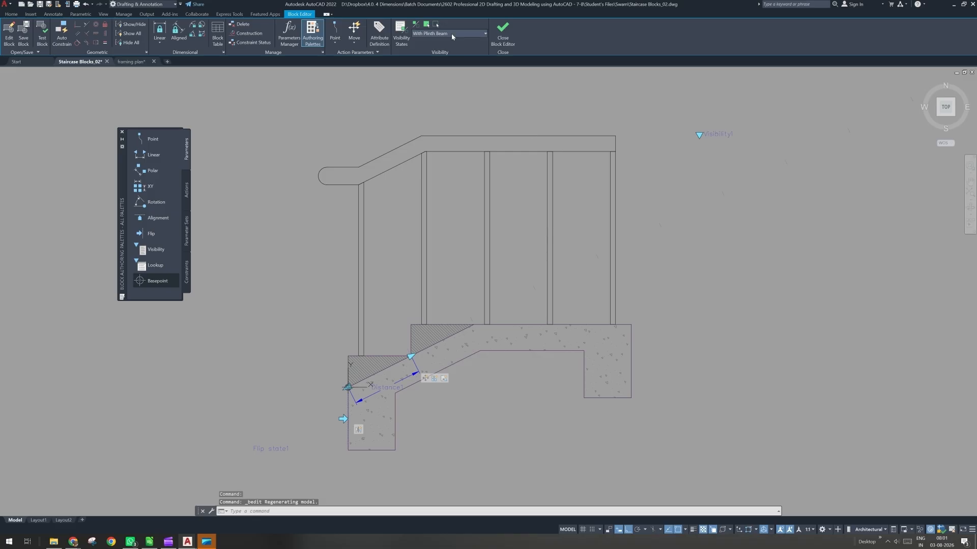
click(452, 33)
click(442, 52)
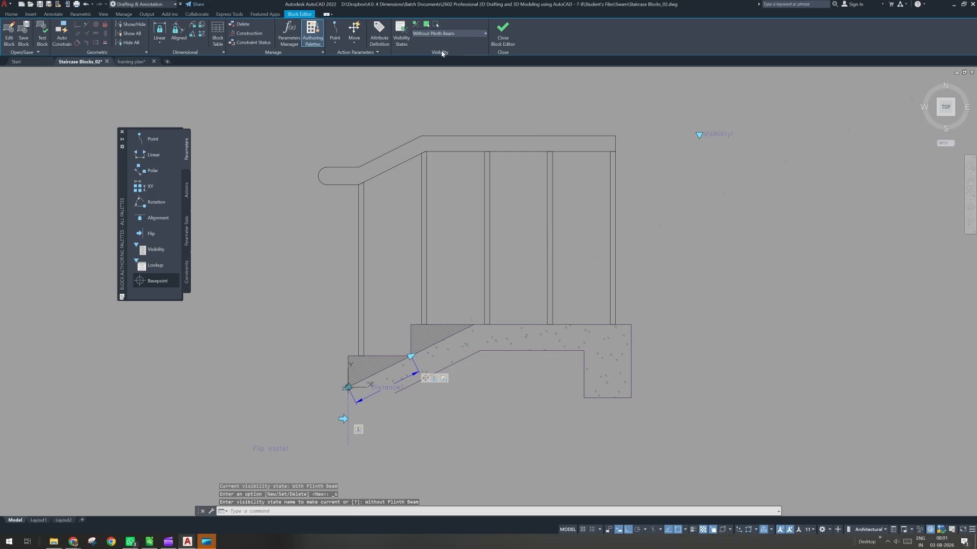
middle_drag(348, 323, 345, 261)
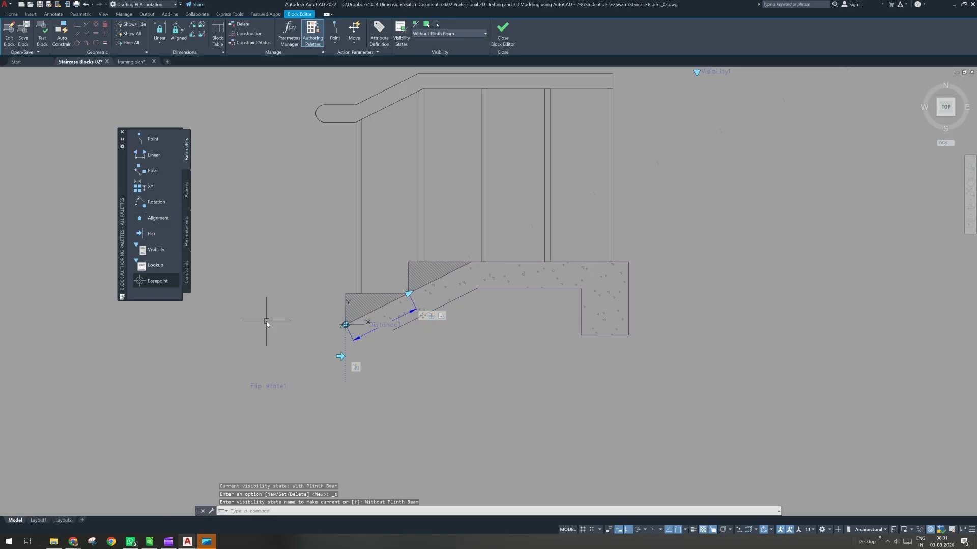
- Paste the hatched wedge into the block and move its upper corner at the vertical edge onto the lowest riser's bottom corner
key(ctrl+v)
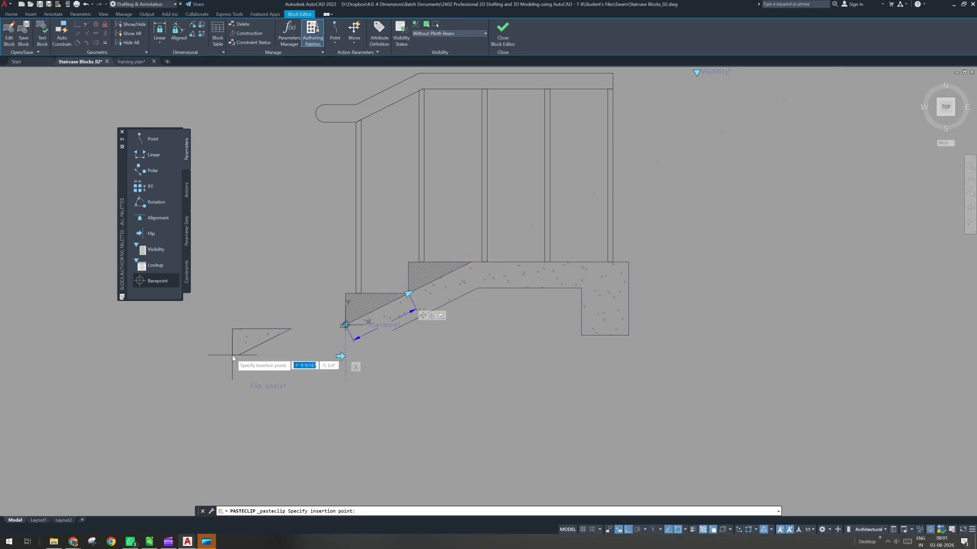
click(212, 347)
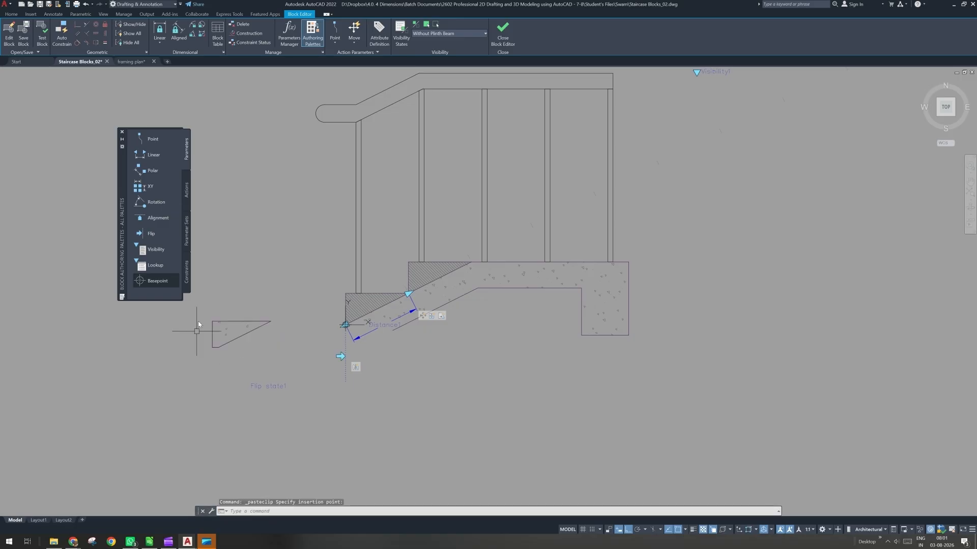
click(197, 319)
click(290, 358)
text(m)
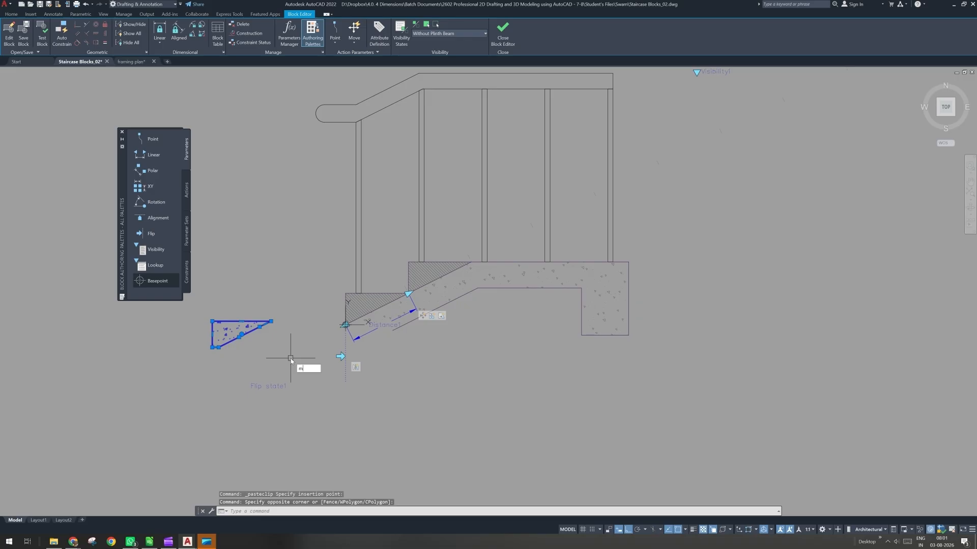
key(Return)
click(211, 322)
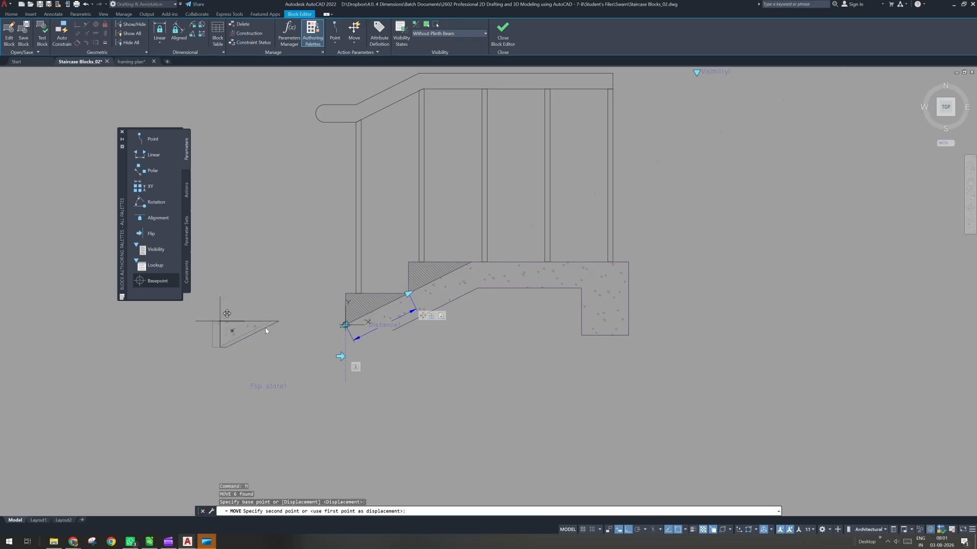
scroll(346, 310, up, 3)
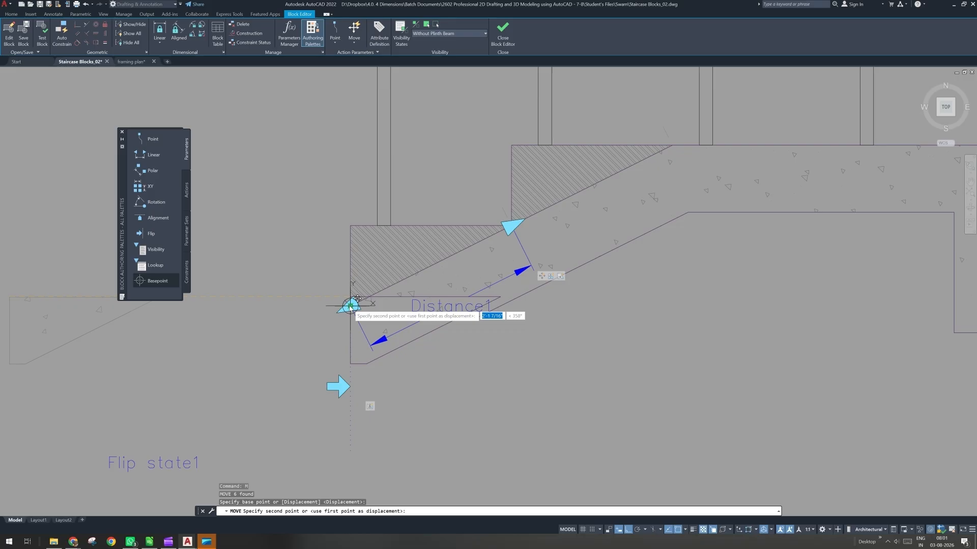
click(349, 307)
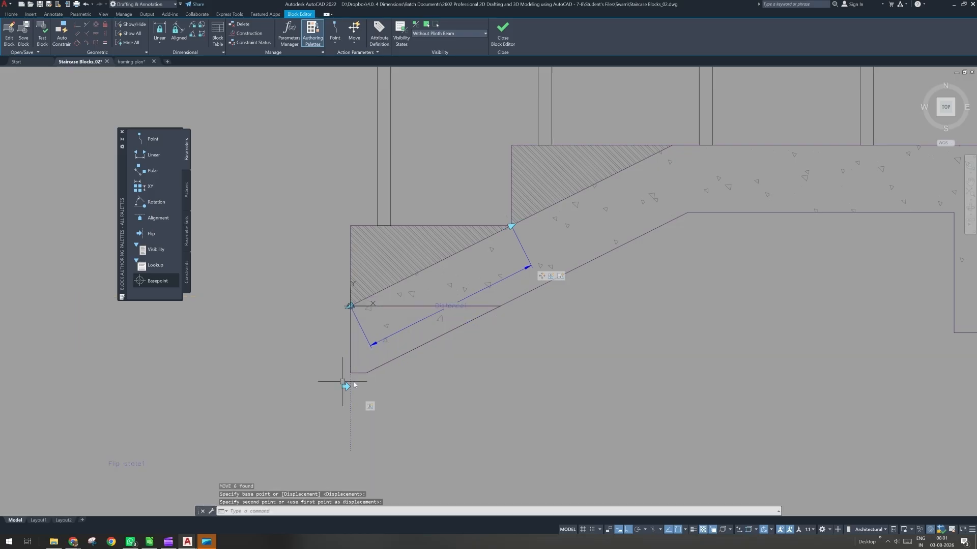
- Delete the wedge's boundary polyline and the horizontal line separating it from the stair slab
click(488, 305)
click(514, 333)
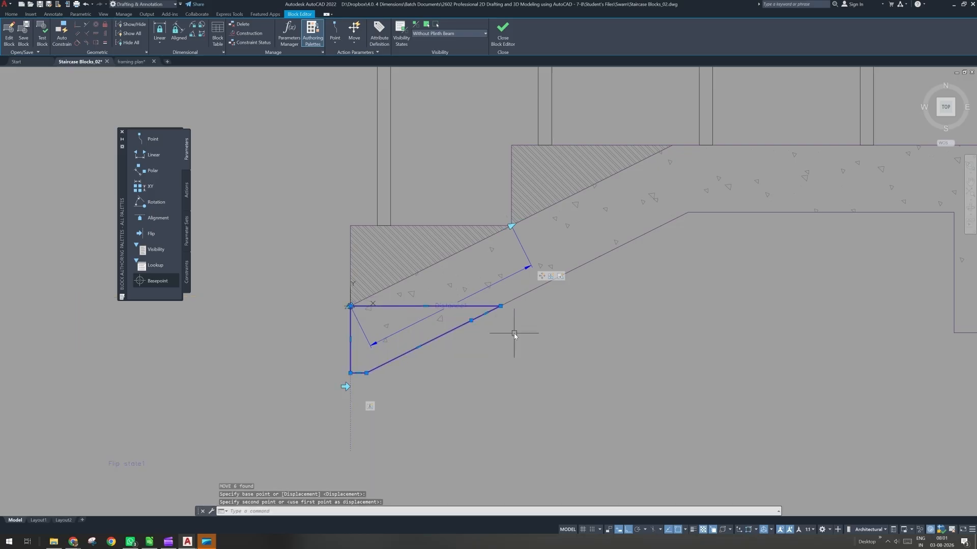
key(Delete)
click(490, 306)
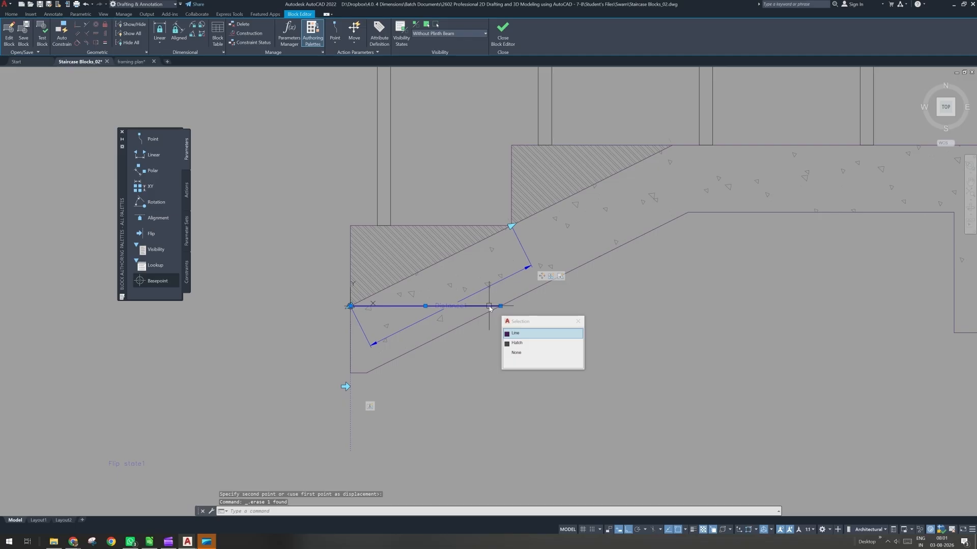
key(Delete)
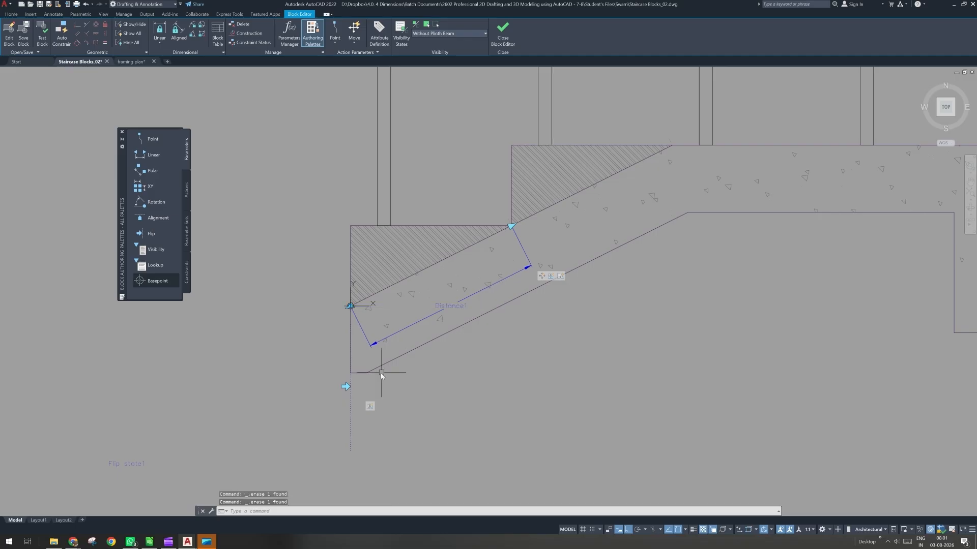
- Switch the block to With Plinth Beam and back to Without Plinth Beam to check the wedge in both visibility states
scroll(381, 375, down, 2)
scroll(420, 381, down, 2)
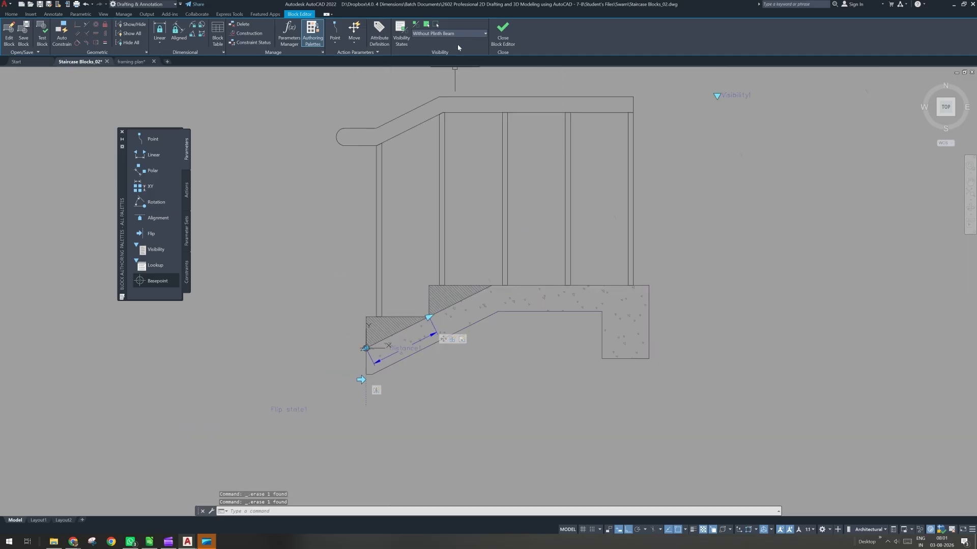
click(463, 33)
click(454, 44)
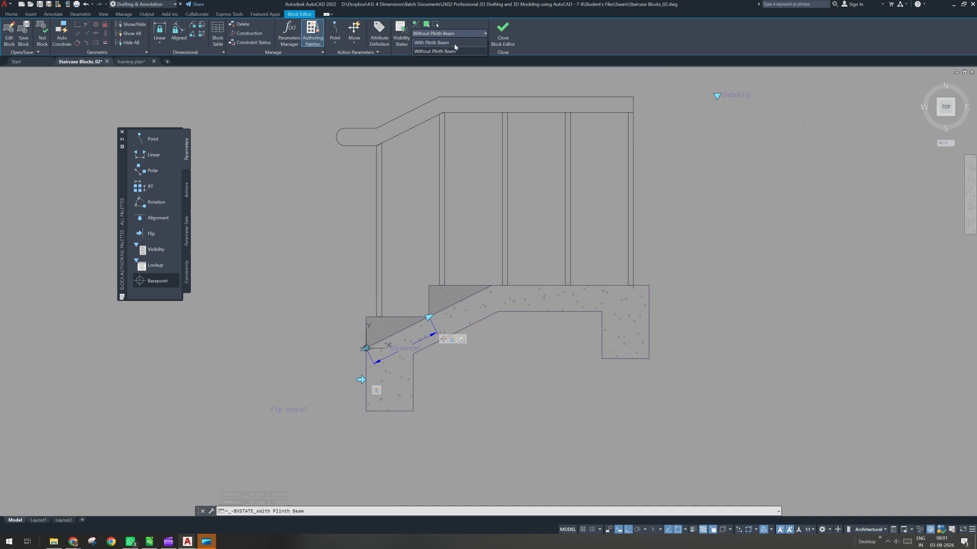
click(454, 37)
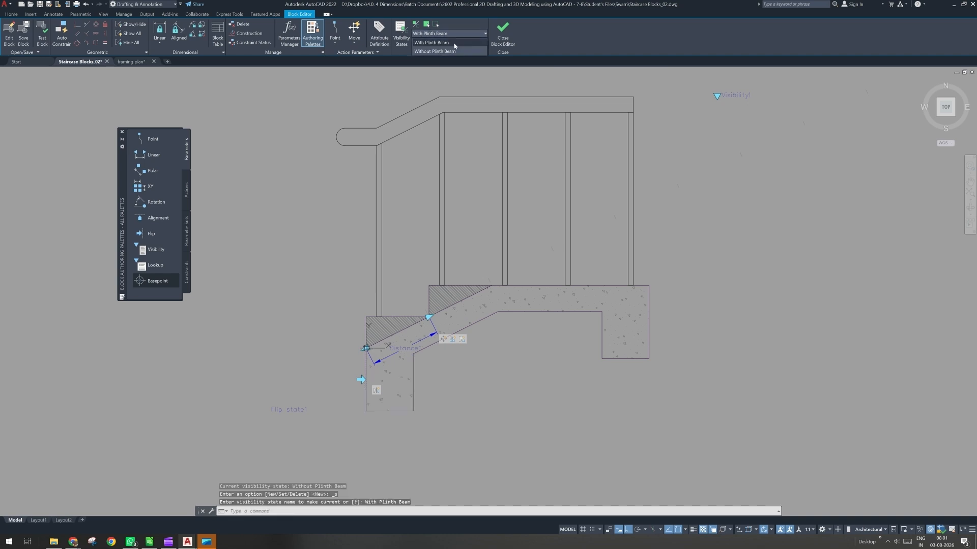
click(454, 52)
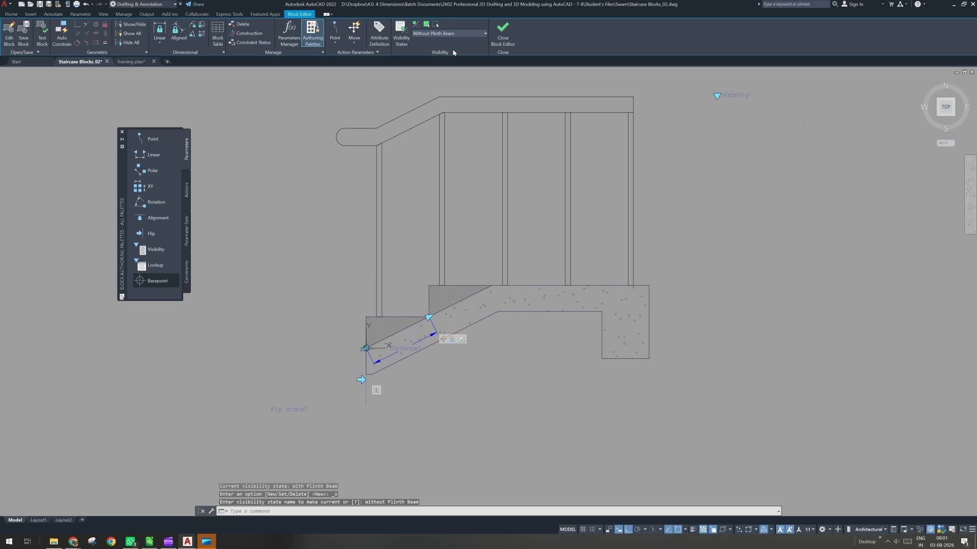
key(ctrl+a)
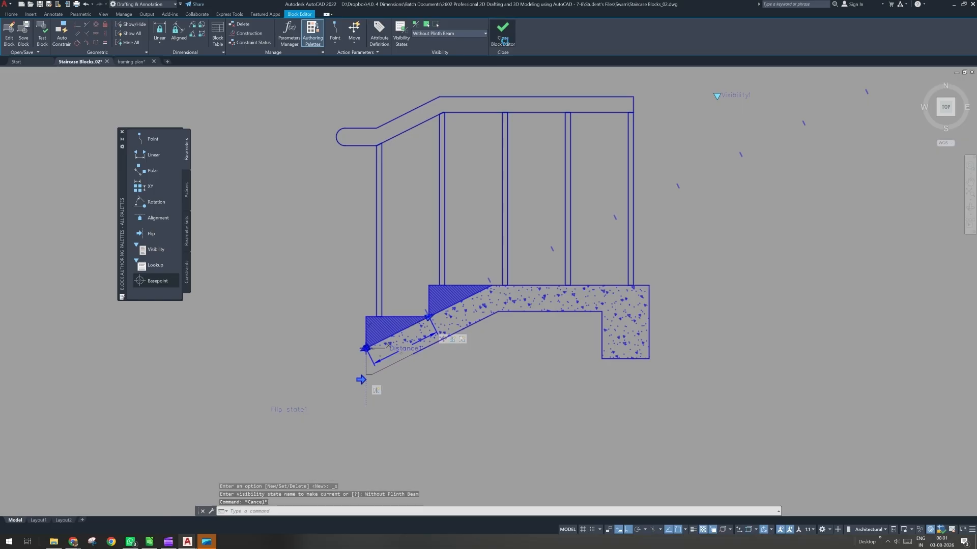
- Save the stair block changes, close the editor, and reopen the Stair Side View block for editing
click(466, 260)
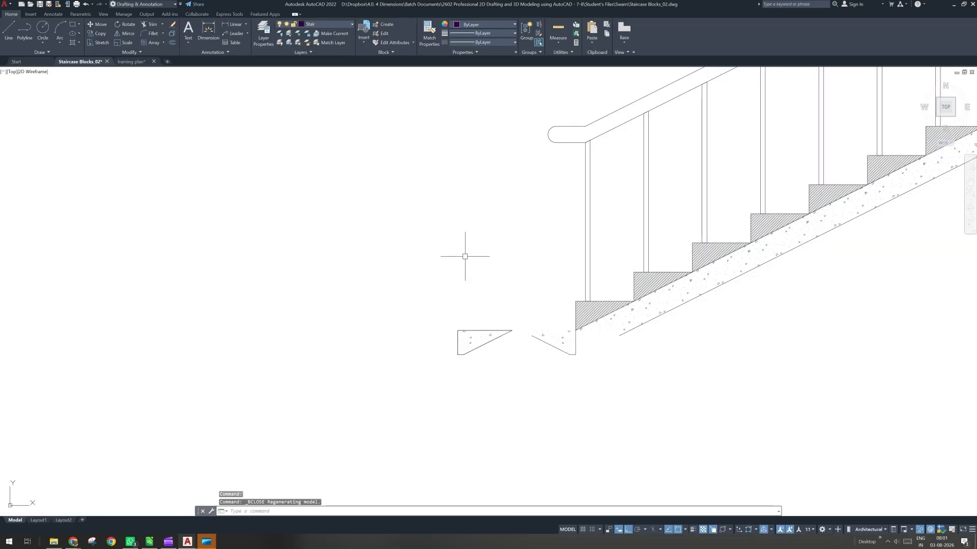
middle_drag(465, 255, 390, 372)
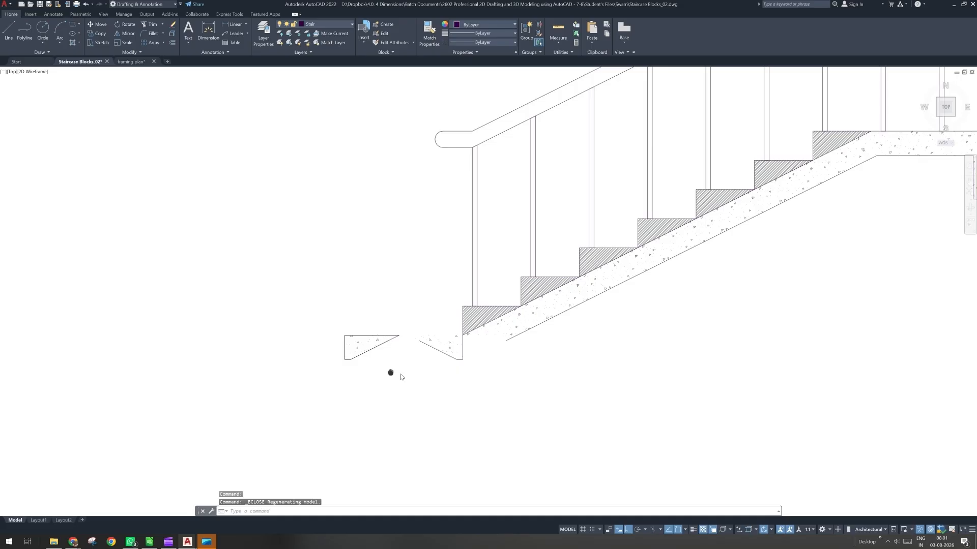
click(442, 353)
double_click(442, 354)
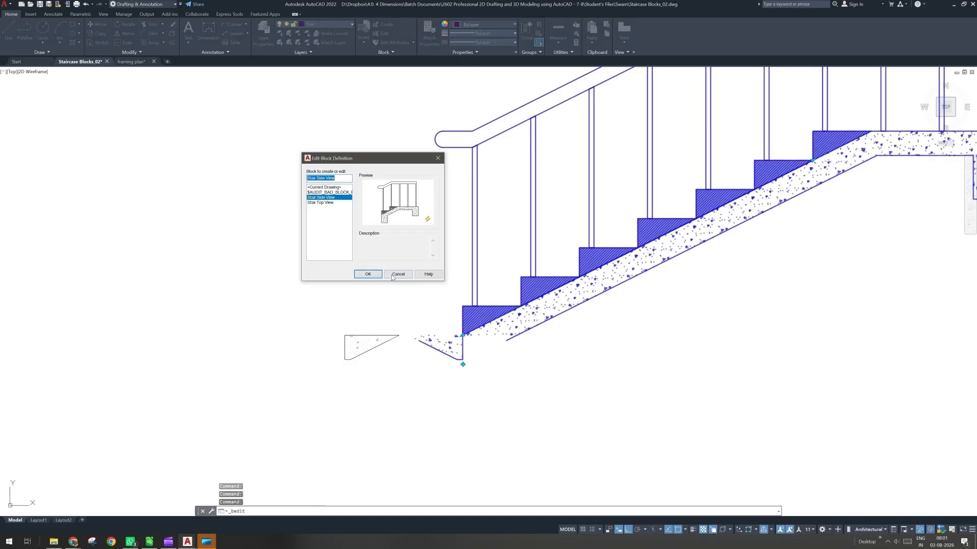
key(Return)
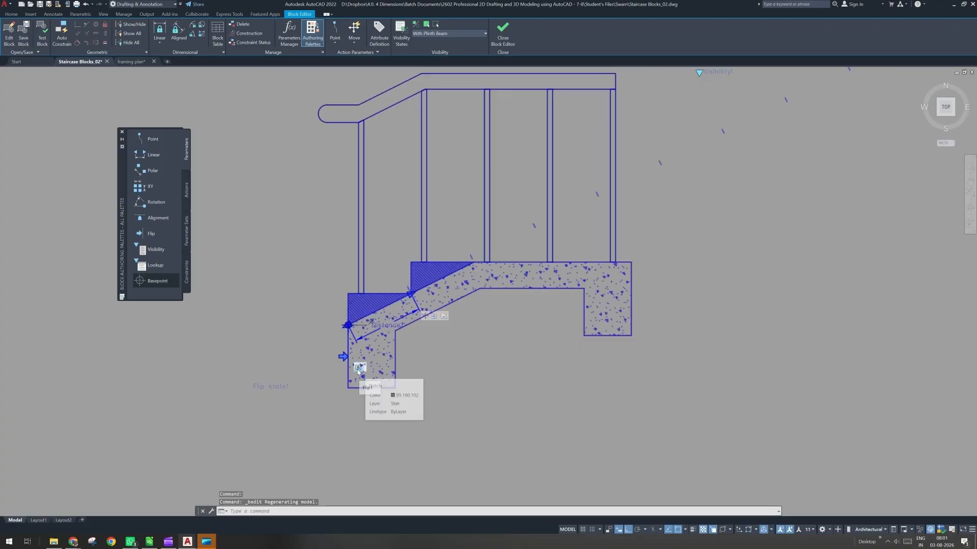
right_click(359, 372)
mouse_move(402, 384)
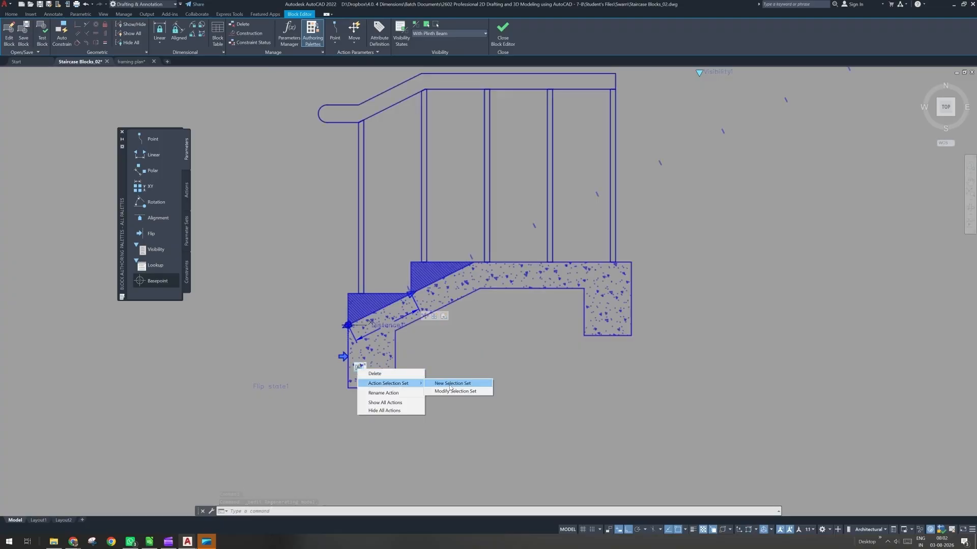
click(450, 385)
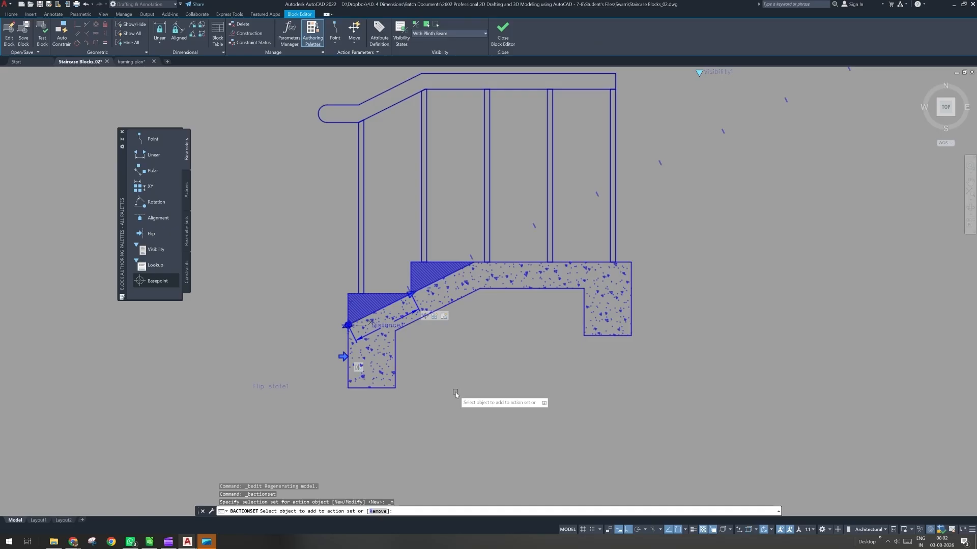
key(Escape)
key(Escape)
key(Escape)
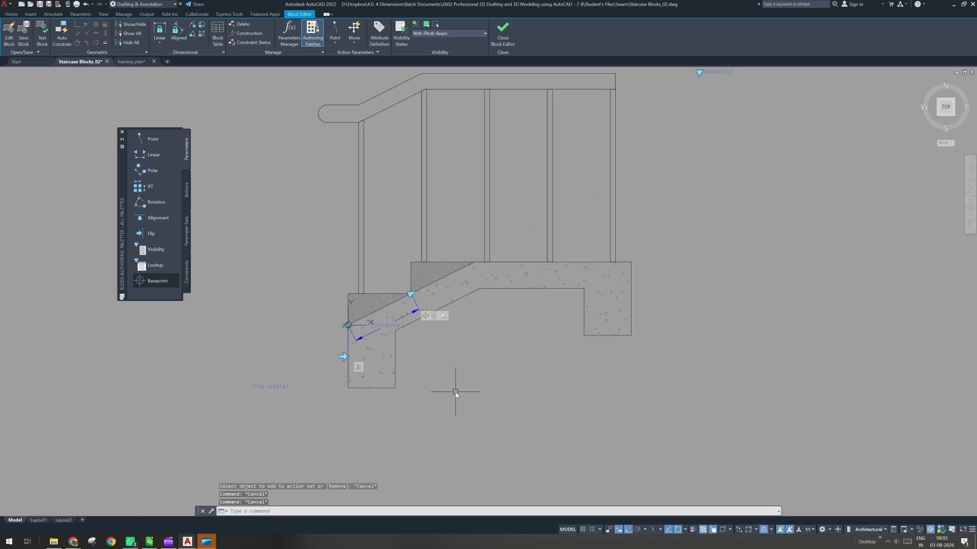
- Make Without Plinth Beam current, add the wedge at the flight's lower end to the flip action's selection set, and save the block
click(463, 35)
click(442, 52)
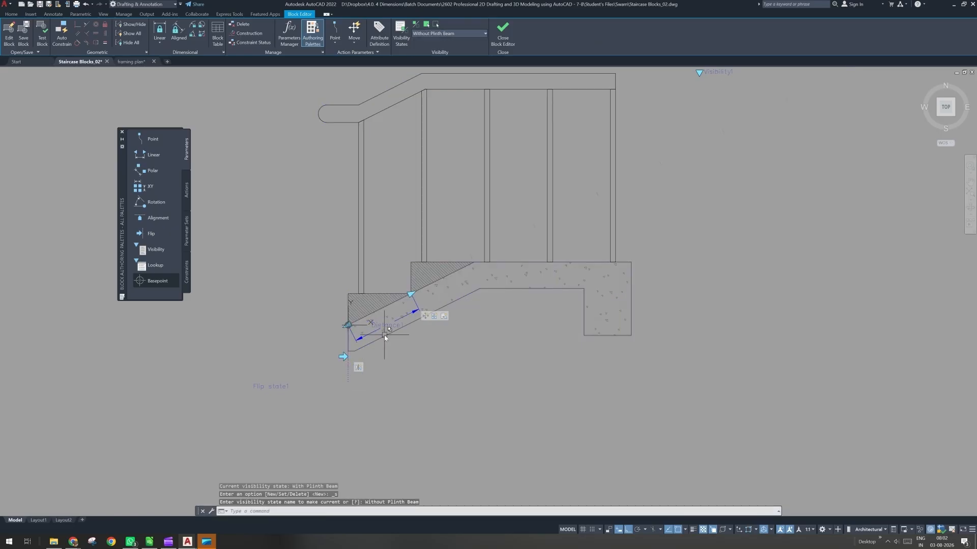
right_click(357, 372)
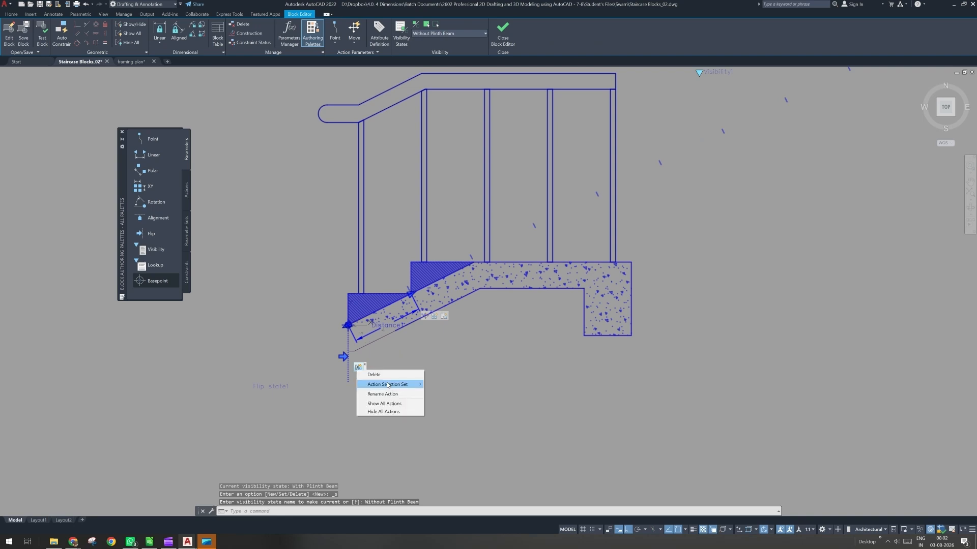
mouse_move(388, 385)
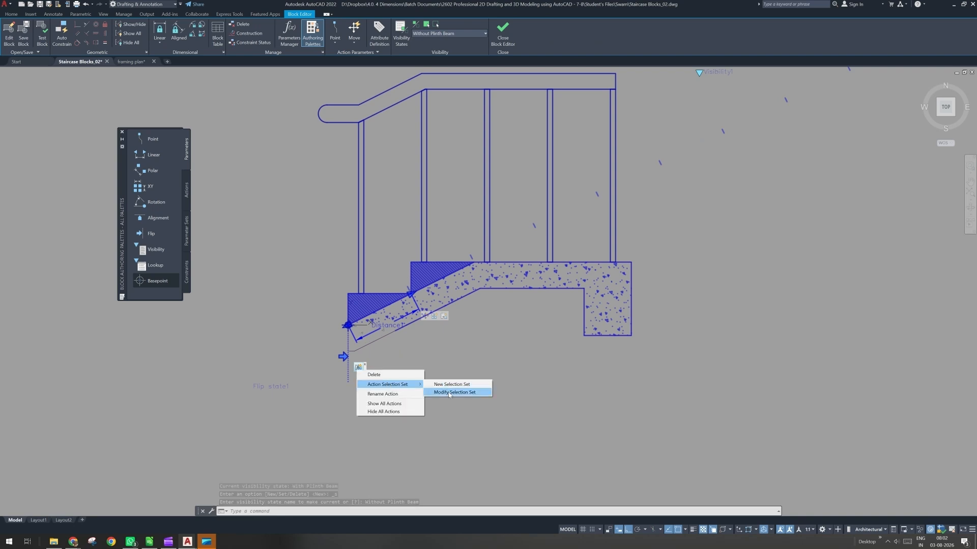
click(448, 393)
click(402, 347)
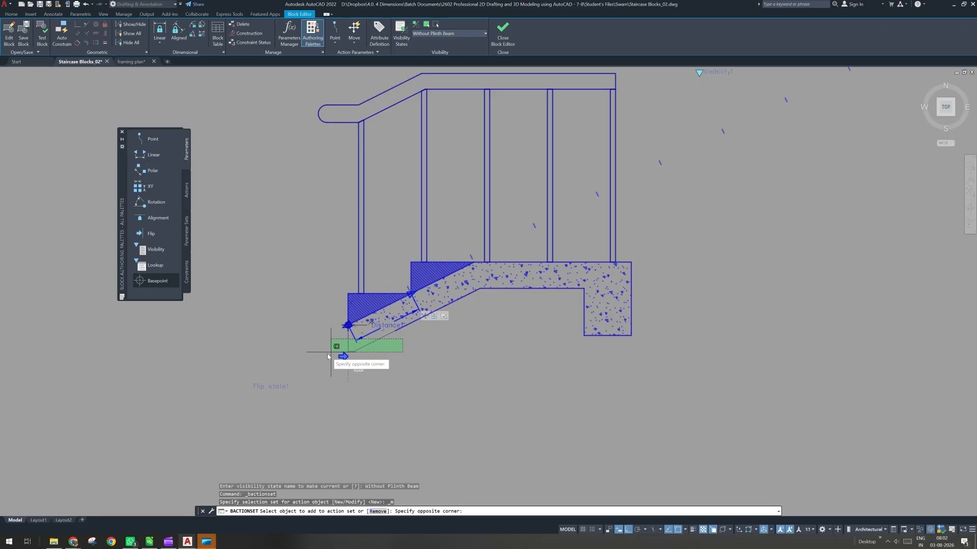
click(328, 353)
key(Return)
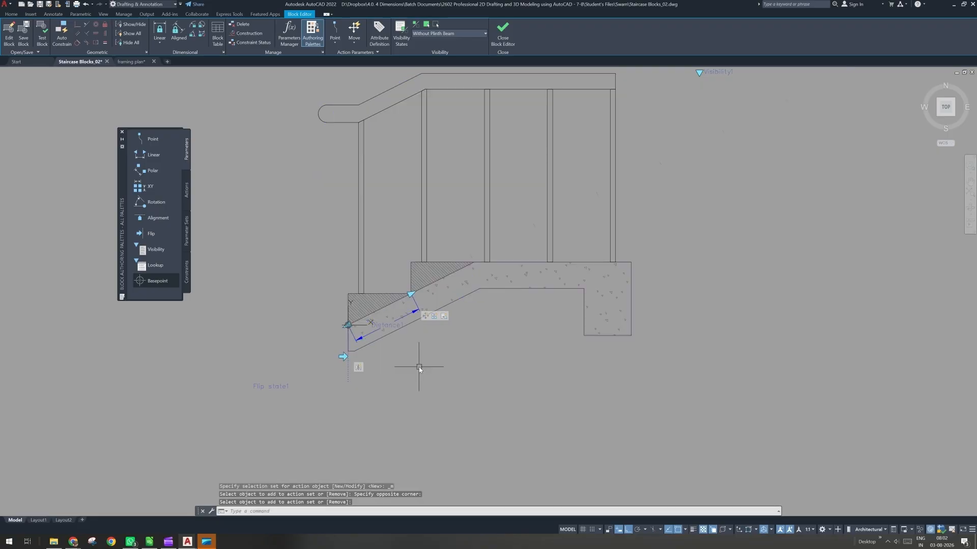
click(503, 33)
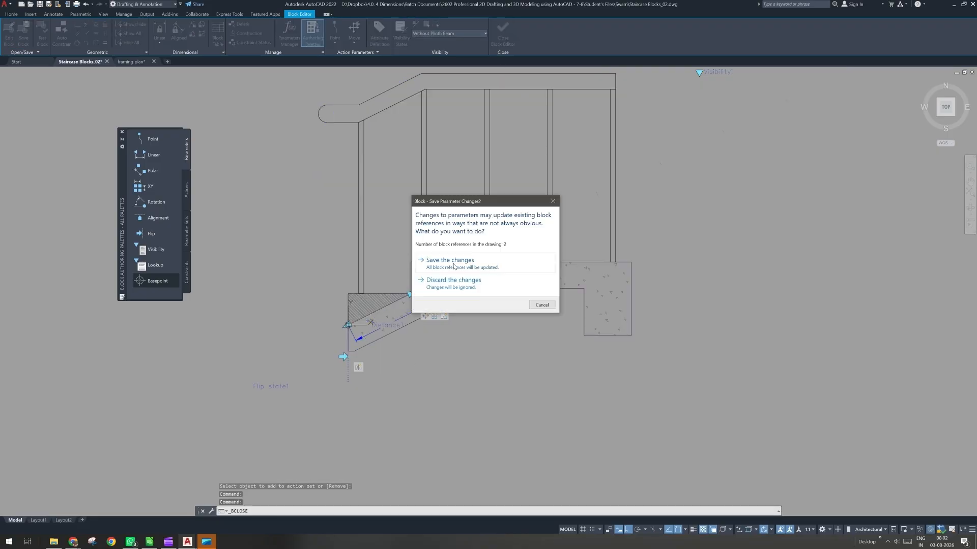
click(449, 260)
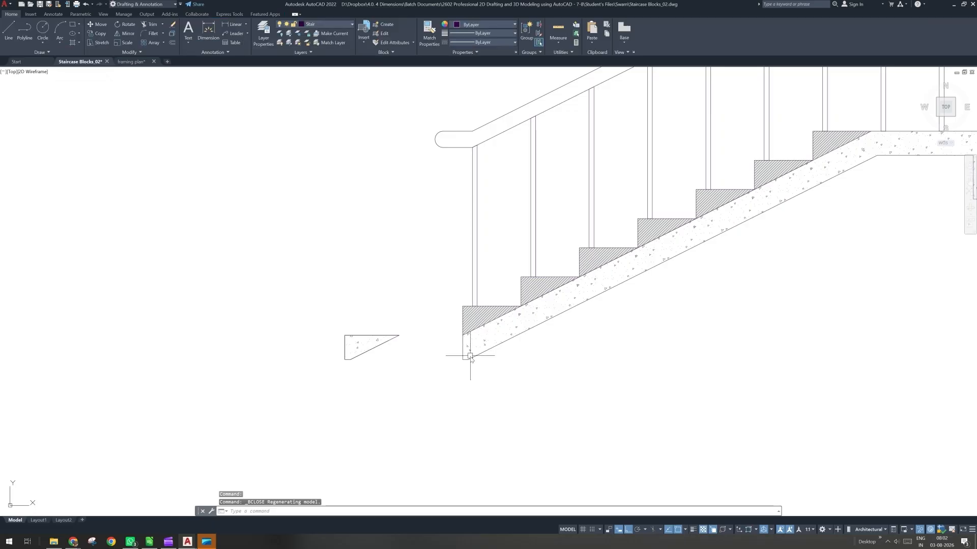
- End object isolation to bring the hidden stair flight back into the drawing
scroll(470, 356, down, 8)
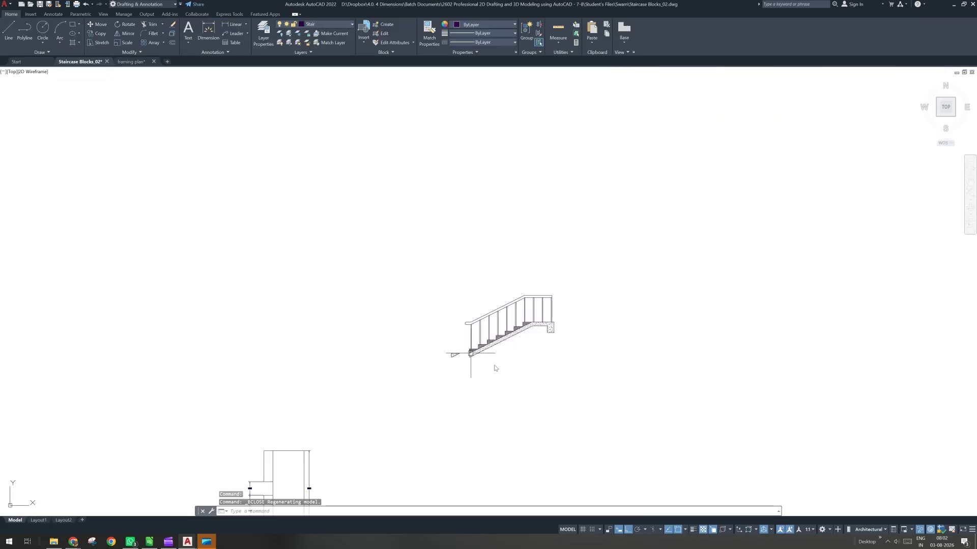
right_click(415, 227)
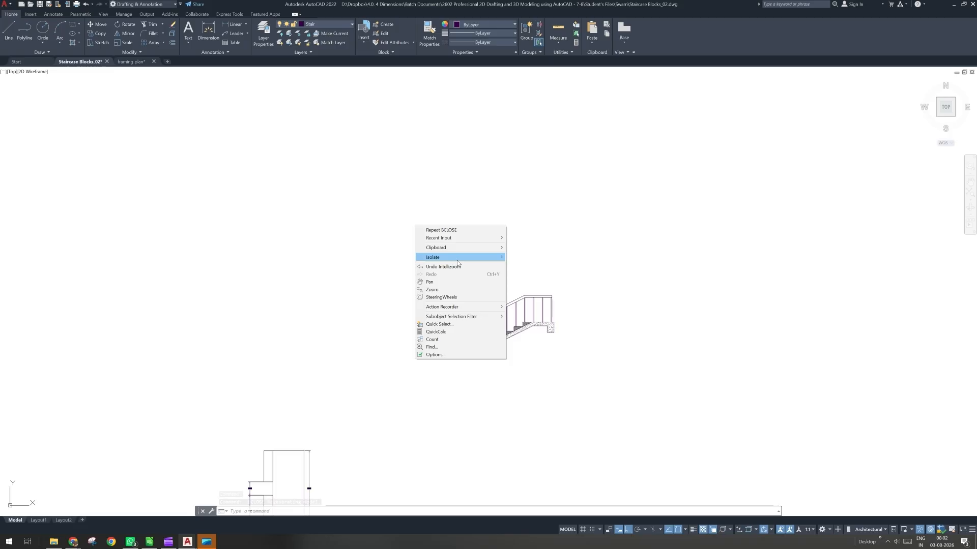
mouse_move(458, 258)
click(539, 272)
click(540, 273)
- Delete the leftover loose wedge geometry over the landing end of the lower flight
scroll(458, 358, up, 2)
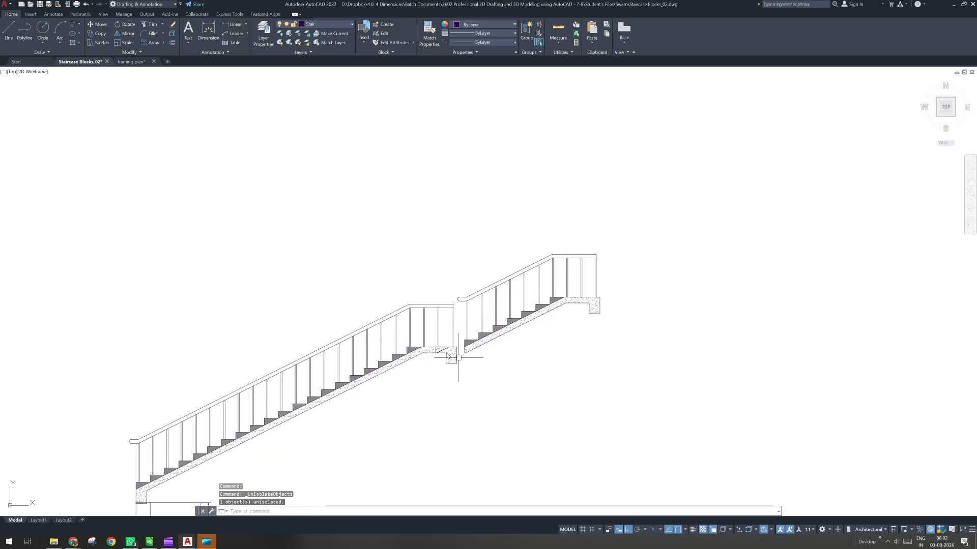
click(428, 341)
click(473, 379)
key(Delete)
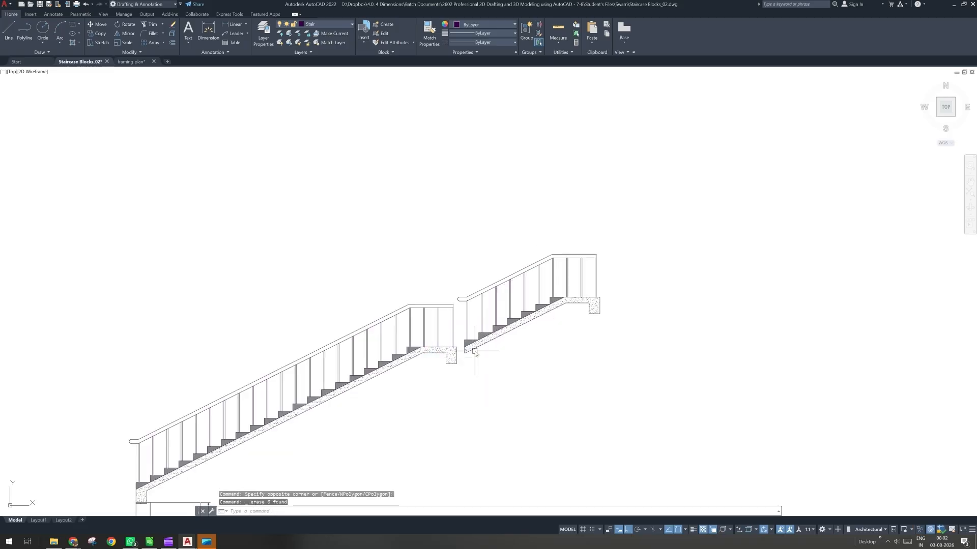
- Flip the upper stair flight horizontally about its lower end
click(475, 351)
scroll(475, 351, up, 4)
click(469, 350)
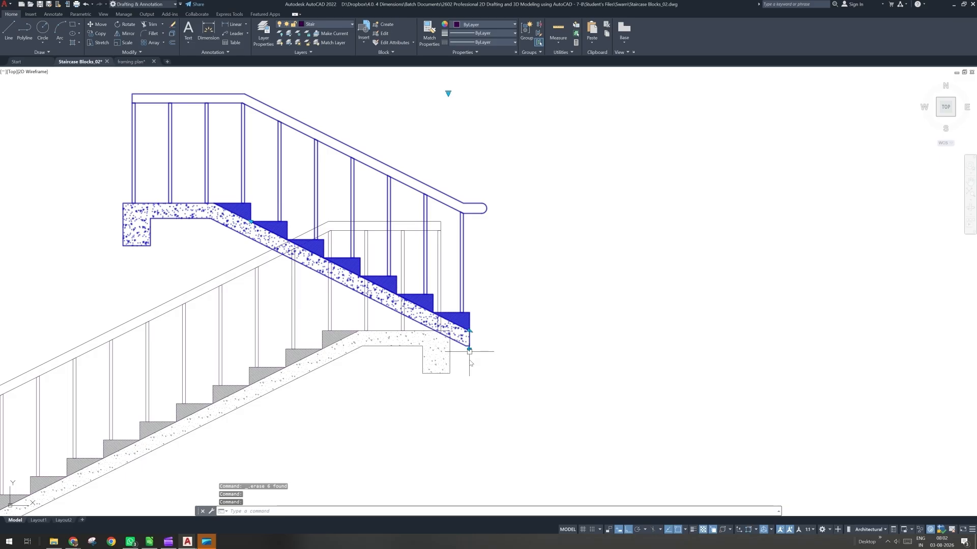
- Delete the alignment parameter at the Stair Side View block's base point and save the block changes
scroll(469, 339, up, 2)
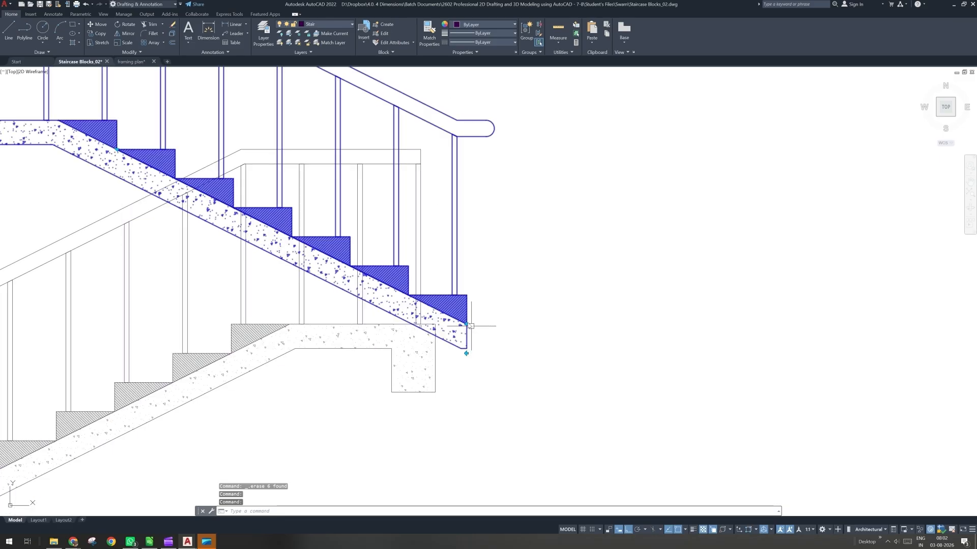
double_click(467, 307)
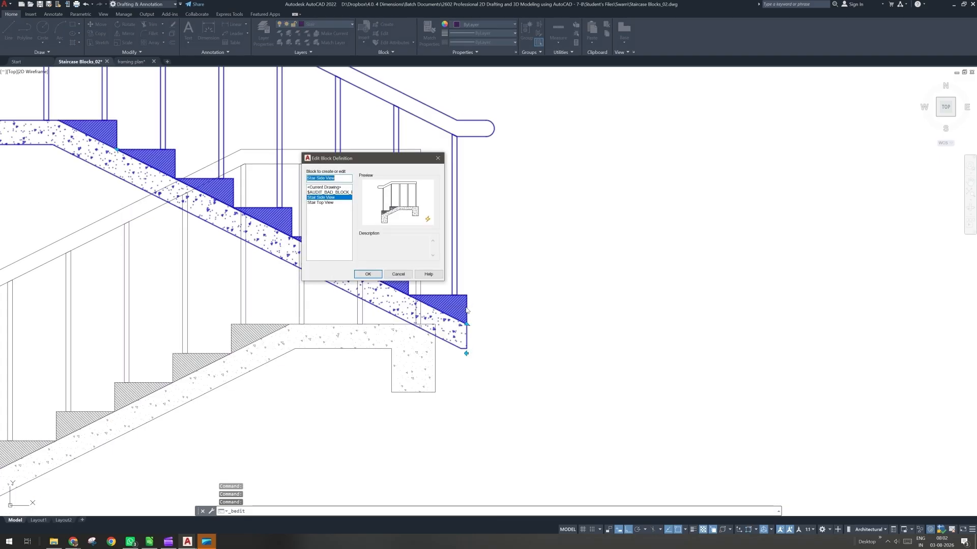
click(376, 274)
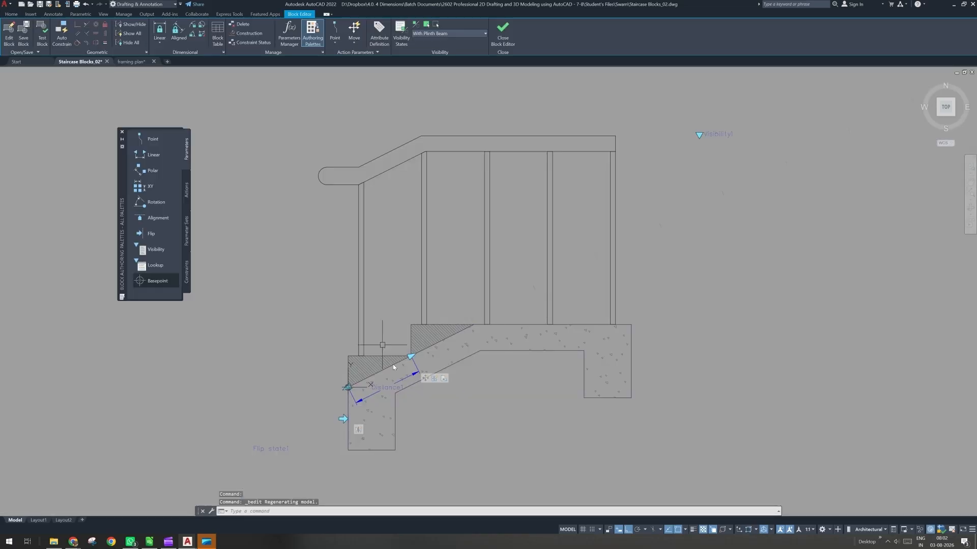
scroll(339, 395, up, 2)
scroll(339, 395, up, 2)
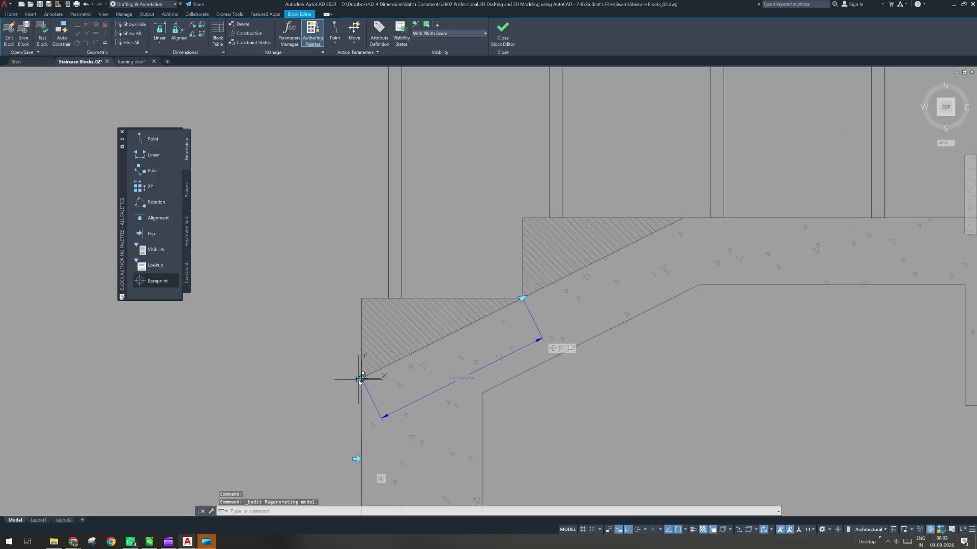
click(360, 379)
click(401, 408)
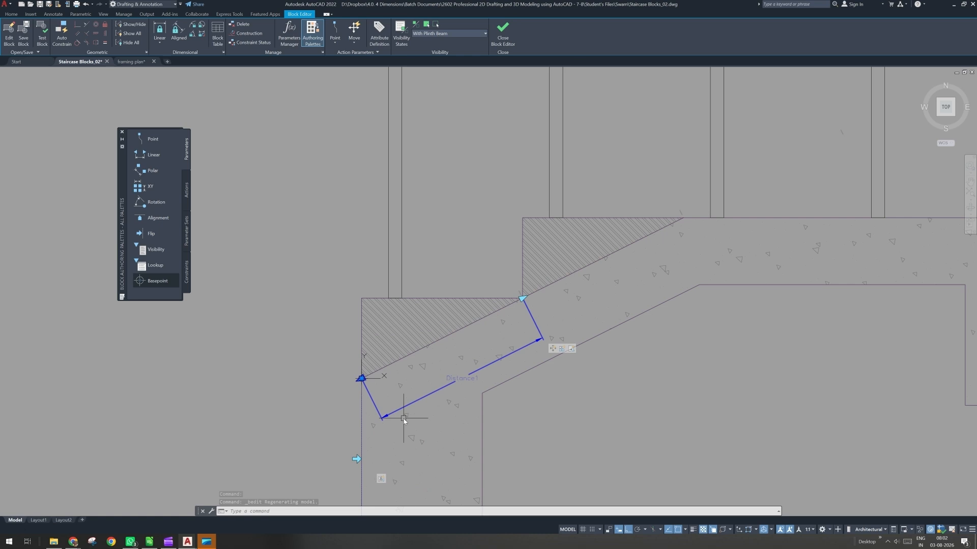
key(Delete)
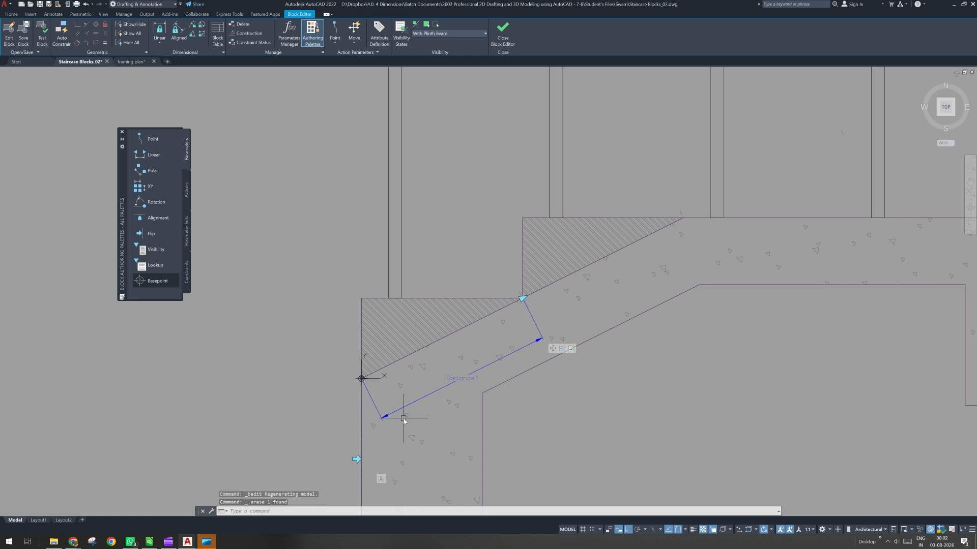
click(502, 33)
click(451, 264)
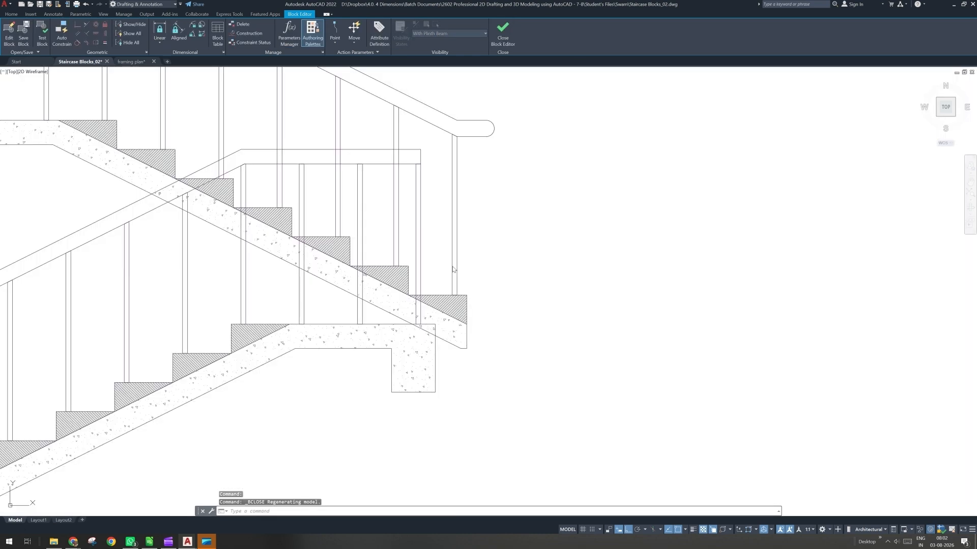
- Move the flipped flight by its lower-end base point onto the corner where the lower flight meets its landing
click(469, 321)
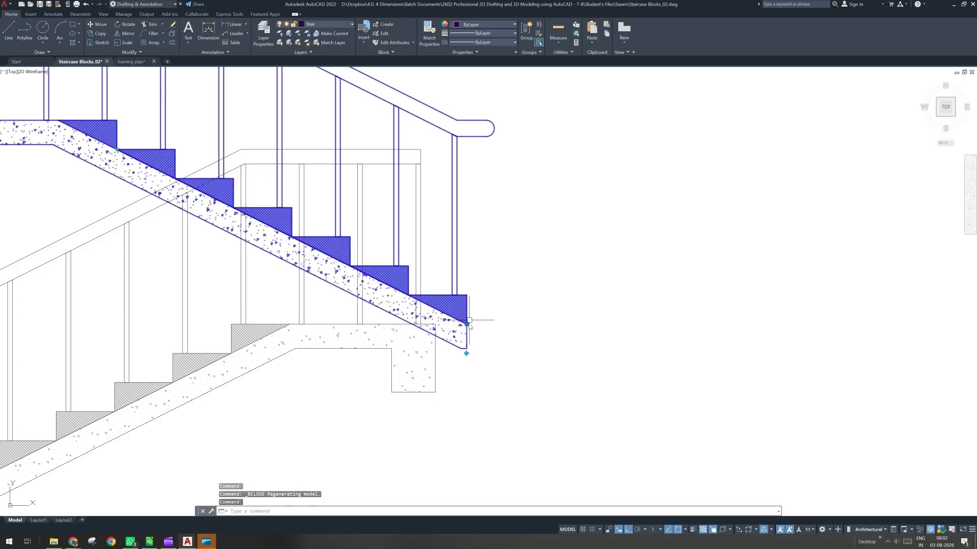
click(467, 324)
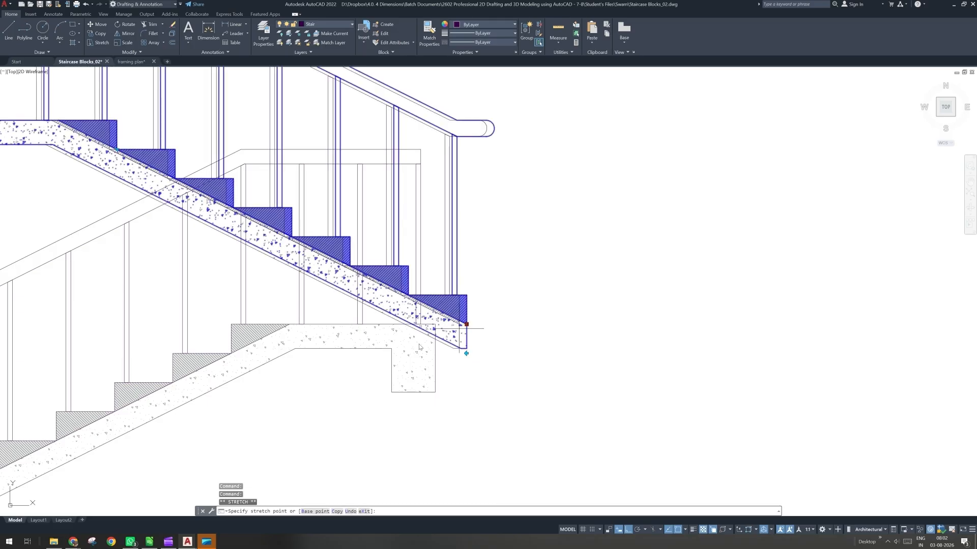
click(293, 328)
scroll(433, 334, down, 2)
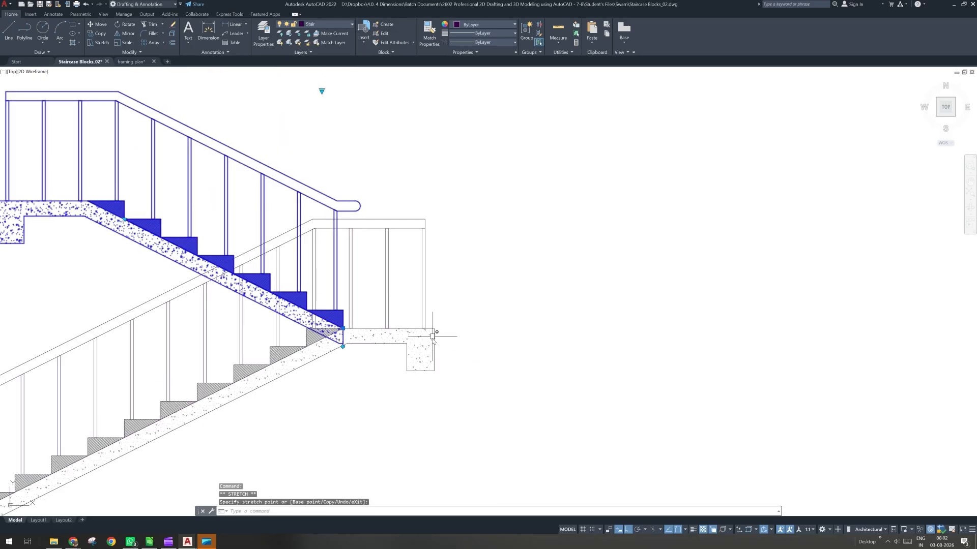
key(Escape)
key(Escape)
- Examine the joint where the flipped flight's lower end meets the lower flight and the underside of the landing slab
scroll(352, 347, up, 4)
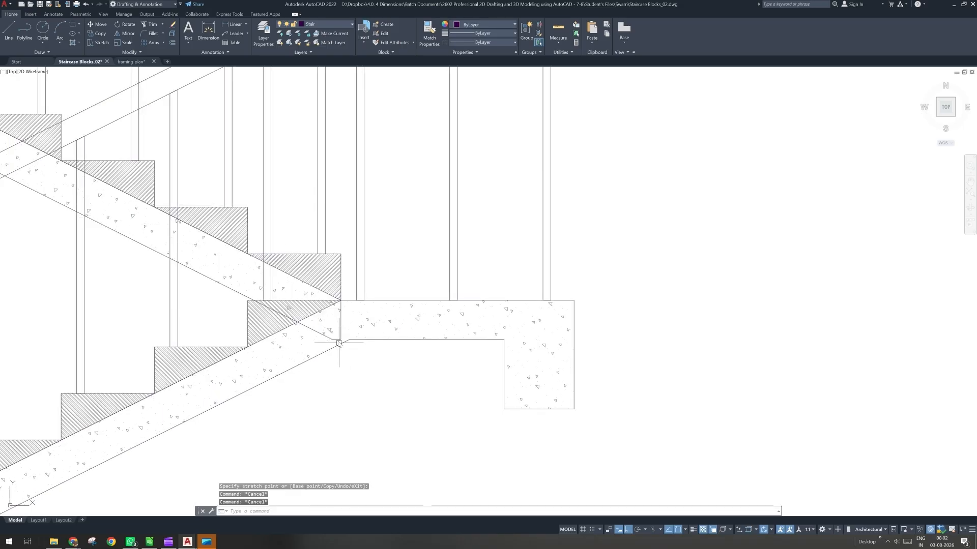
scroll(369, 370, down, 2)
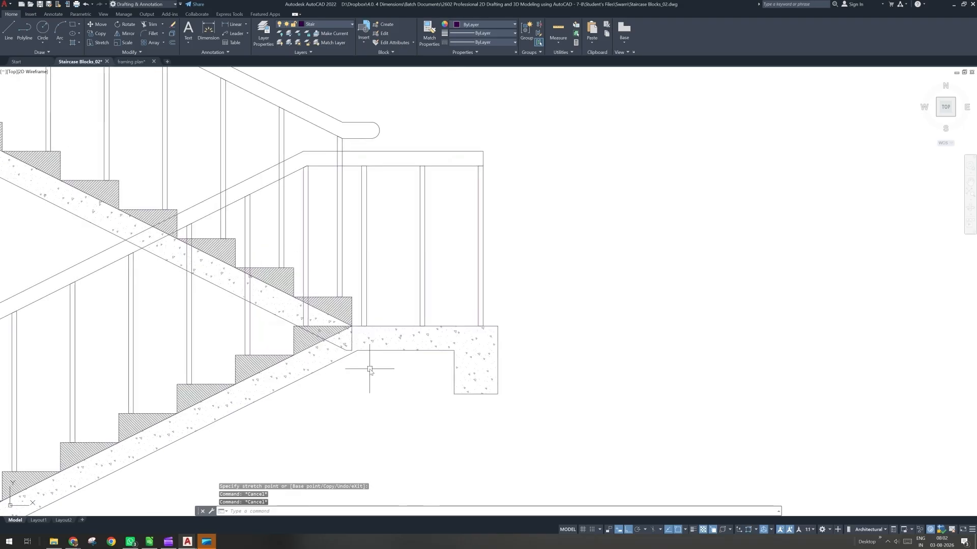
scroll(353, 337, up, 4)
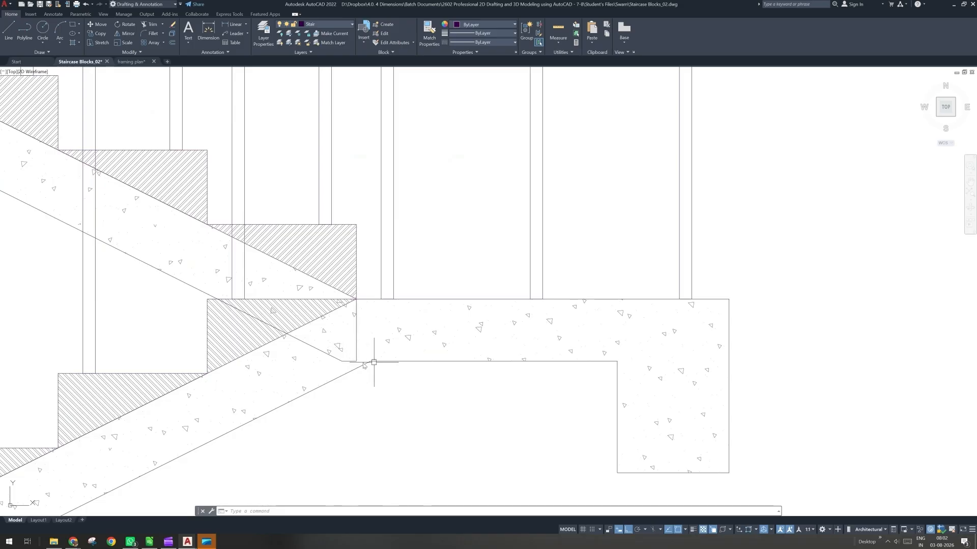
scroll(358, 362, down, 4)
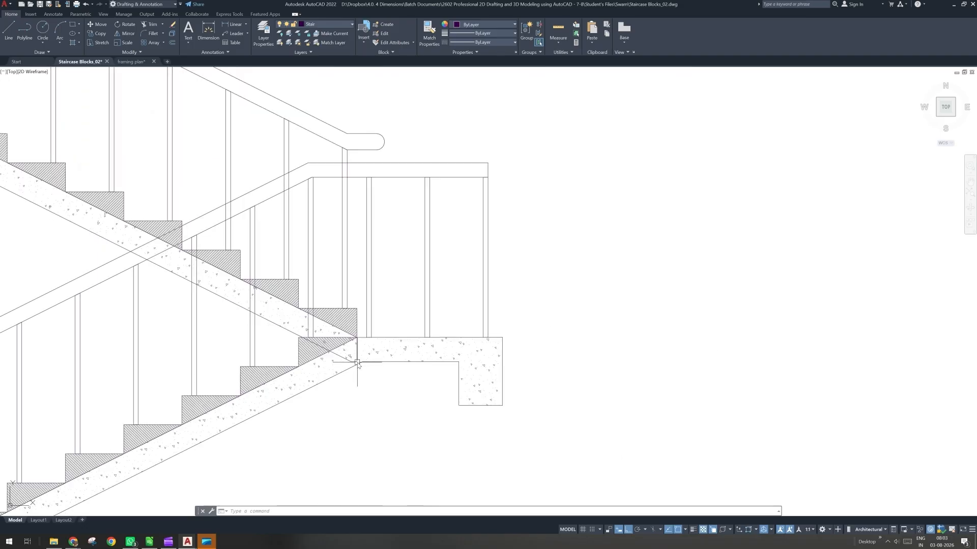
scroll(357, 363, up, 2)
scroll(357, 362, up, 2)
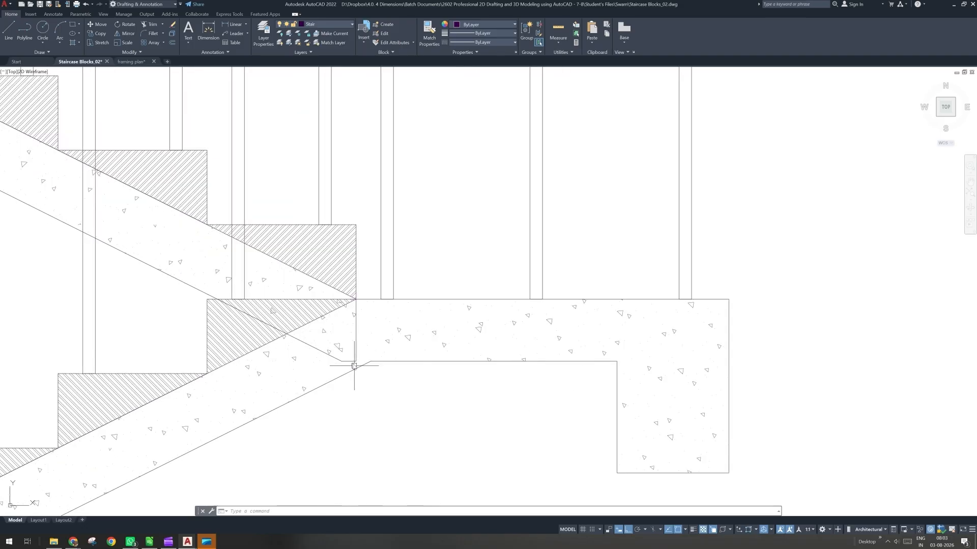
scroll(351, 363, down, 4)
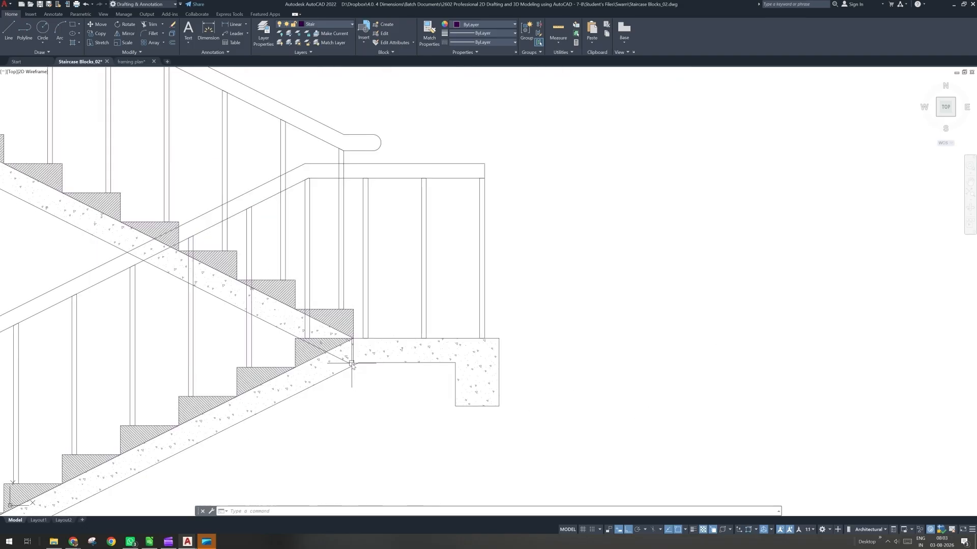
- Measure the horizontal gap between the underside corners of the flipped flight's lower end and the lower flight's landing slab
scroll(352, 370, up, 2)
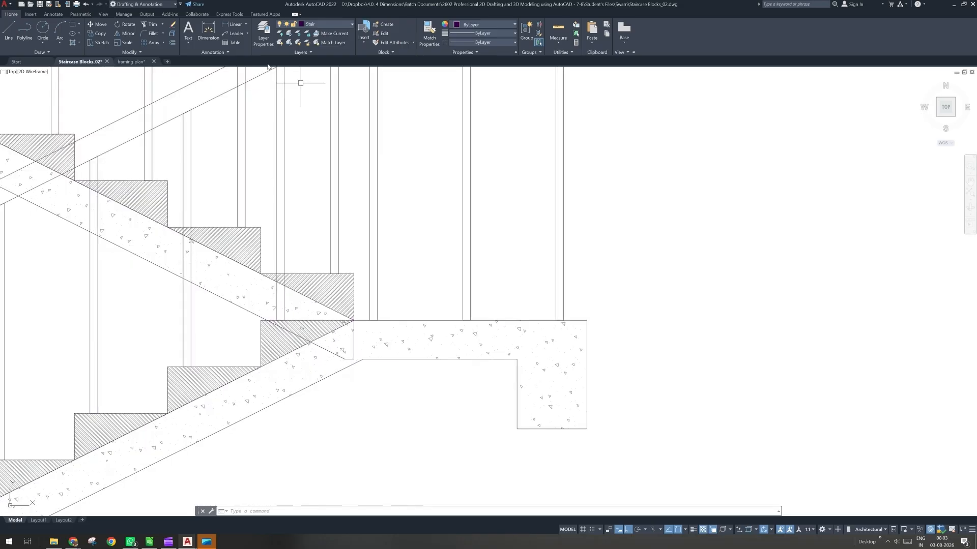
click(235, 25)
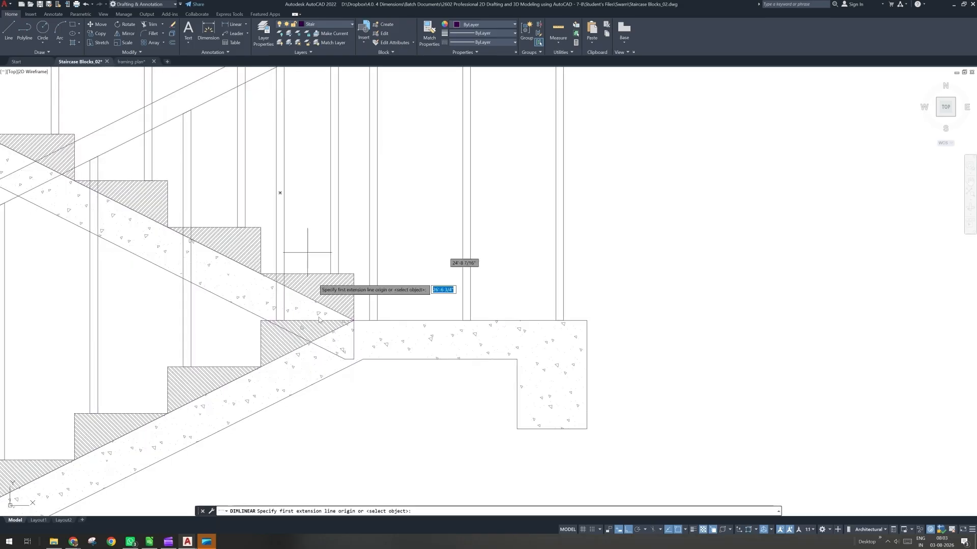
click(344, 362)
click(363, 361)
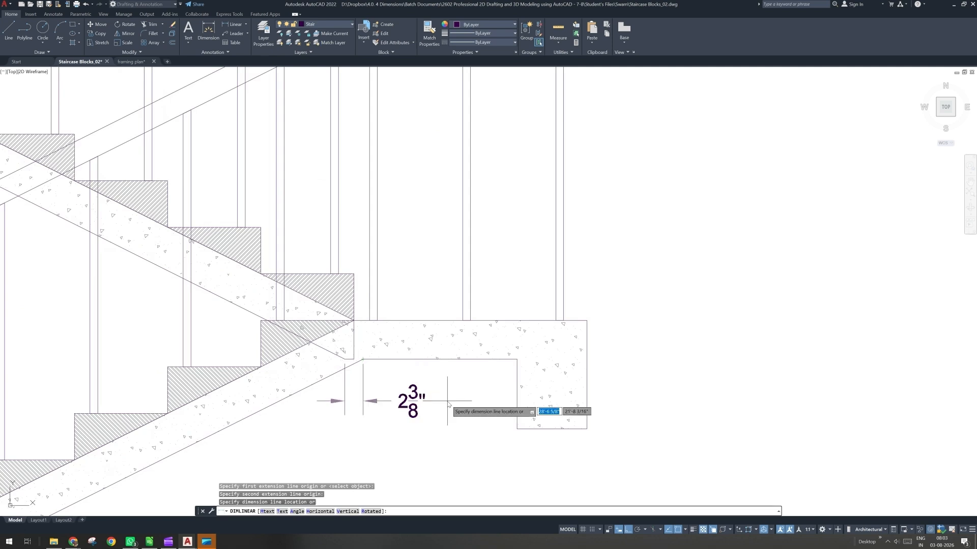
key(Escape)
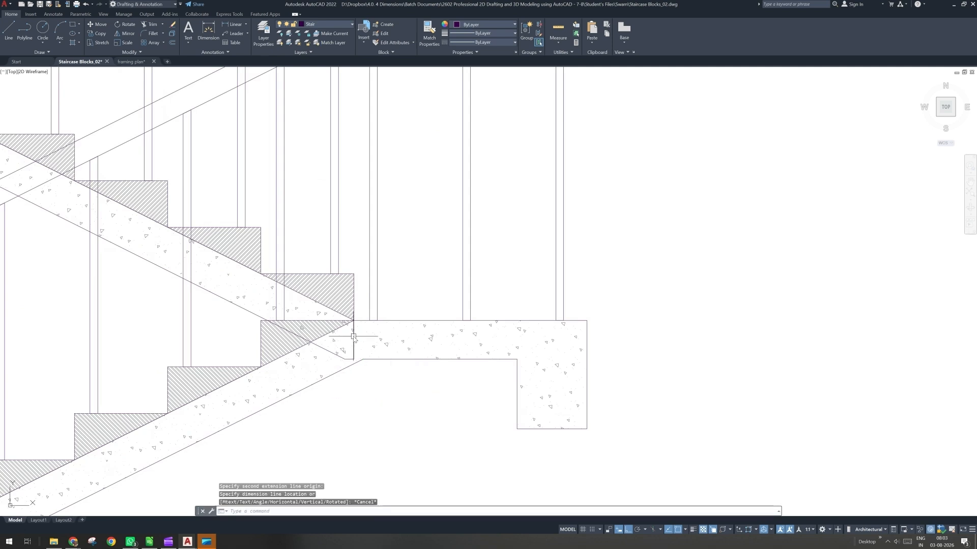
- Open the stair block definition for editing and switch its visibility state to Without Plinth Beam
double_click(353, 336)
click(371, 273)
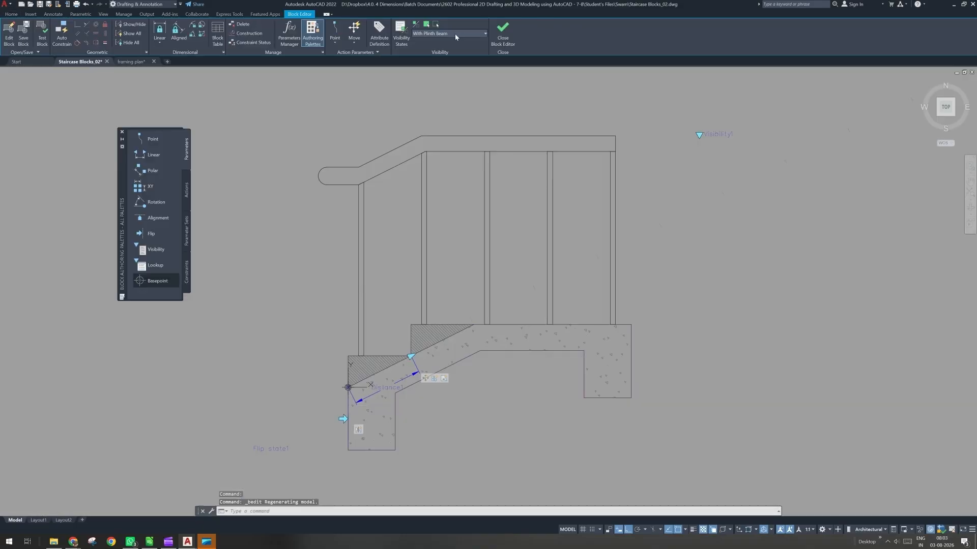
click(455, 33)
click(438, 51)
middle_drag(413, 392, 499, 288)
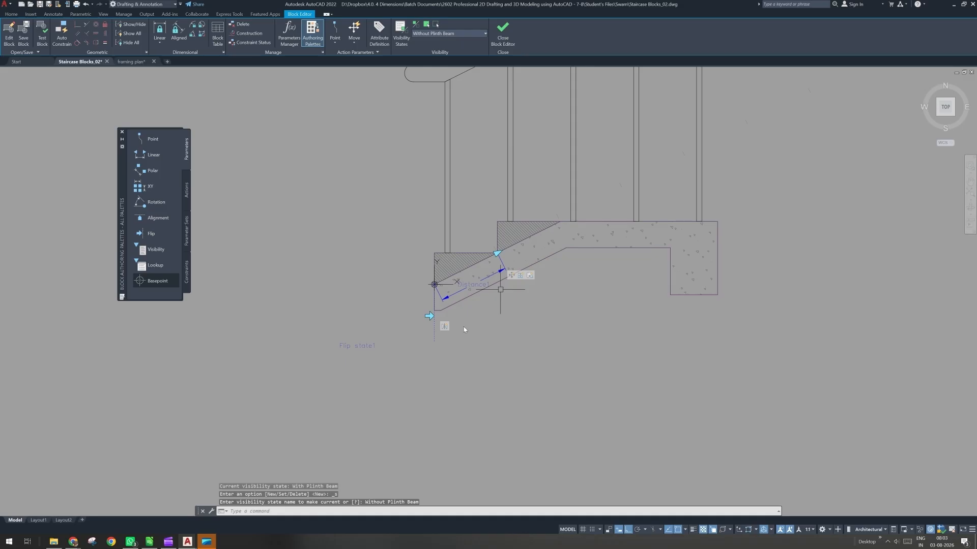
- Delete the vertical line closing the waist slab's lower end below the block's base point
scroll(461, 327, up, 5)
click(399, 289)
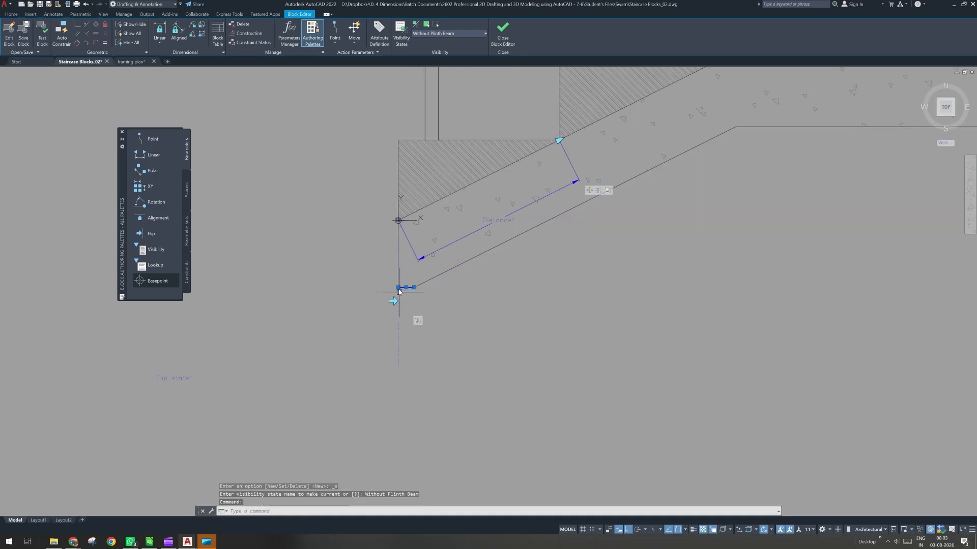
mouse_move(398, 289)
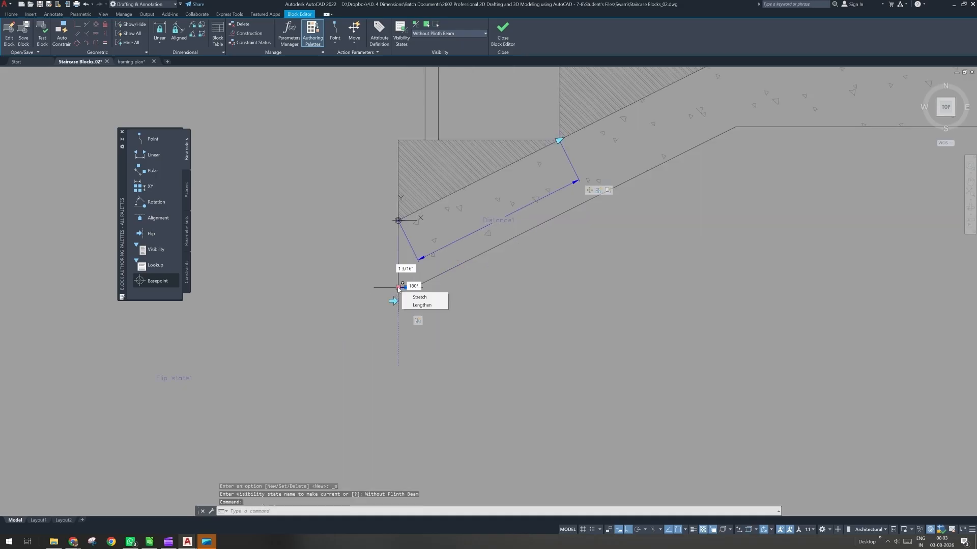
key(Escape)
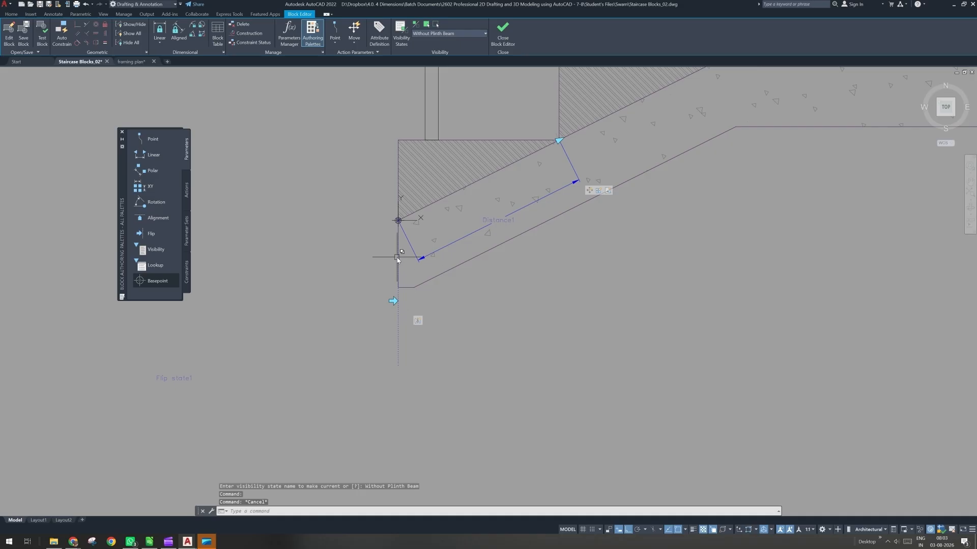
click(398, 260)
click(423, 294)
key(Delete)
- Stretch the outer end of the short horizontal line under the waist slab outward by 3 inches and save the block changes
click(402, 289)
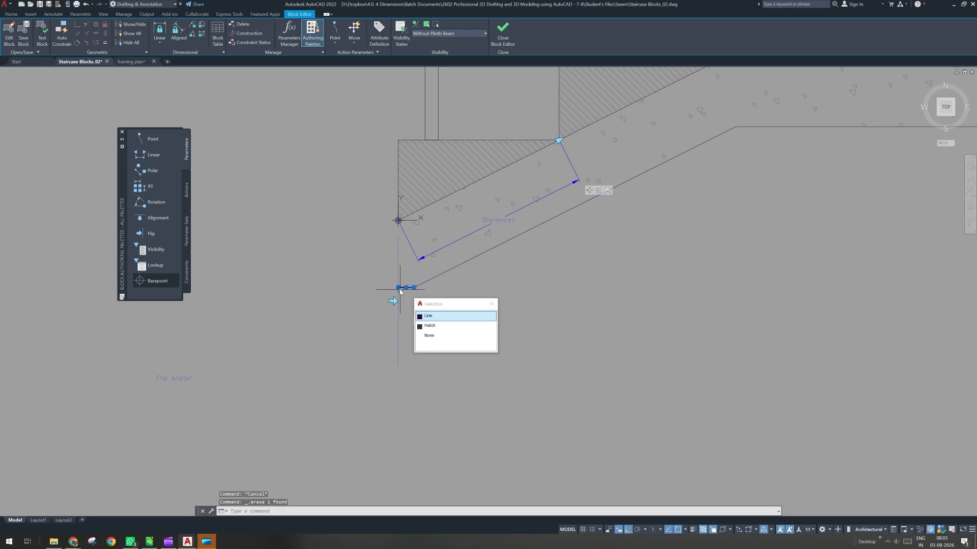
click(400, 287)
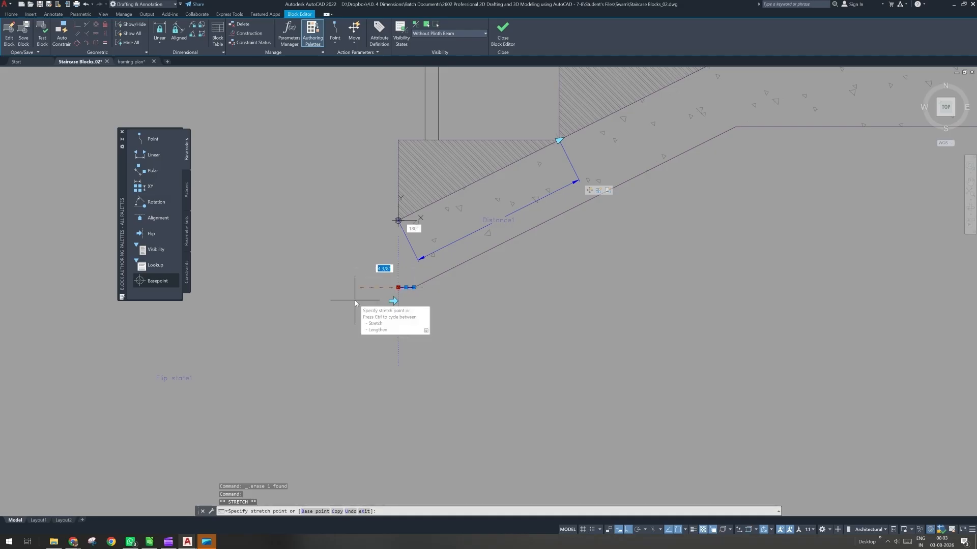
text(3)
key(Return)
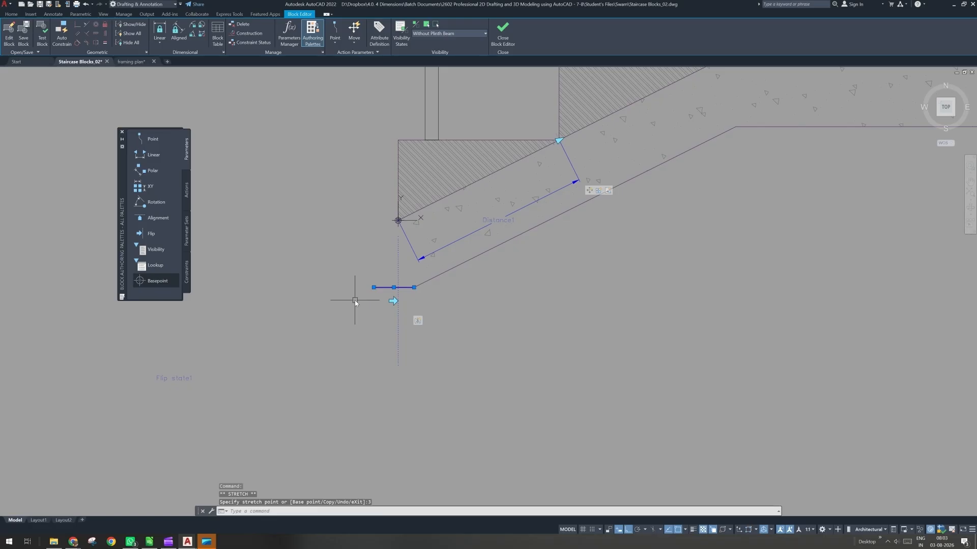
key(Escape)
key(Escape)
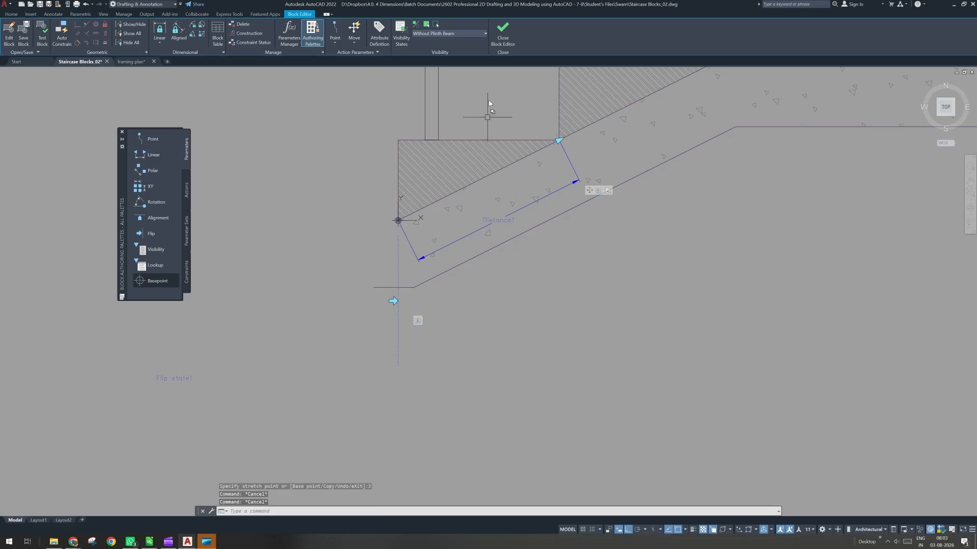
click(502, 36)
click(450, 260)
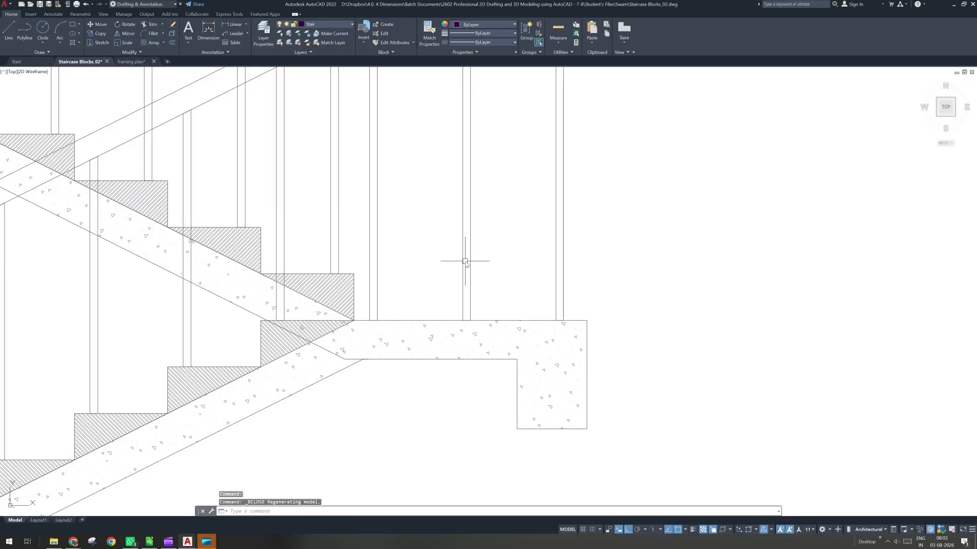
- Lengthen the flipped middle flight by five steps, moving its landing farther up and away from the lower flight
scroll(467, 265, down, 4)
mouse_move(459, 332)
middle_down()
mouse_move(478, 382)
mouse_move(520, 318)
middle_up()
scroll(484, 392, down, 2)
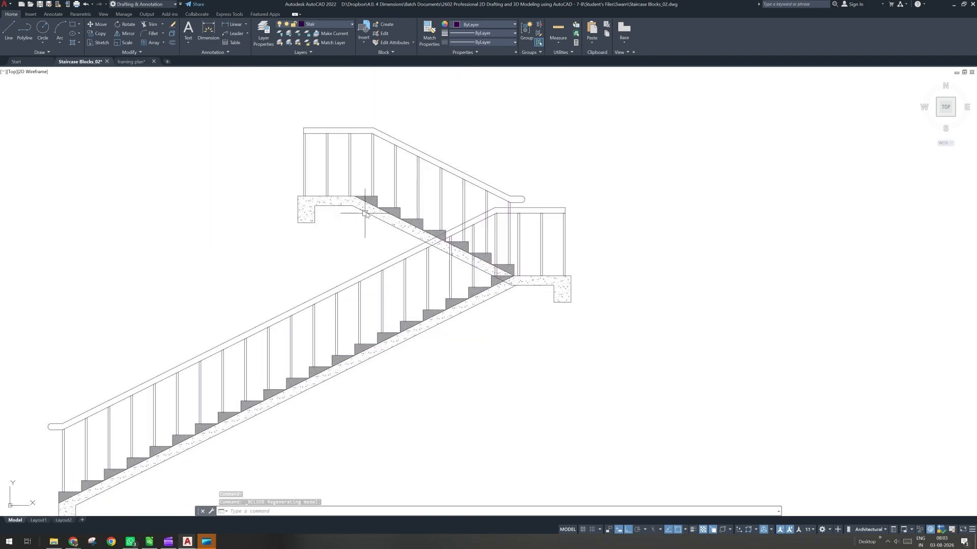
click(364, 213)
middle_drag(370, 228, 444, 257)
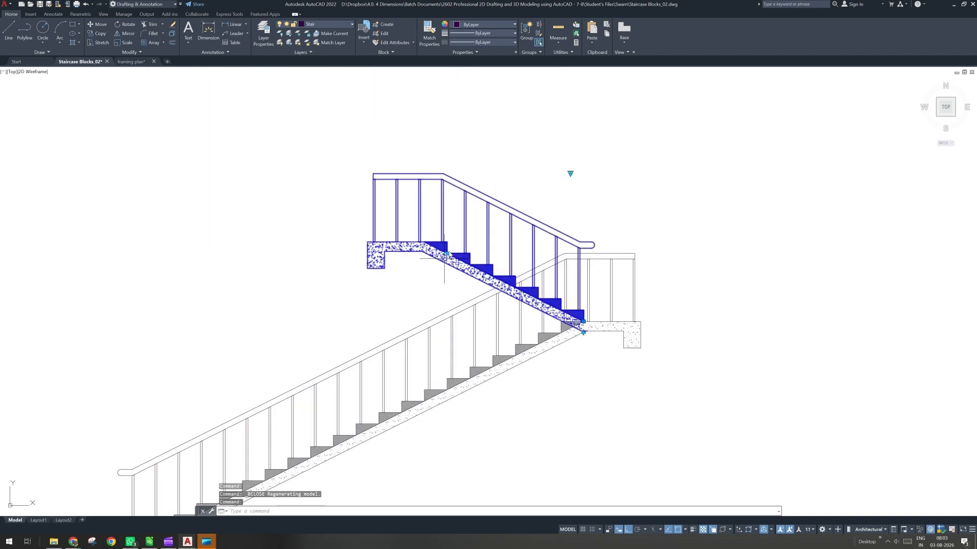
click(446, 254)
click(333, 196)
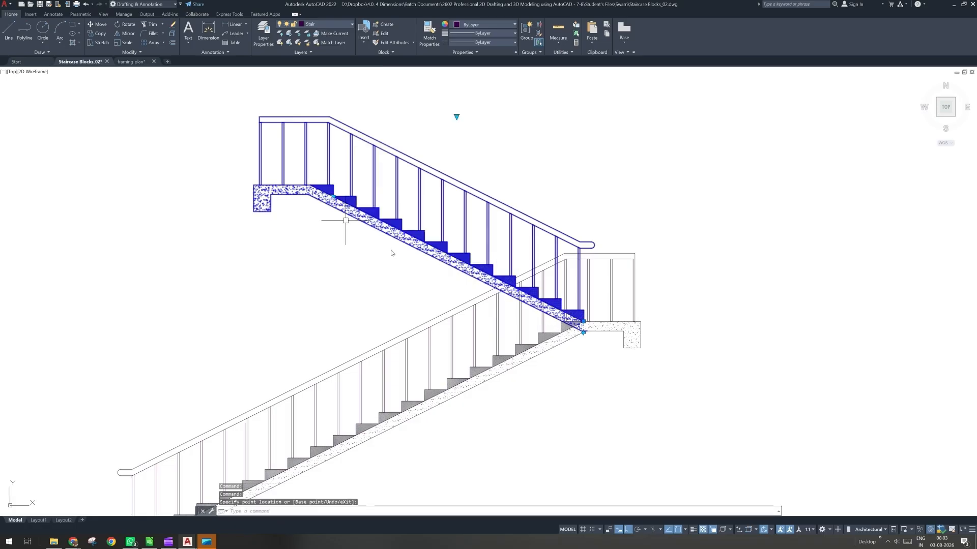
scroll(413, 262, down, 2)
key(Escape)
key(Escape)
scroll(440, 313, down, 2)
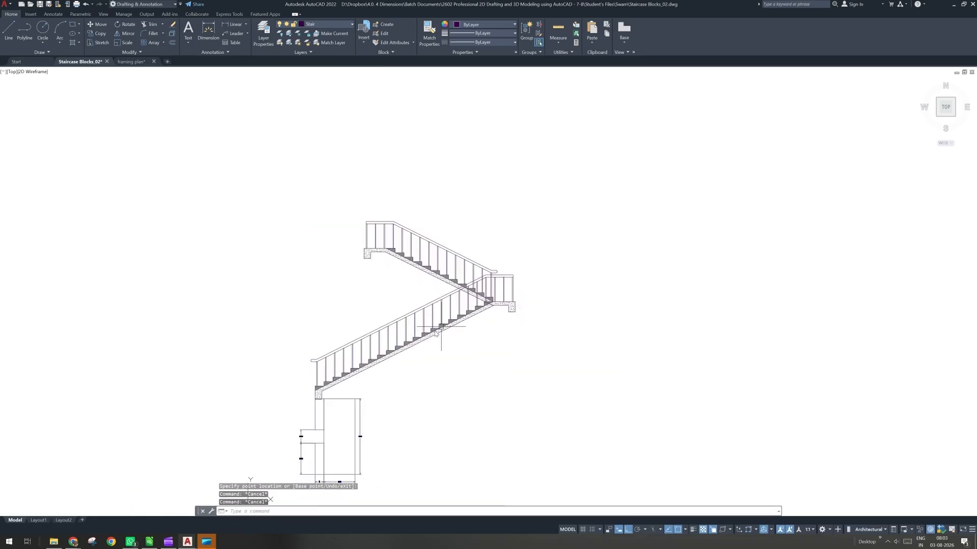
- Insert another stair side view block at the top step corner where the middle flight meets its landing
click(365, 40)
click(427, 65)
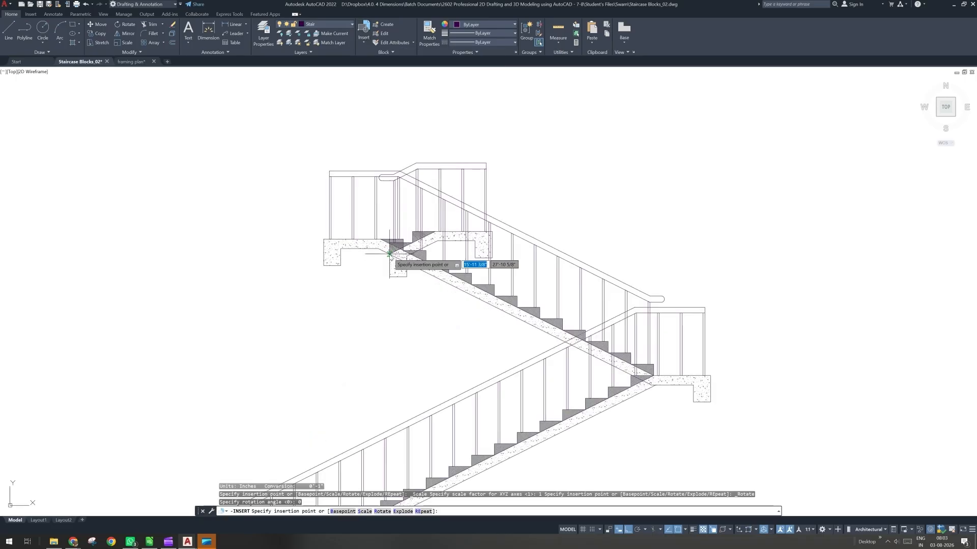
scroll(389, 253, up, 4)
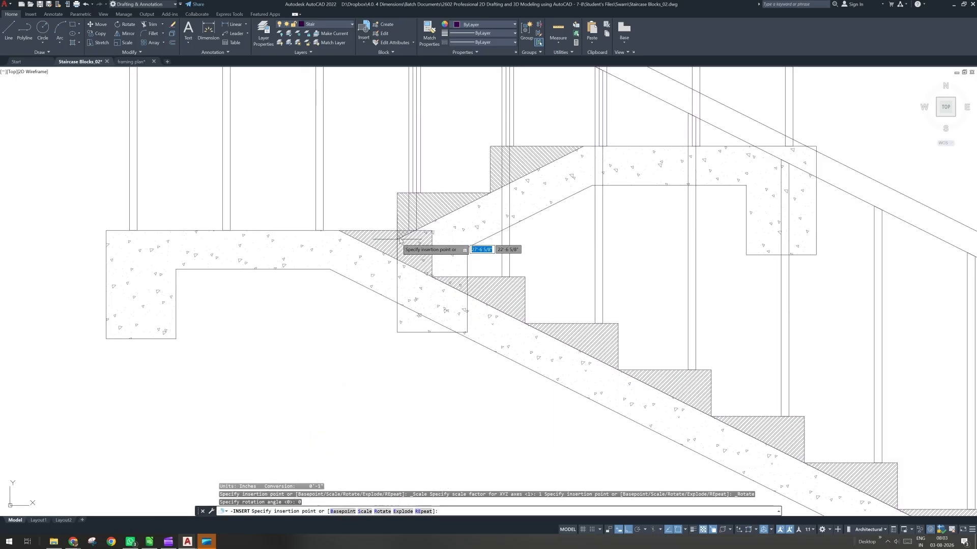
click(432, 231)
scroll(336, 307, down, 5)
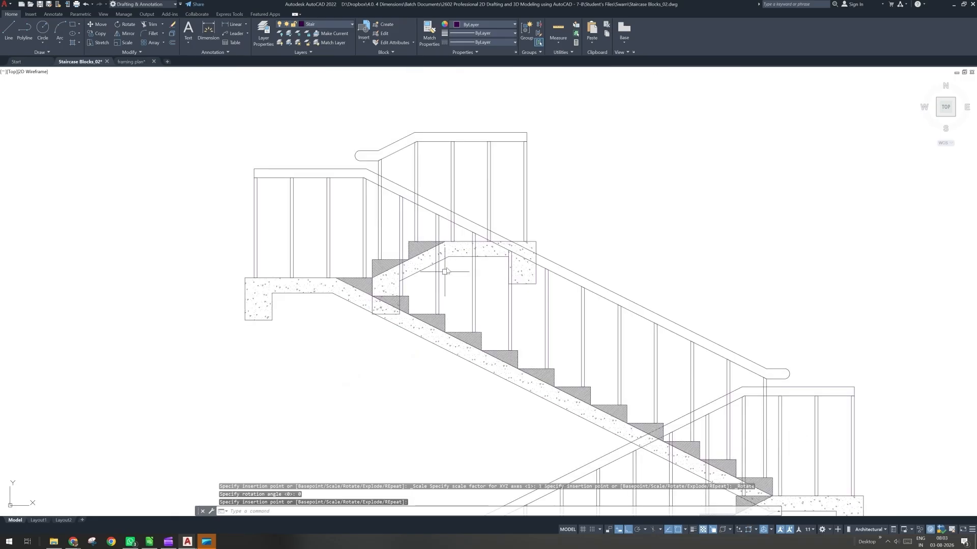
- Set the new flight to Without Plinth Beam and lengthen it upward by 13 steps
click(466, 257)
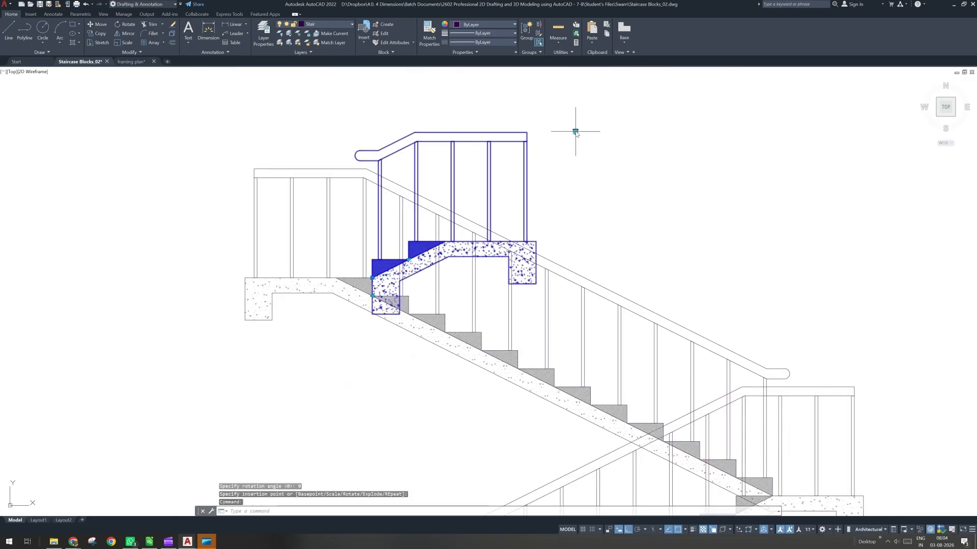
click(575, 132)
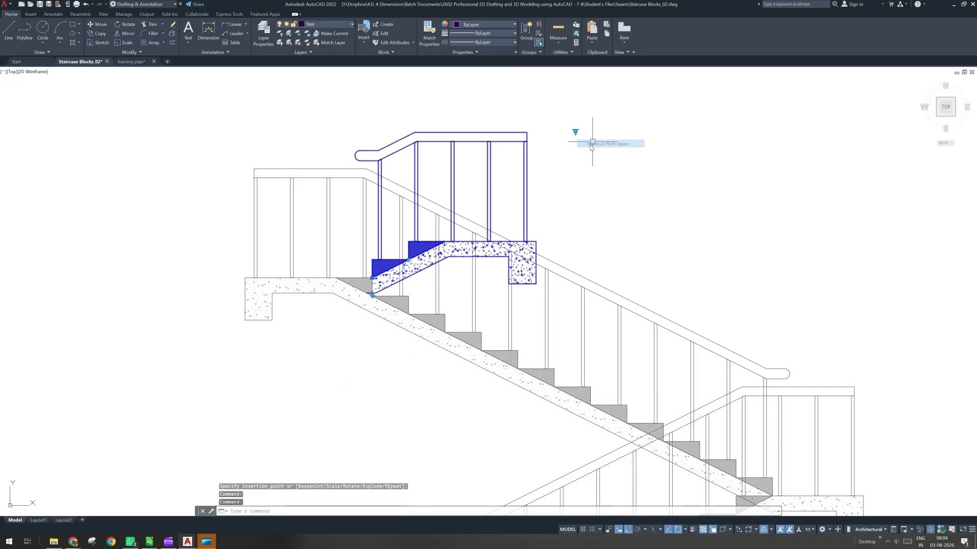
click(592, 144)
middle_drag(463, 277, 295, 335)
scroll(277, 336, down, 2)
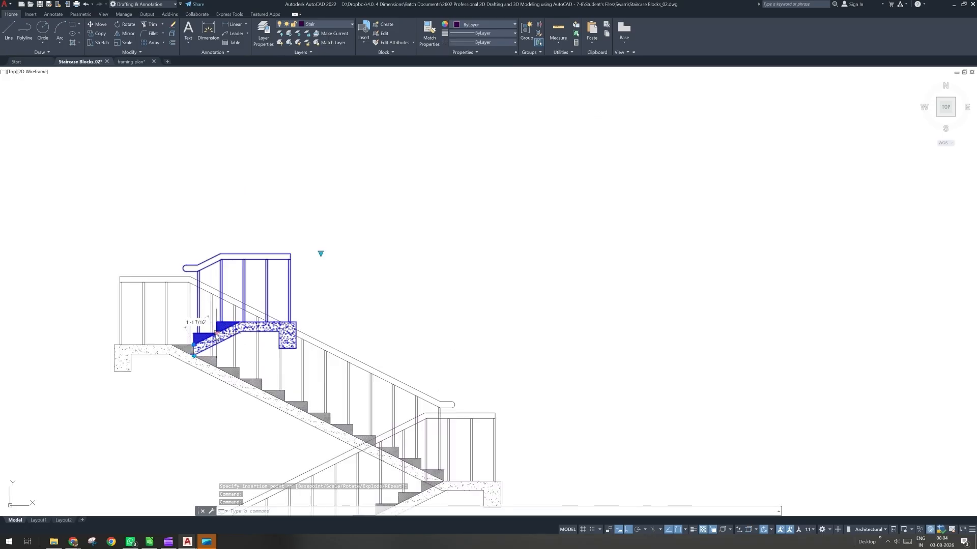
click(217, 334)
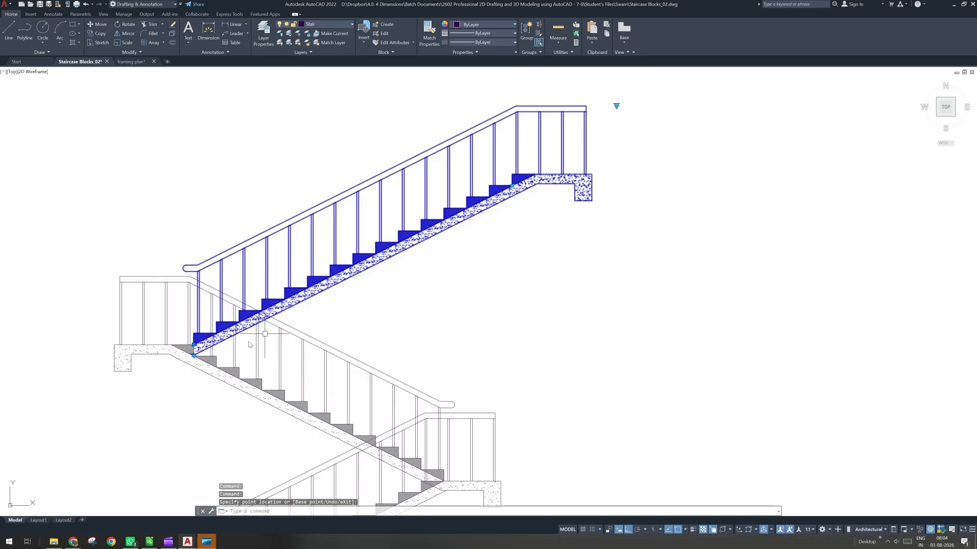
key(Escape)
- Examine the joint between the top flight's lower end and the middle flight's landing, including the overlapping railings
scroll(207, 363, down, 2)
scroll(190, 360, up, 6)
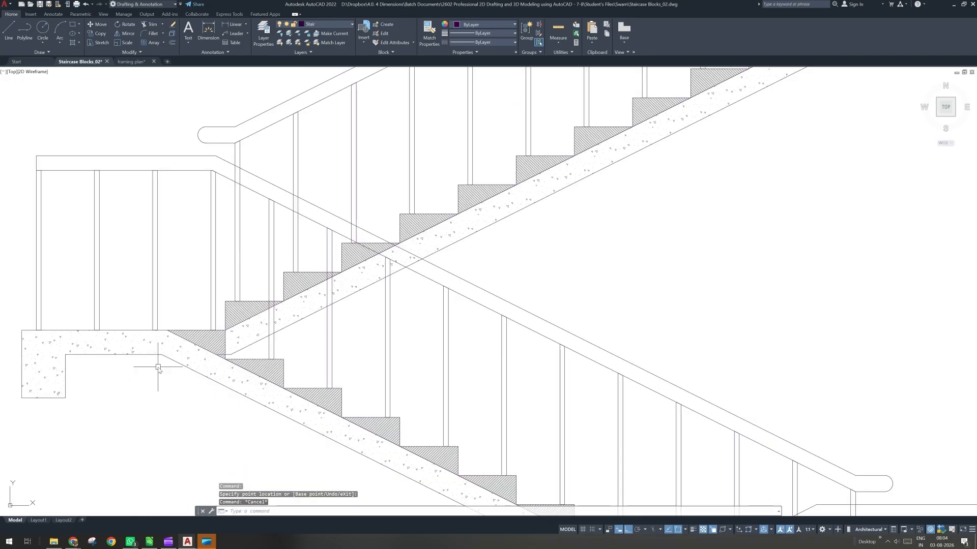
scroll(158, 367, up, 2)
scroll(251, 352, up, 2)
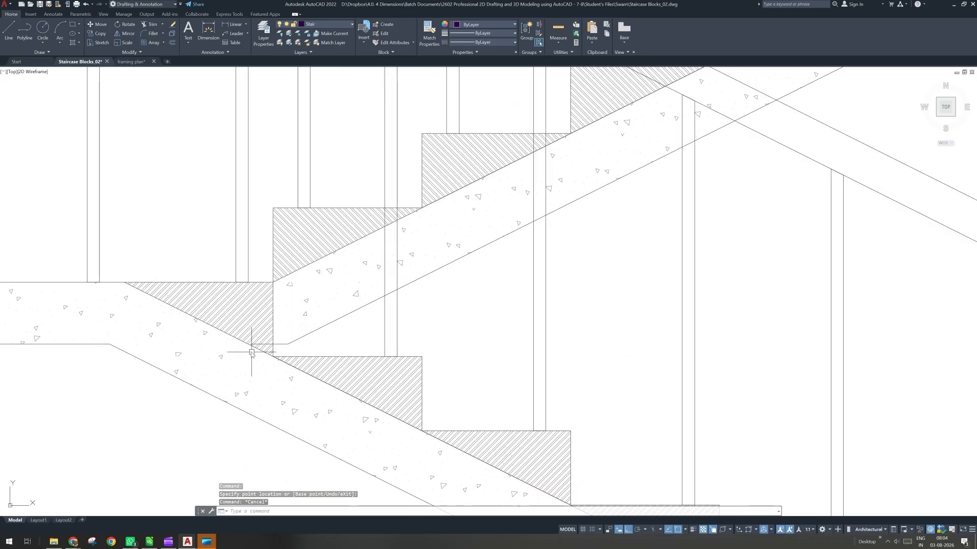
scroll(251, 352, up, 2)
scroll(254, 340, down, 4)
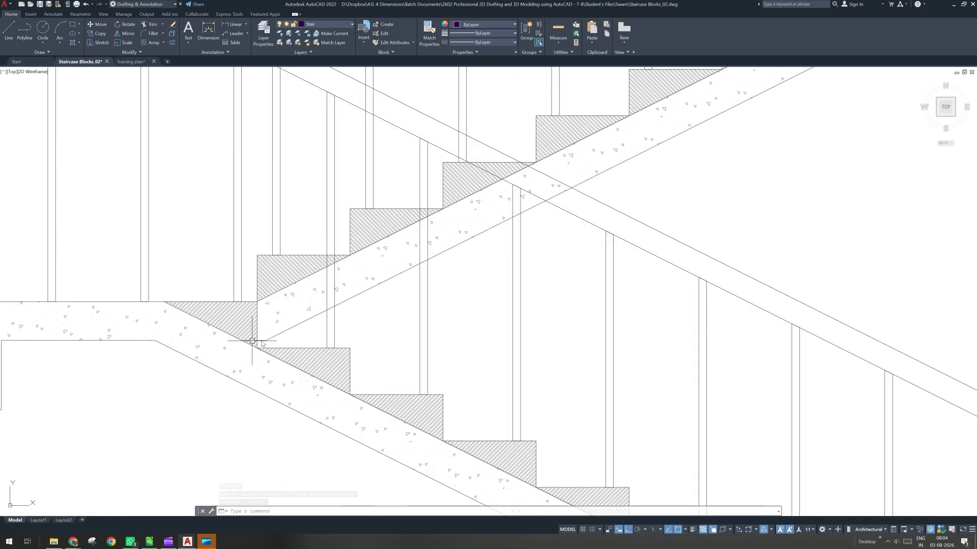
scroll(252, 341, down, 2)
scroll(264, 345, down, 2)
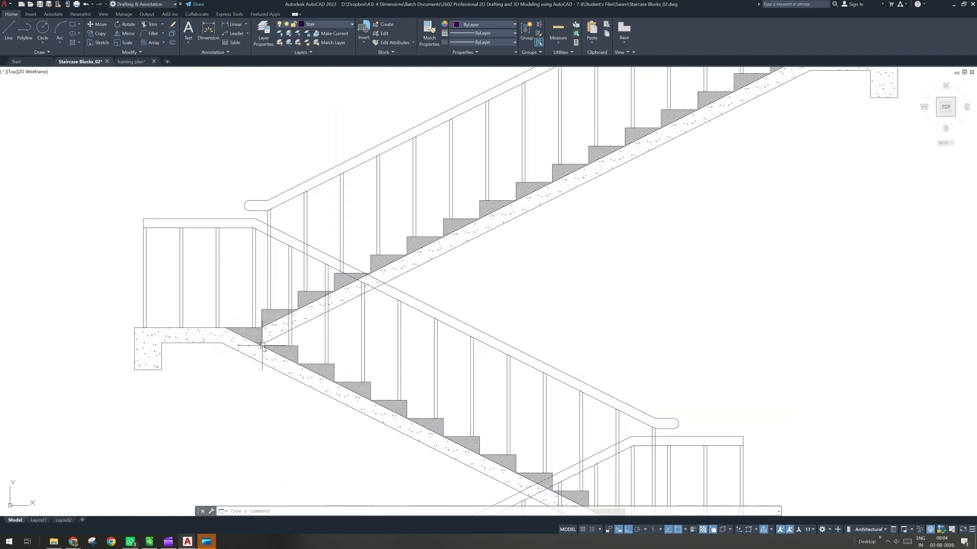
scroll(263, 346, down, 2)
scroll(277, 362, down, 4)
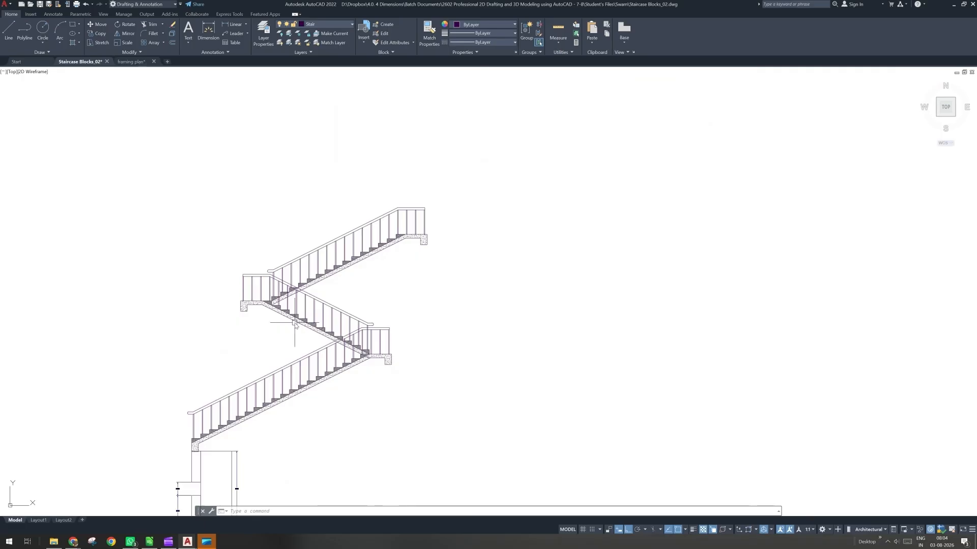
scroll(285, 291, up, 2)
scroll(285, 290, up, 4)
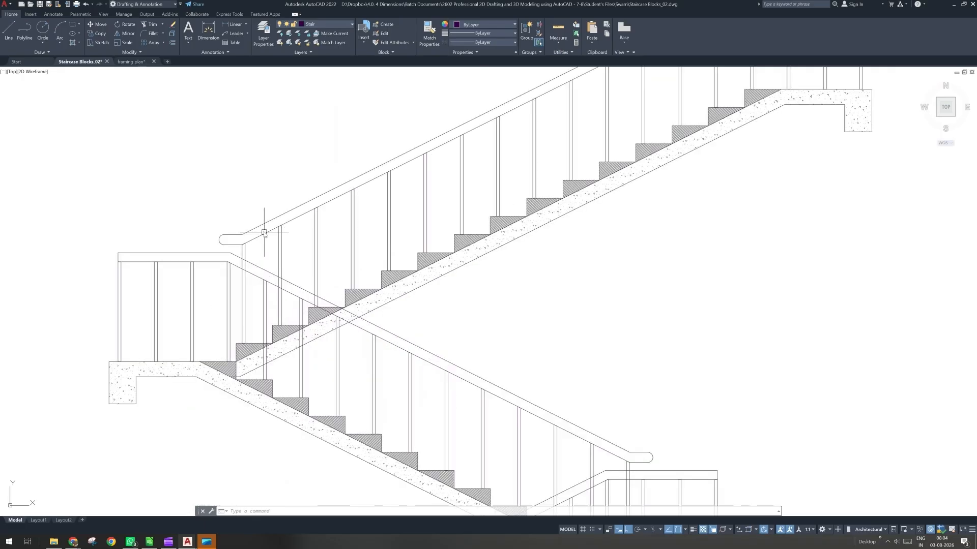
- Display the top flight's plinth beam visibility options, leaving the current choice in place
click(264, 232)
scroll(264, 247, down, 4)
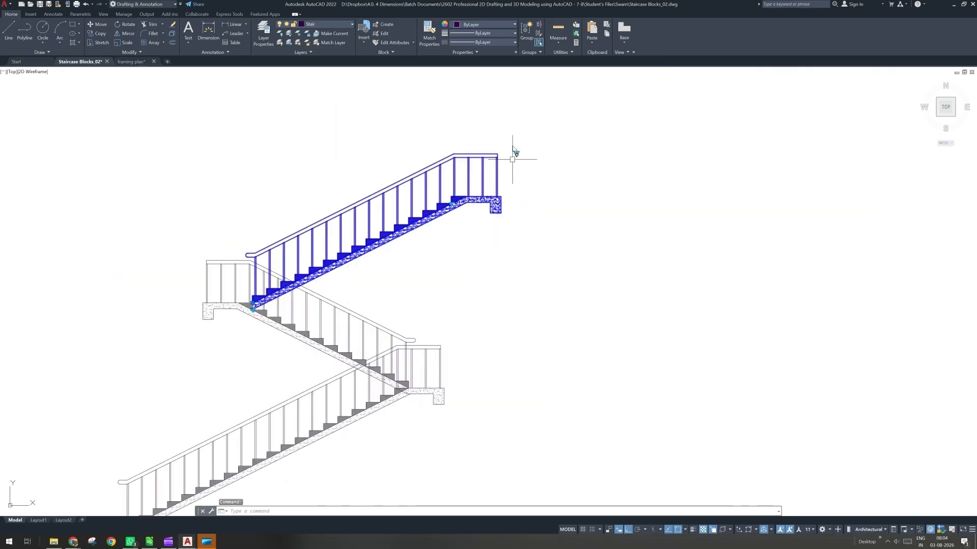
click(516, 153)
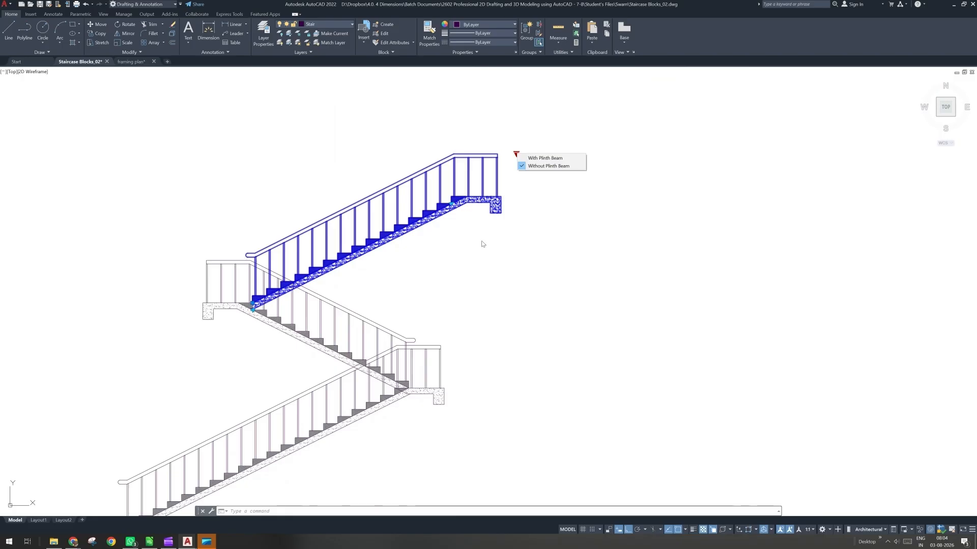
key(Escape)
middle_drag(444, 377, 465, 337)
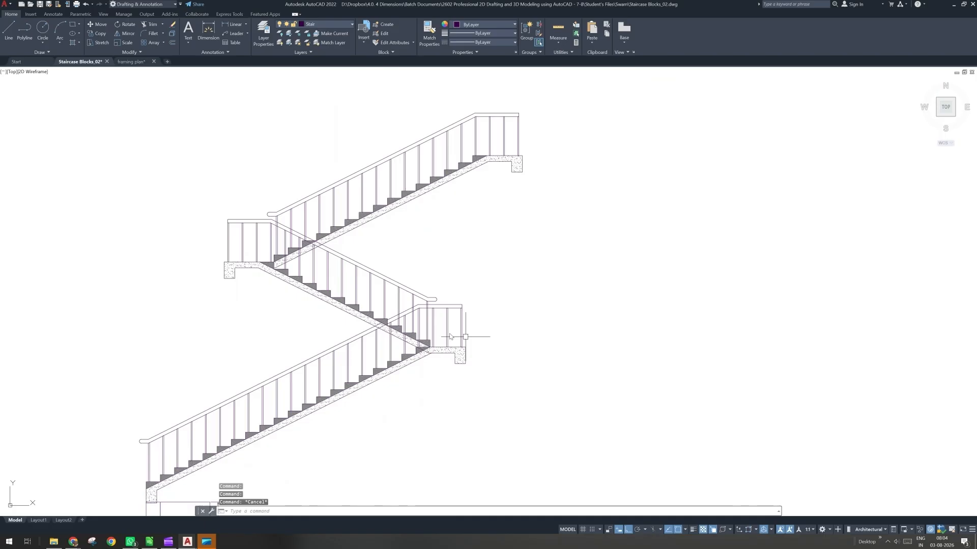
scroll(436, 311, up, 2)
scroll(436, 310, down, 4)
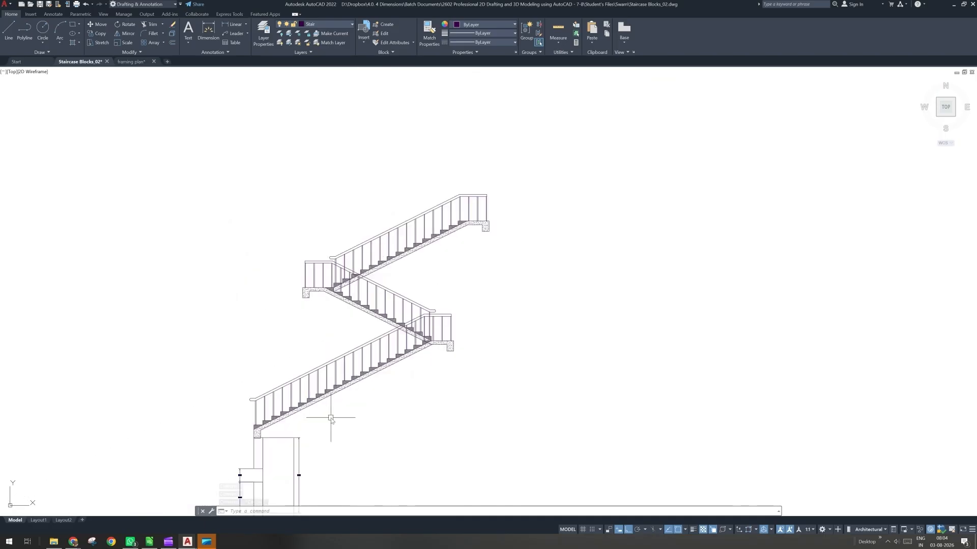
middle_drag(338, 405, 351, 355)
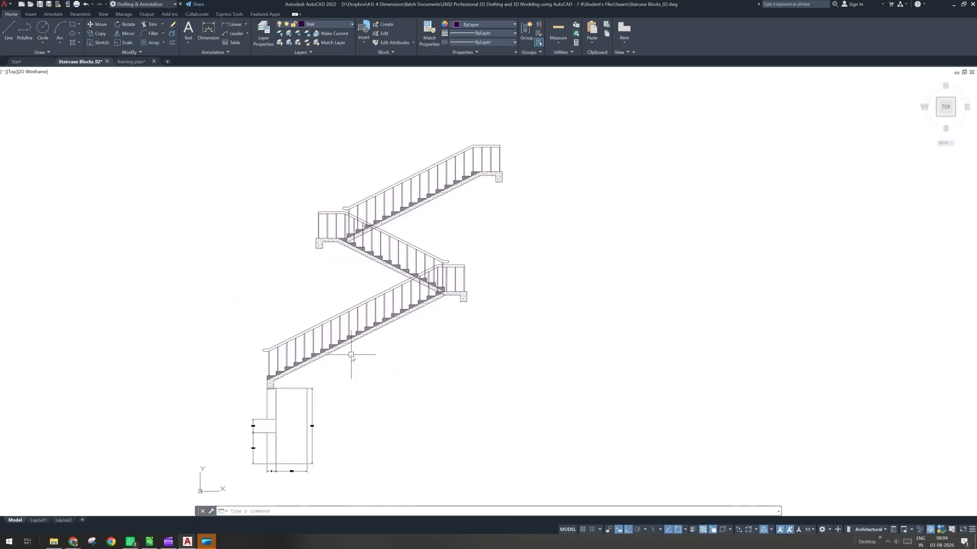
scroll(355, 279, up, 2)
middle_drag(354, 278, 392, 316)
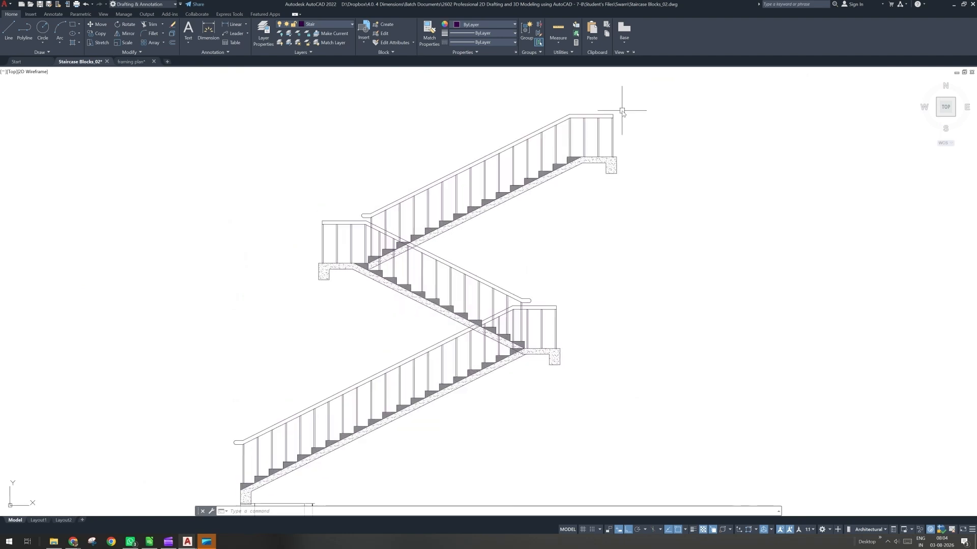
middle_drag(462, 201, 471, 207)
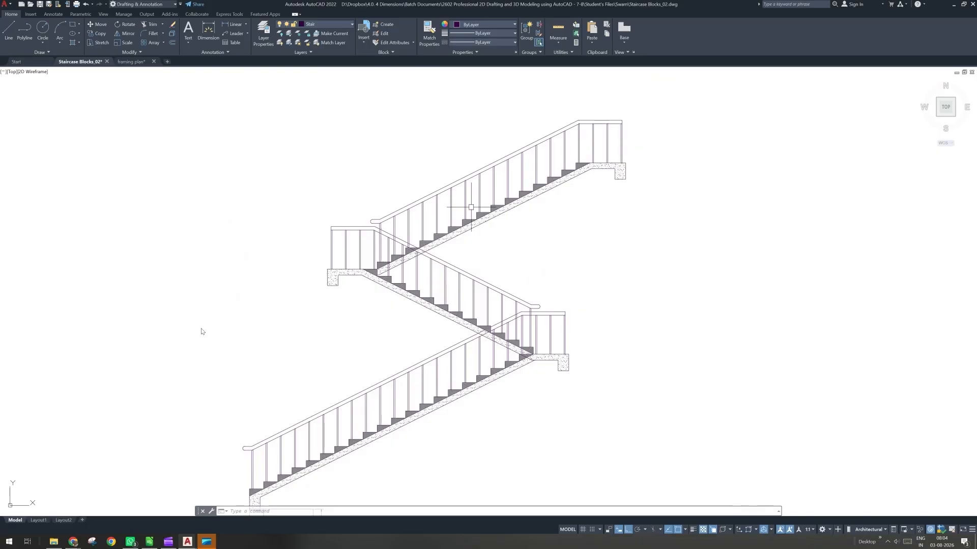
click(168, 542)
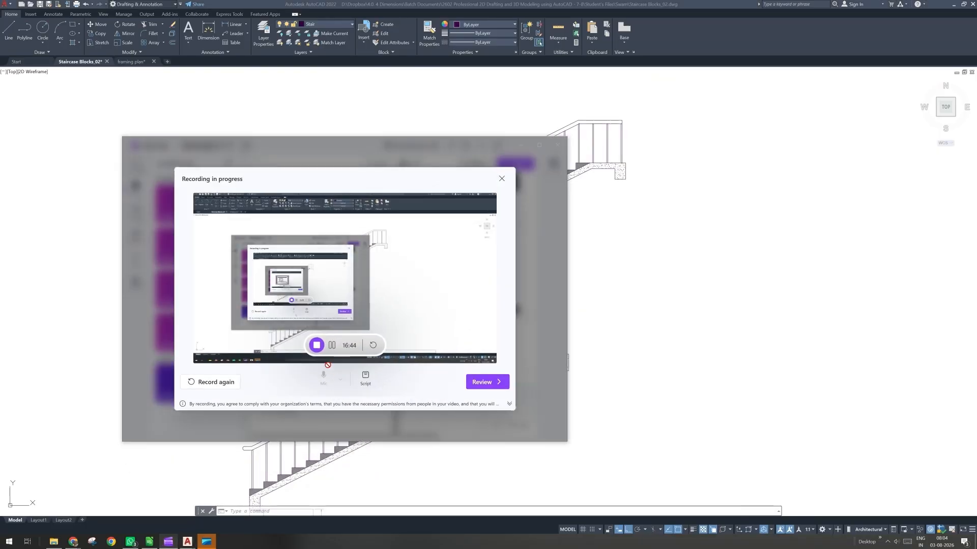